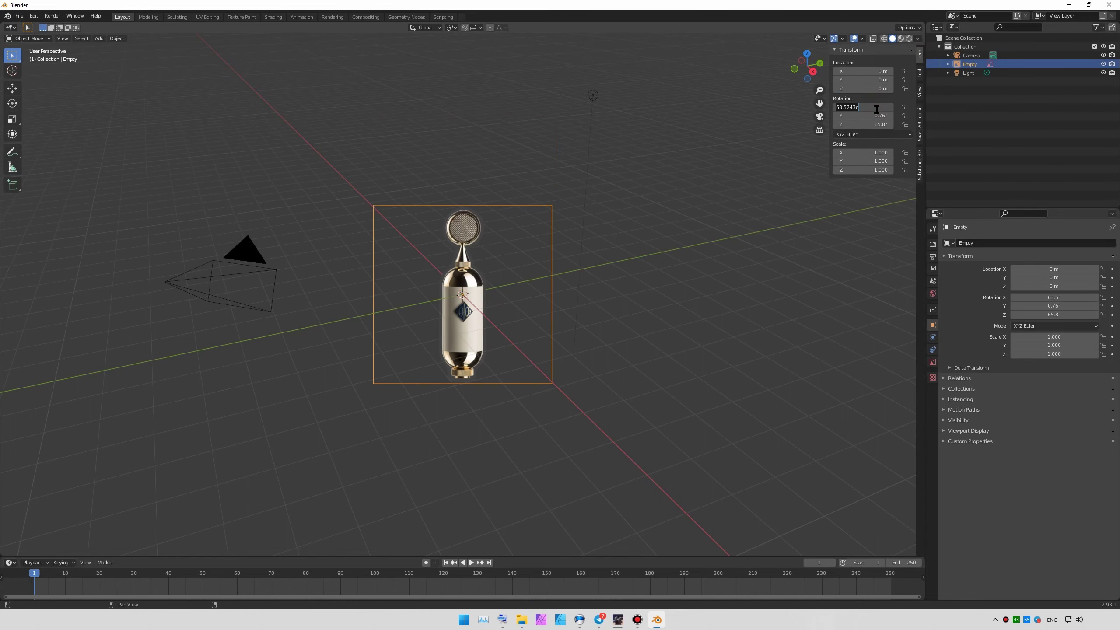
- Add a cylinder, then move and stretch it over the microphone body in the reference image
left_click(189, 93)
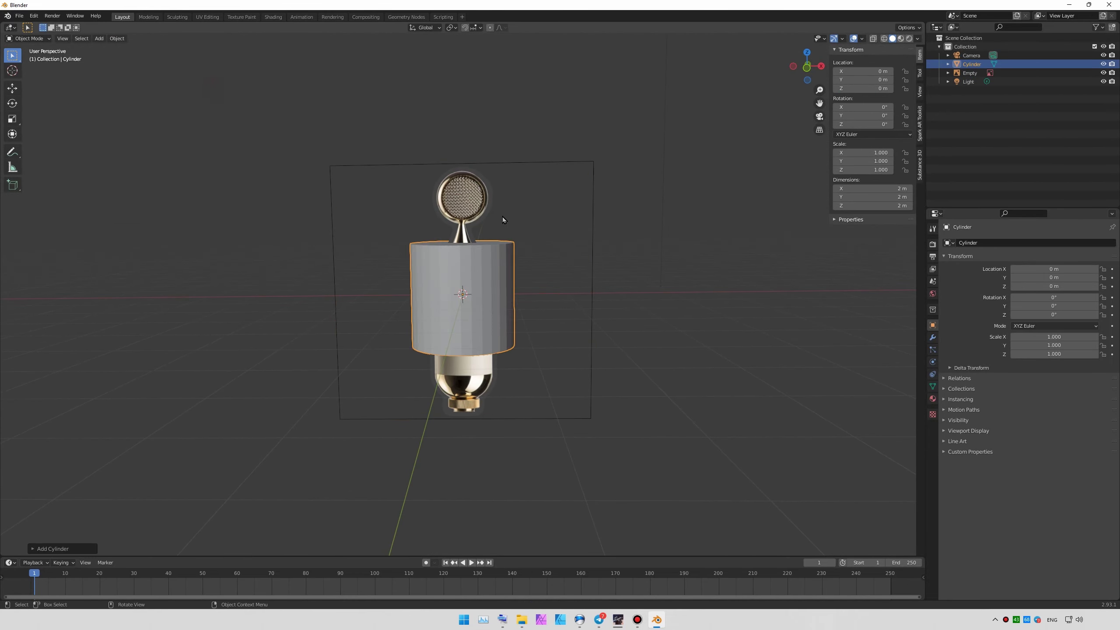
key("KP_Decimal")
key("KP_1")
mouse_move(460, 279)
left_mouse_down()
mouse_move(461, 306)
mouse_move(464, 271)
left_mouse_up()
key("s")
left_click(12, 119)
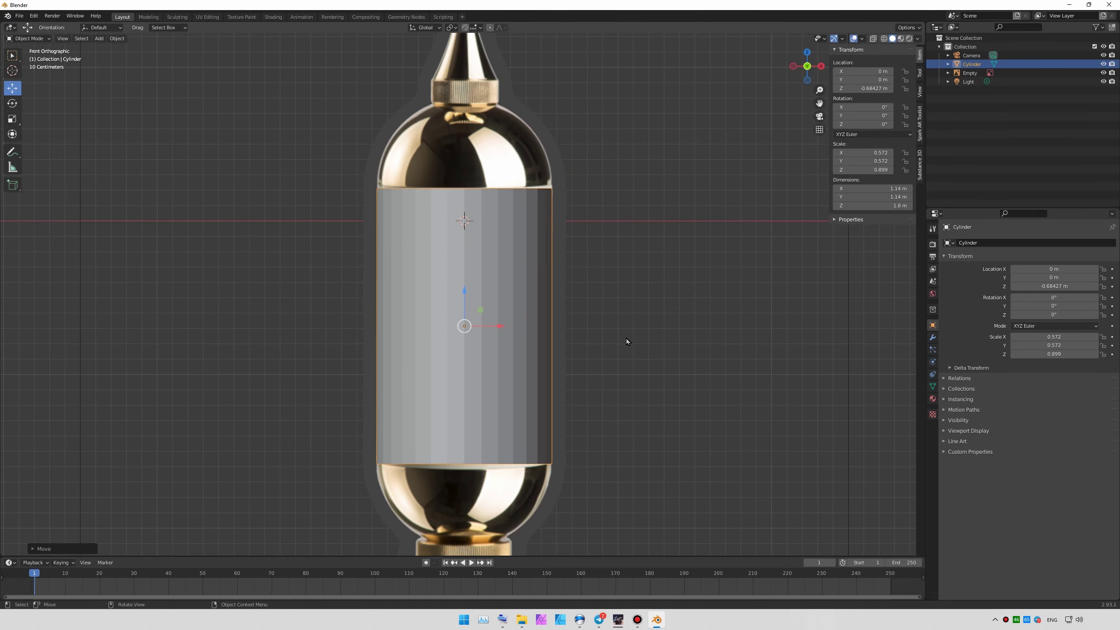
scroll(625, 291, "down", 2)
scroll(605, 216, "down", 1)
scroll(591, 309, "up", 2)
- Duplicate the body cylinder into a short band at the body's top and apply its scale
scroll(529, 314, "up", 1)
key("shift+d")
key("Escape")
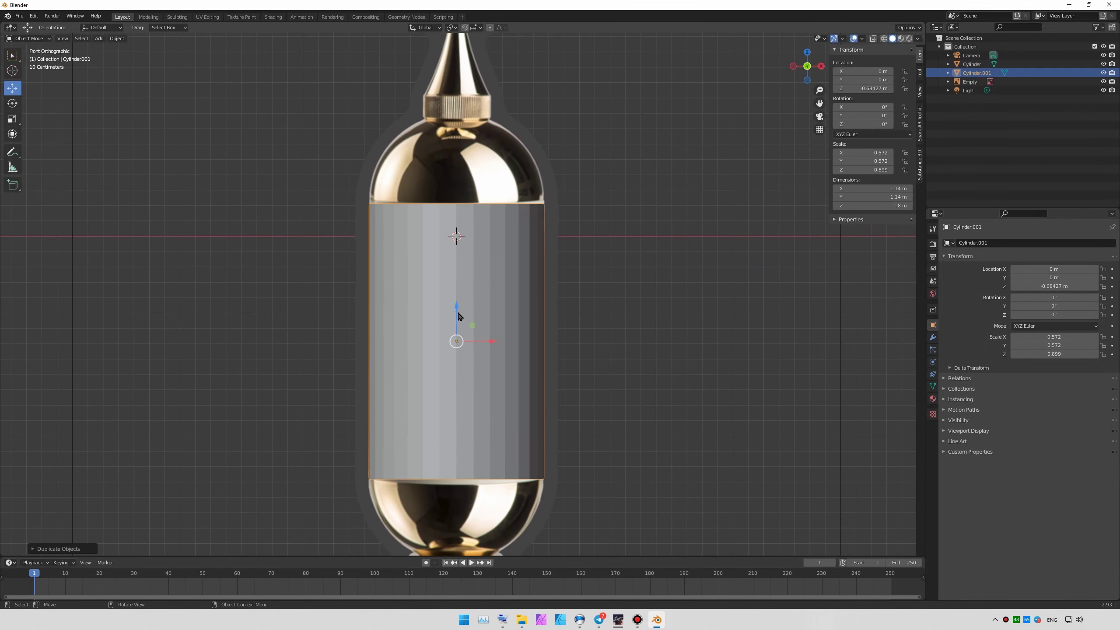
left_click_drag(458, 316, 449, 142)
key("s")
key("z")
left_click(586, 226)
scroll(586, 226, "up", 3)
key("g")
key("z")
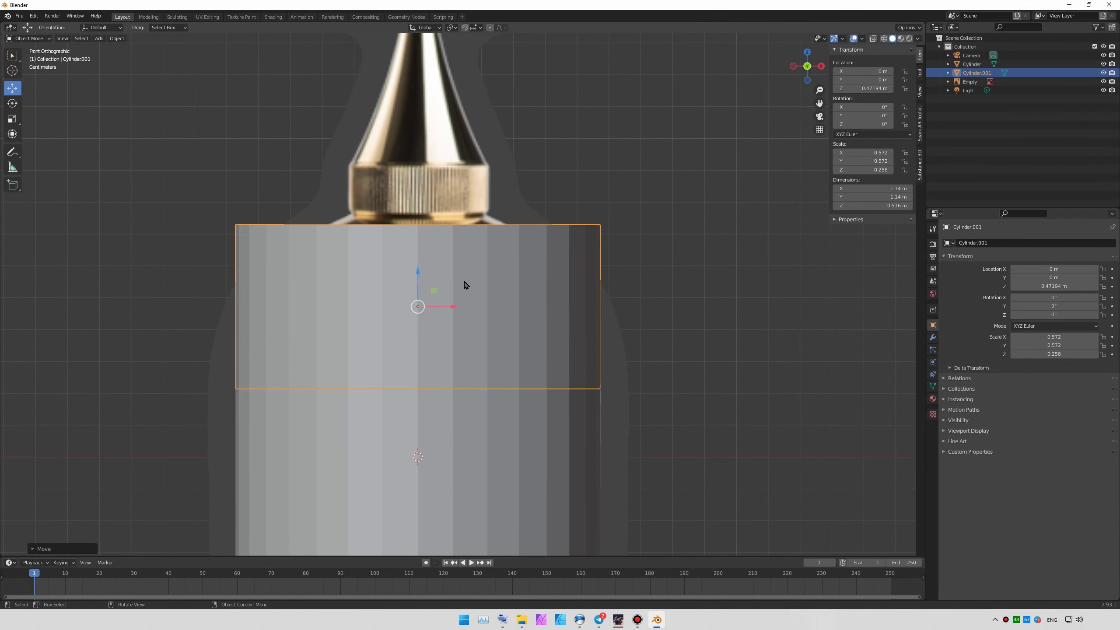
key("ctrl+a")
- Narrow the band's top ring into a rounded shoulder and extrude a short neck upward
key("Tab")
key("g")
key("z")
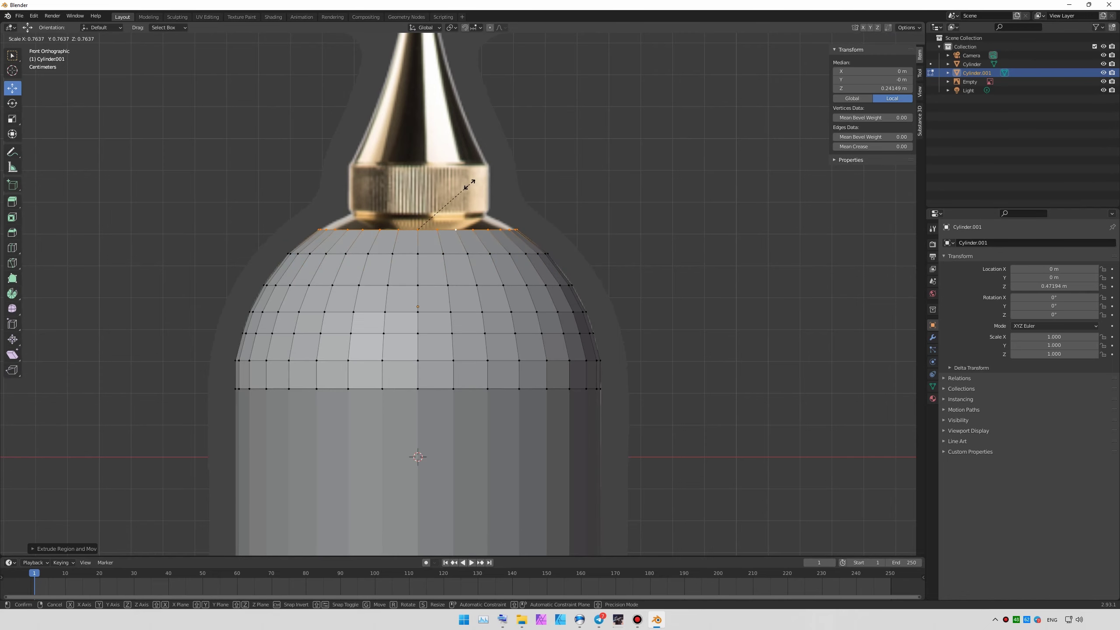
left_click(569, 170)
scroll(677, 176, "up", 3)
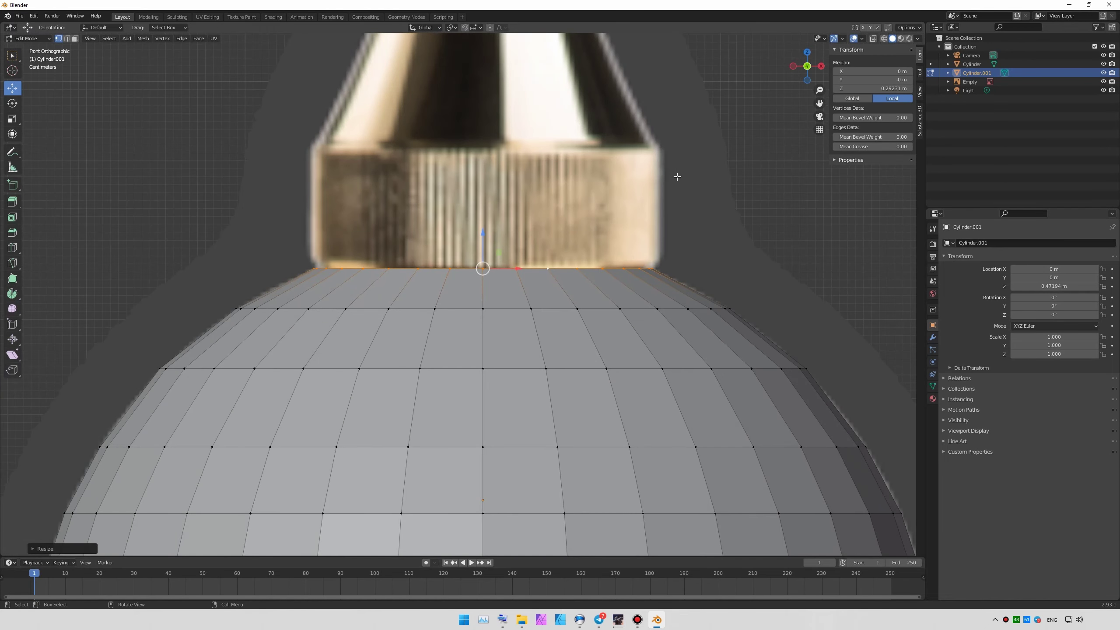
left_click(671, 176)
key("e")
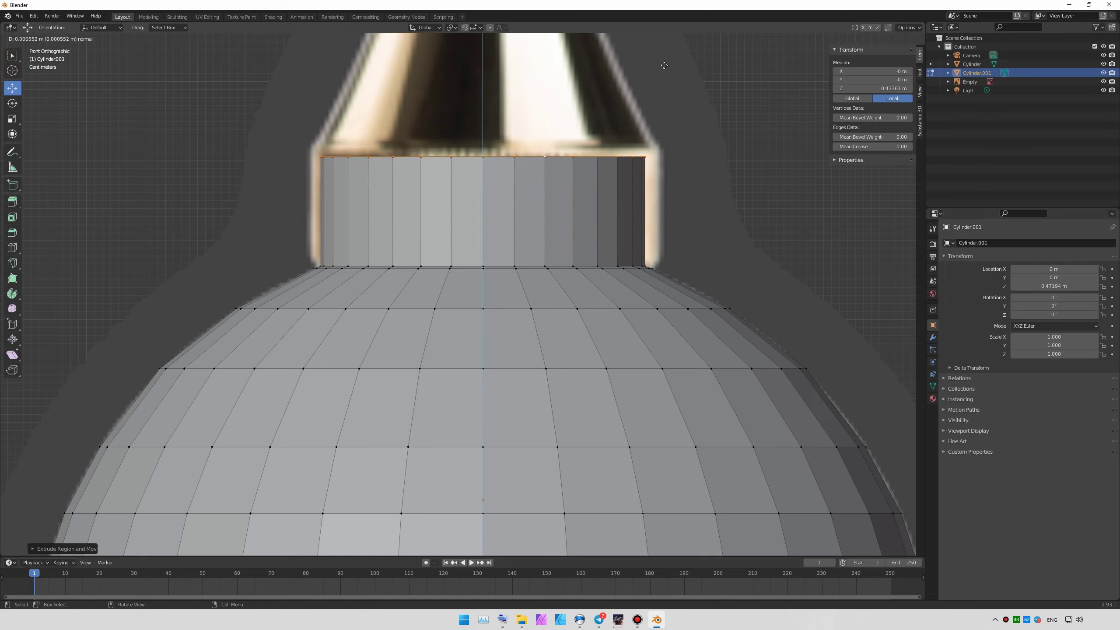
key("Tab")
middle_click_drag(666, 190, 662, 233)
scroll(663, 232, "down", 3)
scroll(641, 175, "down", 3)
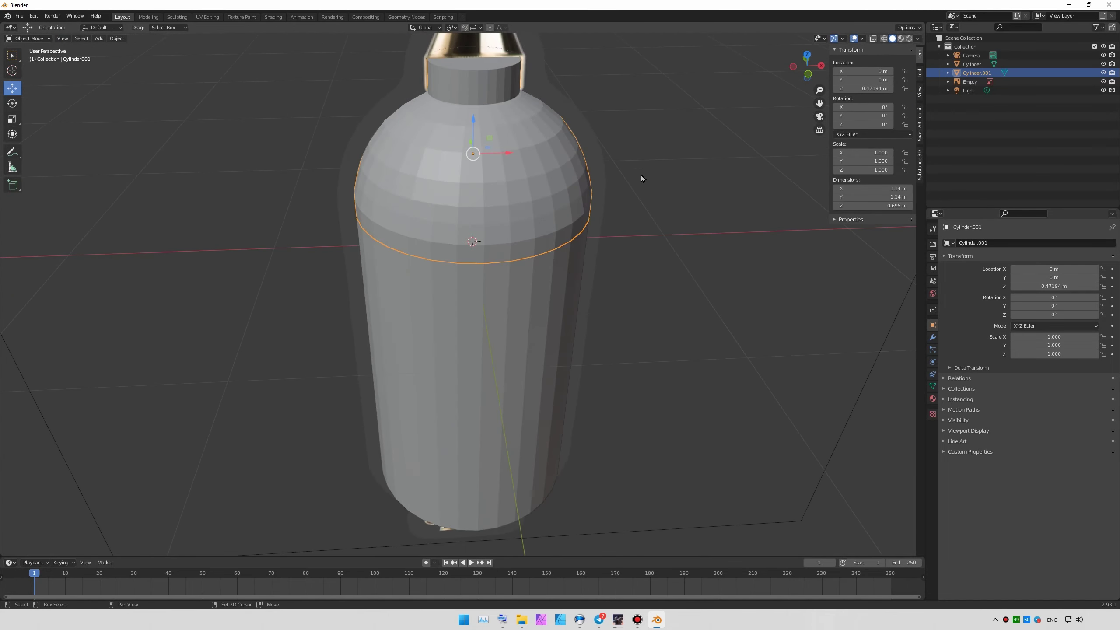
- Move the new copy to the bottom of the body and flip it 180° around Y
left_click(480, 438)
key("KP_1")
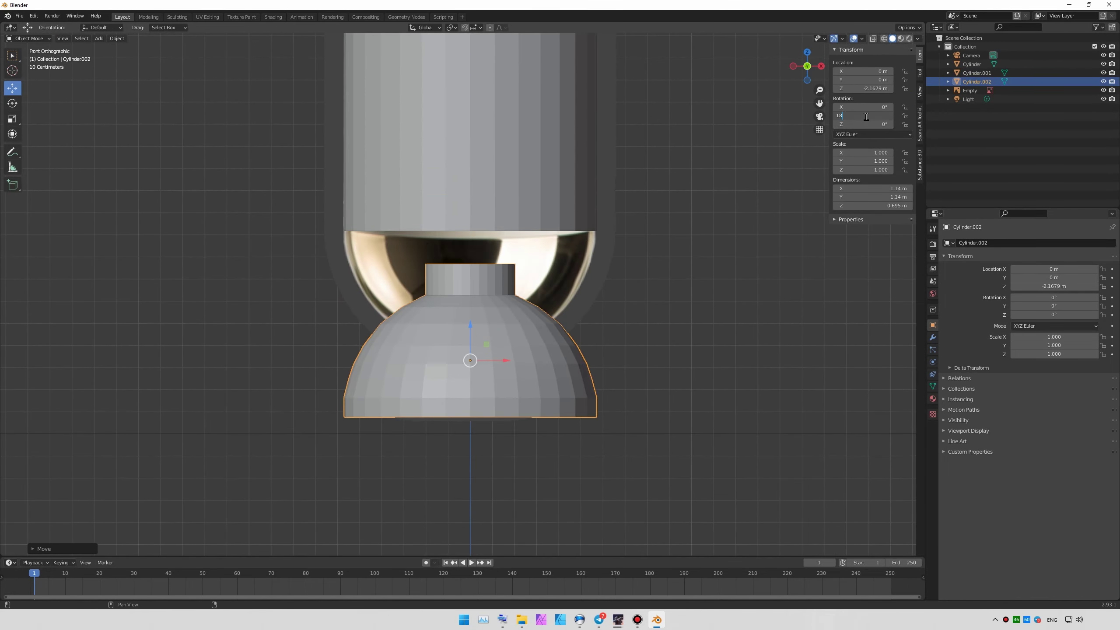
type("0")
key("Return")
scroll(546, 389, "up", 3)
- In Edit Mode, select the copy's lower bulb rings with see-through display on
key("Tab")
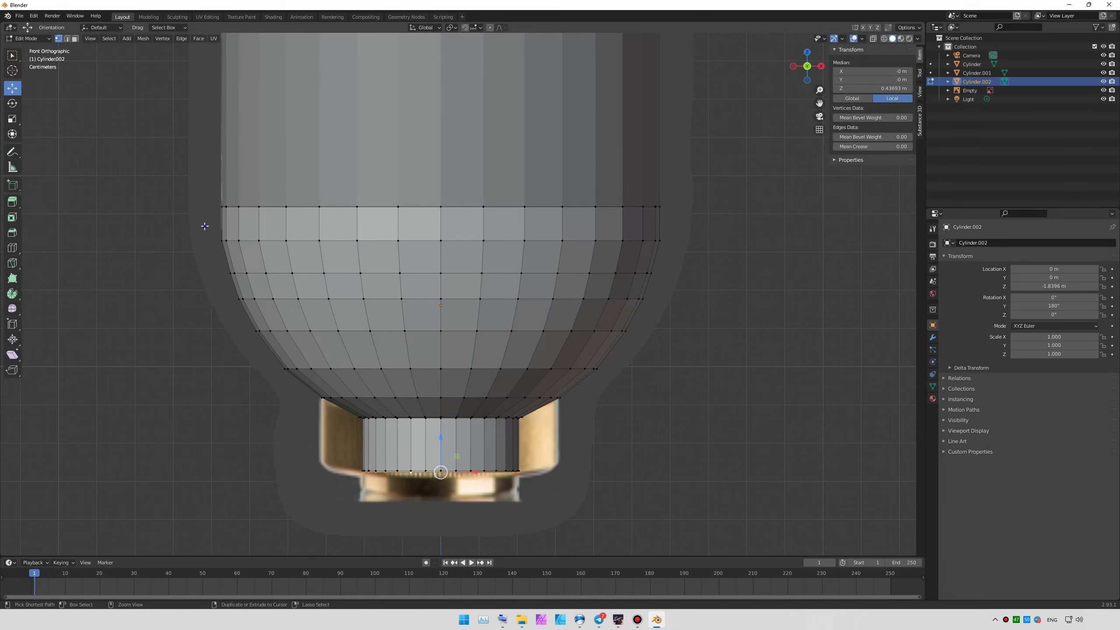
left_click_drag(205, 226, 675, 476)
key("g")
left_click_drag(680, 390, 203, 208, "ctrl")
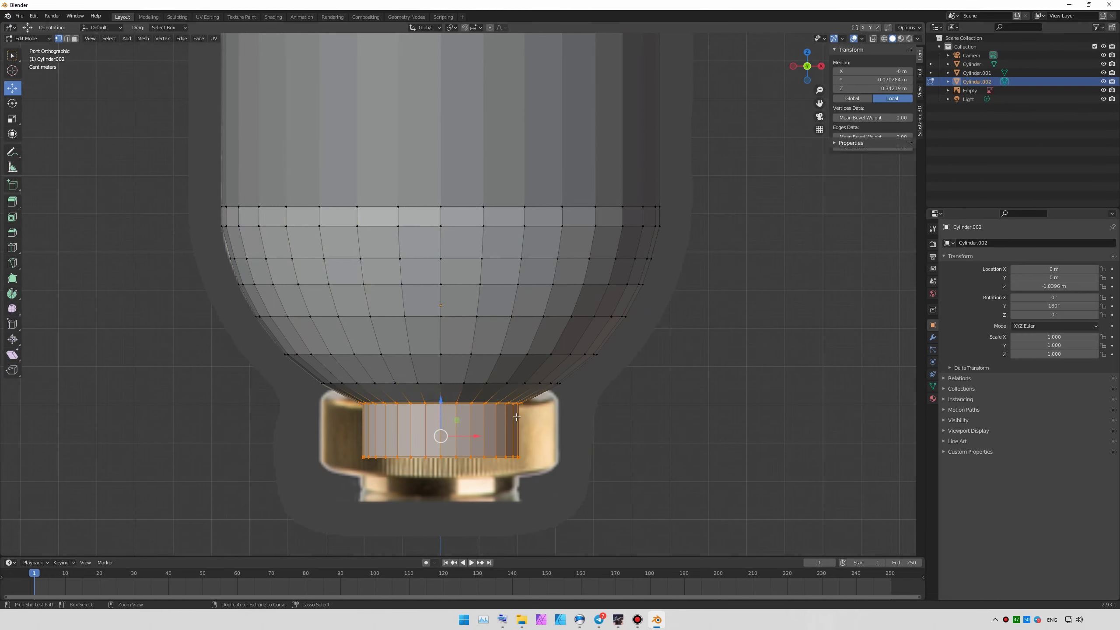
right_click_drag(569, 506, 573, 508, "ctrl")
middle_click_drag(633, 425, 725, 417)
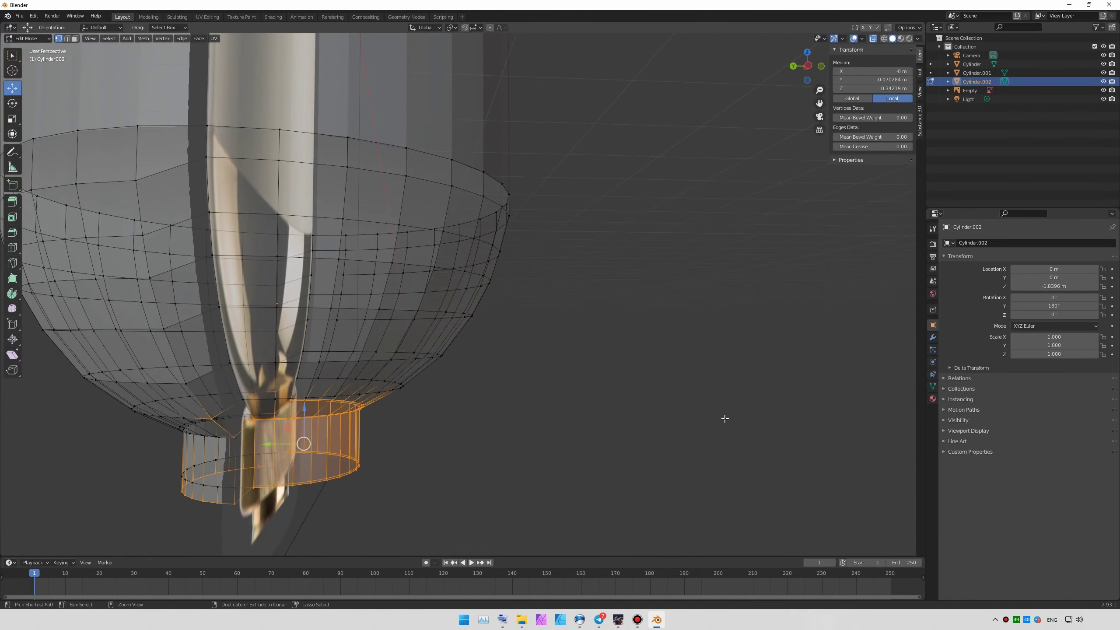
key("ctrl+KP_Add")
key("ctrl+KP_Add")
key("ctrl+KP_Add")
scroll(702, 383, "up", 1)
- Scale and move the base rings to round off the body's bottom shoulder
key("alt+a")
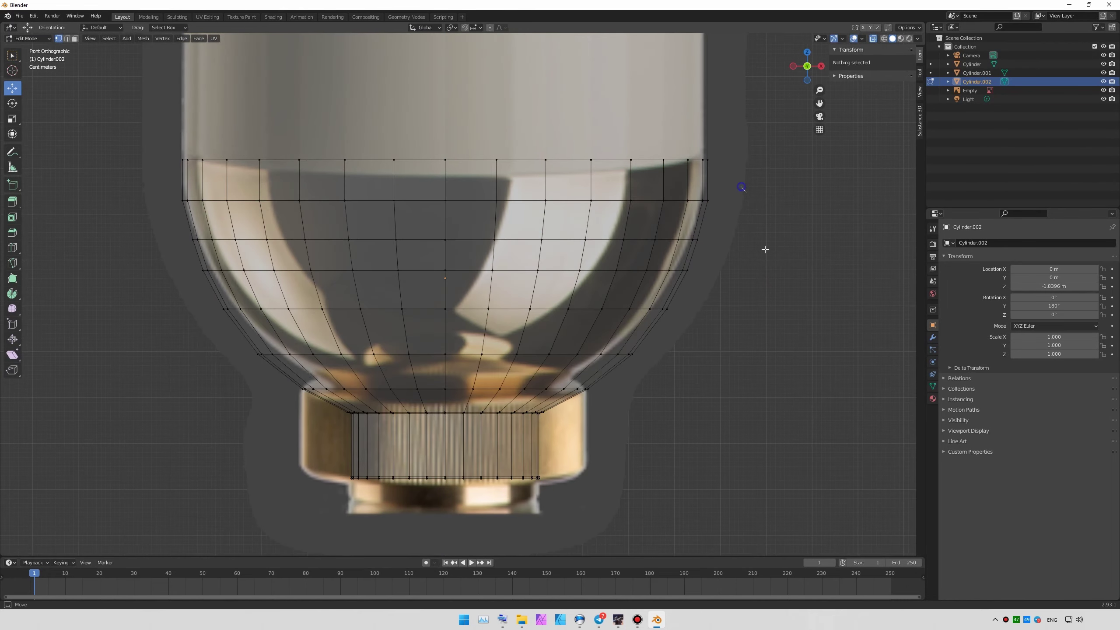
key("ctrl+z")
key("Escape")
key("ctrl+z")
key("g")
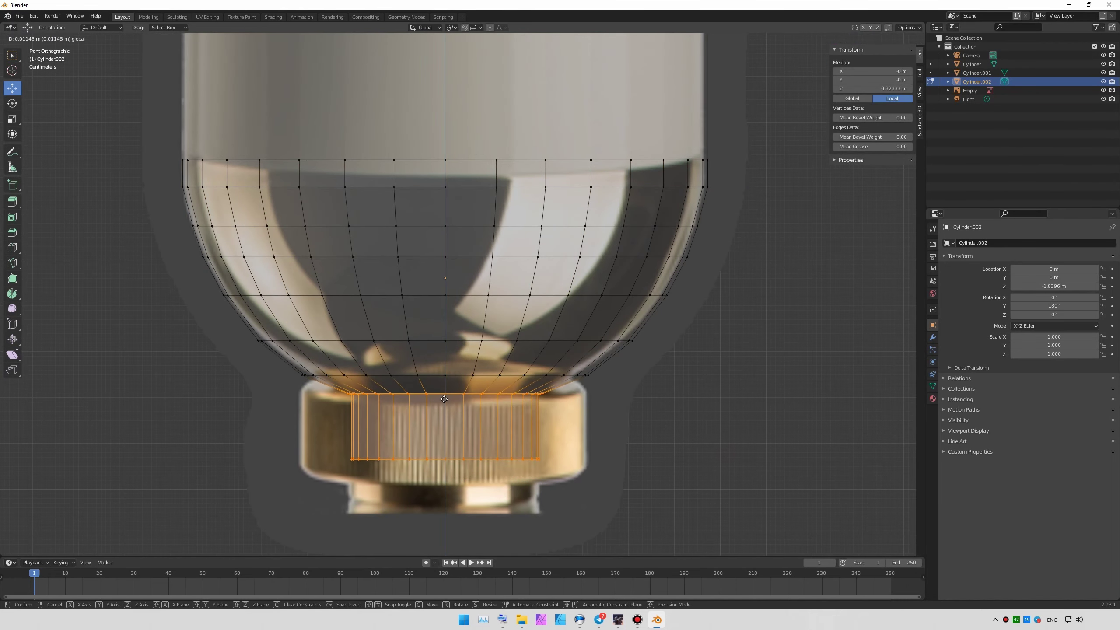
key("ctrl+KP_Add")
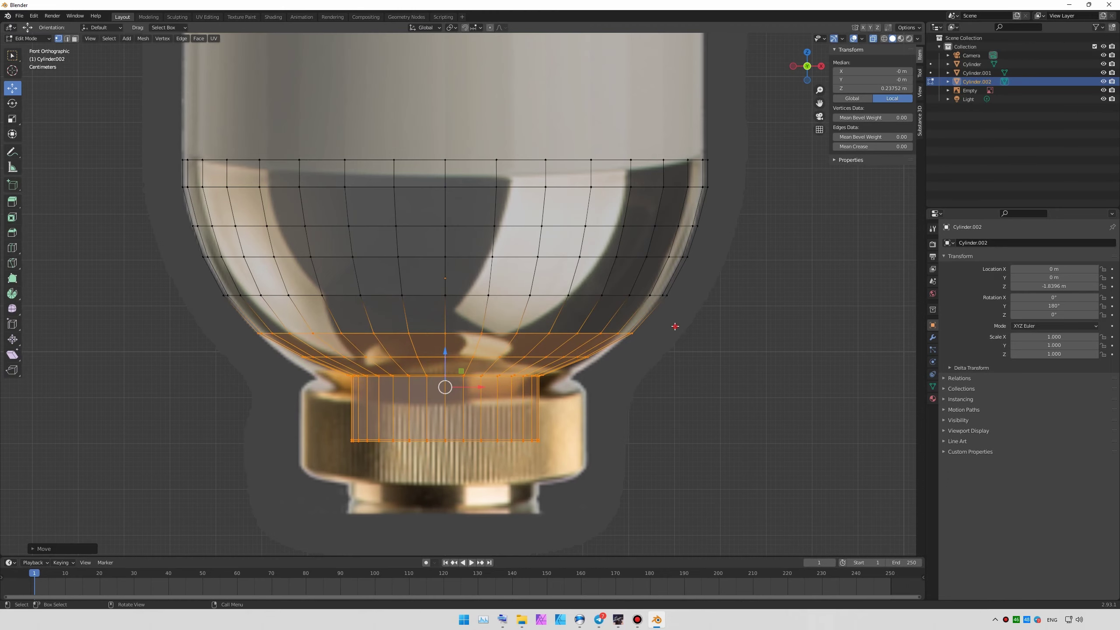
key("ctrl+z")
key("ctrl+z")
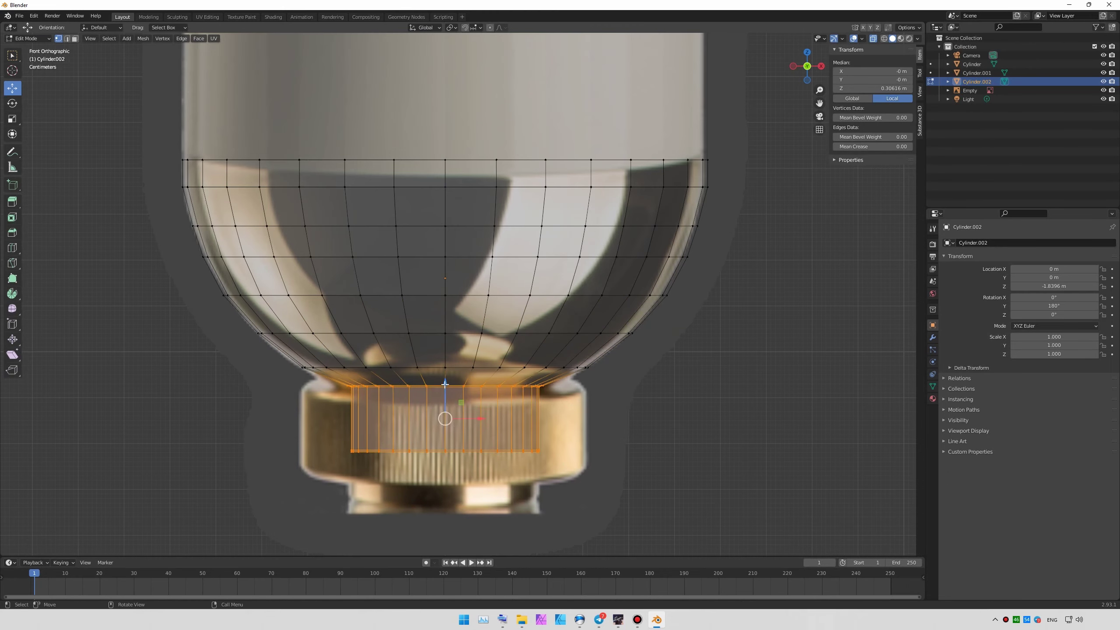
left_click(536, 399)
scroll(520, 414, "down", 2)
left_click(543, 374)
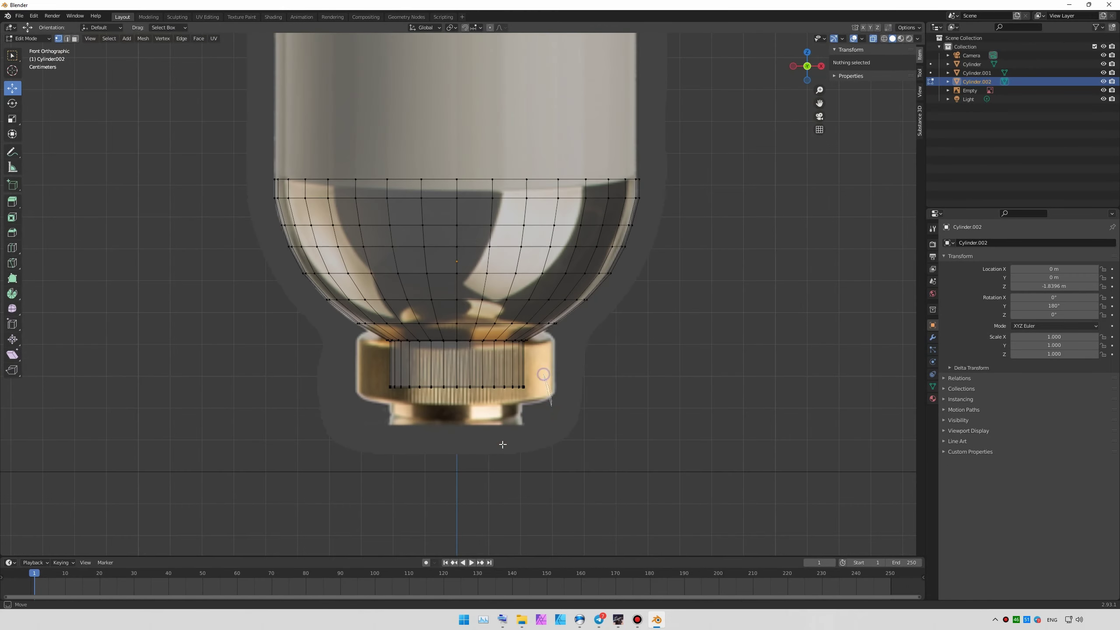
left_click(458, 392)
middle_click_drag(458, 392, 458, 413)
key("alt+z")
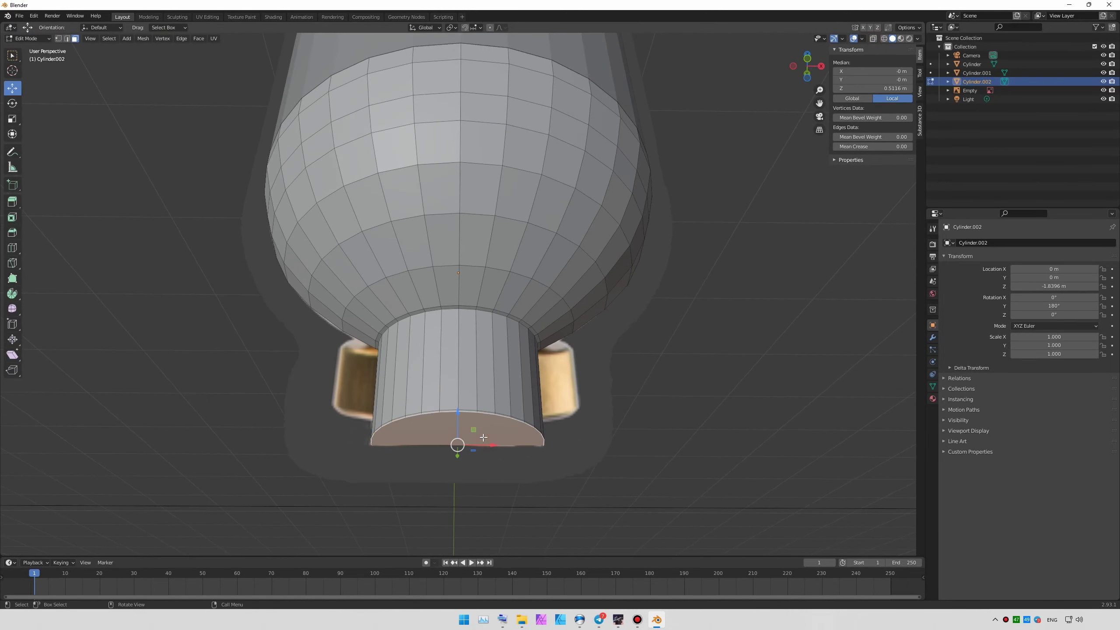
left_click(494, 428)
- Extrude the bottom ring straight down into a narrow base neck
key("KP_1")
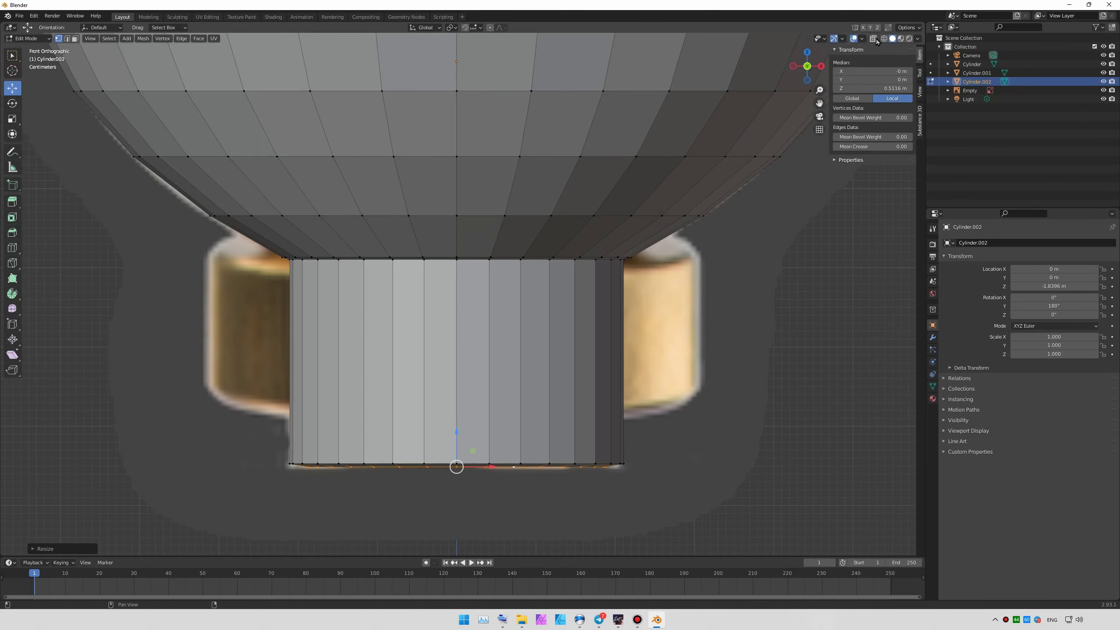
key("alt+z")
key("g")
key("z")
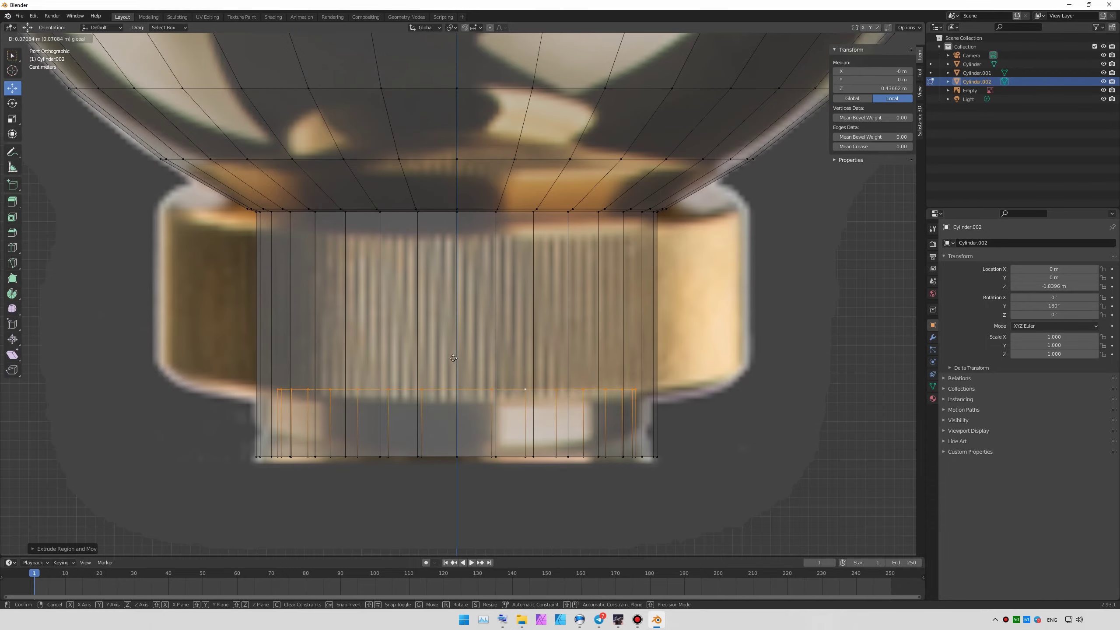
left_click(464, 185)
mouse_move(464, 185)
middle_mouse_down()
mouse_move(603, 277)
mouse_move(640, 282)
middle_mouse_up()
key("Tab")
scroll(641, 282, "up", 5)
left_click(873, 39)
mouse_move(873, 39)
middle_mouse_down()
mouse_move(657, 199)
mouse_move(672, 464)
mouse_move(606, 232)
middle_mouse_up()
scroll(606, 231, "up", 3)
- Add a new cylinder, shrink it to about a third and flatten its height
left_click(99, 38)
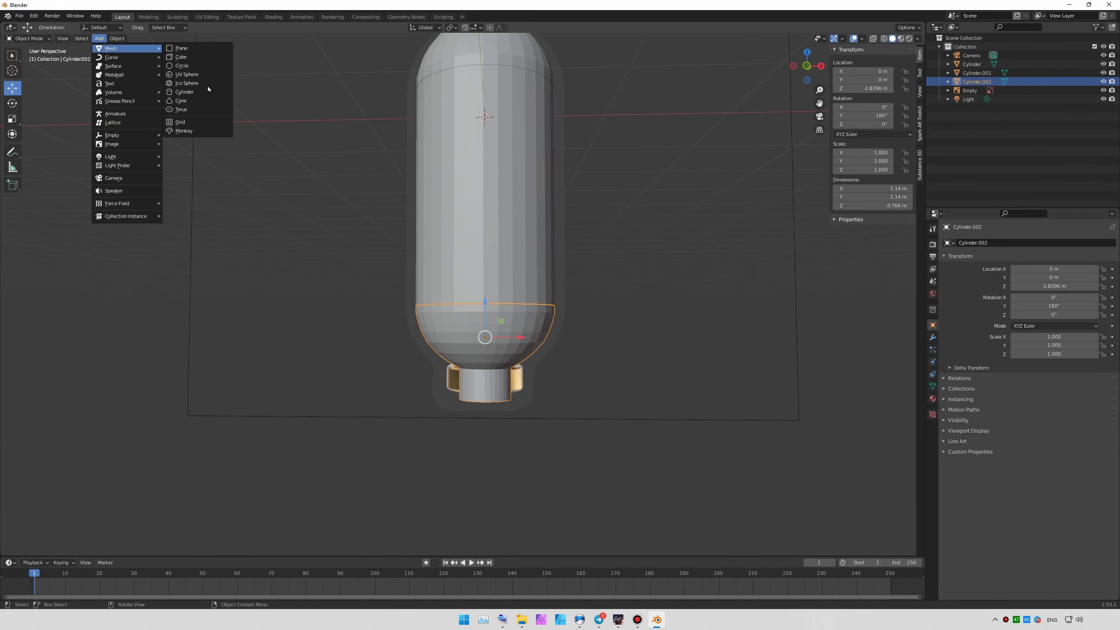
left_click(176, 95)
key("r")
mouse_move(475, 100)
left_mouse_down()
mouse_move(475, 363)
mouse_move(486, 357)
left_mouse_up()
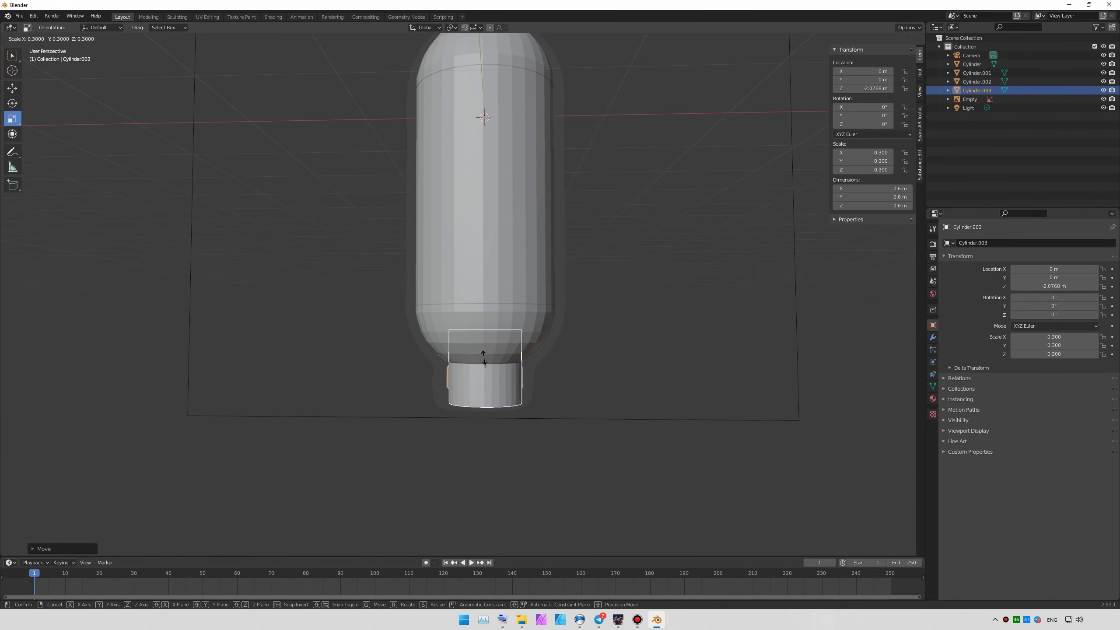
left_click(484, 362)
key("KP_1")
scroll(484, 362, "up", 5)
key("s")
key("z")
left_click(443, 249)
- Set the collar's height to 0.2 m and place it under the body's base
key("g")
key("z")
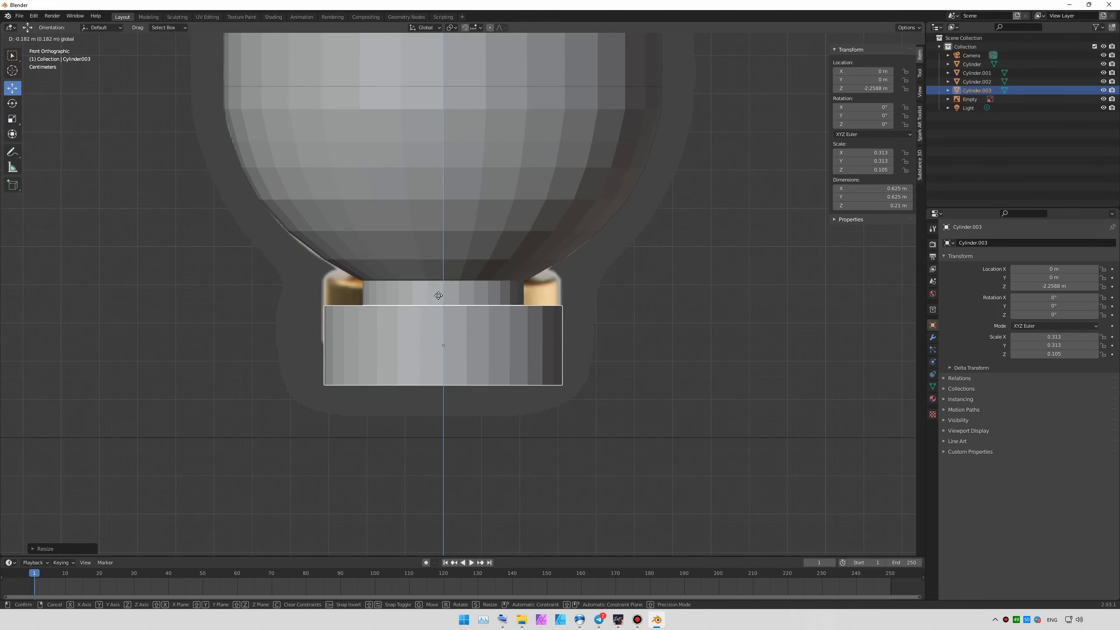
scroll(794, 309, "up", 1)
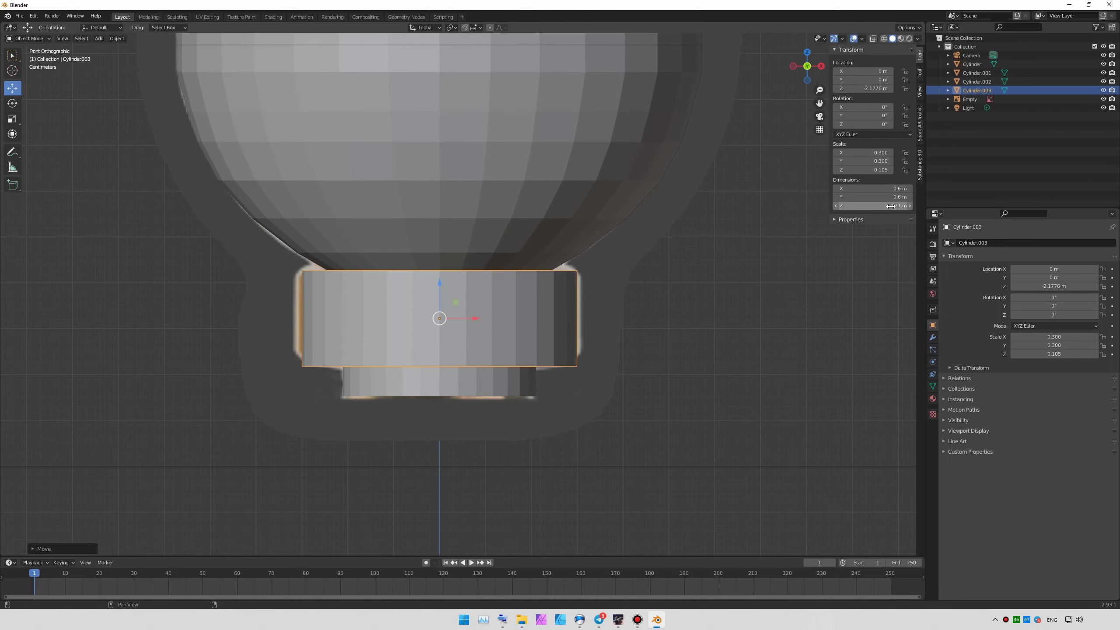
double_click(884, 206)
type("0.2")
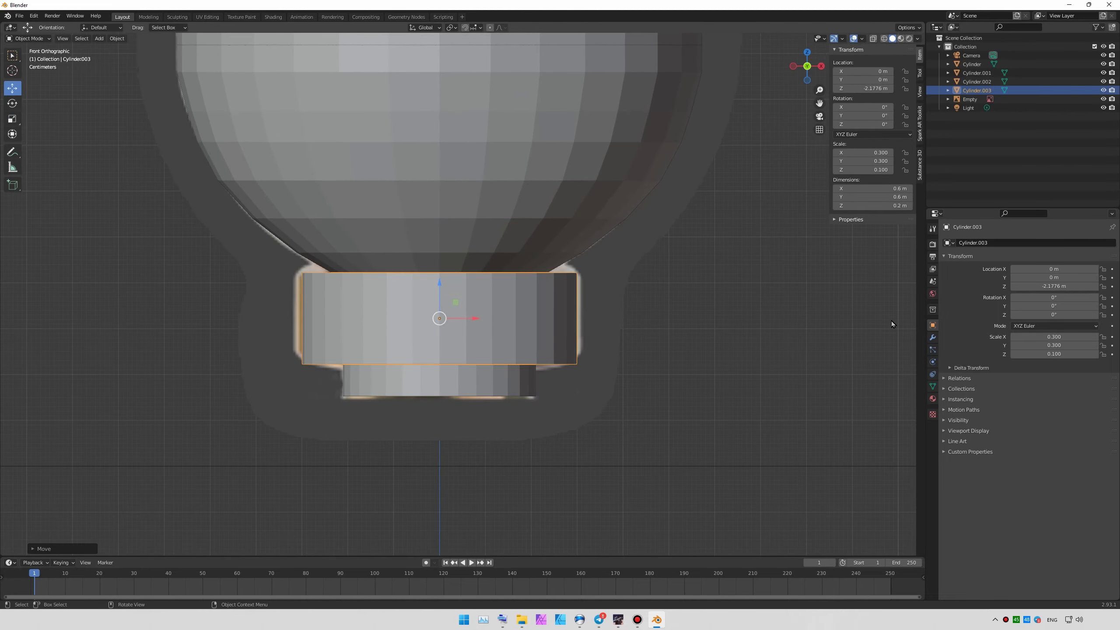
key("Return")
left_click(884, 206)
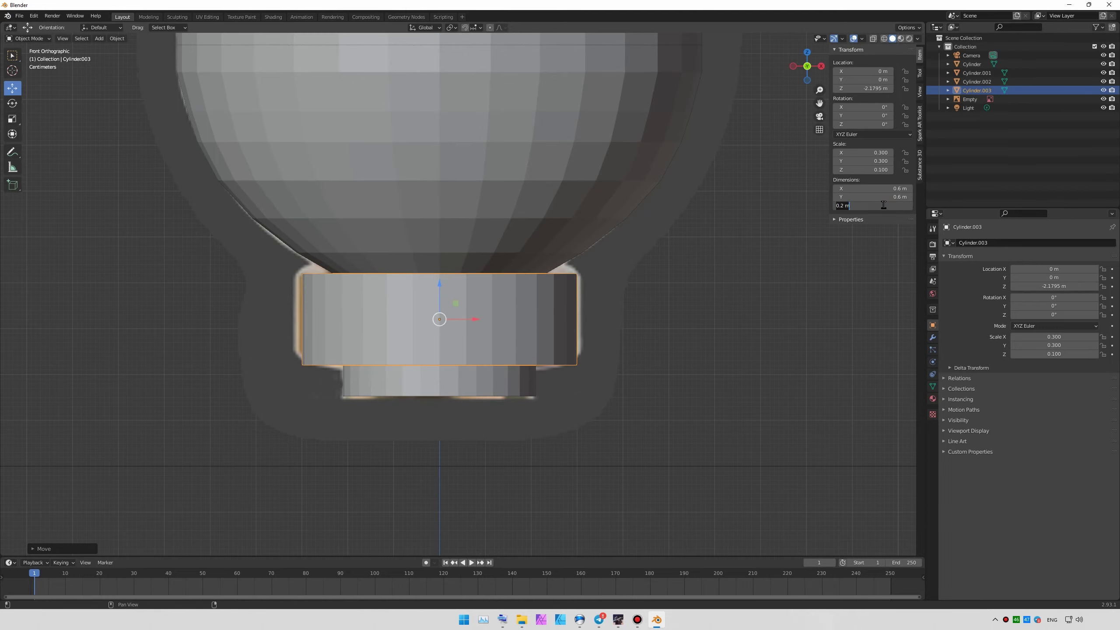
mouse_move(443, 291)
middle_mouse_down()
mouse_move(506, 249)
mouse_move(523, 255)
mouse_move(455, 290)
mouse_move(519, 292)
mouse_move(433, 318)
mouse_move(529, 300)
middle_mouse_up()
left_click(455, 290)
- Open the collar's modifier list and inspect its mesh in Edit Mode
left_click(932, 338)
left_click(1027, 243)
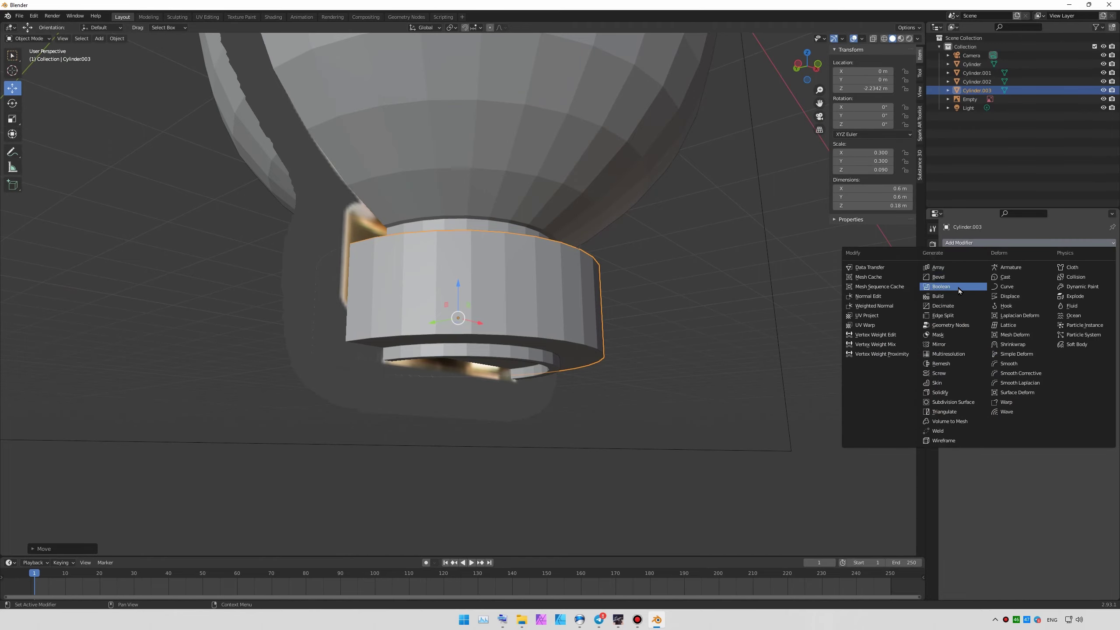
key("Tab")
mouse_move(463, 287)
middle_mouse_down()
mouse_move(500, 292)
mouse_move(309, 154)
middle_mouse_up()
key("Tab")
- Move the collar vertically so it sits snugly under the body
left_click(467, 365)
mouse_move(468, 365)
middle_mouse_down()
mouse_move(463, 212)
mouse_move(615, 266)
mouse_move(657, 329)
mouse_move(575, 396)
mouse_move(609, 357)
mouse_move(561, 388)
middle_mouse_up()
key("g")
key("z")
left_click(463, 195)
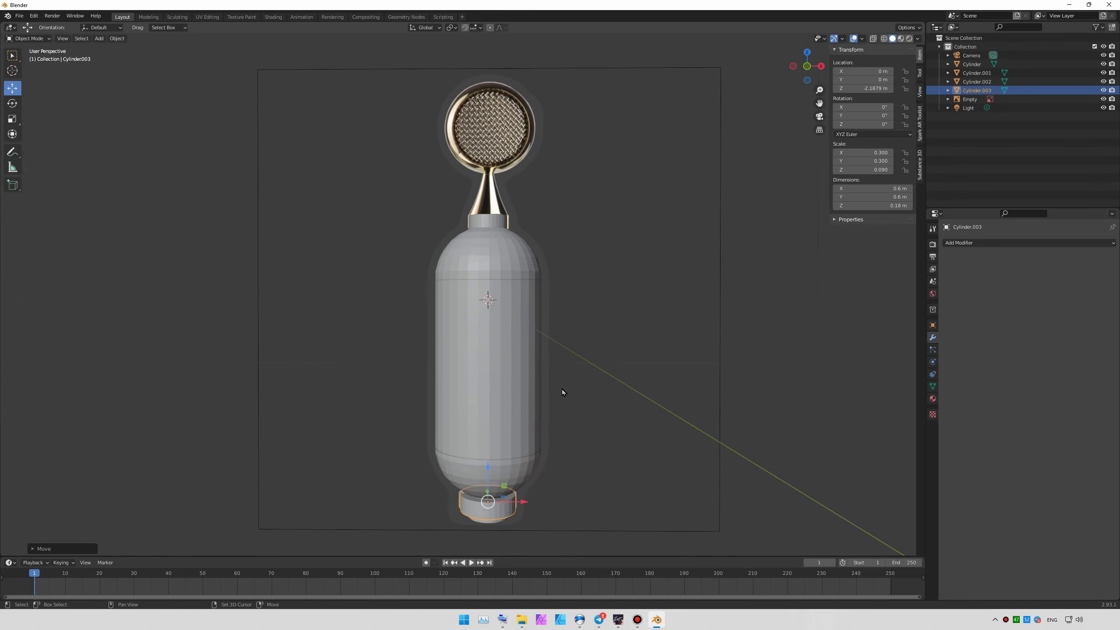
key("KP_1")
key("KP_Decimal")
- Scale the top cylinder and raise it up the stem toward the head
key("s")
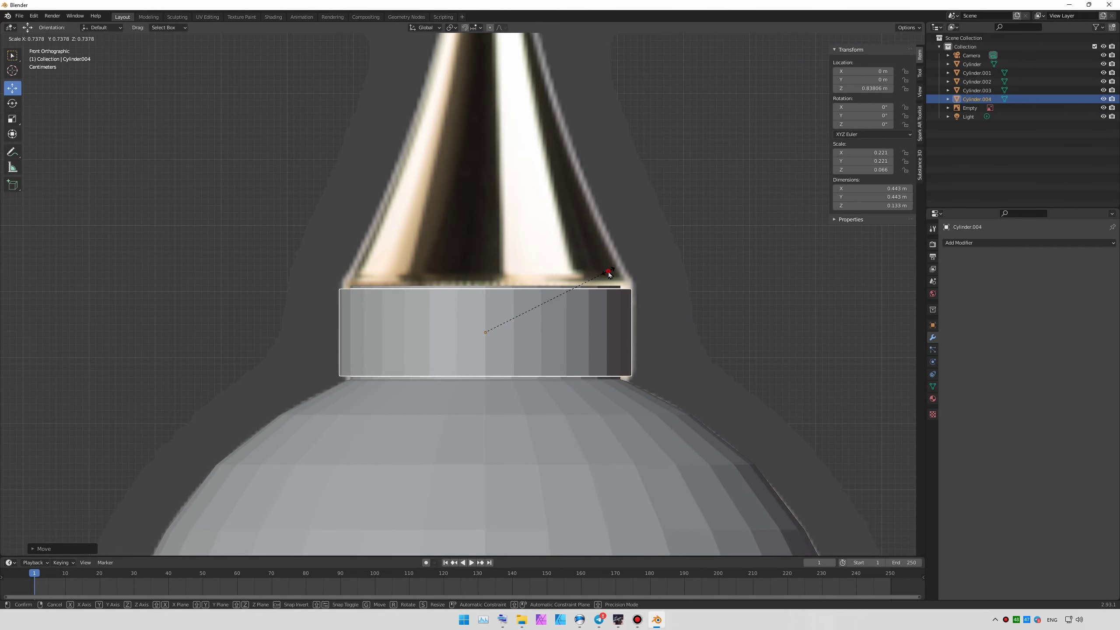
left_click(609, 273)
mouse_move(609, 273)
middle_mouse_down()
mouse_move(560, 287)
mouse_move(555, 365)
mouse_move(775, 317)
mouse_move(554, 303)
mouse_move(617, 287)
mouse_move(653, 316)
middle_mouse_up()
key("ctrl+a")
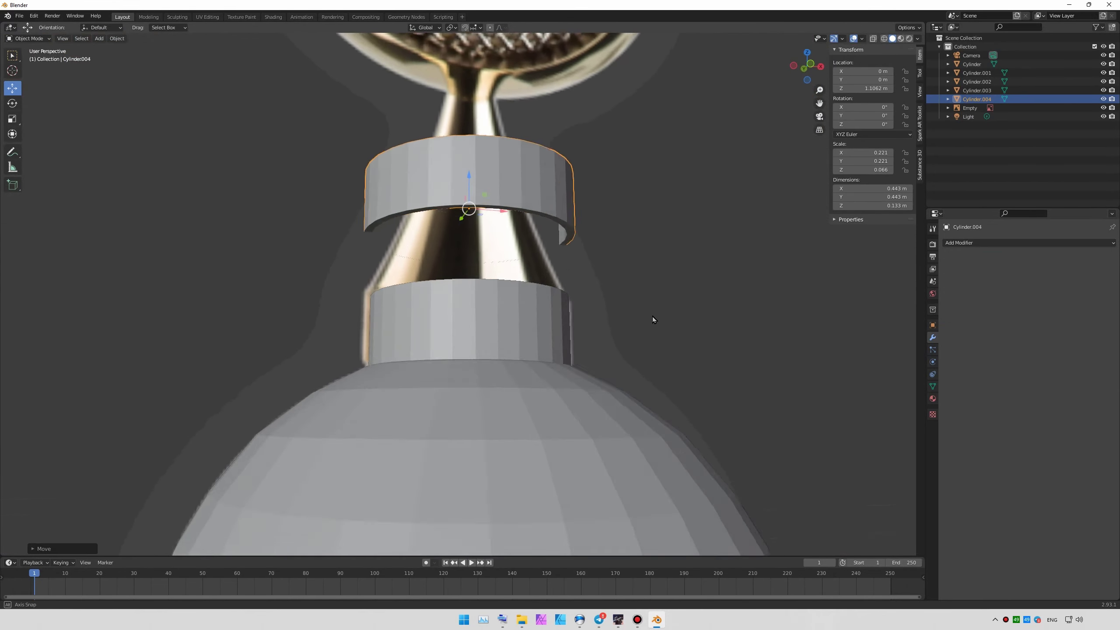
left_click_drag(452, 309, 454, 264)
scroll(454, 263, "down", 3)
scroll(572, 314, "up", 5)
- Delete the cylinder's top faces and select the open top vertex ring
key("Tab")
middle_click_drag(571, 313, 189, 325)
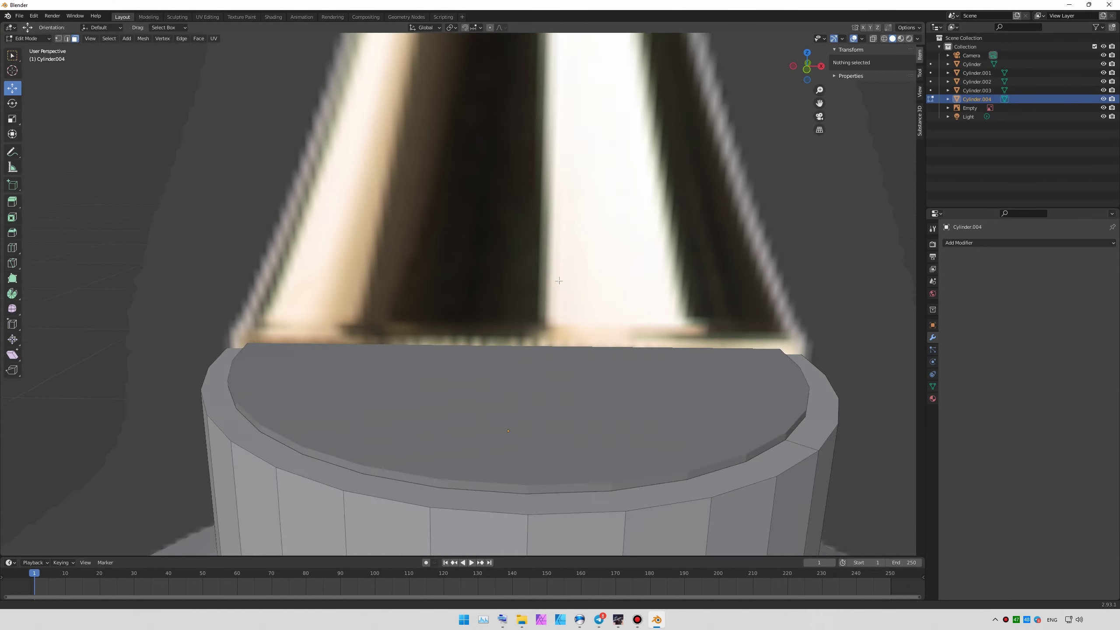
scroll(189, 326, "up", 3)
key("3")
right_click(213, 405)
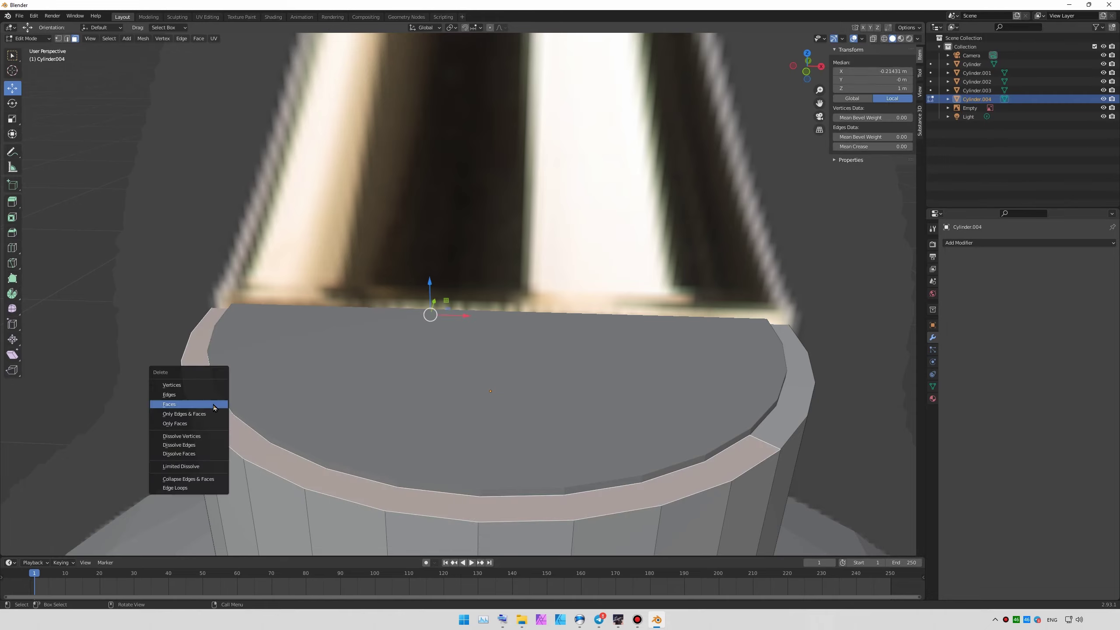
right_click(675, 309)
mouse_move(675, 309)
middle_mouse_down()
mouse_move(415, 321)
mouse_move(544, 406)
middle_mouse_up()
left_click(417, 325)
key("1")
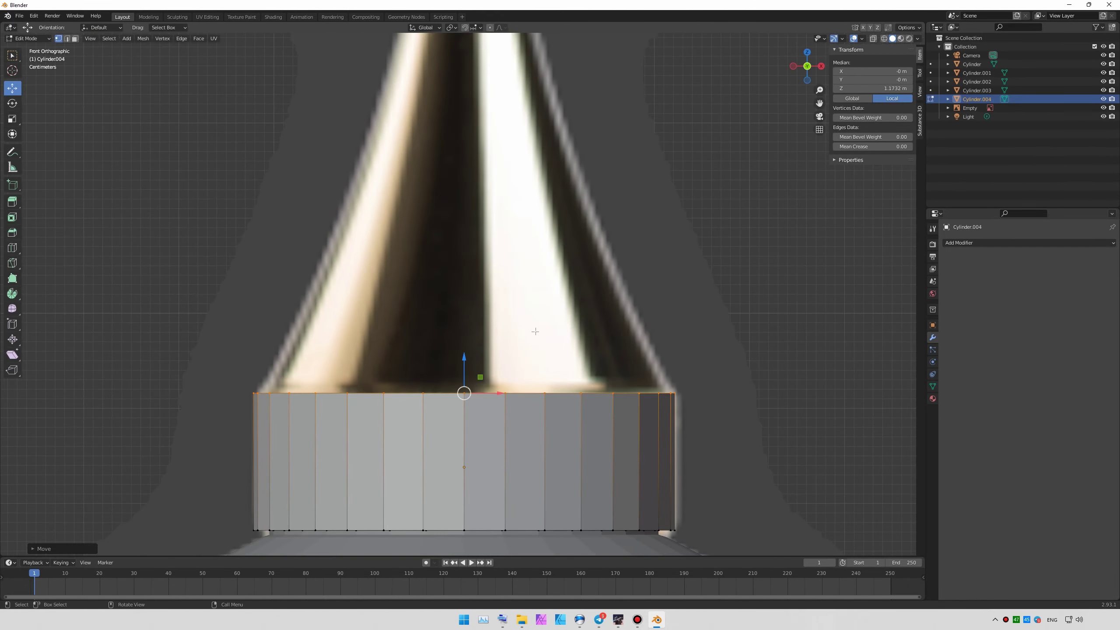
- Extrude the top ring upward four times, narrowing each into a tapering neck
key("e")
left_click(628, 284)
key("e")
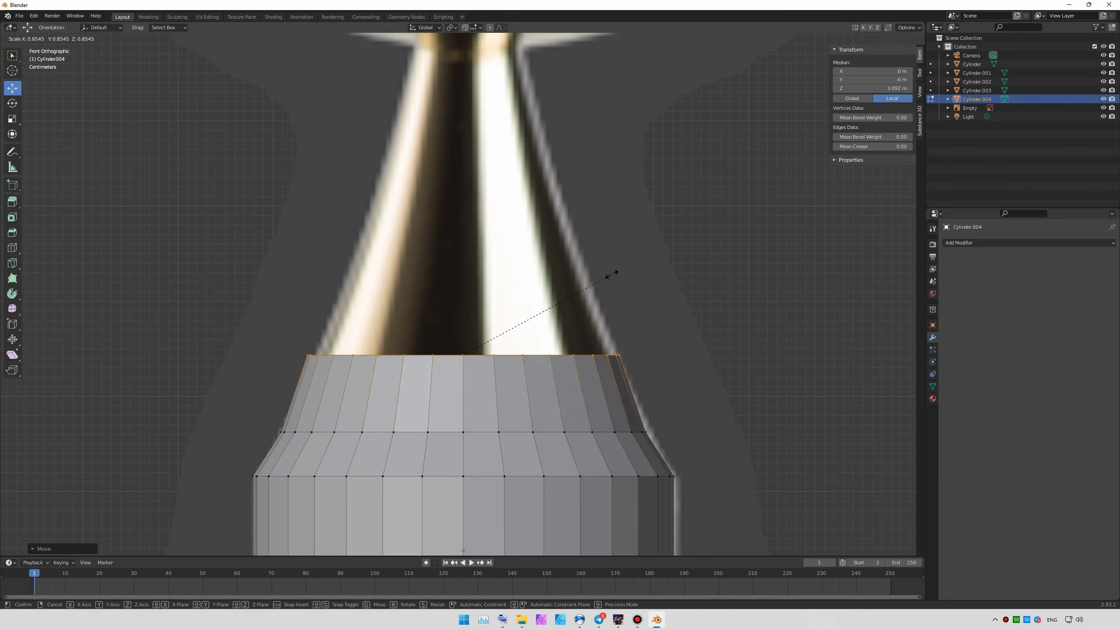
left_click(612, 275)
key("e")
left_click(585, 264)
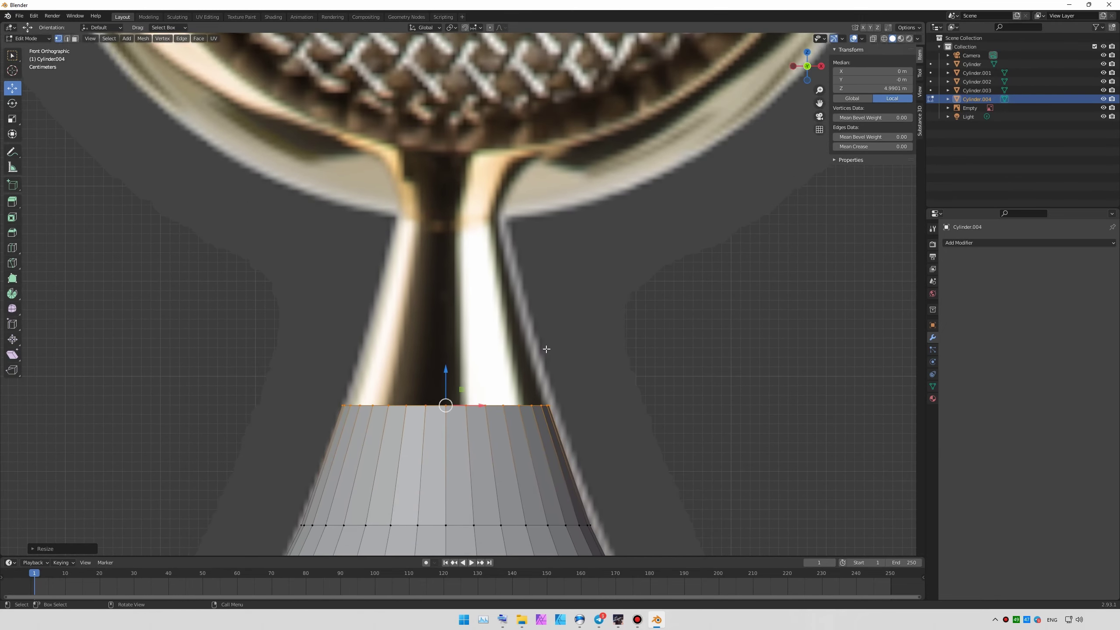
left_click(595, 258)
key("e")
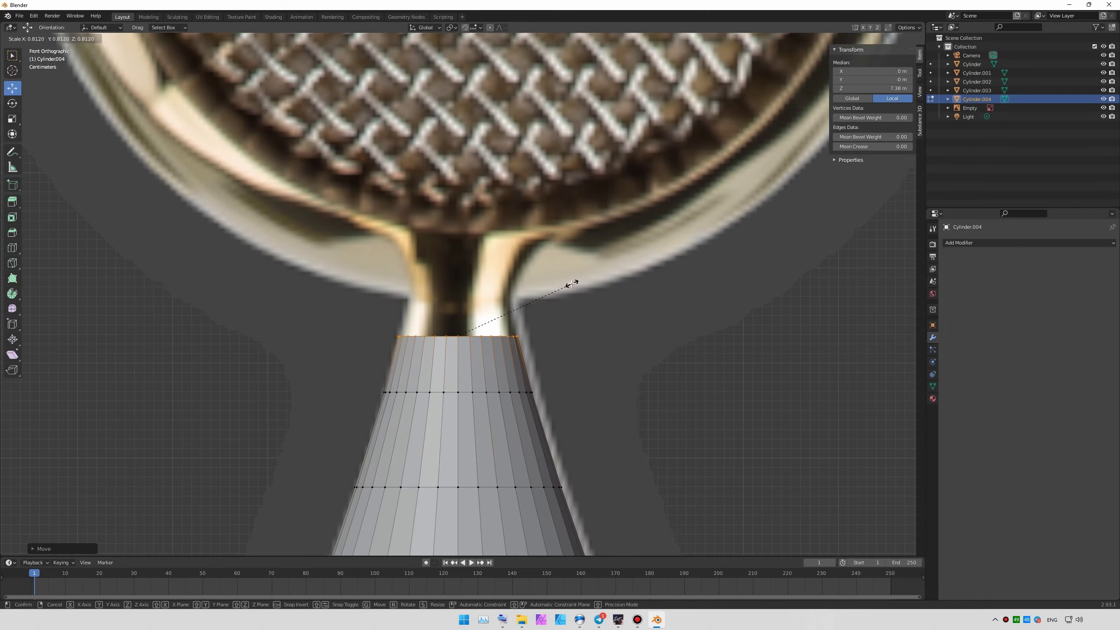
left_click(564, 261)
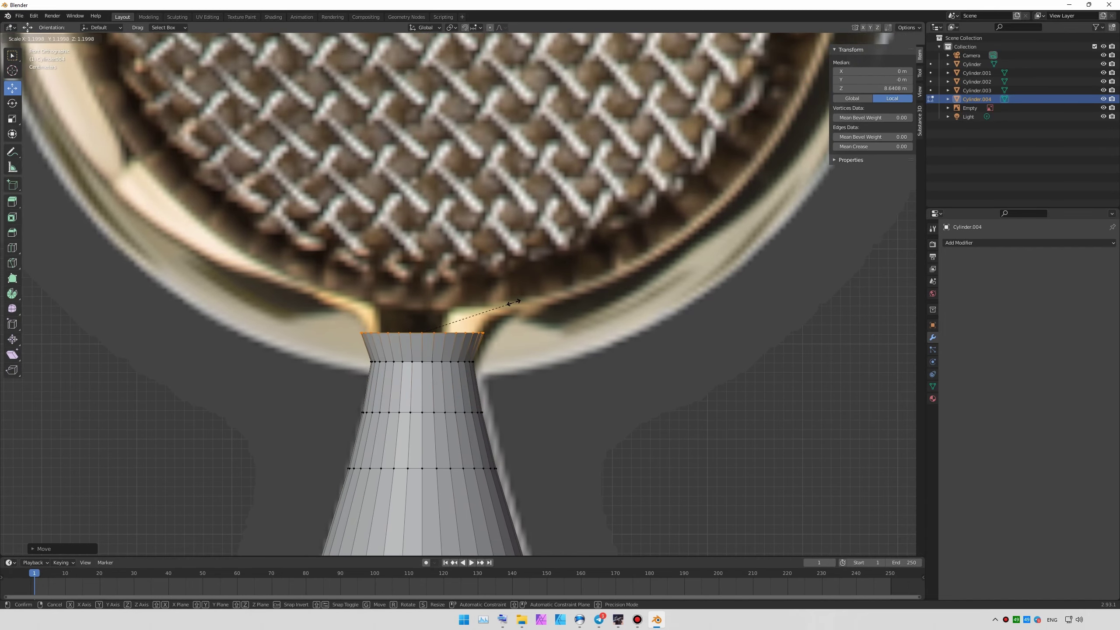
left_click(552, 267)
middle_click_drag(552, 268, 536, 366)
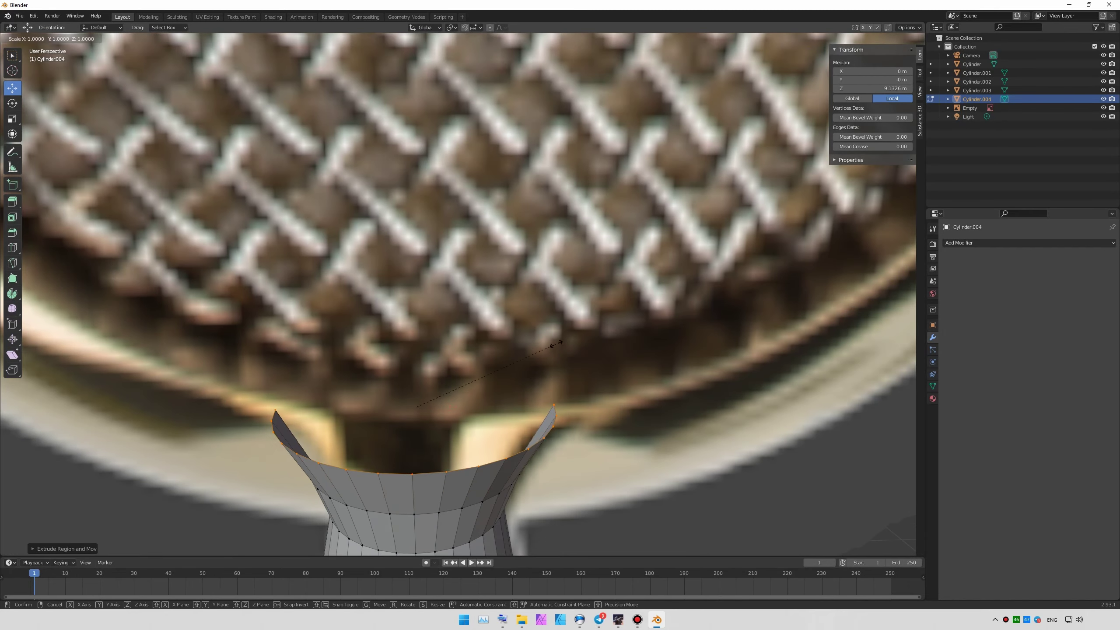
key("Tab")
- Add another cylinder at the microphone head in front view
scroll(549, 352, "down", 5)
scroll(614, 339, "down", 3)
scroll(604, 277, "down", 2)
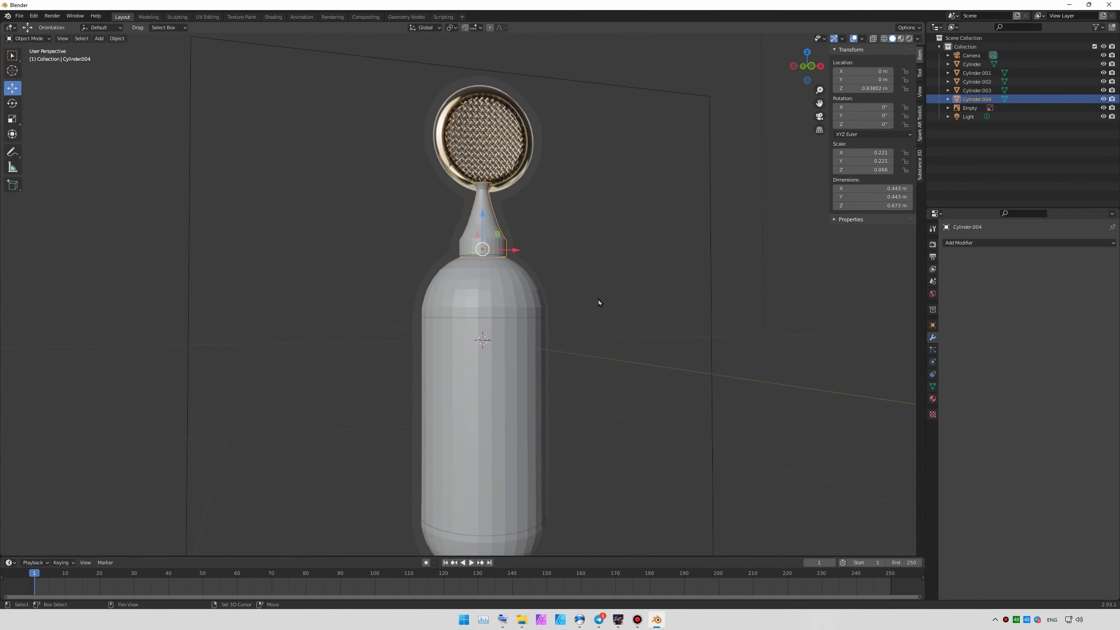
middle_click_drag(599, 300, 590, 365)
key("KP_1")
scroll(591, 366, "up", 3)
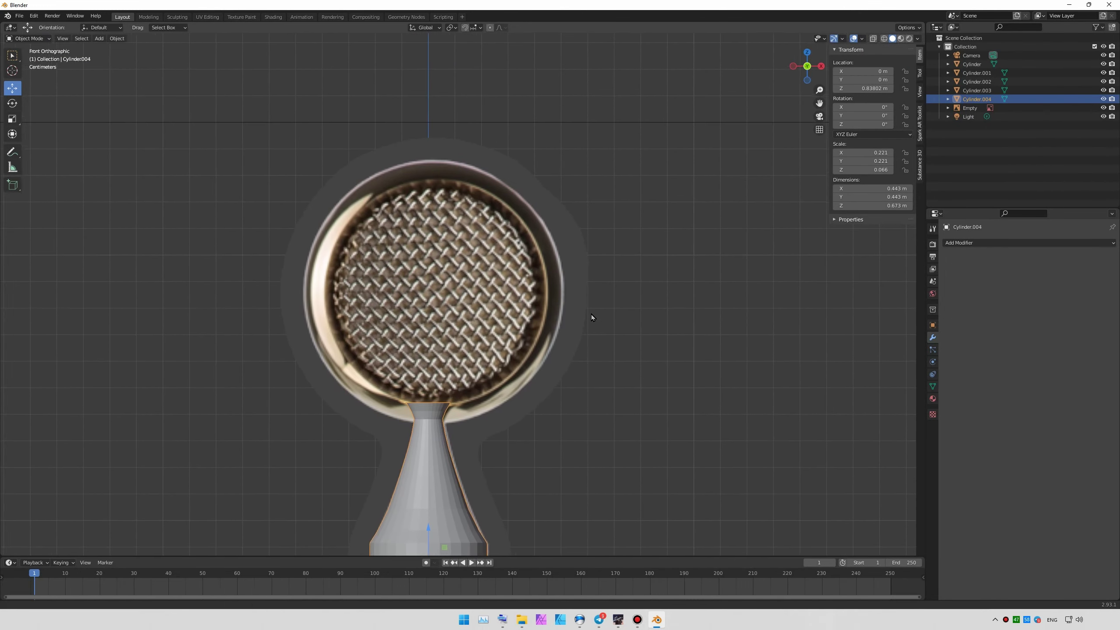
left_click(99, 39)
mouse_move(129, 51)
left_click(212, 92)
scroll(441, 286, "down", 4)
- From the front view, scale the new cylinder down to about 0.49 to match the head
middle_click_drag(442, 286, 485, 265)
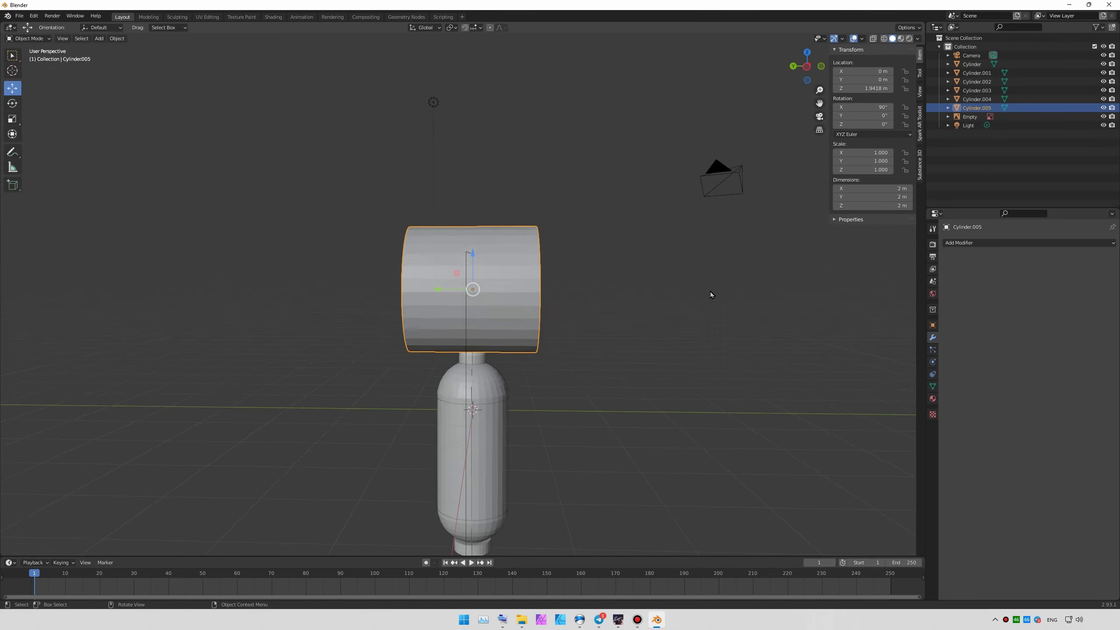
key("KP_1")
key("s")
left_click(525, 243)
- Move the cylinder along Z up into the microphone head's round ring
scroll(525, 243, "up", 4)
key("g")
scroll(507, 230, "up", 2)
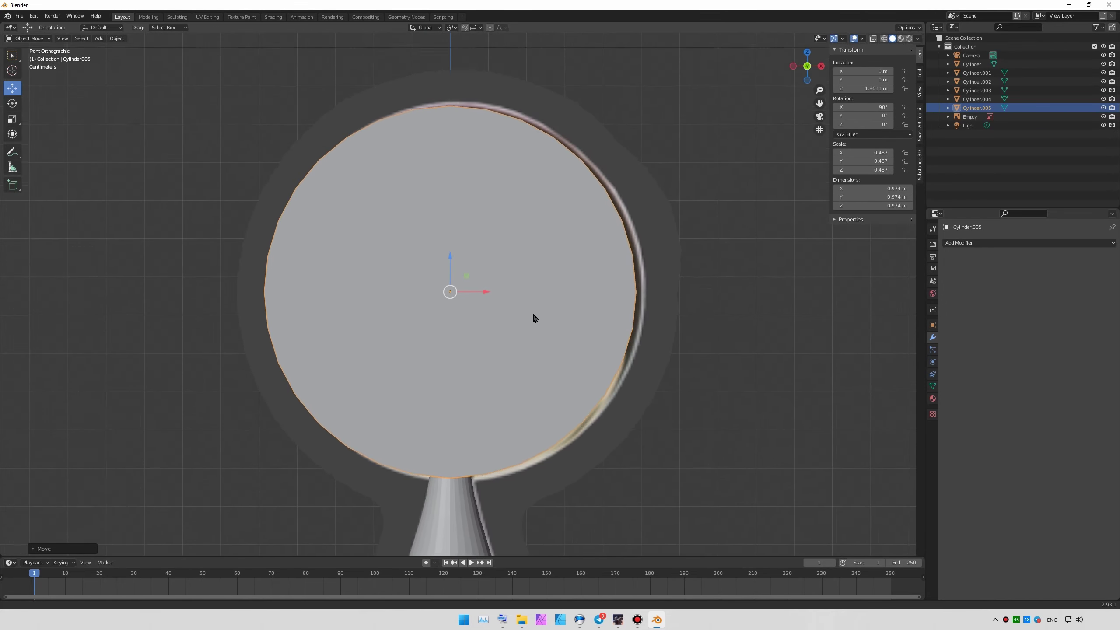
key("g")
key("z")
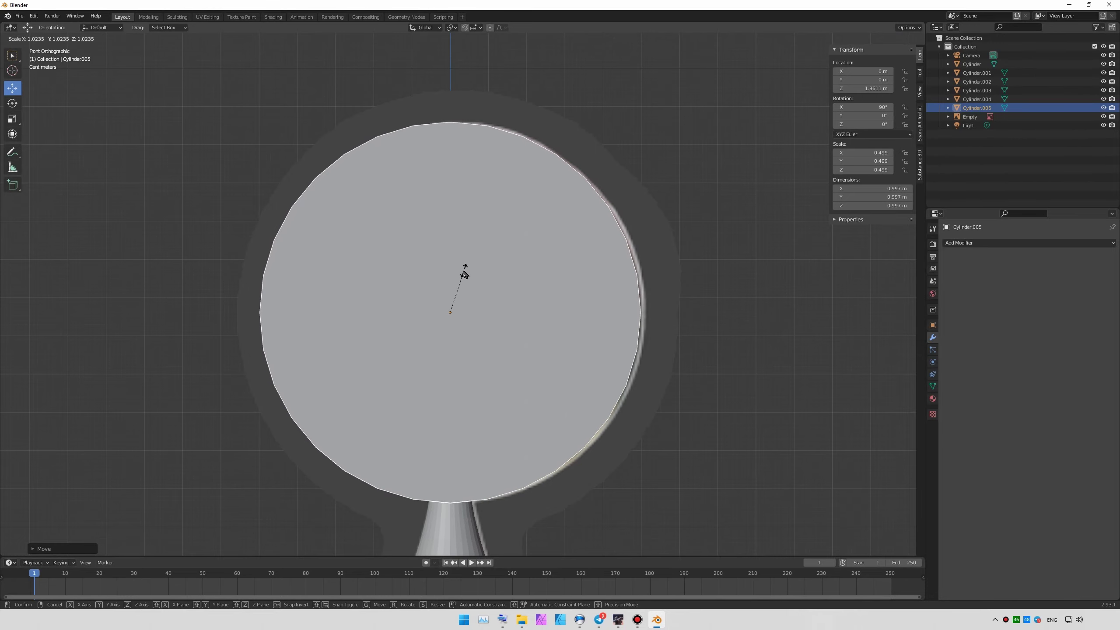
left_click(464, 273)
- From the side view, scale the cylinder along its thickness axis into a thin 0.58 m disc
key("KP_3")
key("s")
key("y")
left_click(408, 313)
scroll(408, 313, "down", 5)
mouse_move(408, 313)
middle_mouse_down()
mouse_move(557, 384)
mouse_move(494, 353)
middle_mouse_up()
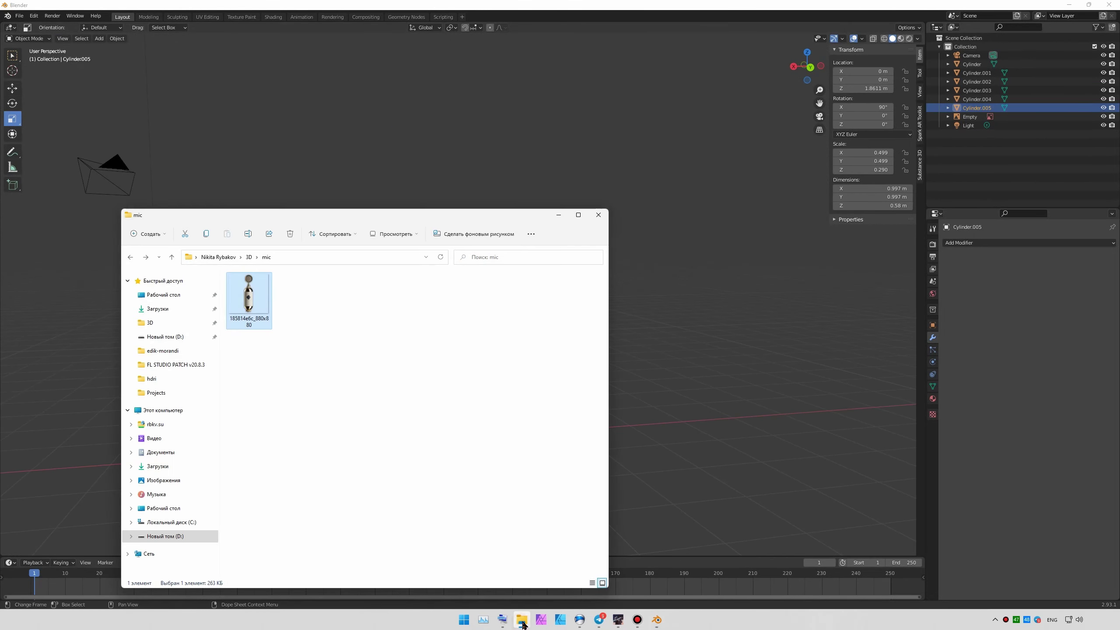
- Scroll the Soyuz Instagram grid and open a microphone post
scroll(392, 304, "down", 6)
scroll(392, 303, "down", 5)
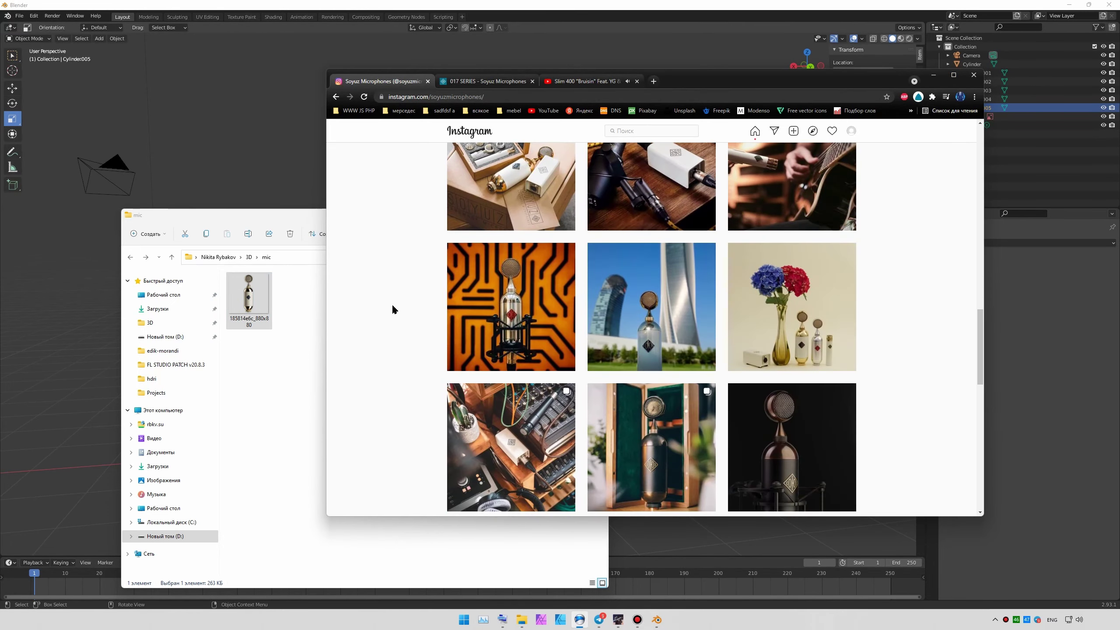
scroll(392, 303, "down", 4)
scroll(392, 303, "down", 1)
left_click(534, 340)
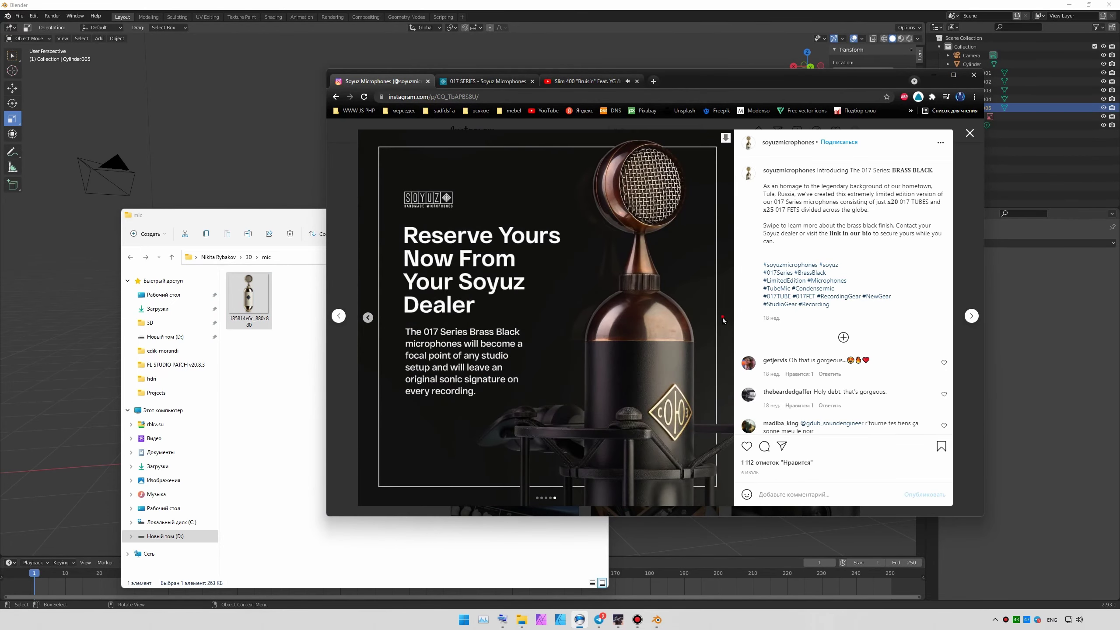
key("Escape")
- Open the gold-headed microphone post in a new tab, then return to Blender's side view
middle_click(485, 198)
left_click(484, 78)
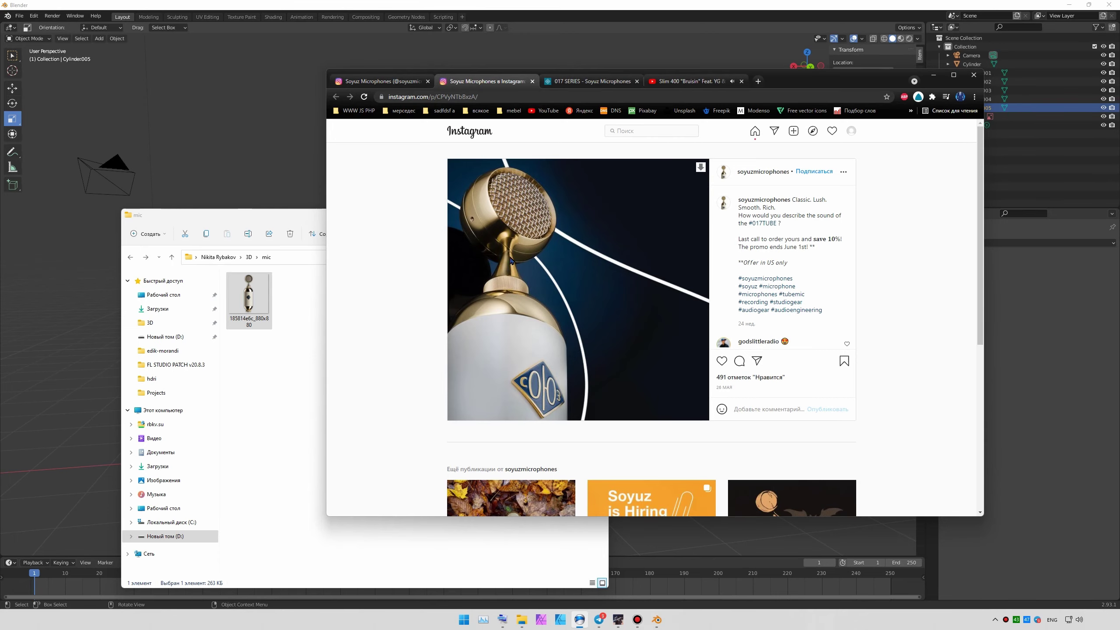
key("alt+Tab")
key("KP_3")
- Frame the head disc edge-on, cancel a trial resize, and switch back to the reference browser
key("KP_Decimal")
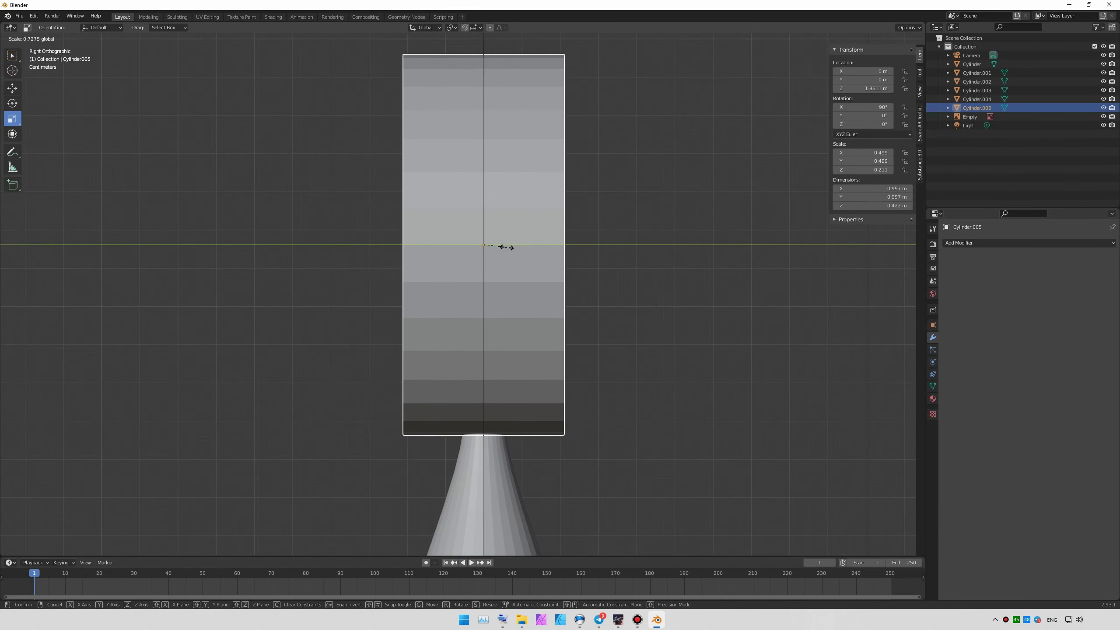
scroll(534, 266, "down", 1)
middle_click_drag(534, 266, 270, 139)
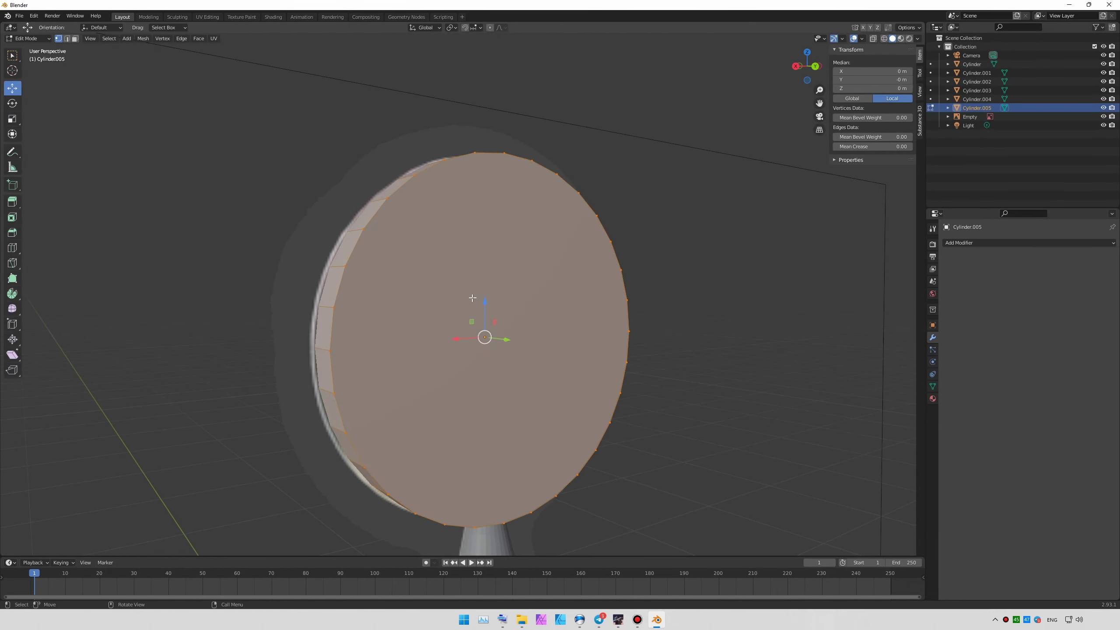
mouse_move(472, 298)
middle_mouse_down()
mouse_move(583, 364)
mouse_move(527, 314)
middle_mouse_up()
key("s")
key("Escape")
middle_click_drag(587, 465, 587, 465)
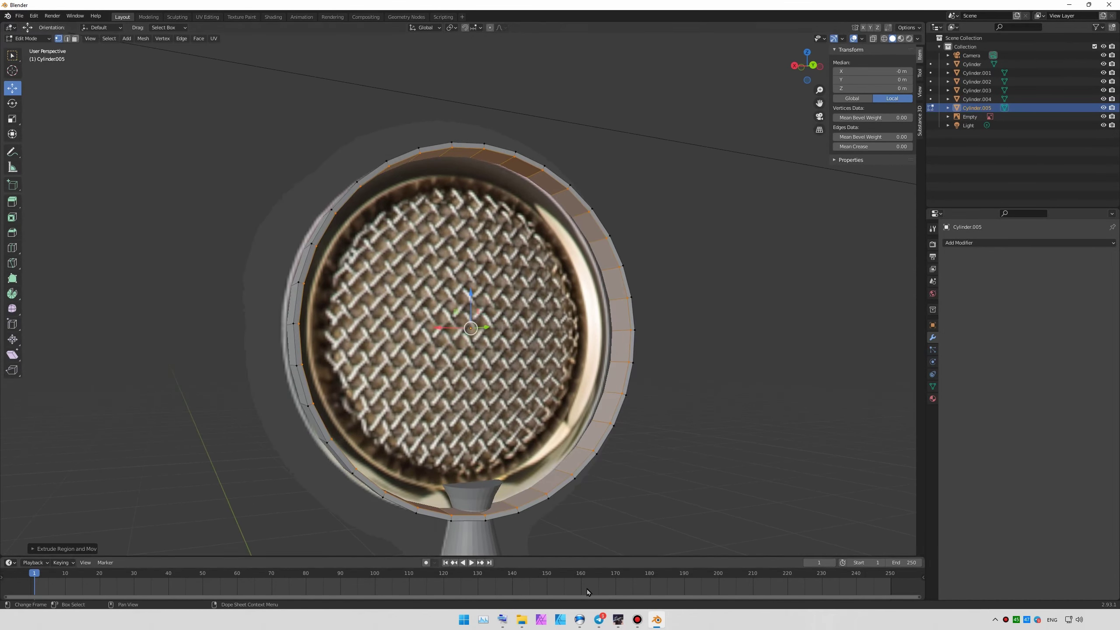
key("alt+Tab")
scroll(445, 283, "down", 5)
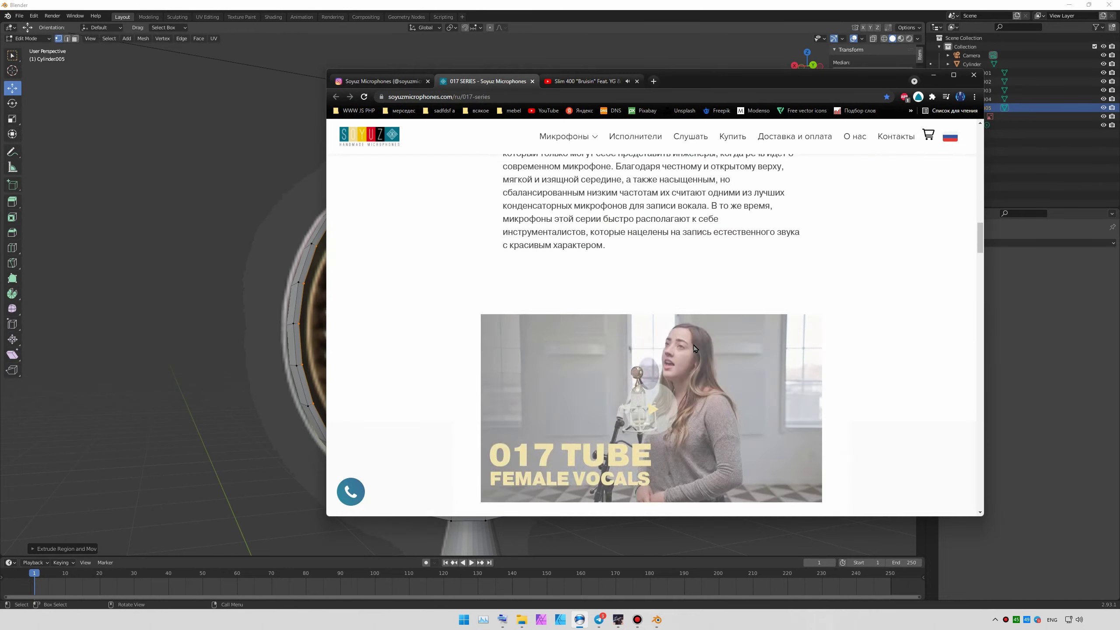
- Browse the Soyuz Instagram grid, flipping through a few microphone posts
scroll(892, 343, "down", 5)
scroll(893, 342, "down", 5)
scroll(905, 336, "down", 5)
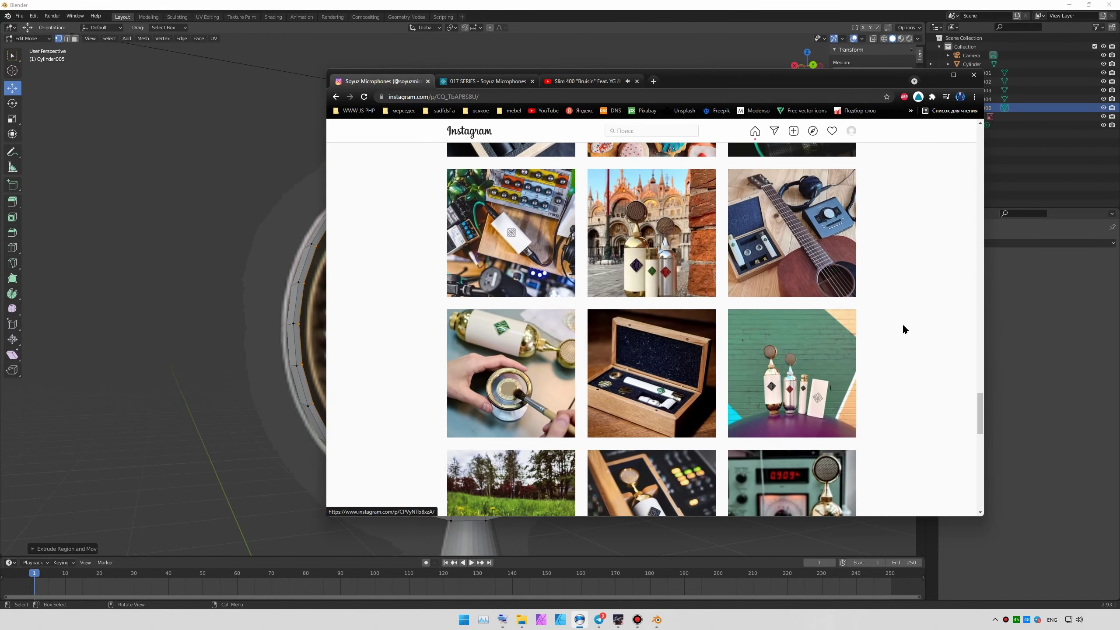
scroll(903, 326, "down", 5)
scroll(902, 327, "down", 5)
scroll(898, 323, "down", 3)
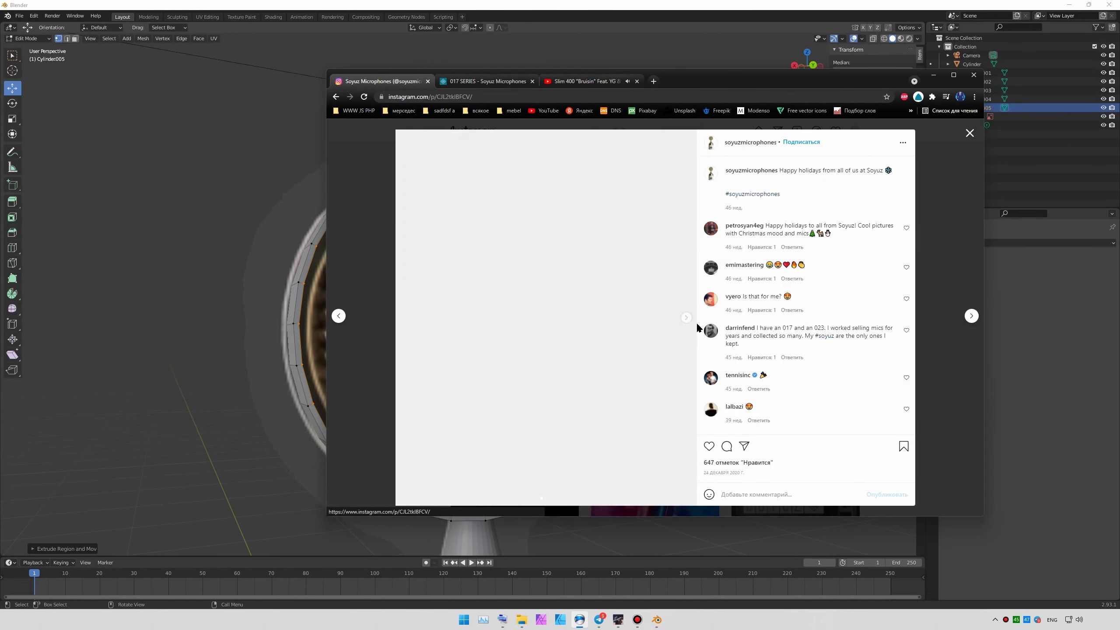
left_click(926, 289)
scroll(925, 289, "down", 5)
scroll(926, 289, "down", 5)
left_click(723, 318)
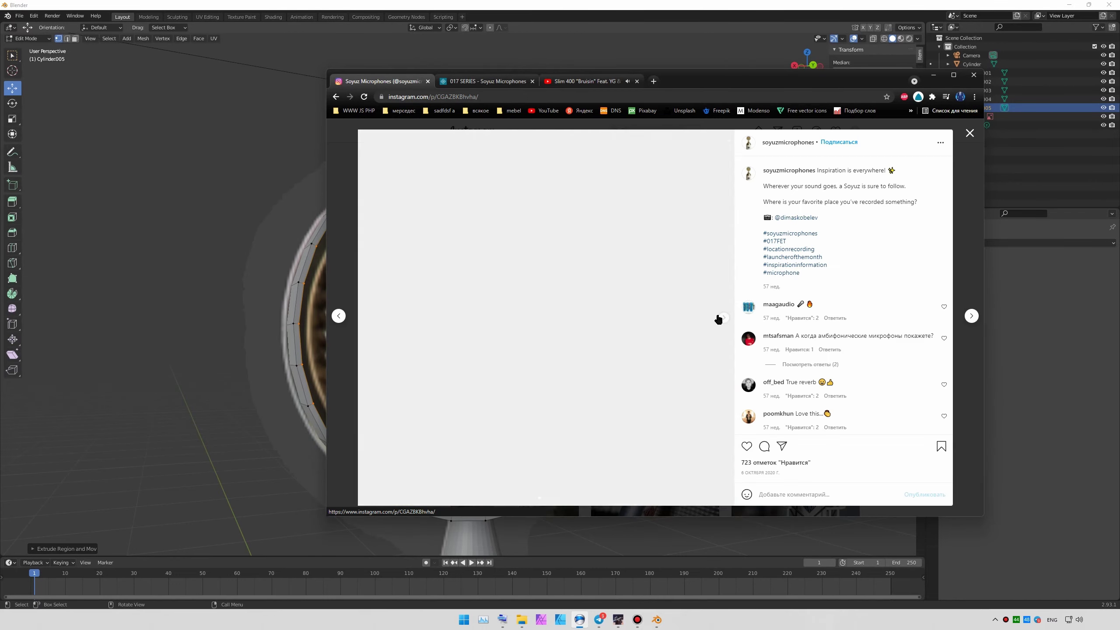
left_click(724, 317)
left_click(971, 316)
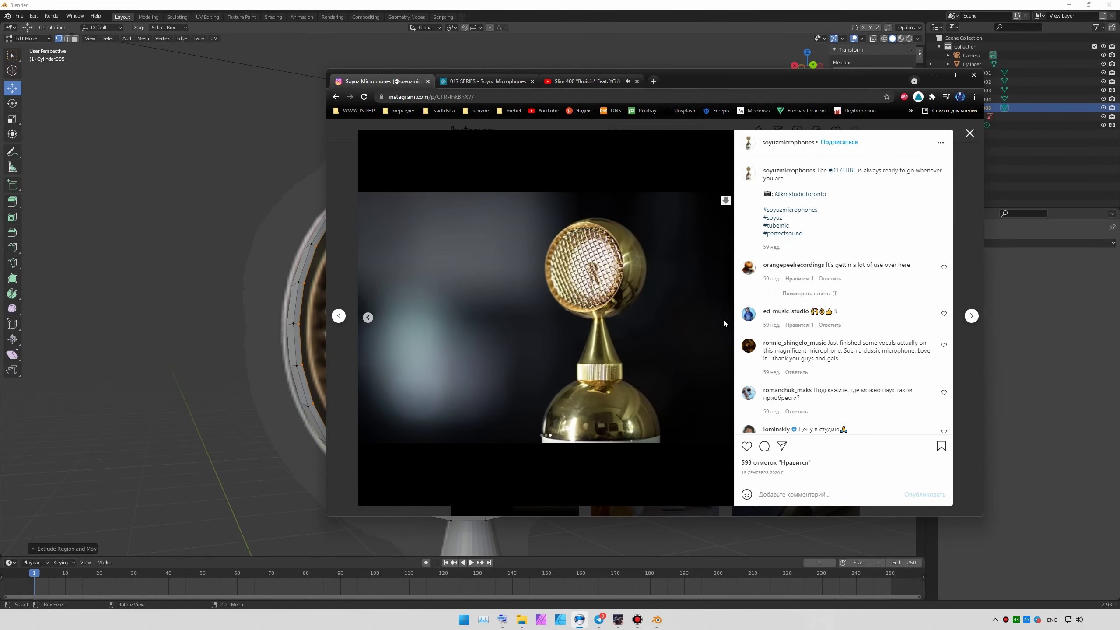
left_click(921, 280)
- Download the gold 017 capsule photo into the mic folder and close Chrome
scroll(920, 280, "down", 4)
scroll(921, 280, "down", 4)
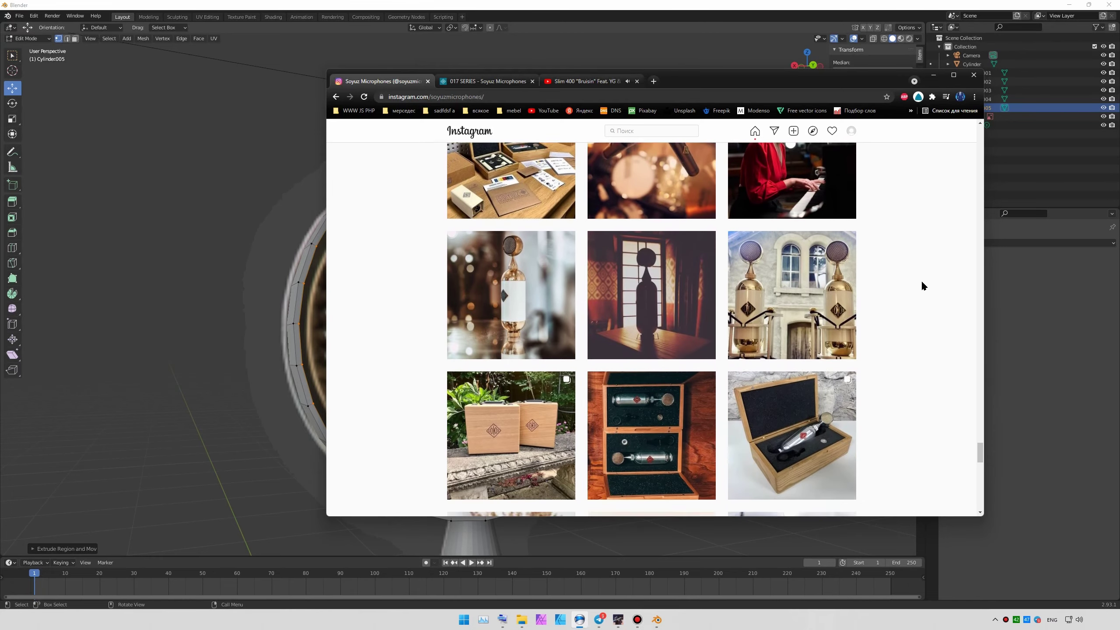
scroll(921, 281, "down", 4)
scroll(904, 287, "down", 4)
left_click(737, 393)
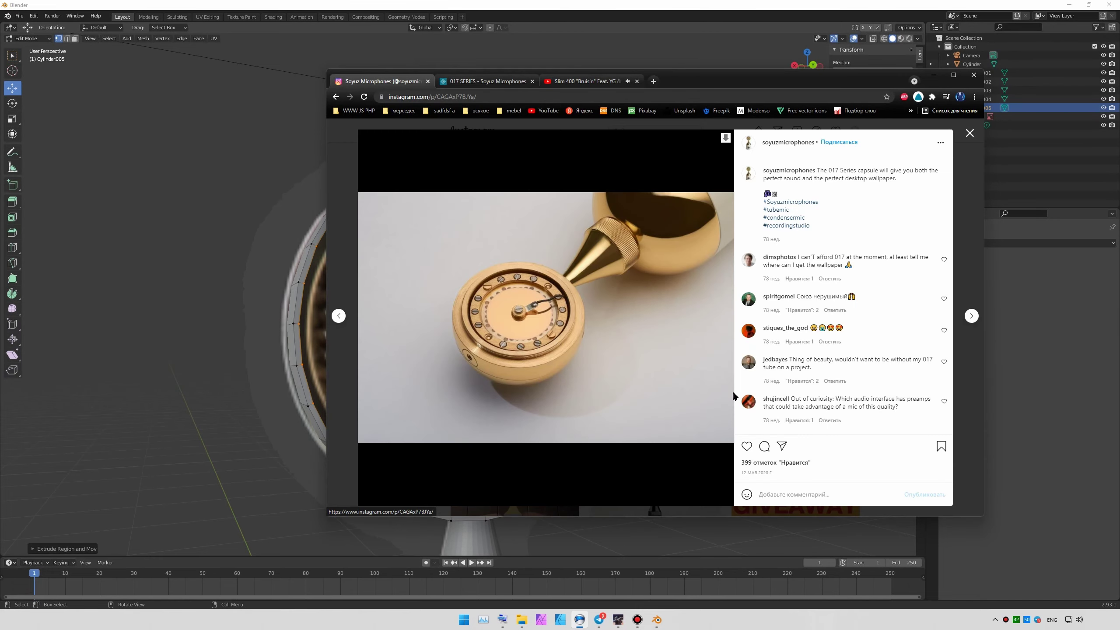
left_click(725, 140)
left_click(563, 215)
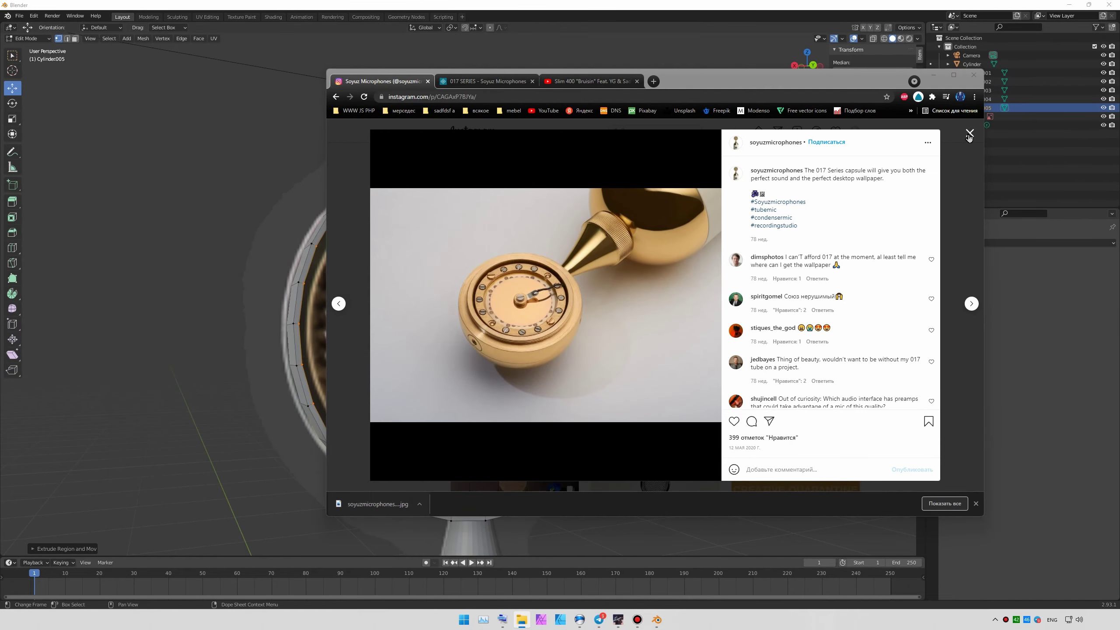
left_click(933, 74)
key("KP_1")
- With the capsule photo open for reference, remove the head disc's selected faces and resize the ring
left_click(629, 168)
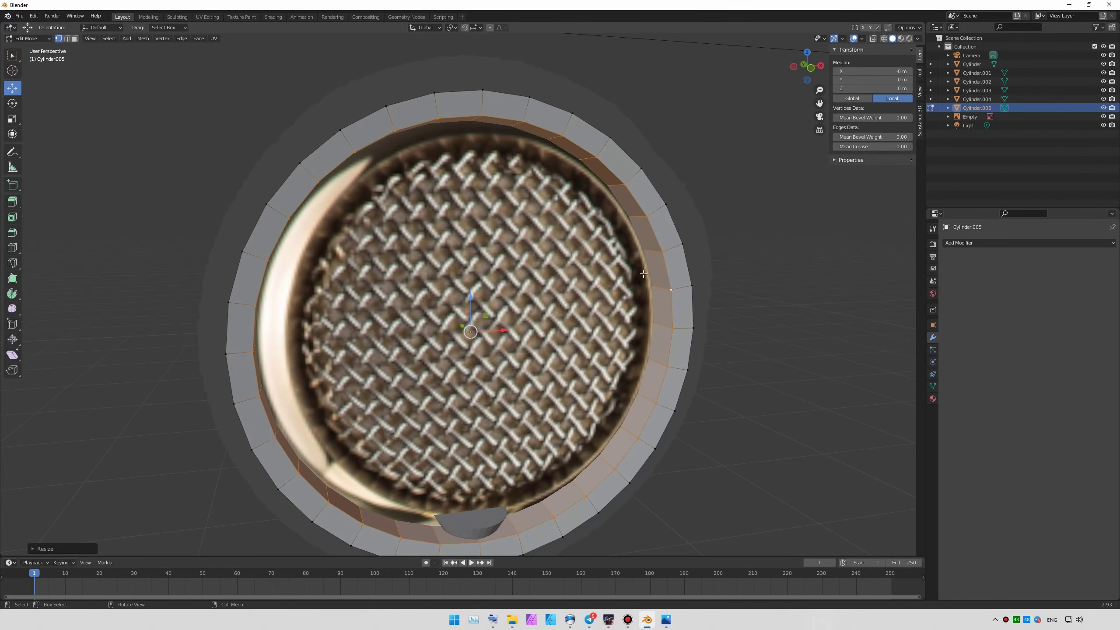
left_click(649, 288)
mouse_move(648, 288)
middle_mouse_down()
mouse_move(667, 282)
mouse_move(624, 318)
mouse_move(548, 299)
middle_mouse_up()
key("1")
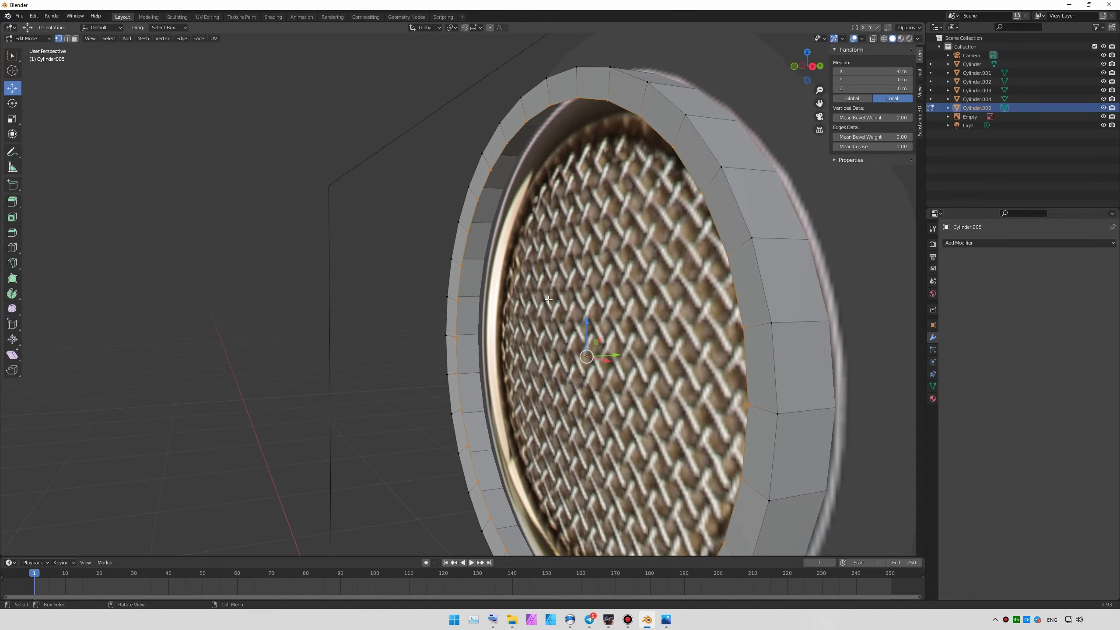
key("KP_1")
key("KP_3")
left_click(13, 120)
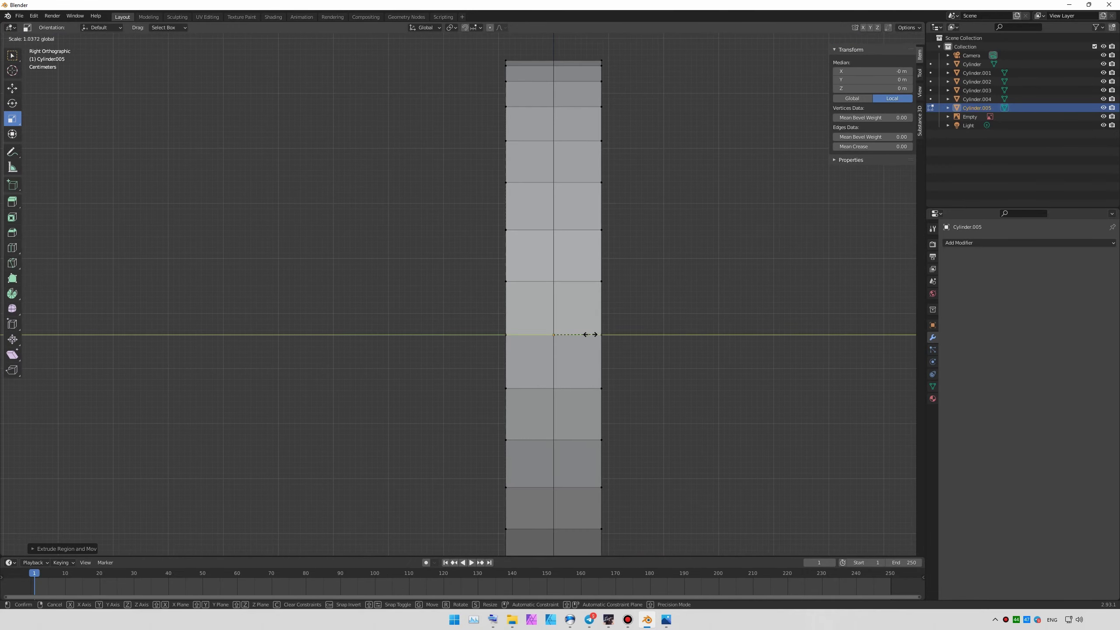
left_click(599, 335)
- Scale the extruded inner edge into a lip, checking in side ortho with X-ray
mouse_move(598, 334)
middle_mouse_down()
mouse_move(690, 216)
mouse_move(573, 325)
middle_mouse_up()
key("KP_1")
left_click(679, 223)
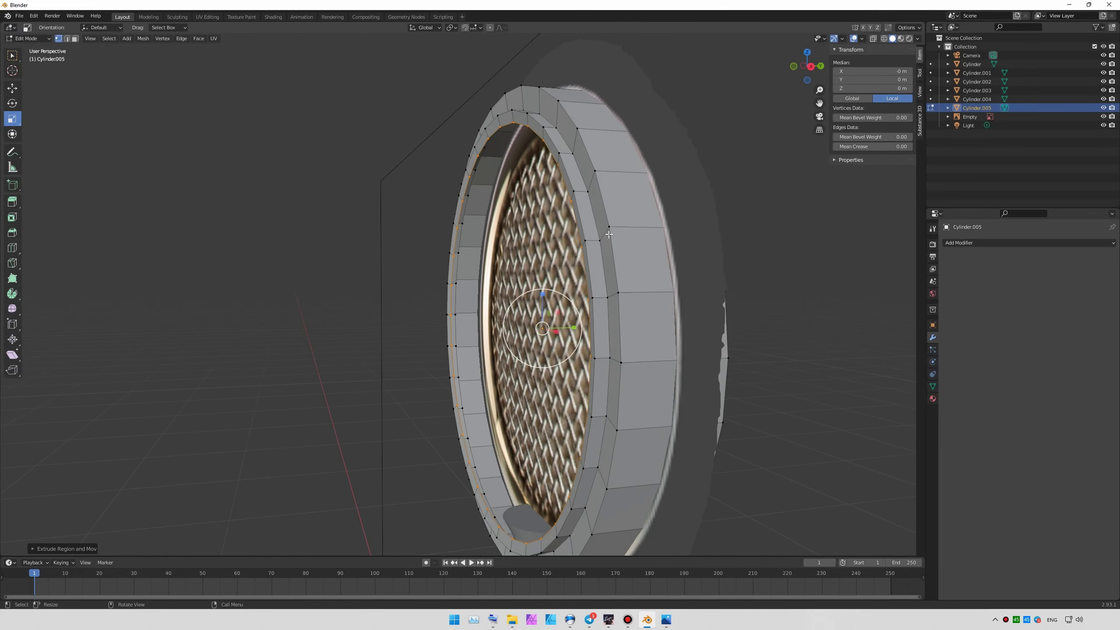
key("KP_3")
key("alt+z")
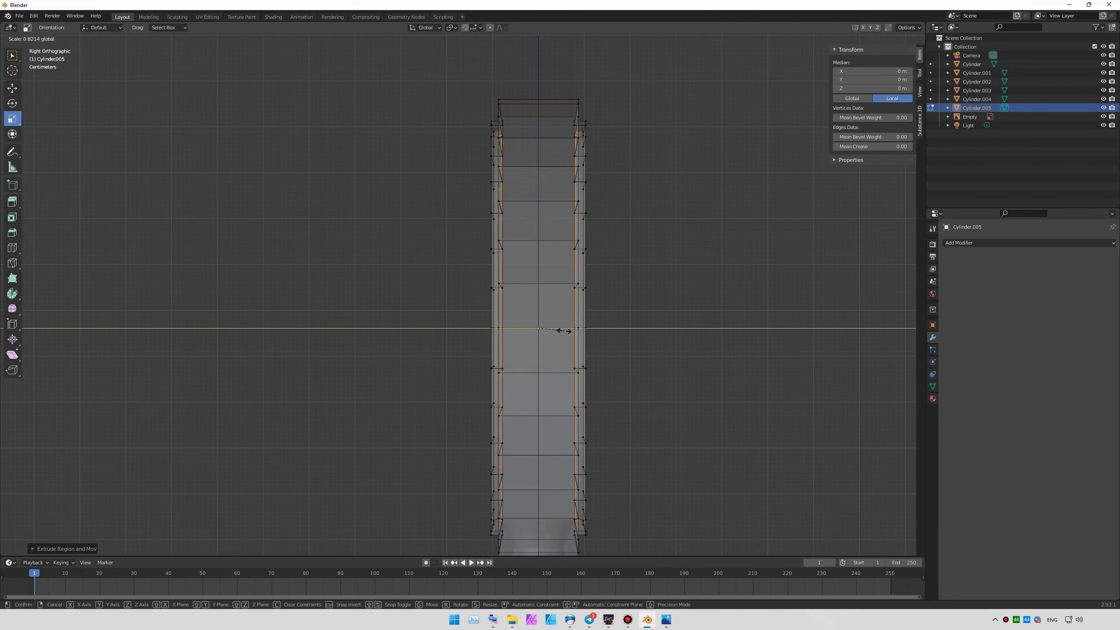
left_click(564, 331)
key("Tab")
- Turn X-ray off, frame the head ring, and return to vertex editing in side view
middle_click_drag(564, 330, 728, 315)
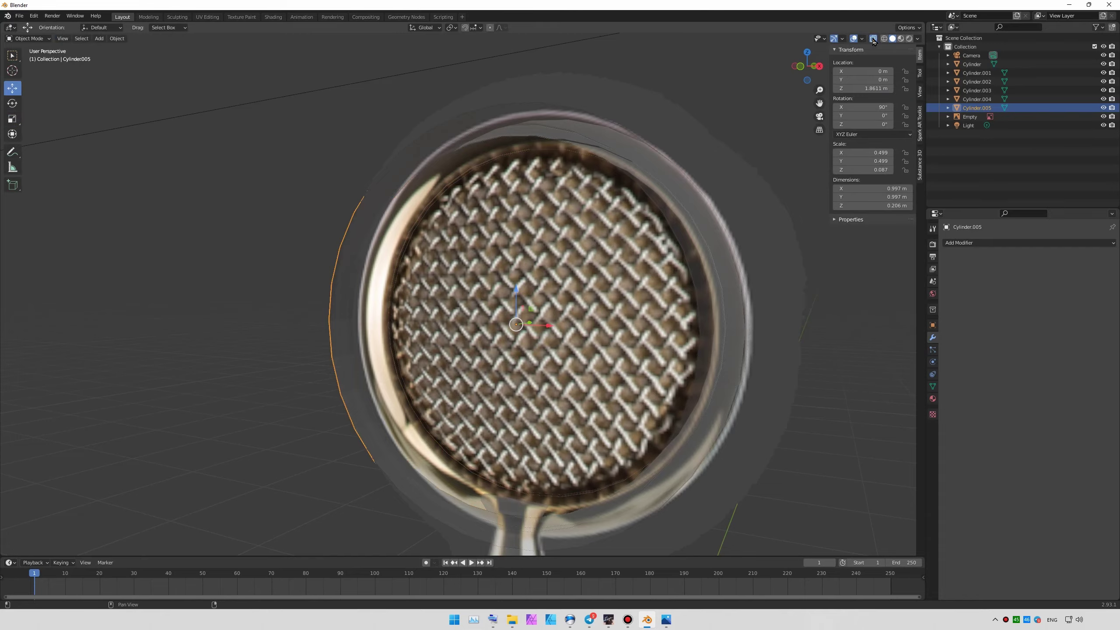
left_click(873, 39)
scroll(592, 239, "down", 6)
middle_click_drag(592, 239, 571, 307)
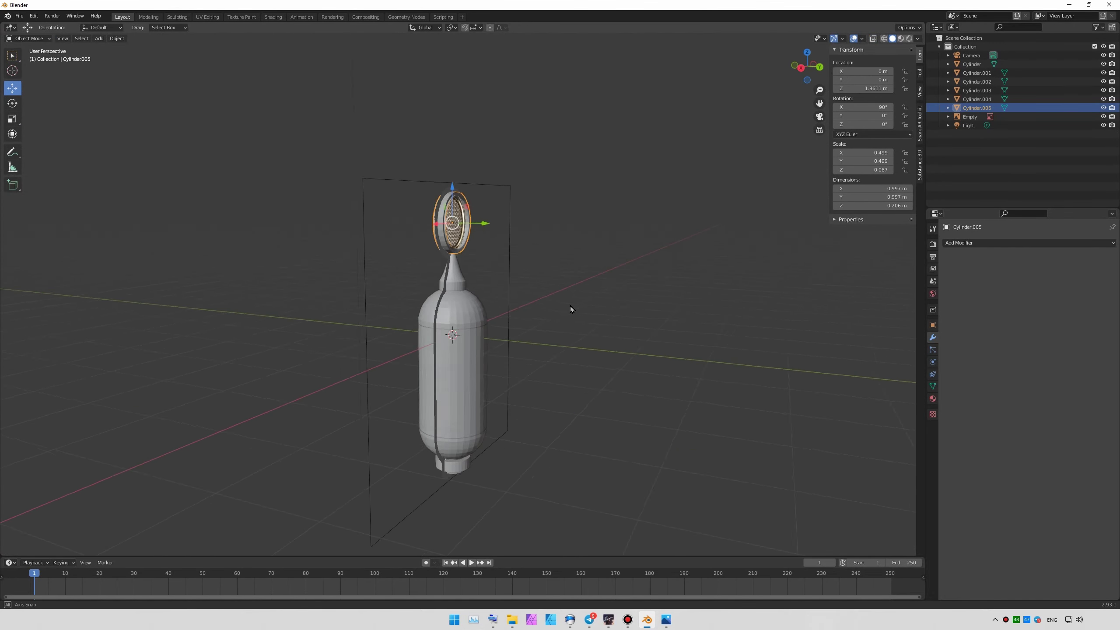
key("KP_Decimal")
key("KP_1")
key("Tab")
key("KP_3")
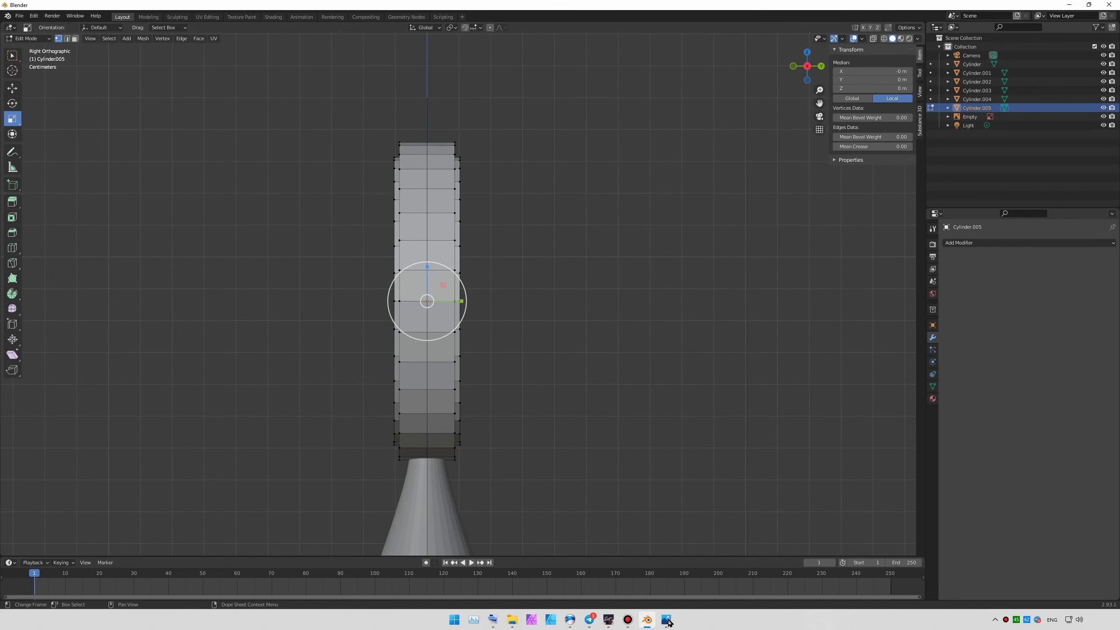
- Download and play a Soyuz Instagram video post, then close the player and its tab
left_click(668, 621)
scroll(407, 303, "down", 5)
scroll(407, 303, "down", 5)
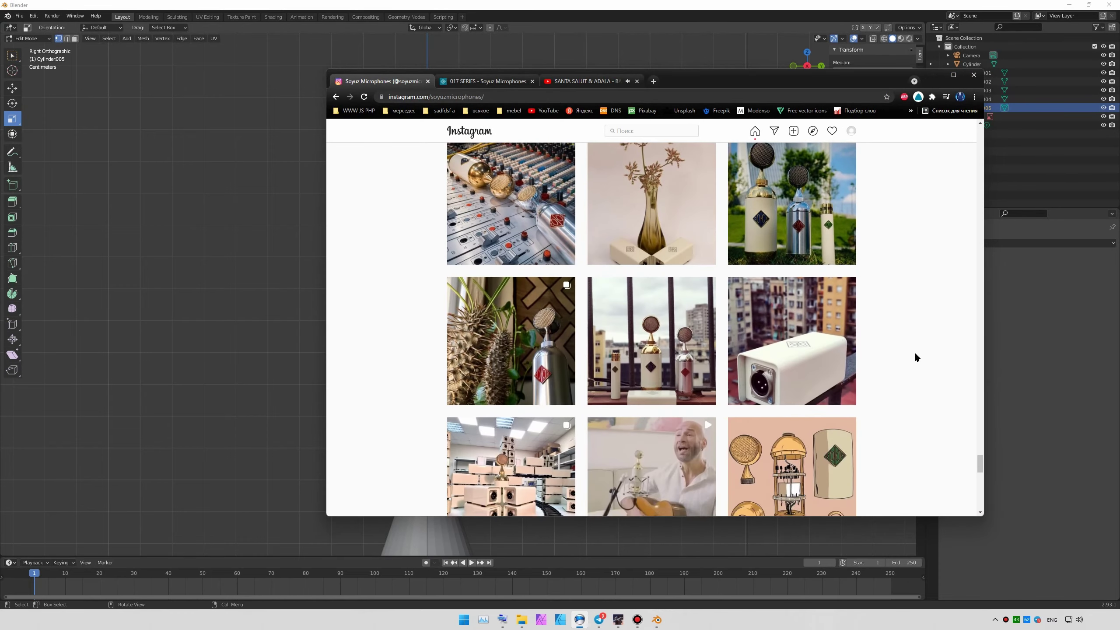
scroll(915, 357, "down", 5)
scroll(915, 357, "down", 5)
left_click(602, 404)
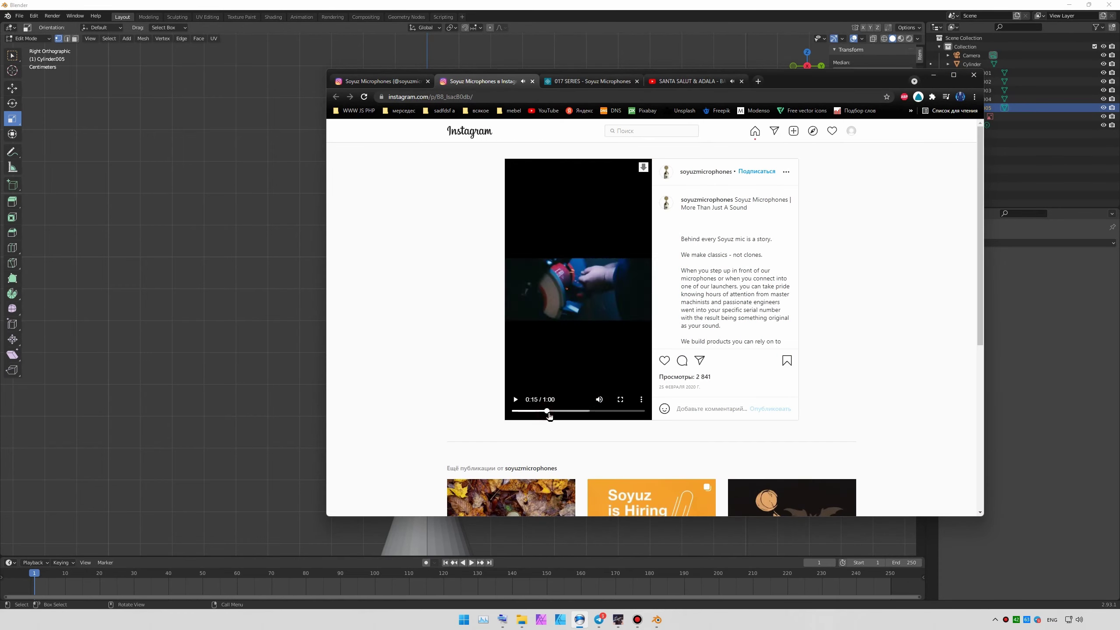
left_click(522, 619)
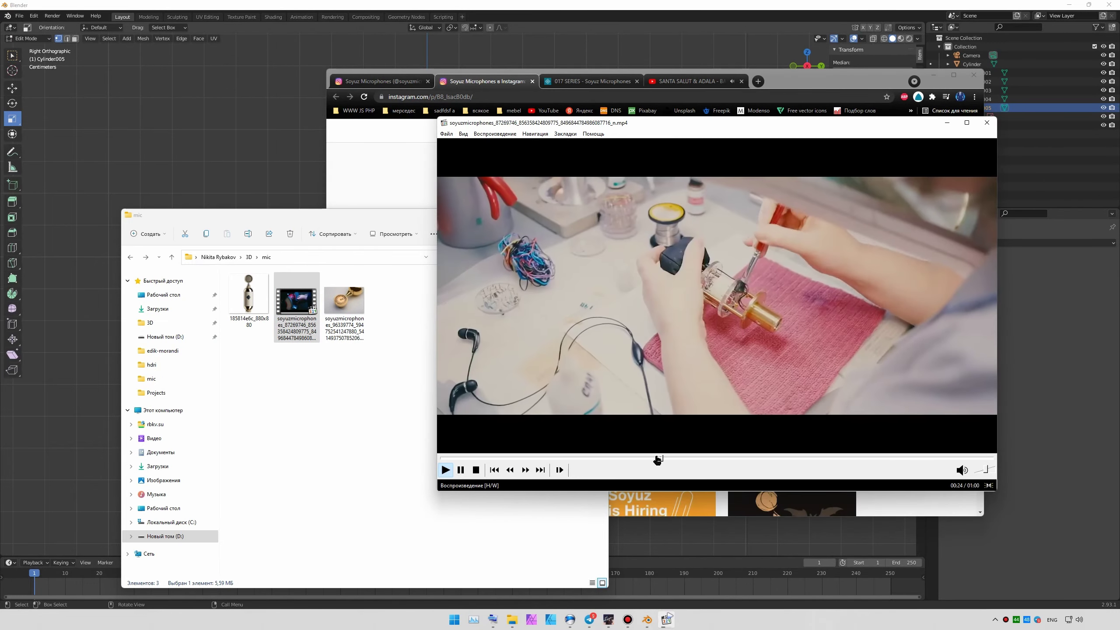
left_click(744, 383)
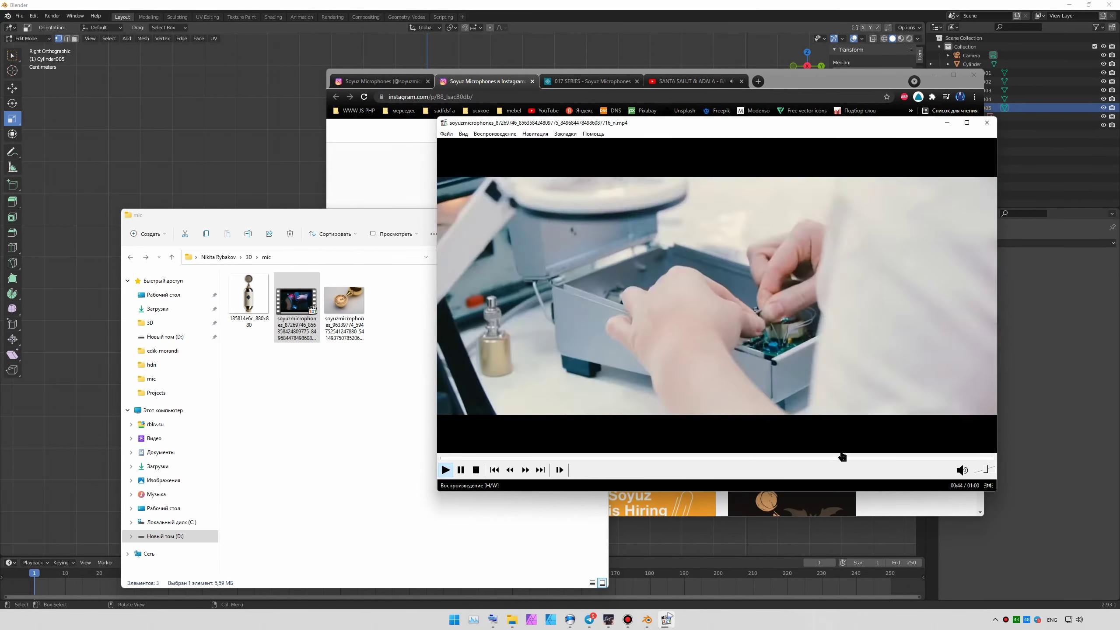
left_click(871, 455)
key("alt+F4")
key("ctrl+w")
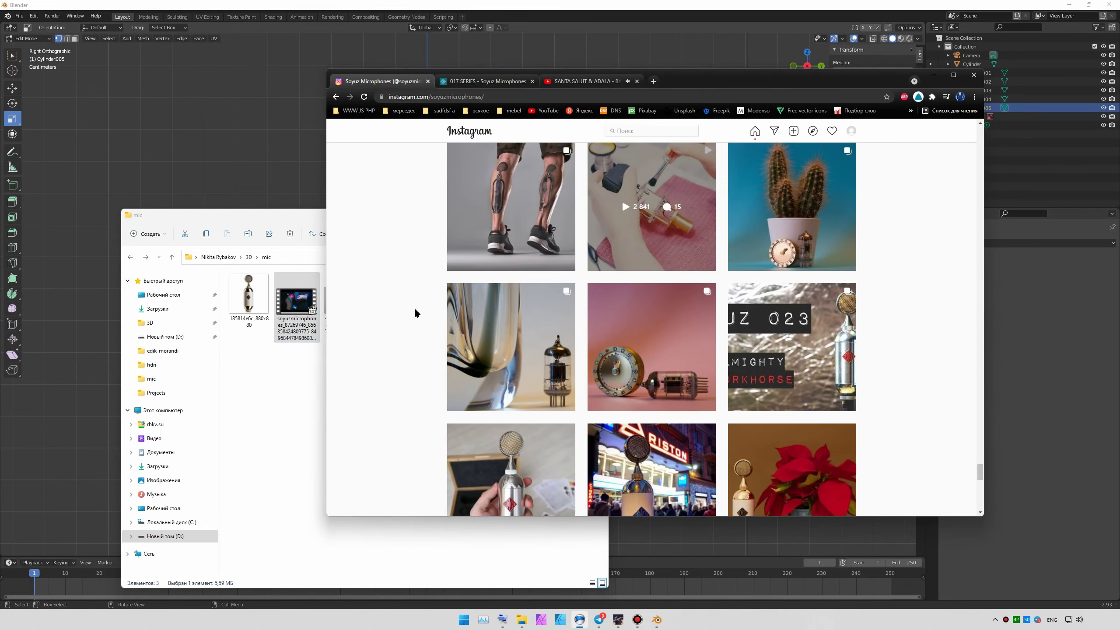
- Browse further Soyuz posts and scroll the grid to the gold microphone-head close-up
left_click(622, 198)
key("Right")
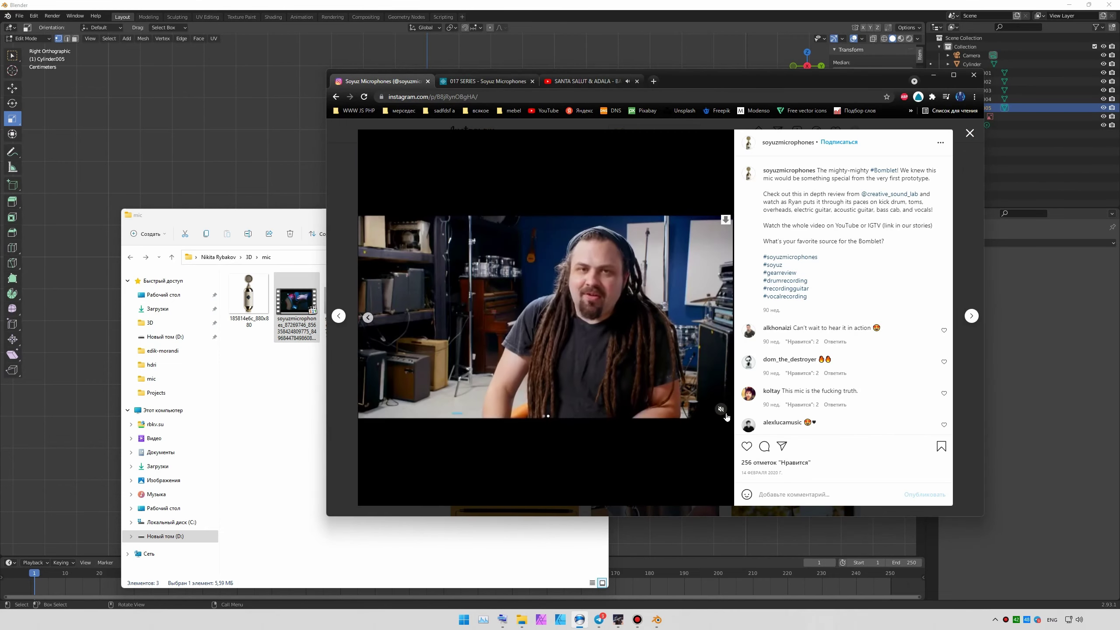
key("Escape")
scroll(394, 325, "down", 5)
scroll(394, 325, "down", 5)
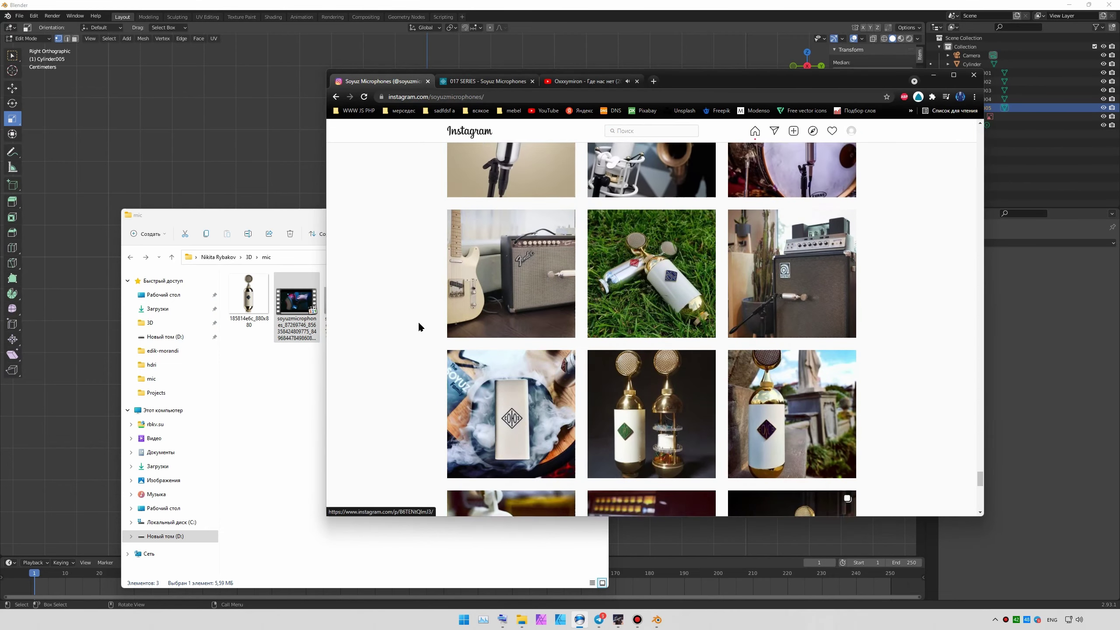
scroll(418, 323, "down", 5)
scroll(421, 323, "down", 5)
scroll(421, 322, "down", 5)
scroll(421, 322, "down", 5)
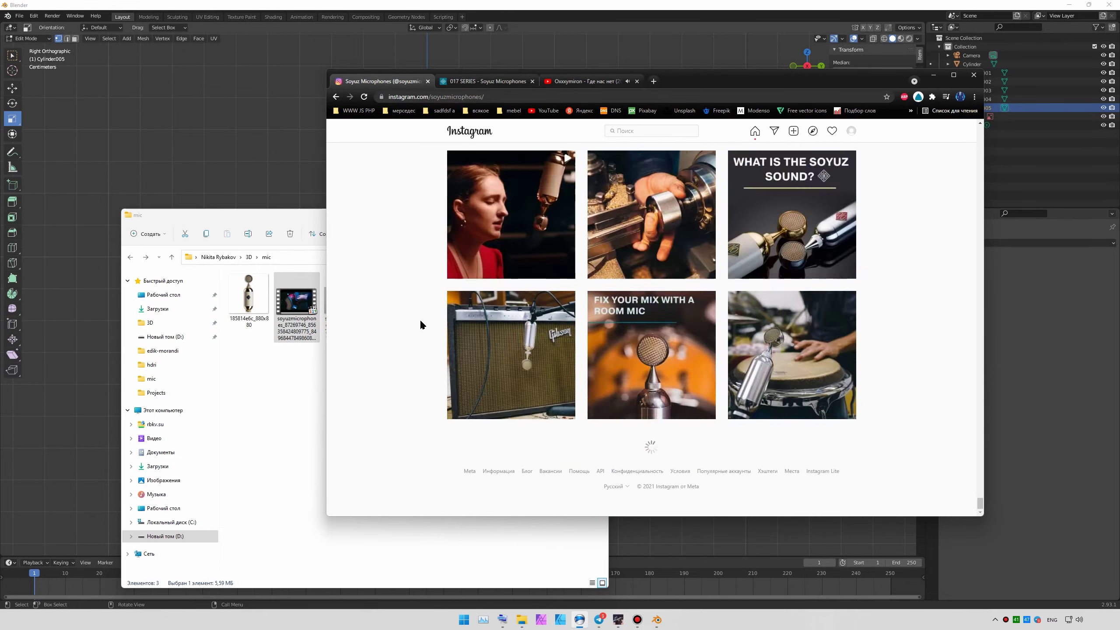
scroll(421, 322, "down", 5)
scroll(421, 322, "up", 5)
scroll(907, 315, "down", 5)
scroll(907, 315, "down", 5)
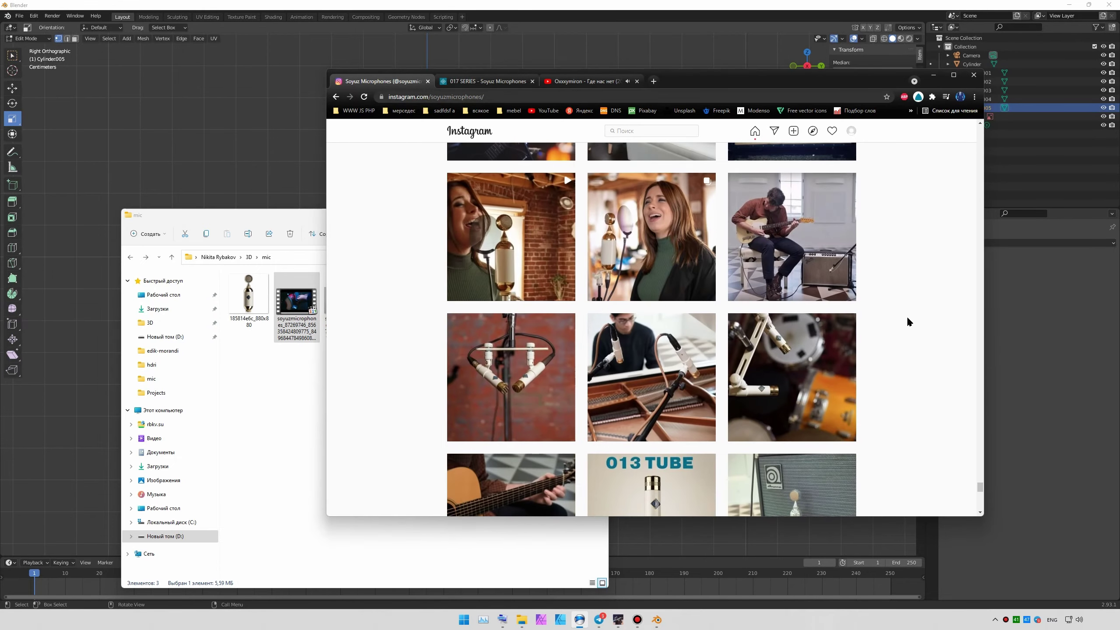
scroll(906, 315, "down", 5)
scroll(907, 315, "down", 5)
scroll(884, 311, "down", 1)
scroll(884, 311, "down", 3)
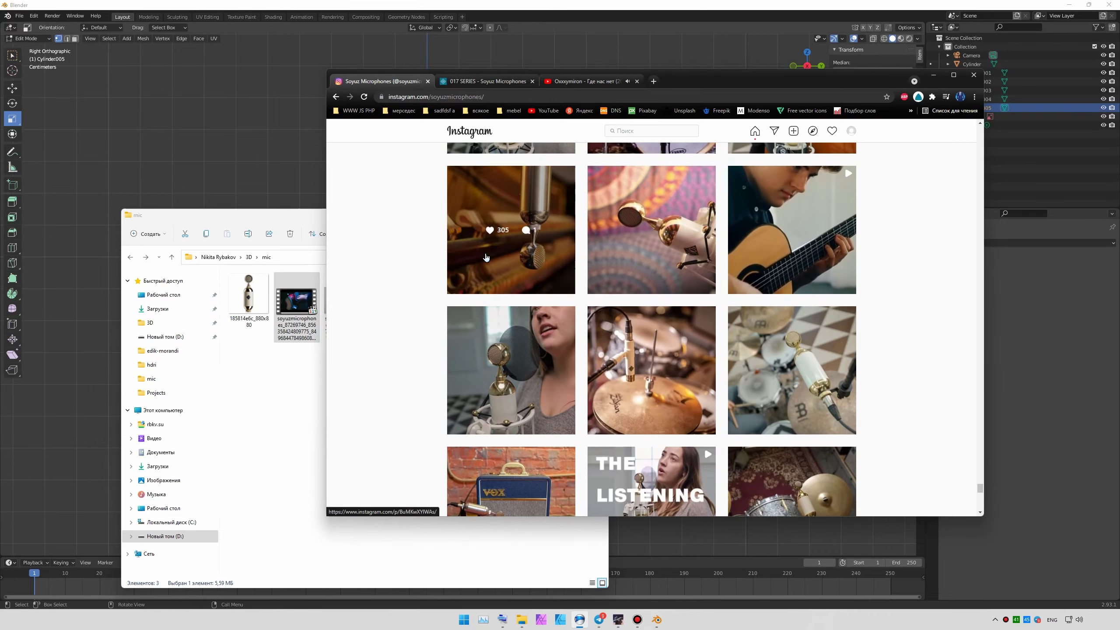
scroll(900, 327, "down", 5)
scroll(900, 330, "down", 5)
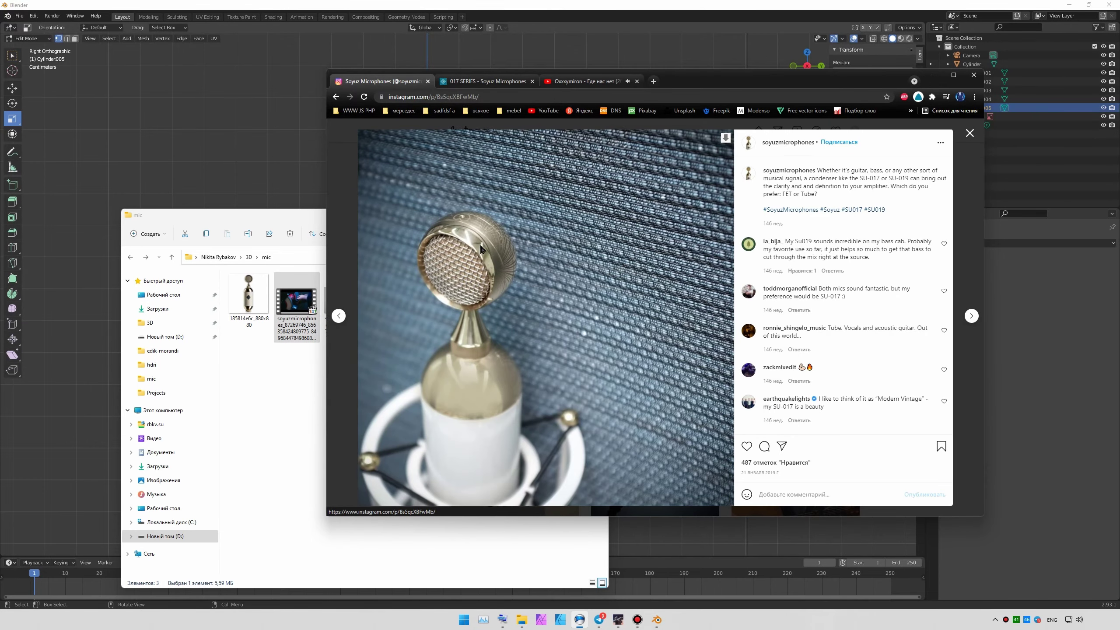
key("Escape")
scroll(405, 316, "down", 5)
scroll(405, 315, "down", 5)
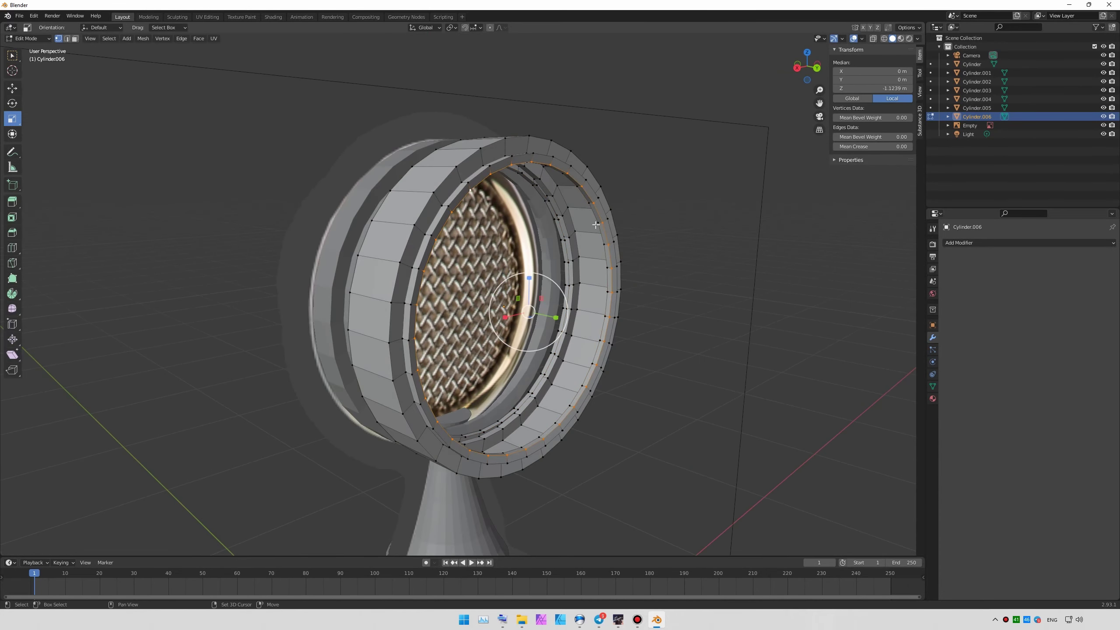
- Delete Cylinder.006's inner faces and vertices, then move the ring into place in side view
left_click(511, 247)
scroll(636, 282, "up", 3)
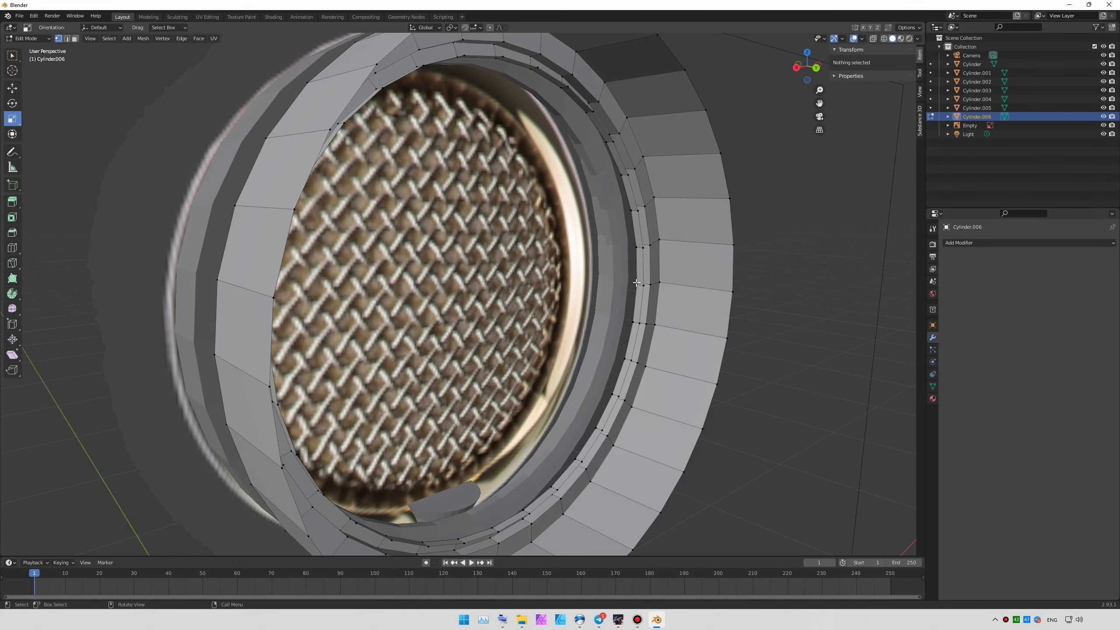
left_click(646, 305)
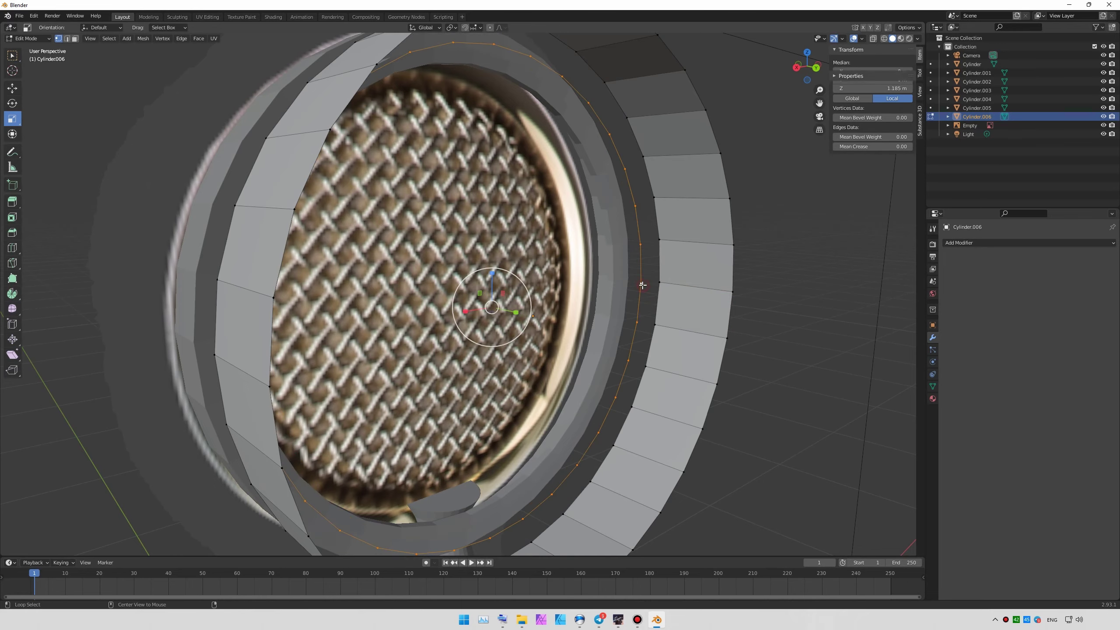
key("Tab")
key("KP_3")
key("g")
left_click(507, 336)
- Flare Cylinder.006's front edge outward, then start a loop cut on Cylinder.005
key("Tab")
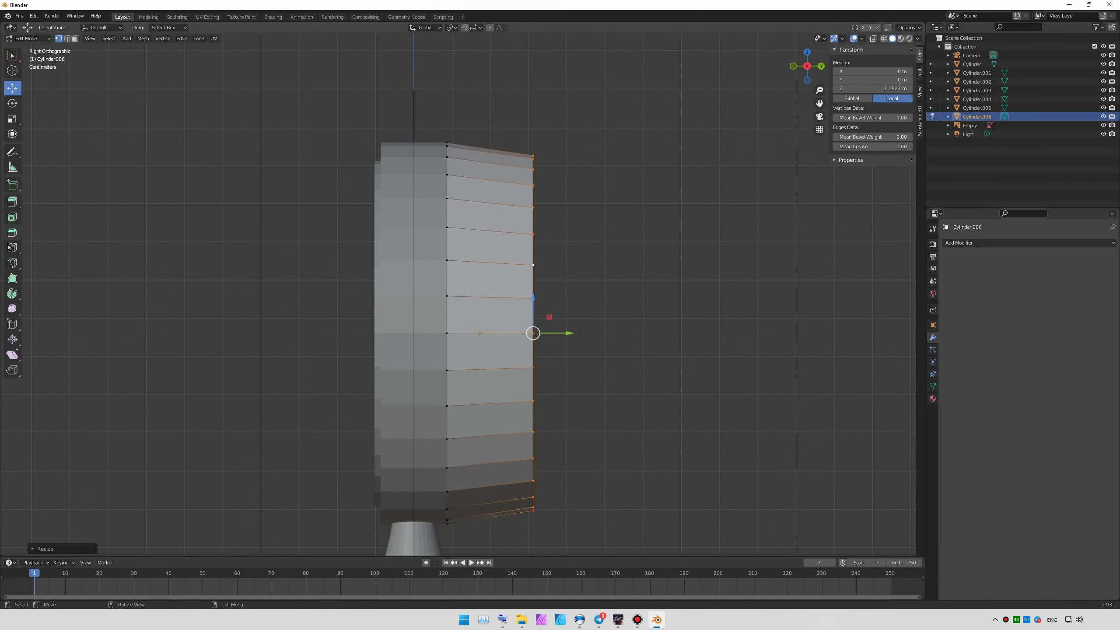
left_click(582, 228)
key("Tab")
left_click(421, 283)
key("Tab")
key("s")
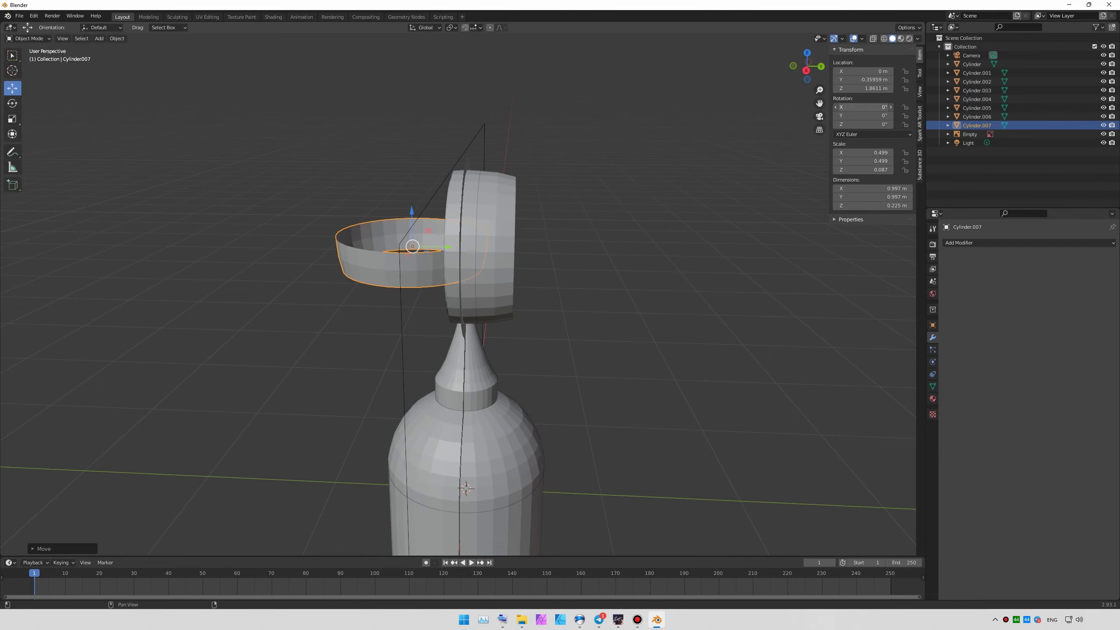
- Slide Cylinder.007 along Y beside the other rings and thin it to 0.192 m on Y
left_click_drag(382, 203, 533, 228)
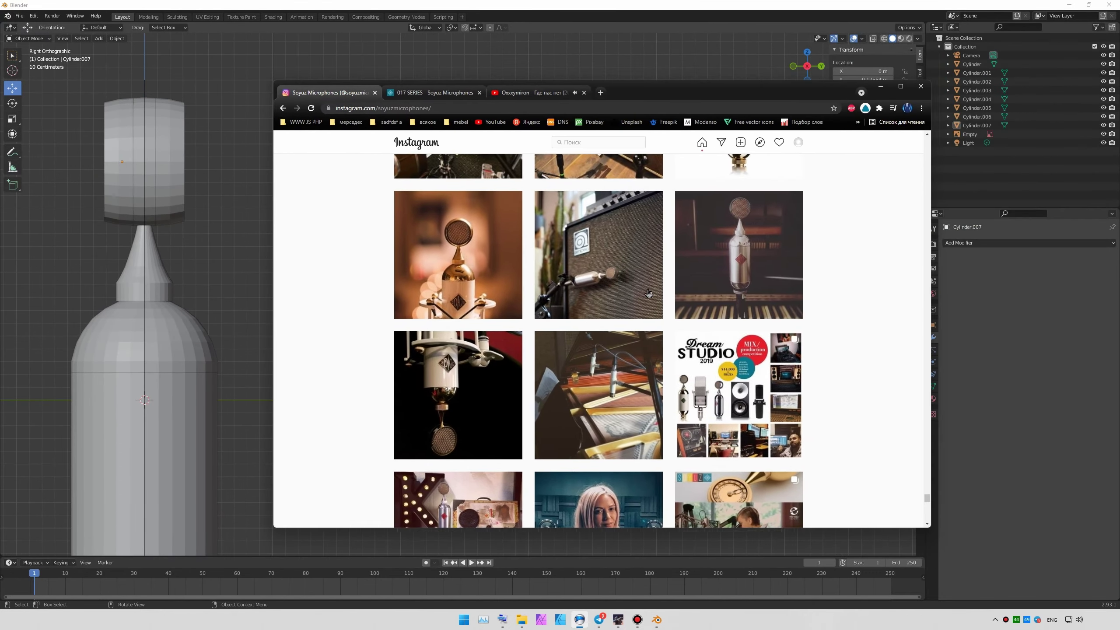
left_click(558, 282)
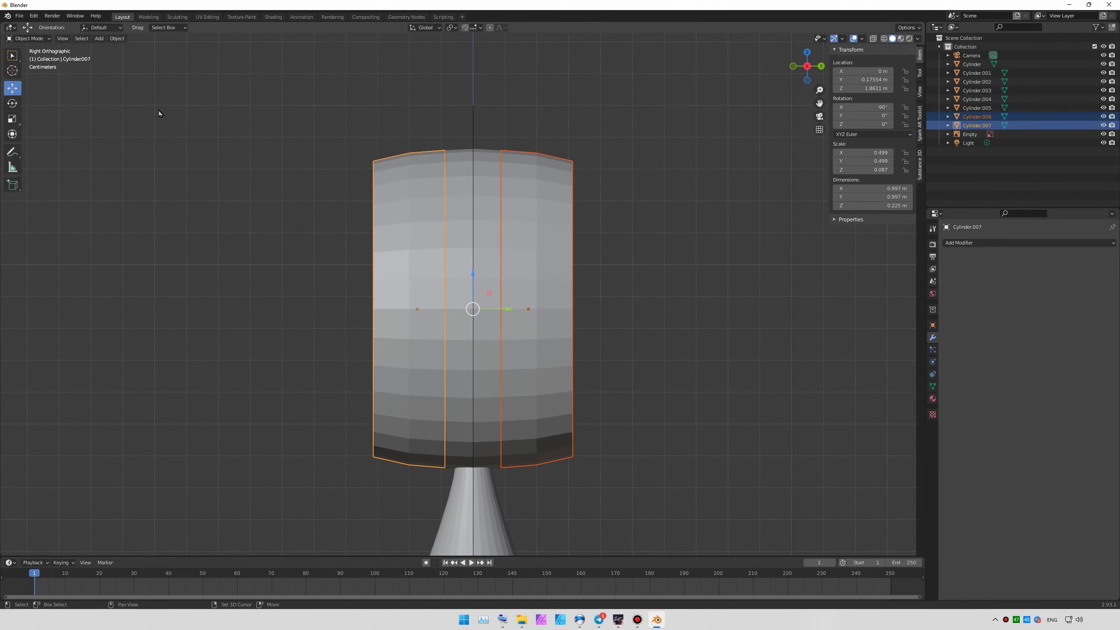
left_click(504, 308)
middle_click_drag(550, 270, 616, 306)
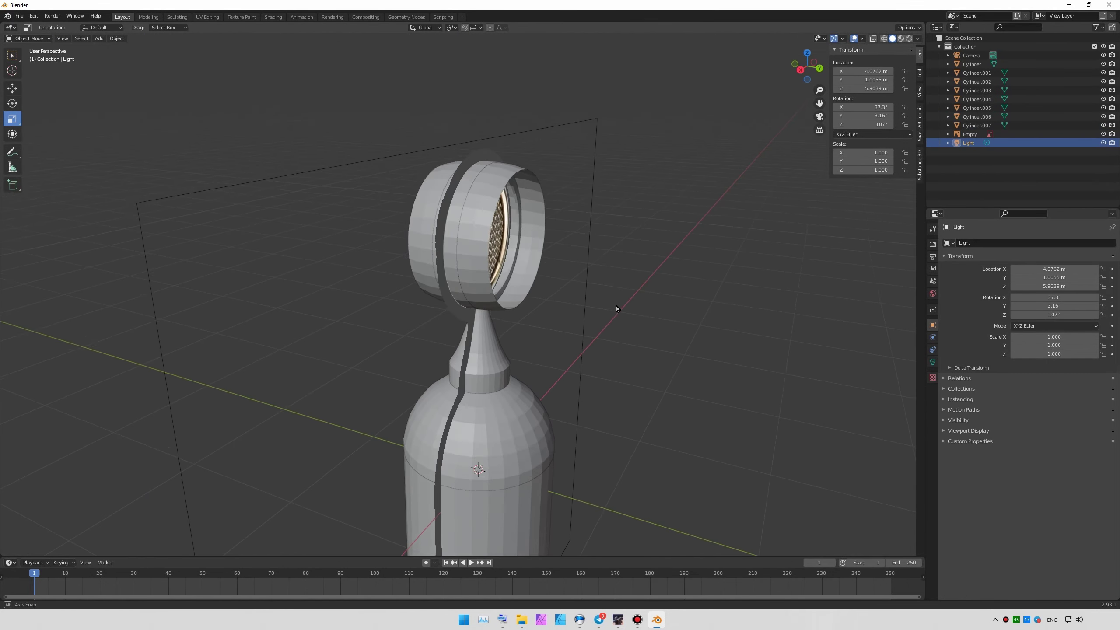
scroll(537, 297, "up", 5)
key("s")
key("y")
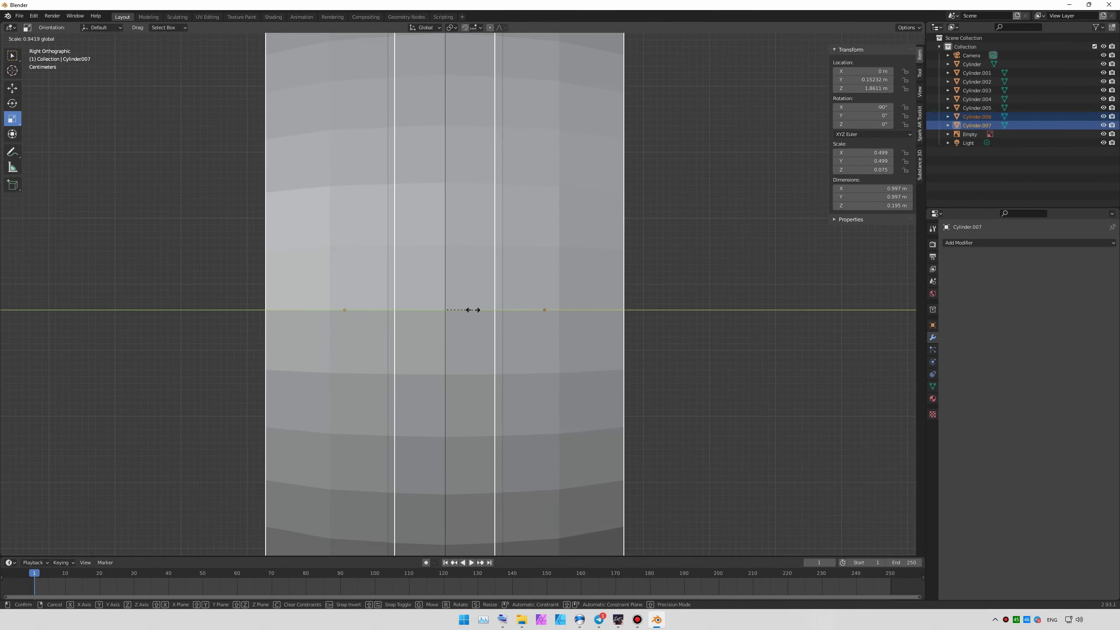
scroll(477, 312, "down", 6)
left_click(623, 327)
mouse_move(623, 328)
middle_mouse_down()
mouse_move(497, 322)
mouse_move(593, 281)
mouse_move(613, 484)
mouse_move(486, 398)
middle_mouse_up()
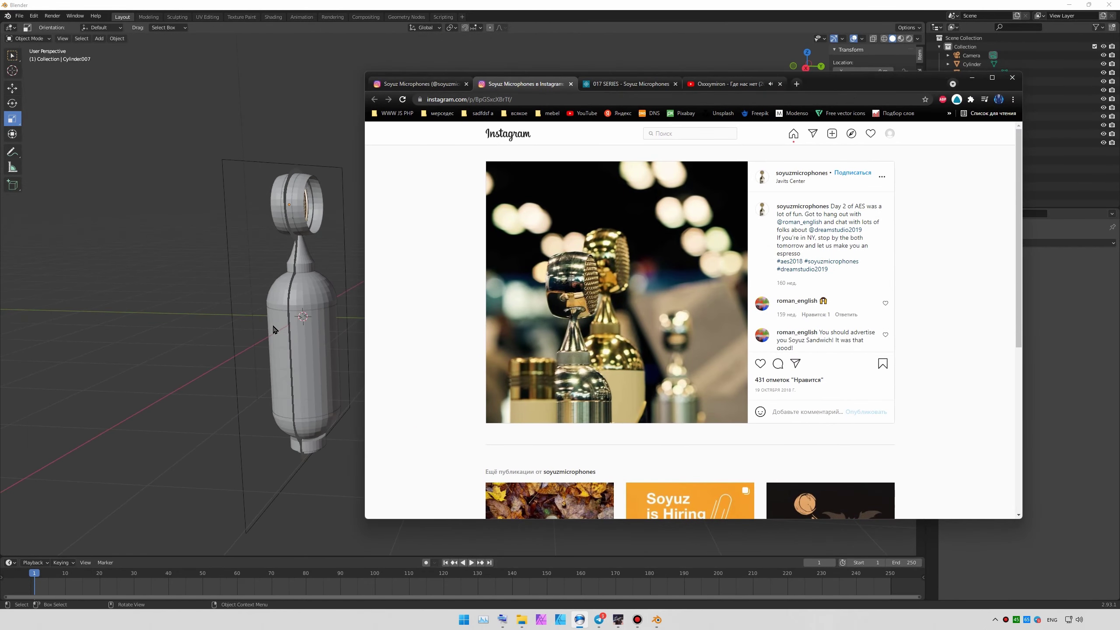
- Close the 017 SERIES page and the previously opened Instagram post tab
left_click_drag(835, 97, 815, 48)
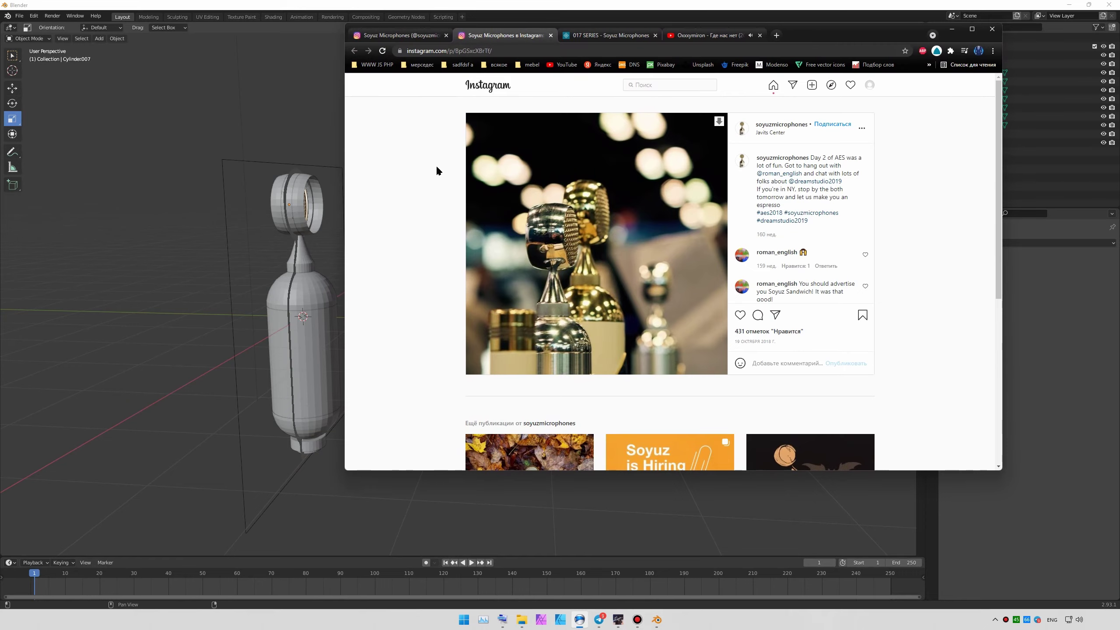
left_click(609, 36)
key("ctrl+w")
left_click(424, 257)
scroll(424, 258, "down", 4)
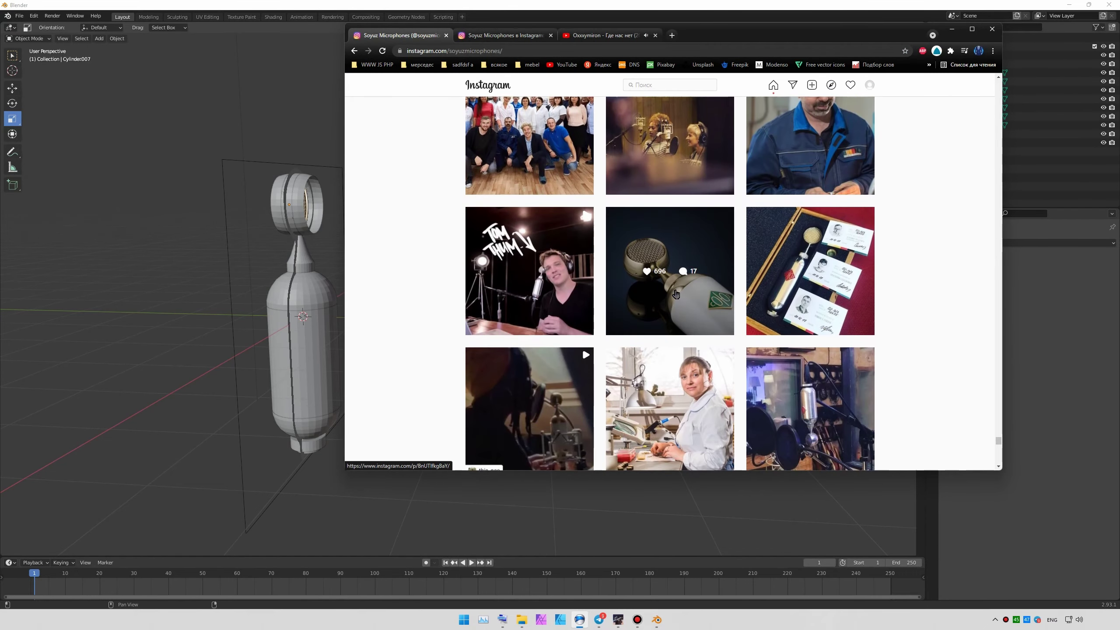
scroll(676, 294, "down", 2)
scroll(676, 294, "down", 5)
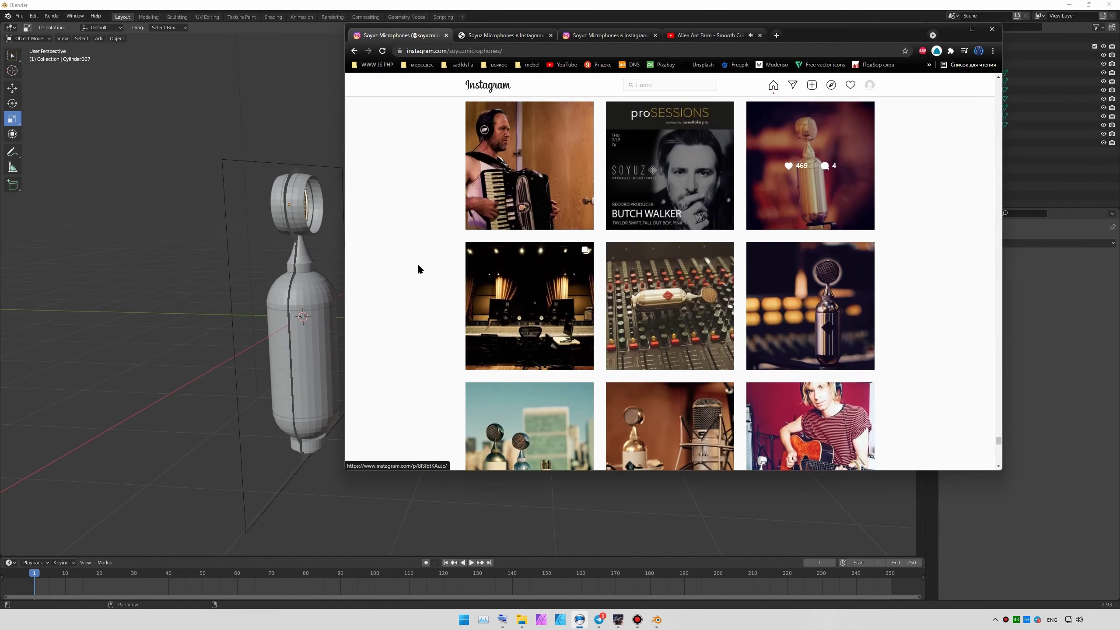
left_click(502, 38)
key("ctrl+w")
- Scroll the Soyuz grid, open two microphone posts in new tabs, and switch to one
scroll(429, 288, "down", 5)
scroll(912, 252, "down", 5)
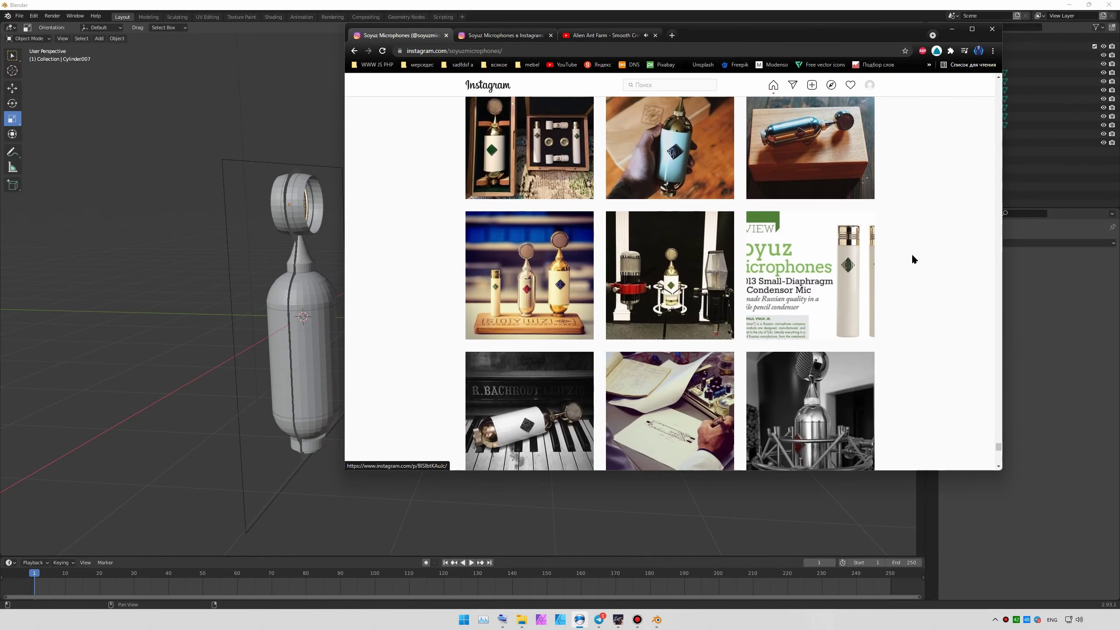
scroll(912, 253, "down", 5)
scroll(912, 253, "down", 5)
scroll(912, 253, "down", 5)
scroll(911, 253, "down", 5)
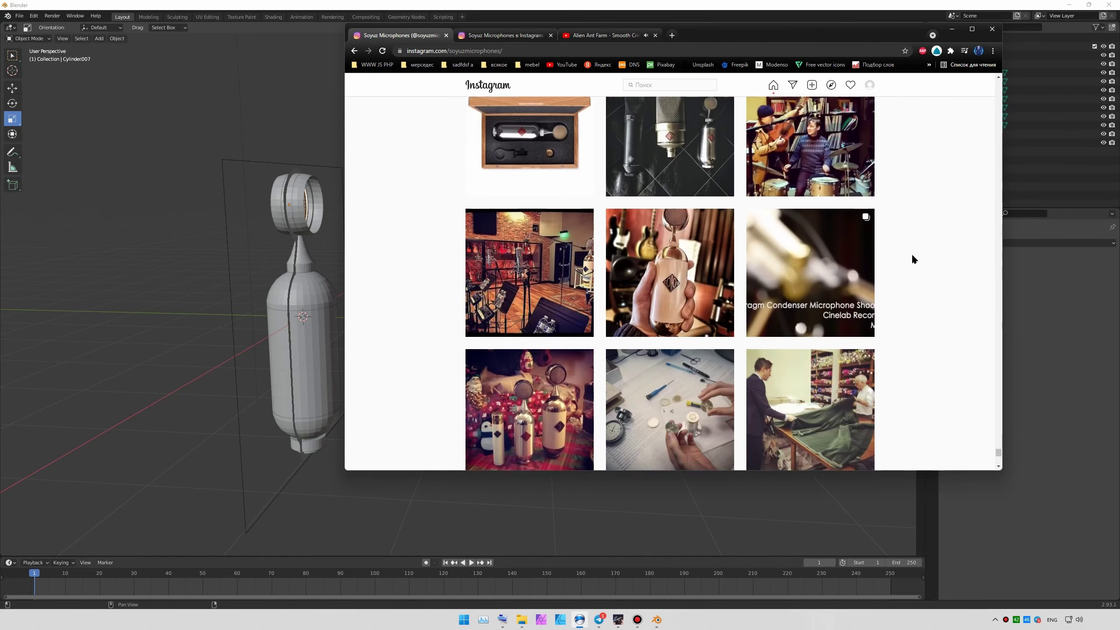
scroll(912, 261, "down", 5)
scroll(913, 271, "down", 5)
scroll(926, 277, "down", 5)
scroll(876, 277, "down", 3)
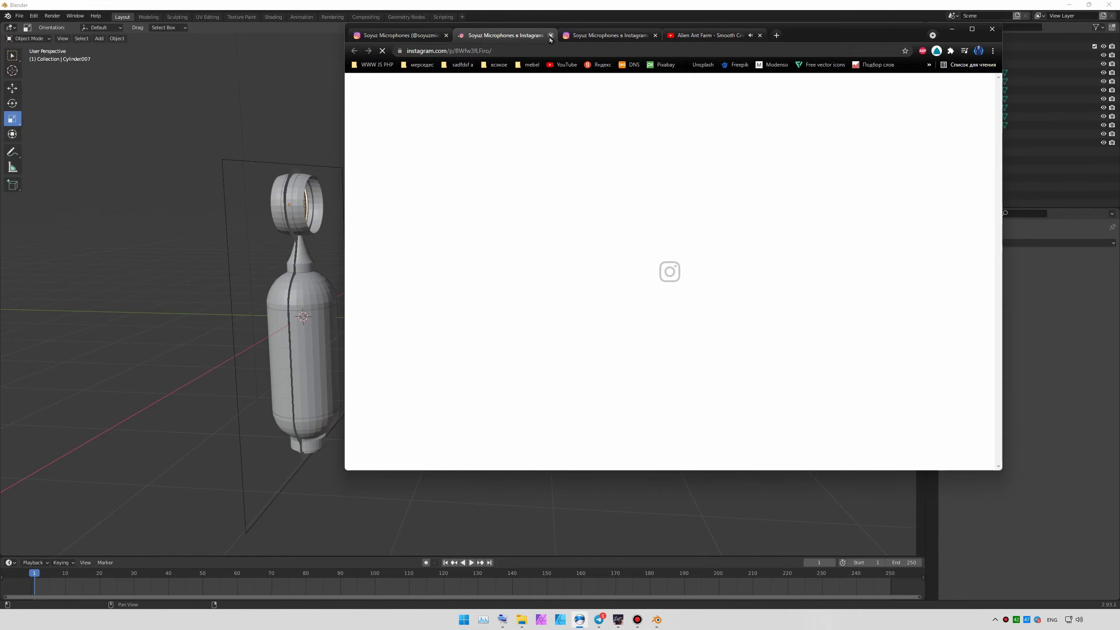
middle_click(873, 276)
scroll(876, 277, "down", 3)
middle_click(690, 193)
key("ctrl+Tab")
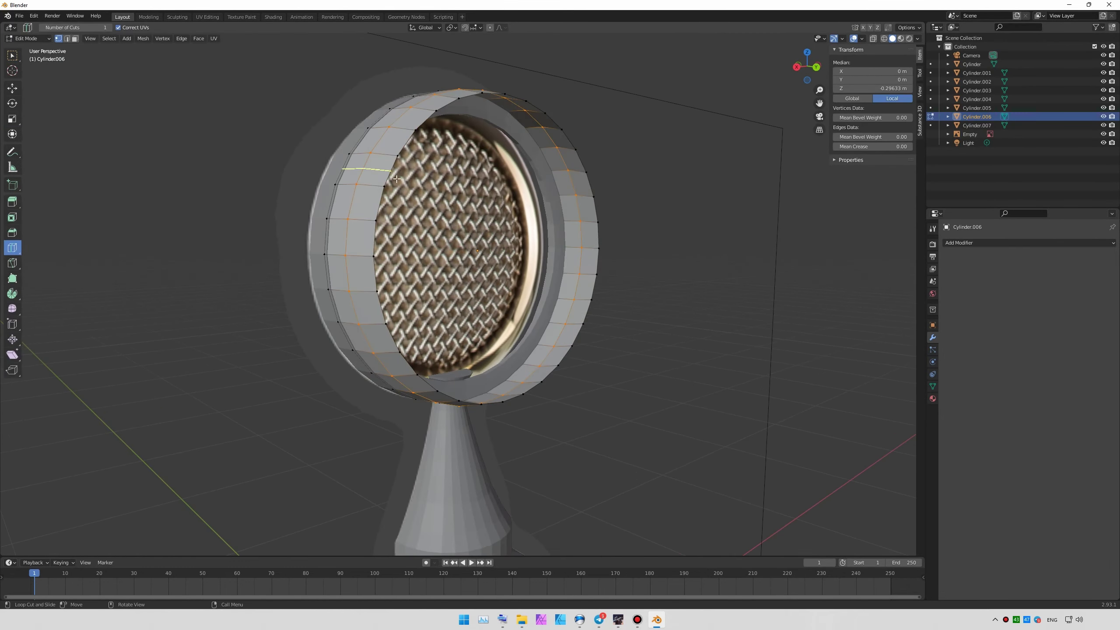
key("shift+space")
key("g")
mouse_move(396, 178)
middle_mouse_down("alt")
mouse_move(536, 216)
mouse_move(526, 259)
mouse_move(552, 274)
middle_mouse_up("alt")
key("Escape")
key("Tab")
scroll(607, 313, "down", 3)
scroll(470, 290, "down", 2)
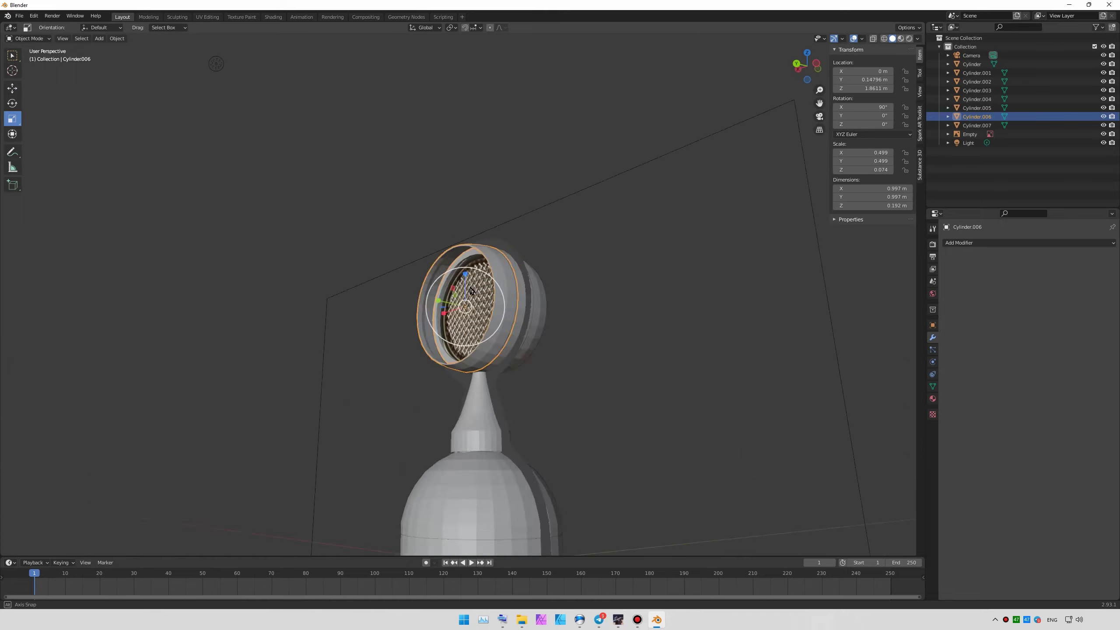
mouse_move(470, 291)
middle_mouse_down("alt")
mouse_move(599, 299)
mouse_move(533, 308)
middle_mouse_up("alt")
scroll(533, 308, "up", 3)
scroll(588, 338, "up", 3)
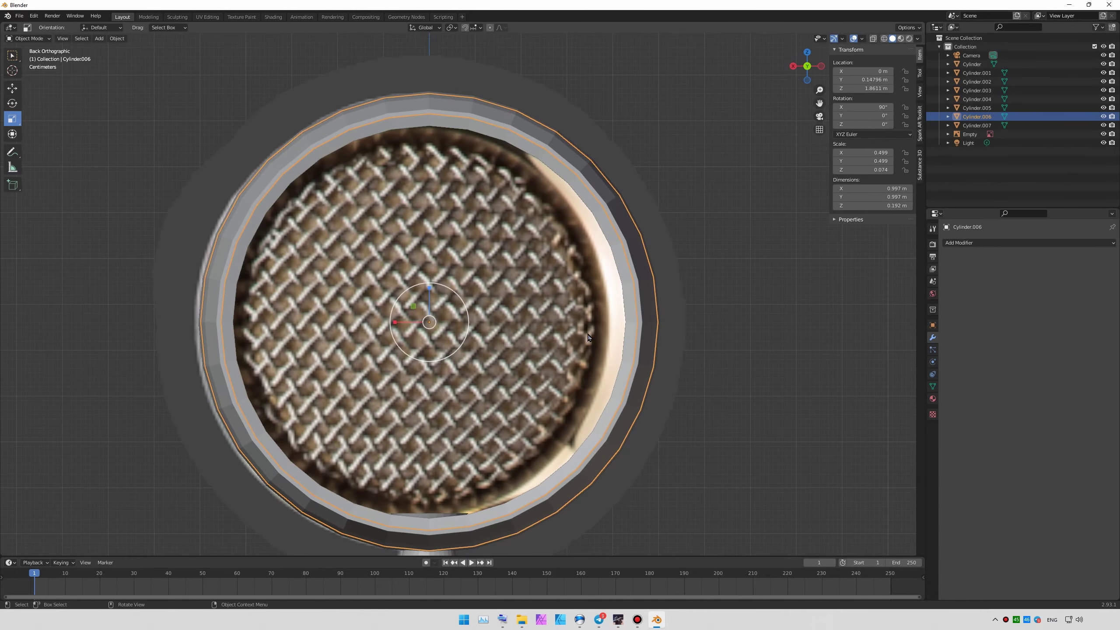
middle_click_drag(589, 338, 543, 390)
key("alt+Tab")
key("alt+Left")
scroll(932, 255, "down", 3)
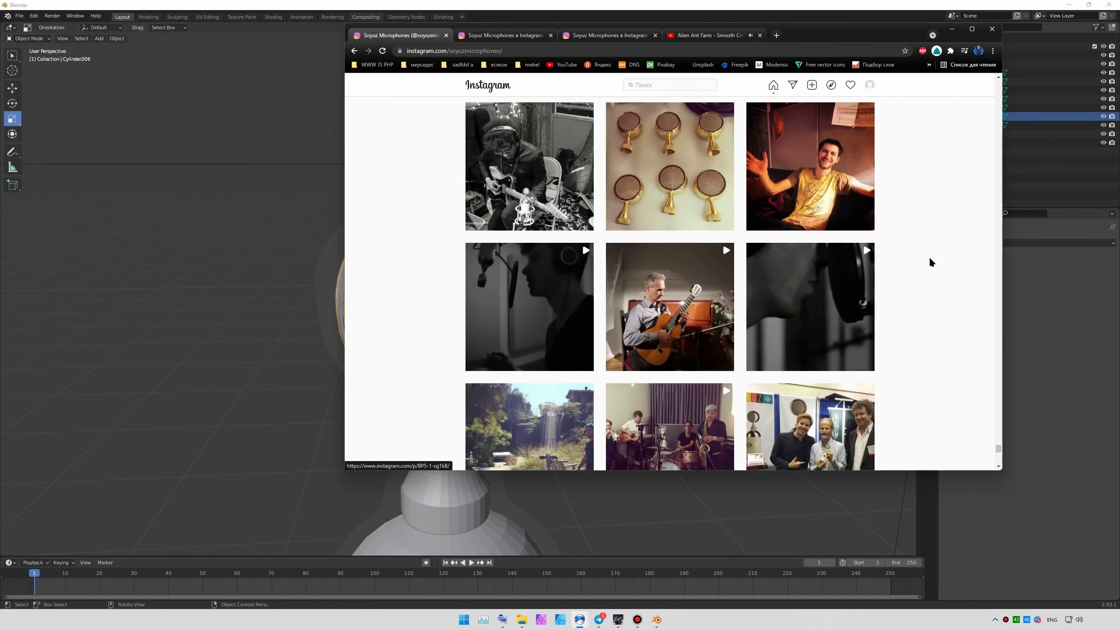
scroll(930, 262, "down", 5)
middle_click(671, 247)
left_click(609, 35)
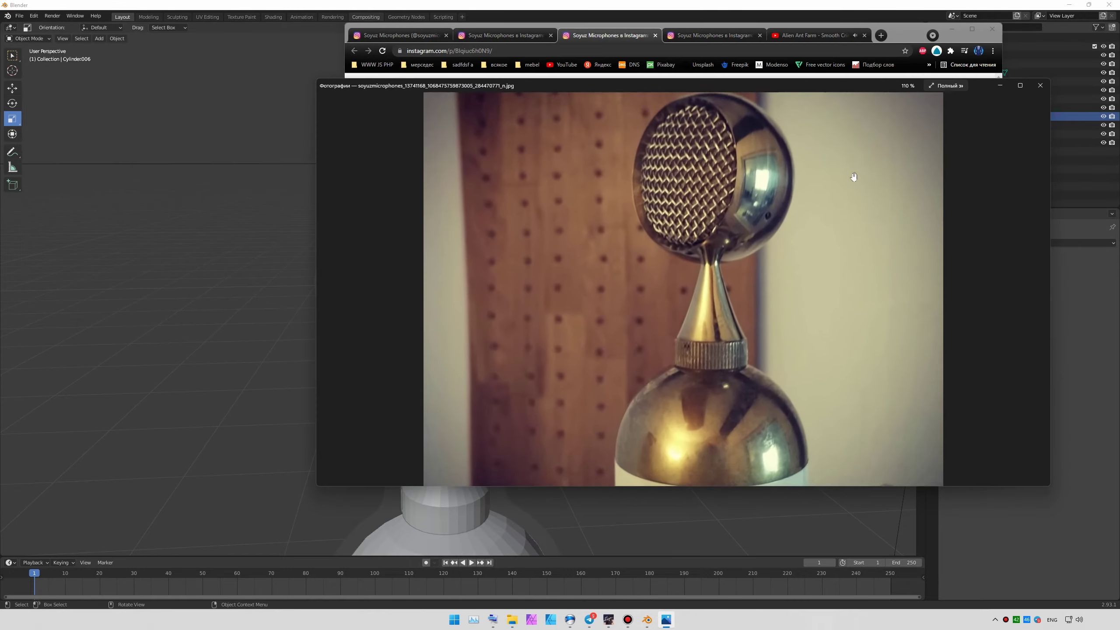
scroll(710, 187, "up", 3)
key("alt+Tab")
key("ctrl+KP_1")
key("Tab")
- Move the second head ring's inner edge loop along the Y axis
scroll(624, 201, "up", 2)
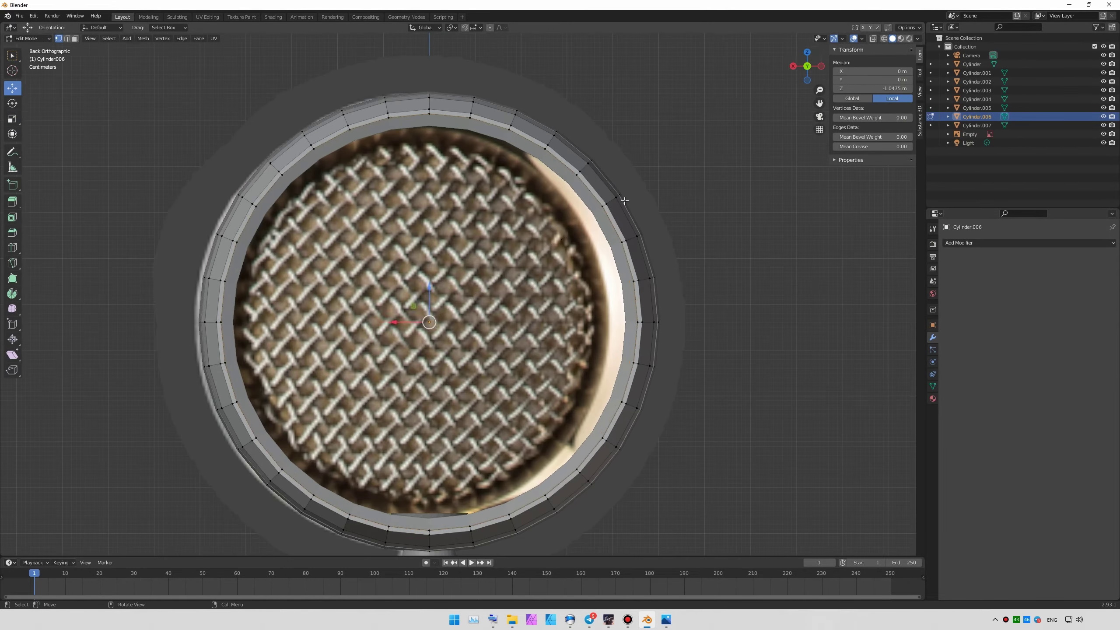
middle_click_drag(622, 201, 369, 329)
mouse_move(450, 336)
middle_mouse_down()
mouse_move(418, 309)
mouse_move(398, 313)
middle_mouse_up()
left_click(410, 315, "alt")
key("g")
key("y")
left_click(436, 315)
key("Tab")
- Give the second head ring -90° X rotation and Y location -0.14796 m, then bring up the save window
left_click(398, 313)
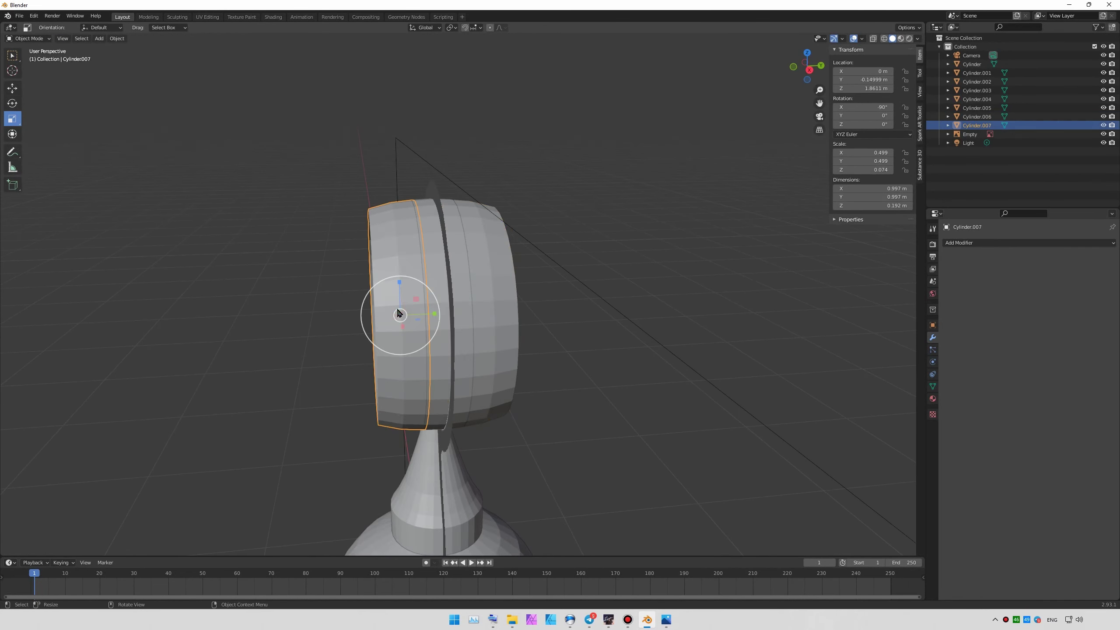
type("-90")
key("Return")
key("KP_3")
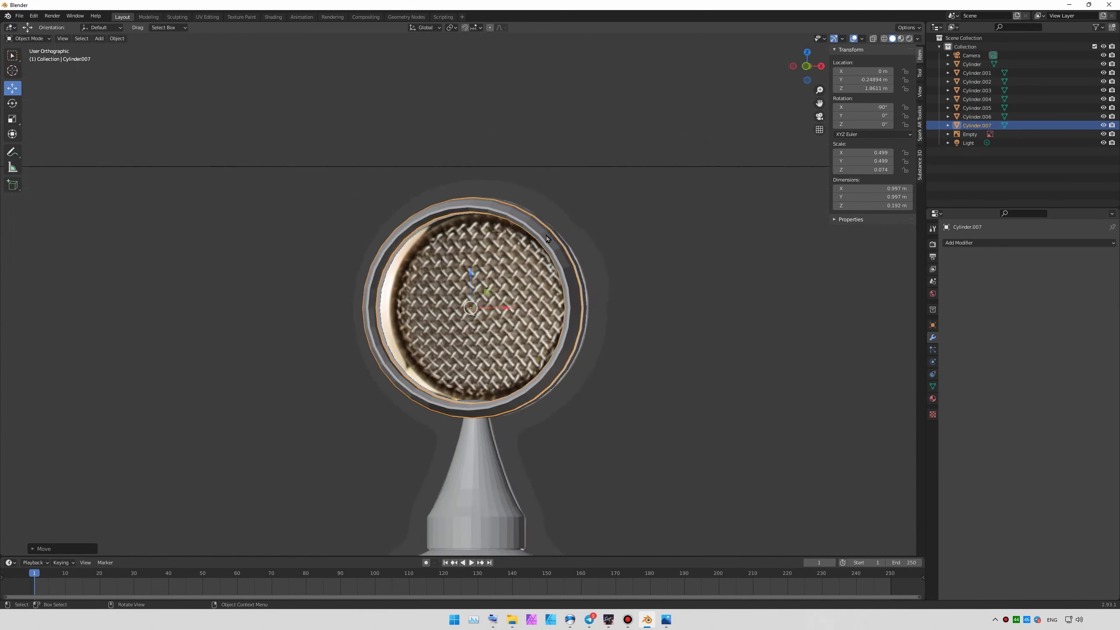
type("-")
key("Return")
scroll(556, 305, "down", 3)
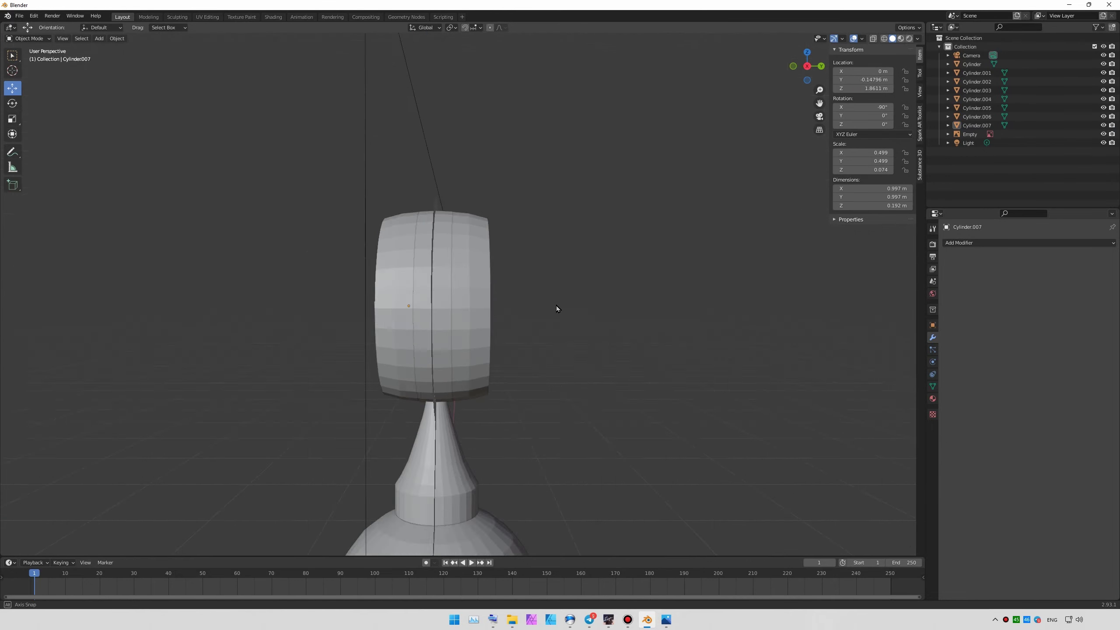
mouse_move(557, 306)
middle_mouse_down()
mouse_move(656, 217)
mouse_move(644, 297)
mouse_move(565, 302)
middle_mouse_up()
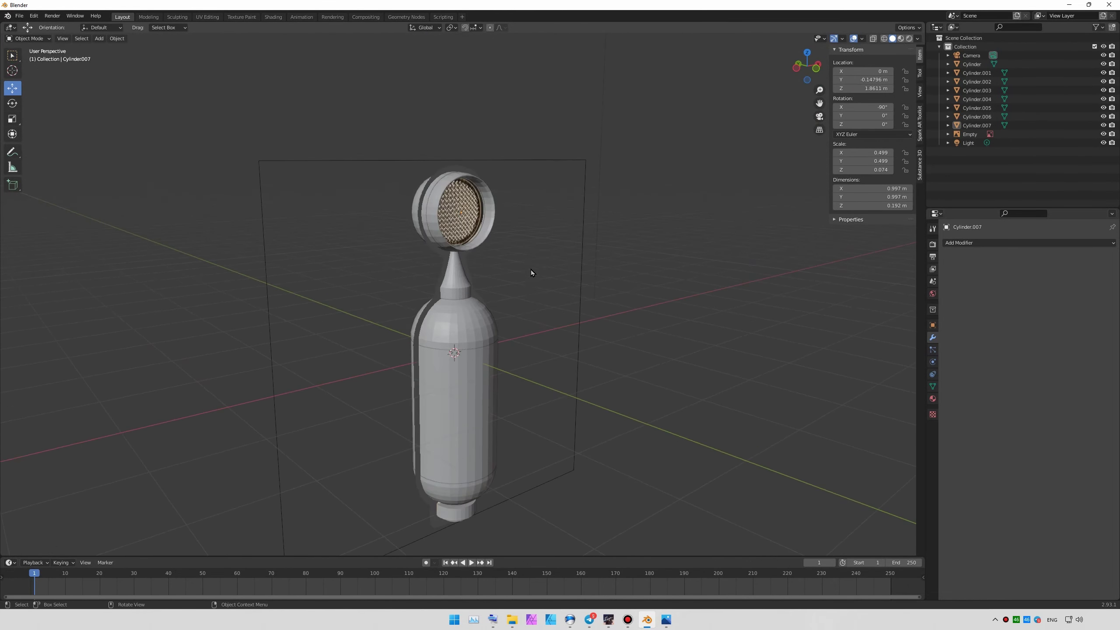
key("ctrl+s")
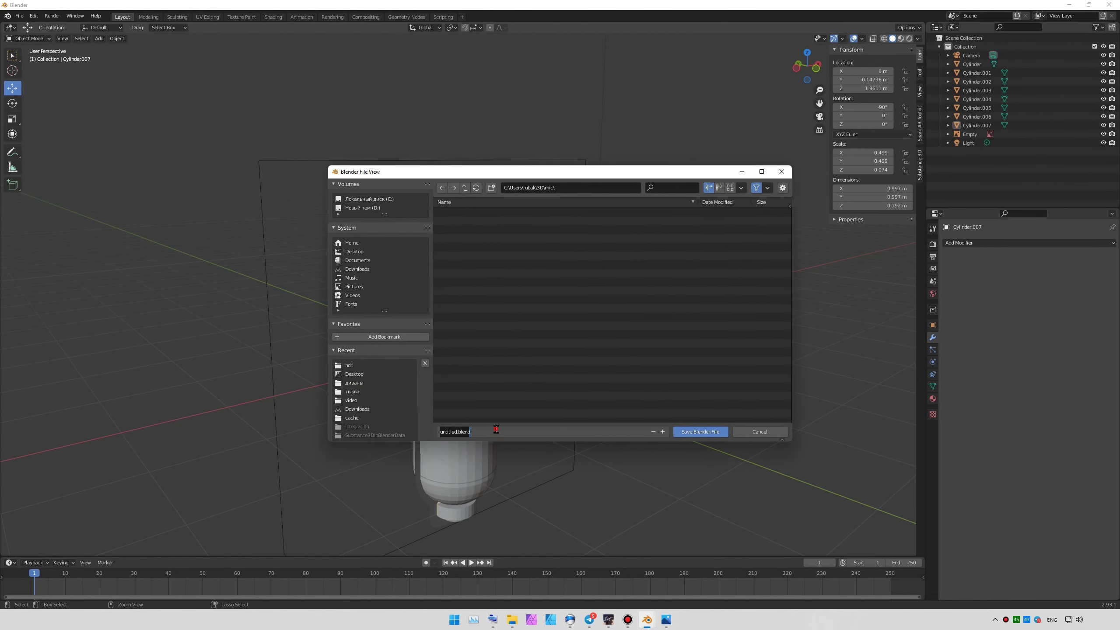
- Save the microphone scene as 017.blend in the mic folder
key("Return")
scroll(529, 331, "up", 3)
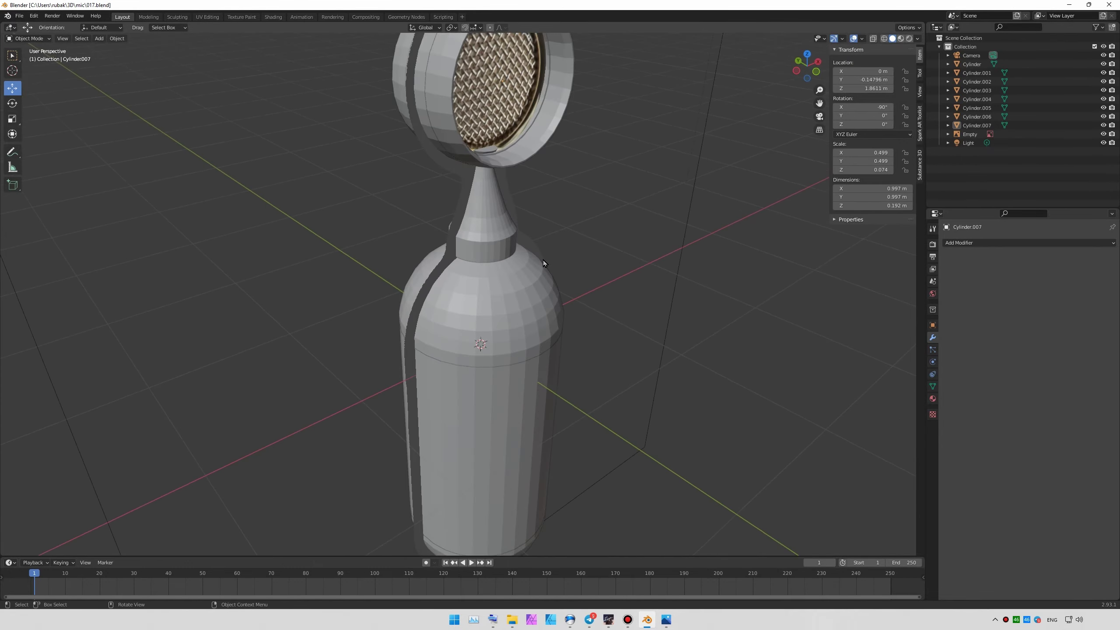
middle_click_drag(543, 260, 508, 386)
scroll(509, 386, "up", 4)
- Move the neck piece's top vertices in front x-ray view to sit under the head ring
left_click(448, 348)
key("Tab")
key("alt+z")
key("KP_1")
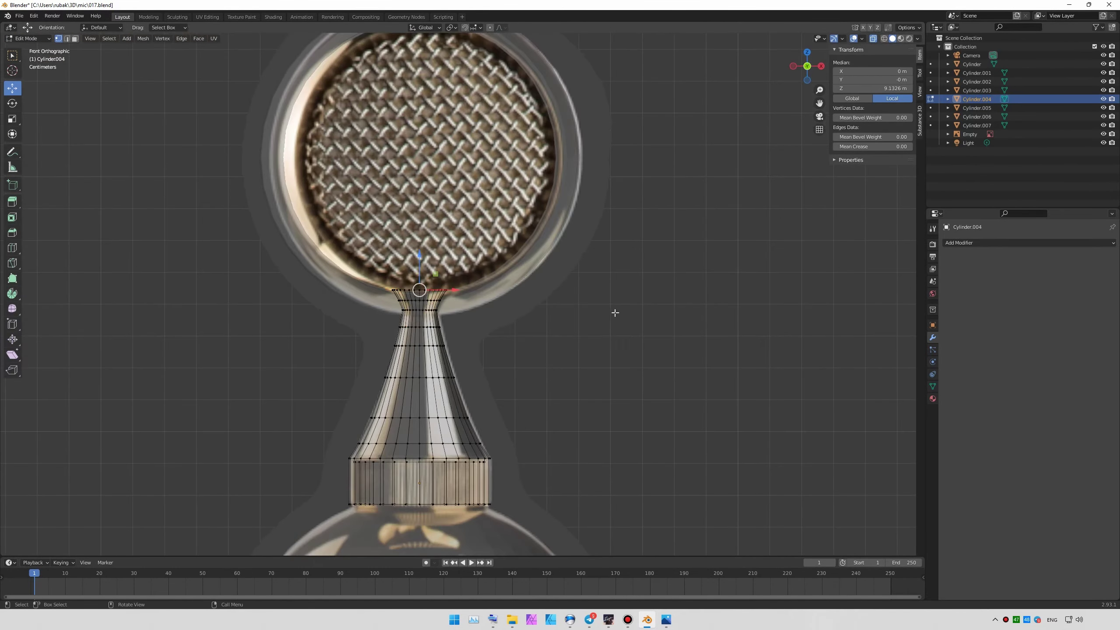
scroll(391, 321, "up", 5)
left_click(505, 292)
key("alt+z")
scroll(506, 292, "down", 5)
mouse_move(505, 292)
middle_mouse_down()
mouse_move(617, 294)
mouse_move(632, 268)
mouse_move(545, 295)
middle_mouse_up()
key("Tab")
- Orbit and zoom out to inspect the whole microphone from the side
scroll(585, 371, "down", 4)
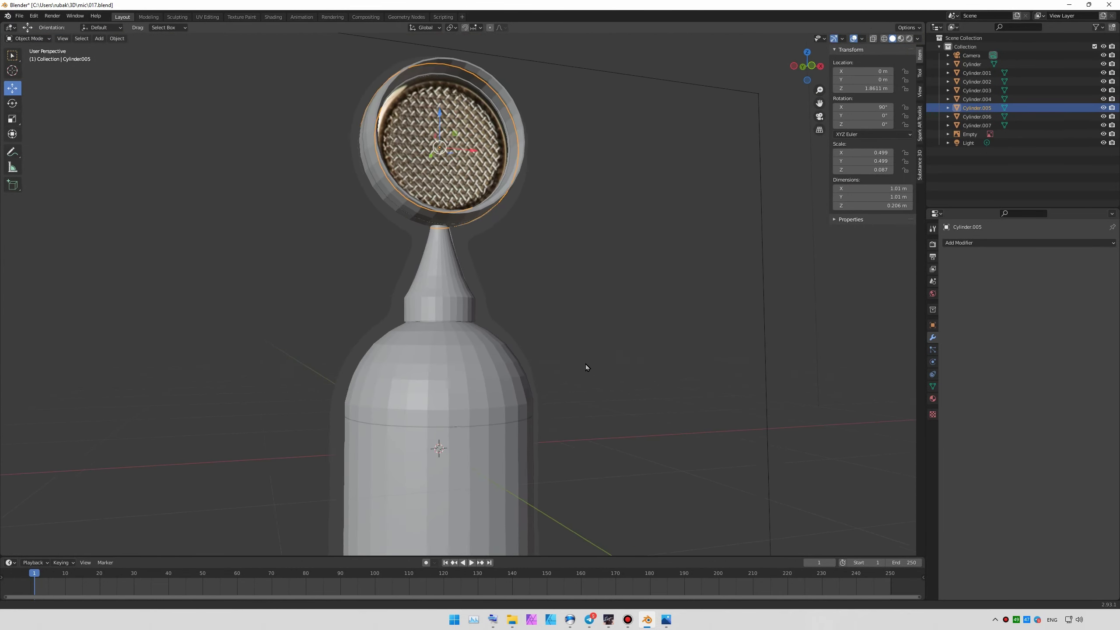
scroll(585, 370, "down", 3)
mouse_move(586, 370)
middle_mouse_down()
mouse_move(608, 339)
mouse_move(573, 317)
middle_mouse_up()
scroll(544, 308, "down", 3)
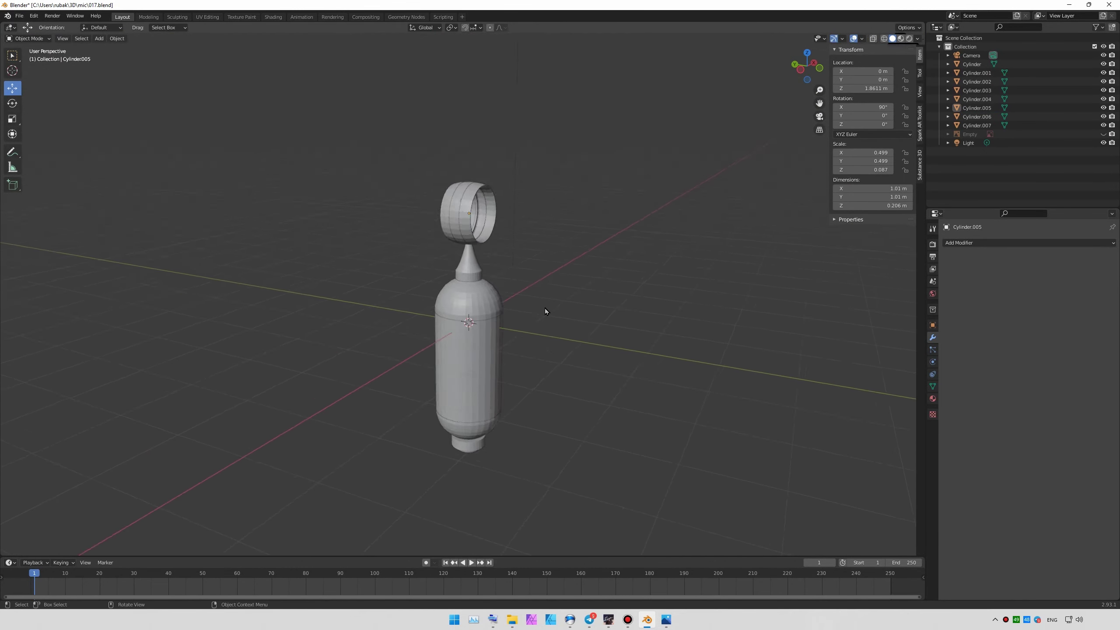
scroll(528, 393, "up", 4)
scroll(510, 339, "down", 2)
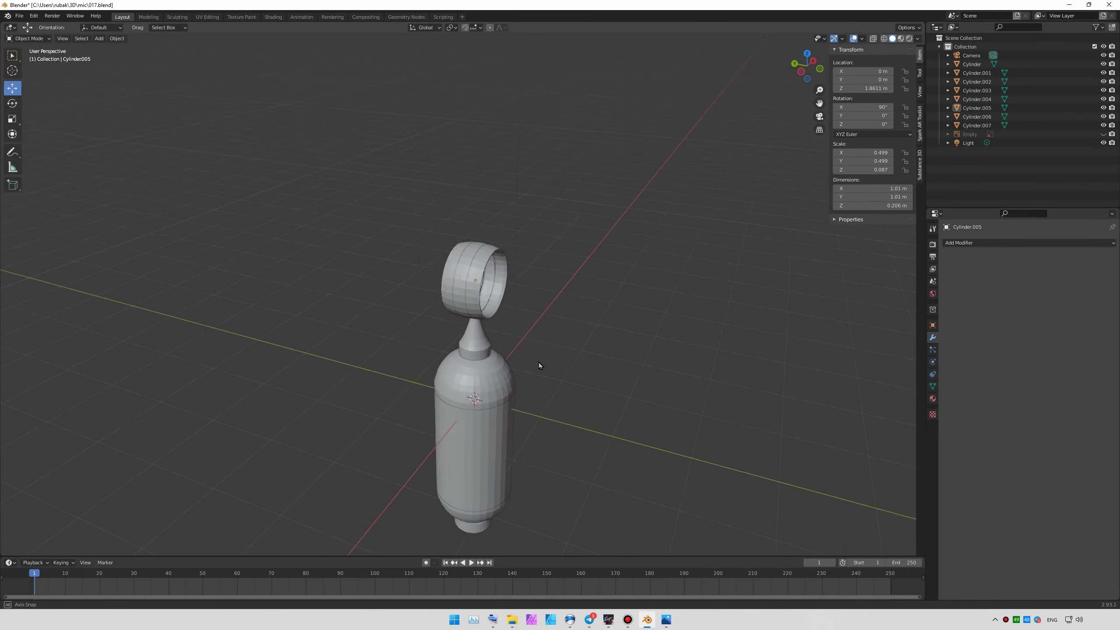
scroll(541, 368, "up", 5)
mouse_move(540, 368)
middle_mouse_down()
mouse_move(375, 275)
mouse_move(471, 339)
middle_mouse_up()
scroll(471, 339, "down", 3)
- Pull the second head ring away from the head along the Y axis
scroll(470, 338, "up", 3)
left_click(464, 238)
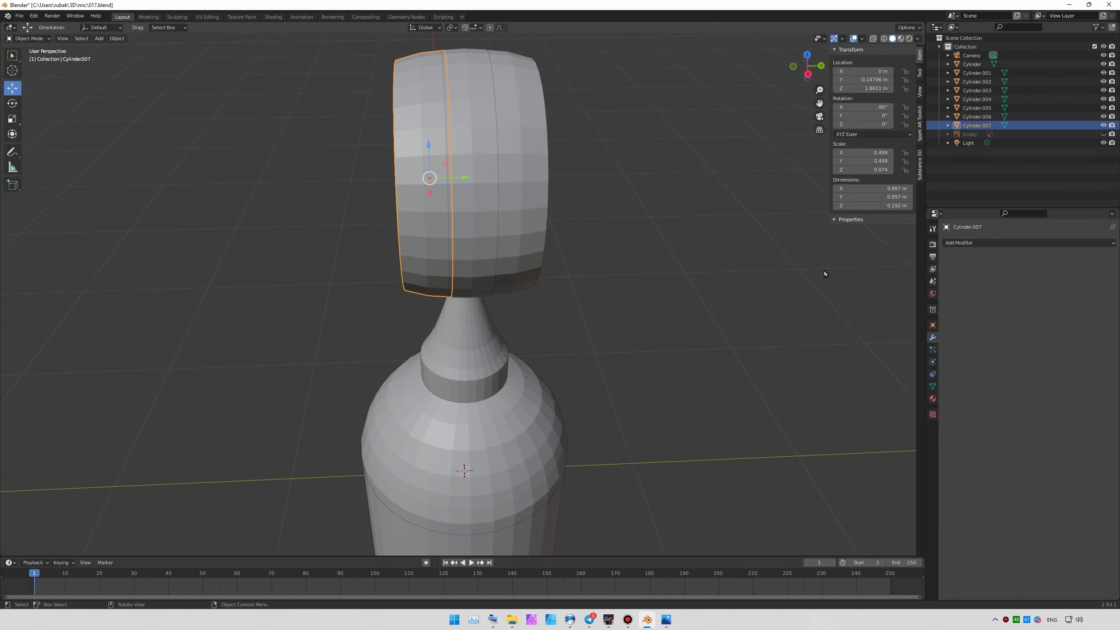
middle_click_drag(464, 238, 442, 186)
key("g")
key("y")
left_click(499, 158)
scroll(499, 157, "up", 2)
middle_click_drag(498, 157, 467, 220)
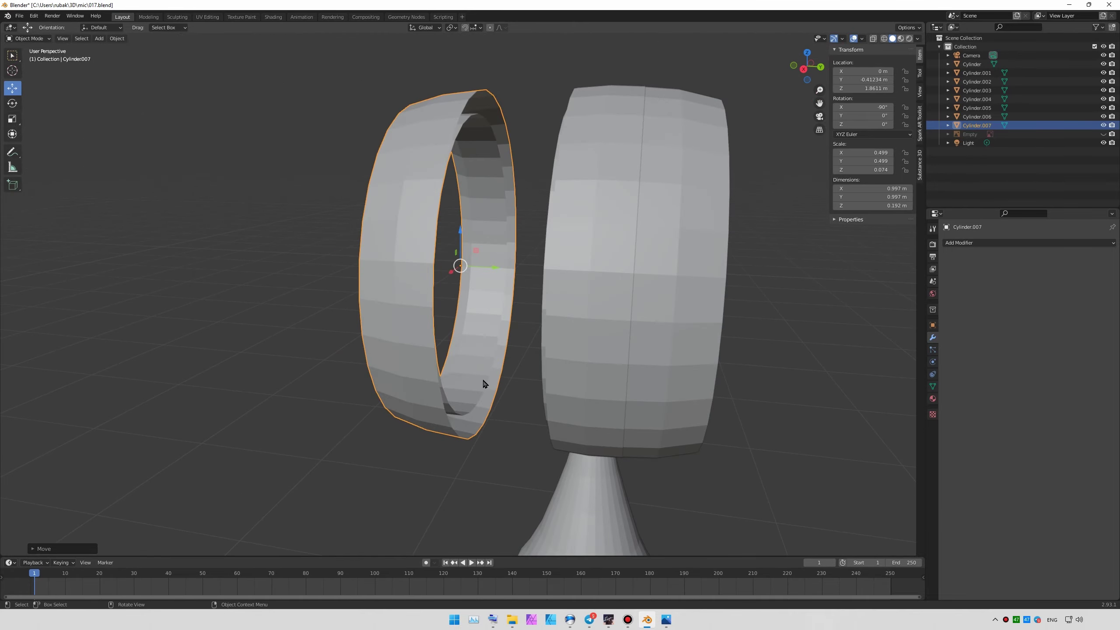
- Scale the ring's edges in side x-ray view into a slimmer band
key("Tab")
key("KP_1")
key("KP_3")
key("alt+z")
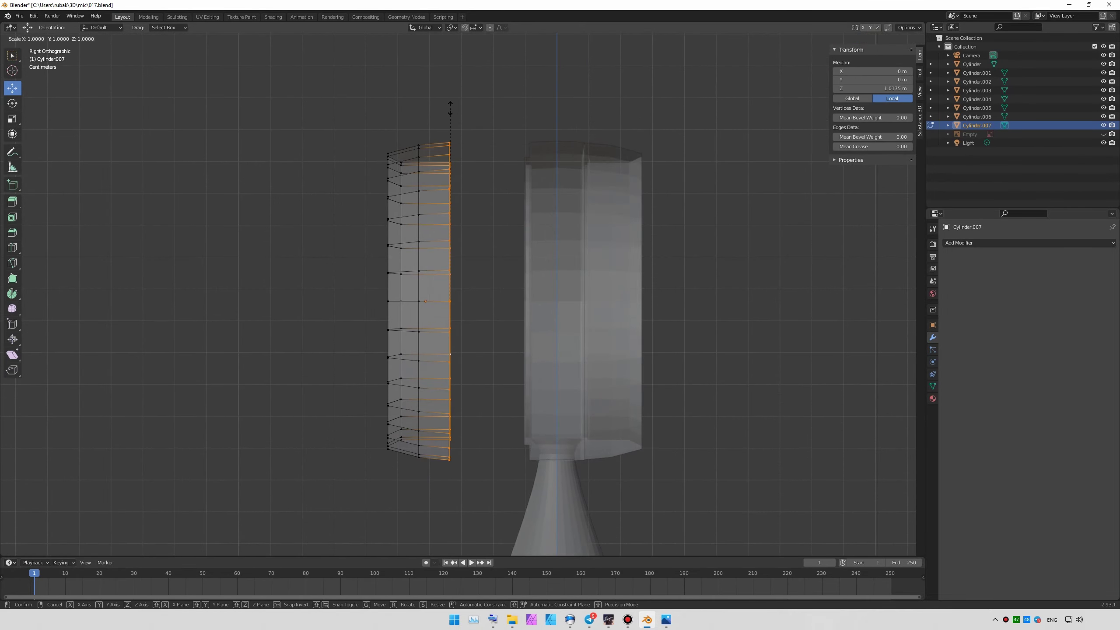
middle_click_drag(519, 173, 621, 210)
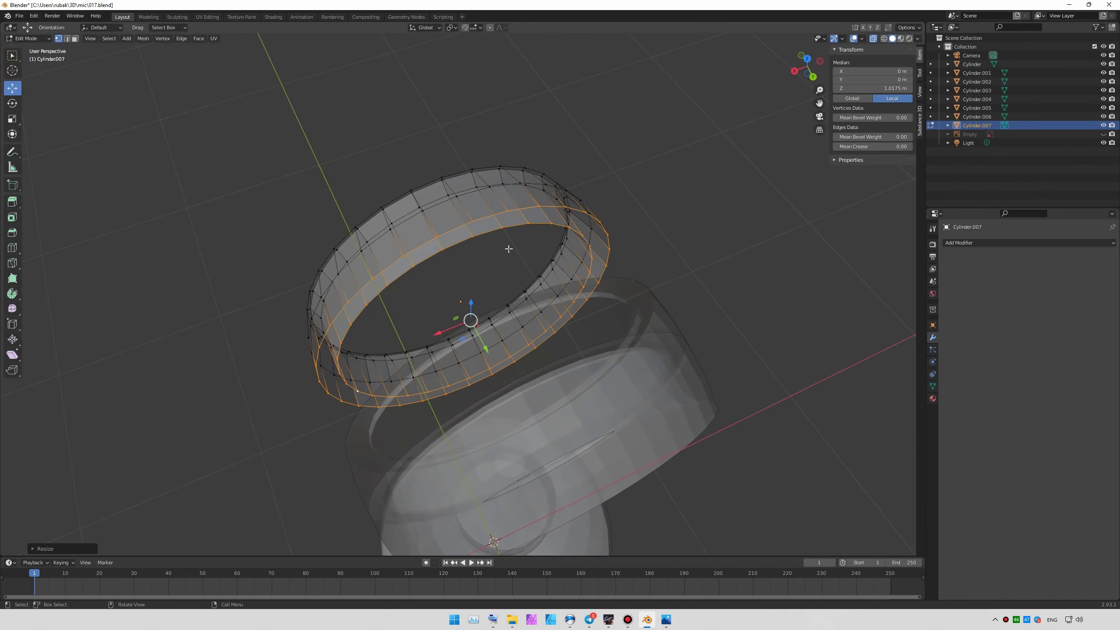
key("Tab")
key("alt+z")
- Add a Catmull-Clark Subdivision modifier at level 3 to smooth the second head ring
left_click(1027, 243)
left_click(959, 402)
middle_click_drag(670, 360, 560, 299)
mouse_move(750, 314)
middle_mouse_down()
mouse_move(511, 325)
mouse_move(511, 343)
mouse_move(331, 313)
middle_mouse_up()
left_click(330, 313)
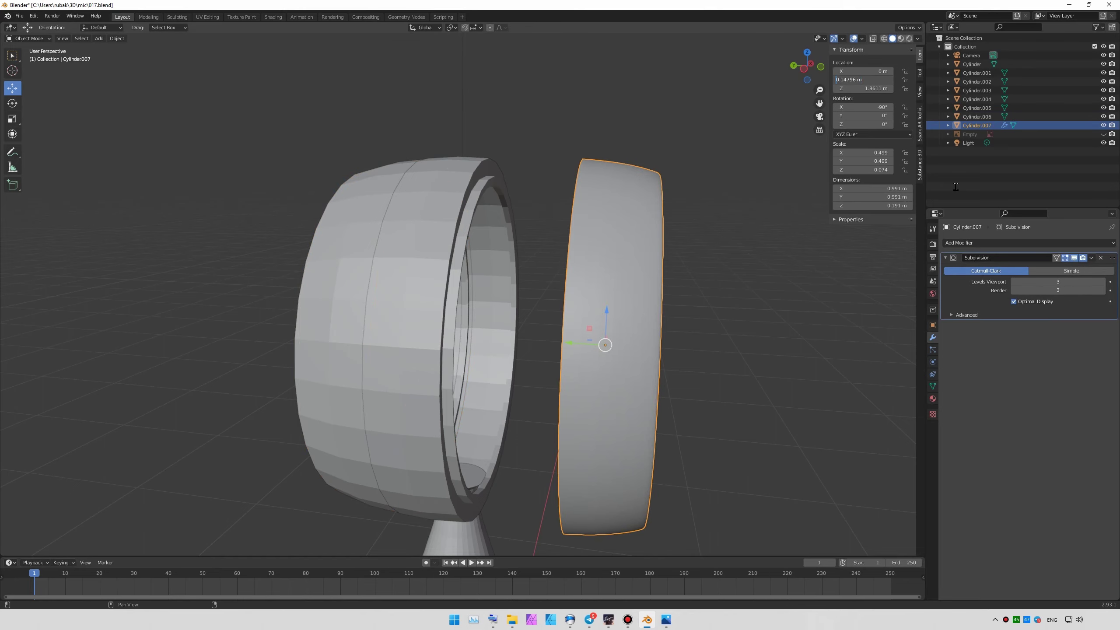
- Set the ring's Y location back onto the microphone head
key("Return")
left_click(325, 370)
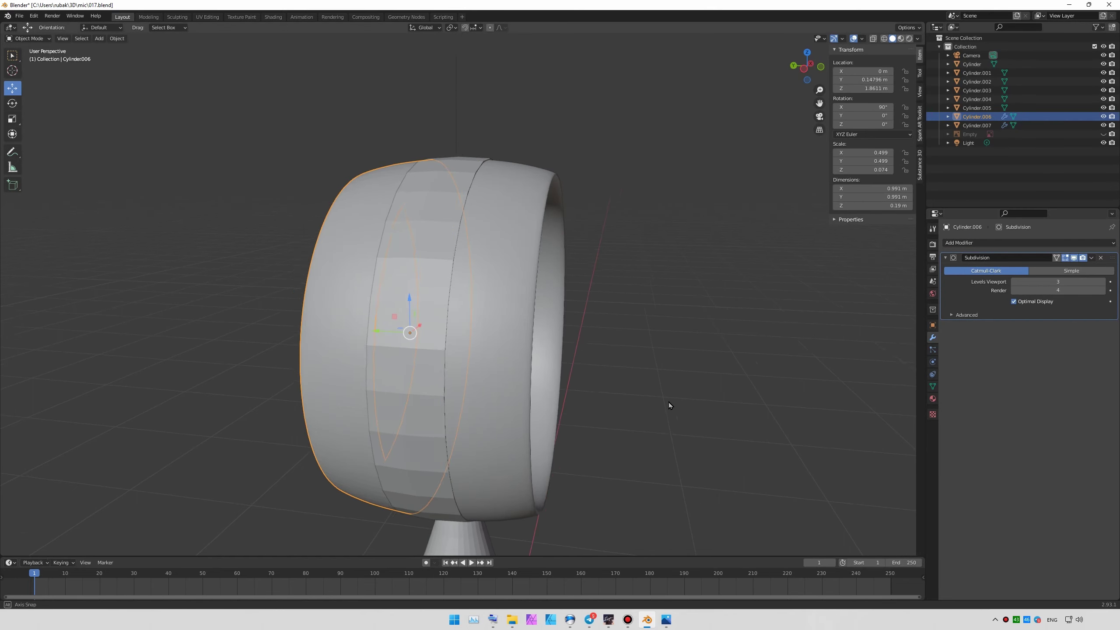
middle_click_drag(669, 403, 612, 334)
scroll(613, 335, "down", 5)
scroll(561, 390, "up", 5)
- Inspect the central head ring's mesh in edit mode and hide the outer ring
left_click(561, 390)
mouse_move(560, 390)
middle_mouse_down()
mouse_move(602, 365)
mouse_move(599, 338)
middle_mouse_up()
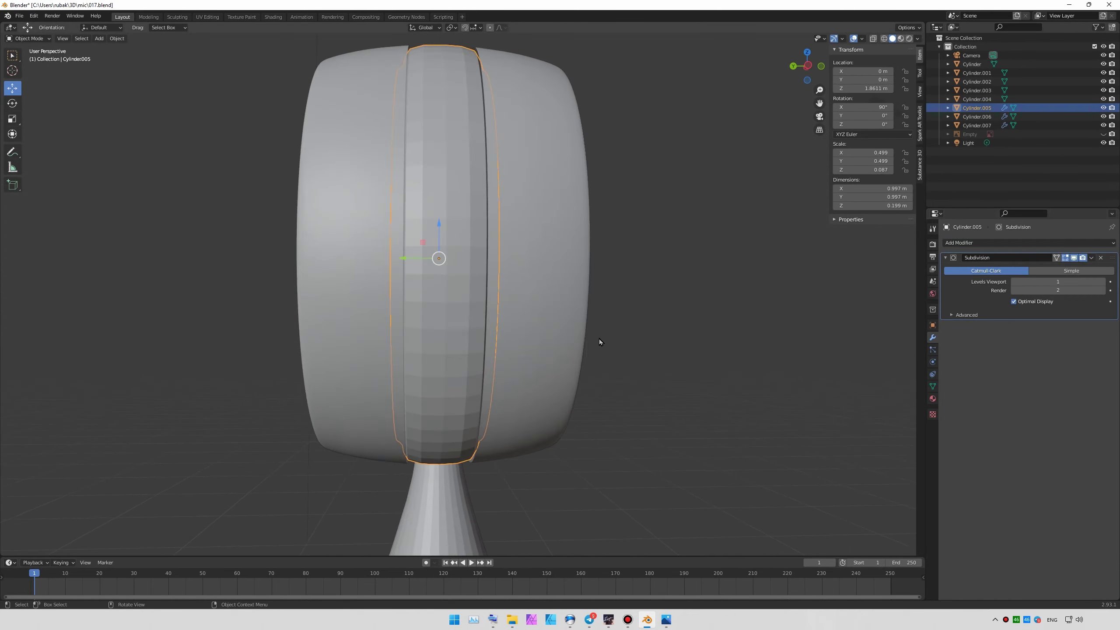
key("Tab")
middle_click_drag(530, 342, 343, 332)
key("Tab")
left_click(508, 358)
mouse_move(508, 358)
middle_mouse_down()
mouse_move(376, 331)
mouse_move(489, 336)
middle_mouse_up()
key("h")
- Set the central head ring's Subdivision to 3 viewport and 4 render levels
left_click(376, 331)
left_click(1104, 282)
left_click(1104, 290)
left_click(1103, 290)
key("alt+h")
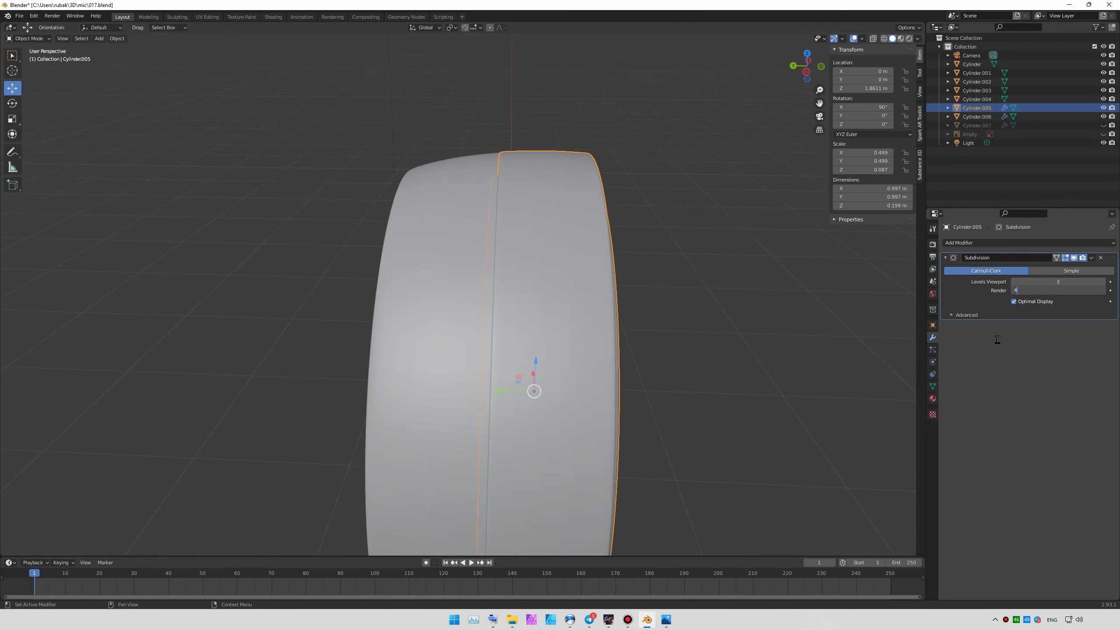
- Orbit to inspect the rings on the stand and select the central ring in the Outliner
scroll(730, 282, "down", 3)
mouse_move(730, 282)
middle_mouse_down()
mouse_move(262, 241)
mouse_move(306, 212)
middle_mouse_up()
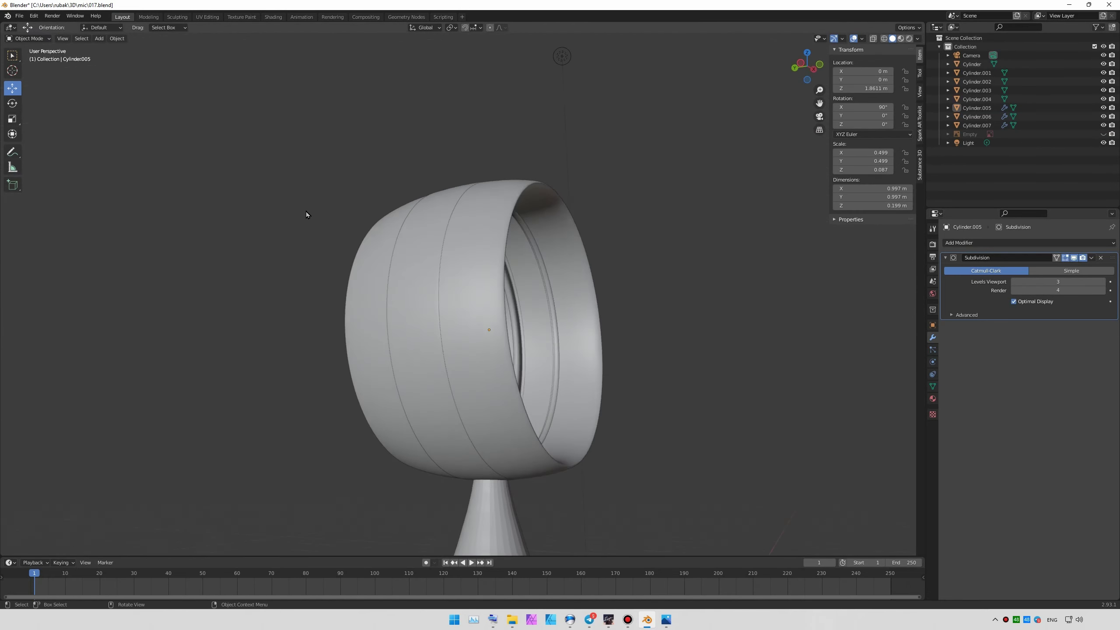
scroll(307, 211, "up", 5)
scroll(555, 220, "down", 5)
mouse_move(555, 220)
middle_mouse_down()
mouse_move(507, 304)
mouse_move(594, 251)
mouse_move(538, 274)
mouse_move(547, 300)
middle_mouse_up()
scroll(594, 251, "down", 3)
scroll(573, 260, "up", 5)
scroll(550, 268, "down", 5)
scroll(538, 276, "up", 3)
left_click(973, 108)
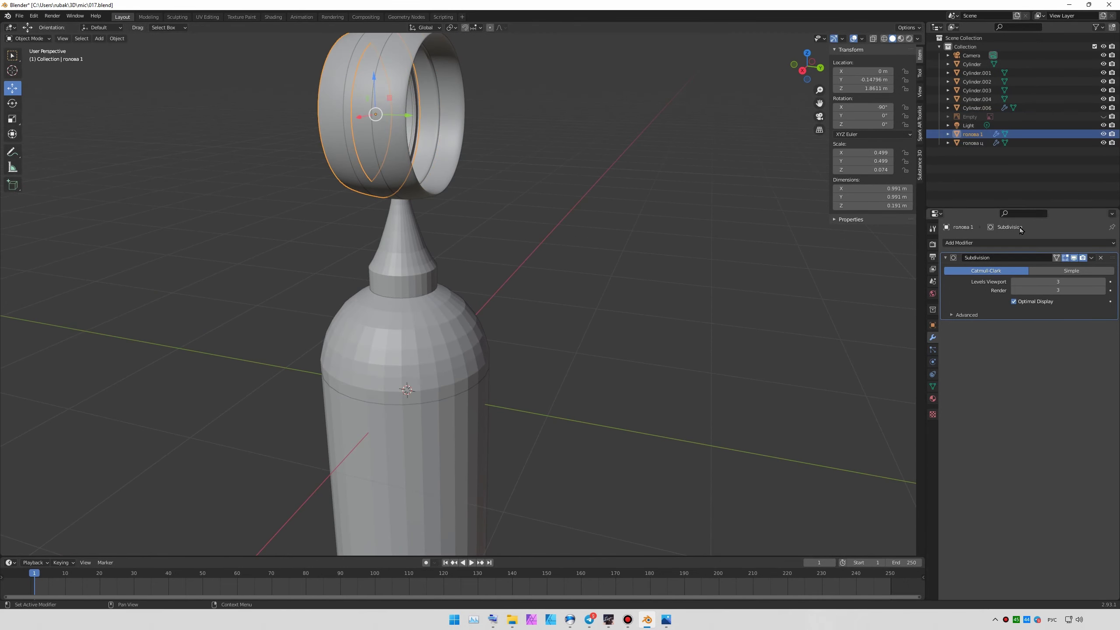
type("голова 2")
- Name the last head ring голова 2 and select the body cylinder
key("Return")
scroll(548, 264, "down", 3)
mouse_move(549, 264)
middle_mouse_down()
mouse_move(617, 198)
mouse_move(760, 277)
middle_mouse_up()
left_click(485, 309)
left_click(970, 243)
key("Tab")
middle_click_drag(573, 221, 618, 199)
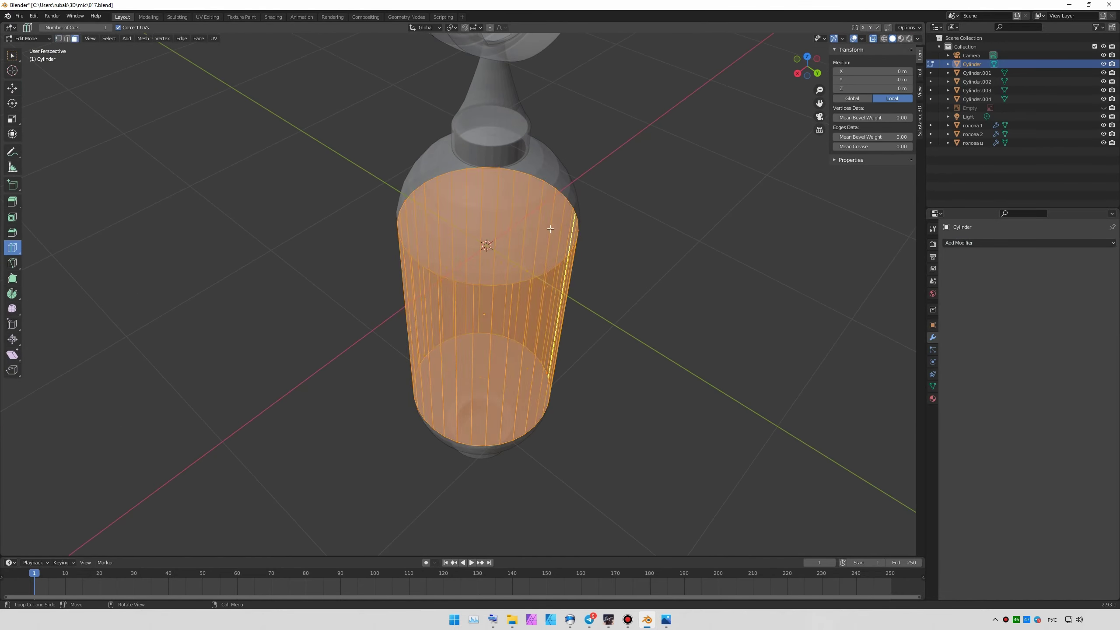
- Delete the body cylinder's top and bottom cap faces
key("alt+a")
key("alt+z")
key("a")
left_click(497, 186)
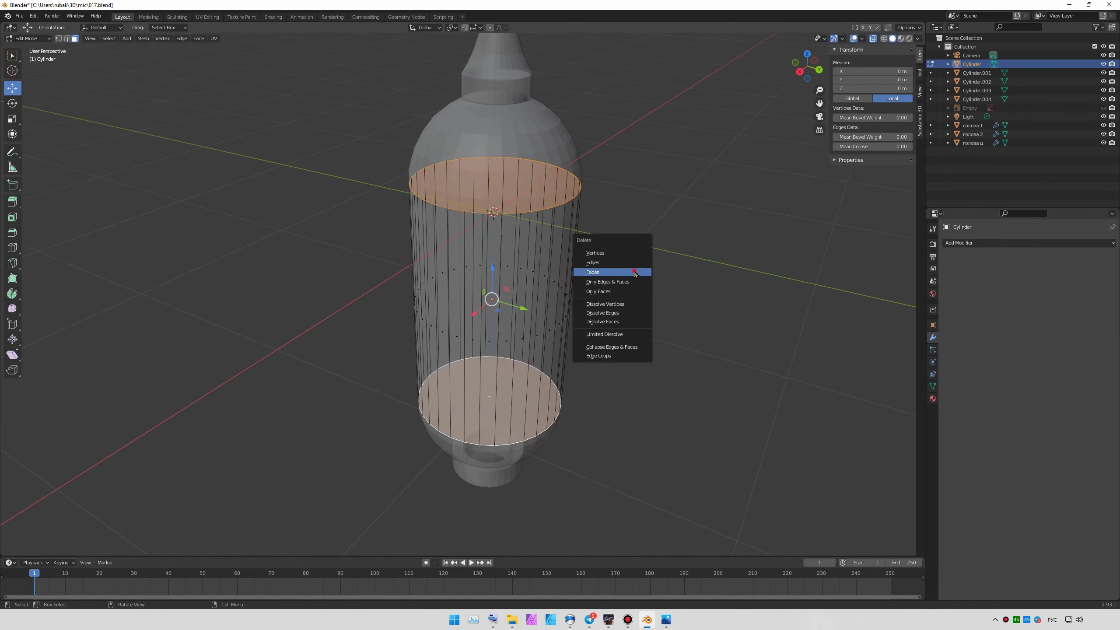
left_click(634, 272)
key("Tab")
- Smooth the body with a Subdivision modifier and start editing the bottom base piece
key("ctrl+2")
left_click(1102, 282)
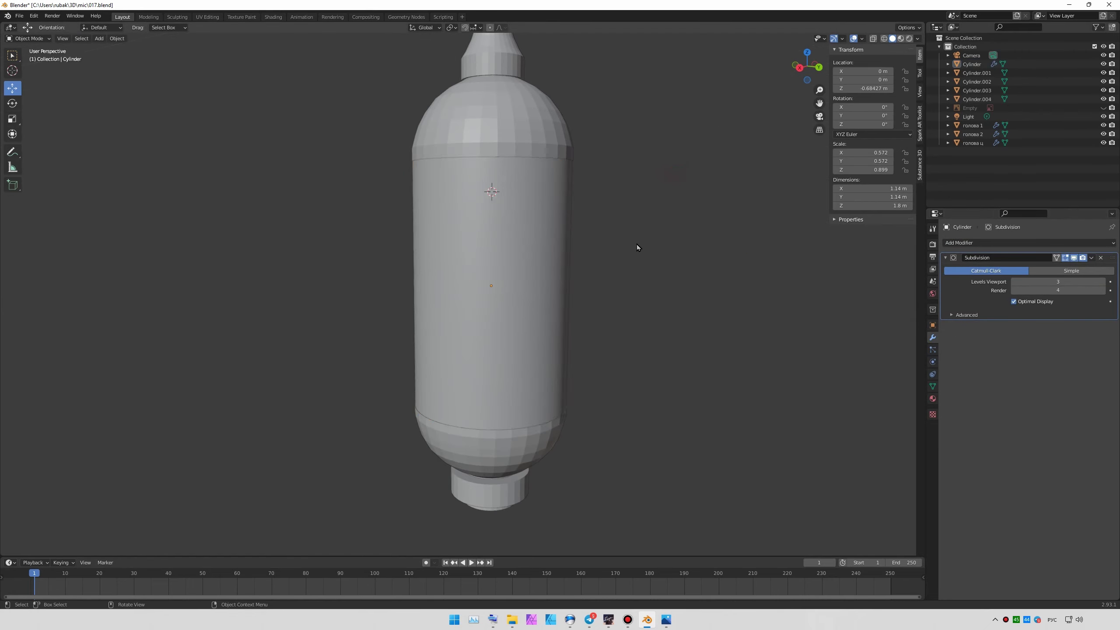
scroll(637, 247, "down", 3)
middle_click_drag(638, 285, 591, 316)
left_click(488, 349)
key("Tab")
- Add a Subdivision Surface modifier to the lower cup Cylinder.002
scroll(611, 341, "up", 2)
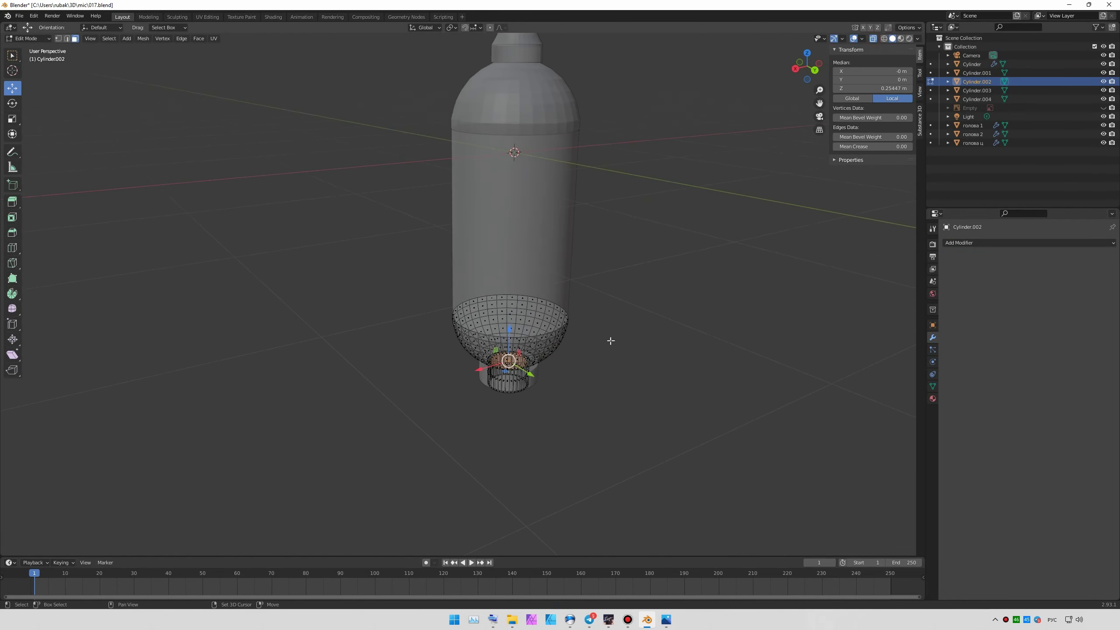
scroll(611, 340, "up", 2)
key("x")
left_click(702, 269)
key("Tab")
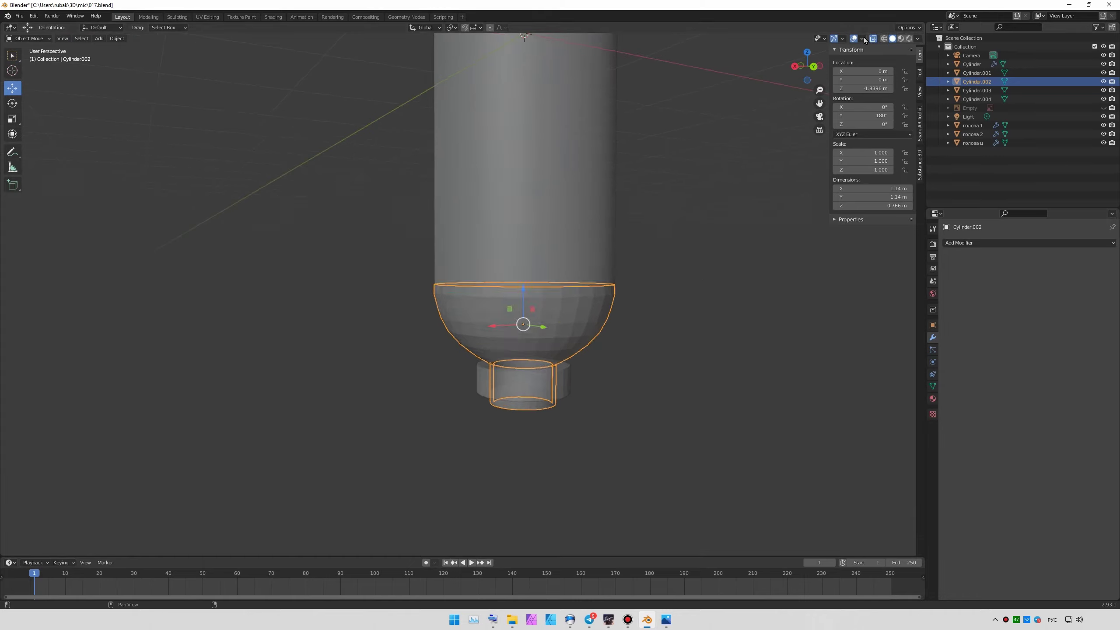
left_click(1027, 242)
left_click(918, 465)
- Cut holding loops into the cup's base ring and slide them toward the bottom edge
mouse_move(485, 264)
middle_mouse_down()
mouse_move(474, 329)
mouse_move(423, 346)
middle_mouse_up()
key("Tab")
scroll(475, 328, "up", 2)
left_click(422, 346)
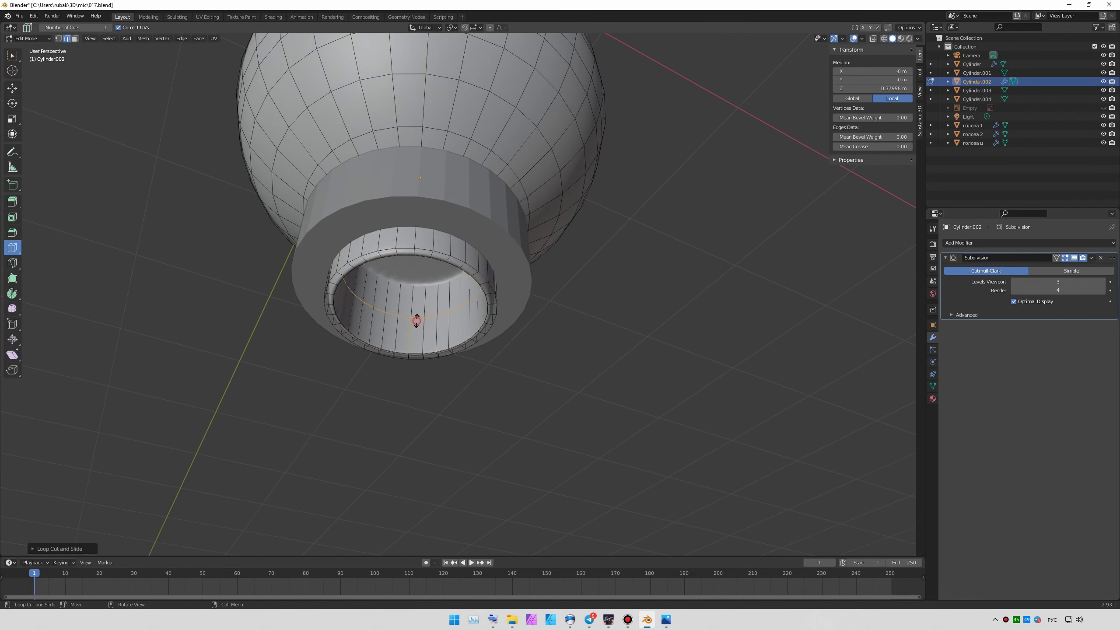
left_click(873, 38)
key("KP_1")
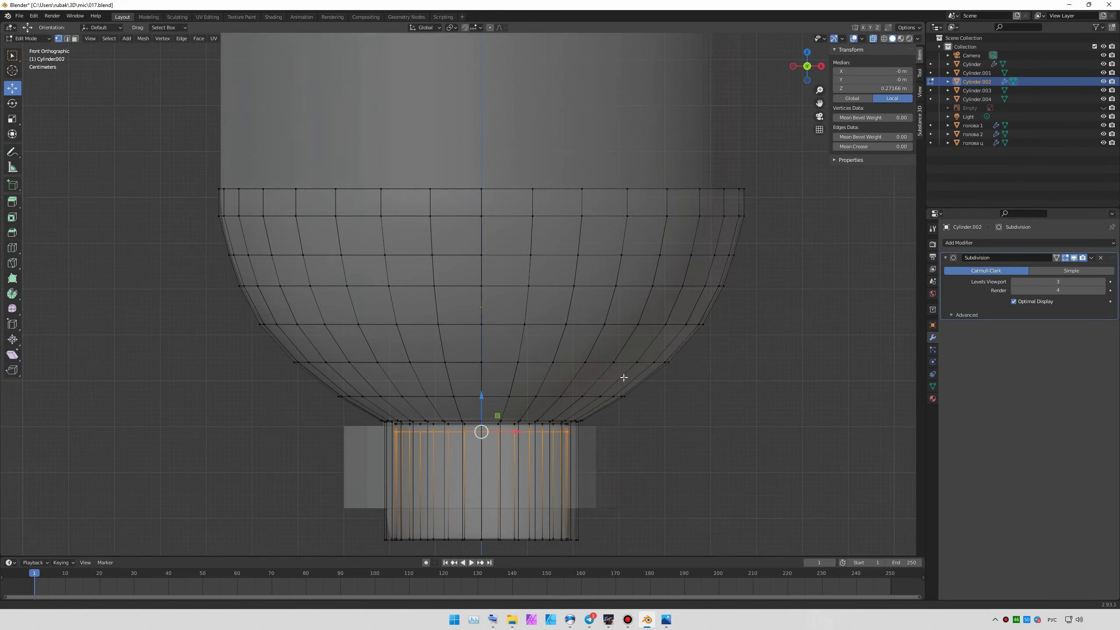
scroll(623, 375, "up", 4)
key("1")
key("g")
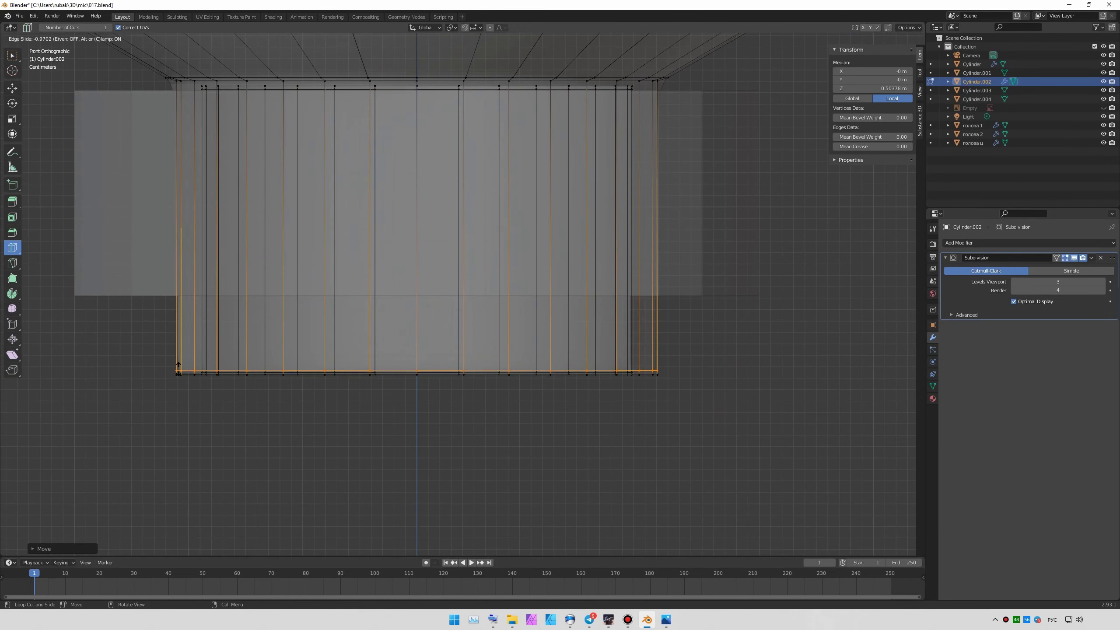
key("Tab")
key("alt+z")
scroll(691, 253, "down", 4)
scroll(629, 325, "down", 3)
scroll(599, 315, "down", 2)
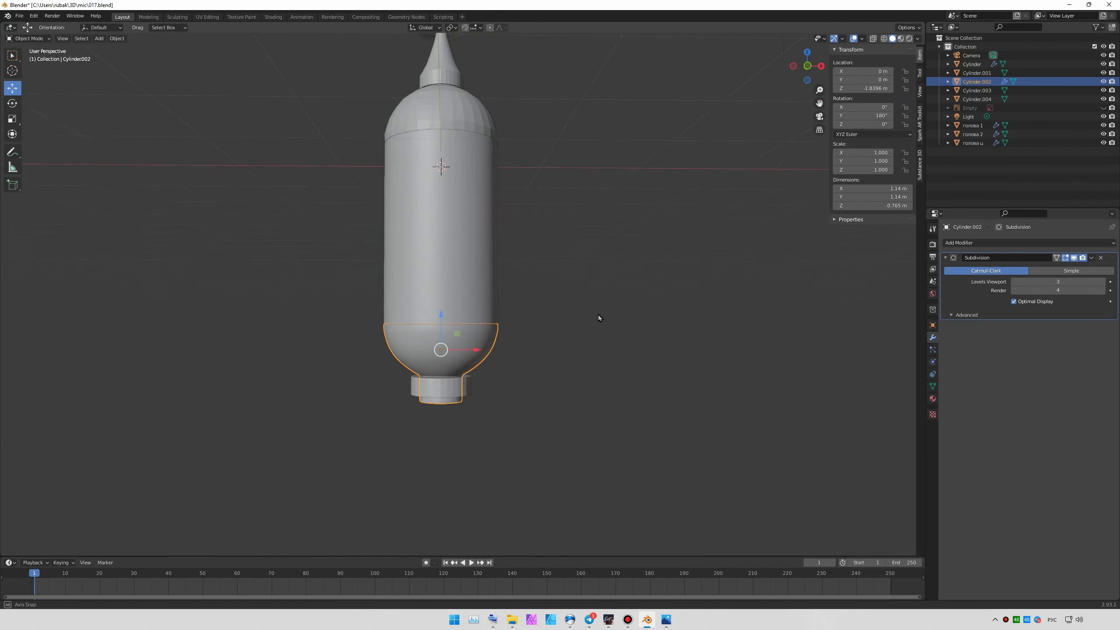
- Set the upper dome Cylinder.001's render subdivision level to 4
mouse_move(599, 315)
middle_mouse_down()
mouse_move(567, 327)
mouse_move(592, 292)
middle_mouse_up()
scroll(591, 293, "up", 3)
scroll(624, 307, "up", 3)
left_click(625, 308)
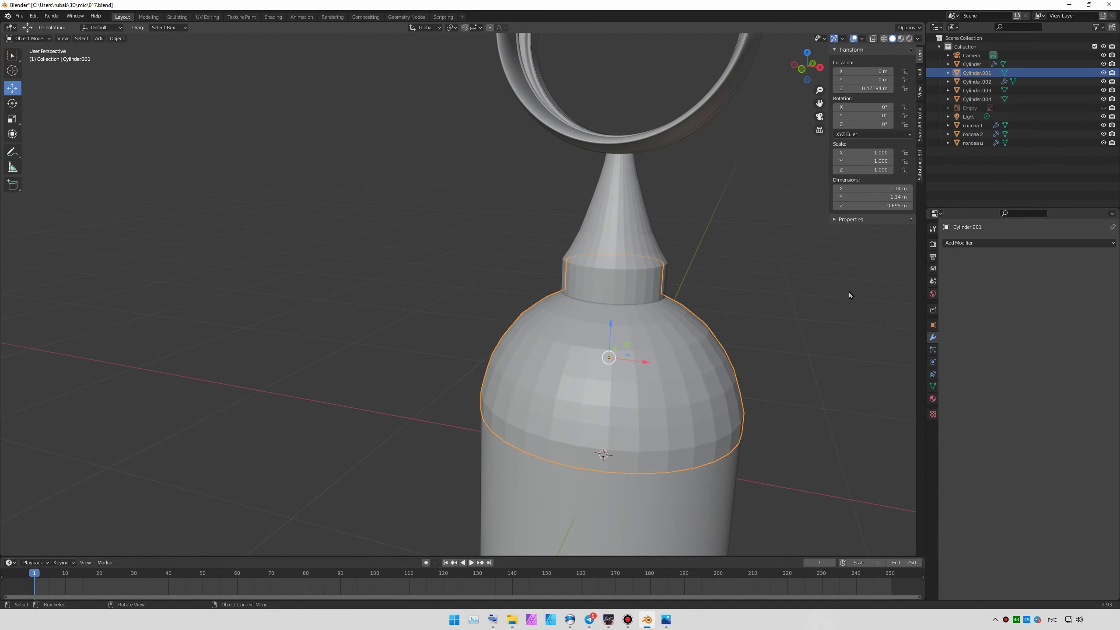
key("Tab")
key("alt+z")
middle_click_drag(661, 309, 715, 332)
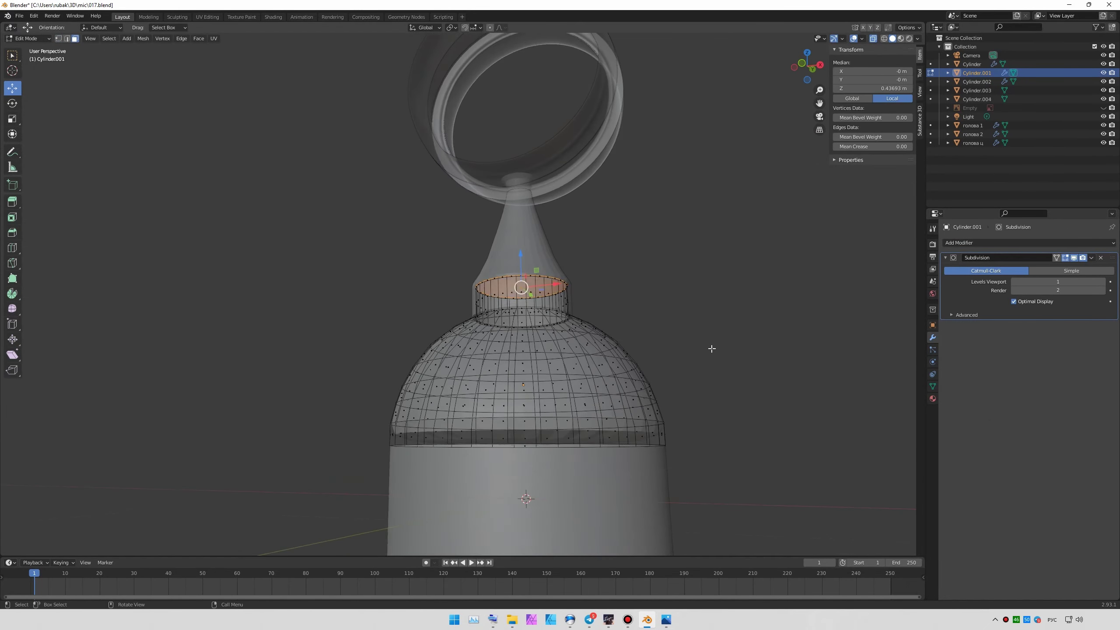
key("3")
left_click_drag(383, 234, 714, 332)
left_click(872, 42)
key("Tab")
middle_click_drag(715, 330, 629, 335, "shift")
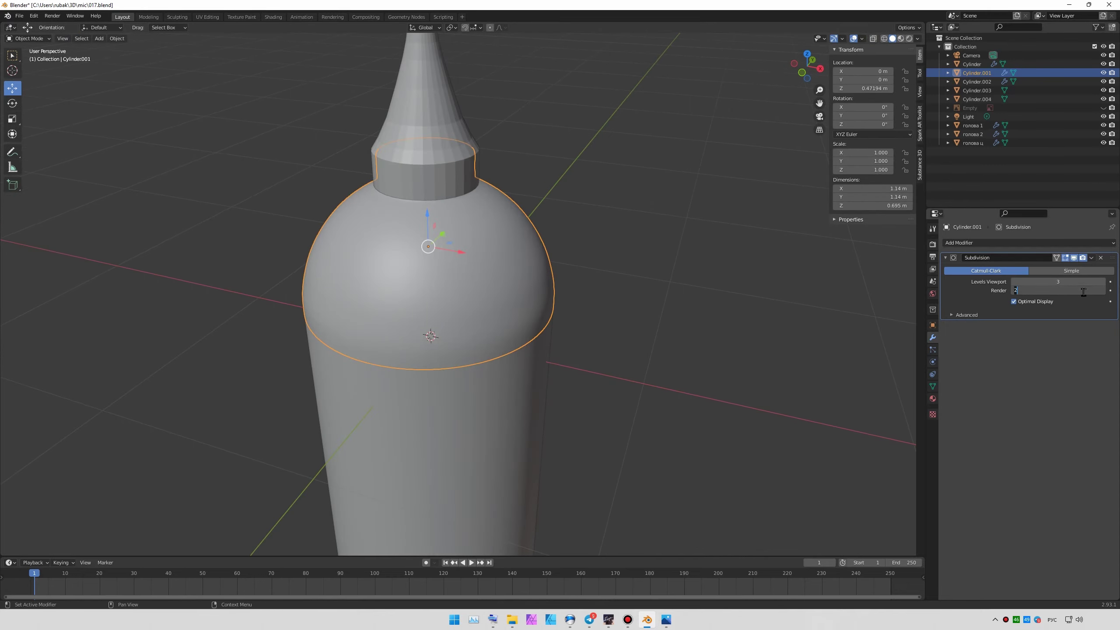
type("4")
key("Return")
- Select the neck piece Cylinder.004 and frame it in the view
scroll(680, 361, "down", 3)
middle_click_drag(680, 361, 515, 366)
scroll(531, 345, "up", 3)
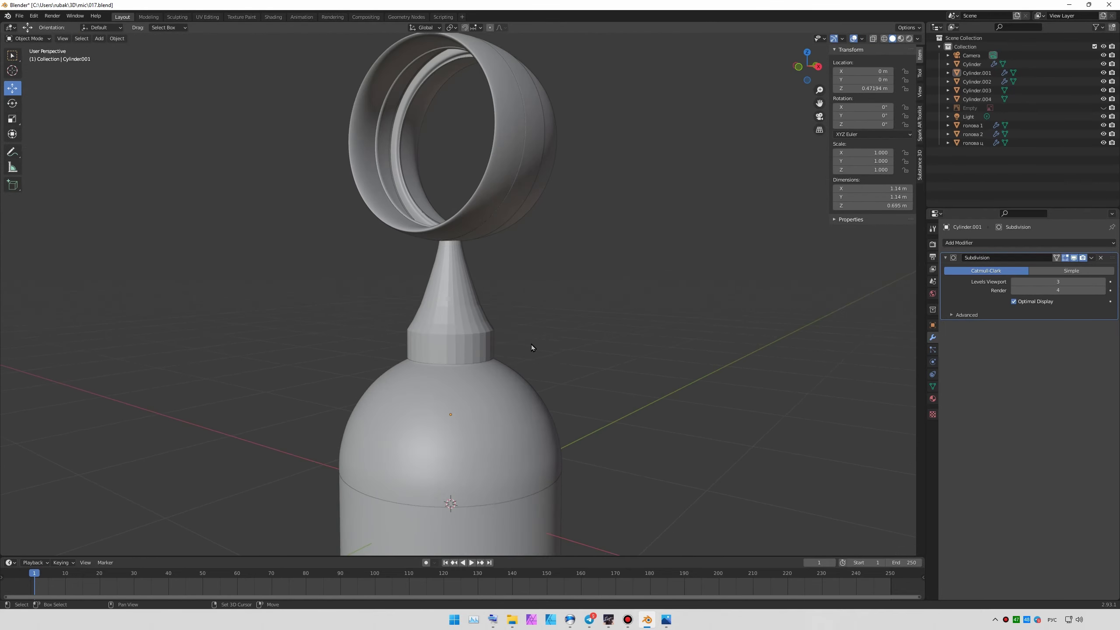
left_click(483, 340)
key("KP_Decimal")
- Set the neck Cylinder.004's render subdivision level to 4
key("Tab")
middle_click_drag(534, 317, 665, 359)
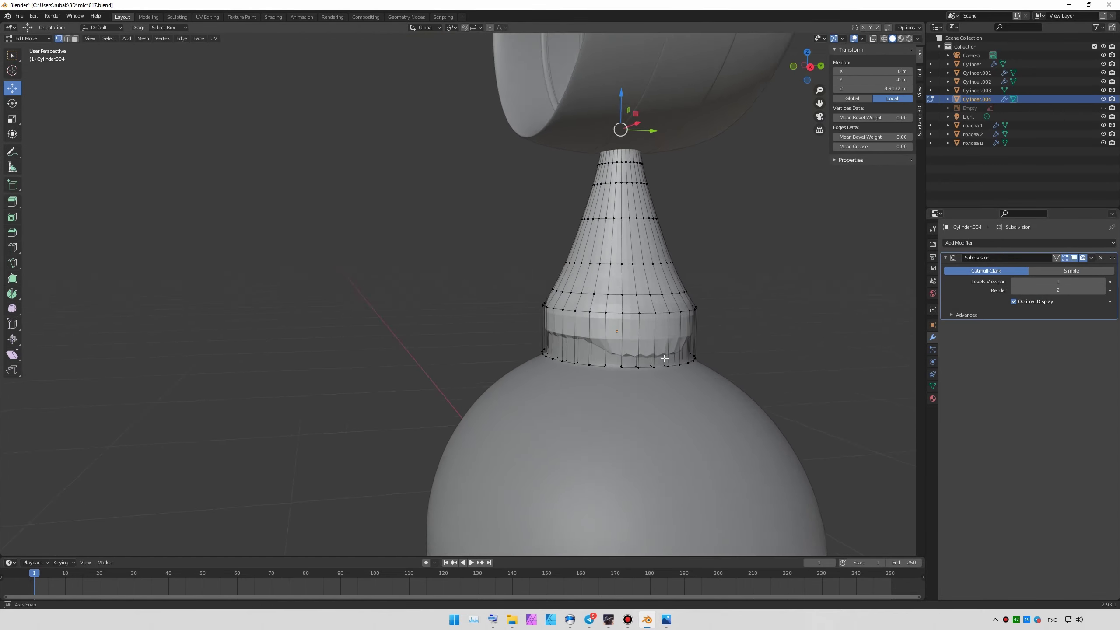
scroll(664, 359, "up", 3)
key("Tab")
type("4")
key("Return")
- Inspect the neck's base in see-through mode and select an edge loop there
key("Tab")
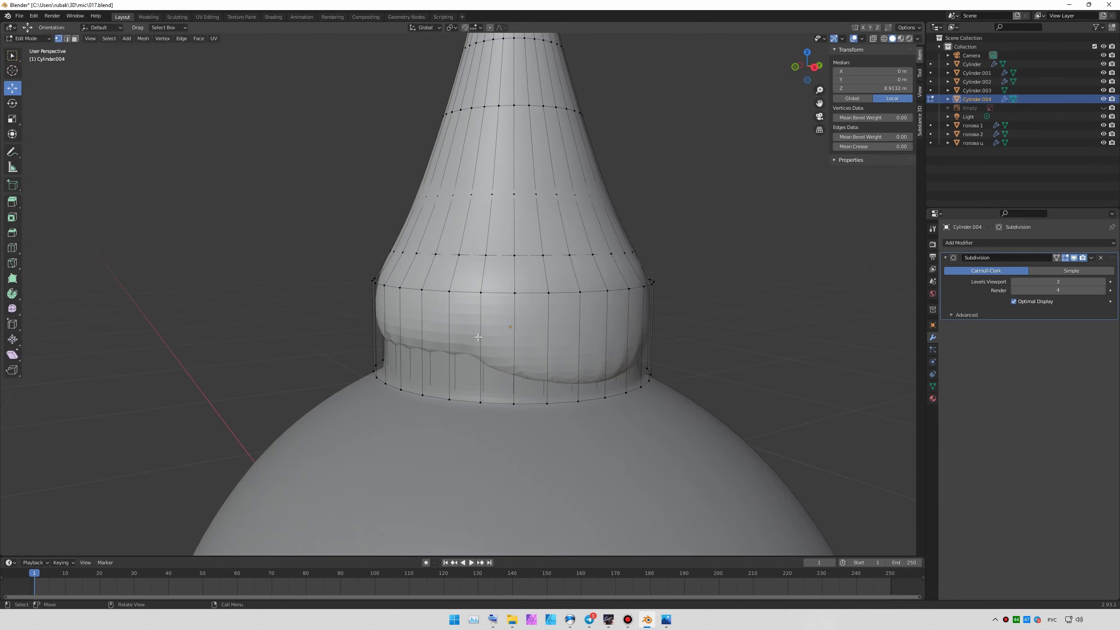
middle_click_drag(529, 309, 19, 247)
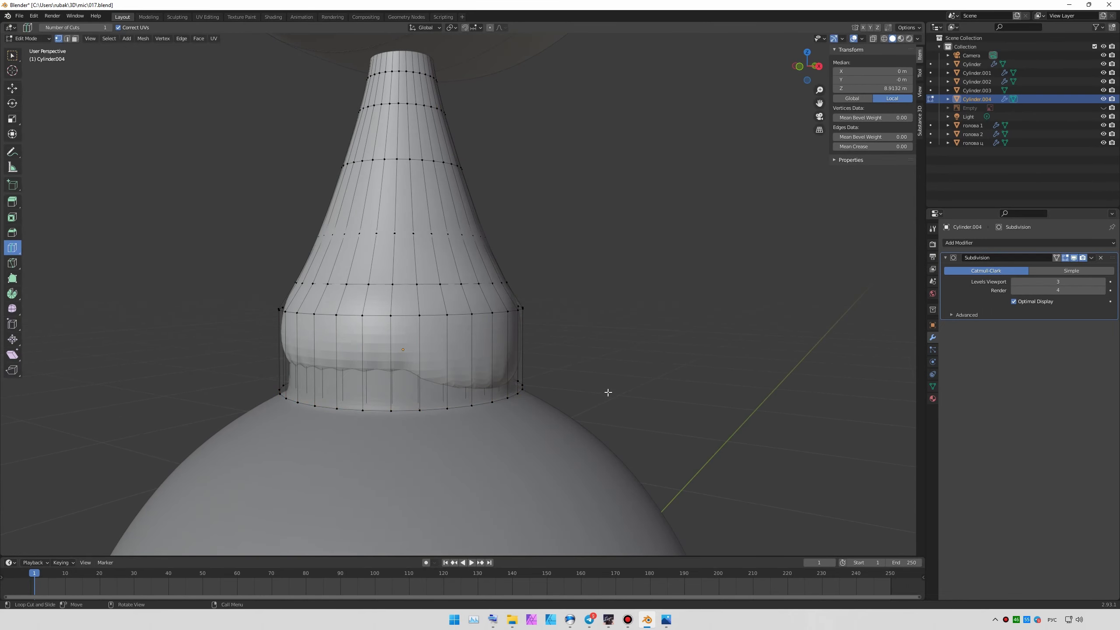
key("shift+space")
key("g")
mouse_move(608, 392)
middle_mouse_down()
mouse_move(600, 370)
mouse_move(565, 387)
mouse_move(416, 391)
middle_mouse_up()
key("alt+z")
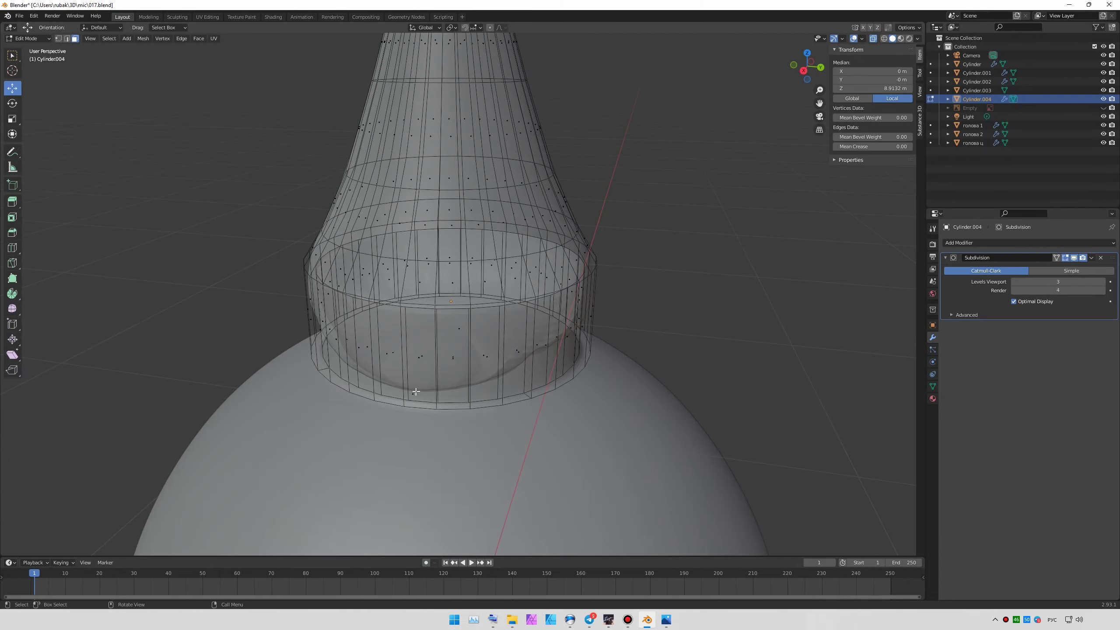
left_click(321, 352)
mouse_move(427, 325)
middle_mouse_down()
mouse_move(675, 313)
mouse_move(661, 432)
middle_mouse_up()
mouse_move(474, 164)
middle_mouse_down()
mouse_move(538, 313)
mouse_move(441, 265)
mouse_move(679, 245)
mouse_move(549, 339)
mouse_move(585, 360)
middle_mouse_up()
left_click(381, 326, "alt")
right_click(381, 239)
key("Escape")
key("Tab")
- Add holding edge loops to the neck's base band
scroll(550, 339, "down", 3)
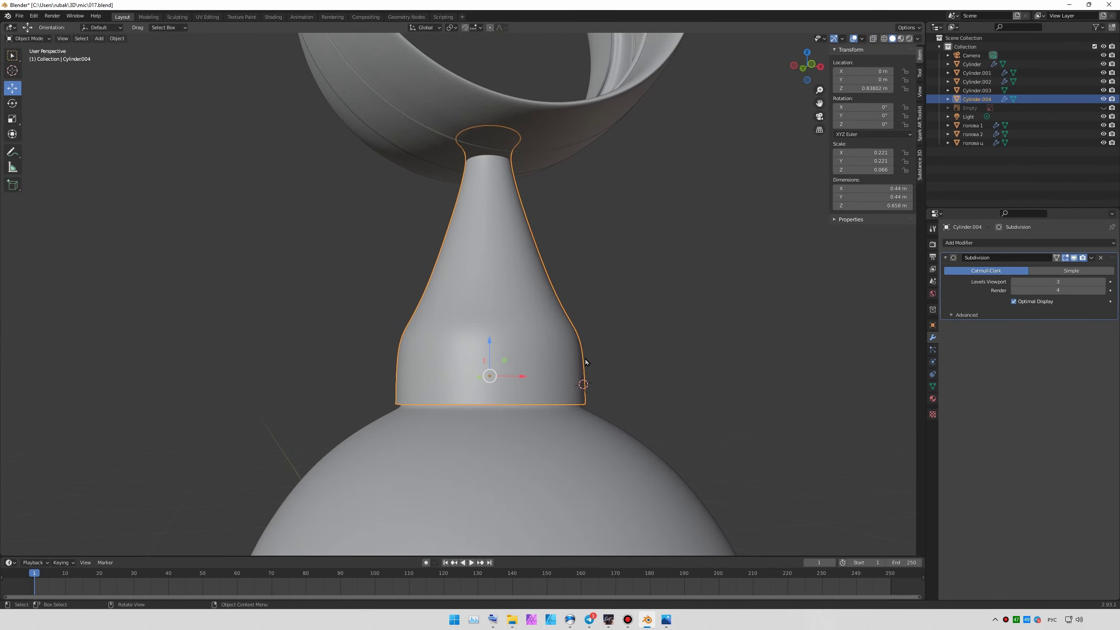
scroll(482, 256, "up", 3)
key("Tab")
left_click(12, 247)
key("KP_1")
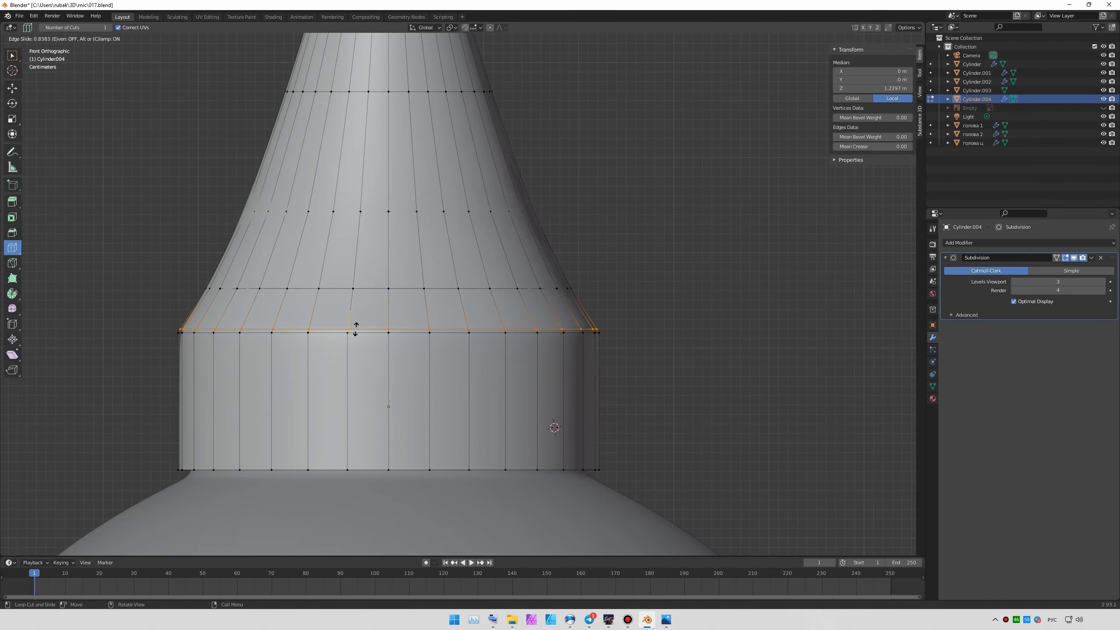
key("Tab")
mouse_move(316, 399)
middle_mouse_down()
mouse_move(677, 315)
mouse_move(590, 252)
middle_mouse_up()
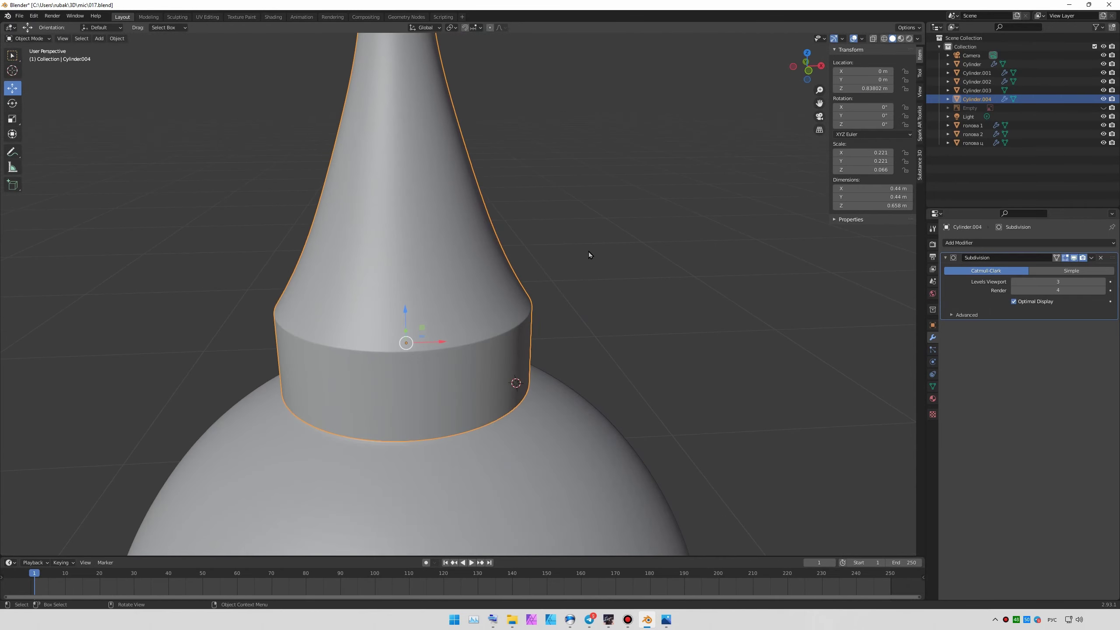
scroll(591, 253, "down", 3)
scroll(593, 310, "up", 4)
middle_click_drag(593, 311, 523, 280)
- Delete the neck's bottom faces to open its base
key("Tab")
scroll(610, 309, "up", 5)
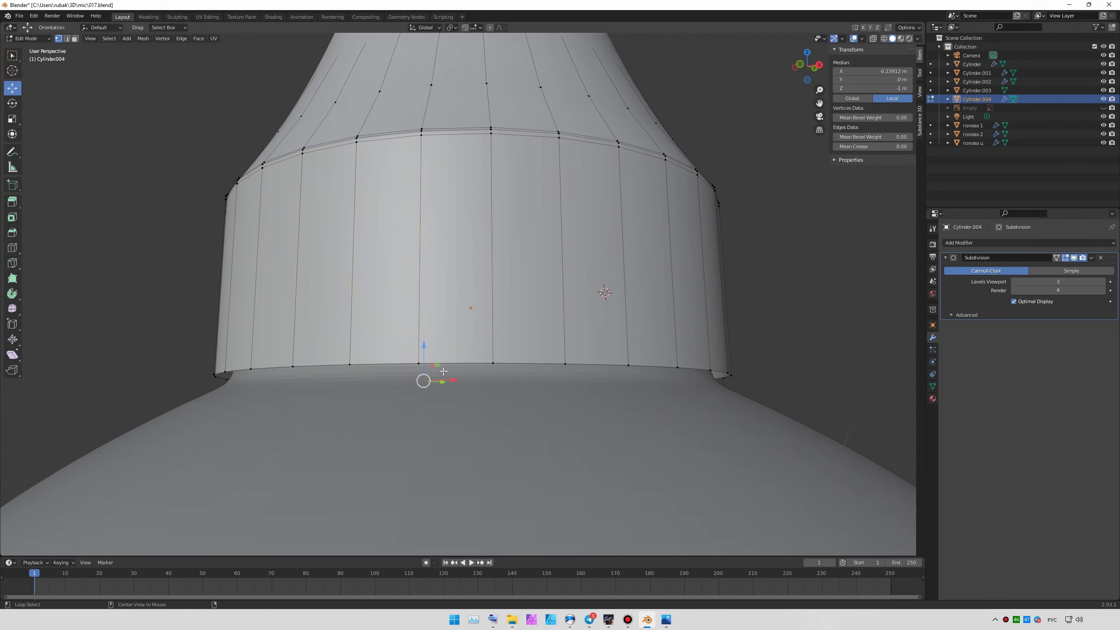
key("alt+z")
scroll(470, 309, "down", 3)
left_click(320, 515)
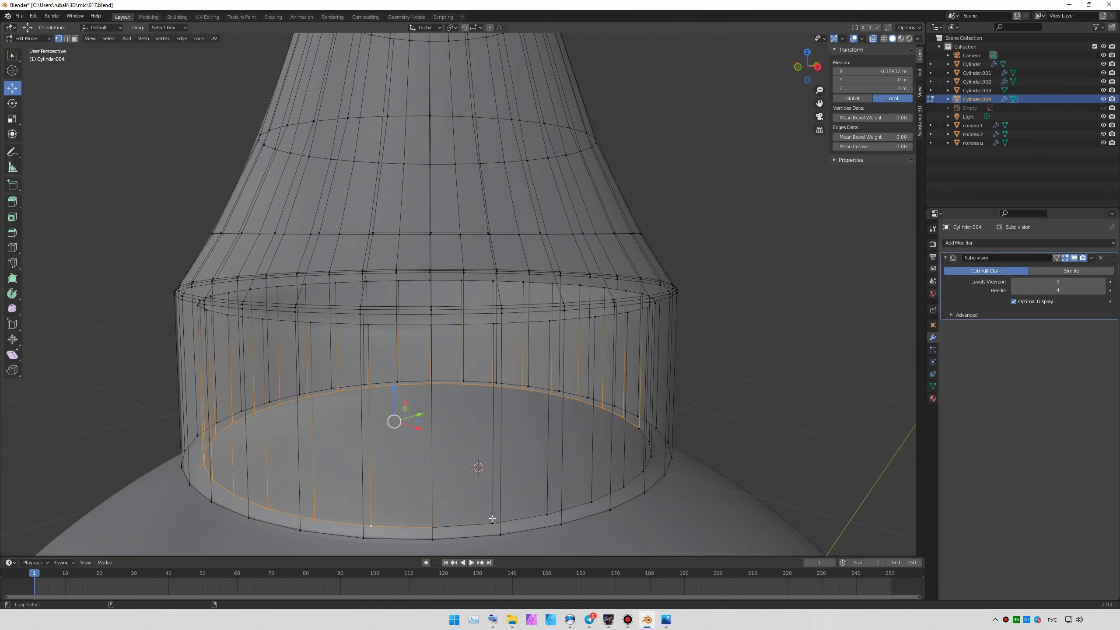
left_click(375, 436)
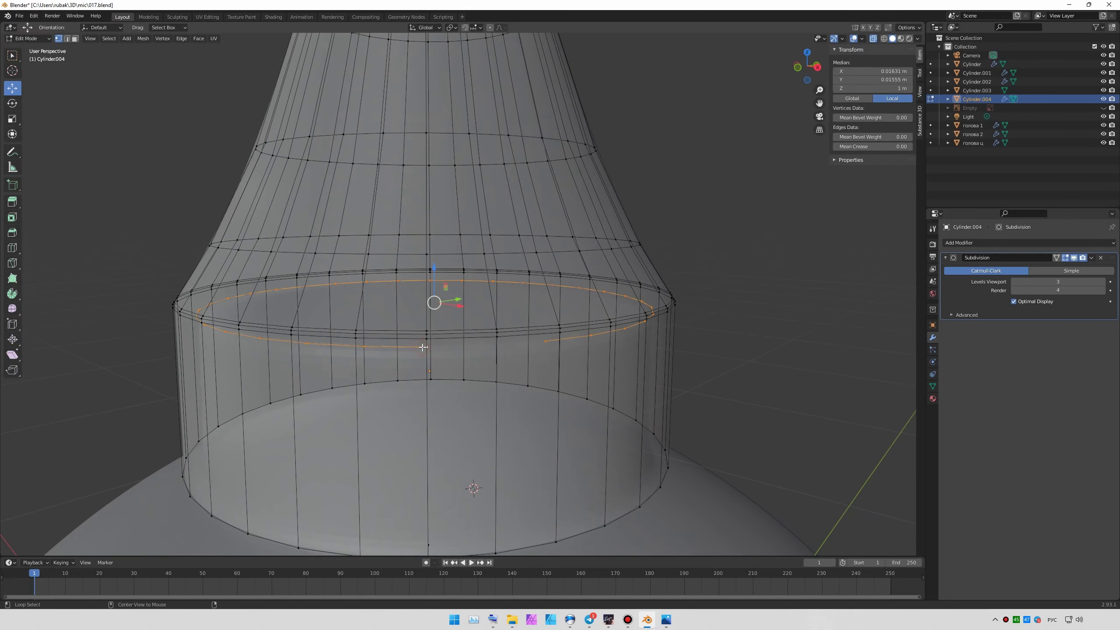
middle_click_drag(375, 436, 456, 359)
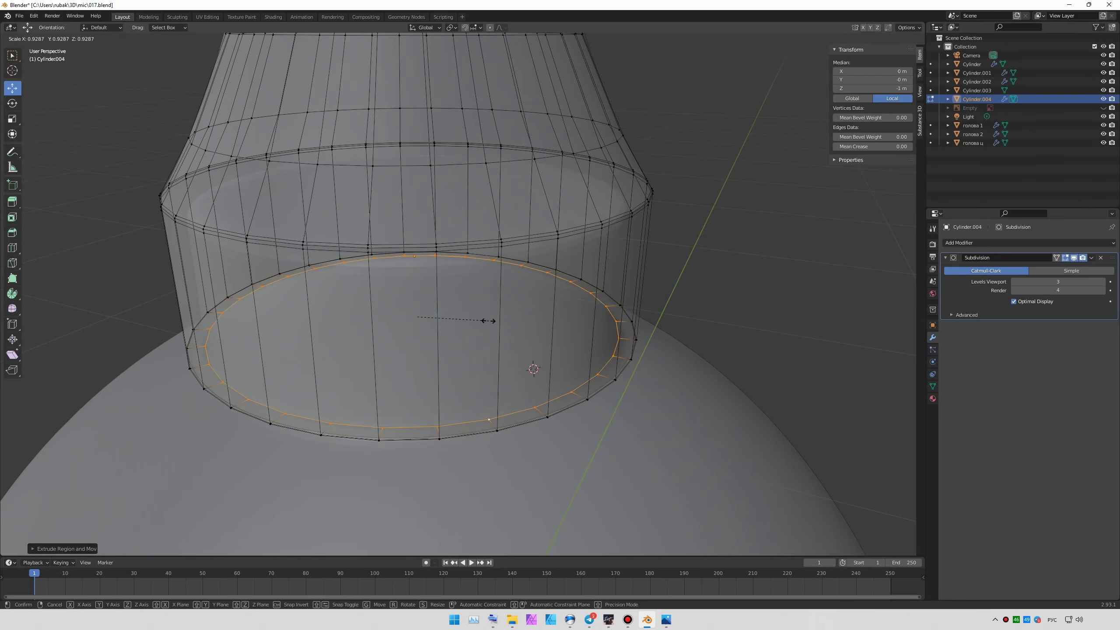
middle_click_drag(368, 344, 55, 256, "alt")
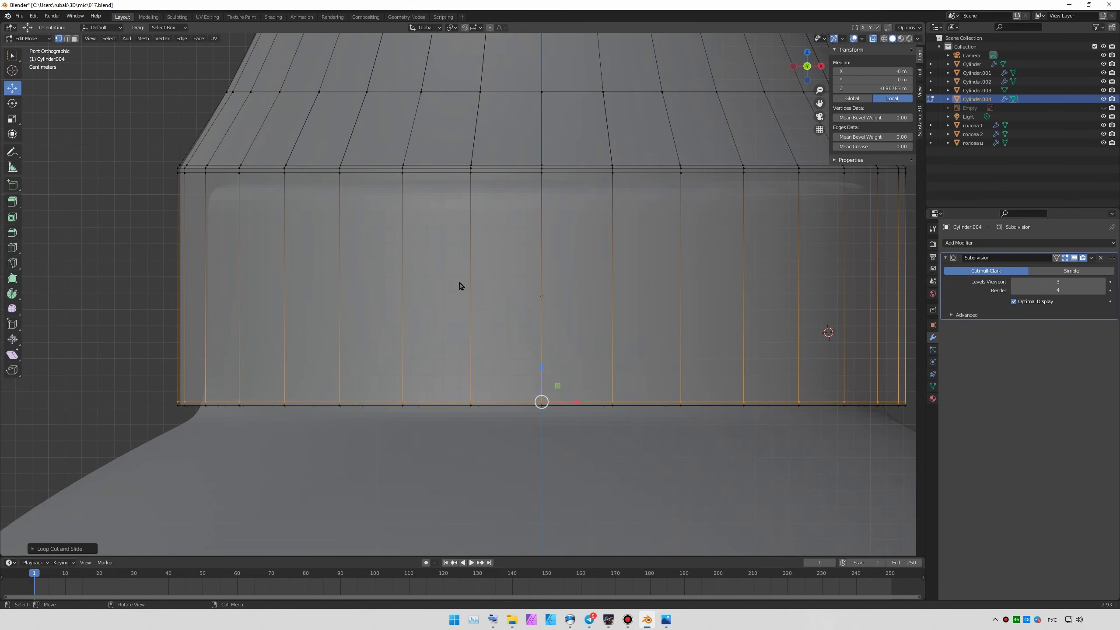
- Select the bottom cap Cylinder.003
key("Tab")
scroll(459, 285, "down", 5)
middle_click_drag(607, 409, 535, 405)
middle_click_drag(643, 426, 587, 351)
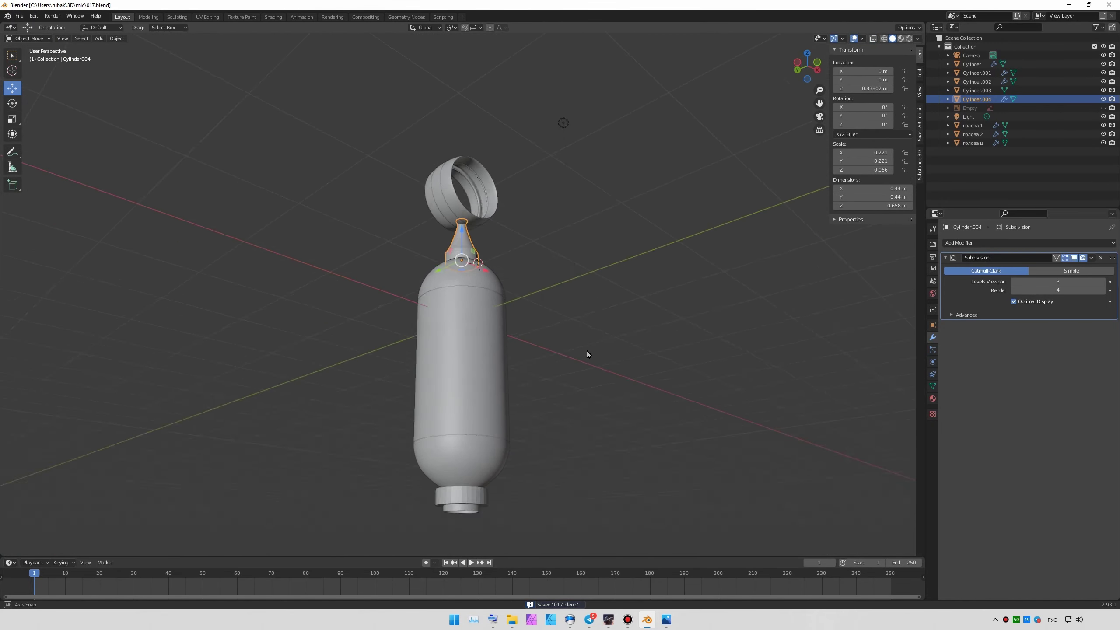
scroll(589, 422, "up", 4)
left_click(596, 397)
scroll(615, 382, "up", 4)
left_click(1009, 243)
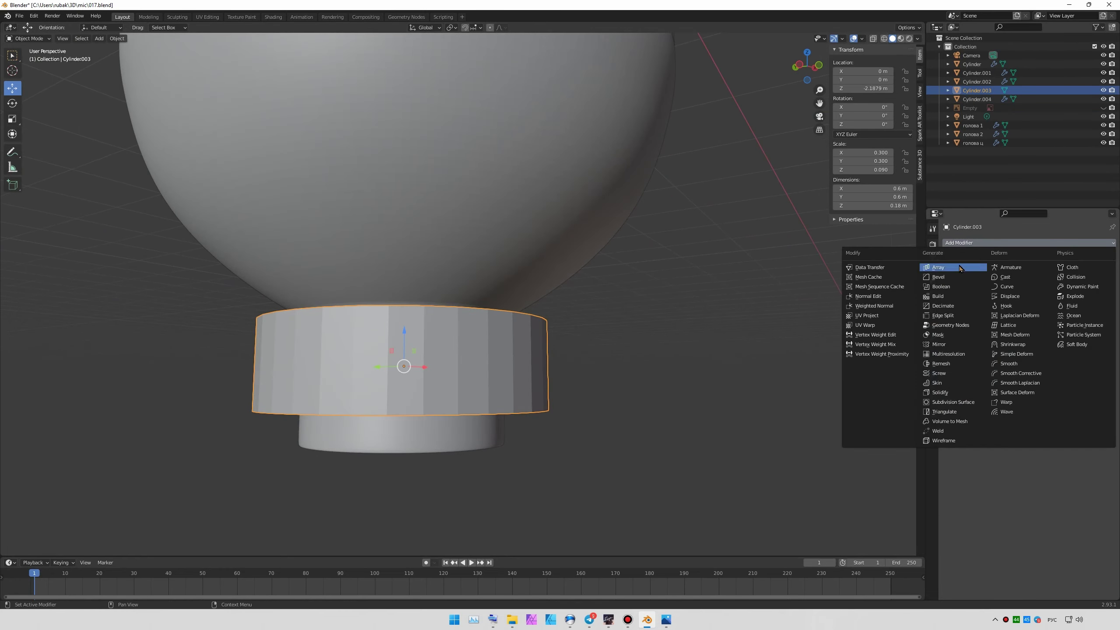
- Add a Bevel modifier with 5 segments to the bottom cap
left_click(938, 276)
middle_click_drag(649, 328, 1076, 300)
triple_click(1104, 303)
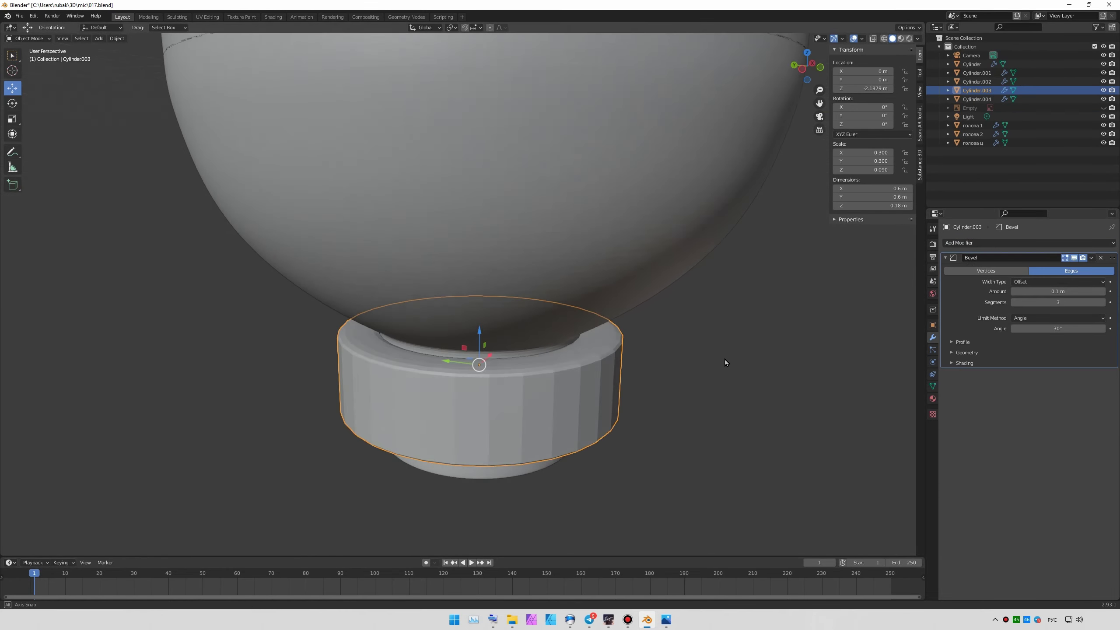
scroll(725, 359, "up", 2)
middle_click_drag(724, 359, 562, 277)
- Add a Subdivision Surface modifier to the bottom cap Cylinder.003
key("Tab")
scroll(712, 327, "down", 4)
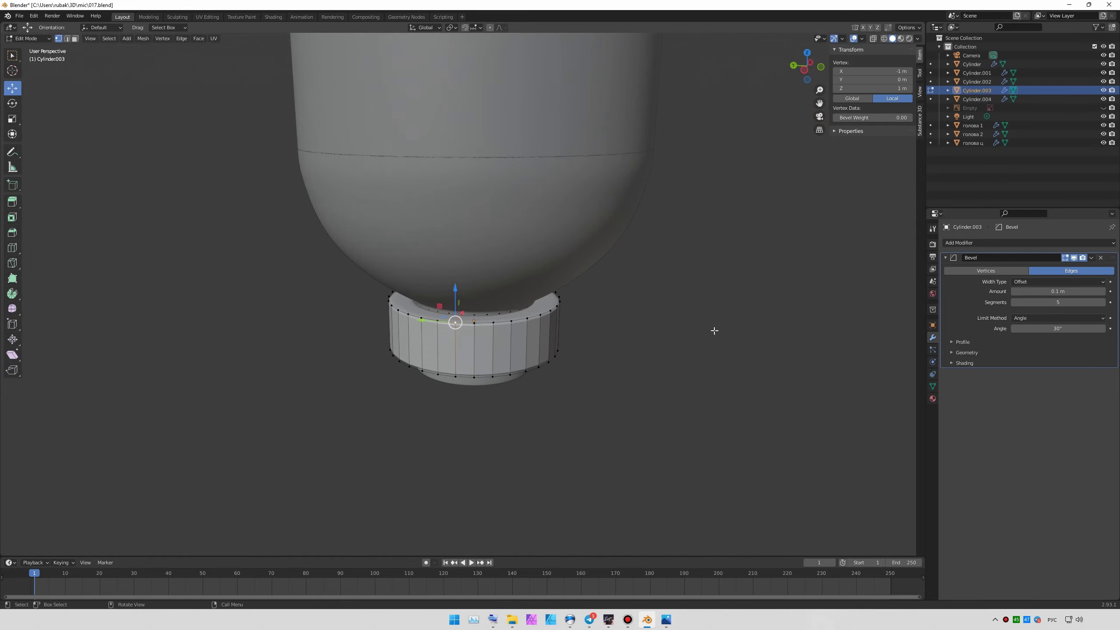
key("ctrl+KP_7")
scroll(585, 269, "up", 4)
middle_click_drag(581, 268, 545, 357)
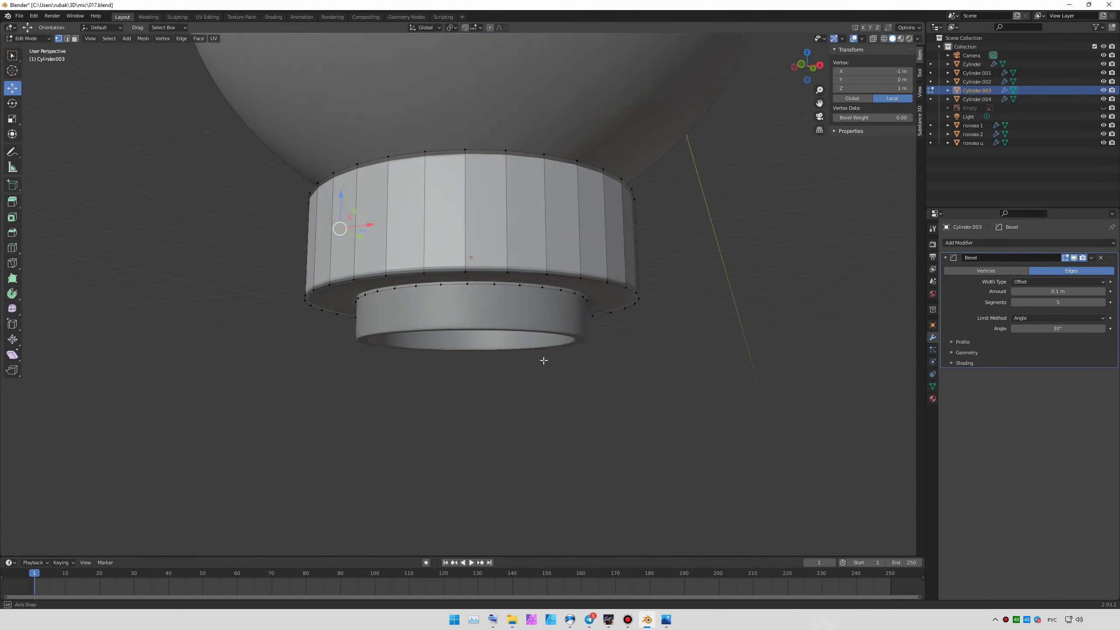
left_click(1028, 243)
left_click(971, 404)
key("Tab")
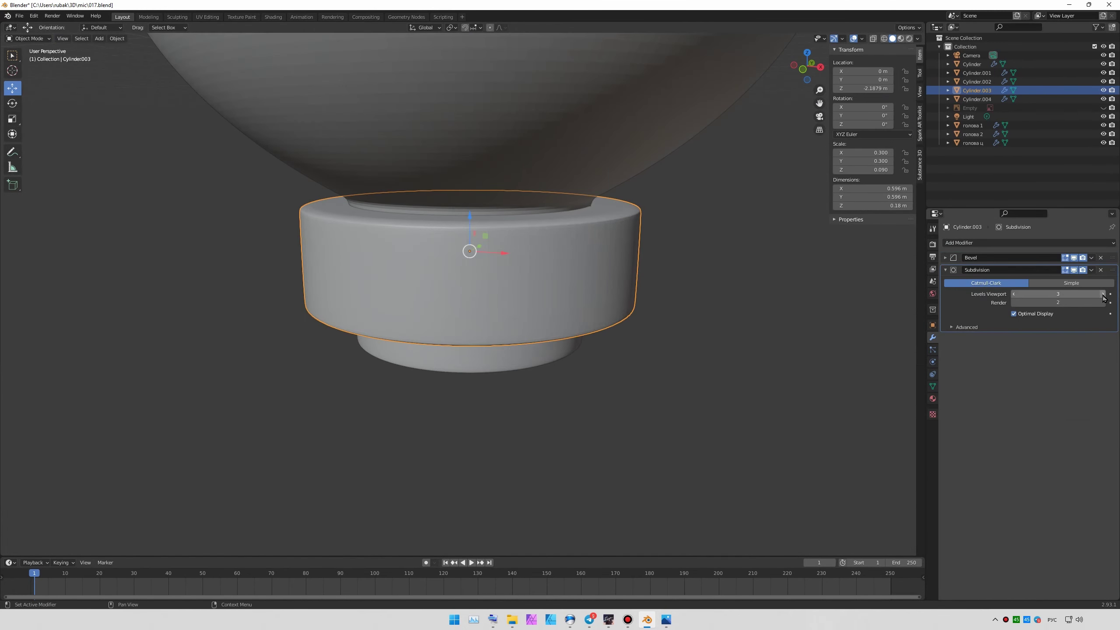
middle_click_drag(722, 317, 463, 251)
- Open the SU-017 microphone photo post on the Soyuz Instagram profile in Chrome
left_click(569, 620)
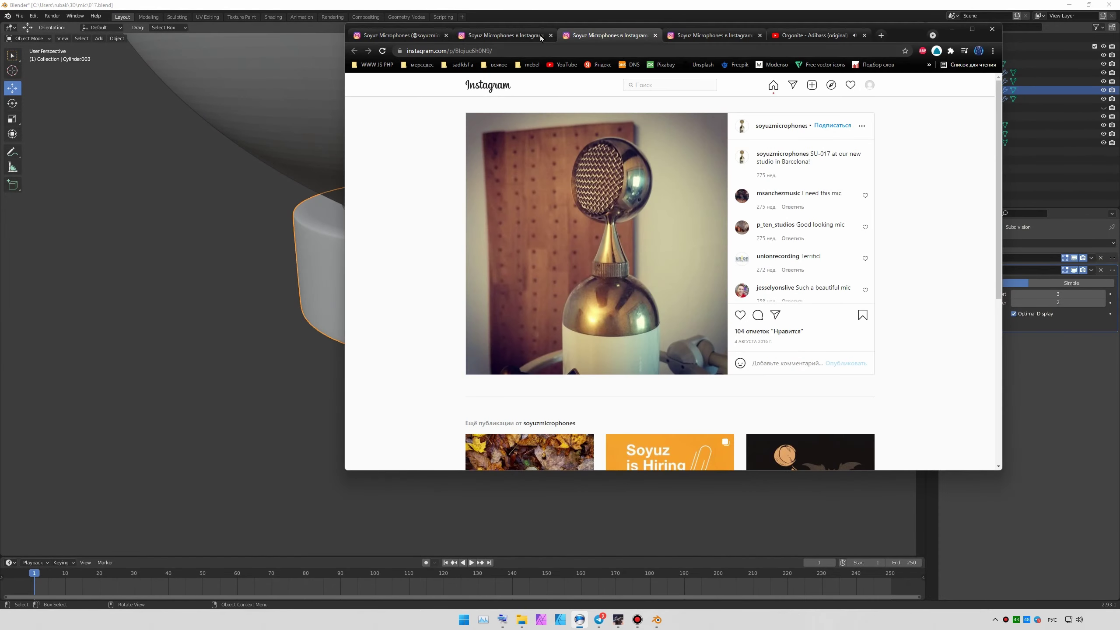
left_click(551, 35)
left_click(411, 35)
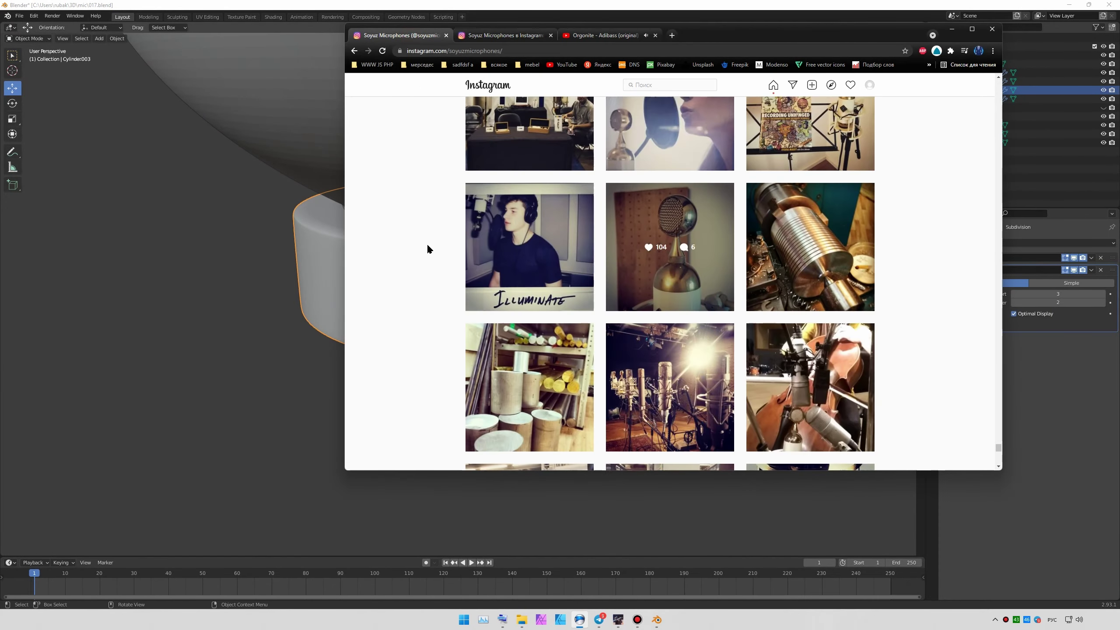
scroll(925, 285, "down", 10)
scroll(918, 282, "down", 5)
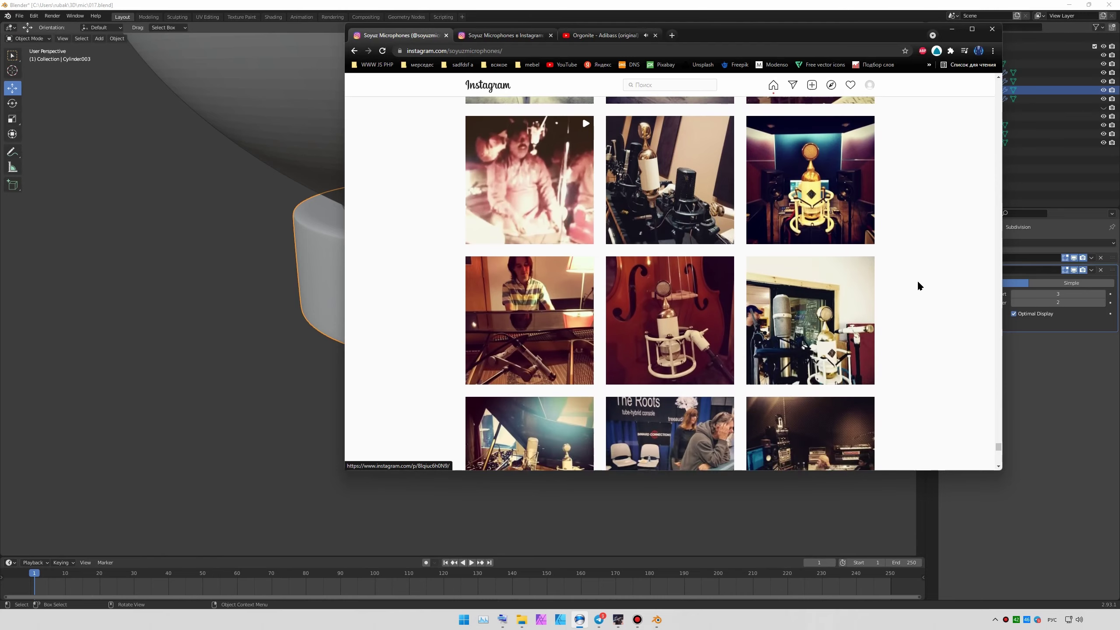
scroll(918, 283, "down", 5)
scroll(918, 282, "down", 5)
scroll(918, 282, "down", 5)
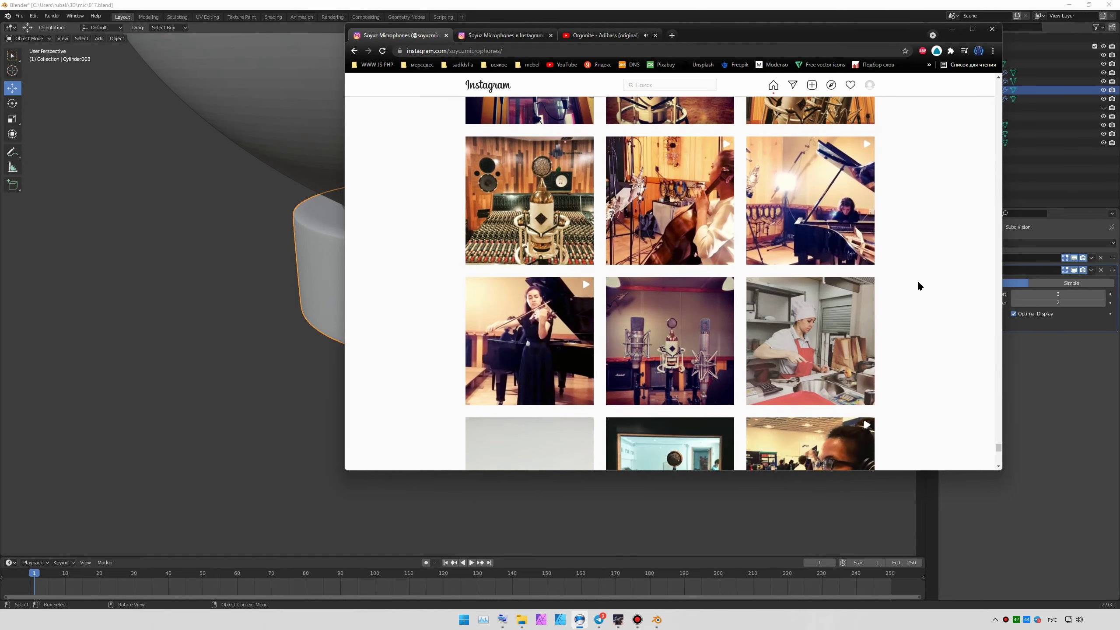
scroll(918, 286, "down", 5)
scroll(918, 286, "down", 5)
scroll(918, 286, "down", 5)
scroll(917, 282, "up", 5)
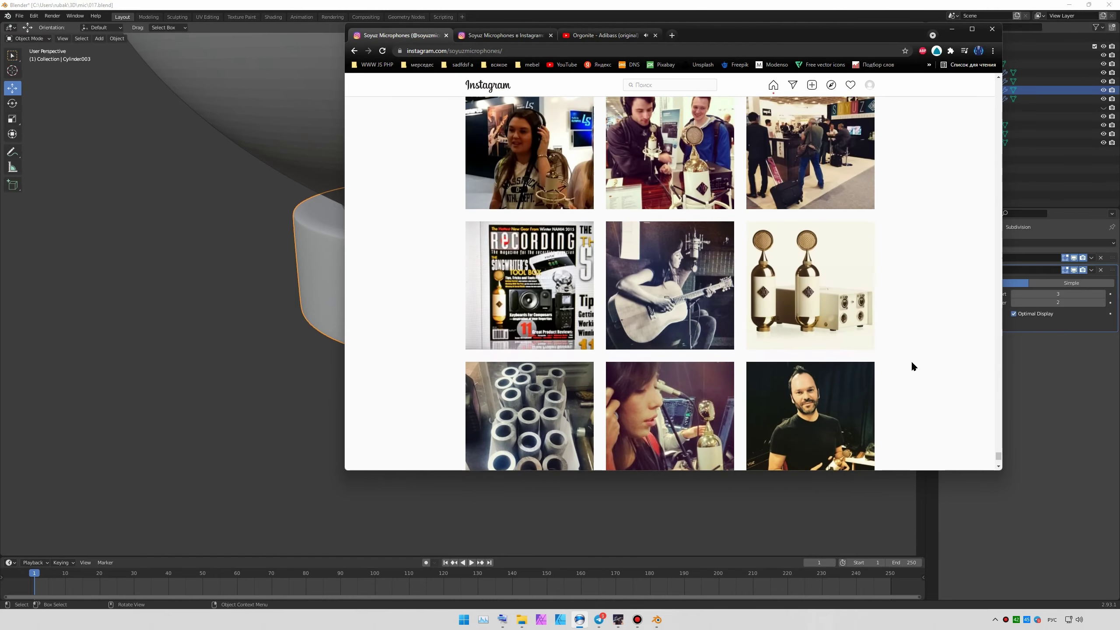
left_click(688, 397)
- Return to Blender and bring up the Add menu over the microphone model
left_click(160, 4)
mouse_move(463, 343)
middle_mouse_down()
mouse_move(209, 298)
mouse_move(439, 336)
middle_mouse_up()
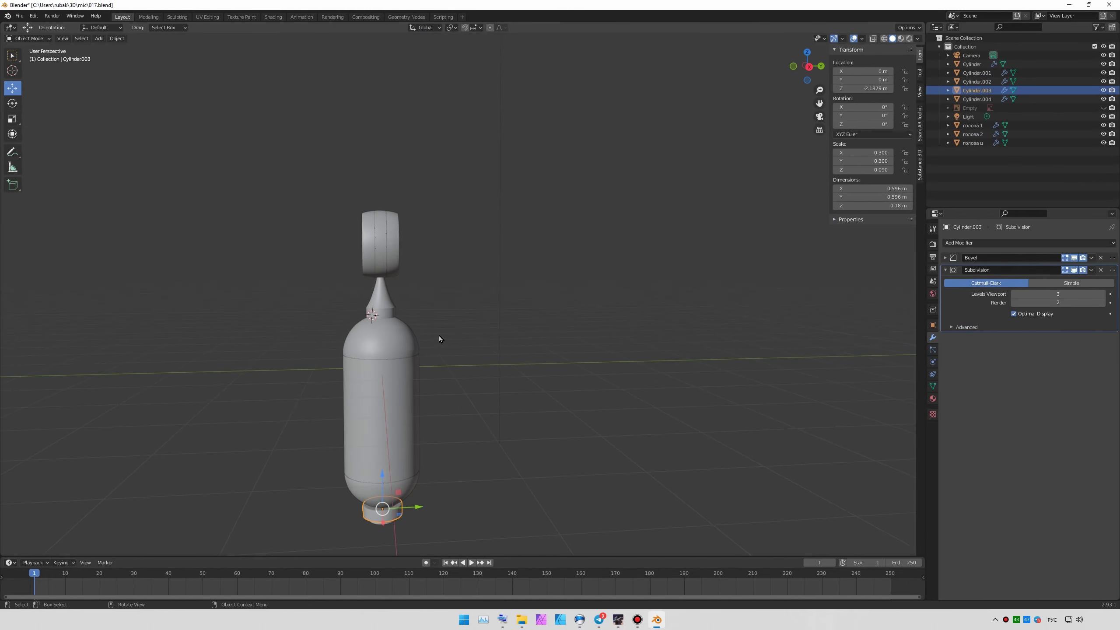
key("alt+Tab")
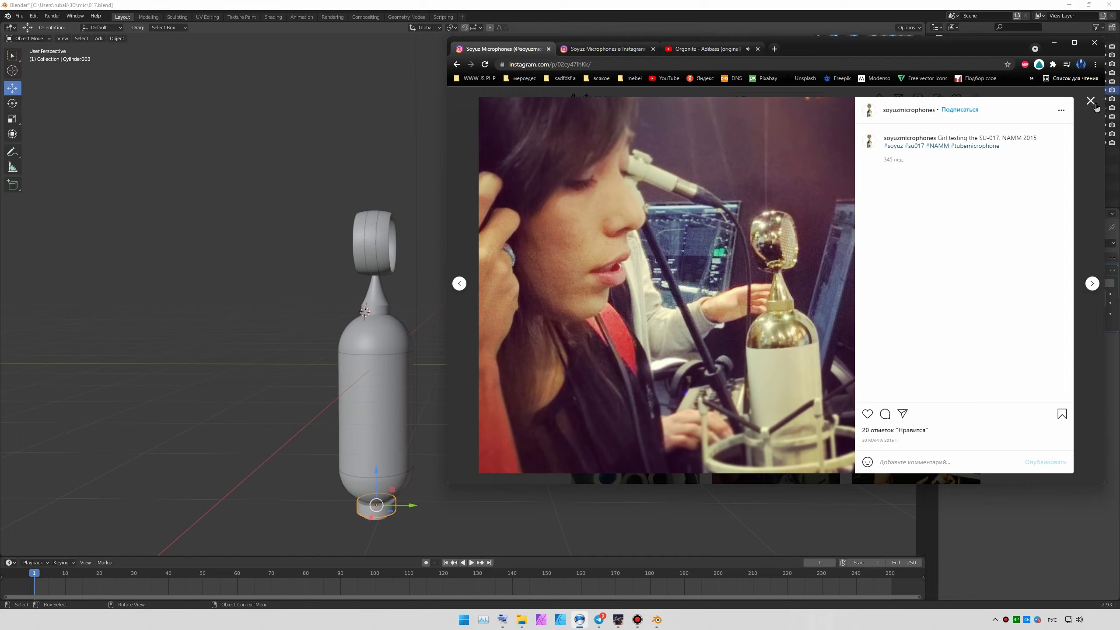
left_click(420, 381)
left_click(99, 38)
- Add a UV sphere, move it up to the microphone head and scale it down
left_click(186, 74)
key("KP_1")
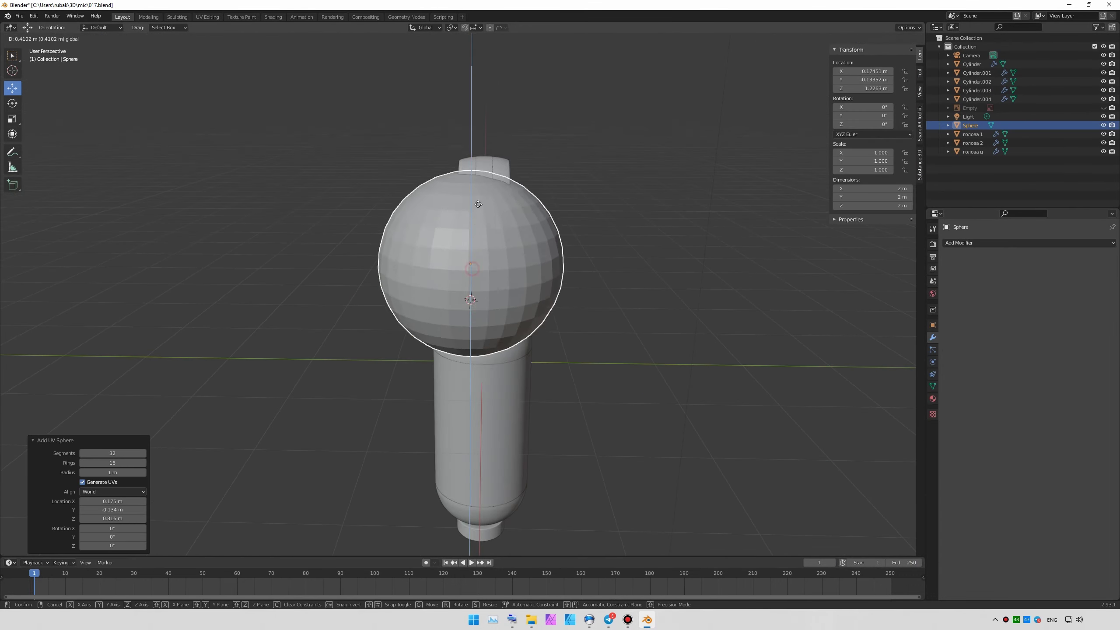
left_click_drag(462, 247, 481, 203)
key("s")
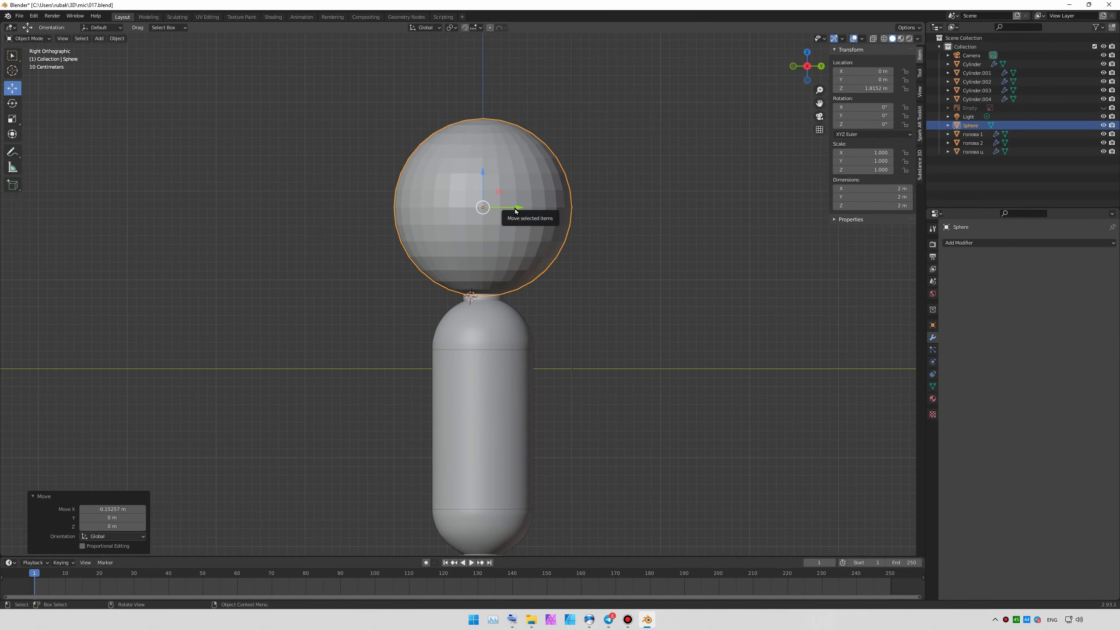
key("KP_3")
scroll(498, 180, "up", 4)
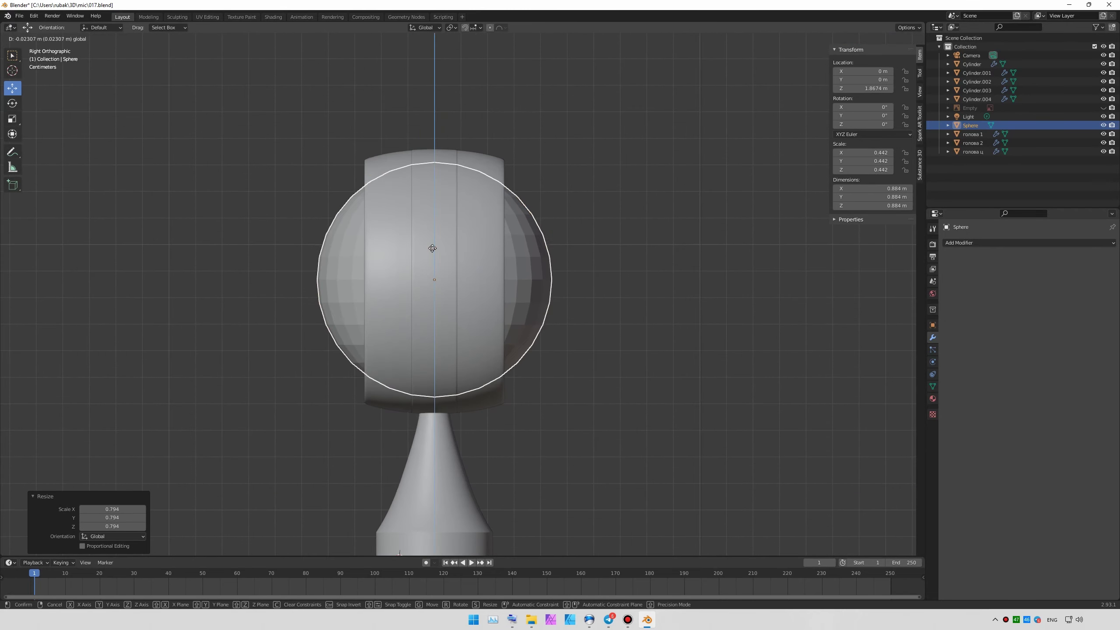
left_click(494, 186)
- In Edit Mode, delete the left half of the sphere's vertices to leave a half sphere
key("Tab")
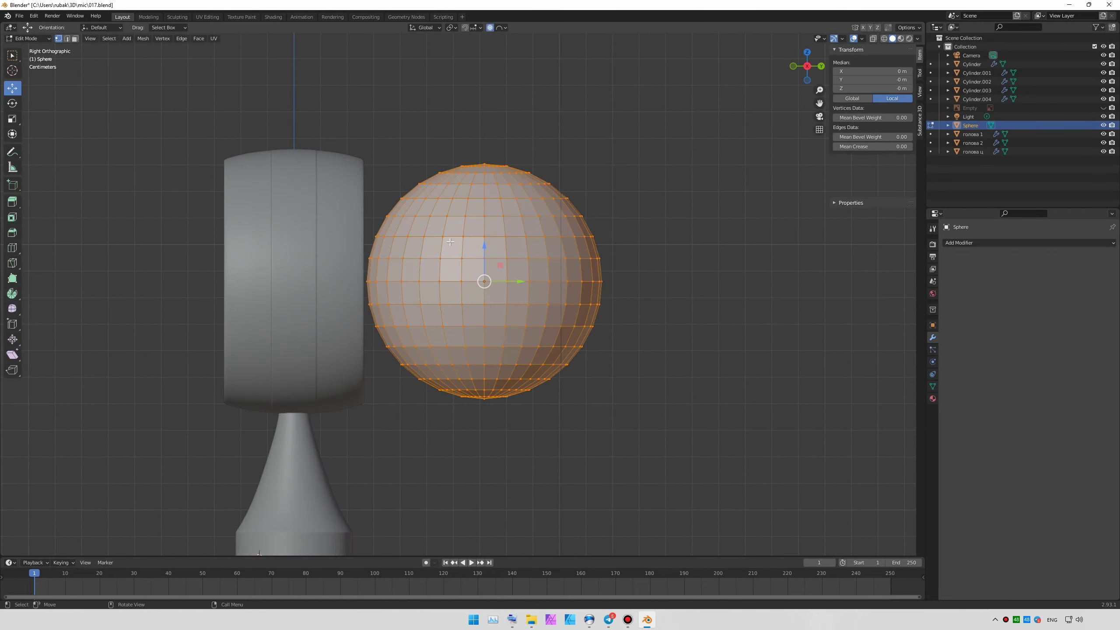
key("alt+a")
scroll(441, 274, "up", 2)
right_click_drag(441, 94, 441, 492, "ctrl")
key("x")
left_click(446, 498)
middle_click_drag(446, 498, 560, 195)
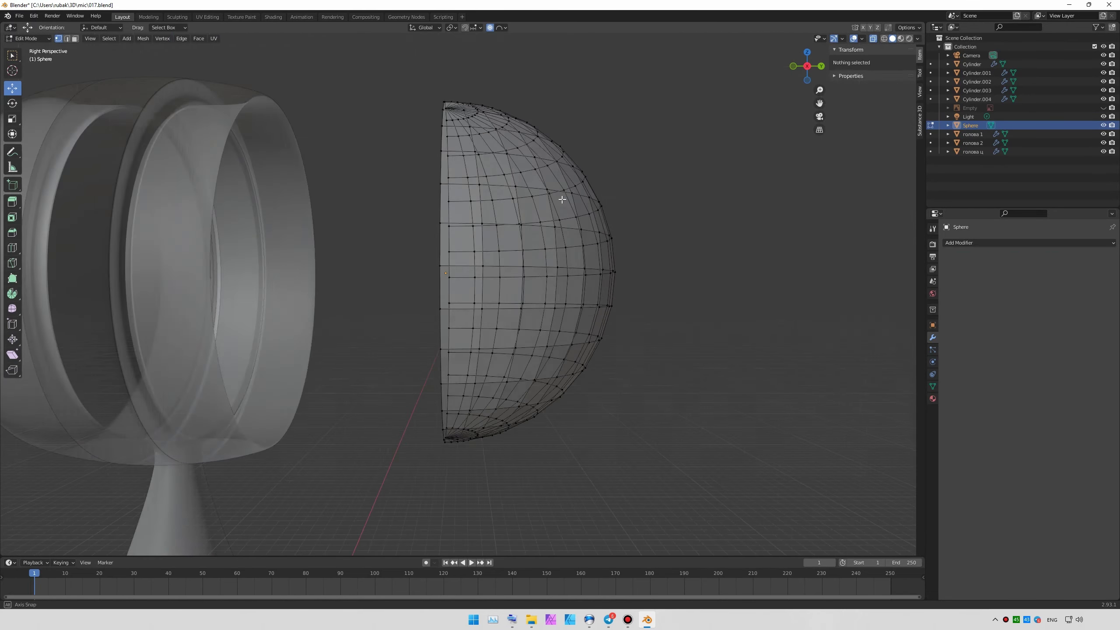
left_click(873, 39)
key("Tab")
scroll(574, 263, "down", 4)
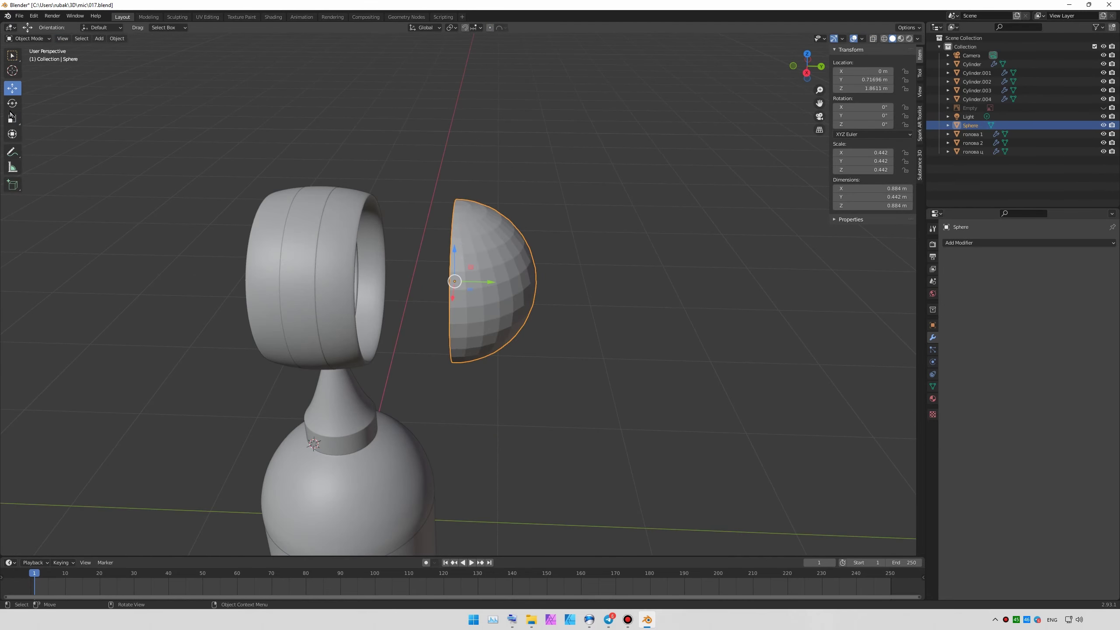
- Flatten the half sphere along Y and slide it into the head ring
key("s")
key("y")
left_click(508, 248)
key("g")
key("y")
mouse_move(486, 247)
middle_mouse_down()
mouse_move(470, 242)
mouse_move(319, 303)
middle_mouse_up()
- Duplicate the dome and rotate the copy 180° for the back of the ring
key("KP_3")
key("KP_1")
scroll(472, 240, "up", 3)
scroll(627, 275, "down", 3)
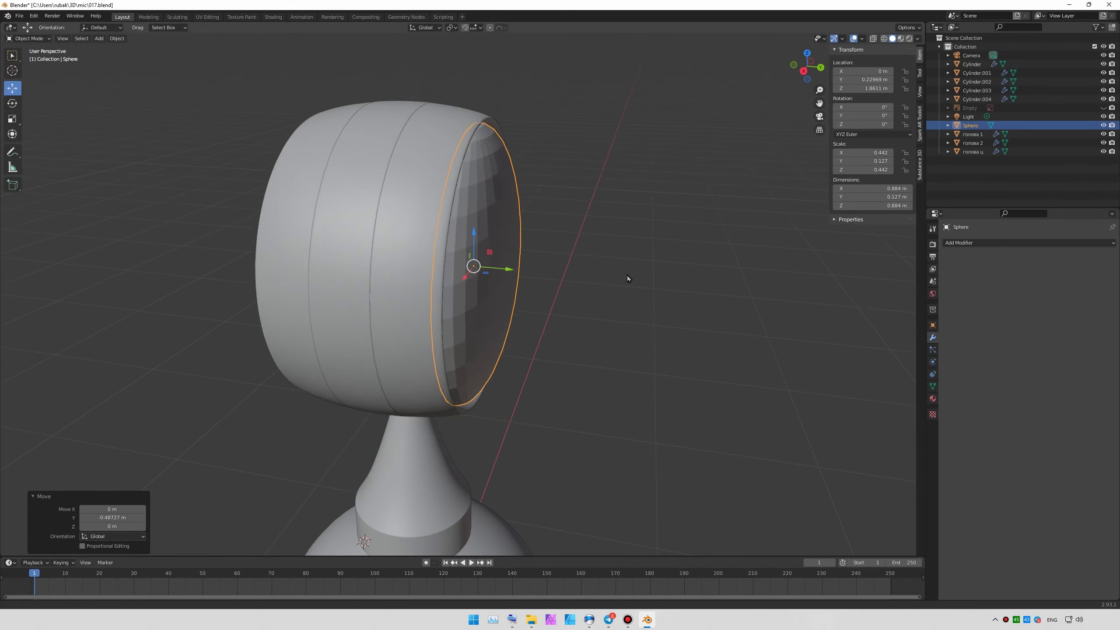
scroll(580, 341, "down", 4)
middle_click_drag(580, 341, 608, 287)
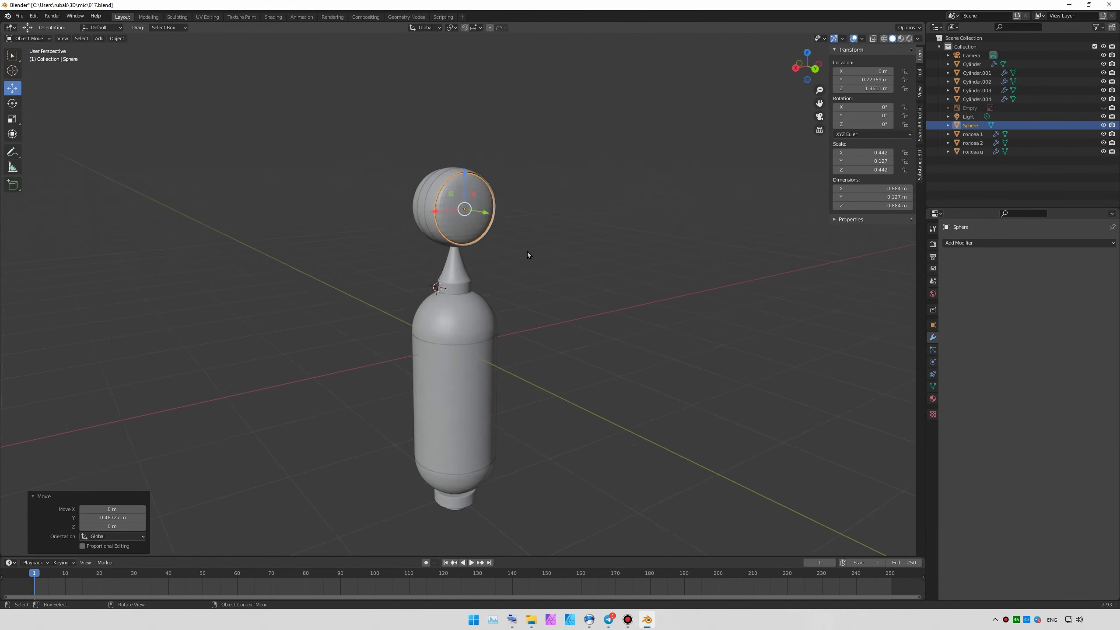
key("KP_Decimal")
type("180")
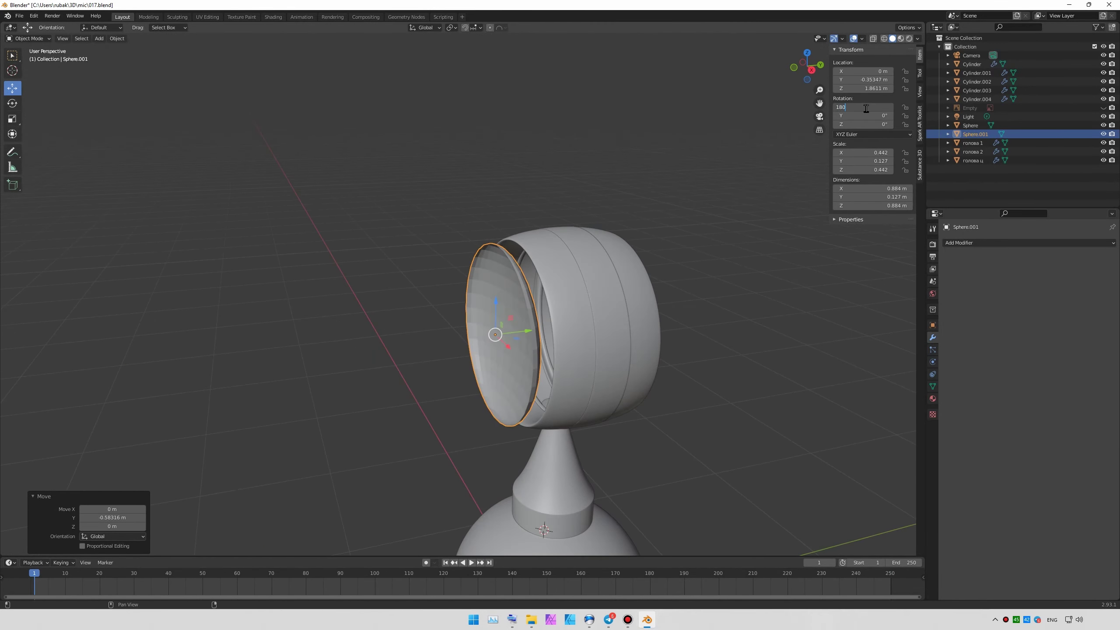
key("Return")
- Enlarge the front grille dome slightly, cancelling and undoing a second scaling attempt
left_click(500, 358)
middle_click_drag(500, 353, 540, 349)
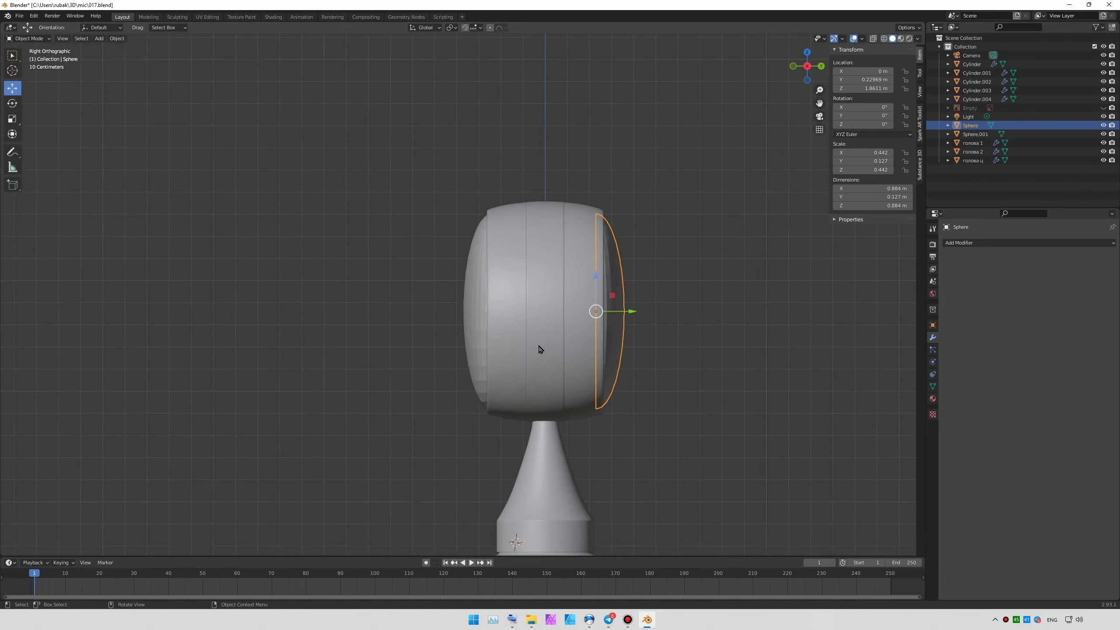
scroll(540, 350, "up", 5)
key("s")
left_click(511, 309)
middle_click_drag(511, 309, 455, 302)
key("s")
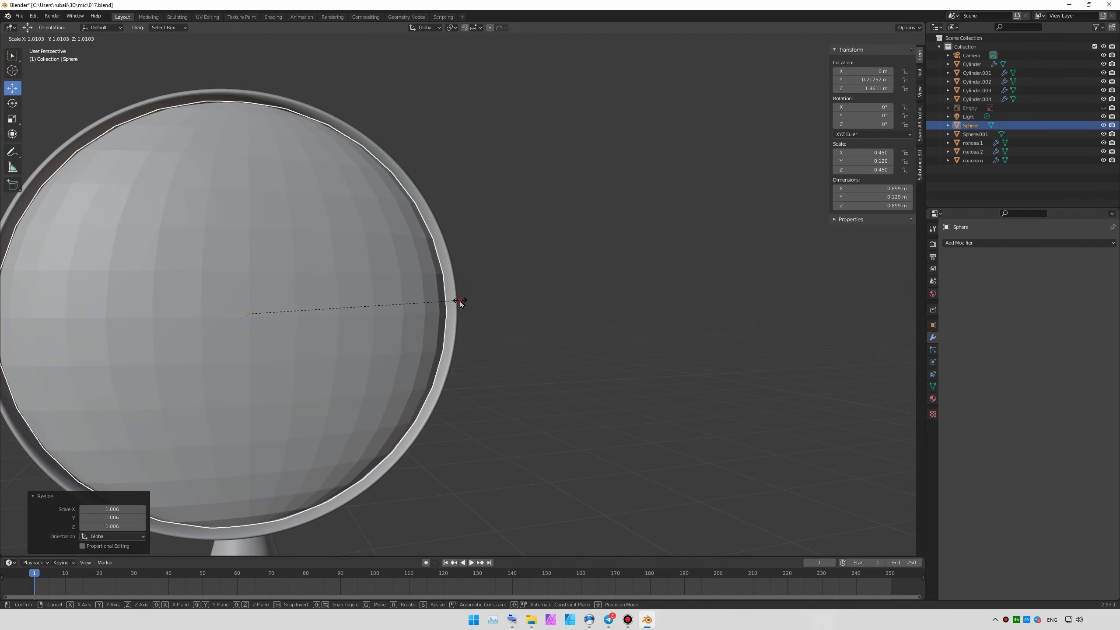
key("Escape")
key("ctrl+z")
key("ctrl+z")
key("ctrl+z")
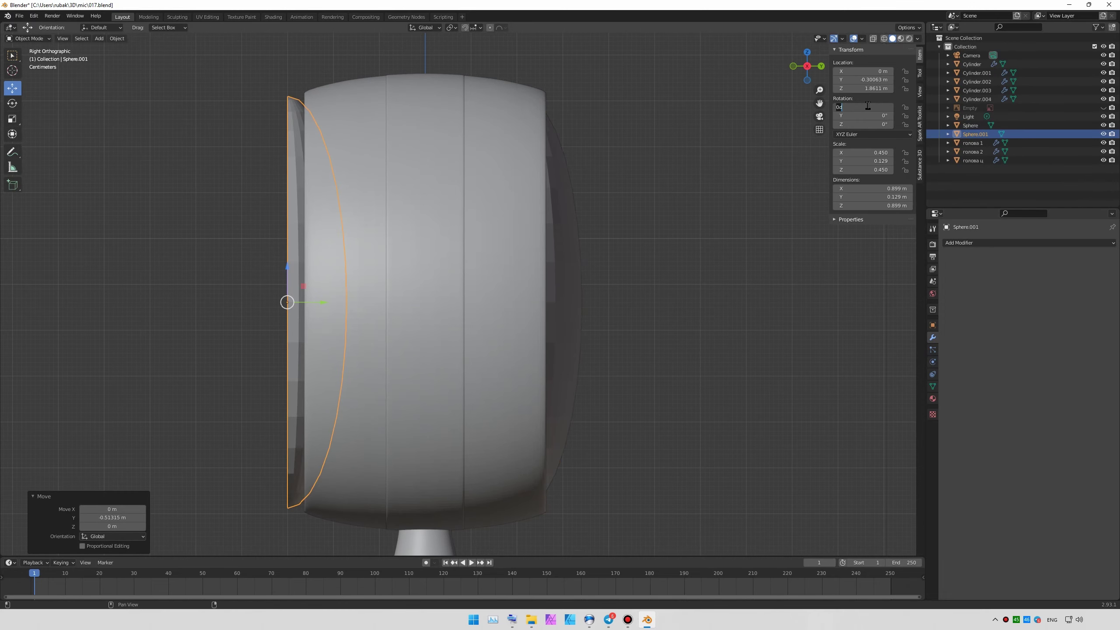
key("Escape")
key("ctrl+z")
- Commit the dome's new Y position and save the blend file
key("Return")
mouse_move(552, 362)
middle_mouse_down()
mouse_move(580, 384)
mouse_move(614, 339)
middle_mouse_up()
scroll(645, 373, "down", 4)
scroll(474, 278, "up", 2)
key("ctrl+s")
- Assign the existing Material to the body cylinder and lower its Roughness to 0.1
left_click(474, 278)
scroll(474, 278, "up", 2)
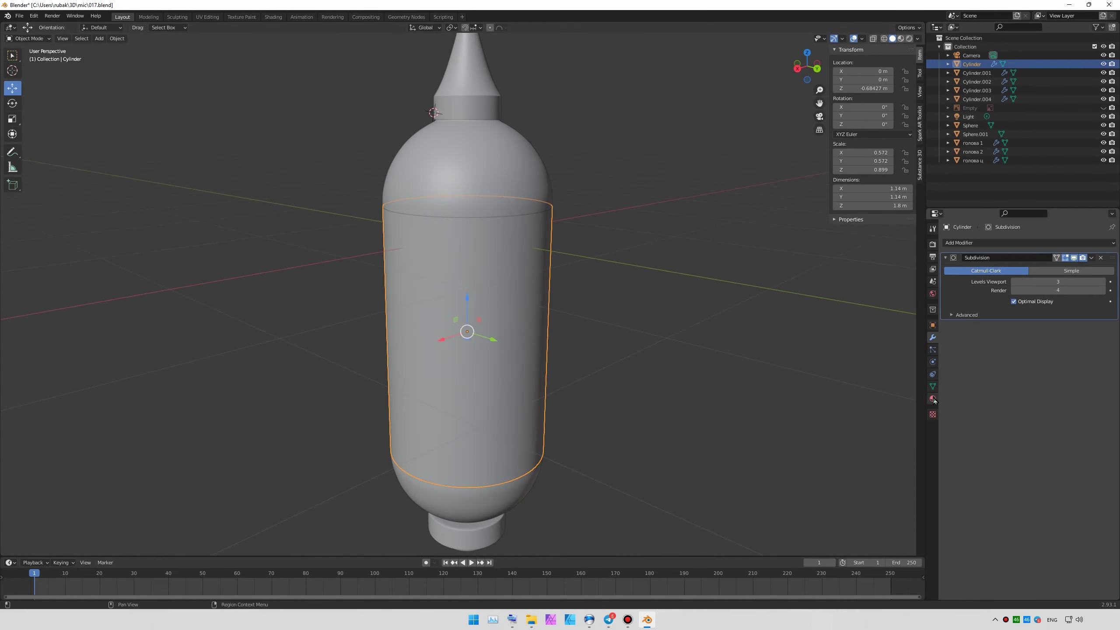
left_click(933, 399)
left_click(963, 294)
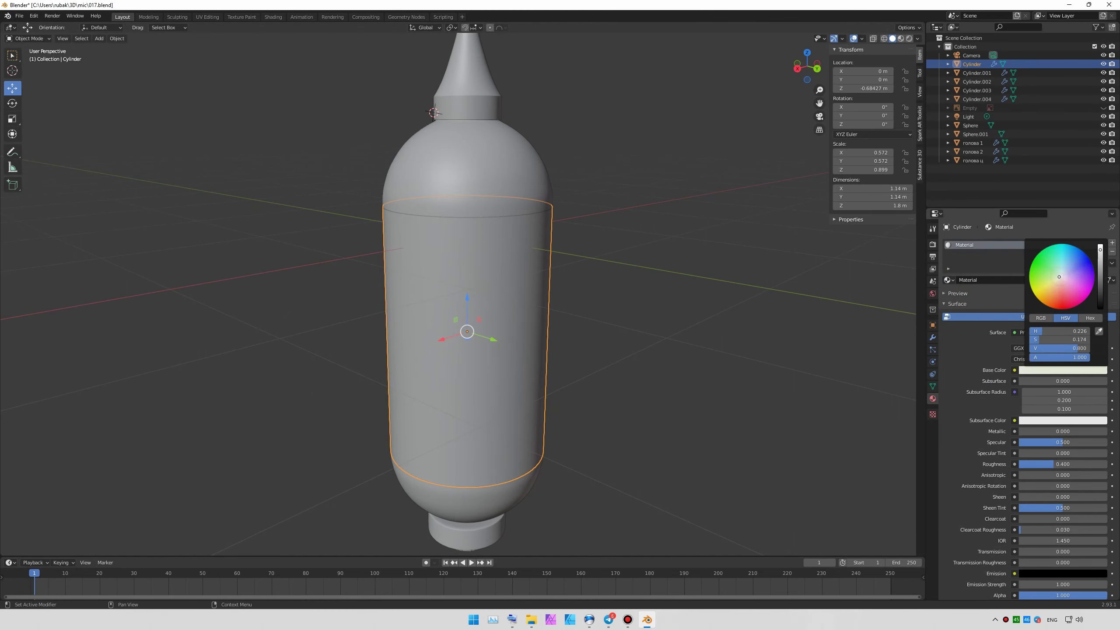
left_click(958, 293)
left_click_drag(1062, 541, 1037, 540)
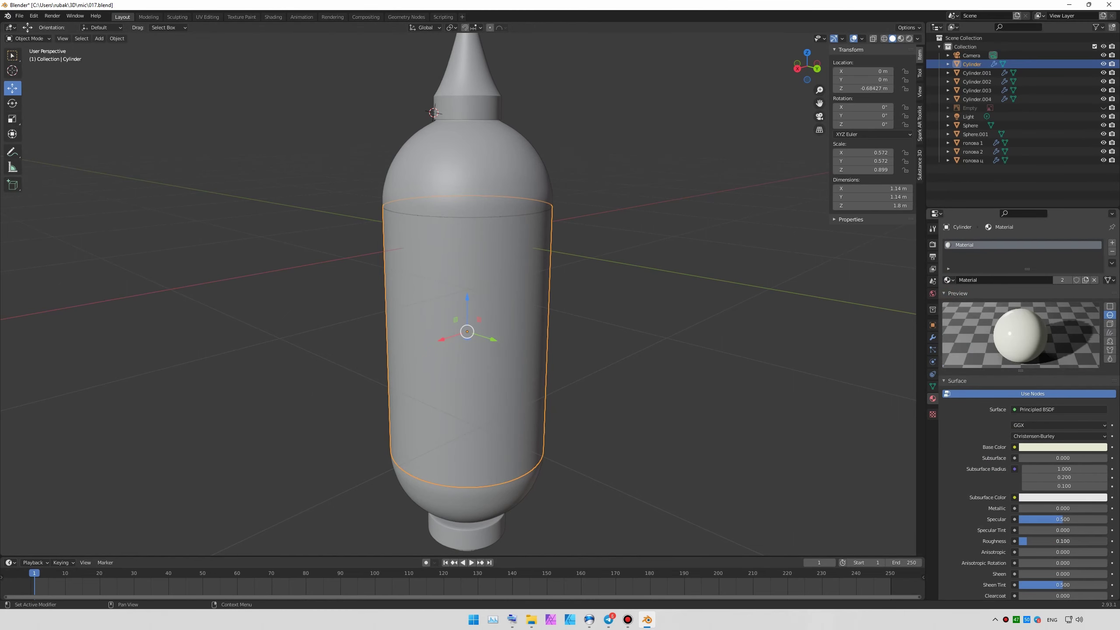
scroll(656, 386, "down", 2)
- Give the body a pale greenish viewport colour, then select the upper dome and enter Shading
middle_click_drag(656, 386, 725, 375, "shift")
scroll(1058, 397, "down", 10)
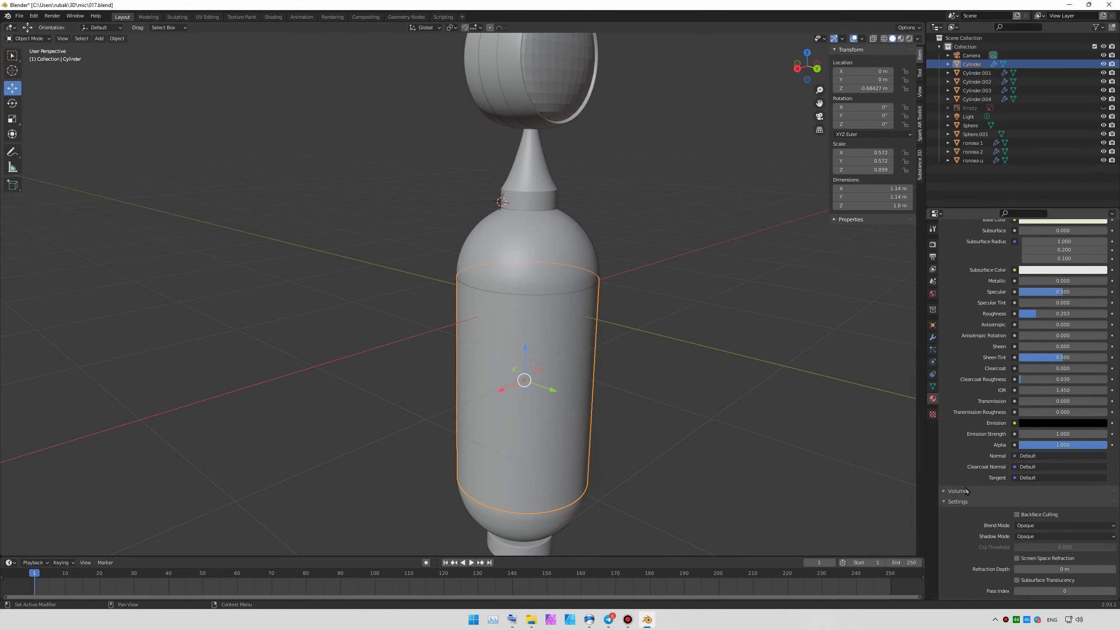
left_click(1059, 562)
left_click(1056, 498)
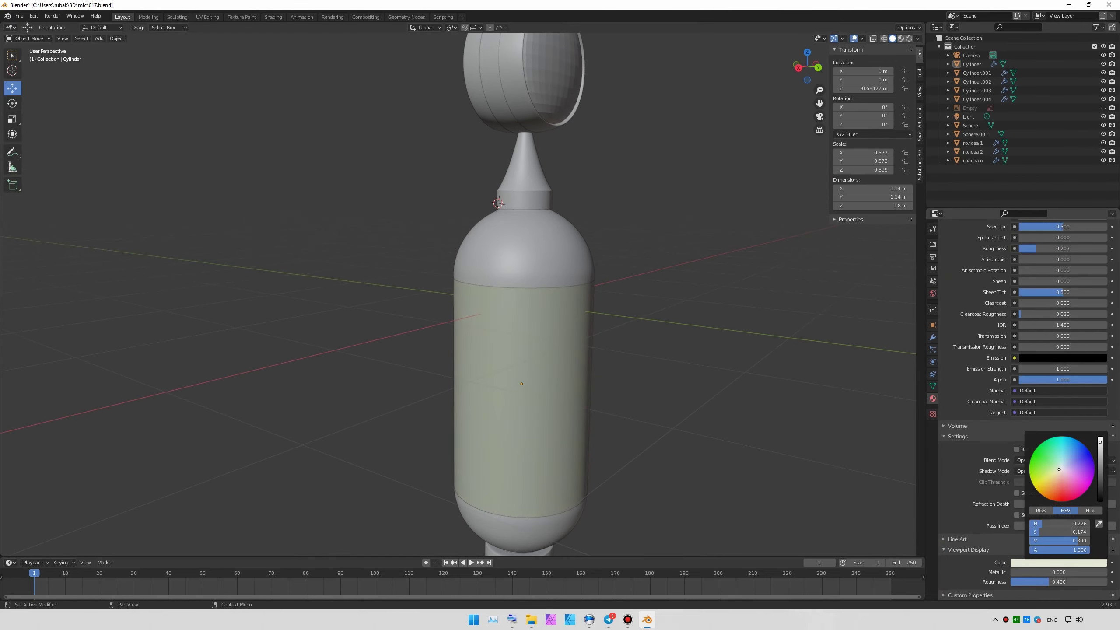
left_click(524, 247)
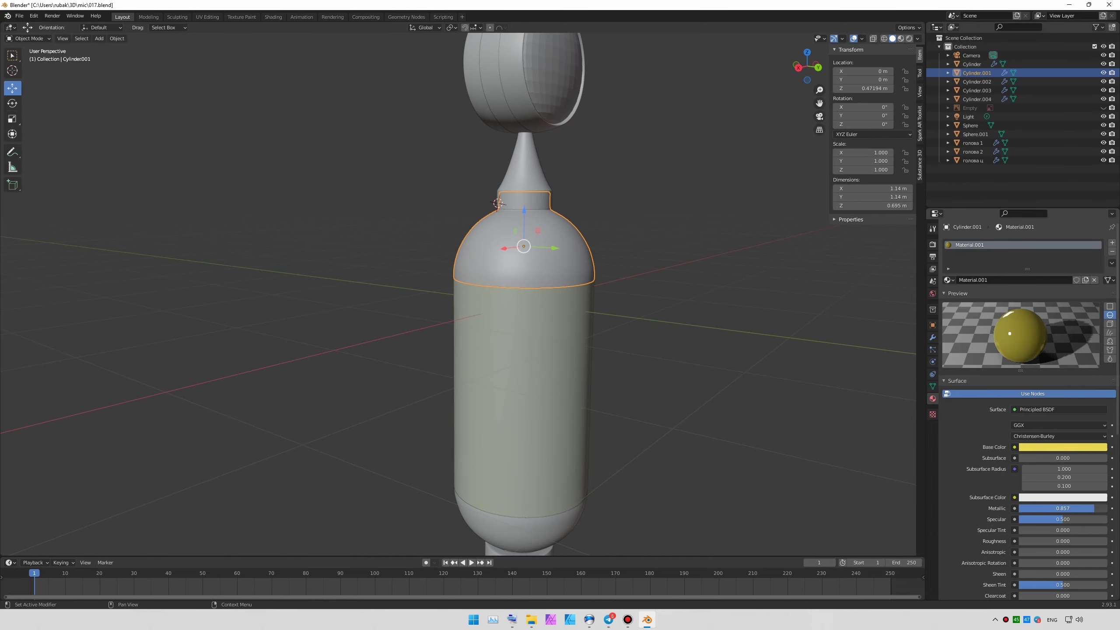
left_click(273, 18)
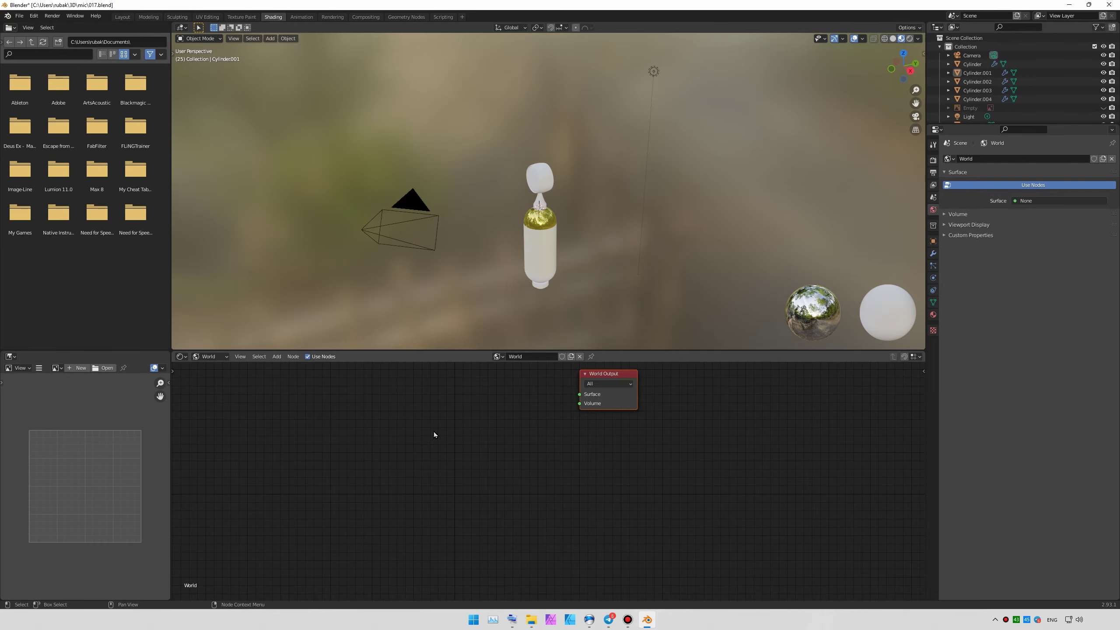
- Load alt_lounge_4k.exr as the world environment texture and view the microphone back in Layout
left_click(260, 357)
left_click(484, 418)
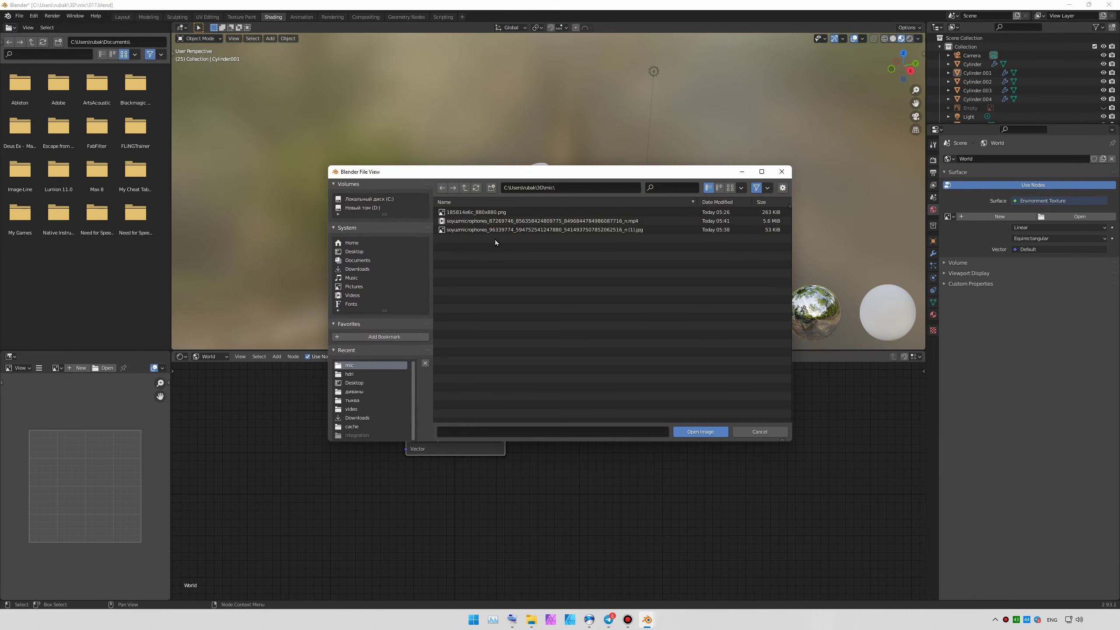
double_click(479, 214)
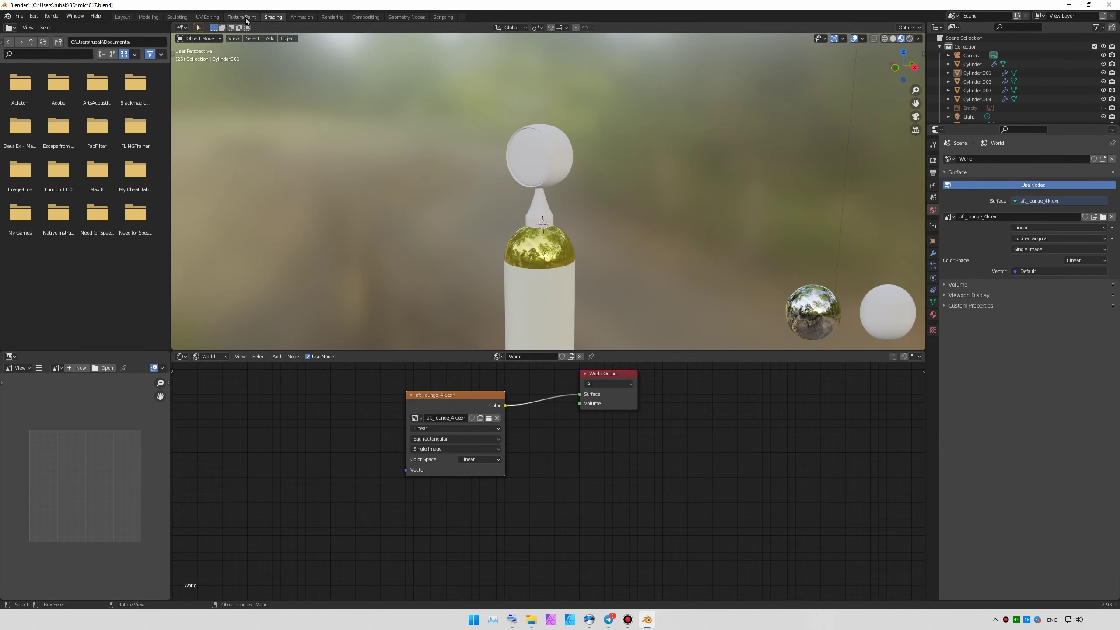
left_click(122, 16)
middle_click_drag(685, 273, 1050, 406)
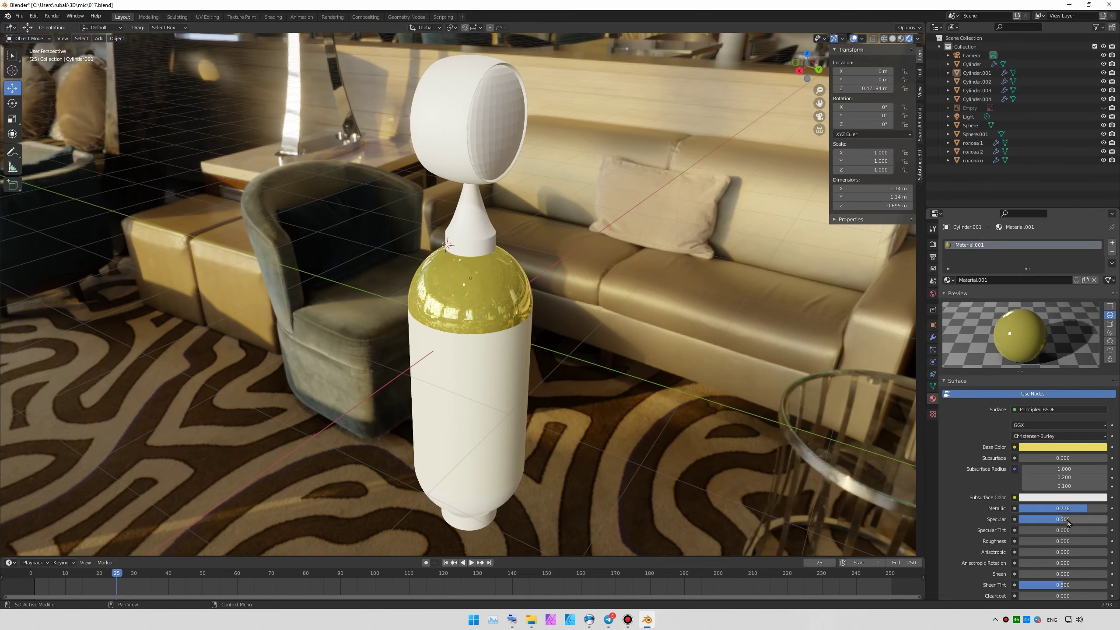
- Set Material.001's viewport colour to yellow and select the head ring
scroll(1052, 536, "down", 1)
left_click_drag(1053, 525, 1059, 524)
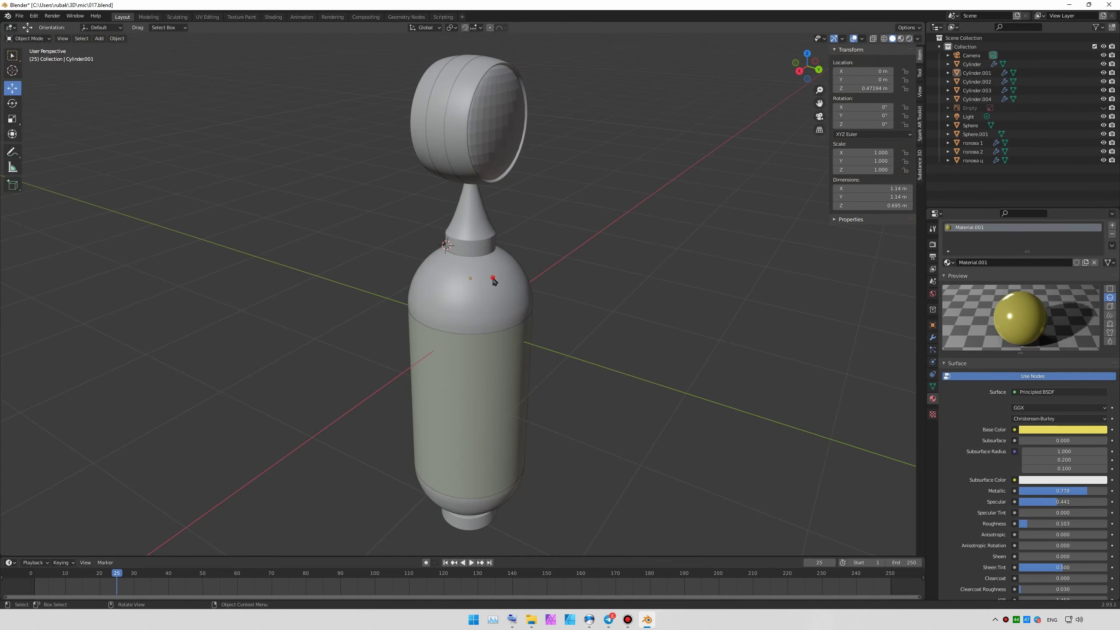
scroll(1036, 494, "down", 15)
left_click(1041, 563)
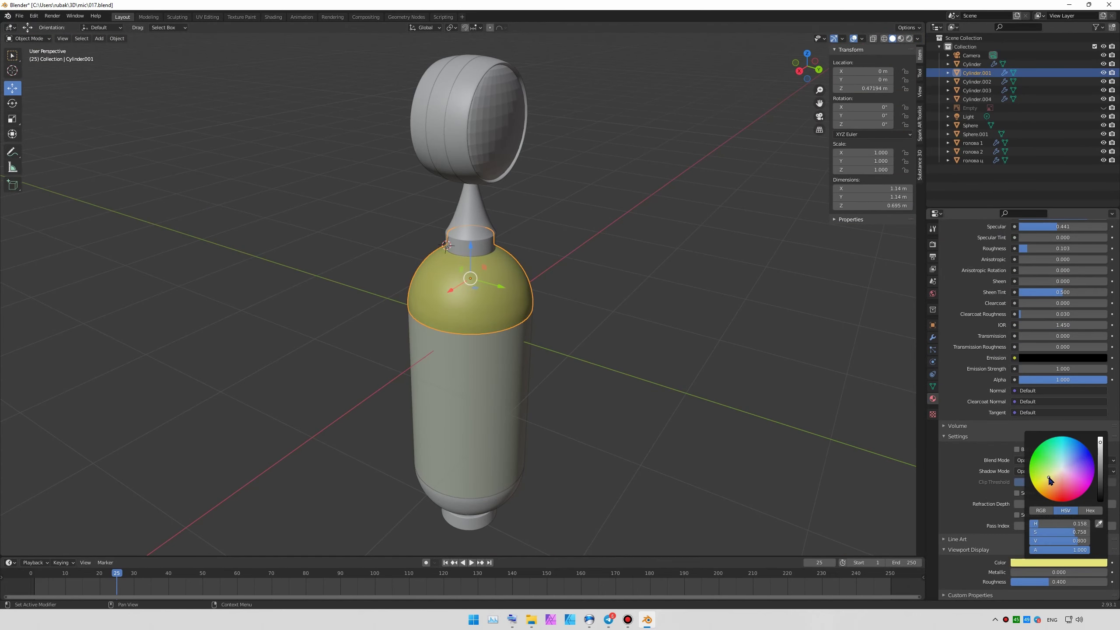
left_click(441, 110)
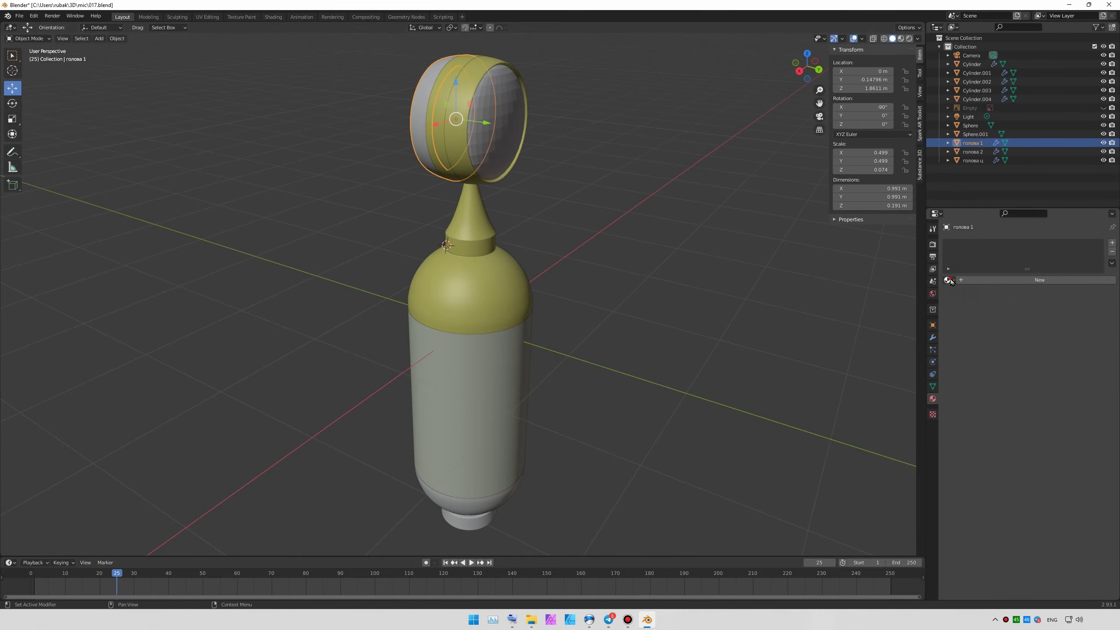
middle_click_drag(617, 398, 575, 413)
- Assign the yellow Material.001 to the base cylinder and preview it under rendered lighting
left_click(525, 446)
left_click(947, 279)
left_click(970, 295)
middle_click_drag(639, 379, 670, 370, "alt")
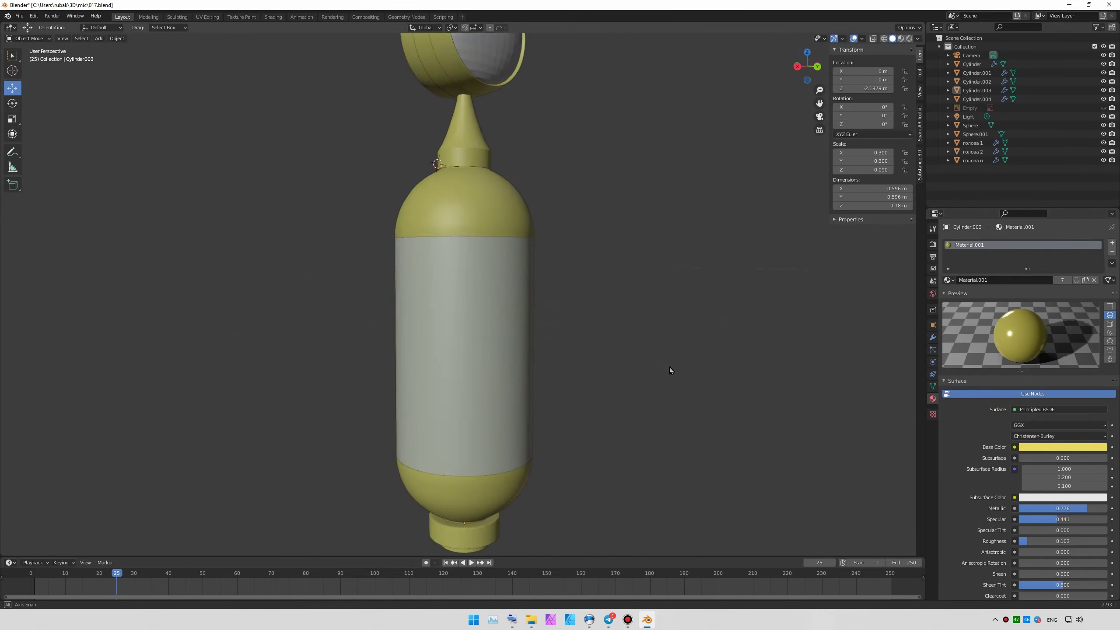
scroll(670, 370, "down", 1)
left_click(909, 39)
mouse_move(706, 308)
middle_mouse_down()
mouse_move(659, 264)
mouse_move(666, 317)
middle_mouse_up()
left_click(892, 39)
- Review the Render and Output Properties settings
left_click(933, 244)
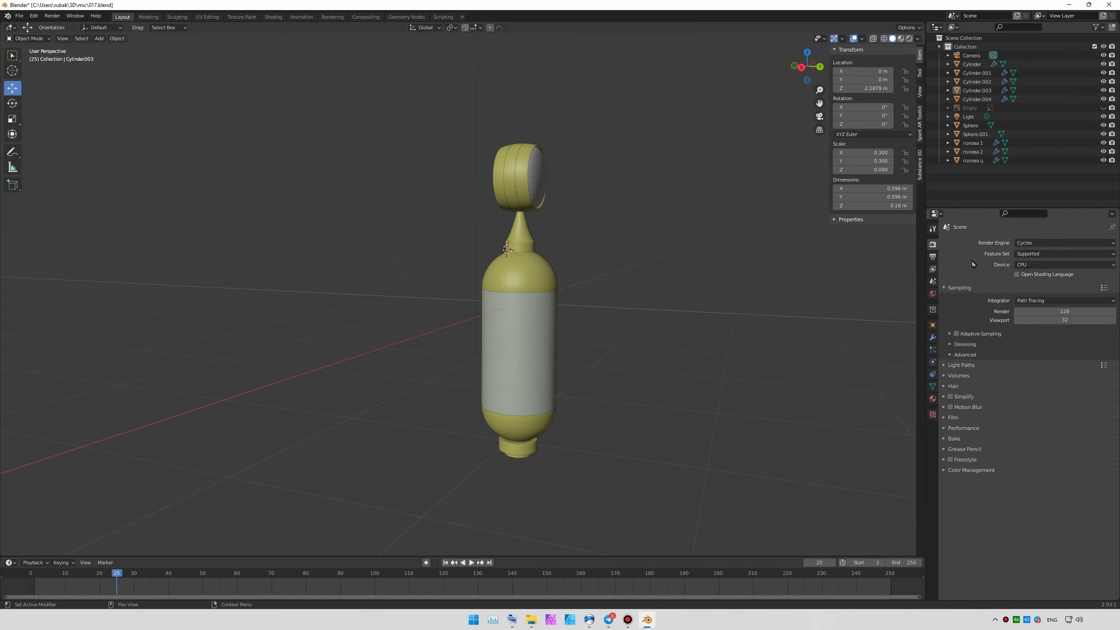
left_click(932, 256)
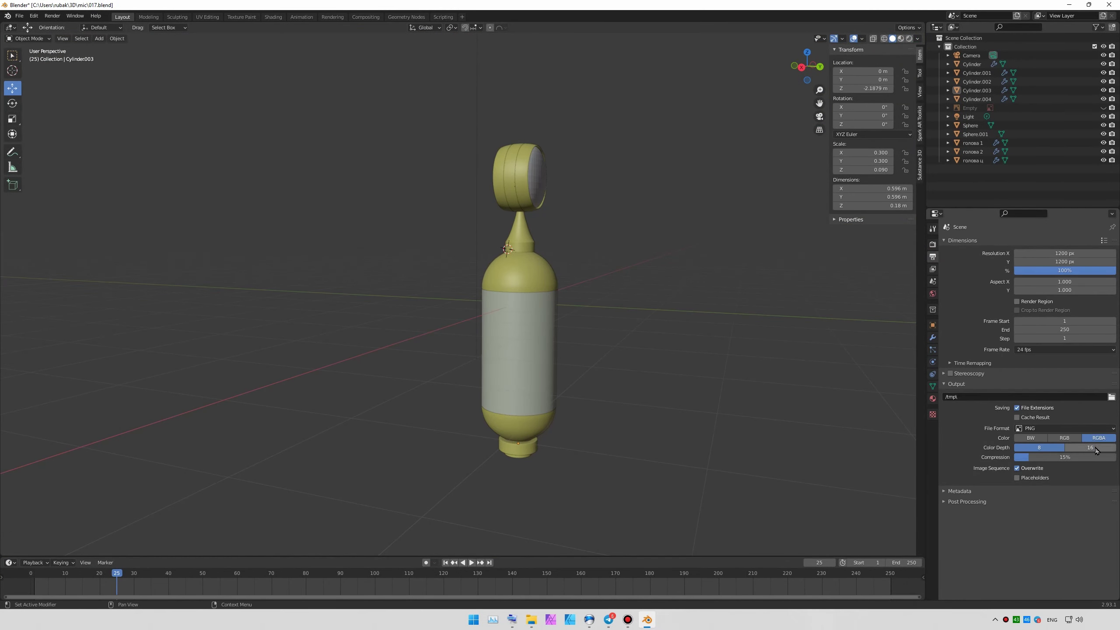
left_click(933, 244)
- Darken the body's Base Color and shift its hue toward yellow-green under rendered view
key("ctrl+s")
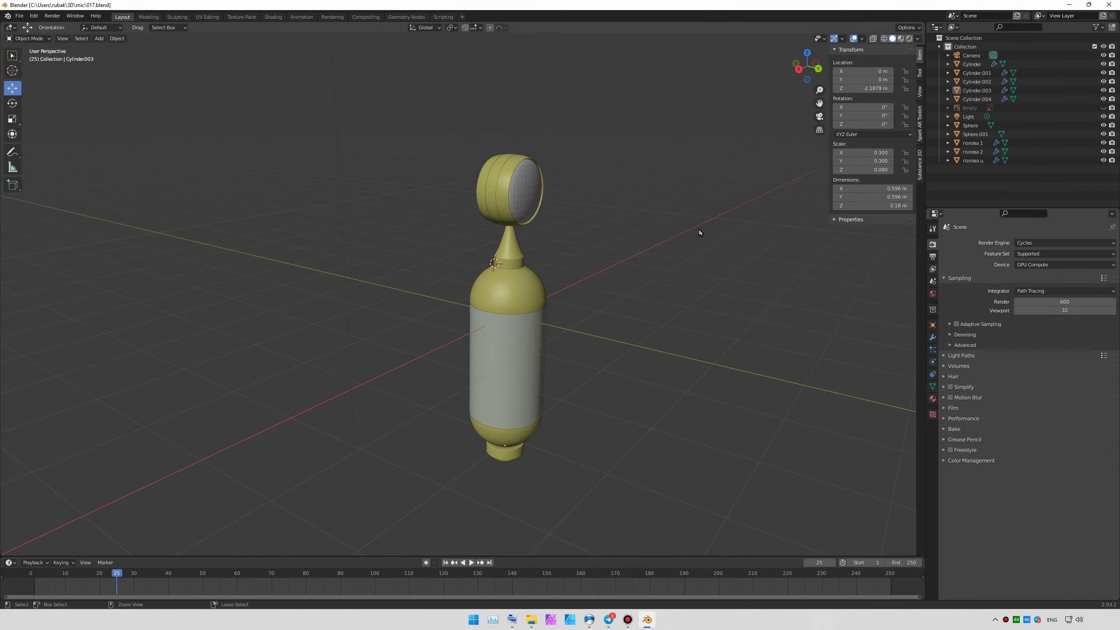
key("z")
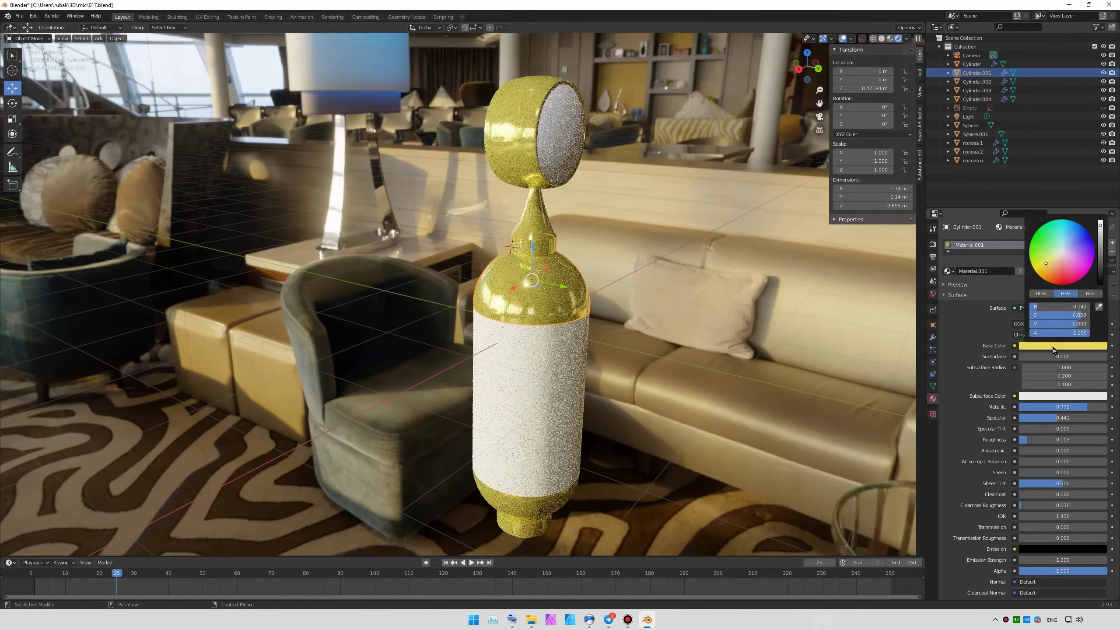
left_click_drag(1100, 225, 1101, 247)
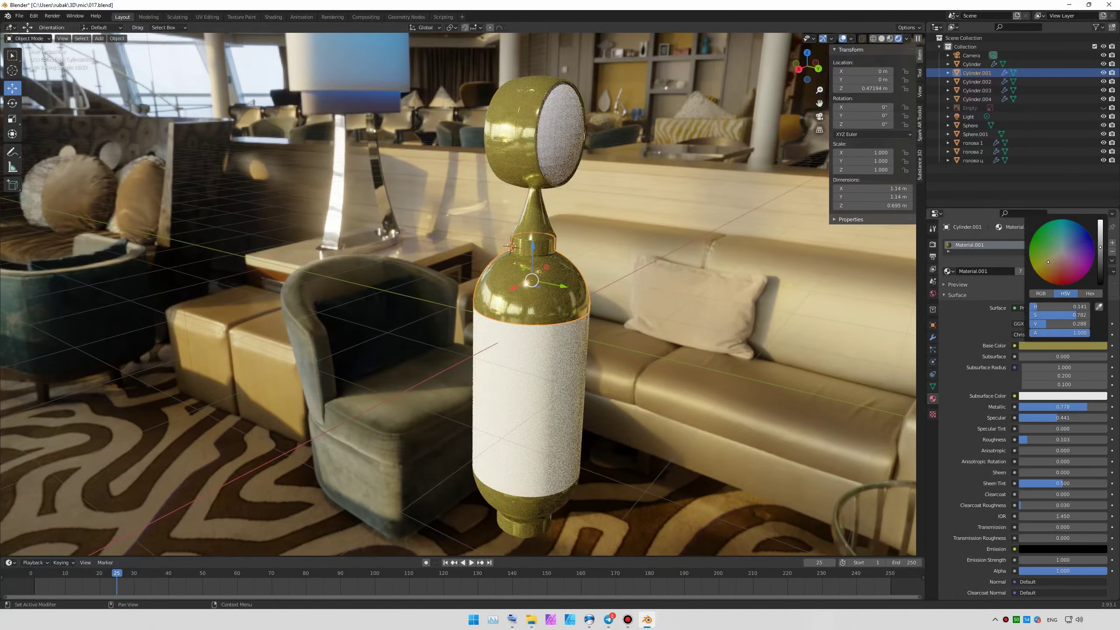
left_click_drag(1049, 262, 1044, 263)
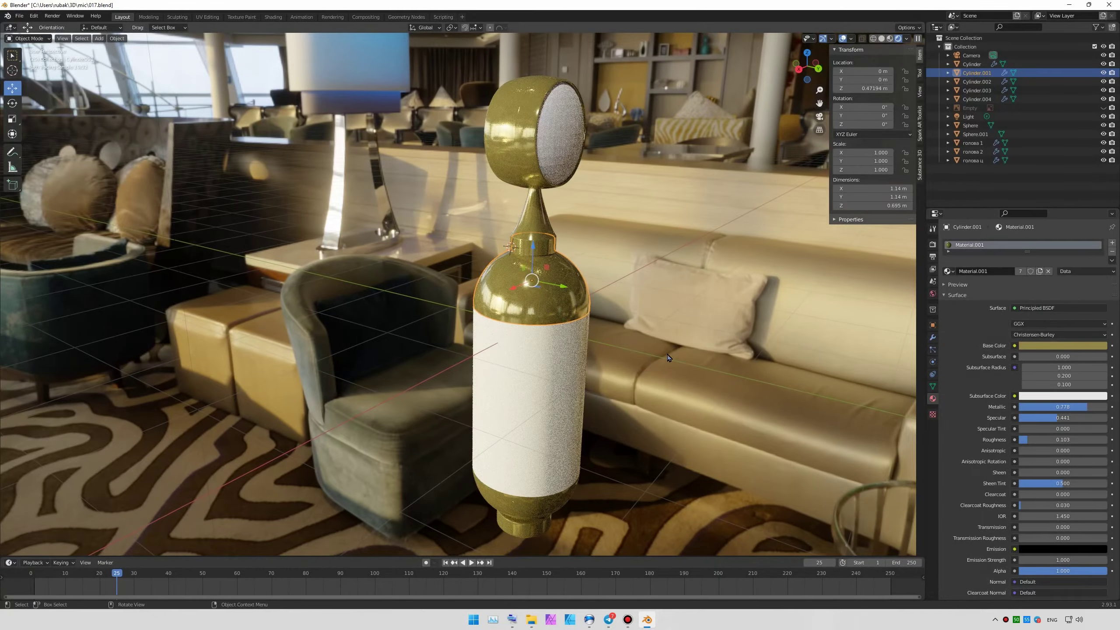
mouse_move(551, 508)
middle_mouse_down()
mouse_move(589, 359)
mouse_move(639, 382)
middle_mouse_up()
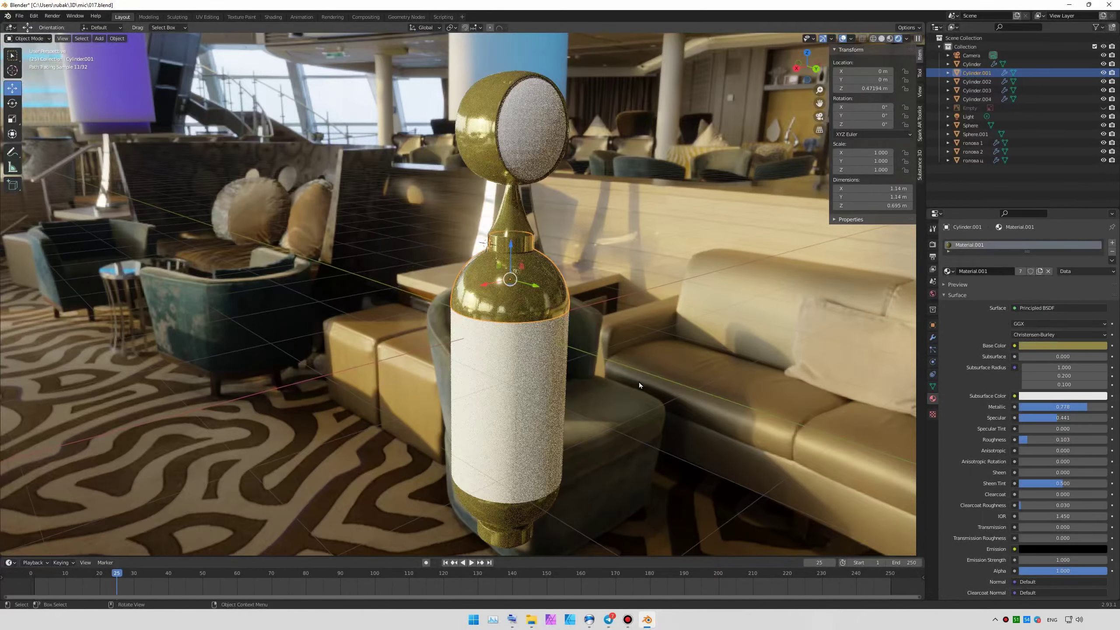
- Replace the lounge HDRI with a photo studio environment image in Shading
left_click(273, 17)
left_click(481, 421)
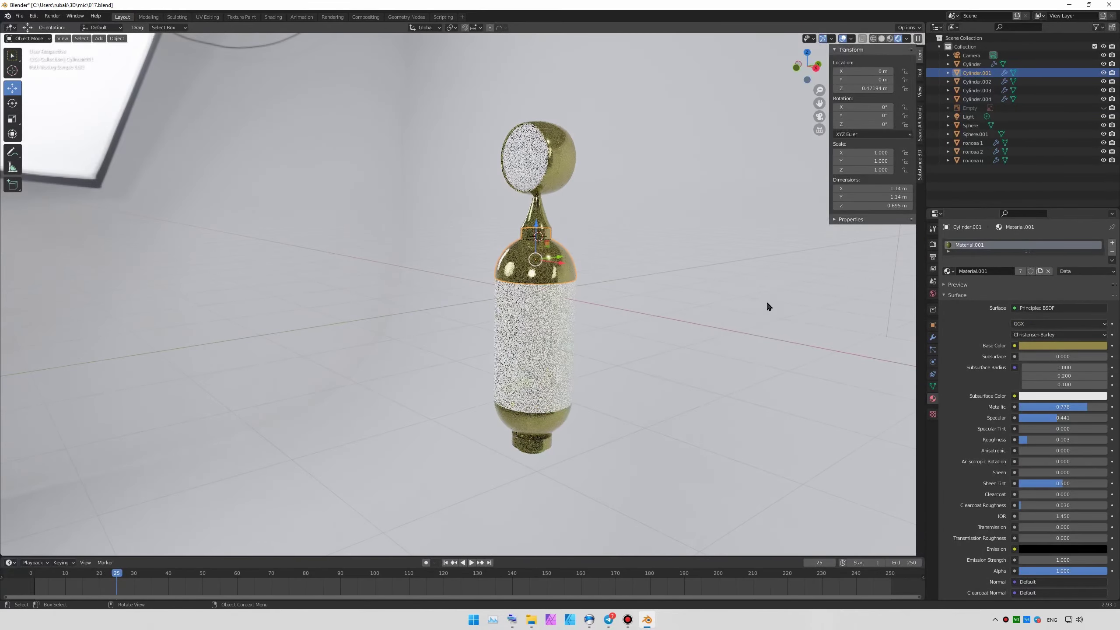
mouse_move(767, 306)
middle_mouse_down()
mouse_move(595, 298)
mouse_move(647, 307)
middle_mouse_up()
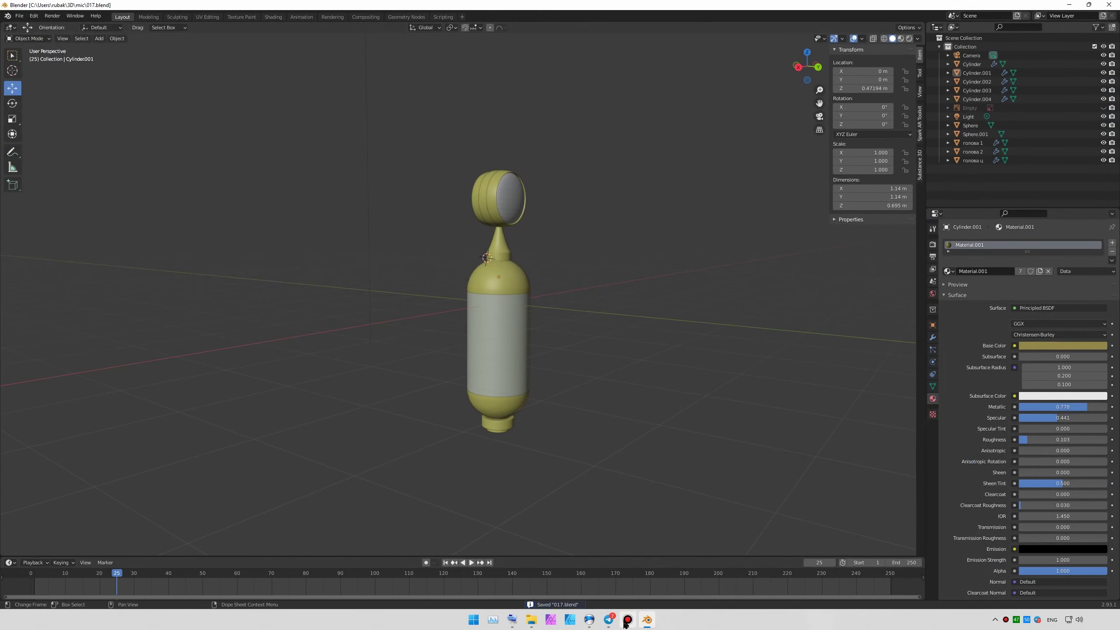
- Hide the old grille sphere Sphere.002 and add a new plane
left_click(1108, 171)
middle_click_drag(522, 374, 528, 399)
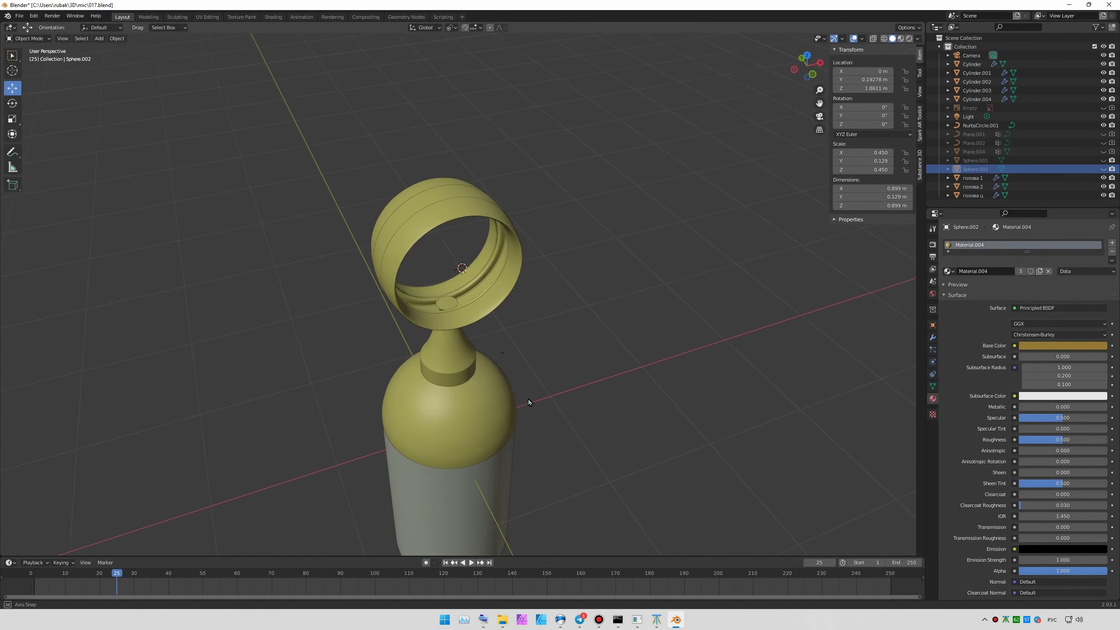
left_click(99, 39)
left_click(194, 44)
- Stand the plane upright with a 90° X rotation and subdivide its mesh
key("r")
key("x")
key("9")
key("0")
key("Return")
key("Tab")
right_click(496, 304)
left_click(498, 311)
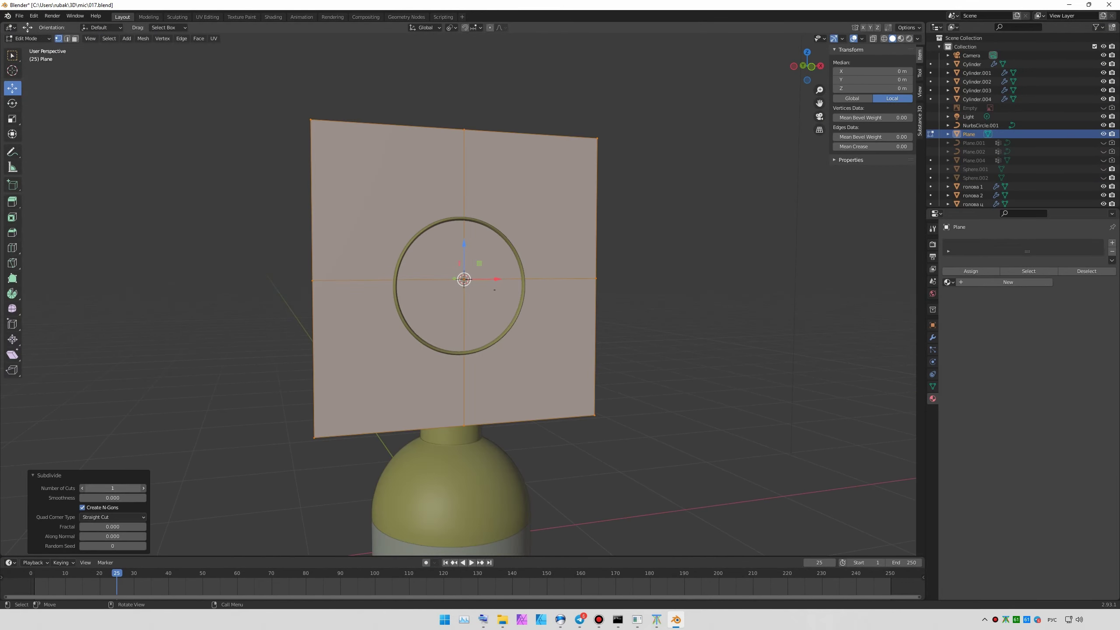
- From the front view, scale the grid to 0 on Z, flattening it into a line
key("KP_1")
key("alt+a")
right_click_drag(265, 437, 619, 257, "ctrl")
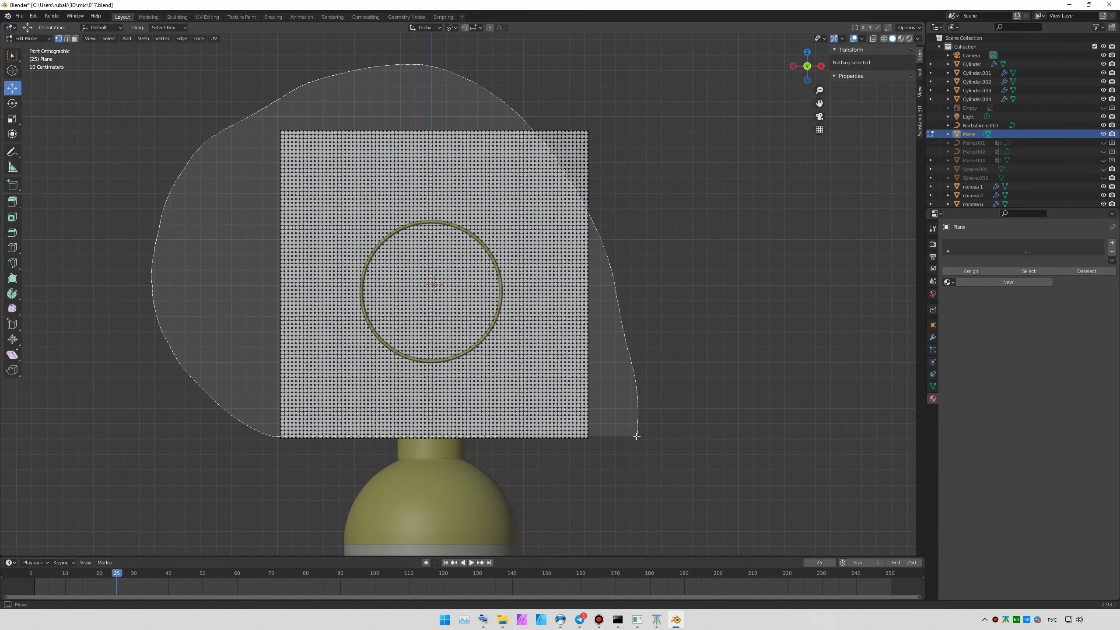
key("s")
key("z")
key("0")
key("Return")
scroll(619, 258, "up", 3)
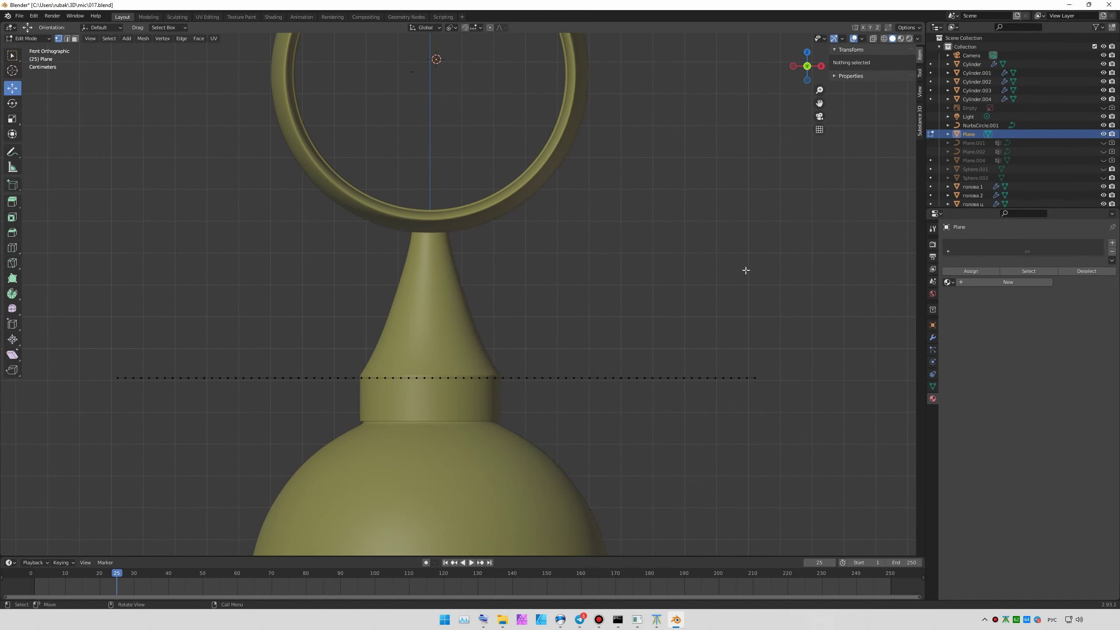
- Centre the plane by clearing its X offset and frame it with the head ring
key("Tab")
key("Return")
key("Tab")
key("alt+a")
scroll(436, 353, "up", 3)
key("Tab")
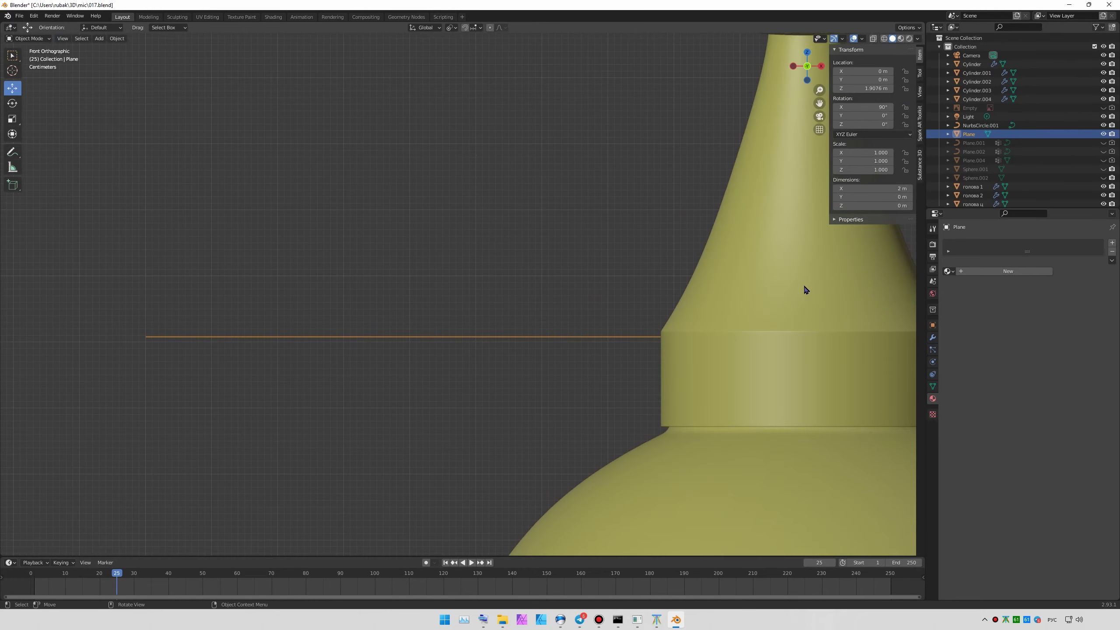
mouse_move(785, 353)
middle_mouse_down("shift")
mouse_move(631, 354)
mouse_move(628, 368)
middle_mouse_up("shift")
scroll(631, 356, "down", 3)
- Raise the flattened plane above the head ring
key("Tab")
key("a")
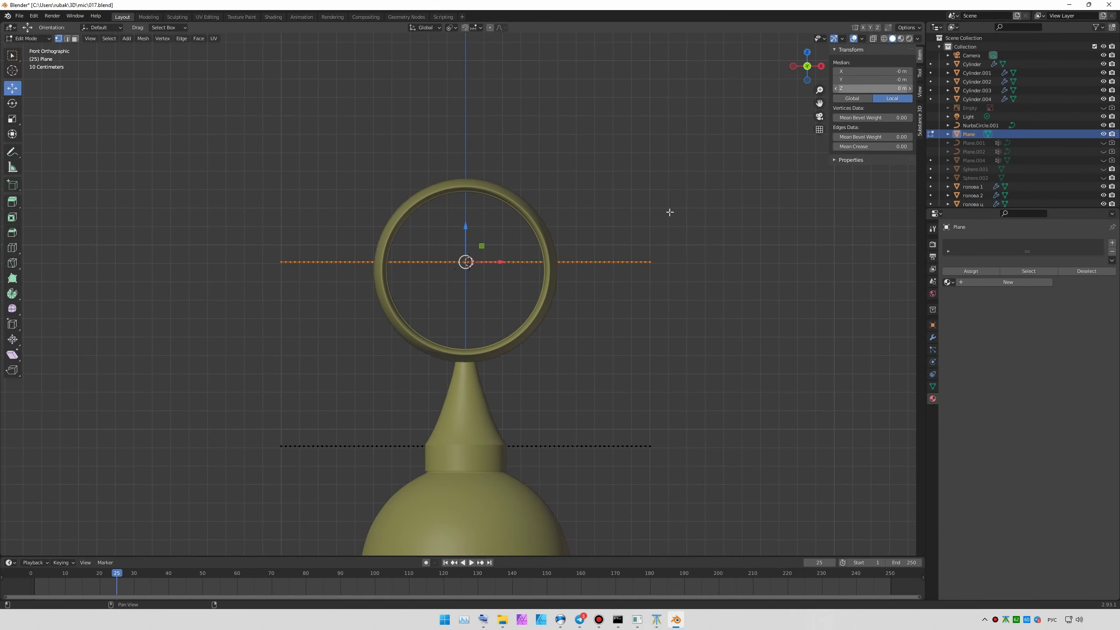
middle_click_drag(670, 213, 550, 297)
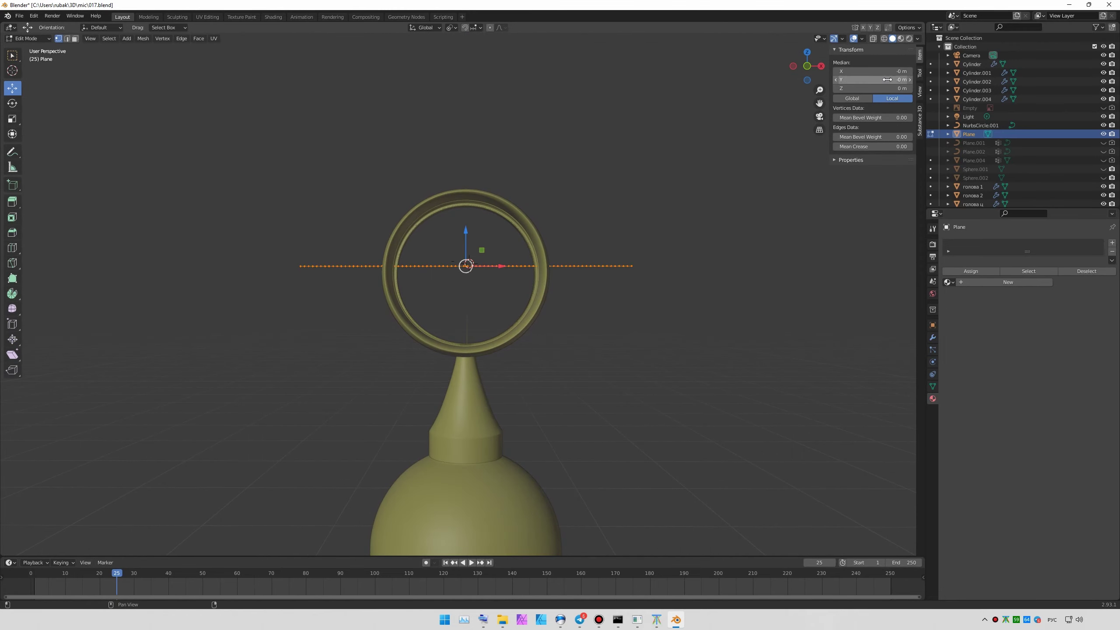
key("KP_1")
key("Tab")
left_click_drag(469, 210, 469, 40)
scroll(570, 497, "up", 2)
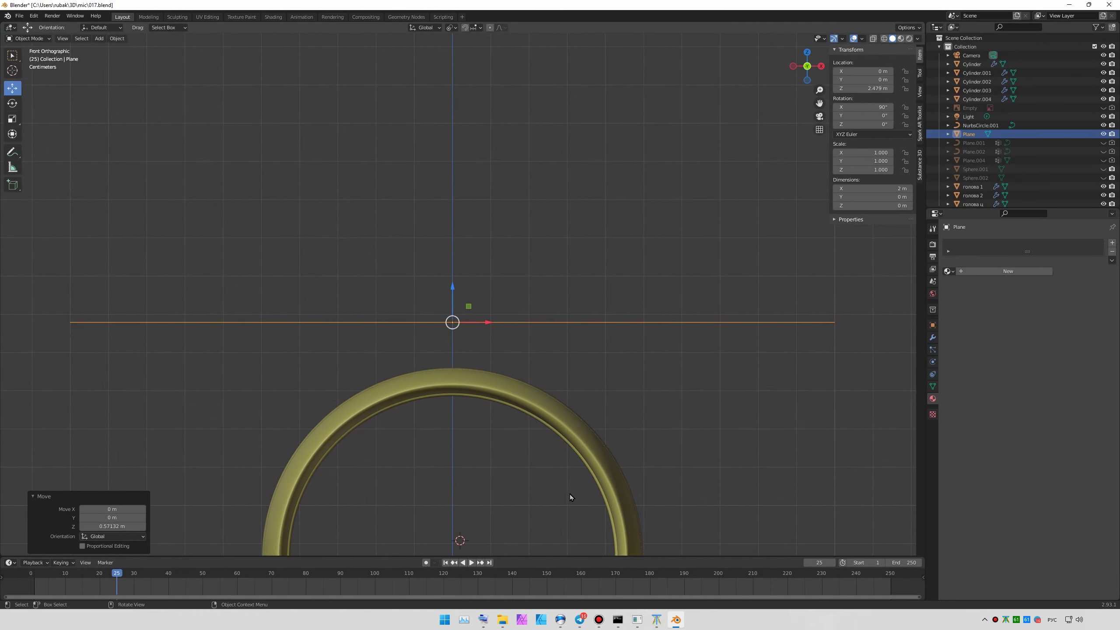
- Cancel an accidental extrusion and delete the extruded geometry
key("Tab")
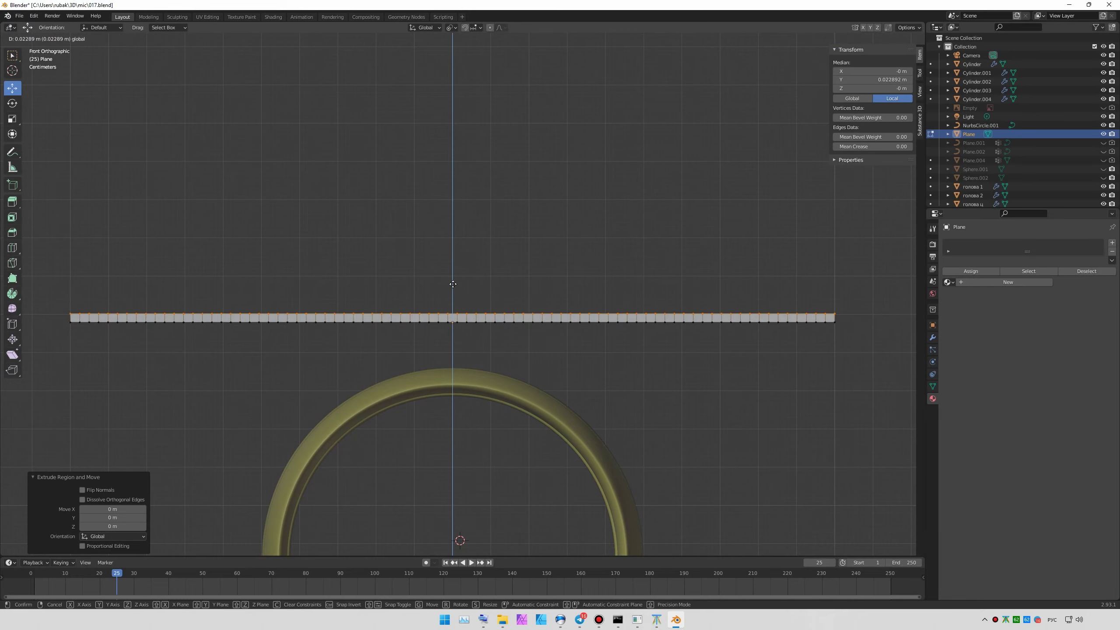
right_click(452, 285)
key("x")
left_click(453, 287)
scroll(305, 332, "up", 2)
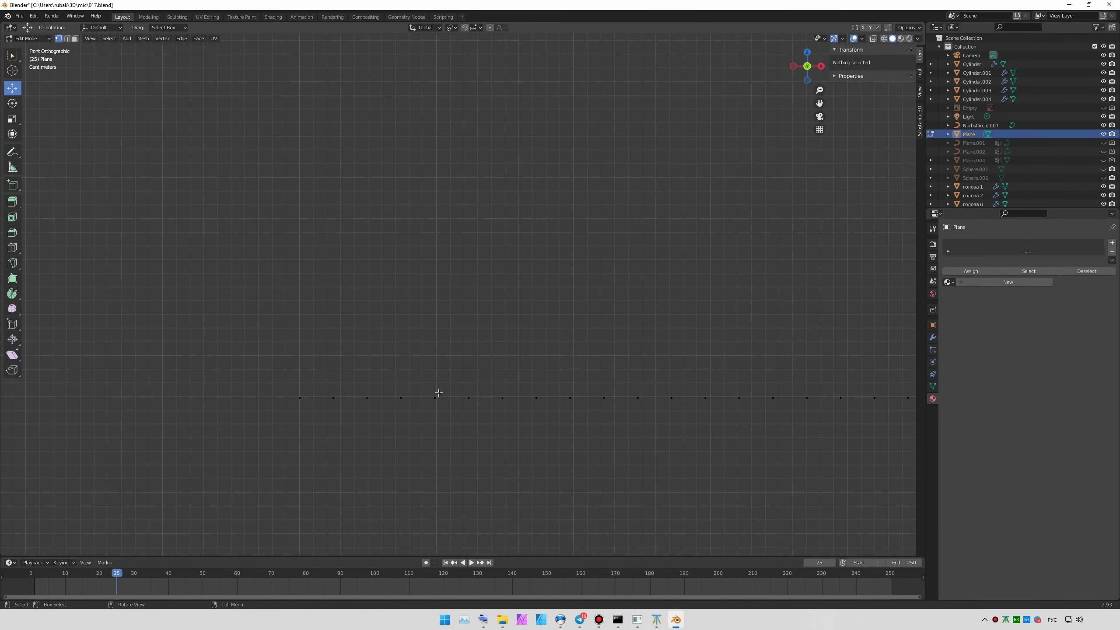
scroll(425, 362, "down", 2)
middle_click_drag(425, 362, 330, 403, "shift")
scroll(467, 395, "down", 2)
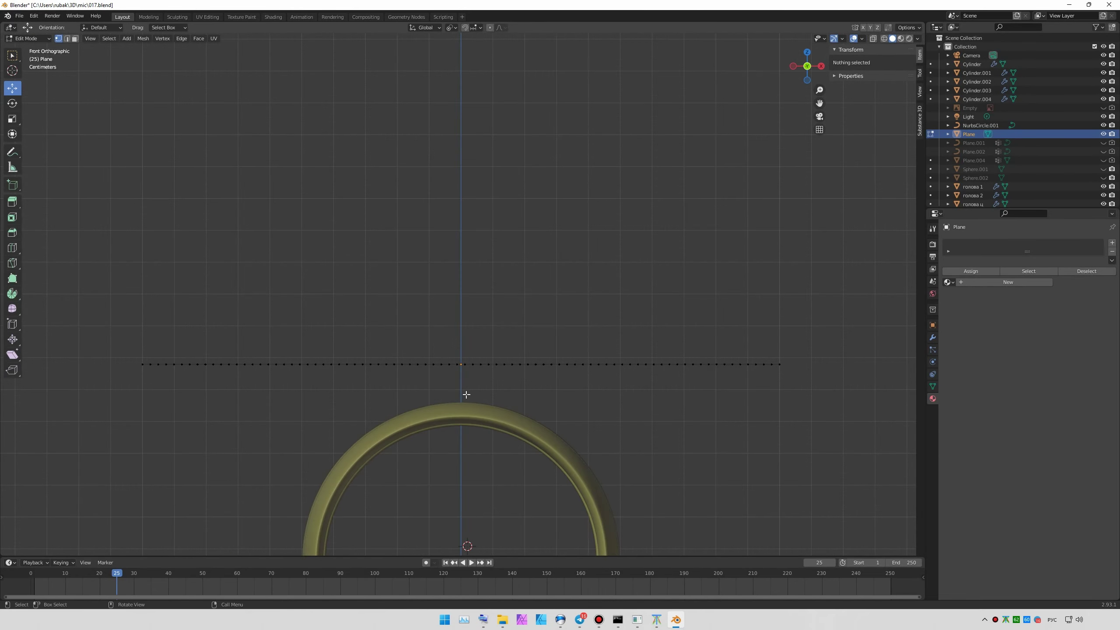
- Duplicate the vertex row and move the copy straight up on Z
right_click(494, 326)
key("g")
key("z")
right_click(462, 327)
key("Tab")
scroll(462, 327, "down", 2)
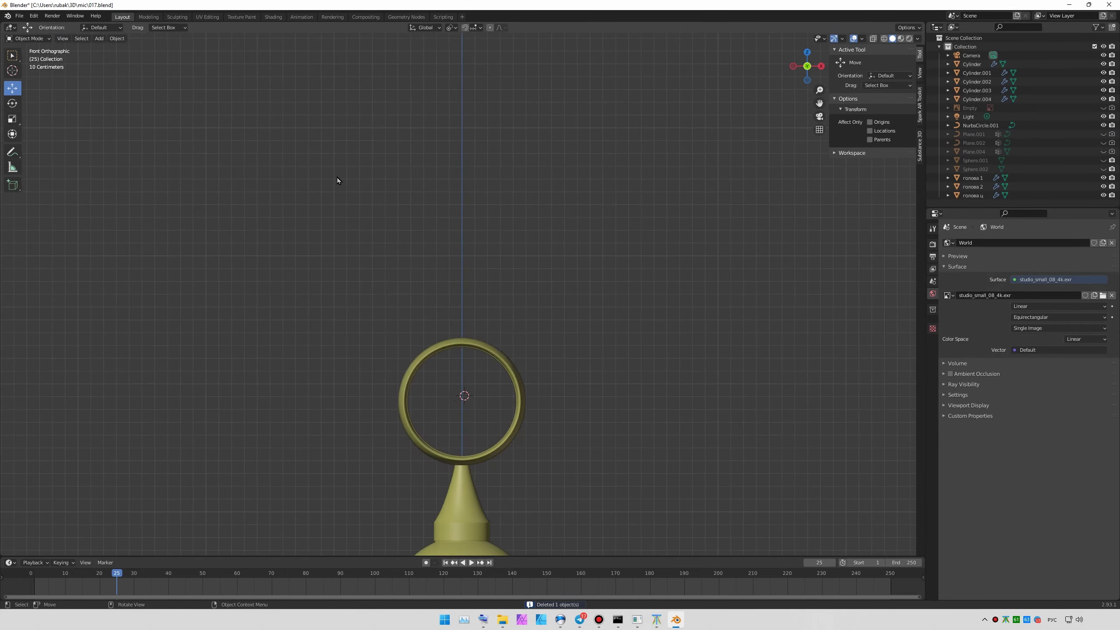
- Start over with a fresh plane rotated 90° on X
key("shift+a")
left_click(189, 47)
key("g")
double_click(877, 107)
type("90")
key("Return")
- Subdivide the plane with 50 cuts and delete every row except the bottom one
key("Tab")
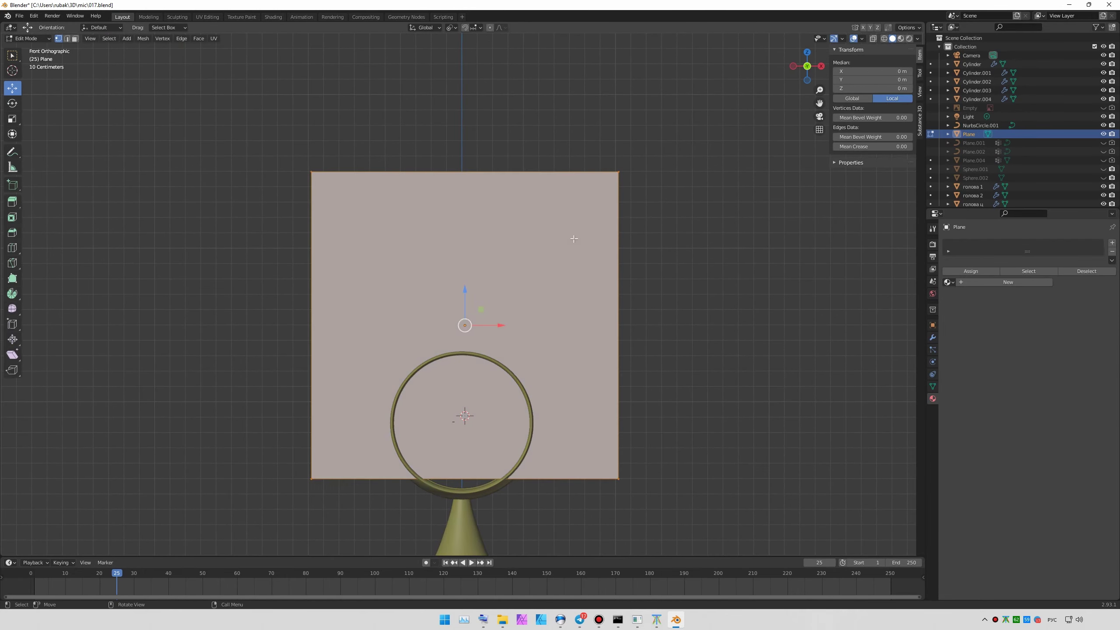
type("50")
key("Return")
key("alt+a")
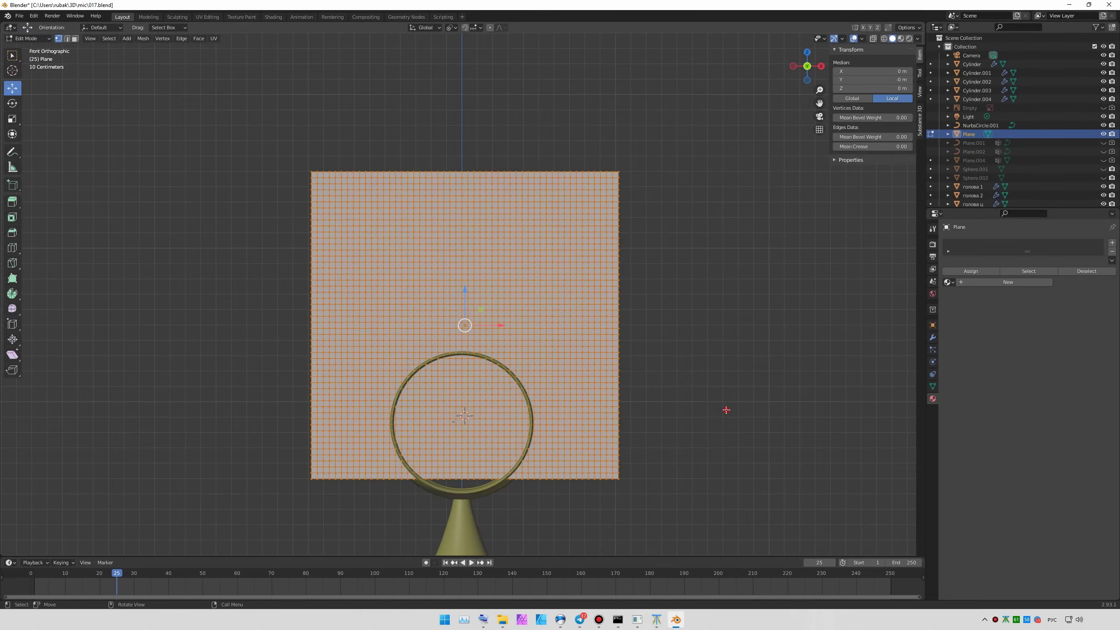
right_click_drag(725, 408, 215, 465, "ctrl")
key("x")
left_click(687, 325)
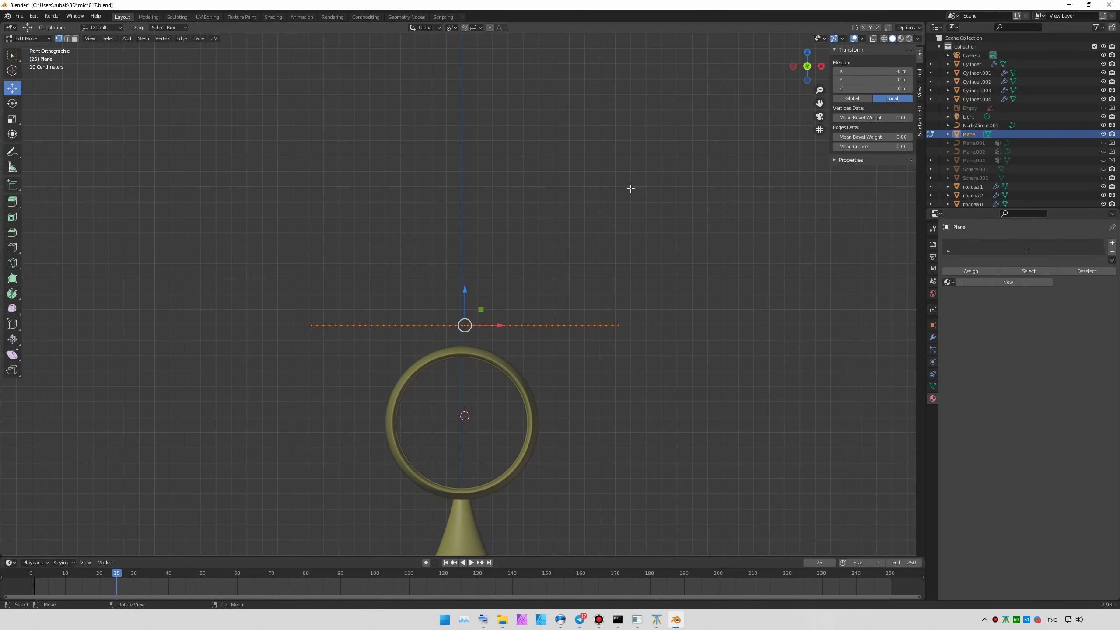
- Give the single vertex row an Array modifier with its X offset cleared
scroll(630, 189, "up", 3)
key("Tab")
key("Tab")
scroll(617, 262, "up", 3)
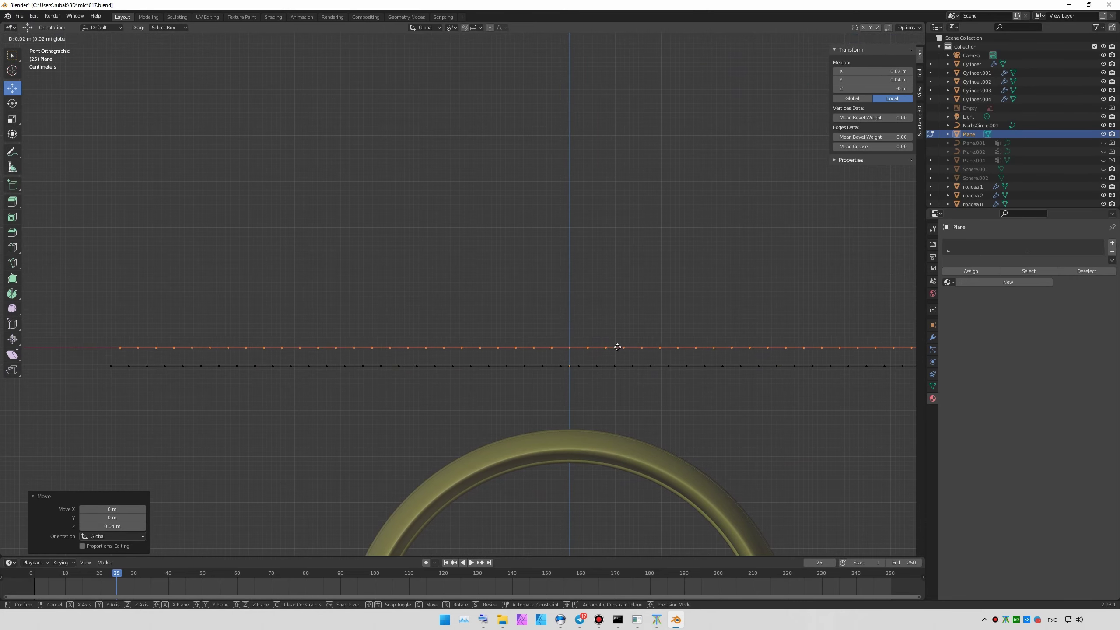
left_click(617, 348)
key("Tab")
left_click(933, 337)
left_click(1028, 243)
left_click(977, 257)
- Set the Array relative offset Y to 2.0 and raise the count to 24
double_click(1059, 316)
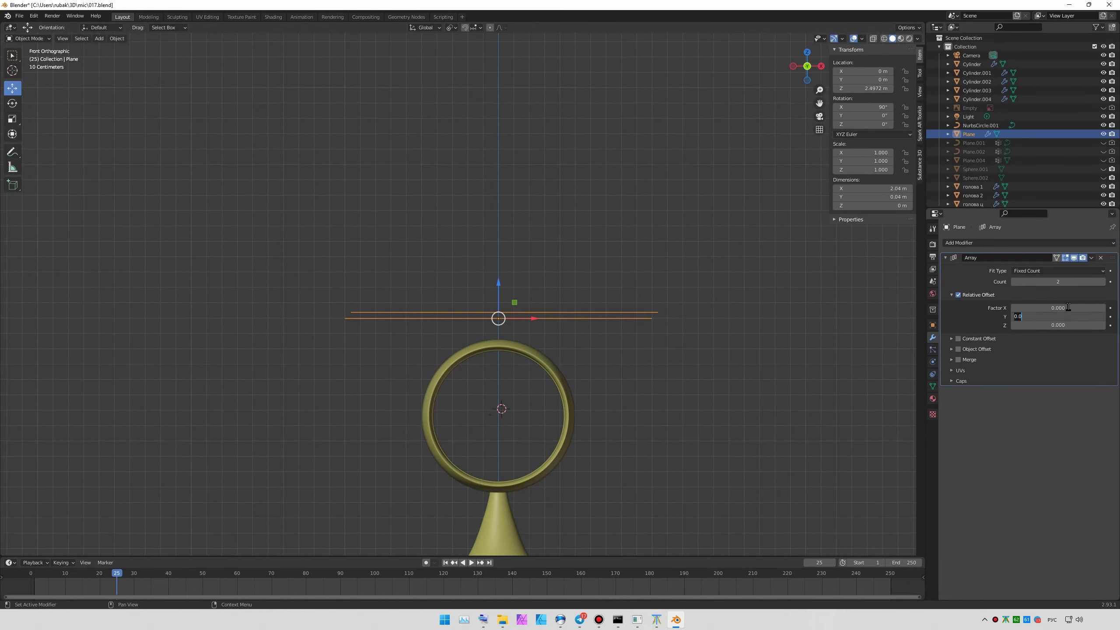
type("2")
key("Return")
middle_click_drag(741, 311, 688, 418, "shift")
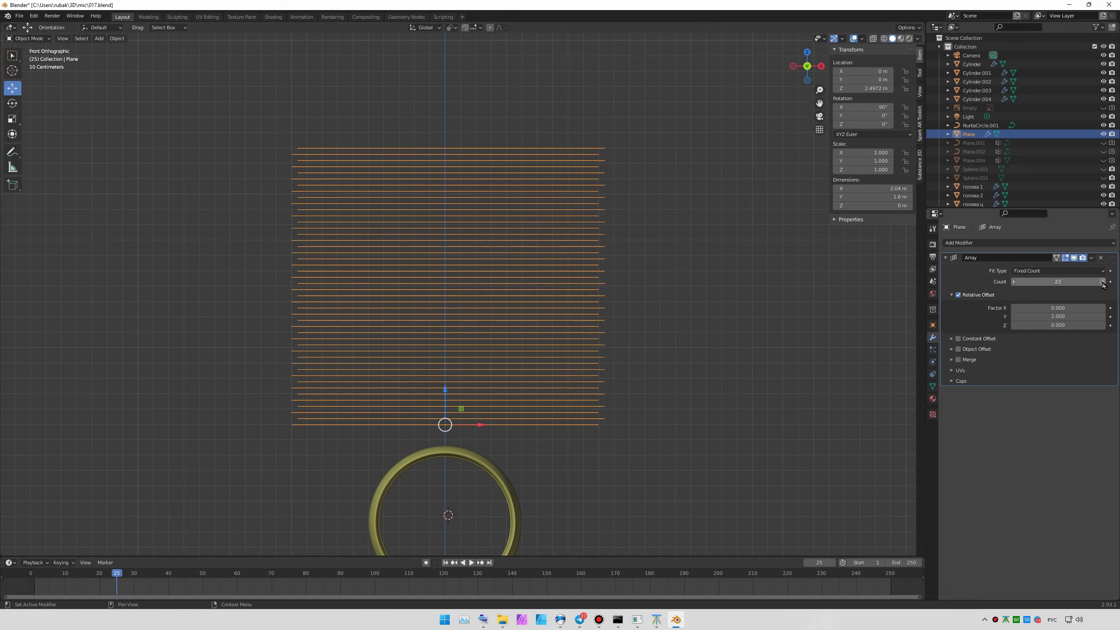
- In Edit Mode, select all vertices and deselect every other one
key("Tab")
middle_click_drag(687, 353, 715, 293, "shift")
scroll(715, 292, "up", 3)
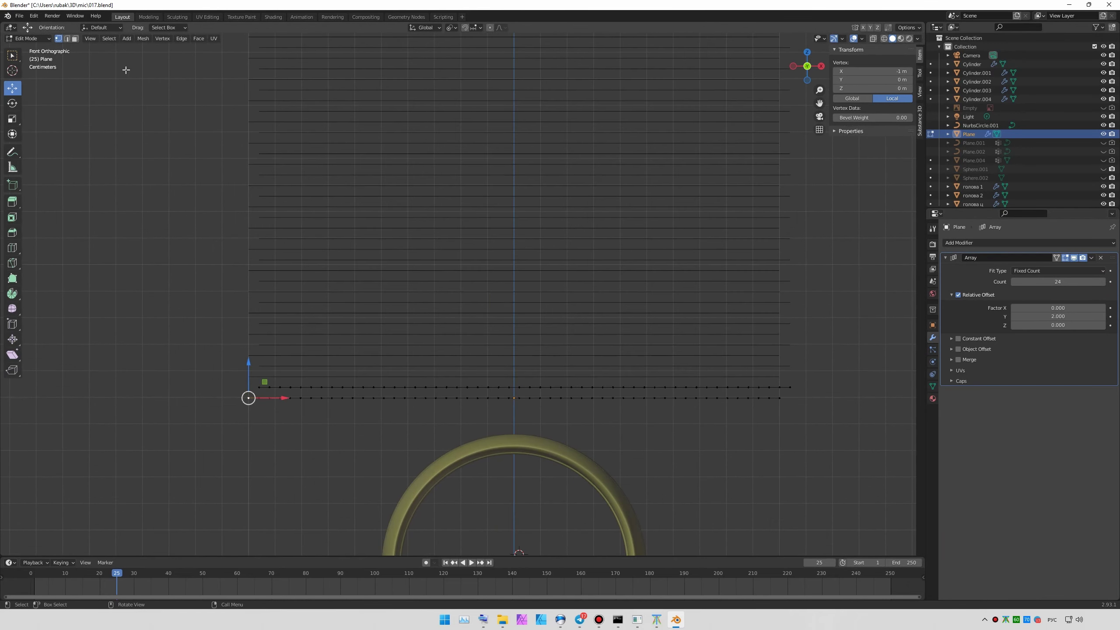
key("a")
left_click(109, 39)
left_click(132, 109)
- Select the bottom vertex row and deselect alternating vertices in it
middle_click_drag(789, 398, 730, 378, "shift")
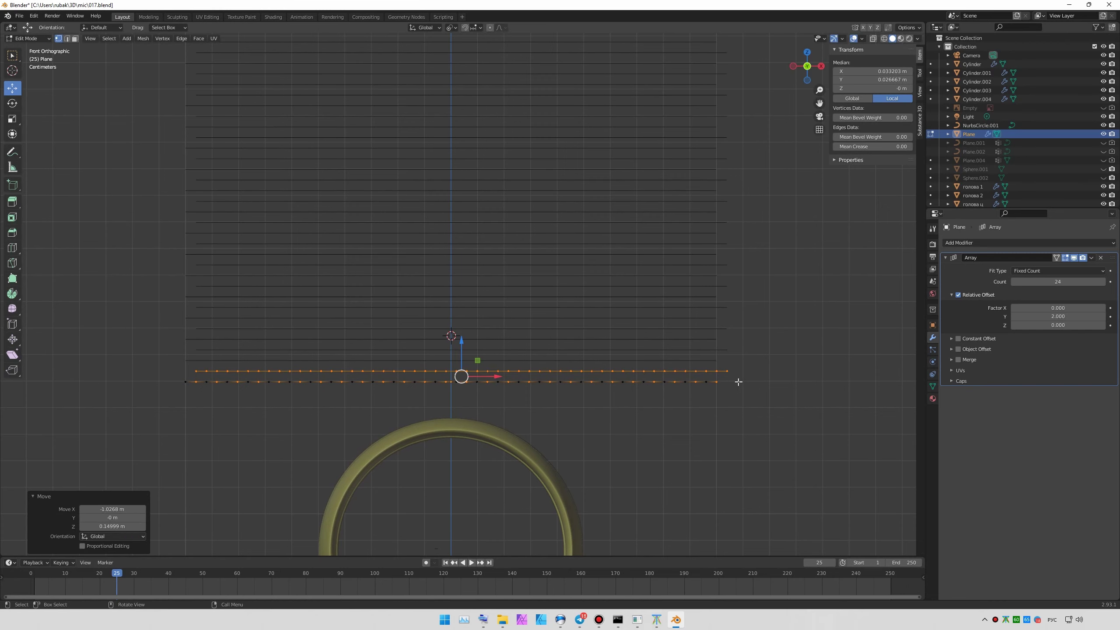
right_click_drag(712, 395, 182, 380, "ctrl")
left_click(109, 39)
left_click(135, 106)
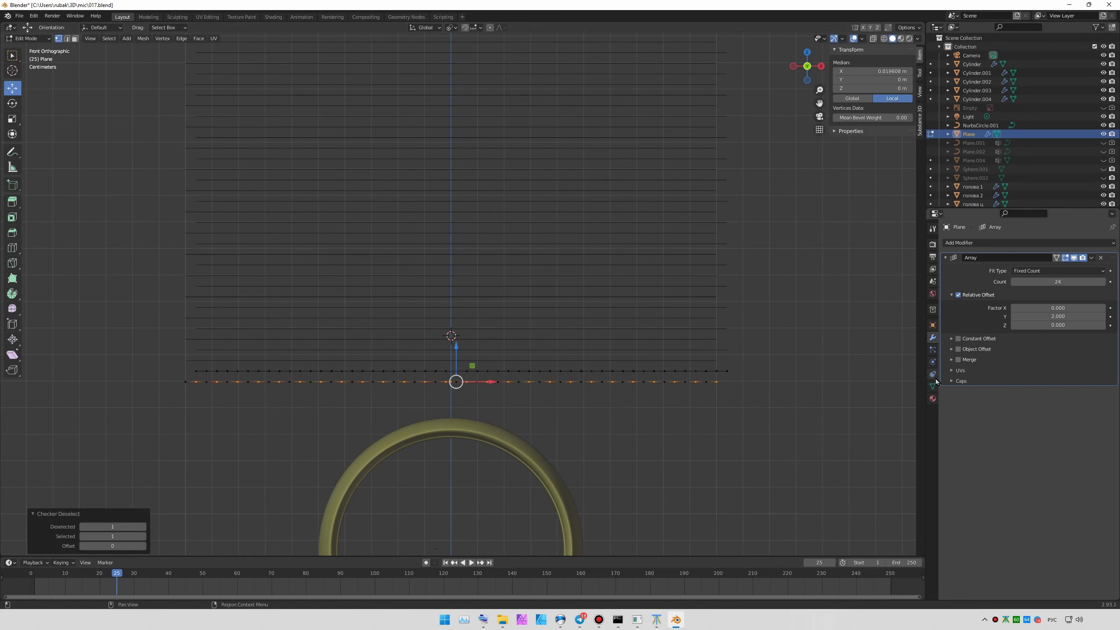
left_click(933, 386)
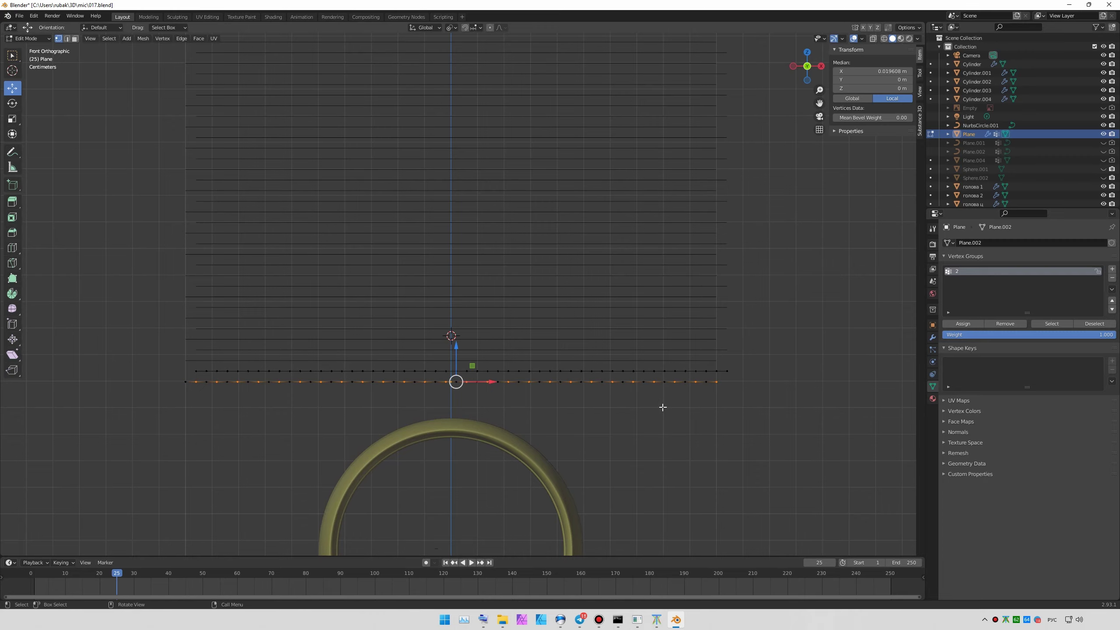
right_click_drag(723, 392, 725, 370, "ctrl")
- Hide the other rows, then duplicate the vertex row and place the strips
key("a")
key("h")
scroll(365, 352, "up", 2)
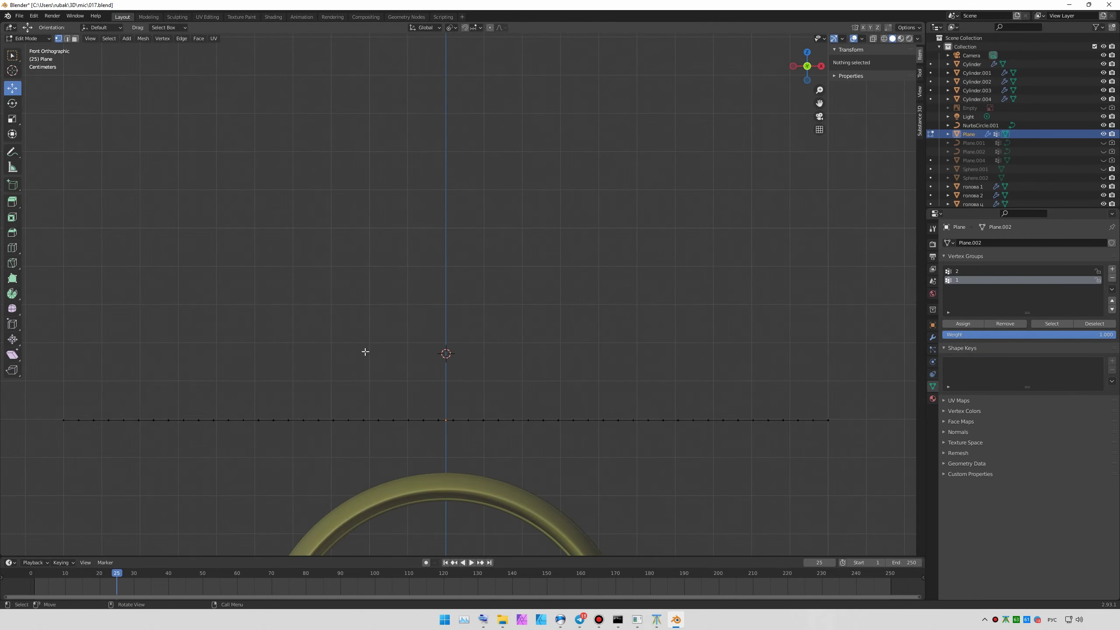
key("a")
key("shift+d")
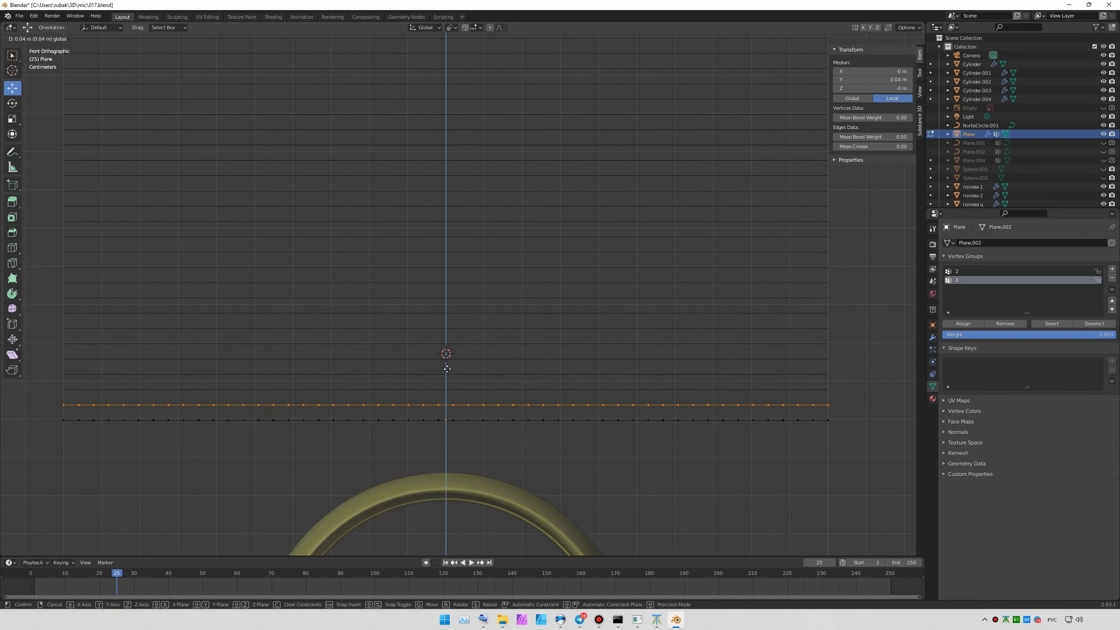
left_click(498, 404)
- Apply the 24-copy Array modifier as real geometry and re-enter Edit Mode
key("Tab")
scroll(724, 350, "down", 4)
scroll(722, 312, "down", 2)
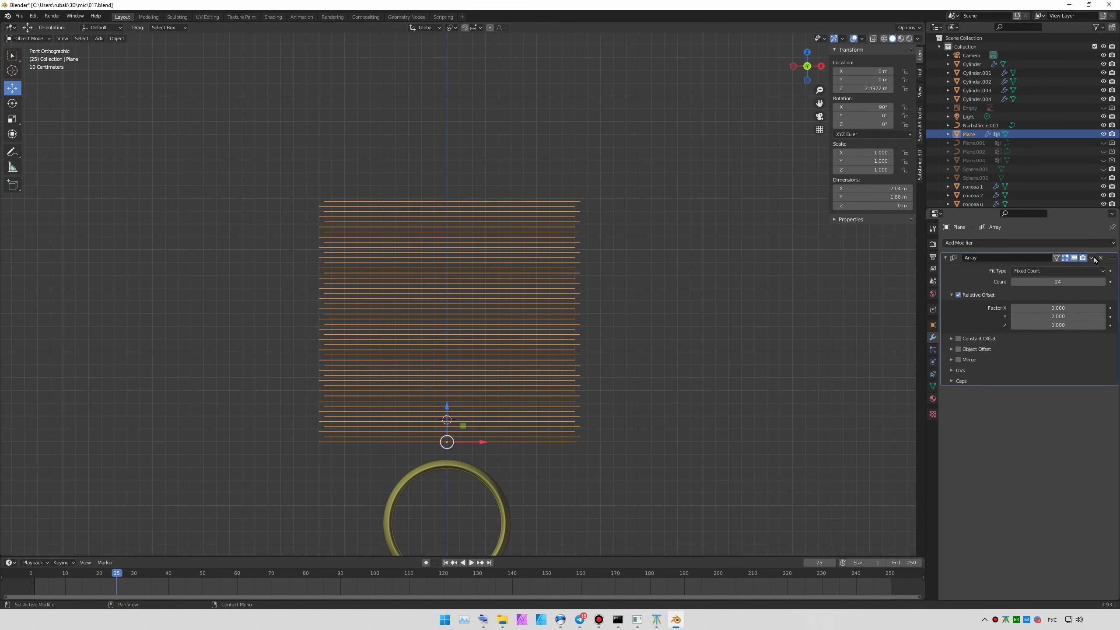
key("ctrl+a")
key("Tab")
- Duplicate all strips rotated 90° to form a crossed wire grid
key("shift+d")
type("r")
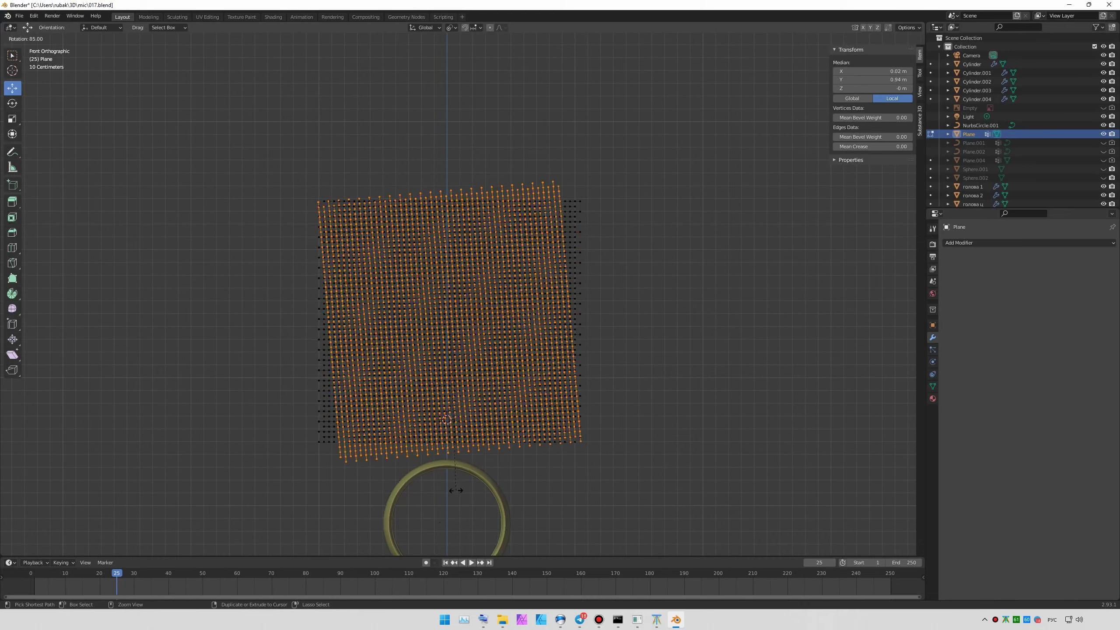
type("90")
key("Return")
scroll(721, 280, "up", 3)
scroll(708, 337, "down", 1)
key("alt+a")
scroll(708, 337, "down", 1)
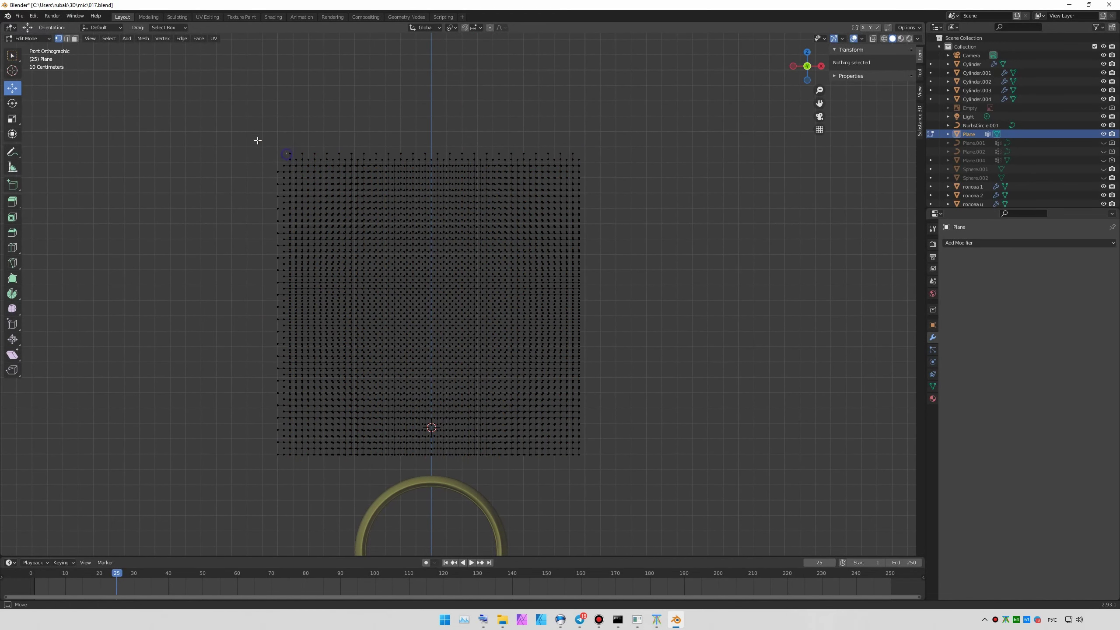
- Delete the grid's left column and top row of vertices
left_click_drag(291, 138, 123, 558)
right_click_drag(706, 99, 300, 133, "ctrl")
key("x")
left_click(172, 275)
scroll(416, 356, "up", 3)
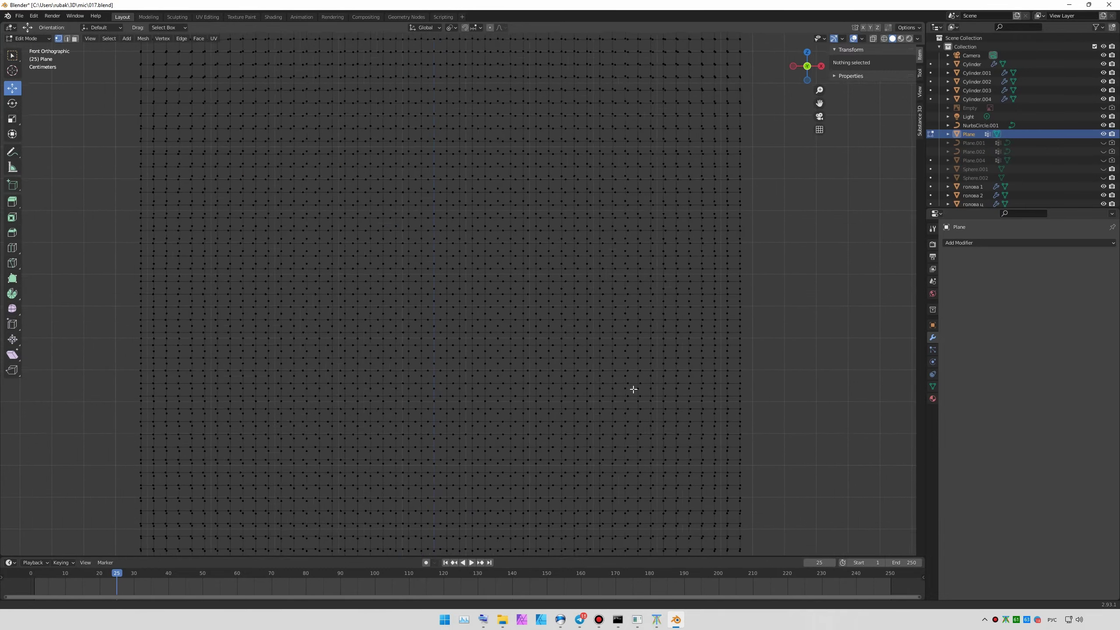
- Reposition the grid vertically, moving the object along Z above the head
key("a")
middle_click_drag(633, 389, 560, 365)
scroll(560, 365, "down", 5)
scroll(432, 367, "down", 3)
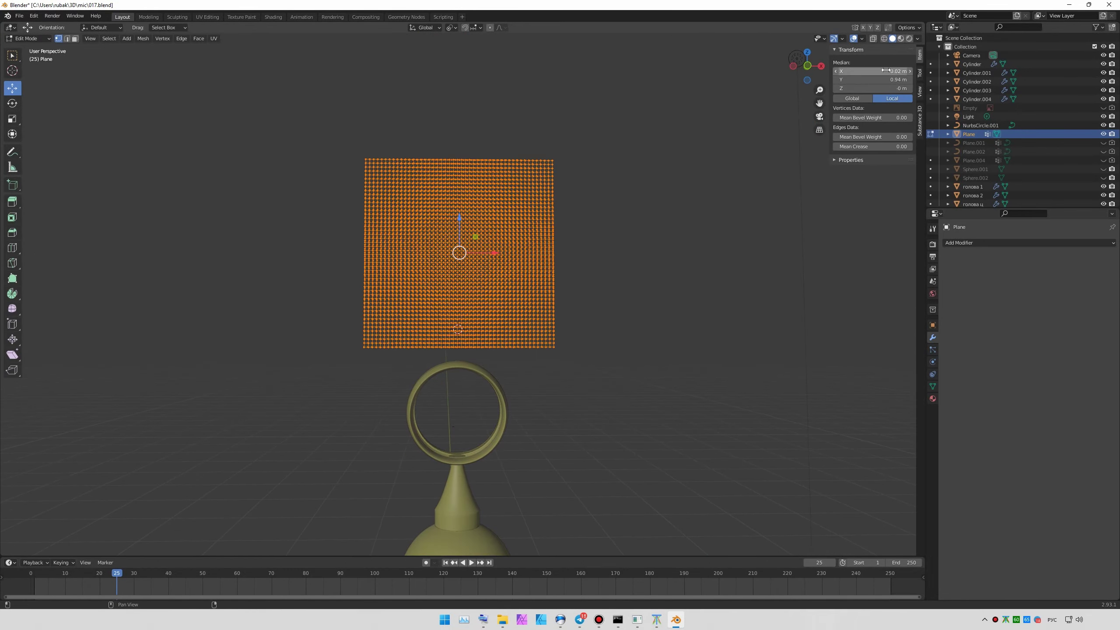
left_click_drag(885, 70, 886, 80)
key("Tab")
key("g")
key("z")
left_click(717, 277)
- Add a Cast modifier to the grid and raise its factor to 4
mouse_move(717, 276)
middle_mouse_down()
mouse_move(436, 261)
mouse_move(681, 276)
middle_mouse_up()
left_click(1028, 243)
left_click(1037, 268)
left_click_drag(1041, 293, 1065, 291)
- Inspect the ballooned grid from the right side, trying a Y-axis vertex move and cancelling it
middle_click_drag(793, 304, 726, 315)
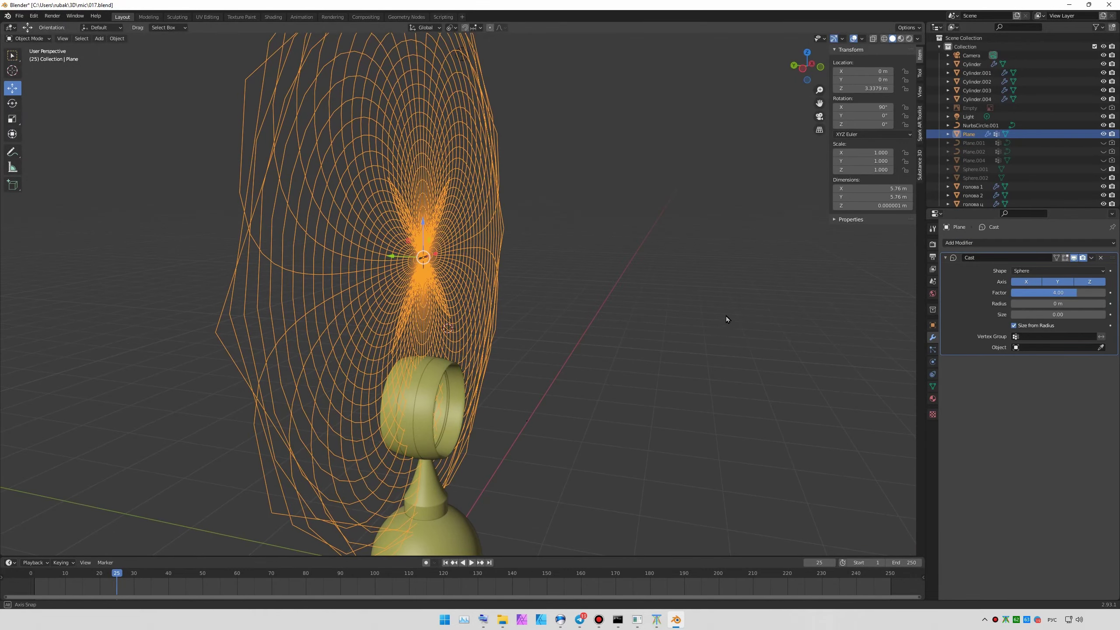
key("Tab")
key("KP_3")
key("g")
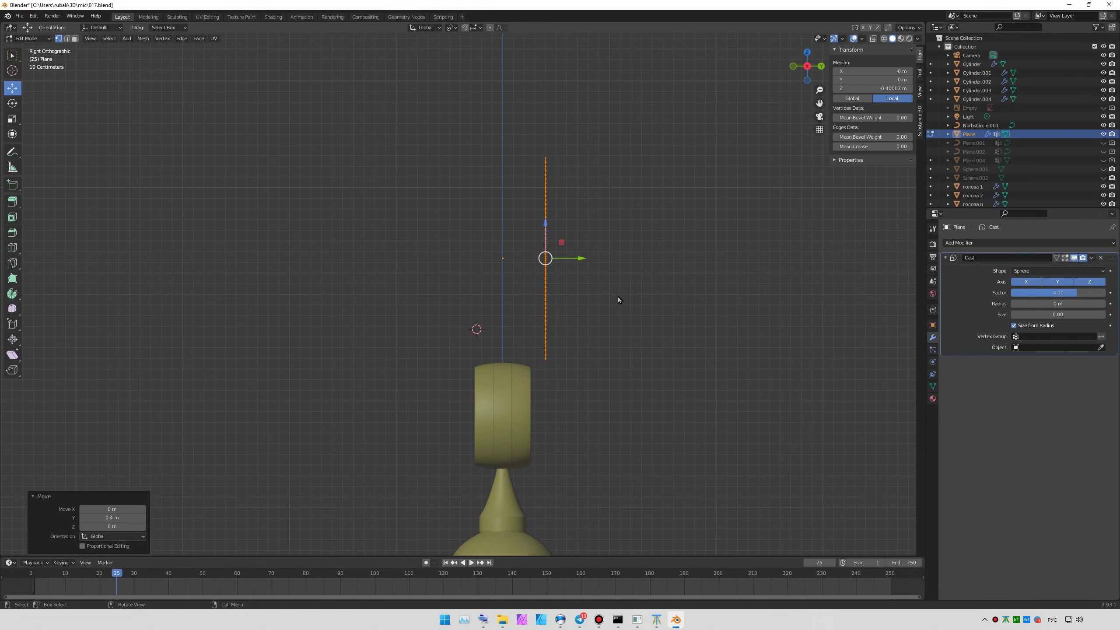
middle_click_drag(618, 300, 568, 258)
key("g")
key("y")
key("Escape")
key("KP_3")
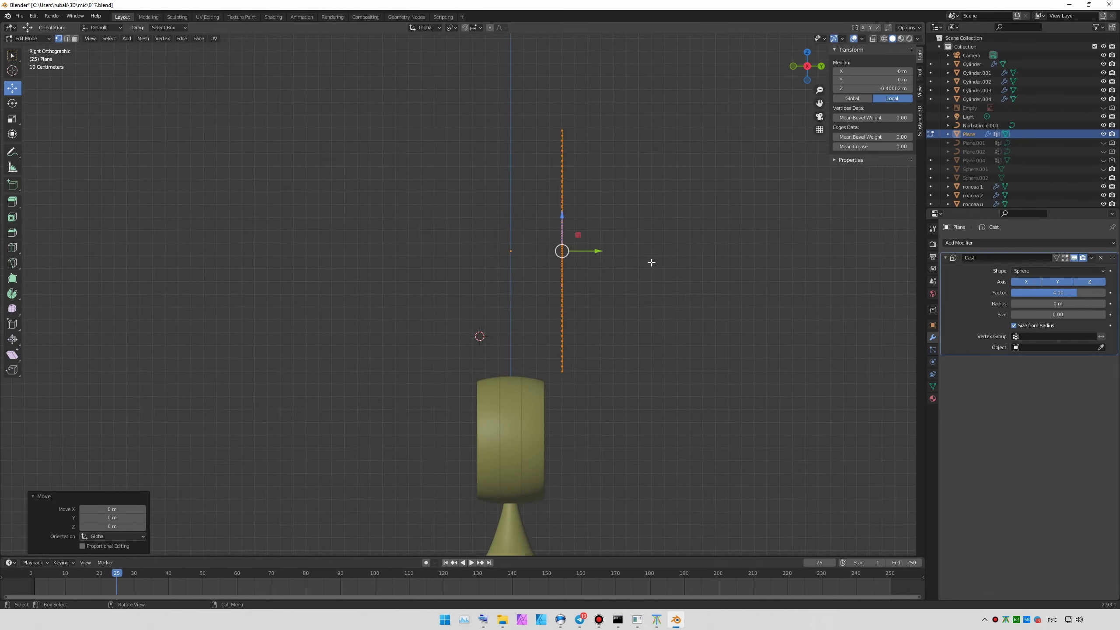
key("Tab")
key("Tab")
key("Tab")
- Adjust the Cast modifier factor, raising it for a rounder sphere
mouse_move(1059, 293)
left_mouse_down()
mouse_move(1032, 292)
mouse_move(1076, 293)
left_mouse_up()
middle_click_drag(685, 317, 670, 326)
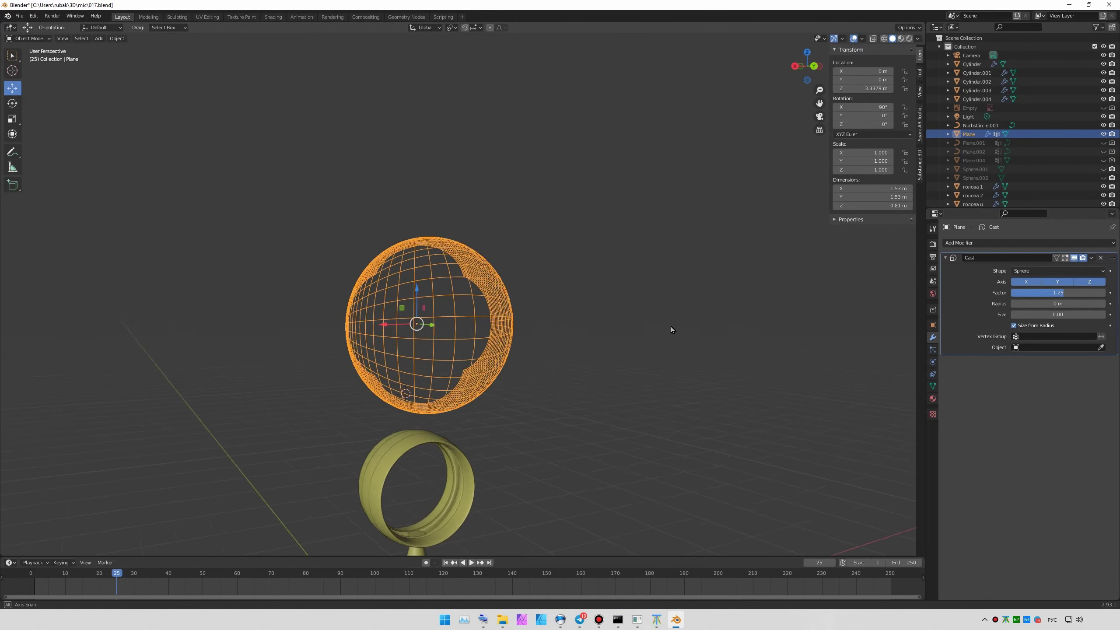
mouse_move(1058, 303)
left_mouse_down()
mouse_move(1076, 304)
mouse_move(1027, 304)
left_mouse_up()
key("KP_1")
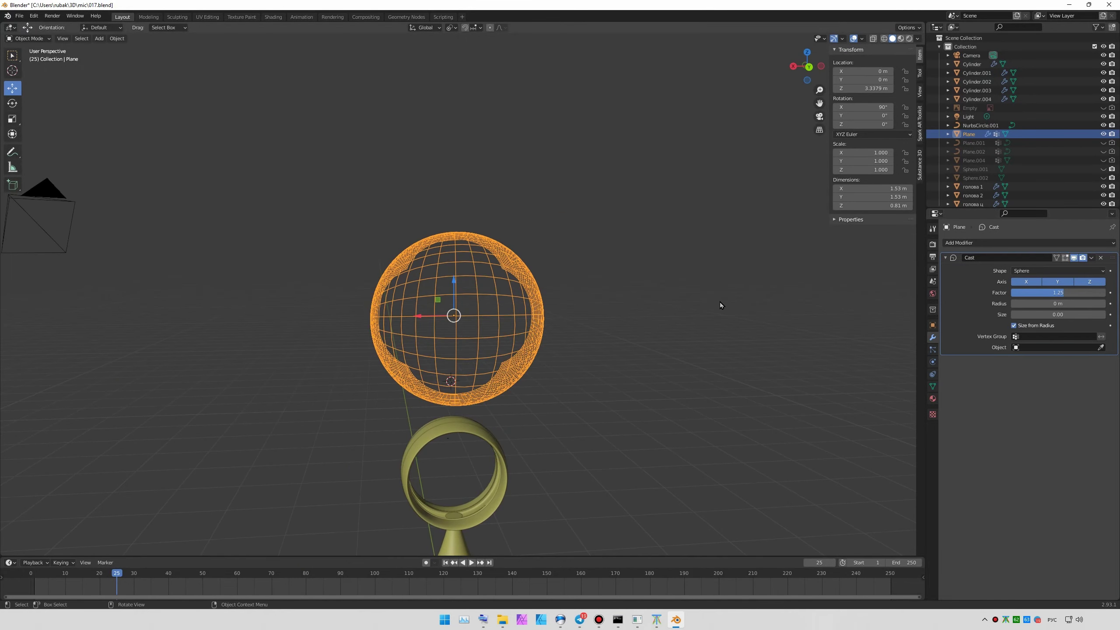
key("KP_3")
left_click_drag(379, 326, 378, 327)
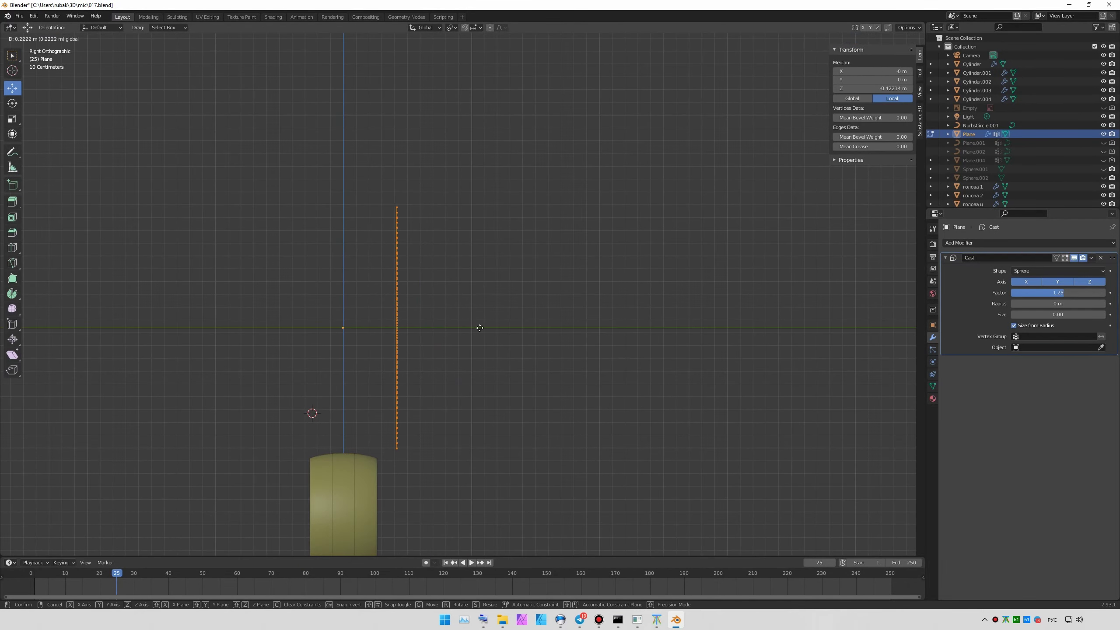
middle_click_drag(378, 327, 525, 348)
left_click_drag(1059, 293, 1083, 293)
key("KP_1")
- Set Cast factor 1.80, lower the sphere along Z, scale it to 0.615, rotate 45°
key("g")
key("z")
left_click(542, 282)
key("s")
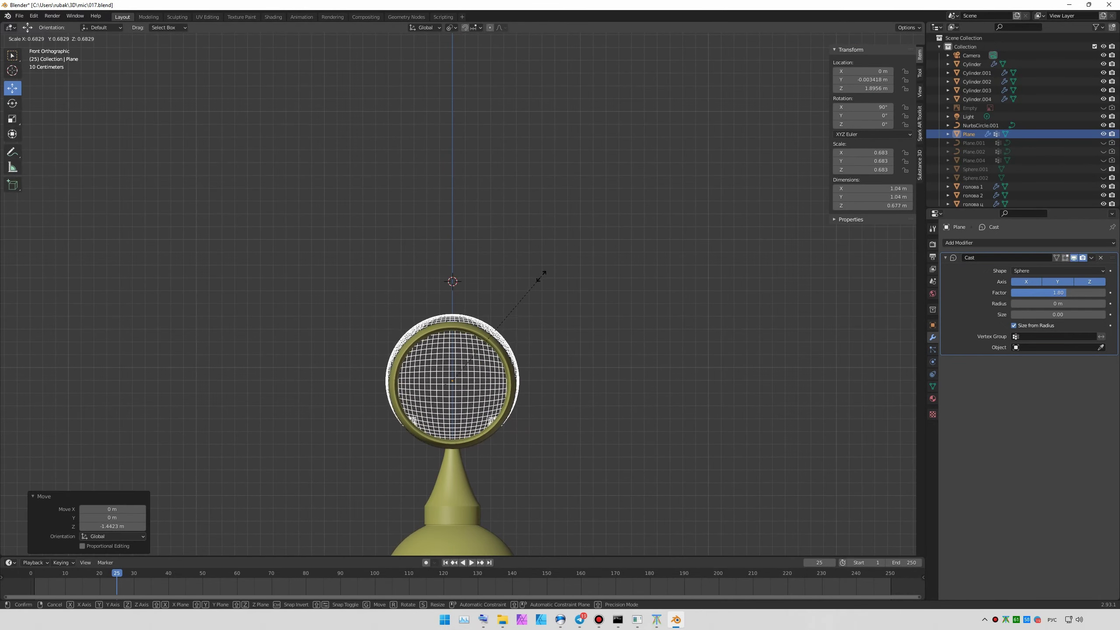
left_click(534, 287)
key("KP_Decimal")
type("r45")
key("Return")
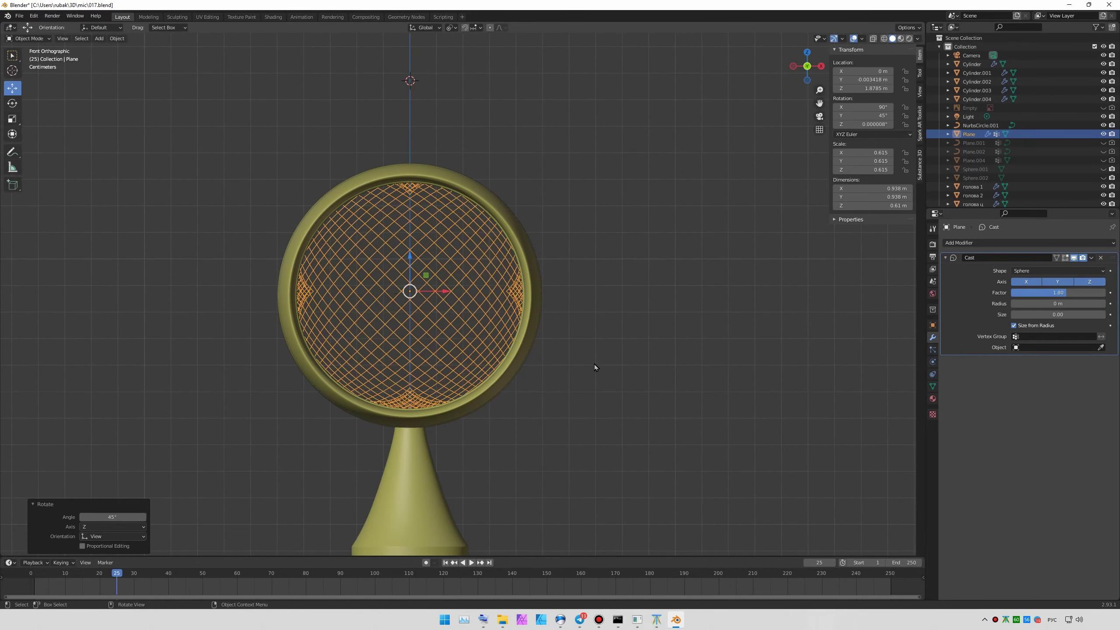
- Nudge the sphere slightly down along Z into the head ring
key("g")
key("z")
left_click(568, 337)
middle_click_drag(567, 337, 588, 319)
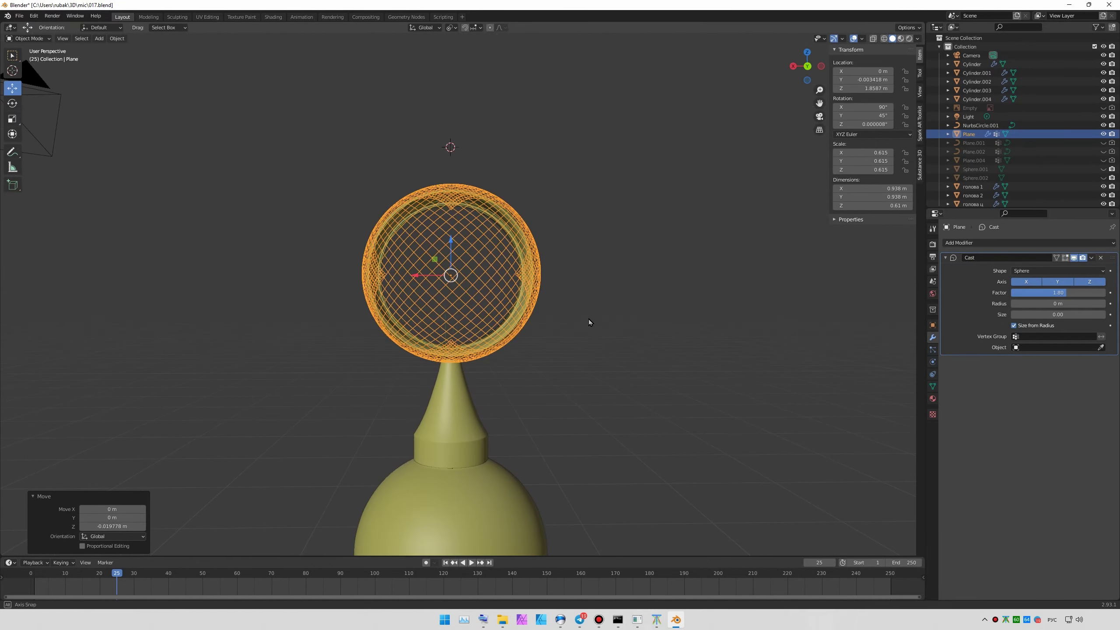
key("KP_3")
- Nudge the sphere's vertices along Y in Edit Mode, then view the head in perspective
key("Tab")
key("g")
key("y")
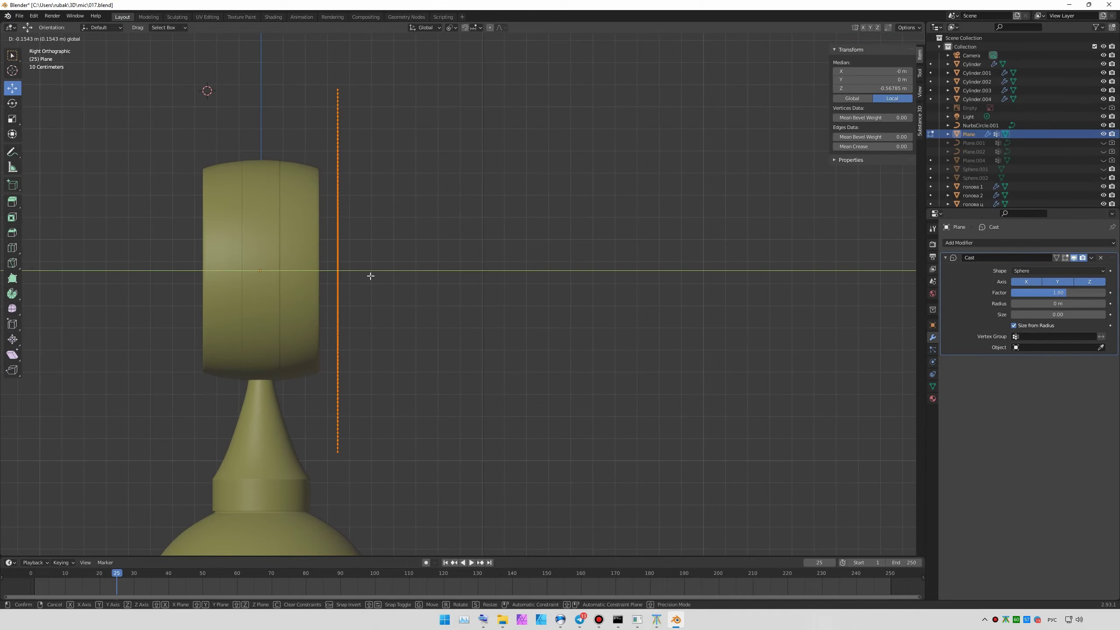
key("Escape")
key("Tab")
middle_click_drag(370, 276, 571, 337)
mouse_move(582, 334)
middle_mouse_down()
mouse_move(601, 322)
mouse_move(902, 297)
middle_mouse_up()
scroll(574, 313, "up", 4)
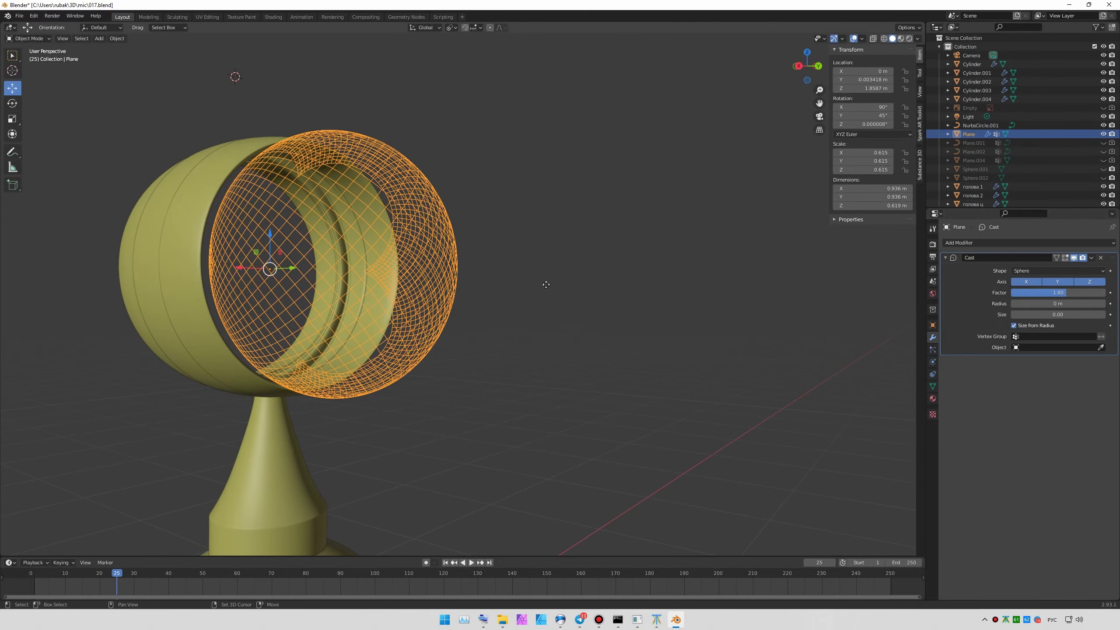
- Reselect the grille sphere and apply its Cast shape to the mesh
left_click(546, 285)
key("ctrl+z")
middle_click_drag(526, 276, 1043, 278)
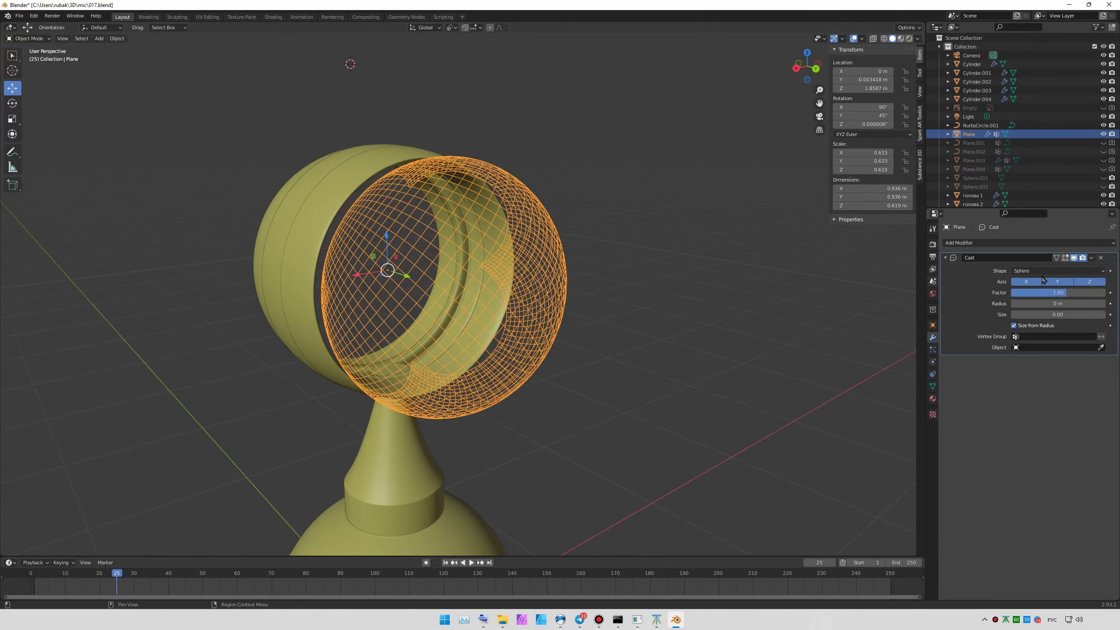
key("ctrl+a")
- In Edit Mode, set the pivot point to Active Element and make vertex group 2 active
key("Tab")
key("a")
middle_click_drag(618, 273, 645, 269)
left_click(450, 28)
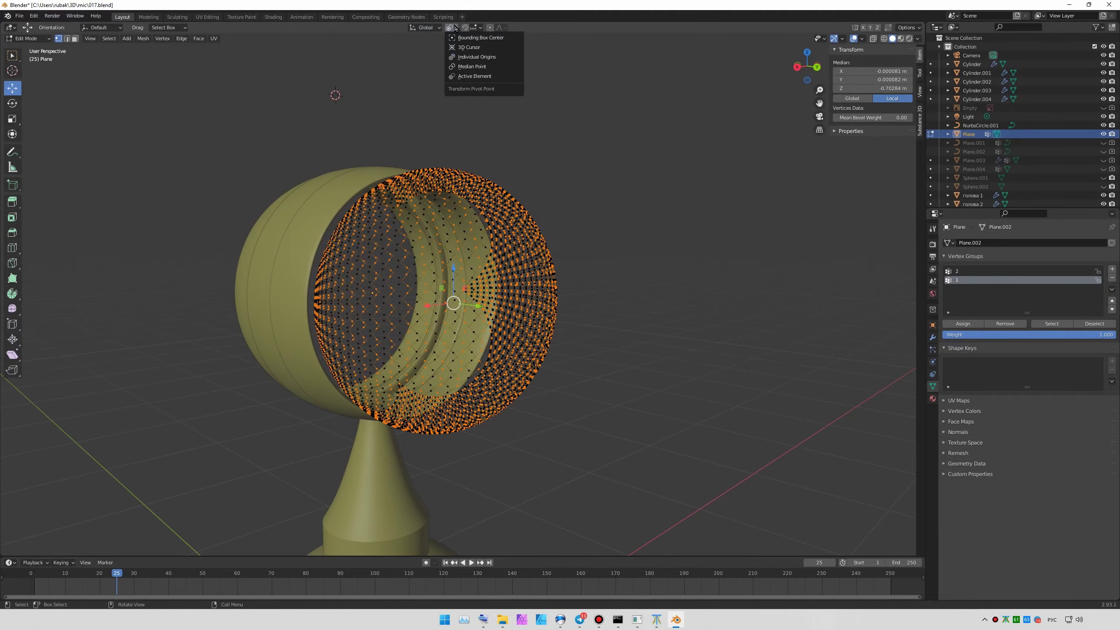
left_click(491, 77)
mouse_move(491, 76)
middle_mouse_down()
mouse_move(602, 186)
mouse_move(773, 273)
mouse_move(640, 283)
mouse_move(725, 275)
mouse_move(641, 241)
mouse_move(712, 287)
mouse_move(643, 219)
middle_mouse_up()
right_click(611, 185)
left_click(957, 271)
right_click(691, 248)
key("Tab")
scroll(691, 248, "down", 6)
- Box-select and delete the left half of the sphere's vertices, leaving a half dome
key("w")
left_click(644, 218)
key("KP_3")
left_click_drag(324, 75, 381, 384)
key("Tab")
key("alt+a")
left_click_drag(247, 78, 441, 496)
key("x")
left_click(551, 296)
key("Tab")
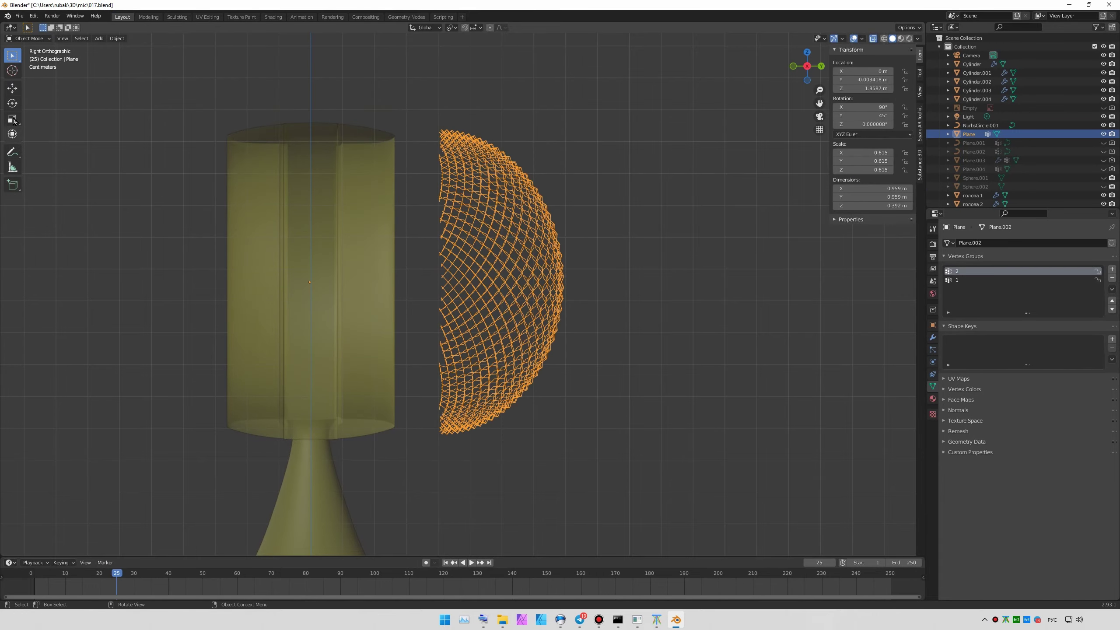
- Move the half dome onto the head, seating it at Y 0.15591 m
middle_click_drag(487, 210, 534, 165)
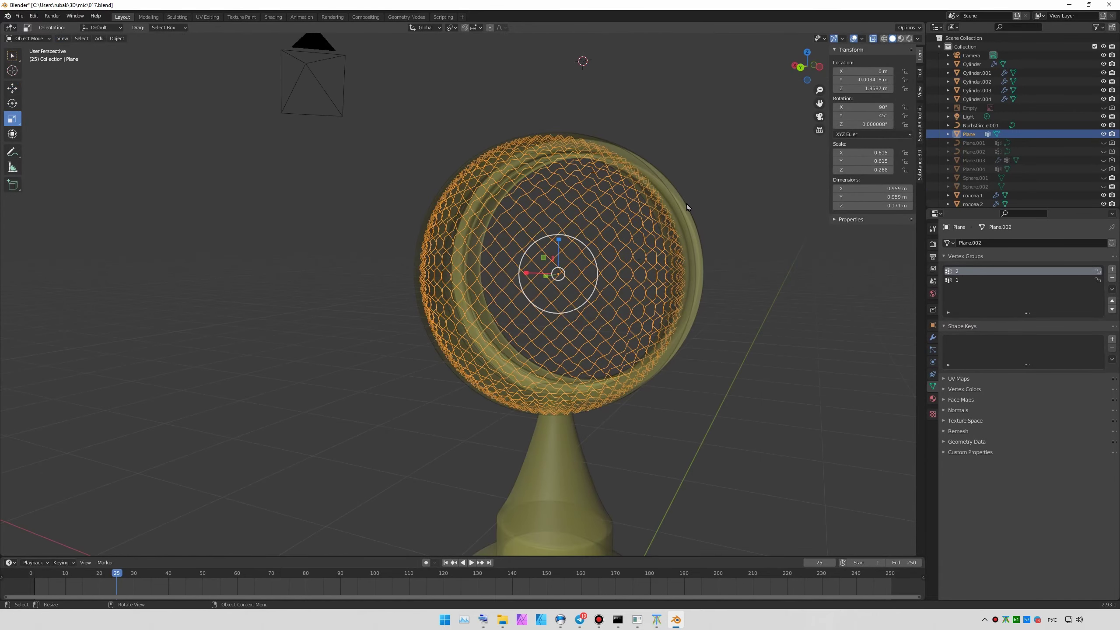
key("KP_3")
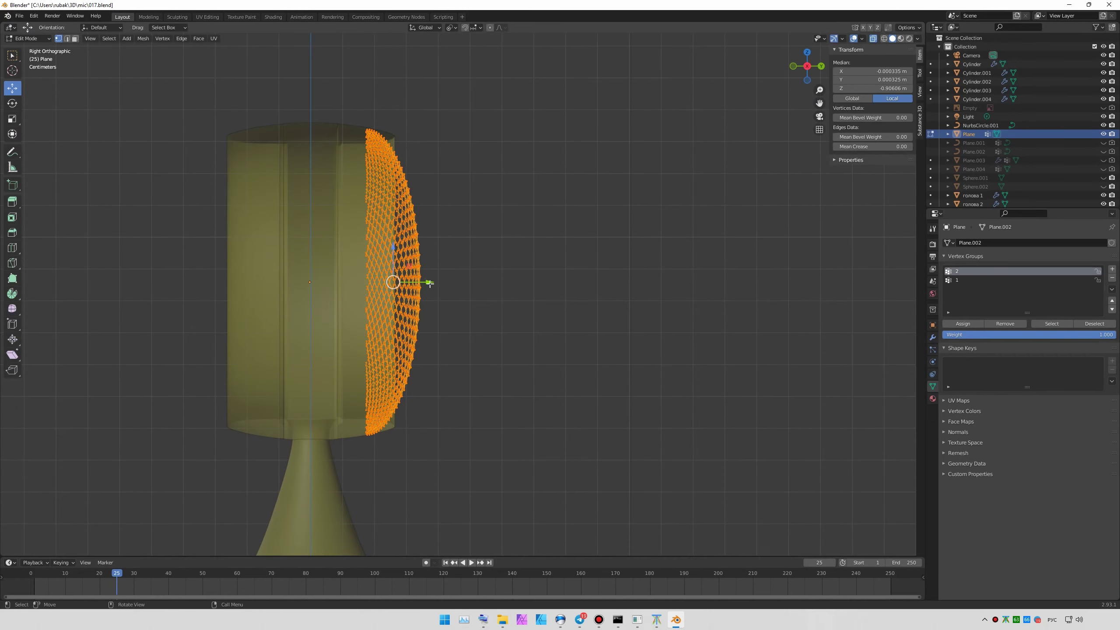
left_click_drag(430, 283, 380, 281)
key("Tab")
left_click(393, 287)
mouse_move(393, 287)
middle_mouse_down()
mouse_move(684, 271)
mouse_move(528, 291)
middle_mouse_up()
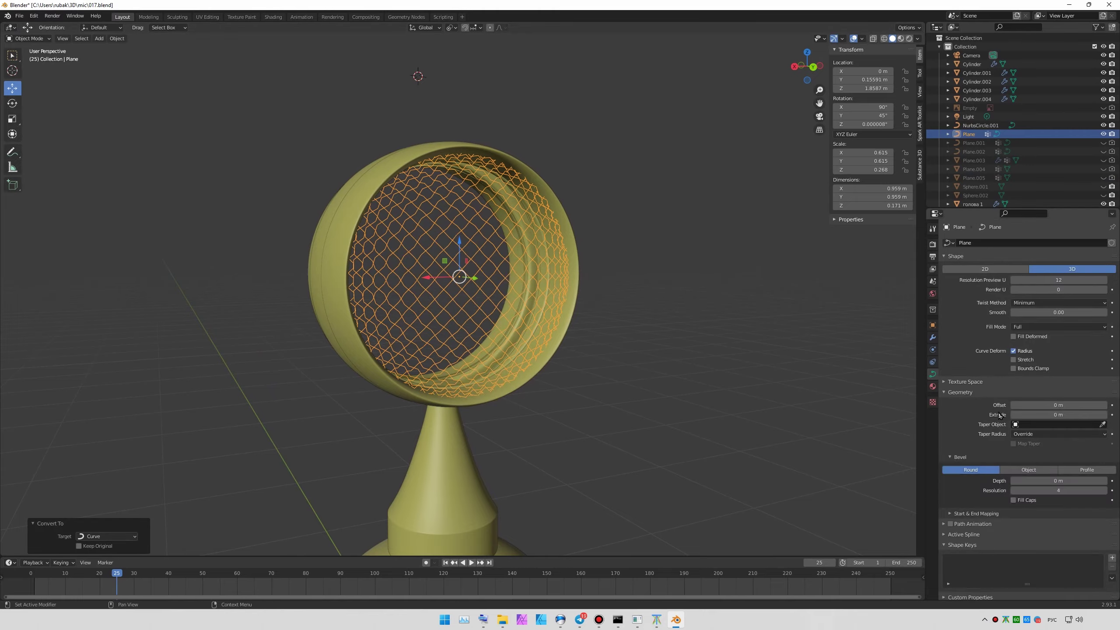
- Set NurbsCircle.001 as both the Taper Object and Bevel Object of the grille curve
left_click(715, 372)
mouse_move(715, 372)
middle_mouse_down()
mouse_move(779, 350)
mouse_move(592, 322)
mouse_move(492, 399)
mouse_move(722, 393)
mouse_move(888, 370)
mouse_move(725, 356)
mouse_move(724, 326)
mouse_move(750, 325)
middle_mouse_up()
left_click(723, 392)
- Add a Subdivision modifier to the grille and select the Plane grille object
left_click(932, 337)
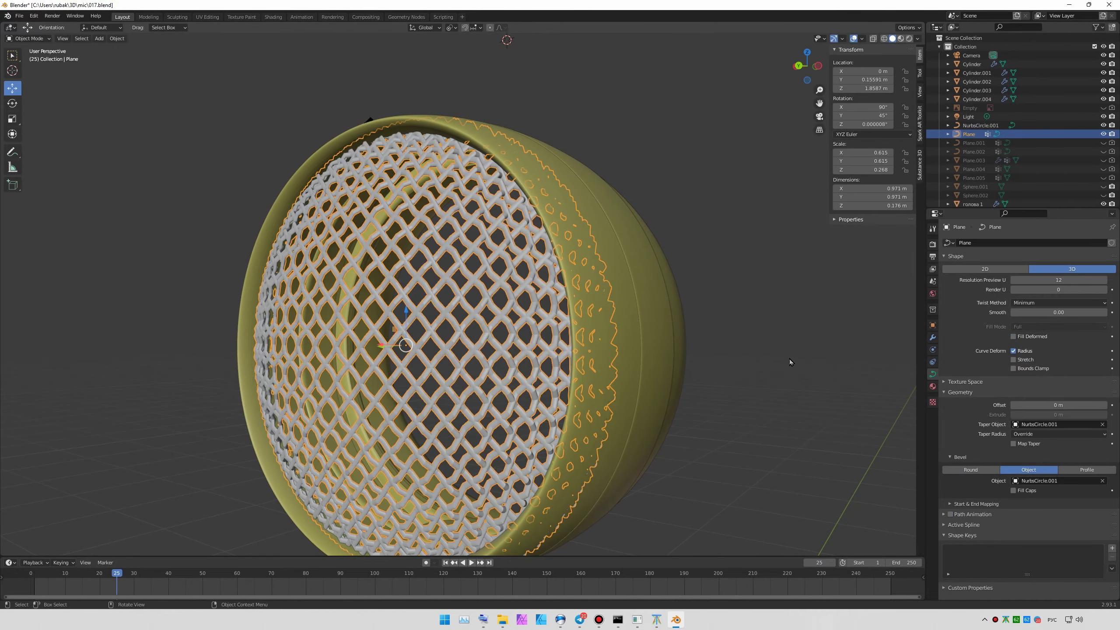
left_click(986, 242)
key("Return")
mouse_move(727, 362)
middle_mouse_down()
mouse_move(613, 356)
mouse_move(664, 339)
middle_mouse_up()
left_click(1094, 134)
middle_click_drag(573, 362, 530, 362)
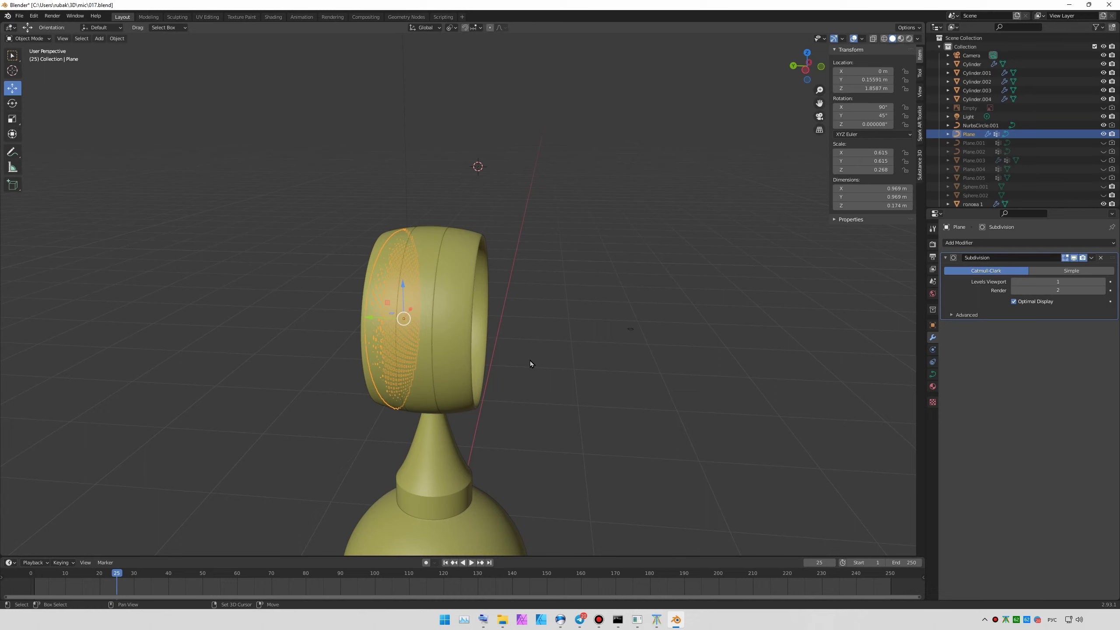
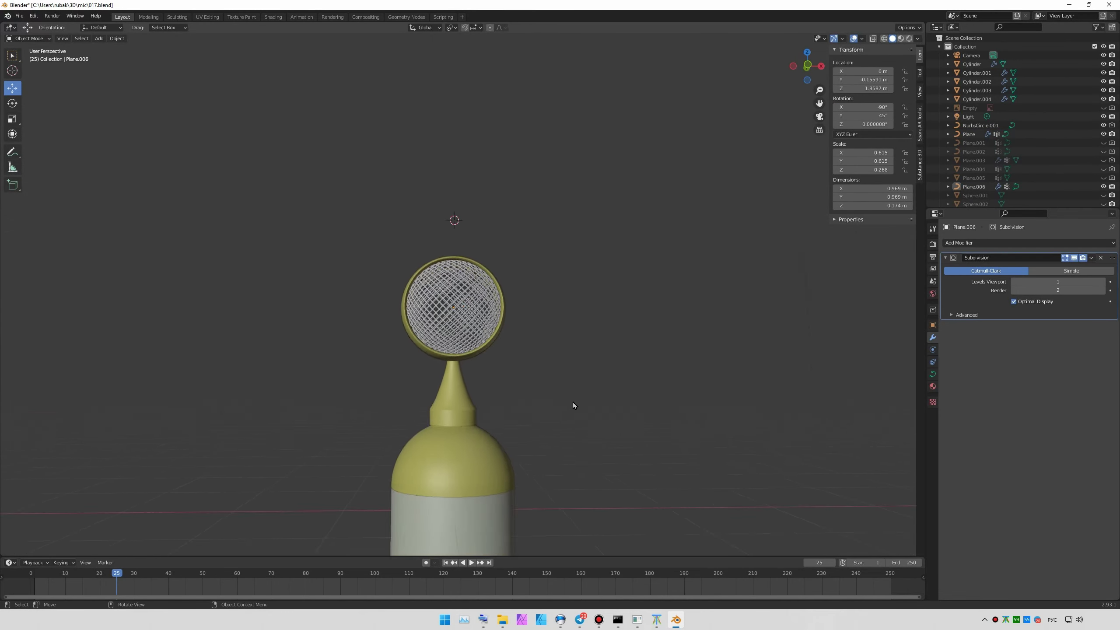
- Give the Plane.006 grille mesh Material.003, then return the viewport to solid shading
left_click(974, 301)
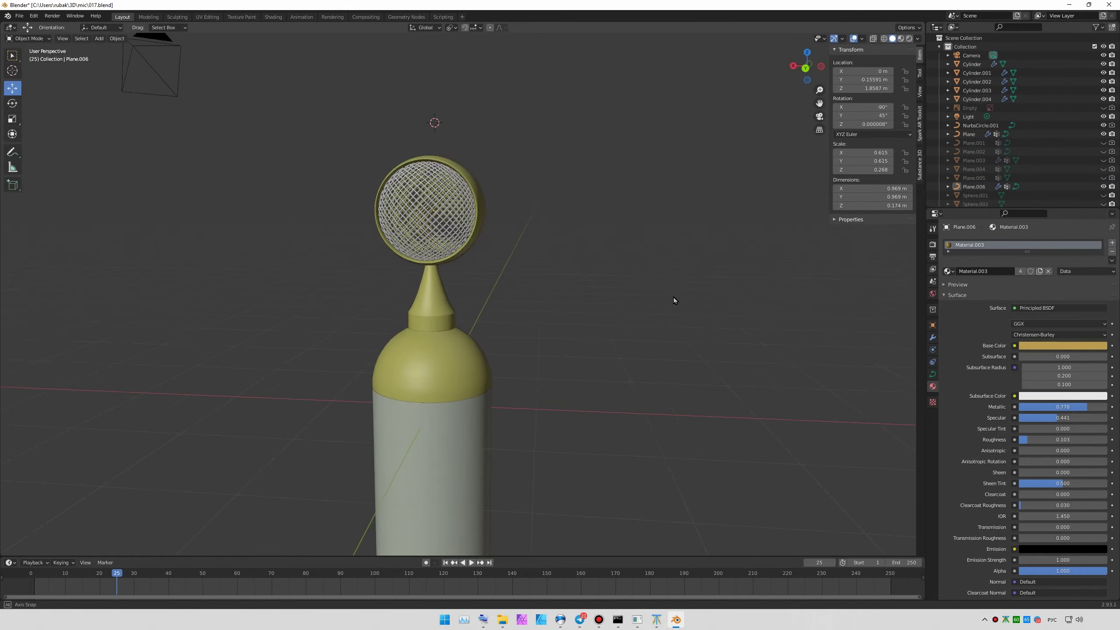
left_click(967, 301)
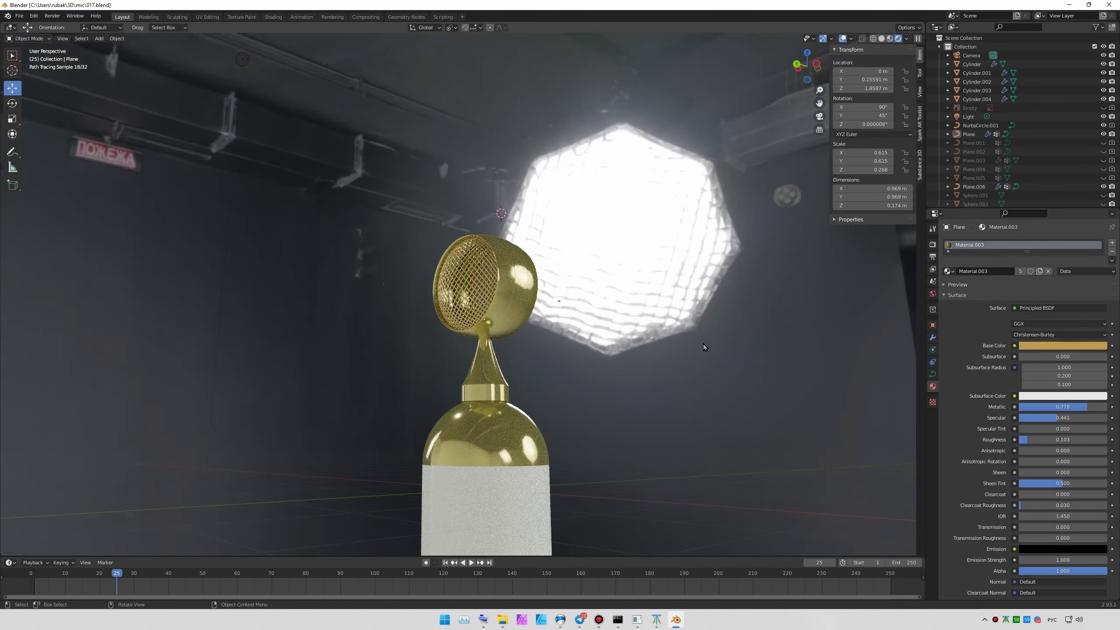
mouse_move(704, 344)
middle_mouse_down()
mouse_move(631, 375)
mouse_move(704, 366)
mouse_move(623, 358)
mouse_move(544, 307)
middle_mouse_up()
key("z")
scroll(579, 352, "up", 5)
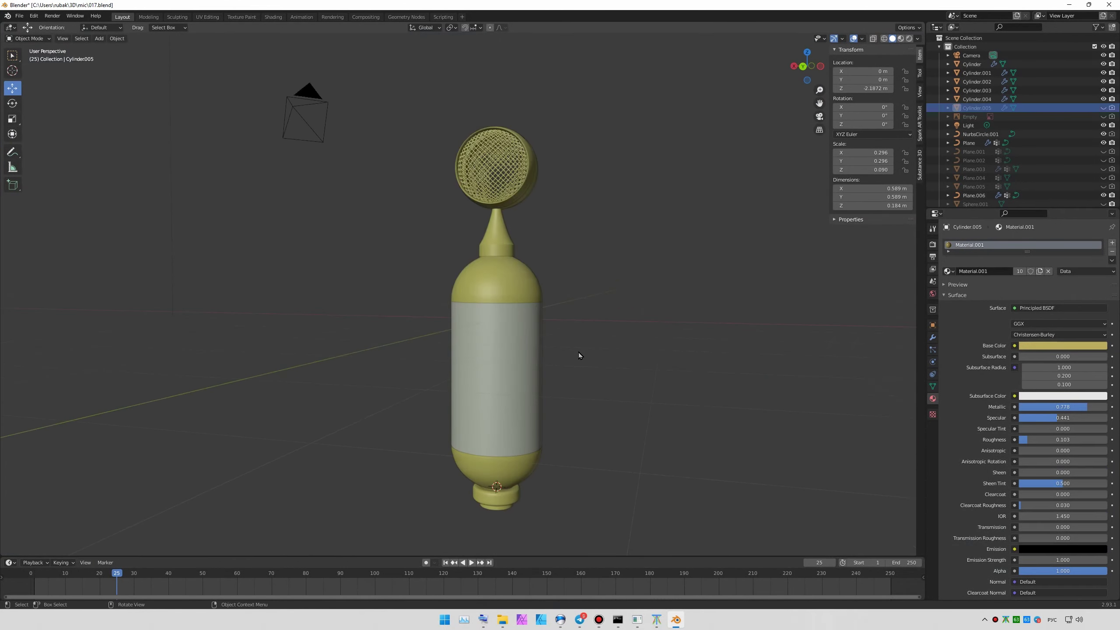
- Add a cylinder with a depth of 0.2 m
key("shift+a")
left_click(185, 94)
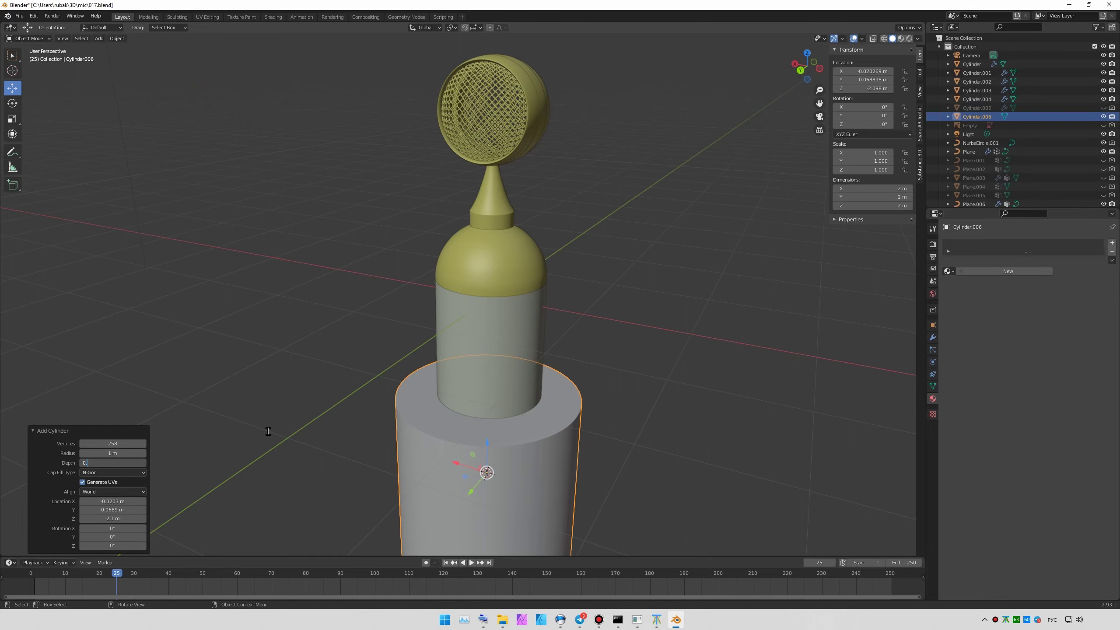
type("0.2")
key("Return")
double_click(108, 453)
type("0.6")
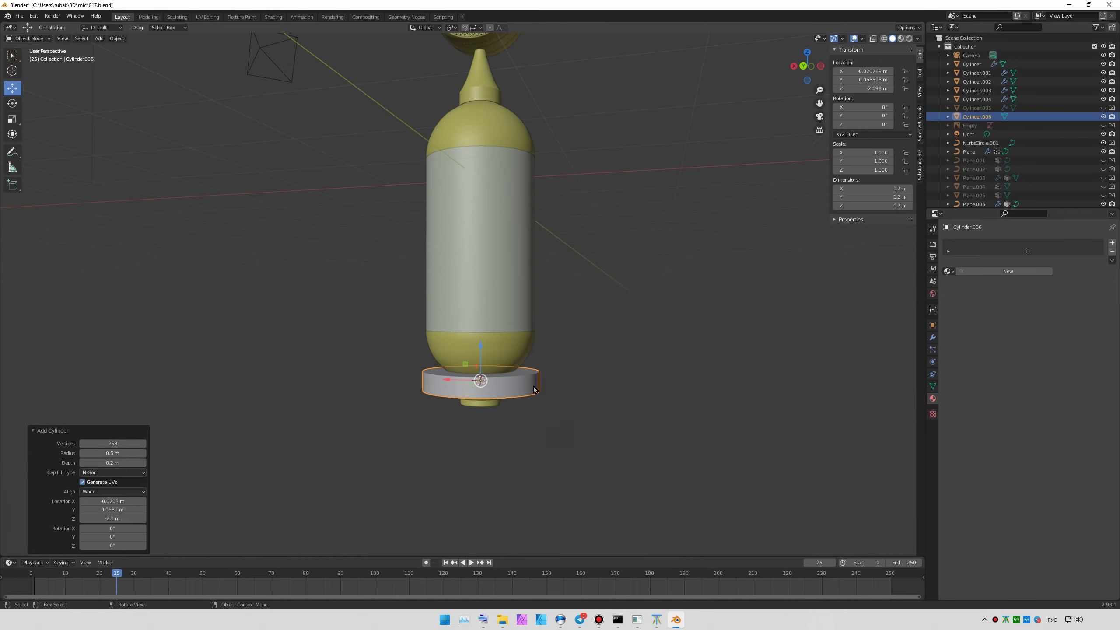
type("gz")
- Move the cylinder down below the body and set its width to 0.6 m
key("KP_1")
scroll(485, 353, "up", 3)
left_click(425, 311)
scroll(426, 310, "up", 3)
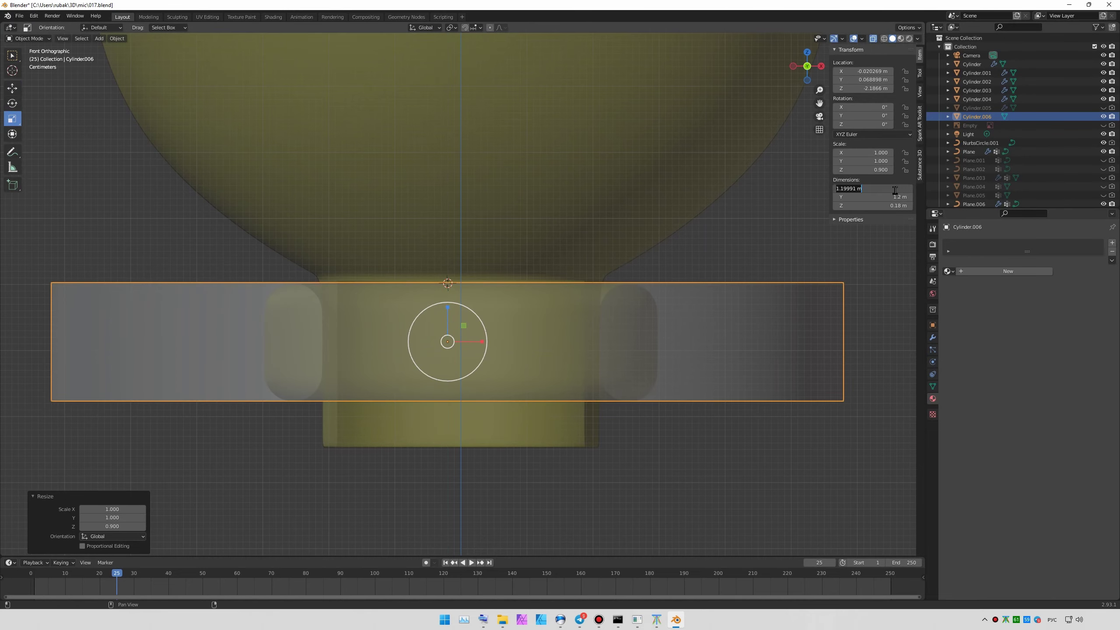
type(".6")
key("Return")
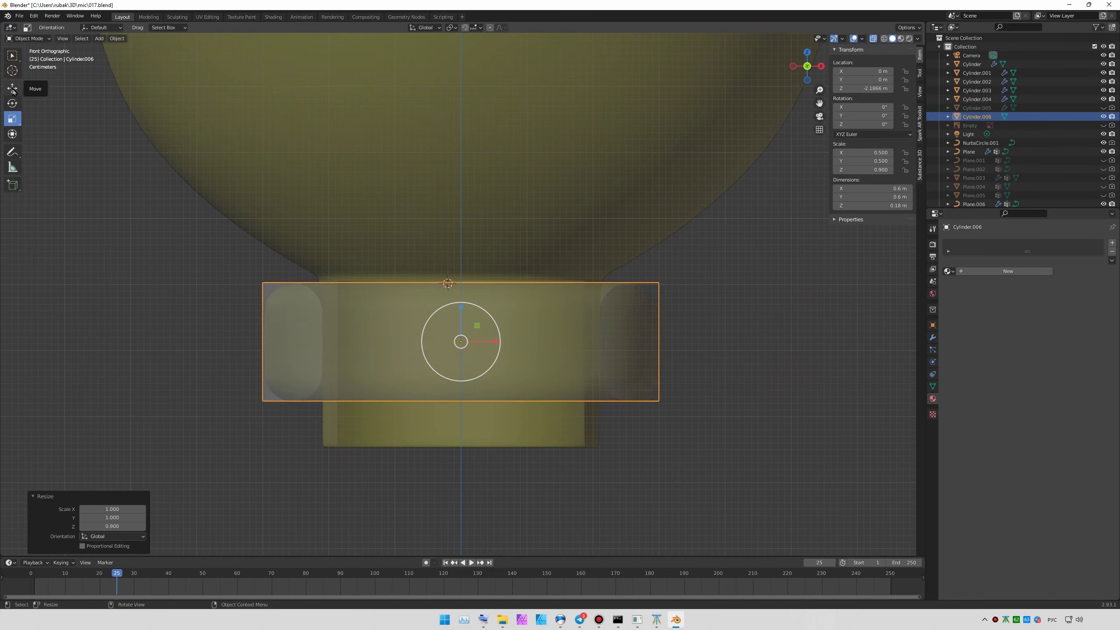
- Delete the cylinder's top face in Edit Mode
key("Tab")
key("a")
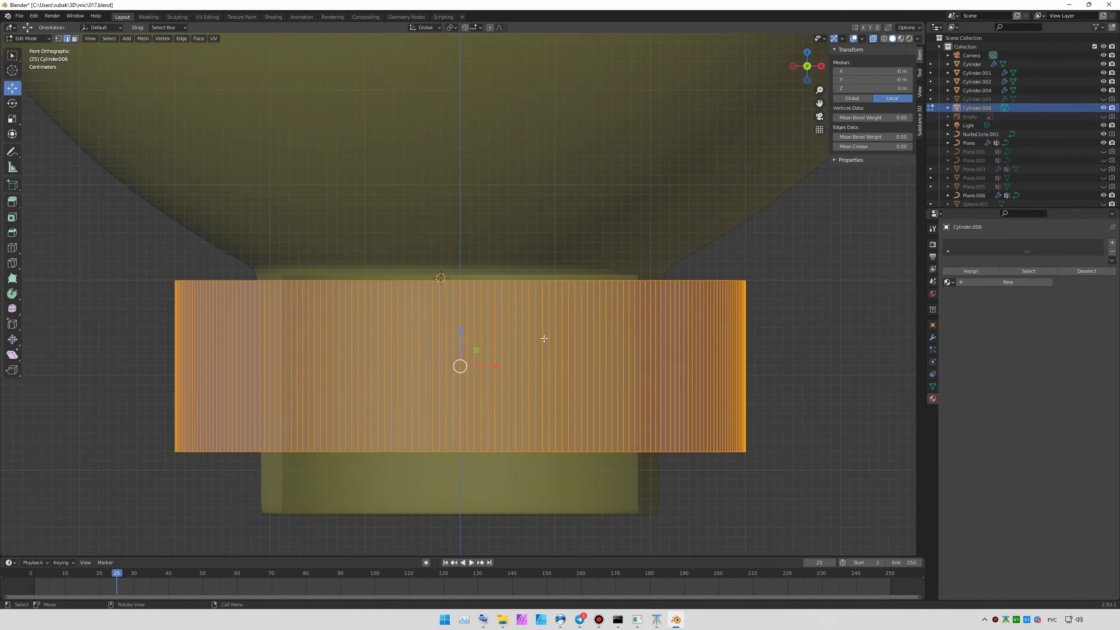
middle_click_drag(461, 311, 521, 206)
left_click(488, 218)
left_click(484, 213)
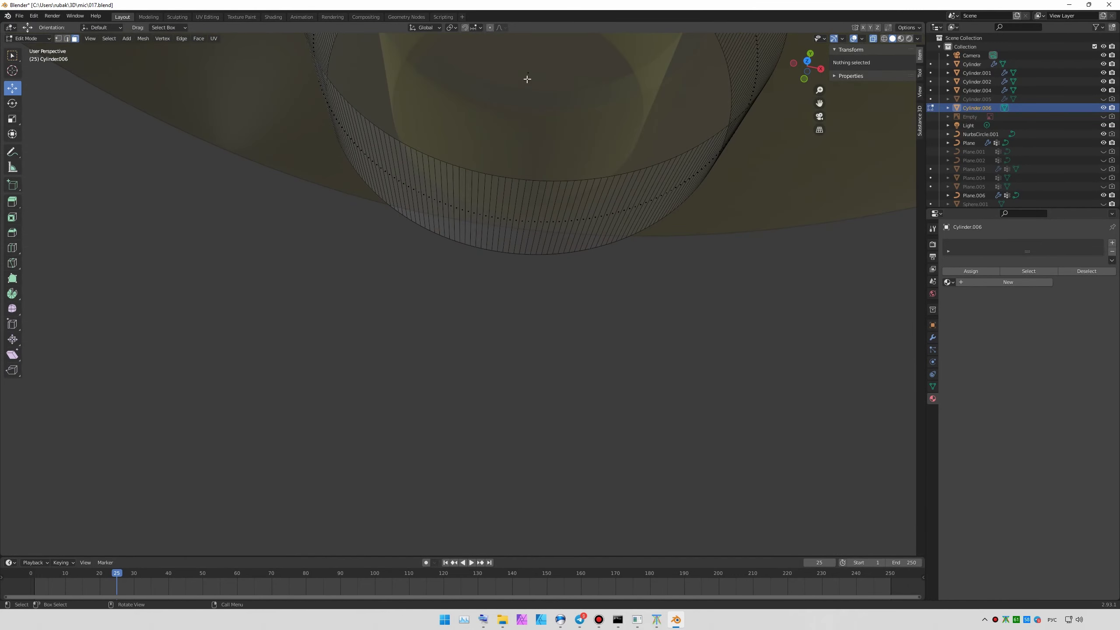
- Select alternate vertical side edges and scale them inward to form ribs
scroll(539, 303, "up", 3)
key("2")
left_click(539, 302)
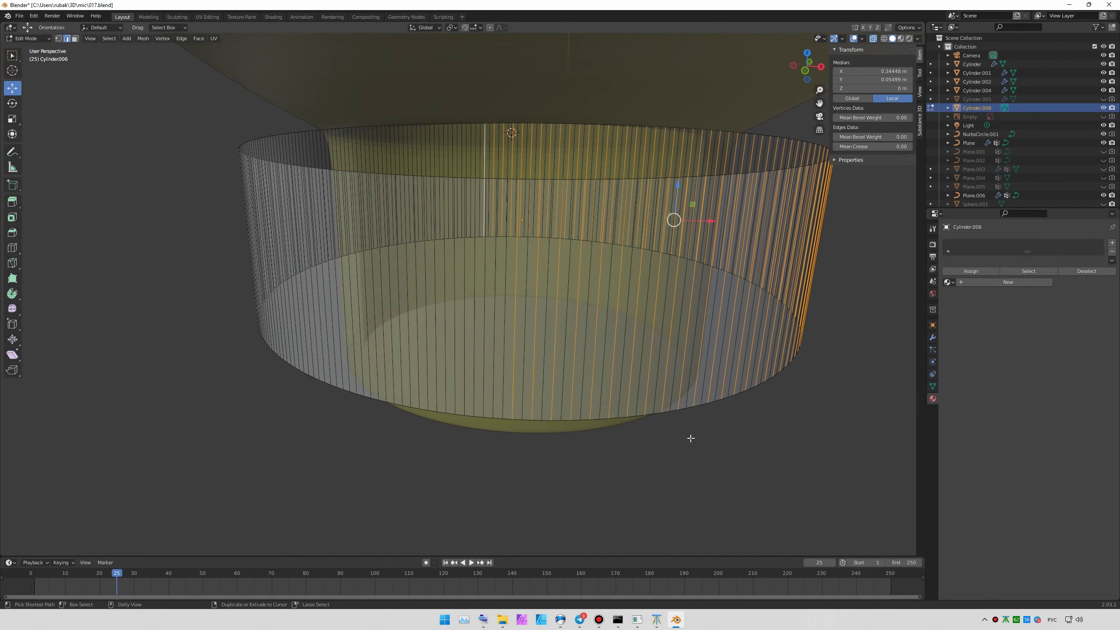
key("ctrl+KP_7")
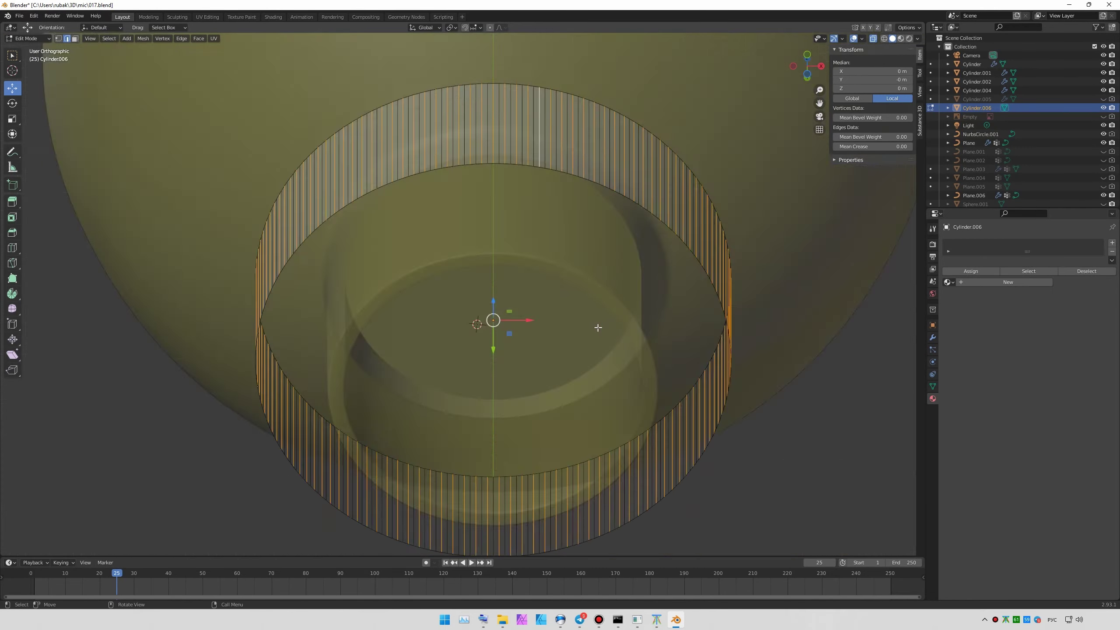
key("s")
left_click(593, 138)
mouse_move(628, 175)
middle_mouse_down()
mouse_move(647, 291)
mouse_move(605, 259)
middle_mouse_up()
scroll(647, 291, "down", 2)
- Add a Bevel modifier to the cylinder at 0.1 m with 5 segments
key("Tab")
scroll(722, 274, "up", 1)
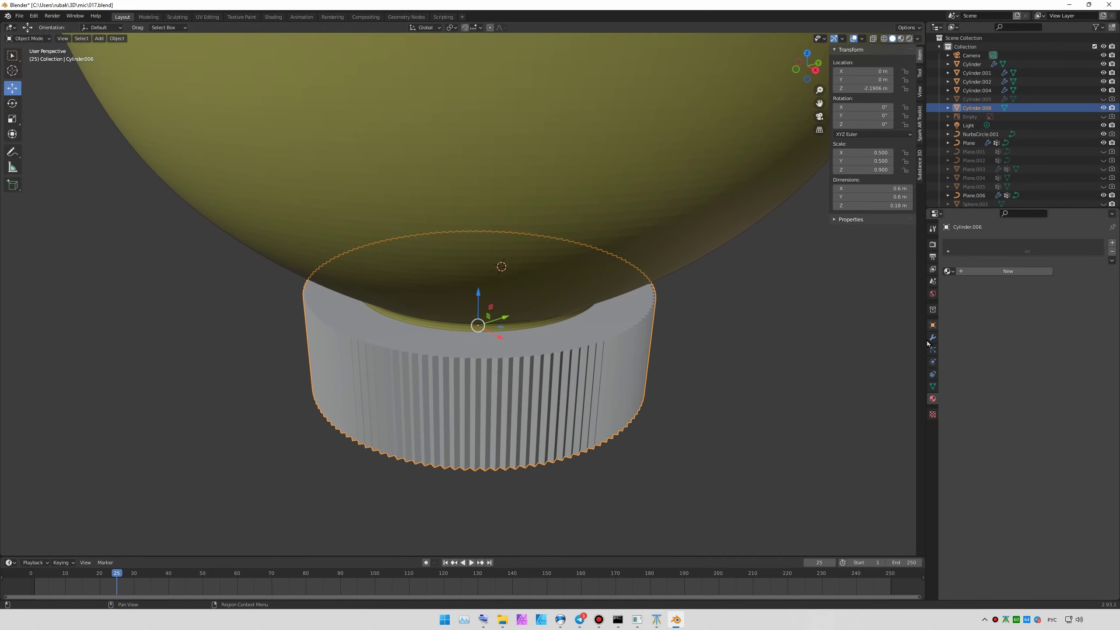
left_click(933, 337)
left_click(1027, 243)
left_click(965, 306)
left_click(1104, 302)
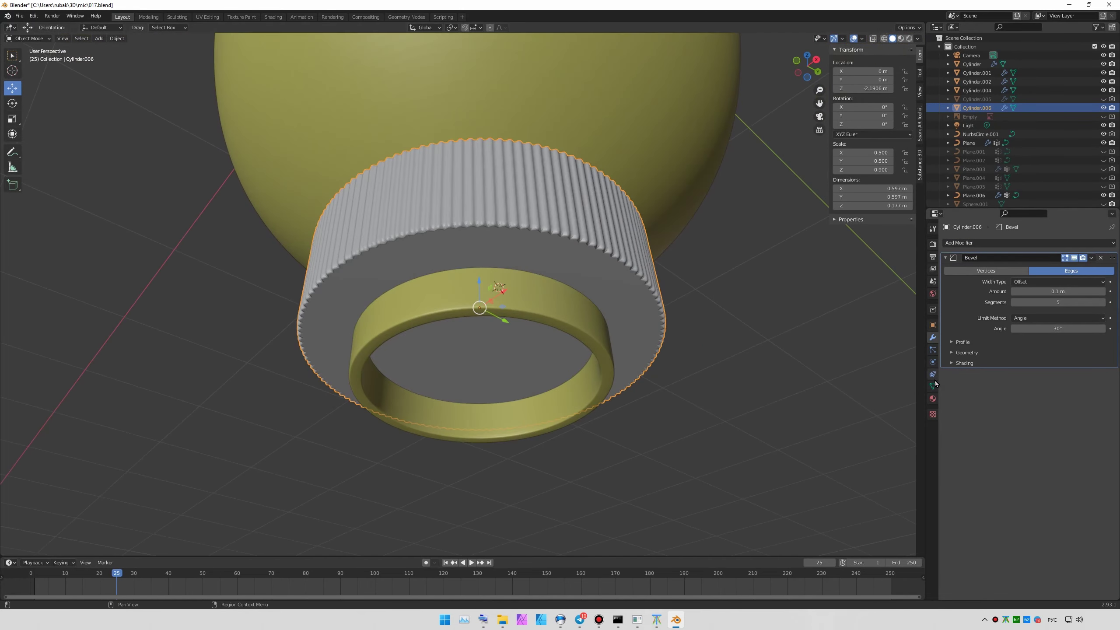
- Assign gold Material.001 to the ribbed cap and add a Boolean modifier
mouse_move(768, 379)
middle_mouse_down()
mouse_move(761, 320)
mouse_move(628, 329)
middle_mouse_up()
left_click(933, 398)
left_click(968, 292)
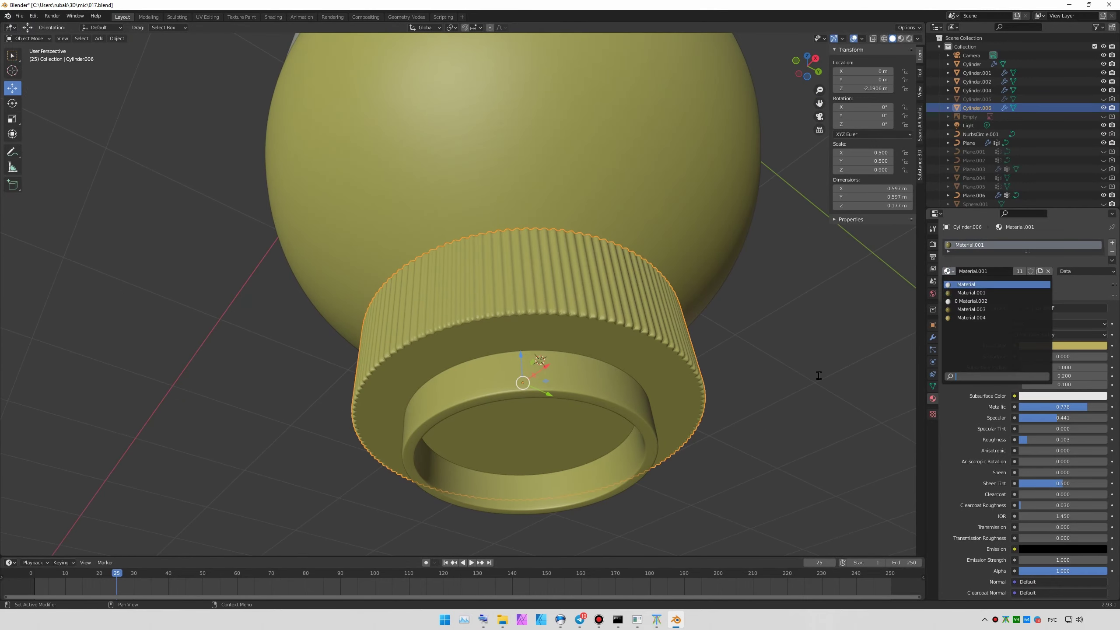
left_click(933, 338)
left_click(1027, 243)
left_click(952, 286)
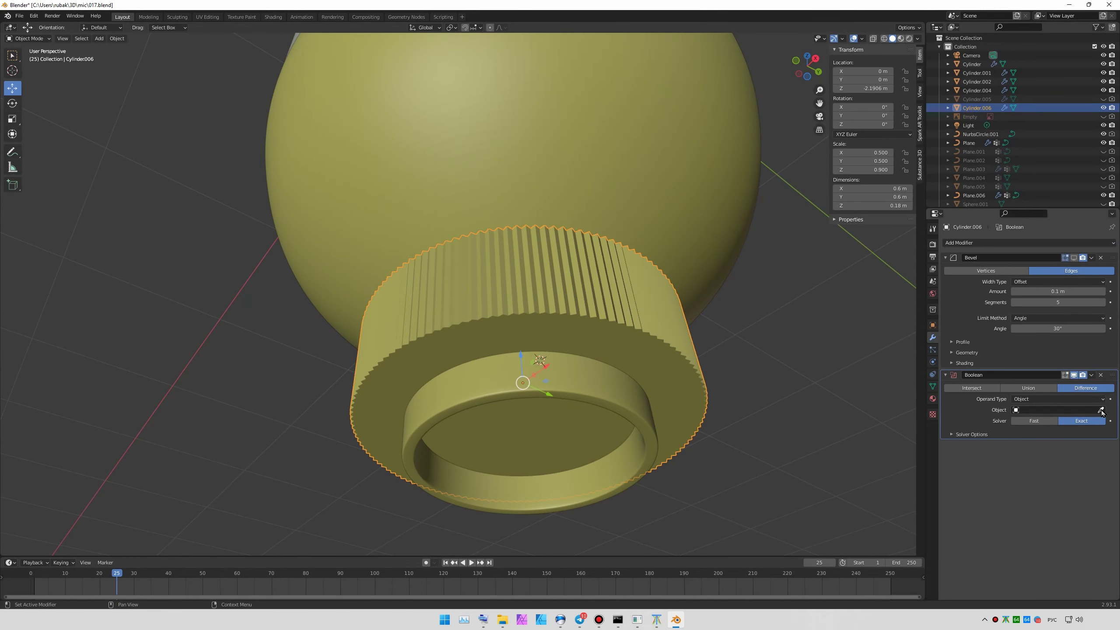
- Delete the cap's bottom faces and reposition the cap
key("Tab")
mouse_move(653, 326)
middle_mouse_down()
mouse_move(540, 257)
mouse_move(495, 366)
middle_mouse_up()
left_click(523, 247)
key("Tab")
key("g")
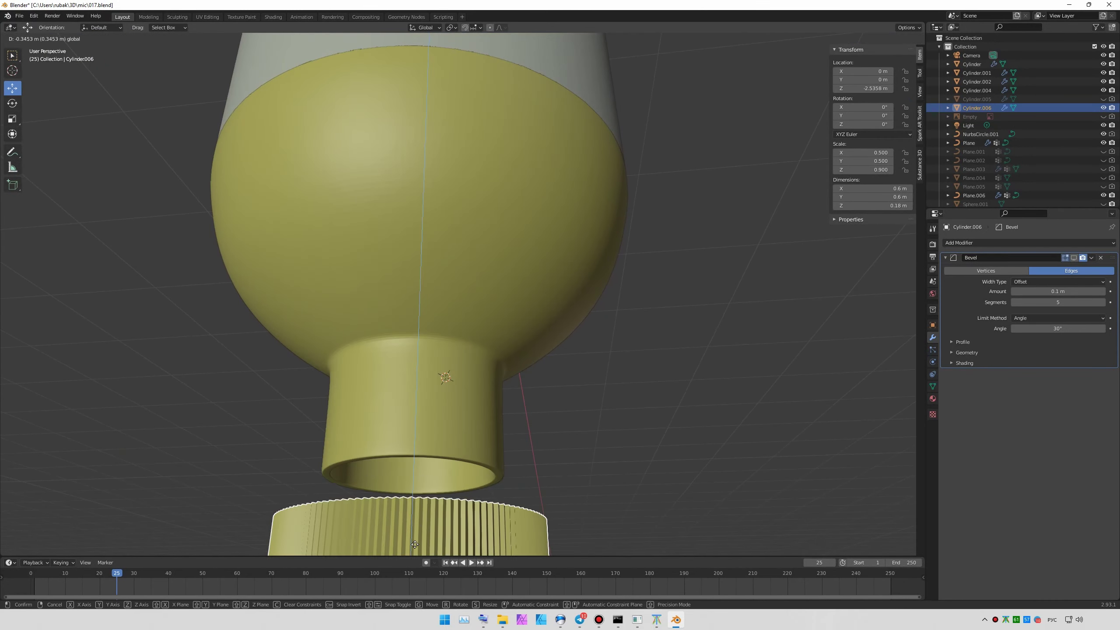
left_click(414, 544)
- Select the band of the cap's inner wall in Edit Mode and check it from above
key("Tab")
scroll(540, 320, "up", 5)
left_click(600, 336, "alt+shift")
middle_click_drag(600, 337, 613, 306)
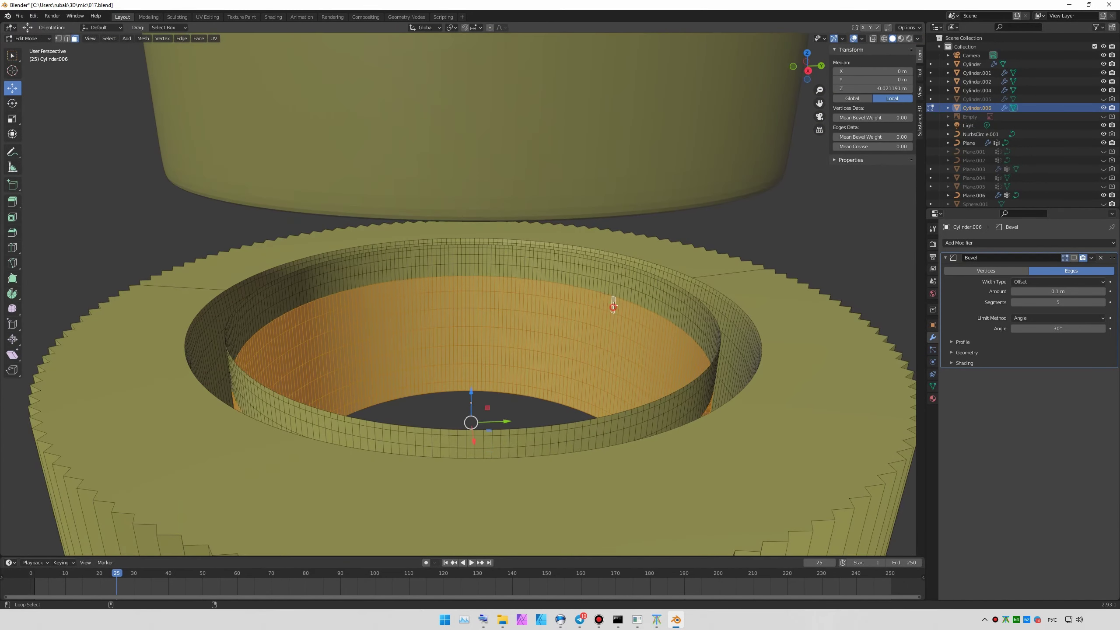
key("Tab")
scroll(586, 317, "down", 5)
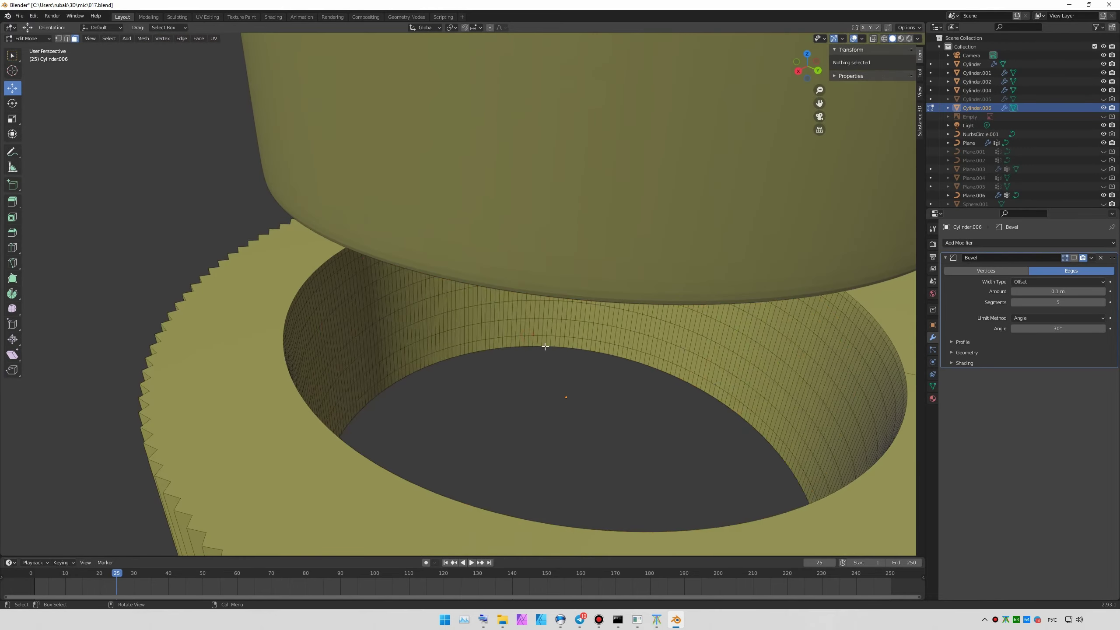
scroll(585, 318, "down", 3)
- Move the cap vertically up to seat it under the dome, then save 017.blend
mouse_move(586, 318)
middle_mouse_down()
mouse_move(510, 295)
mouse_move(702, 316)
middle_mouse_up()
key("g")
left_click(529, 307)
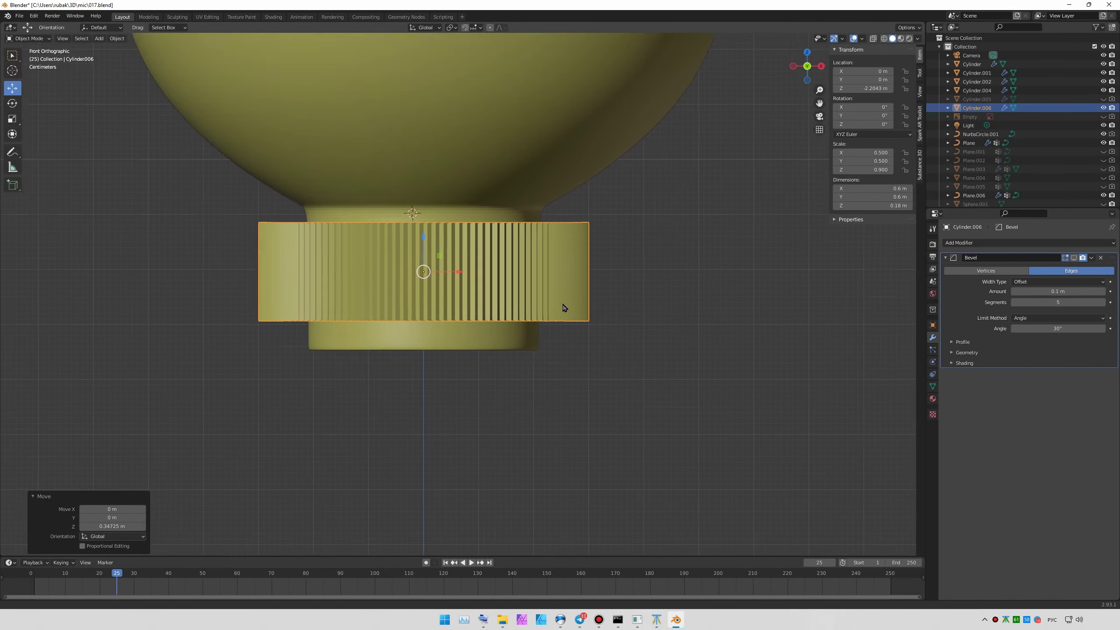
scroll(702, 316, "down", 3)
scroll(667, 275, "down", 1)
scroll(682, 307, "down", 1)
key("ctrl+s")
- Preview the model in rendered shading from below, then return to solid shading
scroll(683, 306, "down", 2)
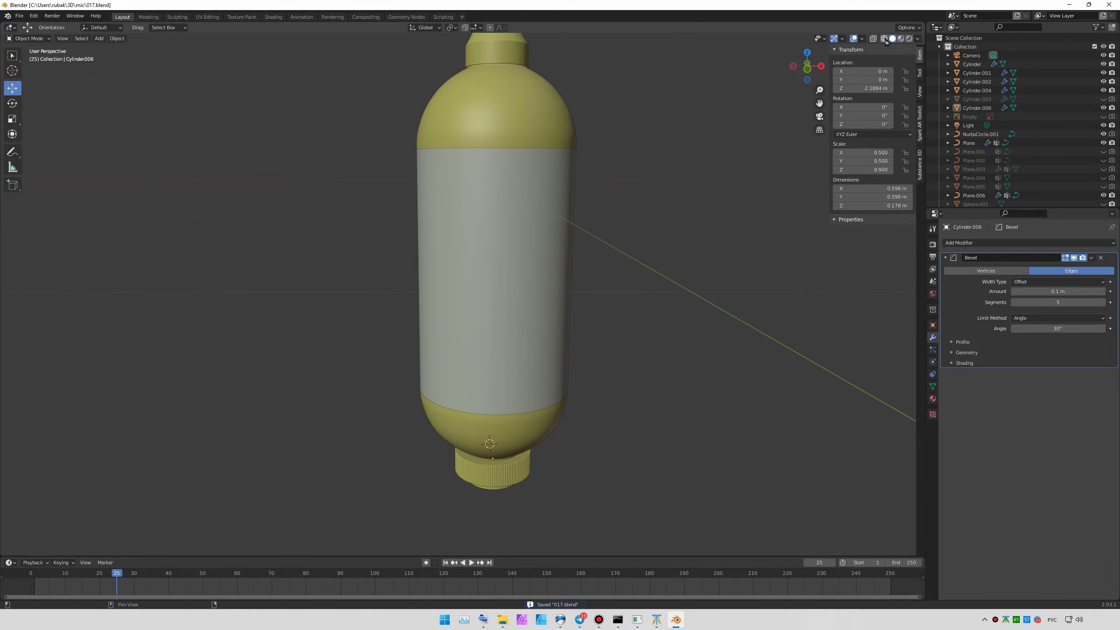
key("z")
left_click(754, 329)
scroll(721, 304, "up", 3)
mouse_move(721, 305)
middle_mouse_down()
mouse_move(676, 250)
mouse_move(567, 250)
middle_mouse_up()
scroll(675, 251, "down", 3)
scroll(567, 250, "up", 2)
left_click(882, 39)
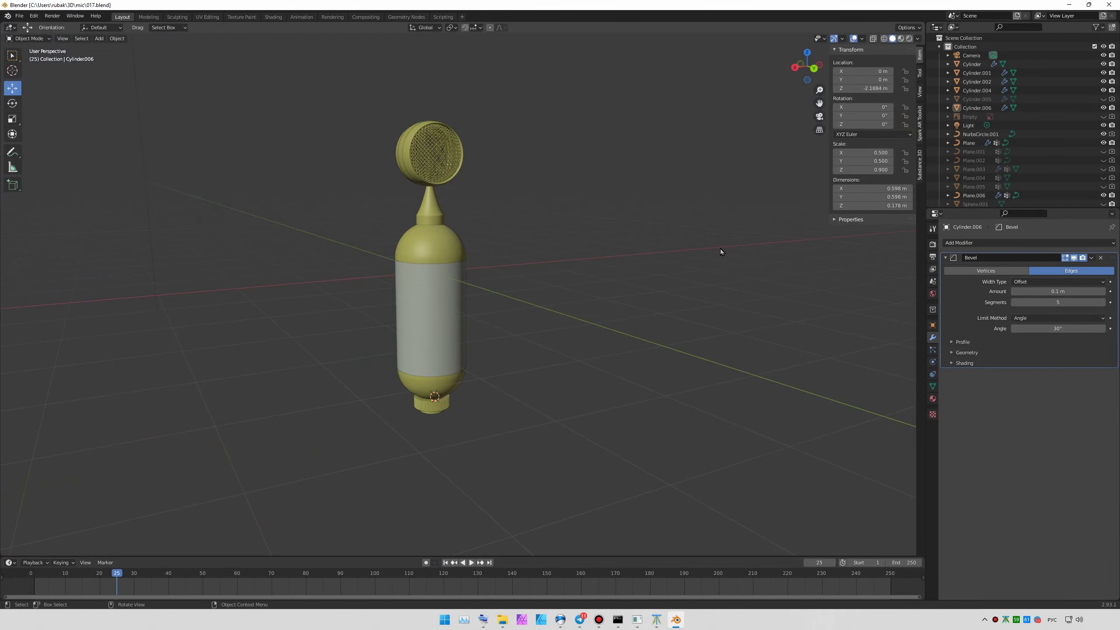
mouse_move(723, 248)
middle_mouse_down()
mouse_move(654, 324)
mouse_move(559, 349)
middle_mouse_up()
scroll(655, 324, "up", 4)
- Move the ribbed collar Cylinder.003 to Z 0.85 m at the neck base
key("Tab")
scroll(531, 276, "down", 2)
scroll(531, 276, "up", 3)
key("Tab")
scroll(595, 340, "down", 2)
key("KP_1")
left_click(487, 252)
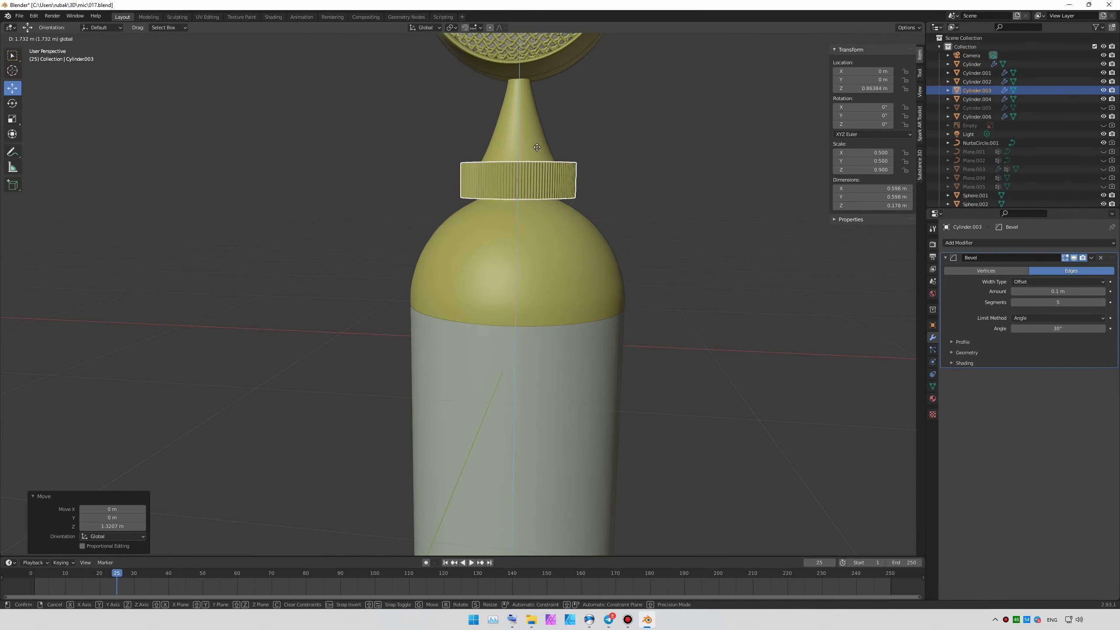
scroll(548, 442, "up", 3)
scroll(548, 443, "up", 2)
- Scale the collar down to about 0.447 m wide around the neck
key("s")
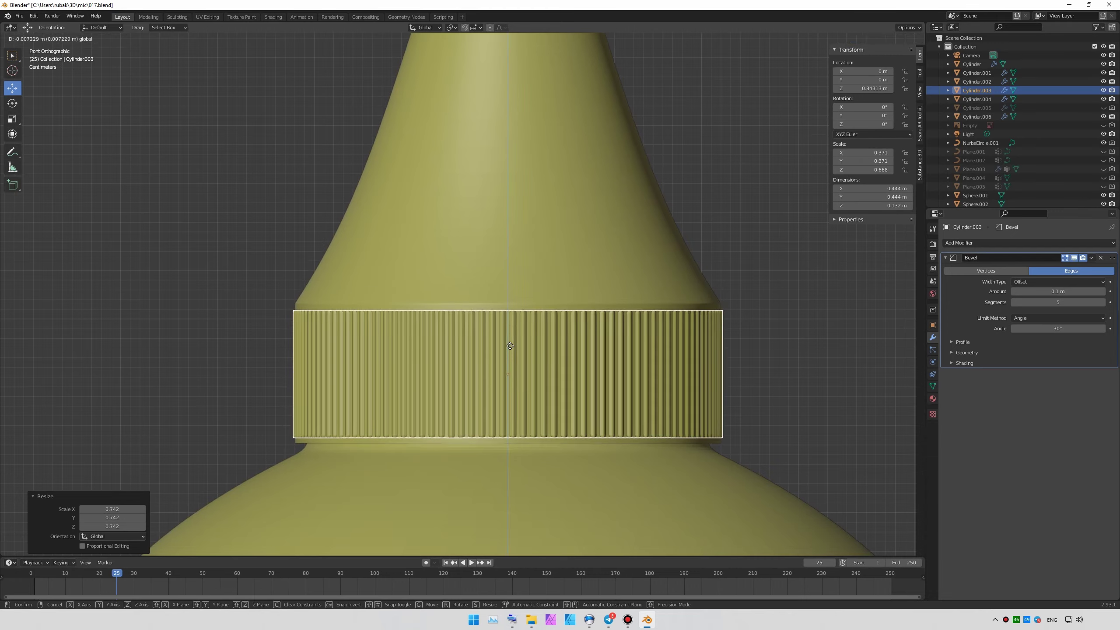
left_click(511, 346)
scroll(495, 266, "up", 3)
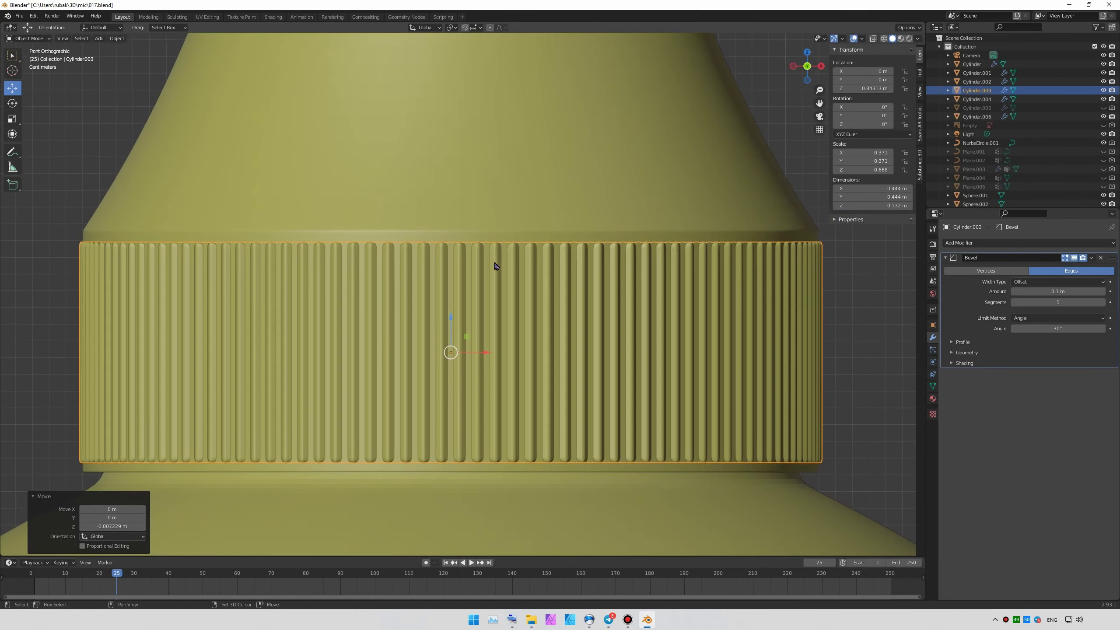
left_click(450, 303)
middle_click_drag(450, 303, 597, 419)
left_click(679, 277)
scroll(748, 313, "down", 4)
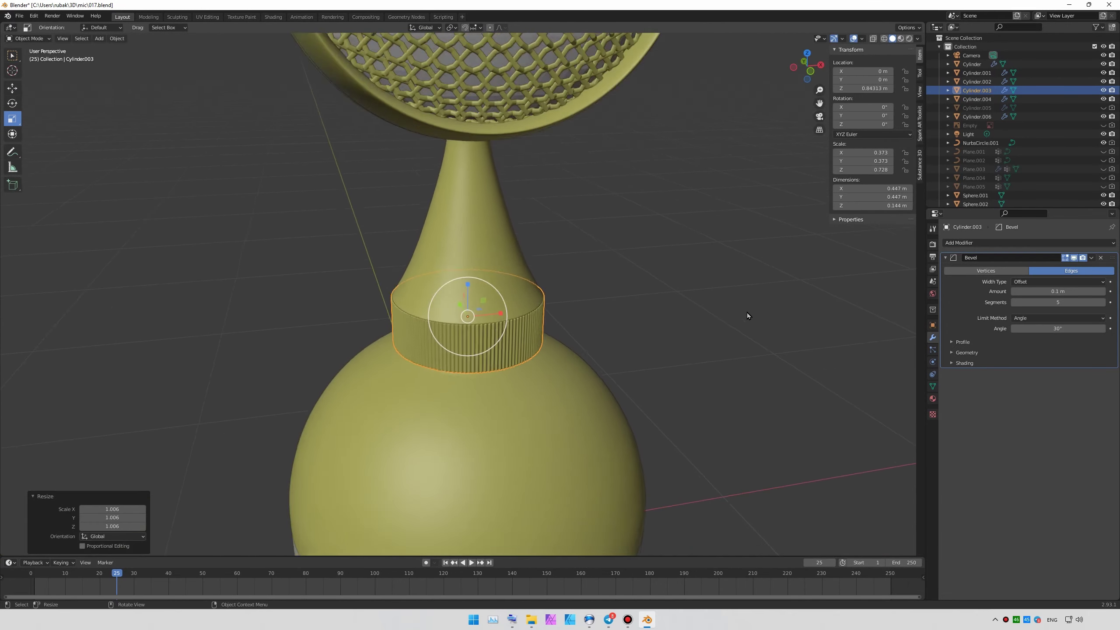
scroll(747, 313, "down", 3)
scroll(679, 381, "down", 3)
middle_click_drag(679, 382, 620, 270)
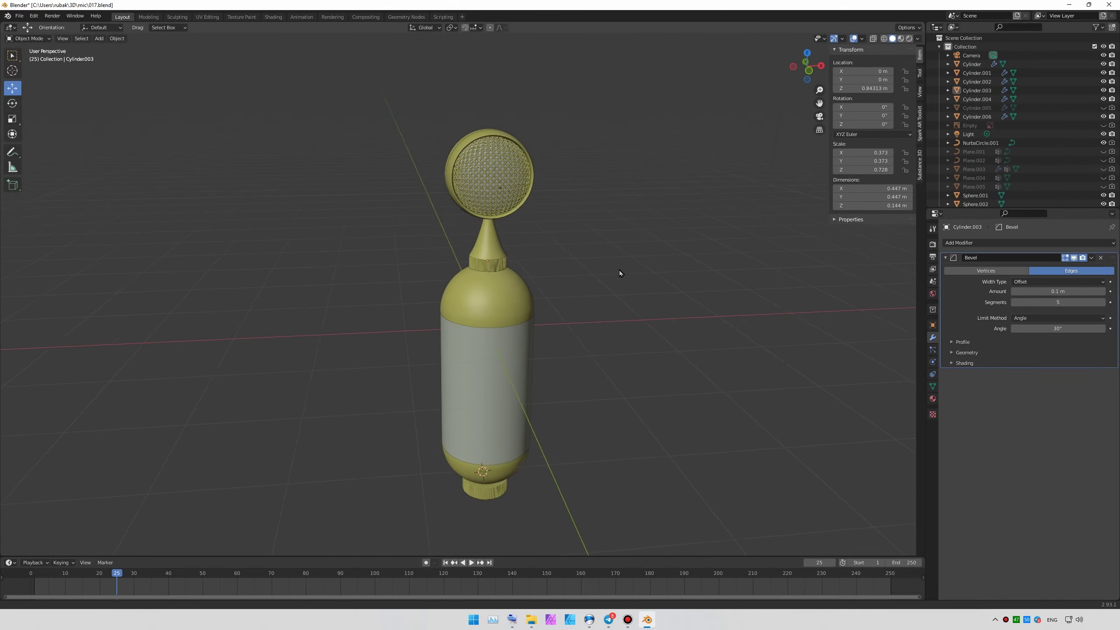
key("z")
key("ctrl+s")
mouse_move(618, 372)
middle_mouse_down()
mouse_move(657, 357)
mouse_move(544, 345)
mouse_move(602, 349)
mouse_move(597, 306)
mouse_move(551, 288)
mouse_move(574, 241)
mouse_move(647, 179)
middle_mouse_up()
key("z")
key("alt+Tab")
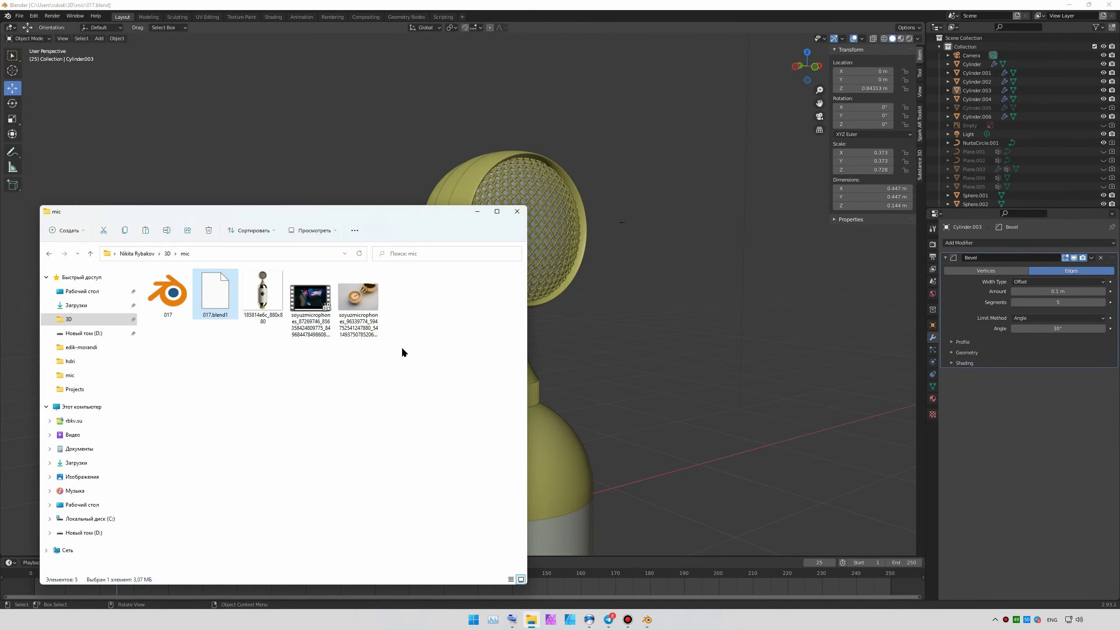
double_click(363, 305)
left_click(727, 110)
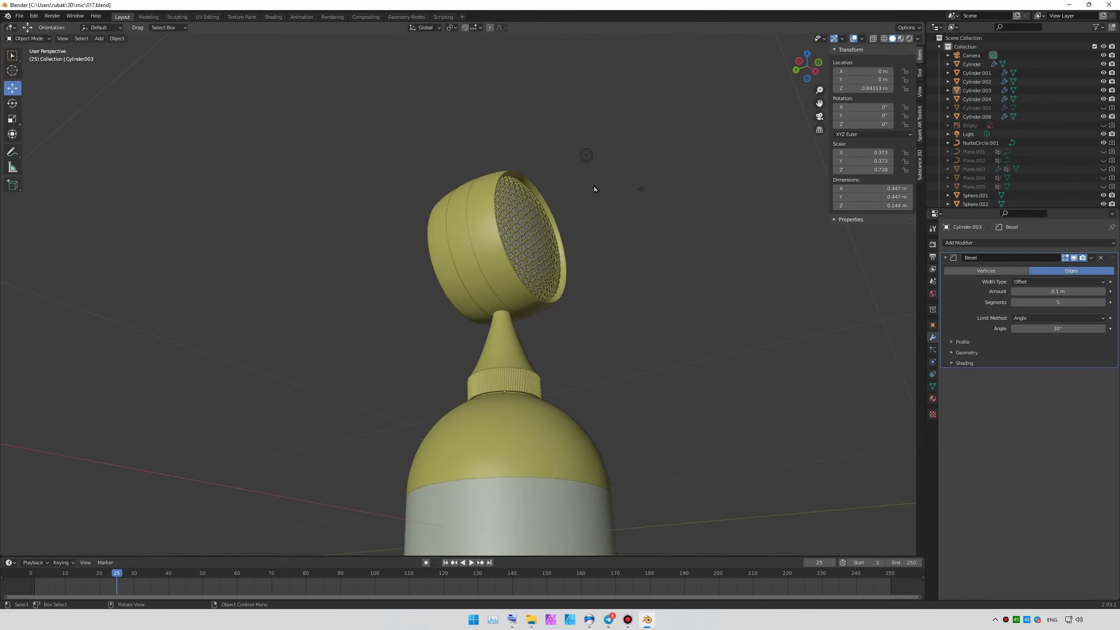
scroll(593, 186, "up", 2)
- Hide the capsule's inner sphere and compare the head against the reference photo
left_click(975, 196)
left_click(1103, 196)
scroll(1089, 154, "down", 2)
middle_click_drag(548, 190, 637, 217)
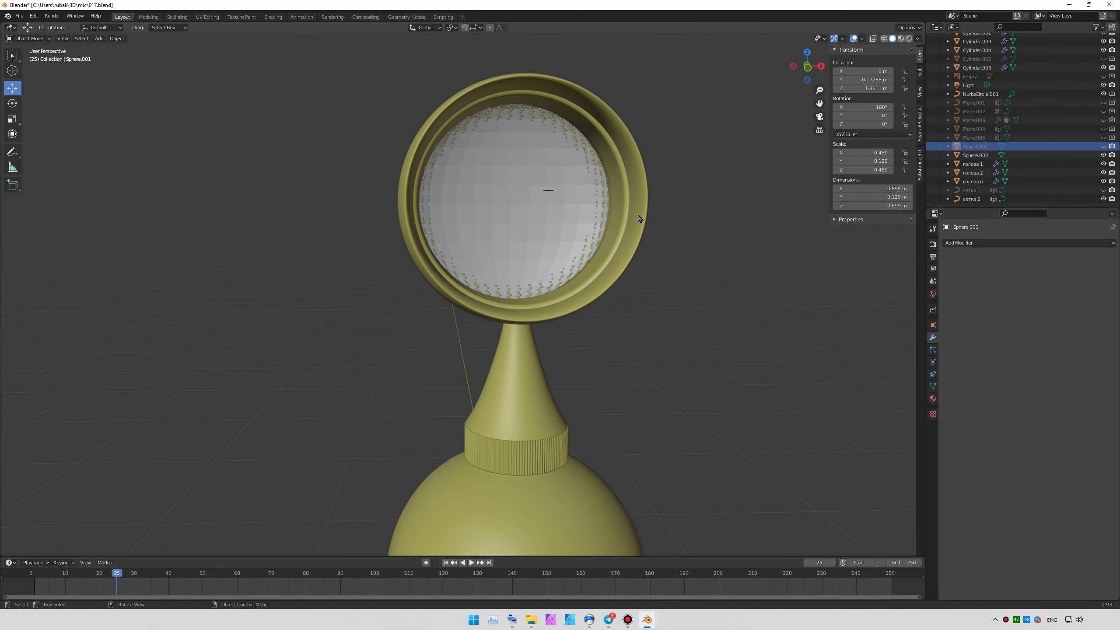
key("alt+Tab")
key("Return")
left_click(727, 109)
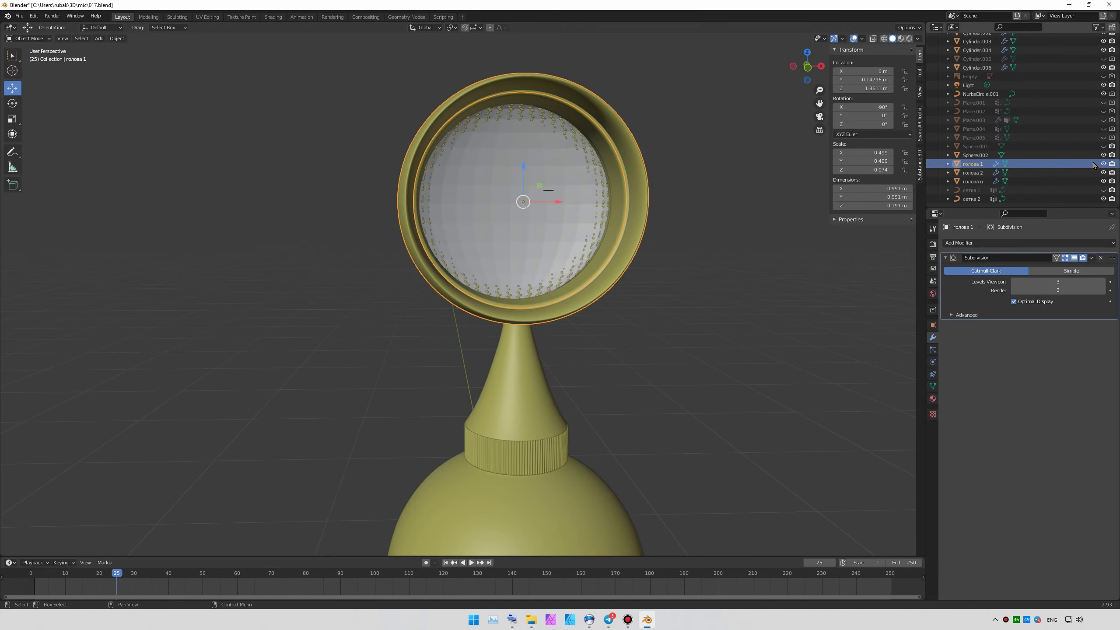
- Inspect the capsule head ring's edge vertices in Edit Mode
mouse_move(485, 220)
middle_mouse_down()
mouse_move(563, 220)
mouse_move(458, 124)
mouse_move(325, 269)
middle_mouse_up()
left_click(458, 124)
key("Tab")
scroll(325, 269, "up", 3)
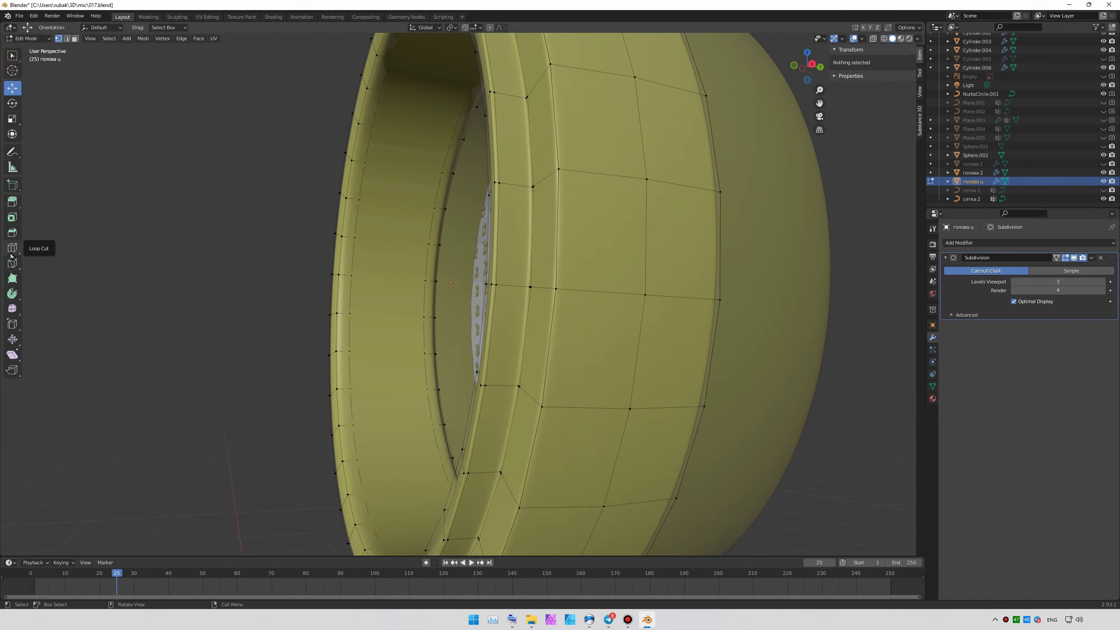
right_click(423, 282)
mouse_move(424, 282)
middle_mouse_down()
mouse_move(437, 345)
mouse_move(503, 355)
middle_mouse_up()
left_click(503, 355)
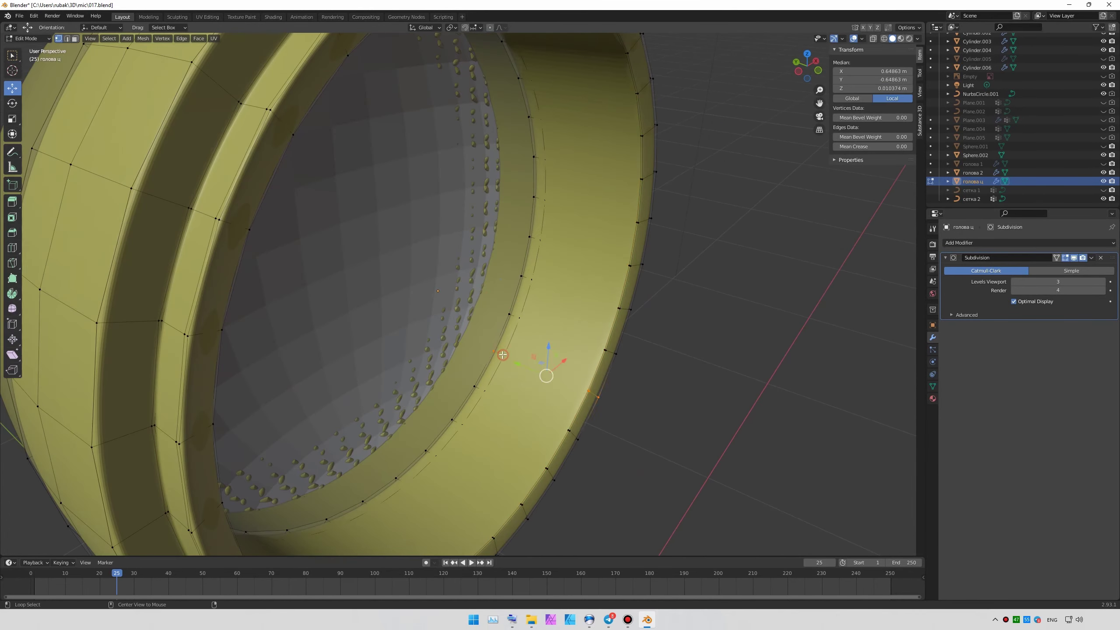
key("Tab")
scroll(511, 333, "down", 5)
mouse_move(580, 324)
middle_mouse_down()
mouse_move(545, 318)
mouse_move(579, 290)
middle_mouse_up()
scroll(578, 290, "down", 3)
- Add a new cylinder and raise it vertically to the head's height
key("shift+a")
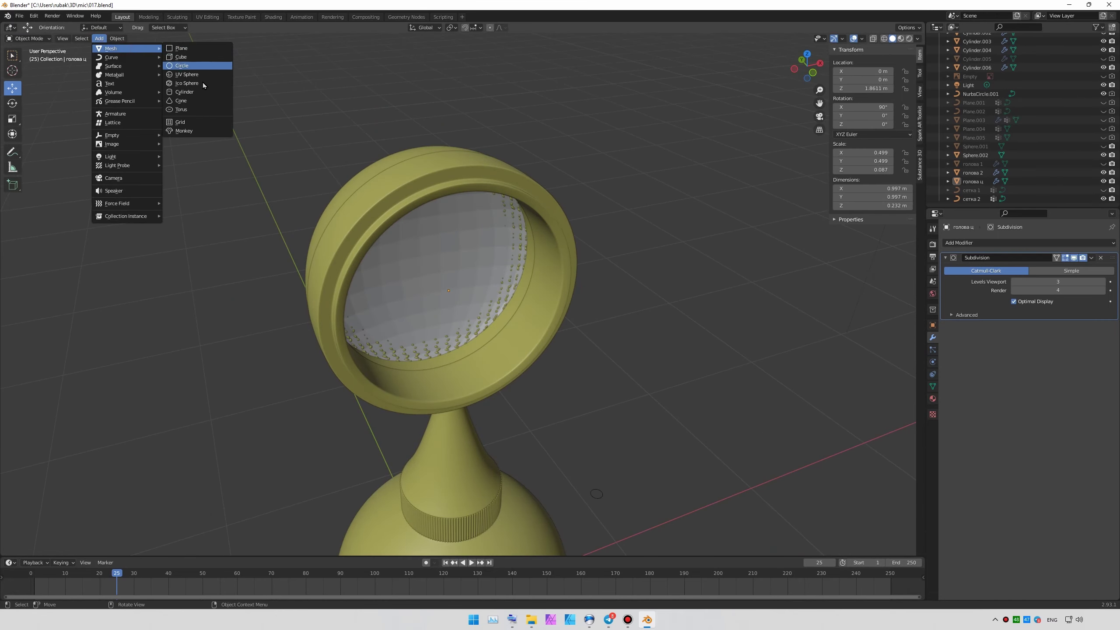
left_click(203, 83)
scroll(441, 348, "down", 3)
scroll(441, 349, "up", 4)
key("g")
key("z")
left_click(451, 261)
- Rotate the cylinder 90° on X and scale it to fit the head ring
key("r")
key("x")
key("9")
key("0")
key("Return")
key("s")
left_click(497, 238)
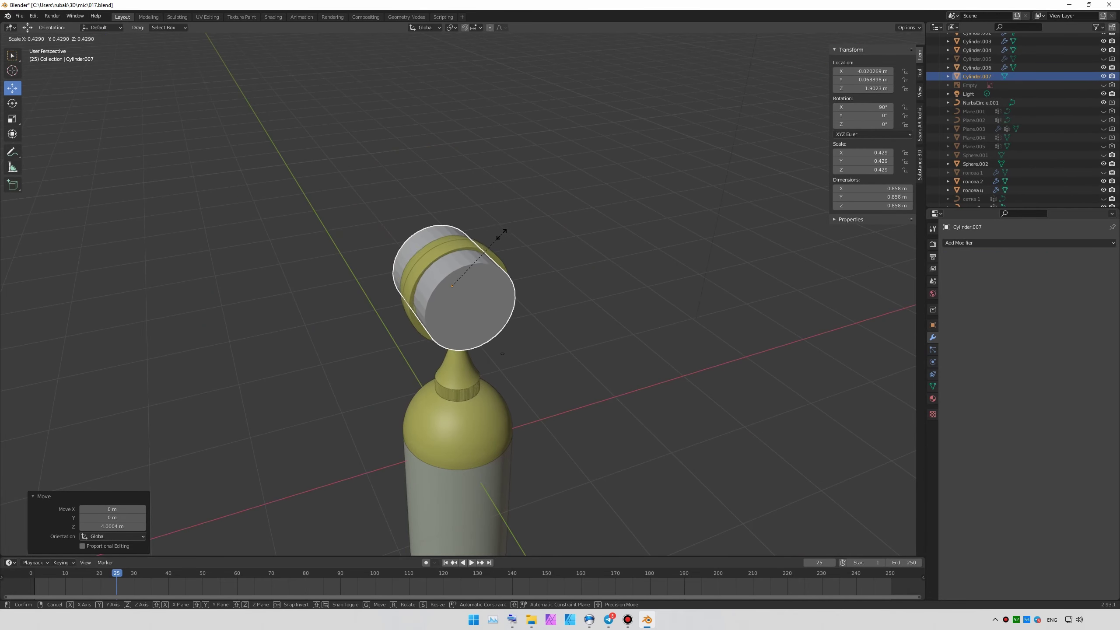
- Flatten the disk front to back in Right Ortho to about 0.233 m deep
key("KP_1")
scroll(439, 245, "up", 4)
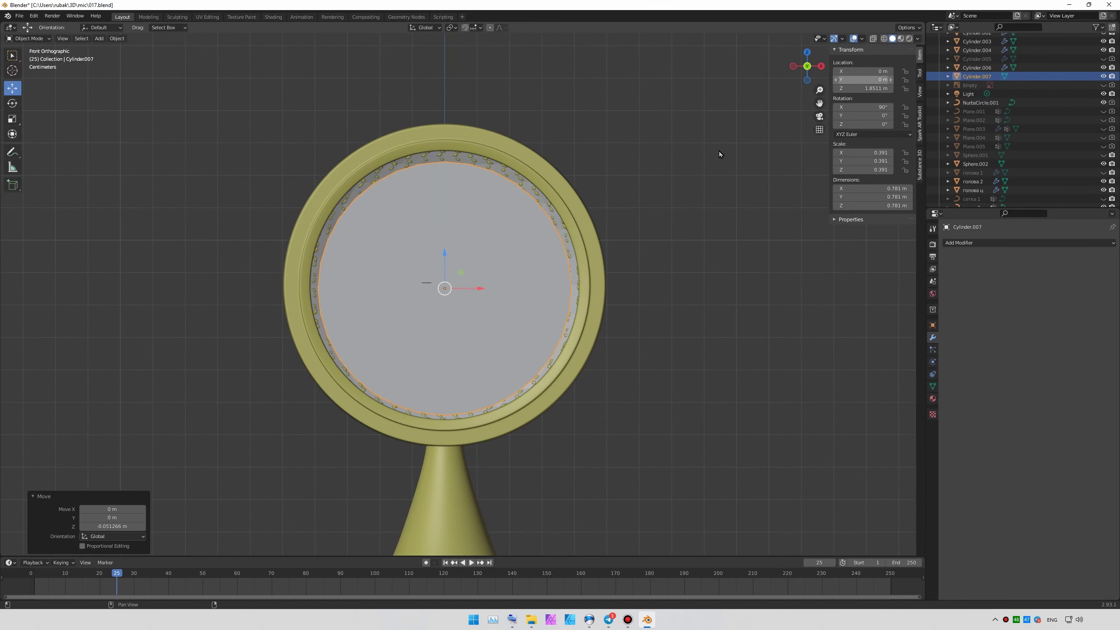
key("KP_3")
left_click_drag(498, 290, 470, 289)
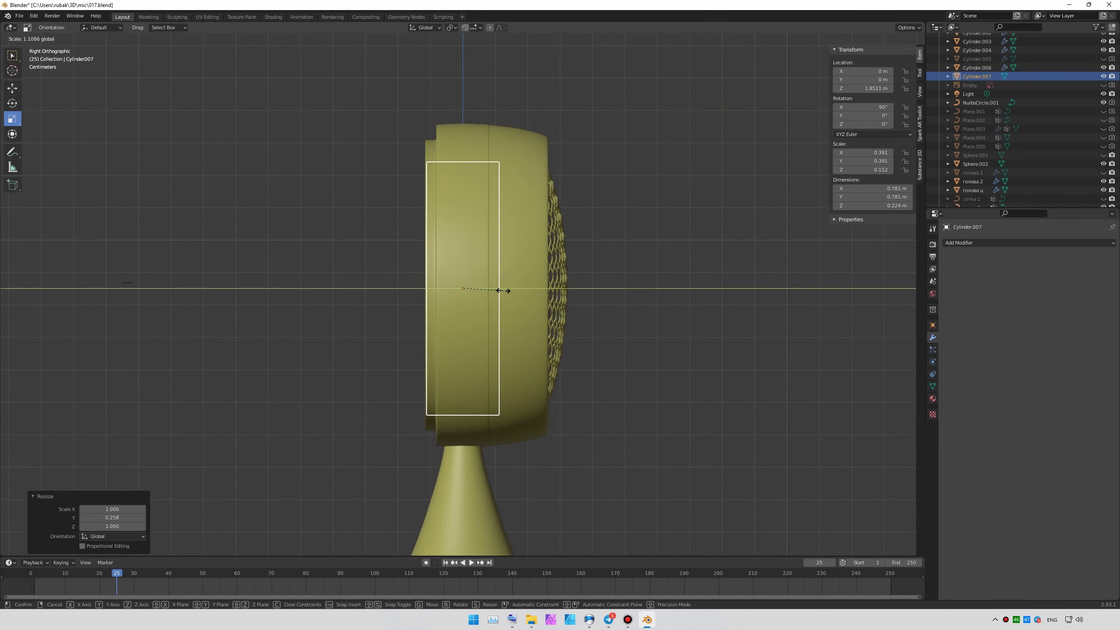
left_click_drag(502, 291, 504, 291)
key("KP_1")
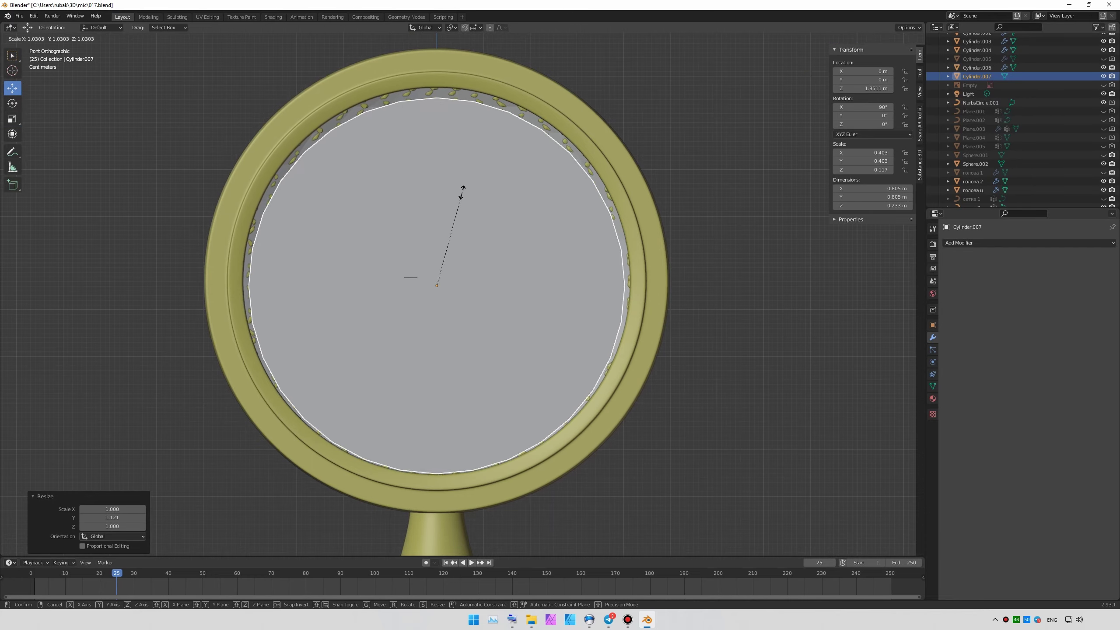
- In Edit Mode, select the disk's inner vertices and enlarge them slightly, checking the reference photo
left_click(531, 621)
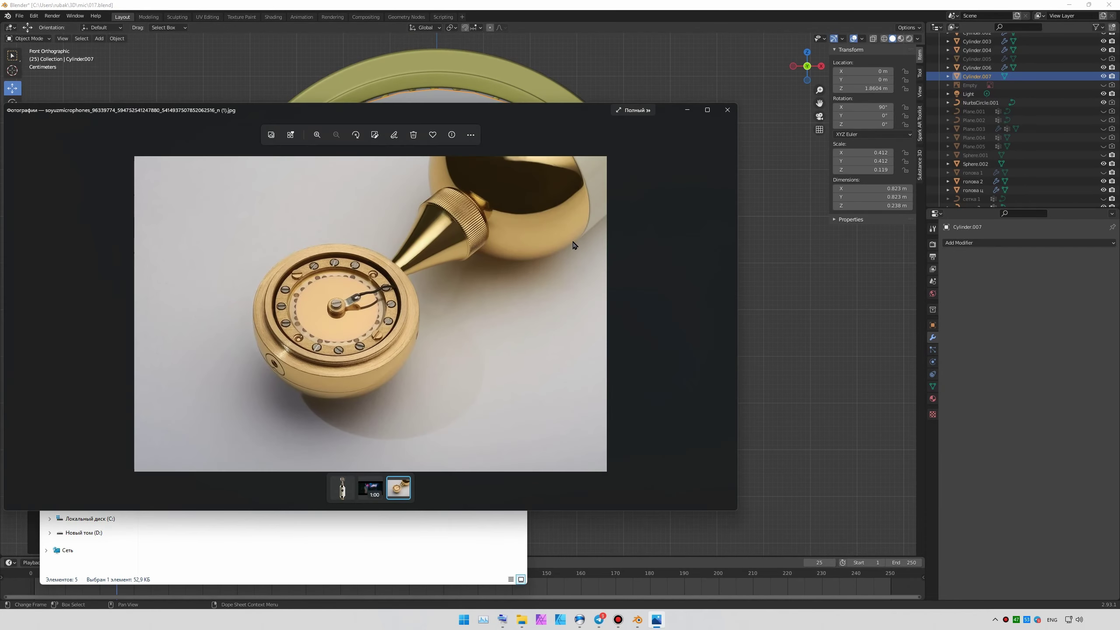
key("alt+F4")
key("Tab")
right_click(470, 278)
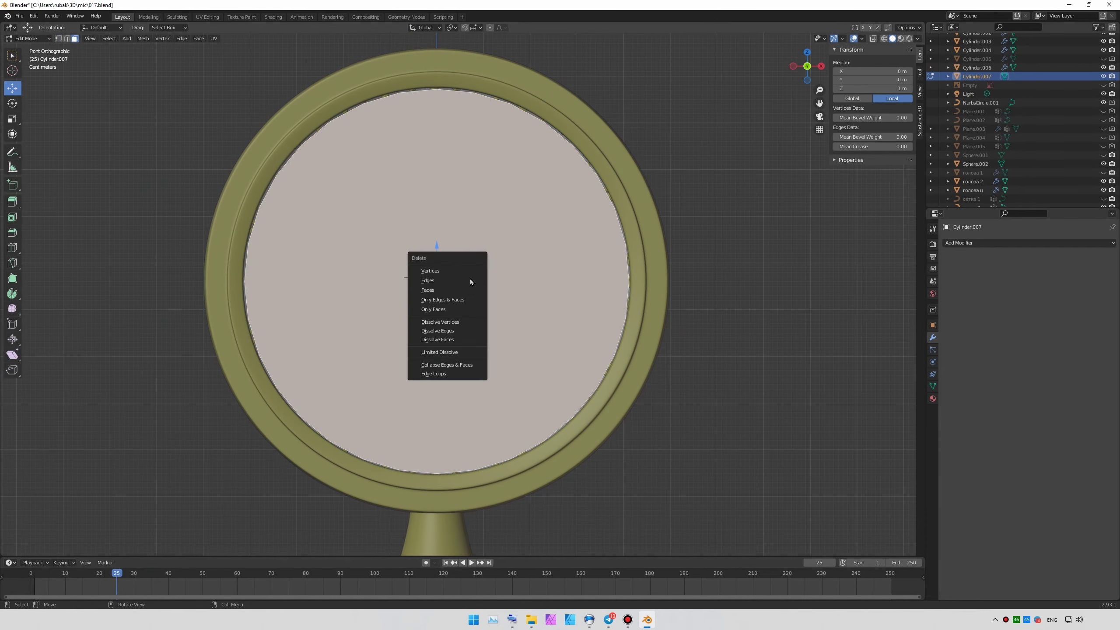
key("alt+a")
key("1")
middle_click_drag(464, 253, 535, 419)
key("KP_1")
key("s")
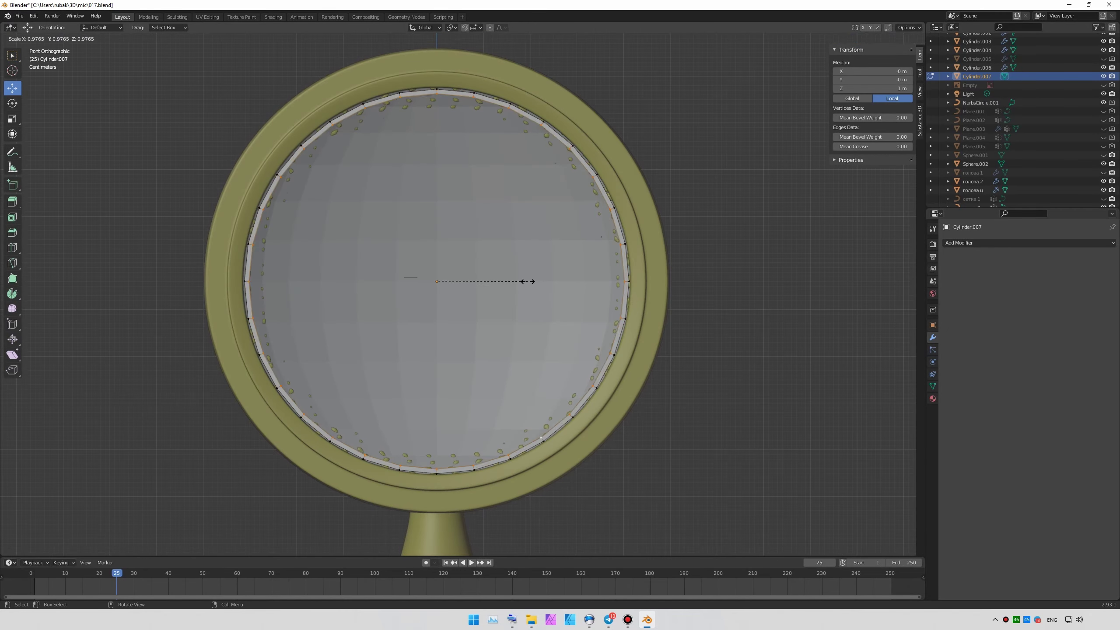
key("alt+Tab")
key("Return")
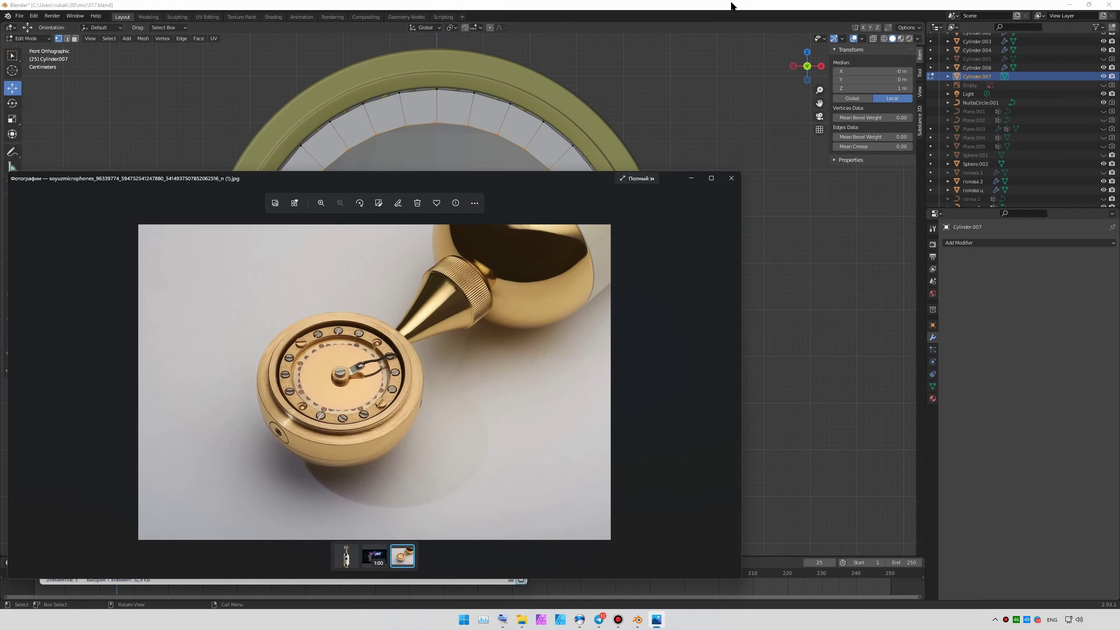
key("alt+Tab")
left_click(565, 175)
middle_click_drag(565, 175, 515, 231)
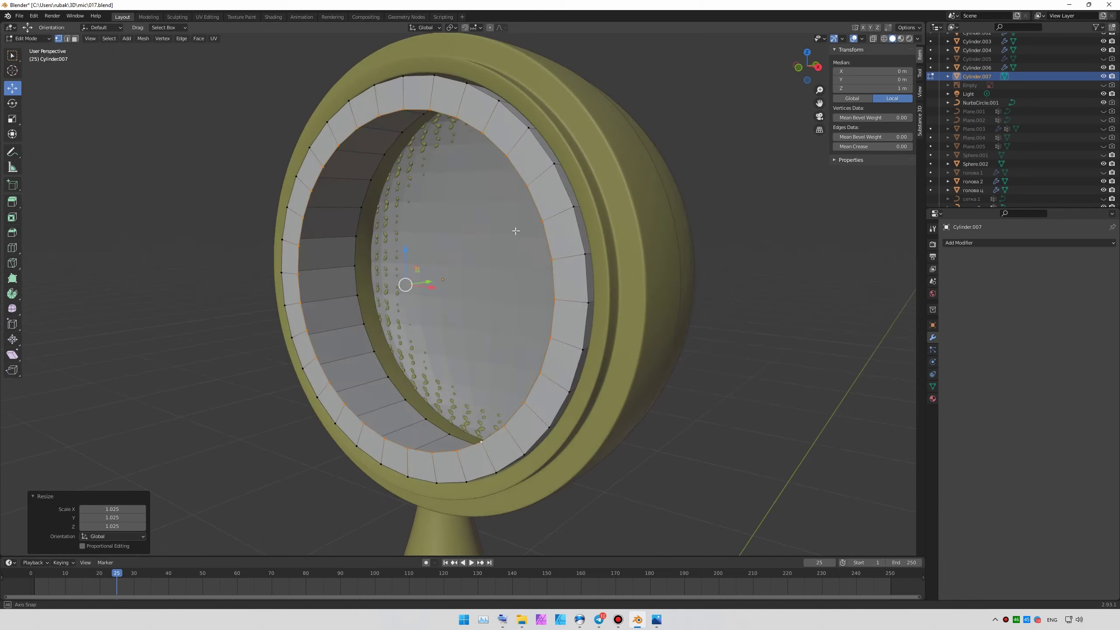
- Select the inner ring of faces and inspect the ring from the front and around the head
left_click(452, 331)
left_click(398, 376, "alt")
key("KP_1")
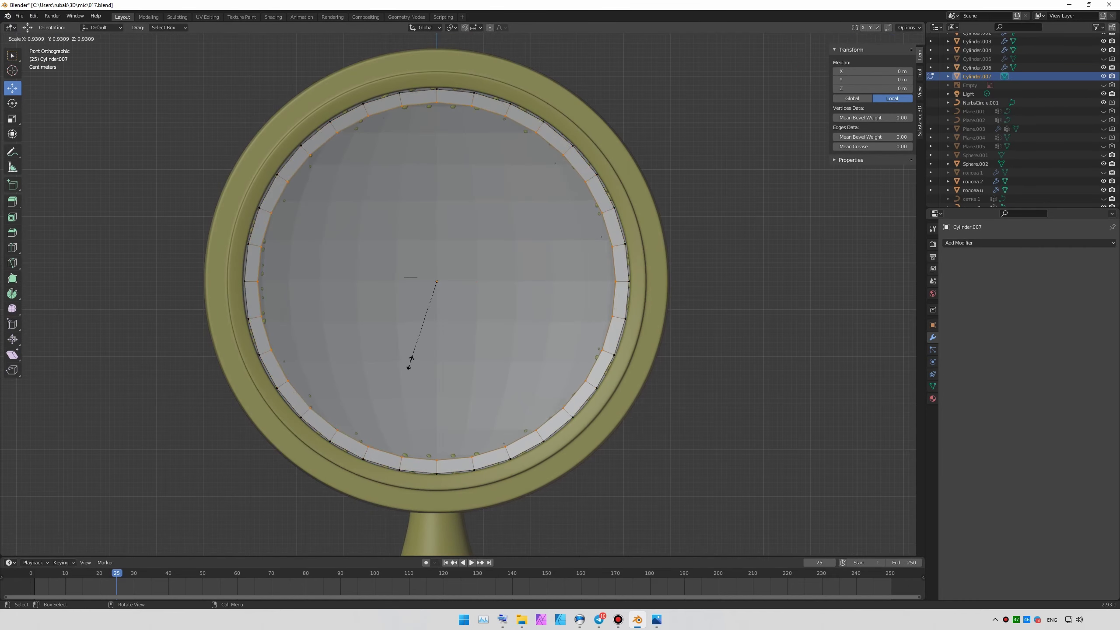
mouse_move(529, 345)
middle_mouse_down()
mouse_move(589, 356)
mouse_move(562, 376)
mouse_move(608, 309)
middle_mouse_up()
key("Tab")
key("alt+Tab")
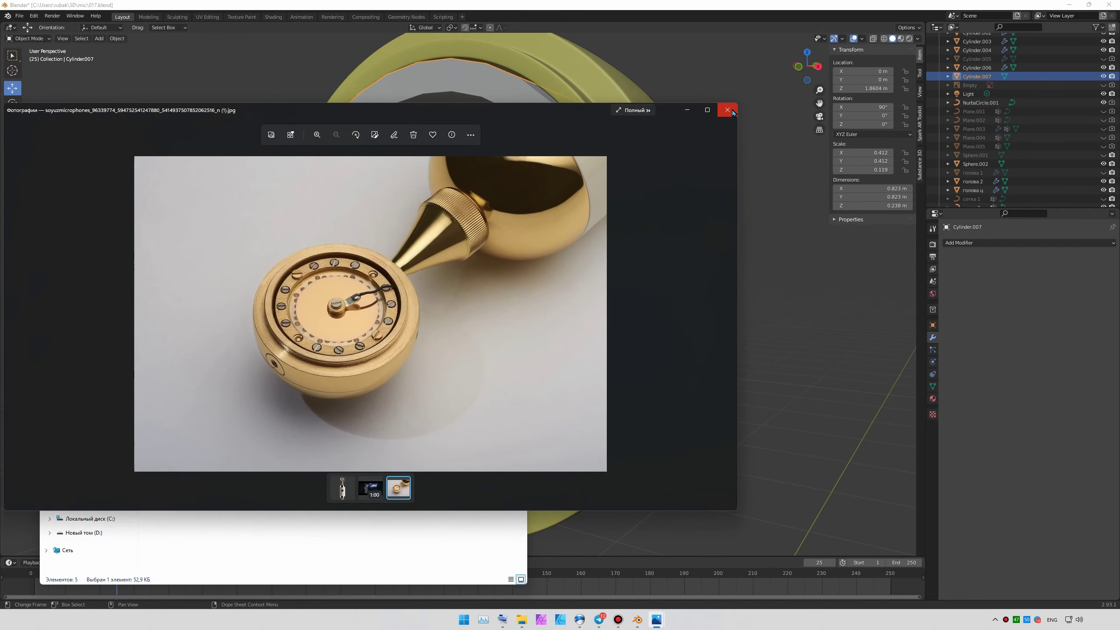
left_click(728, 110)
- Give the ring piece a Subdivision Surface modifier at level 2
left_click(550, 225)
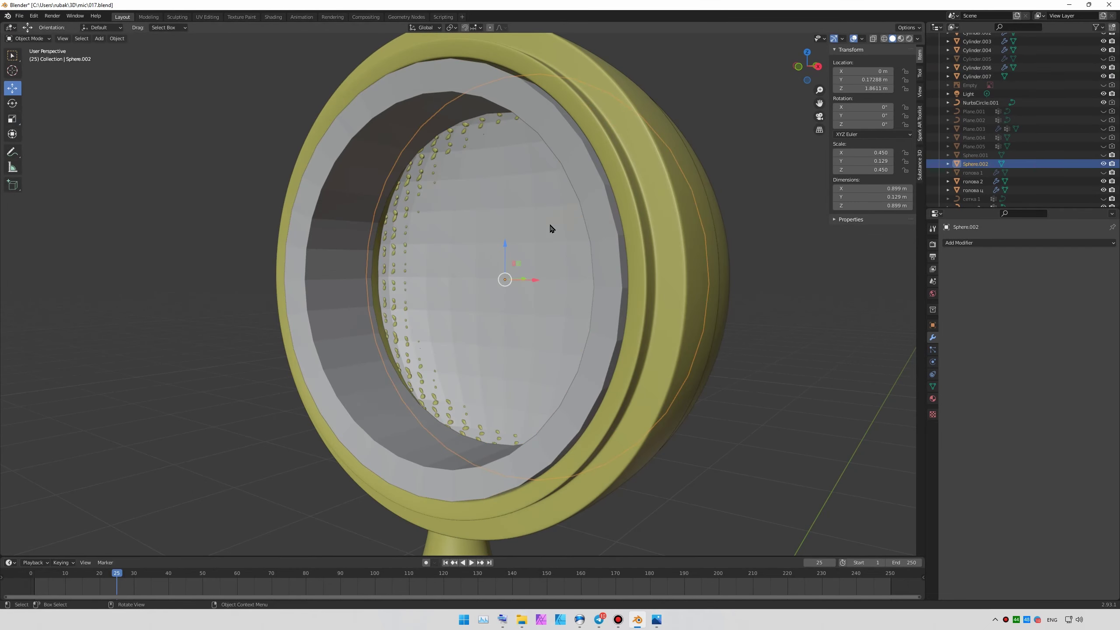
scroll(550, 225, "down", 2)
left_click(99, 39)
left_click(1029, 243)
left_click(968, 246)
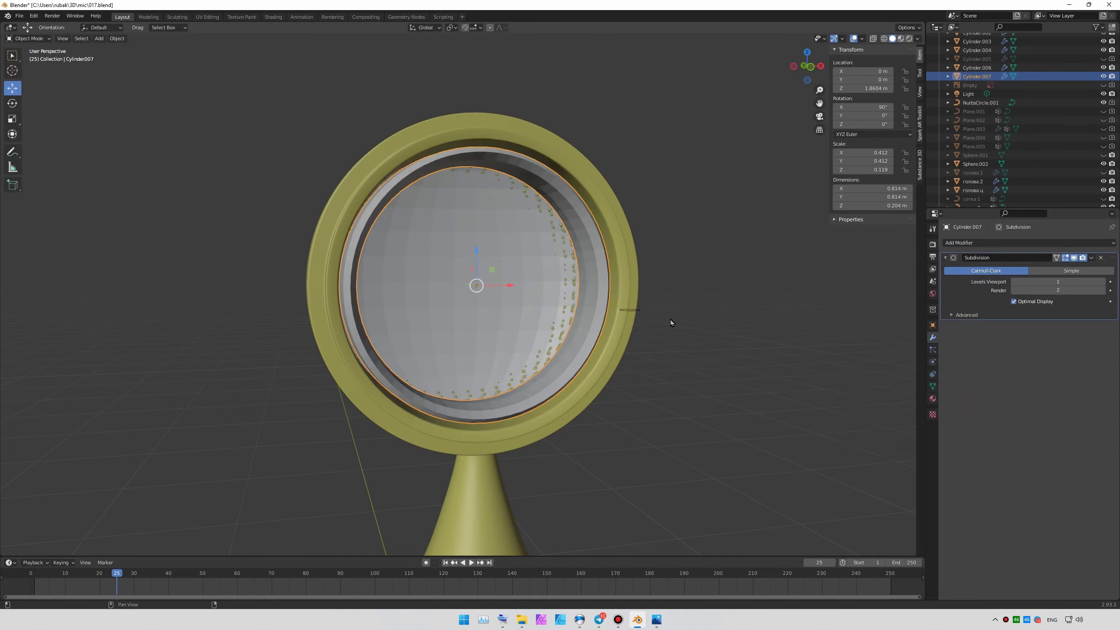
mouse_move(671, 320)
middle_mouse_down()
mouse_move(529, 318)
mouse_move(441, 278)
middle_mouse_up()
- Add support edge loops near both ring edges, then reset the ring's Location Y
key("Tab")
left_click(592, 325)
scroll(441, 276, "up", 3)
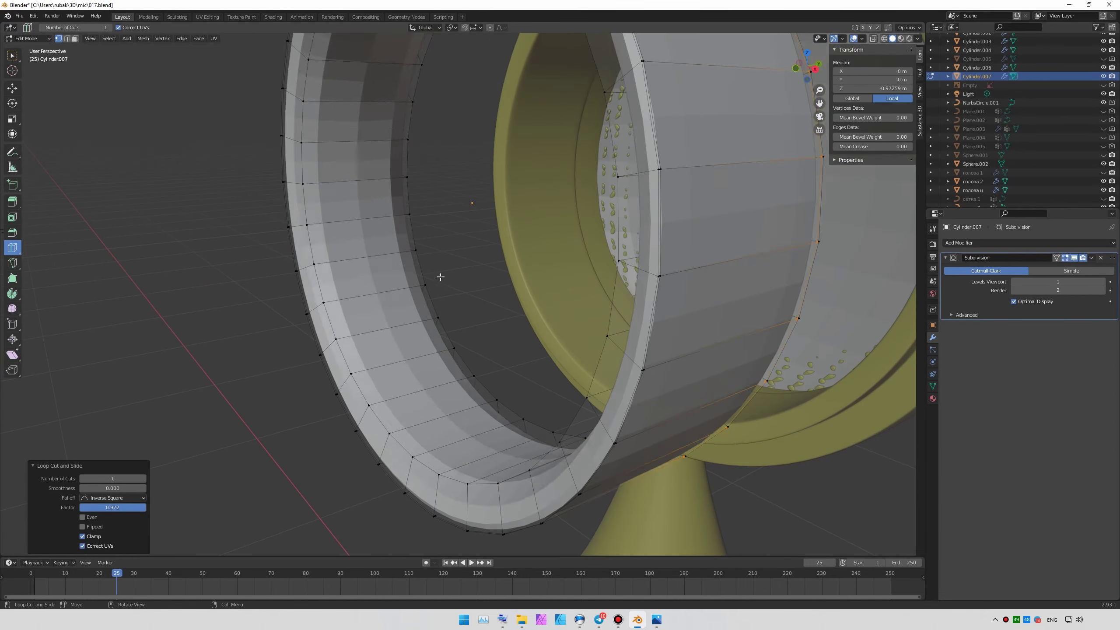
left_click(353, 357)
middle_click_drag(352, 357, 549, 360)
left_click(547, 371)
scroll(547, 370, "down", 5)
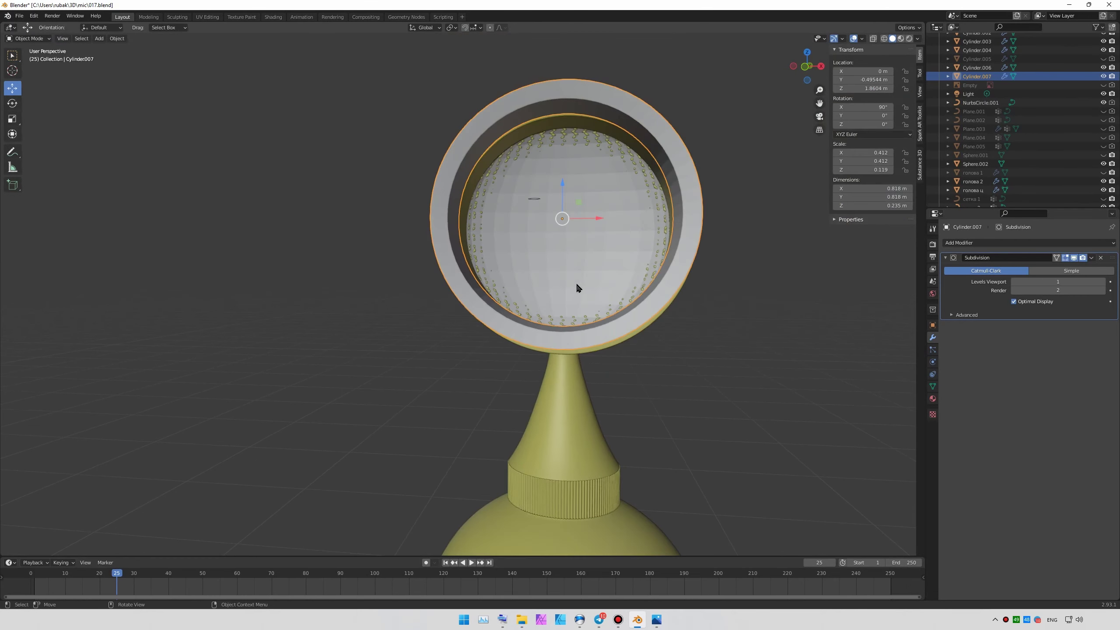
key("Tab")
mouse_move(578, 288)
middle_mouse_down()
mouse_move(688, 282)
mouse_move(396, 273)
middle_mouse_up()
key("BackSpace")
- Add a cylinder, raise it to the head, and set its X rotation to 90°
left_click(99, 39)
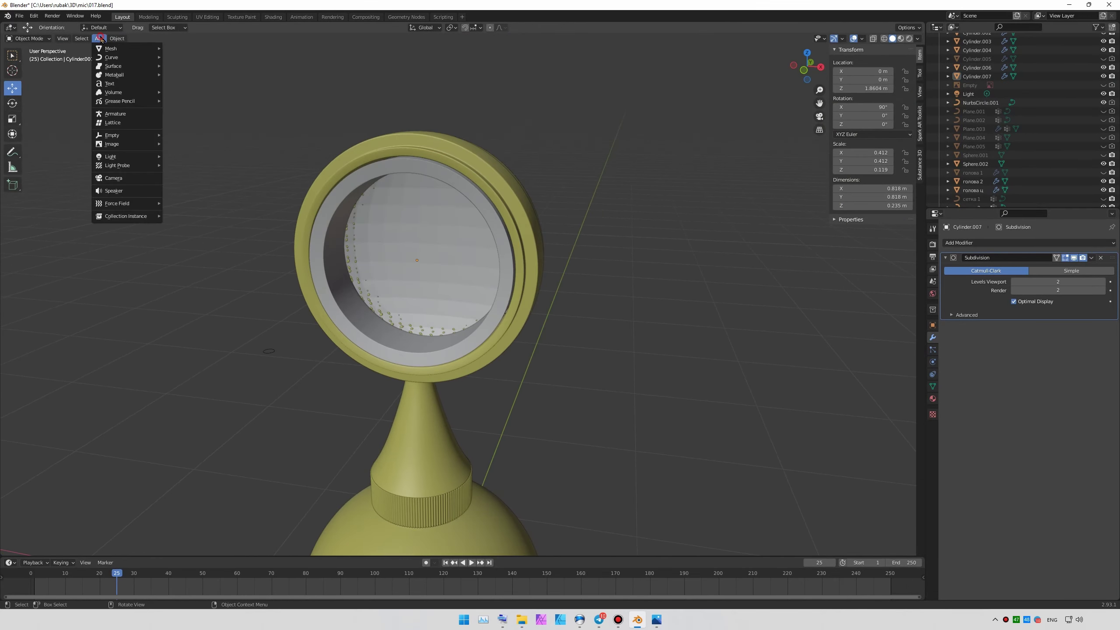
left_click(198, 92)
key("g")
left_click(750, 148)
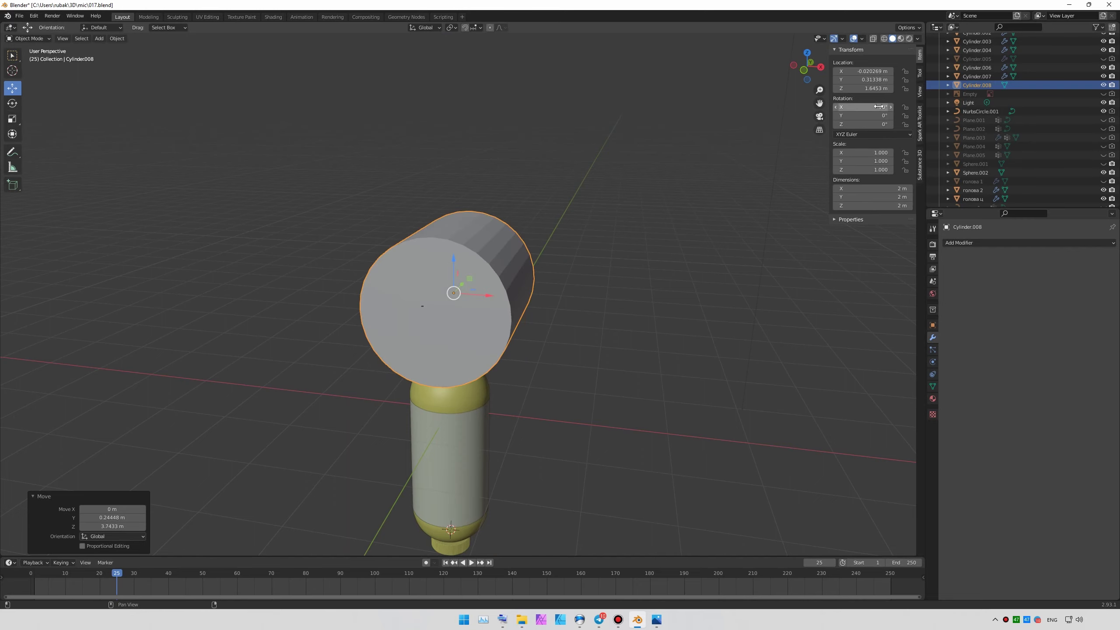
double_click(879, 107)
type("90")
key("Return")
key("KP_1")
- Scale the cylinder down to 0.368 and flatten it along Y into a thin disk
key("s")
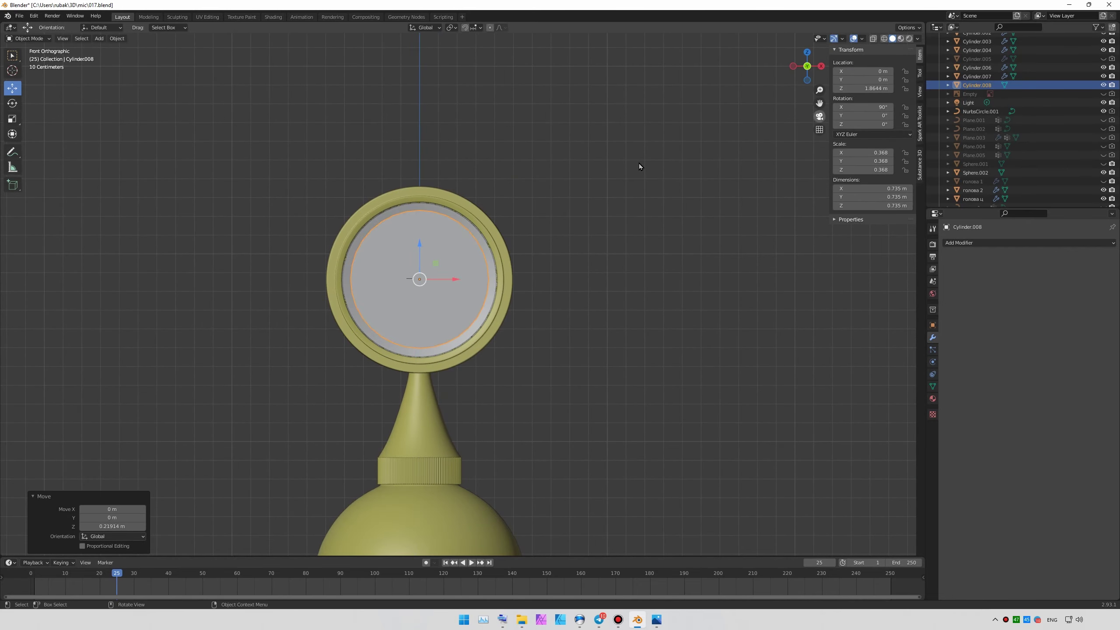
key("s")
key("KP_3")
key("y")
mouse_move(525, 293)
middle_mouse_down()
mouse_move(747, 305)
mouse_move(388, 253)
middle_mouse_up()
scroll(387, 253, "up", 4)
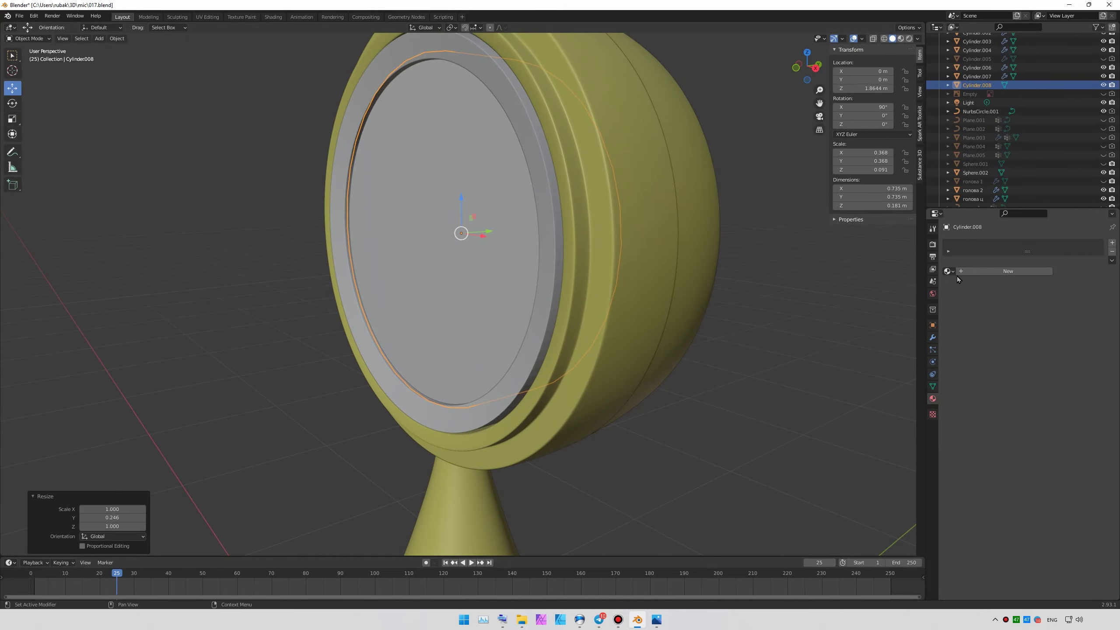
- Try existing gold materials on the disk, including Material.003, in rendered preview
left_click(947, 271)
left_click(970, 295)
left_click(947, 270)
left_click(970, 295)
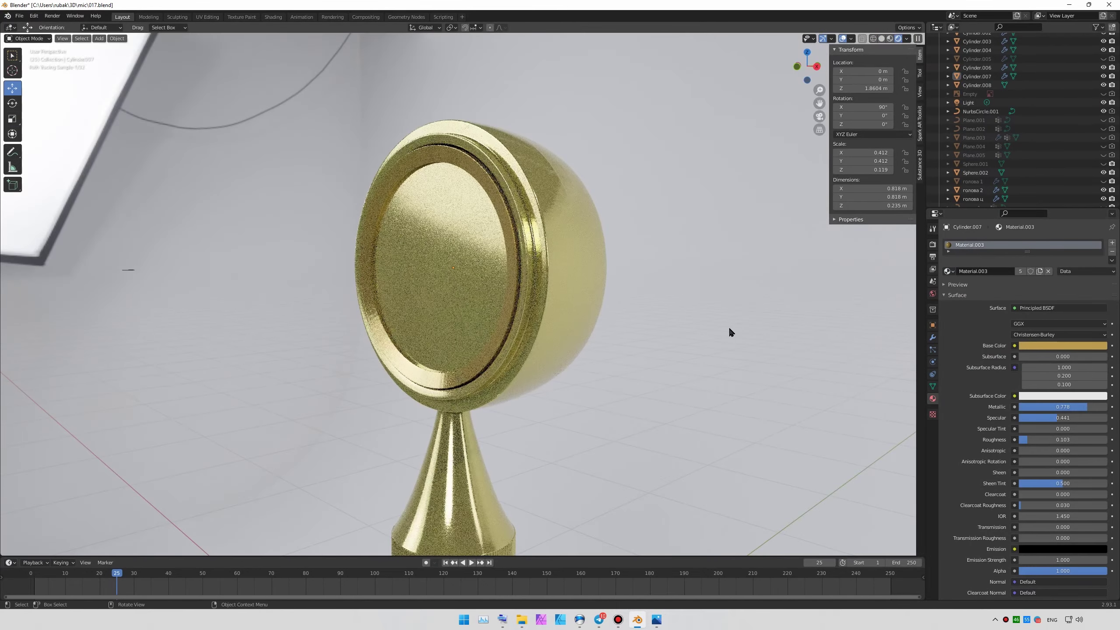
left_click(947, 271)
left_click(970, 295)
mouse_move(750, 310)
middle_mouse_down()
mouse_move(711, 319)
mouse_move(596, 247)
mouse_move(419, 285)
mouse_move(576, 309)
mouse_move(533, 297)
middle_mouse_up()
- Hide the grille and give the disk Material.004 with roughness 0.687 and metallic 0.261
left_click(419, 284)
left_click(532, 296)
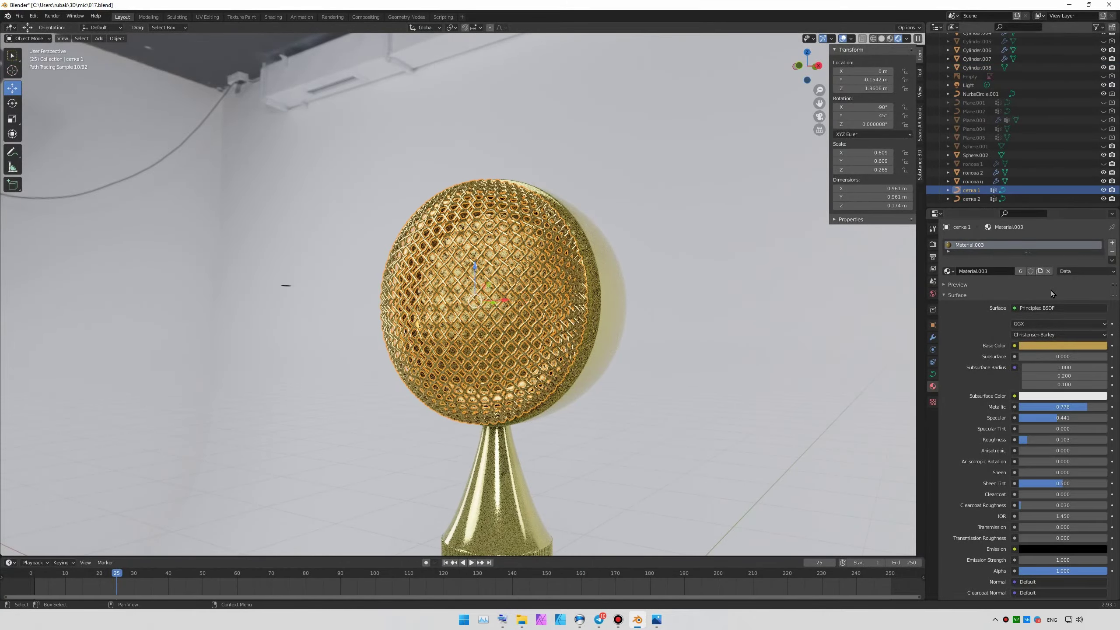
left_click(1104, 190)
left_click(959, 309)
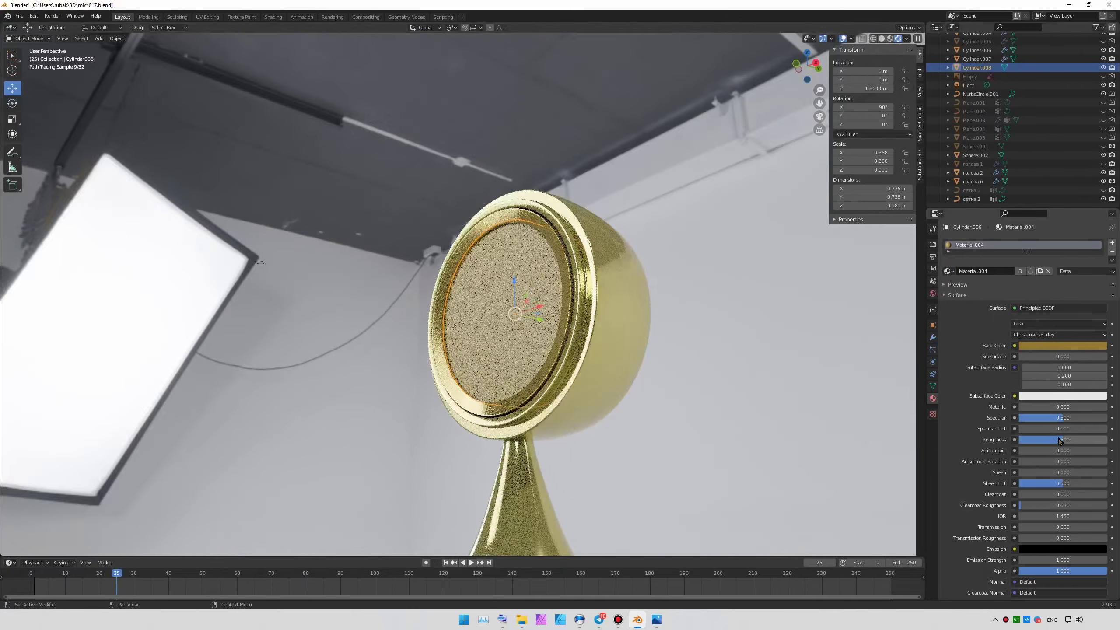
left_click_drag(1060, 440, 1079, 440)
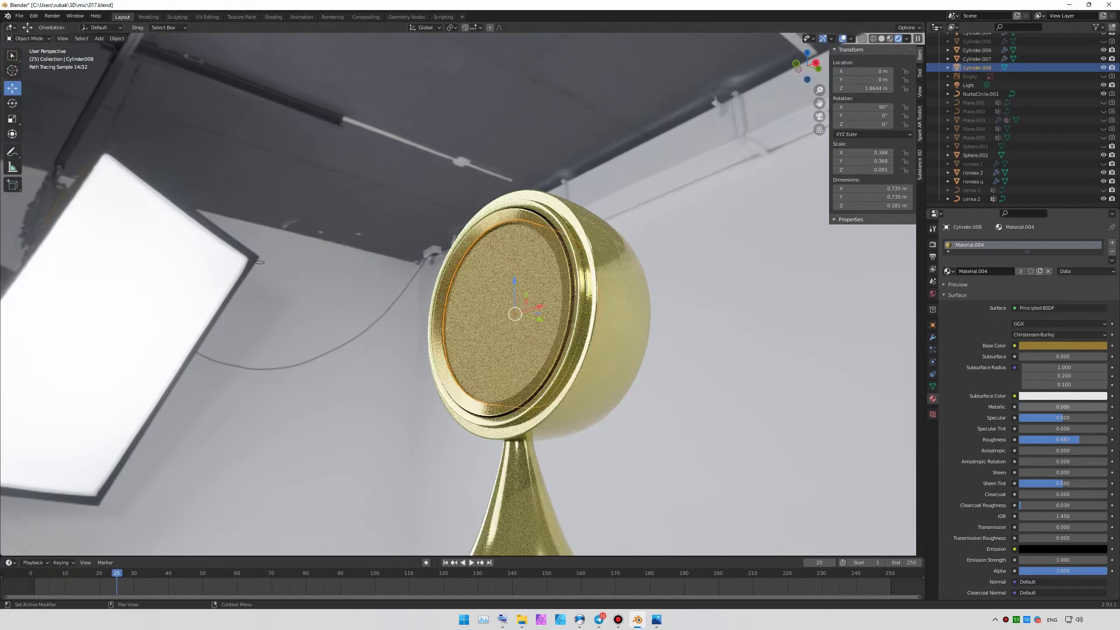
left_click_drag(1028, 407, 1042, 407)
- Show the head and grille again and review the finished disk from several angles
middle_click_drag(763, 351, 586, 294)
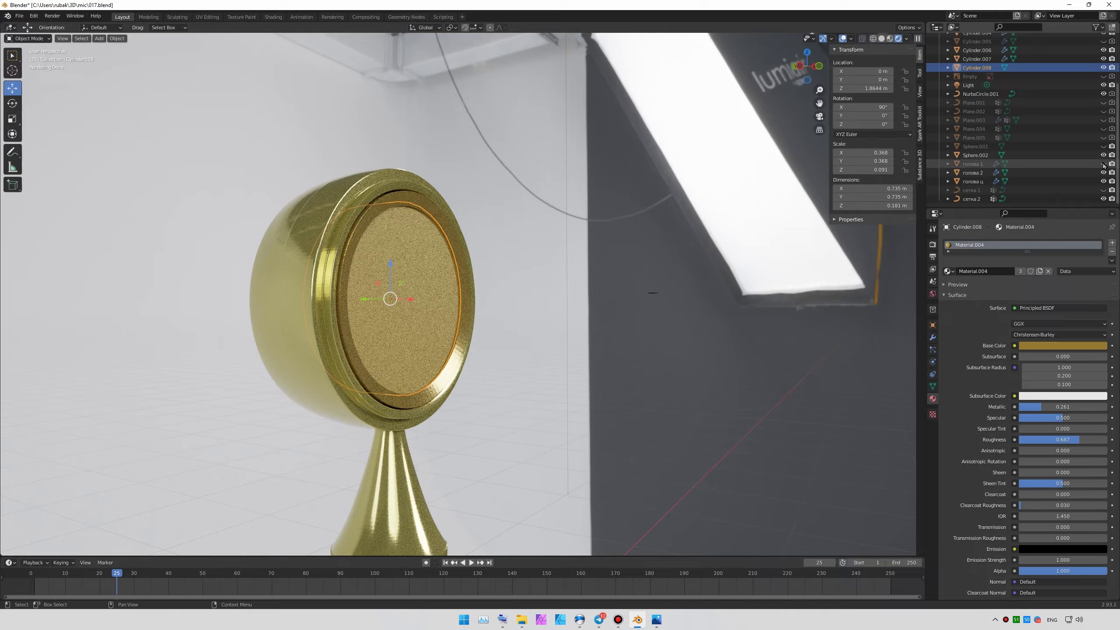
left_click_drag(1104, 163, 1104, 190)
mouse_move(552, 247)
middle_mouse_down()
mouse_move(643, 262)
mouse_move(445, 300)
middle_mouse_up()
left_click(643, 262)
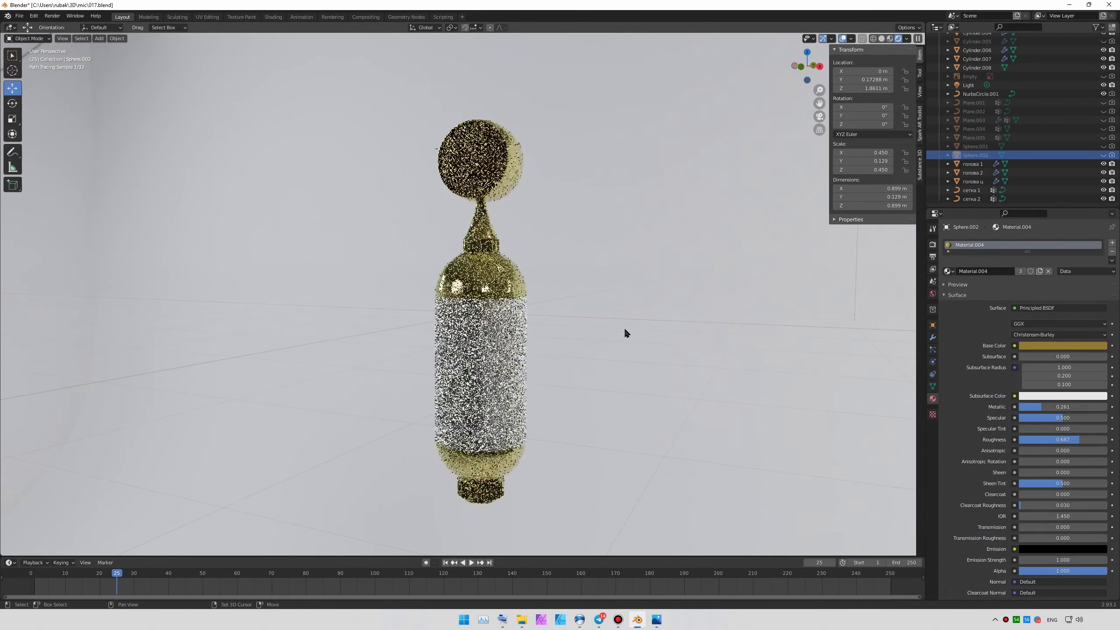
middle_click_drag(600, 334, 601, 317)
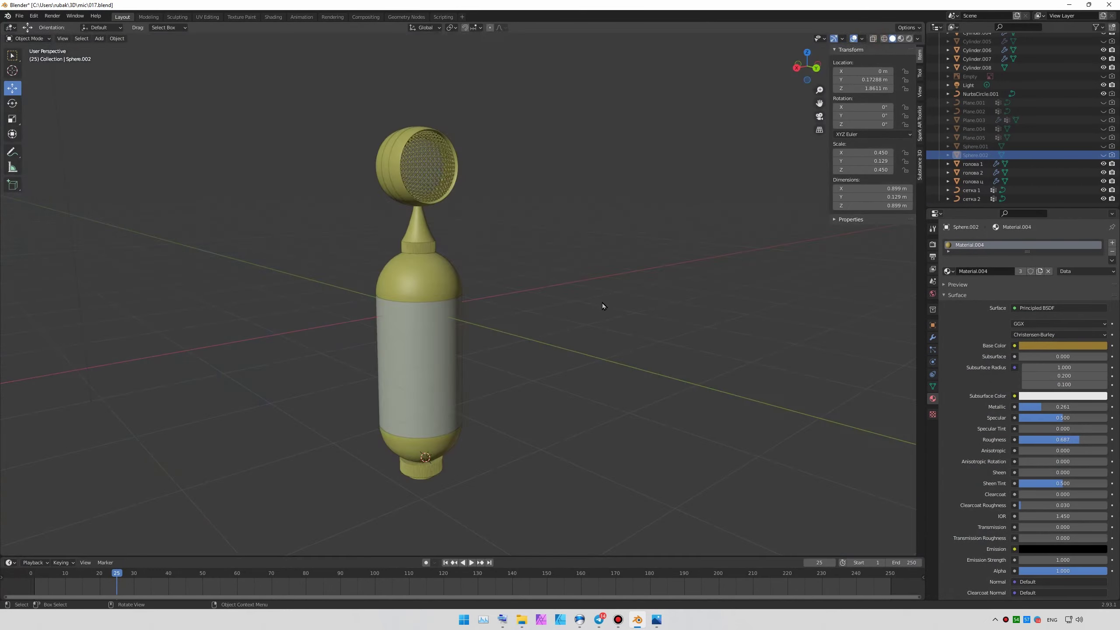
- Hide the grille, add a cylinder shrunk into a thin rod, and move it across the head
key("h")
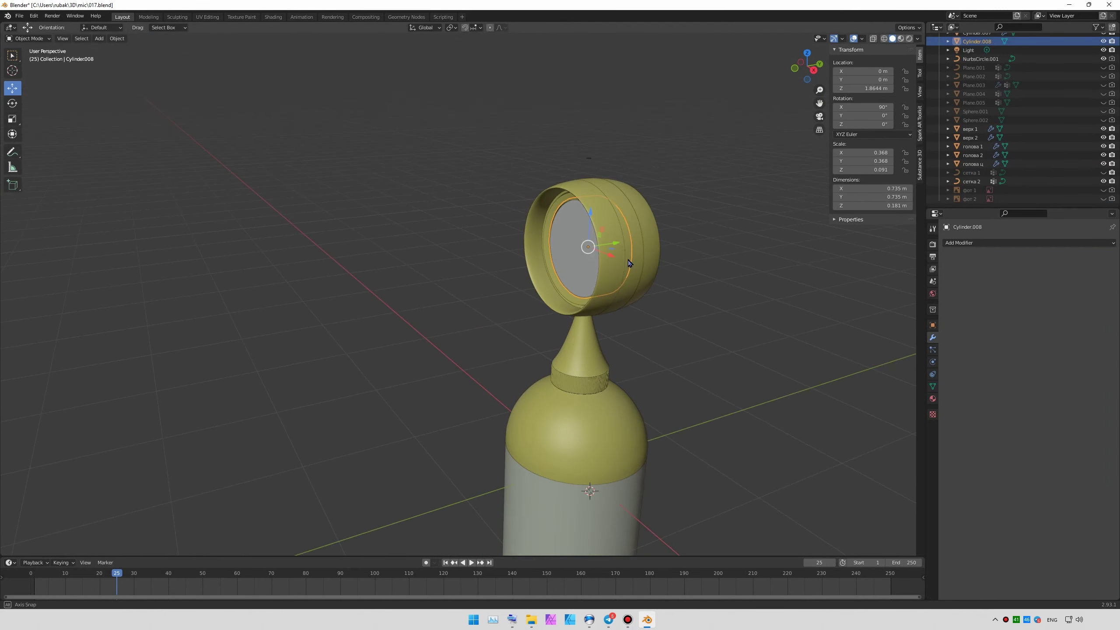
middle_click_drag(573, 256, 716, 254)
left_click(99, 39)
left_click(207, 92)
left_click(111, 442)
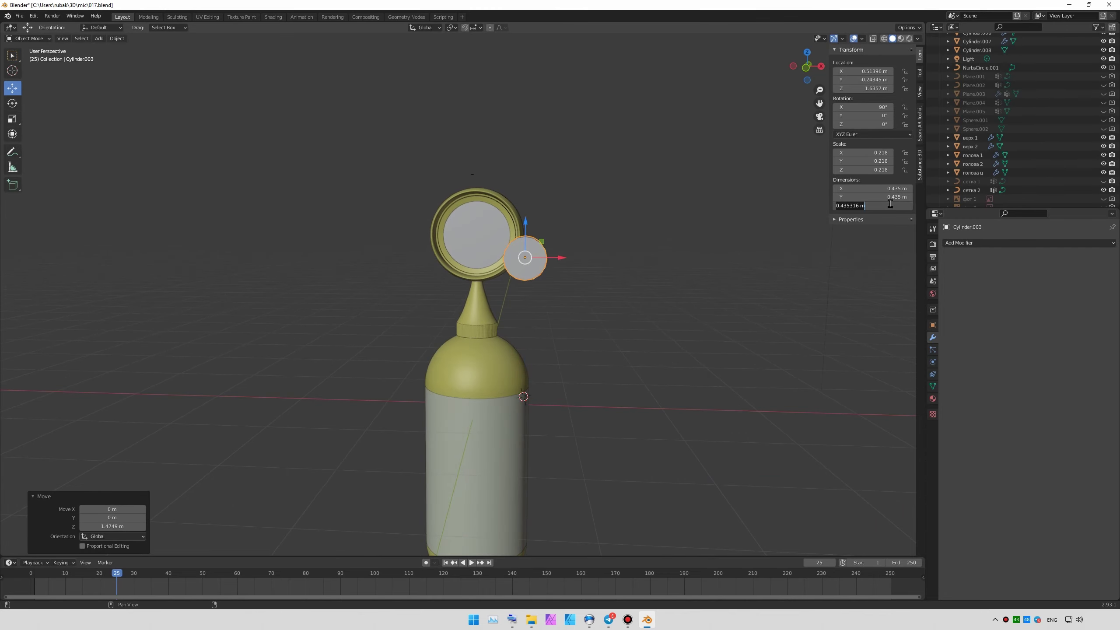
key("s")
left_click(652, 293)
mouse_move(573, 273)
middle_mouse_down()
mouse_move(541, 261)
mouse_move(531, 226)
middle_mouse_up()
key("g")
left_click(541, 261)
- Give the rod an Array modifier with Count 12 and Factor X 2, plus a second 12-count Array
left_click(1027, 243)
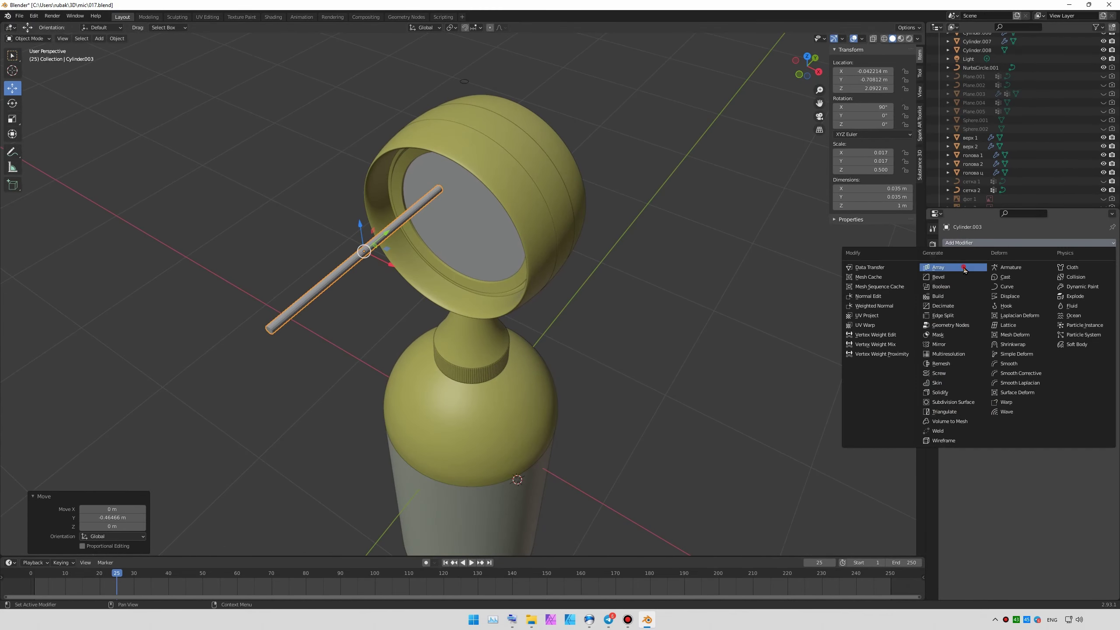
left_click(936, 260)
mouse_move(1058, 282)
left_mouse_down()
mouse_move(1075, 278)
mouse_move(1076, 308)
left_mouse_up()
left_click(1028, 242)
left_click(939, 260)
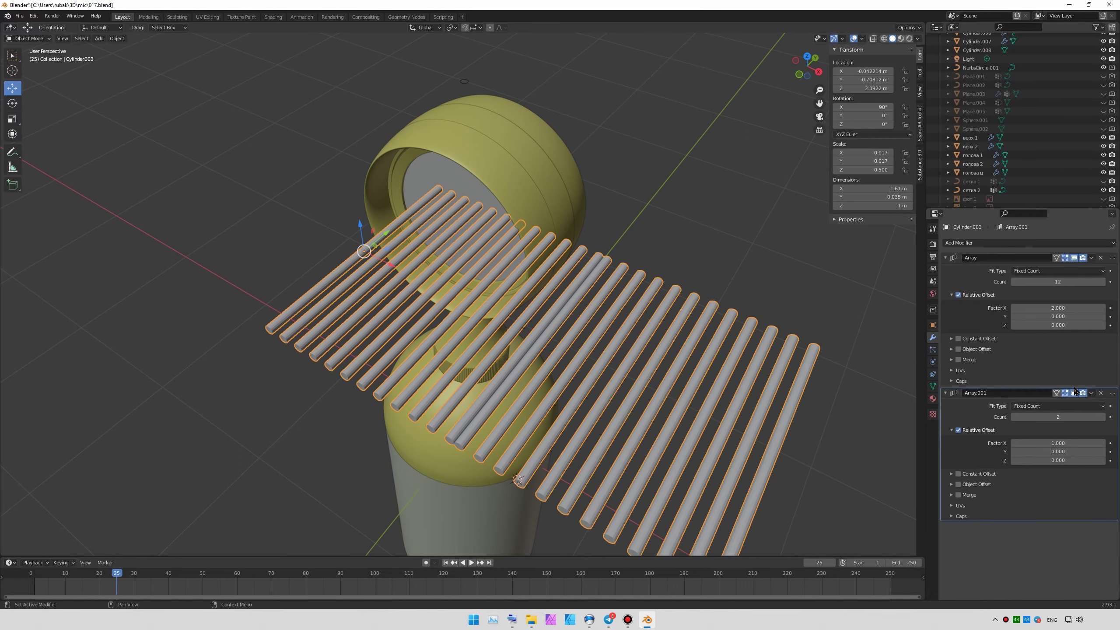
left_click_drag(1057, 443, 1036, 443)
mouse_move(1058, 451)
left_mouse_down()
mouse_move(1076, 452)
mouse_move(1085, 417)
left_mouse_up()
- In front view, move the rod grid along Z and scale it down
key("KP_1")
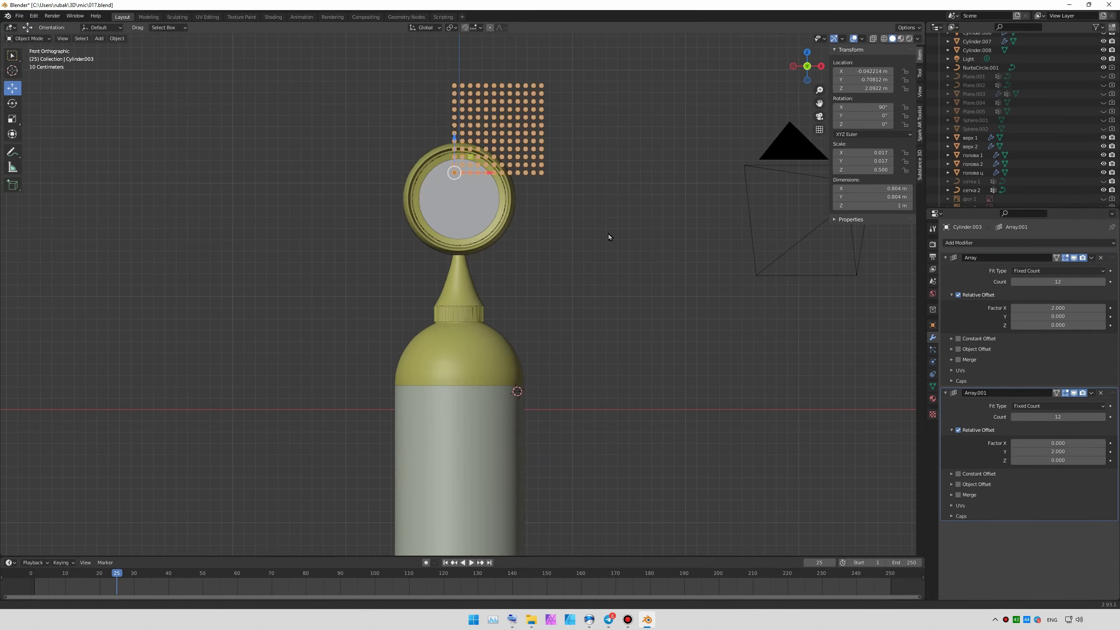
key("g")
key("z")
left_click(410, 273)
scroll(583, 300, "up", 2)
key("s")
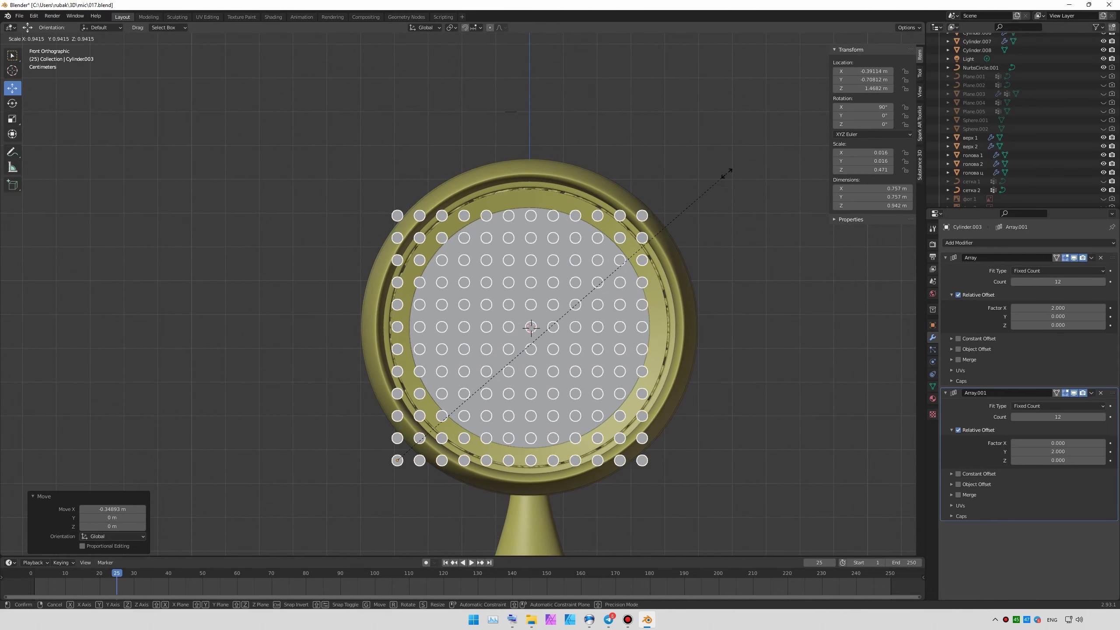
left_click(398, 429)
- Reposition the rod grid along X and Z and rescale it over the disc
key("g")
key("x")
key("g")
key("z")
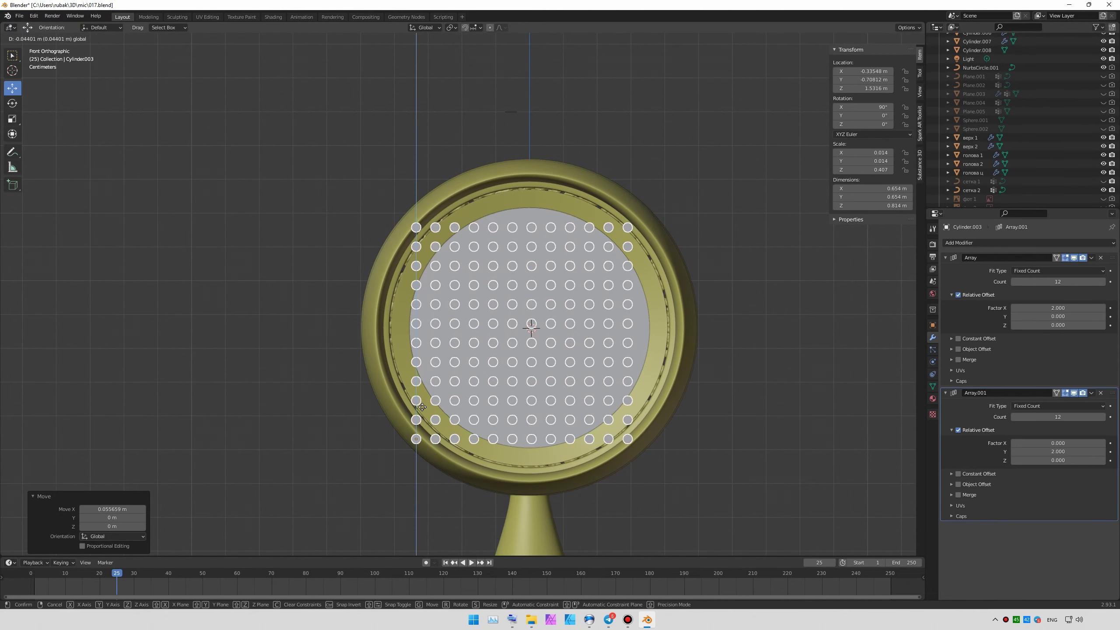
left_click(422, 407)
key("s")
left_click(713, 180)
- Compare with the capsule reference photo and fine-tune the grid's size and position
left_click(531, 619)
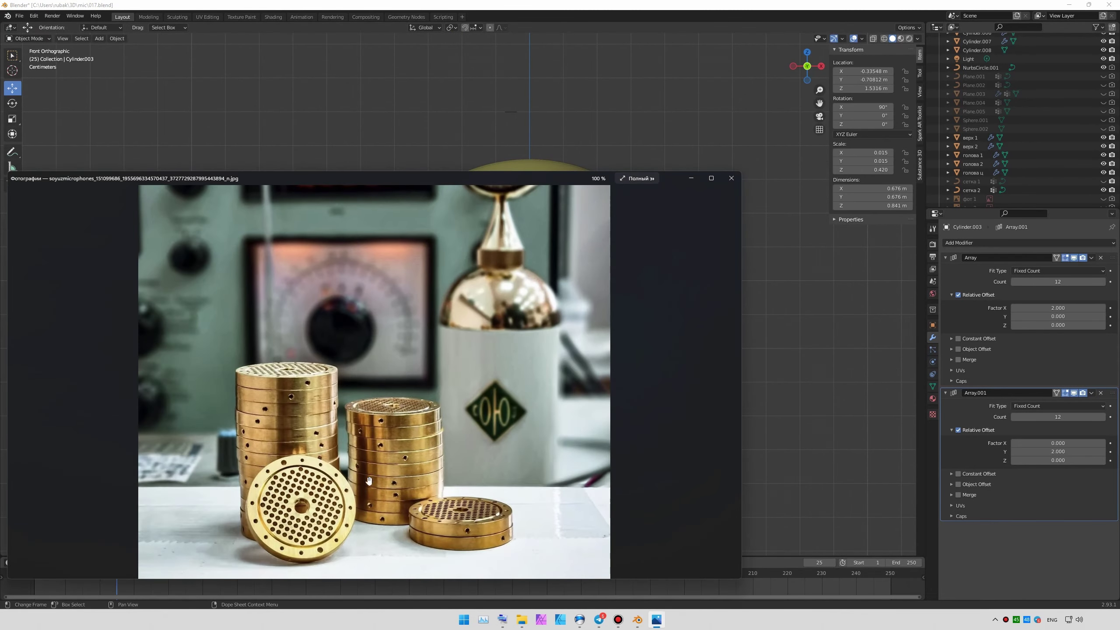
key("alt+Tab")
key("s")
left_click(423, 399)
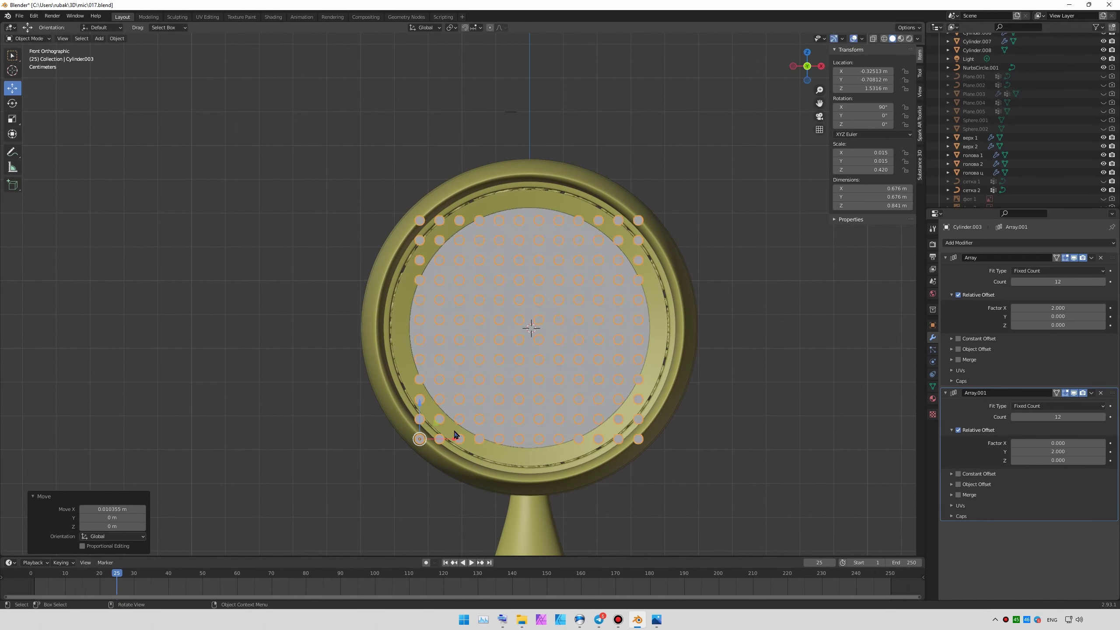
left_click_drag(420, 398, 424, 395)
left_click(424, 395)
key("alt+Tab")
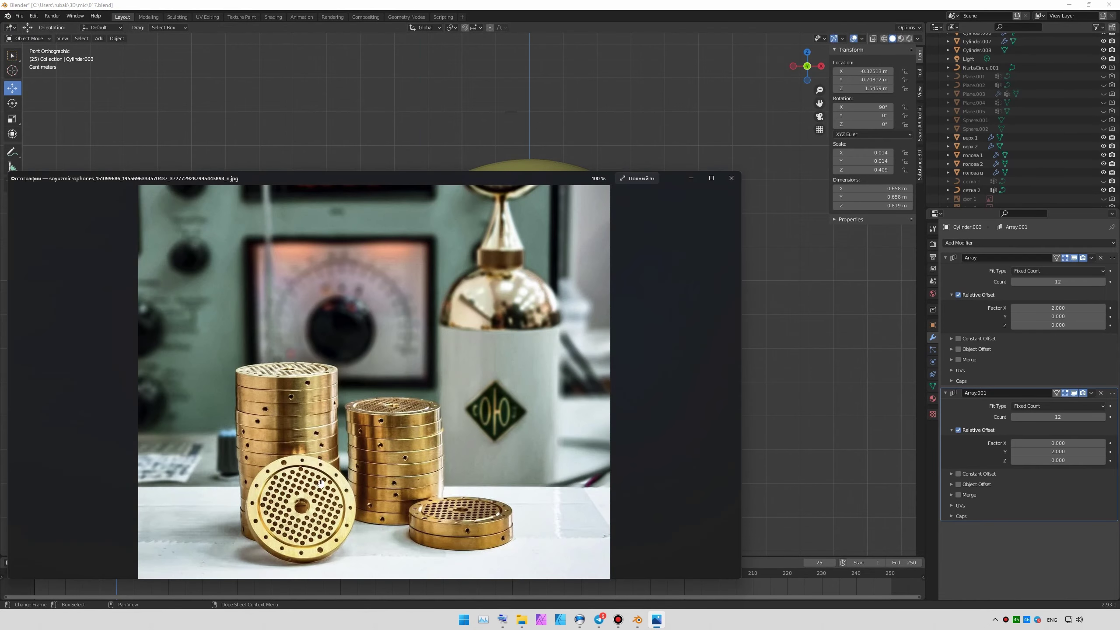
key("alt+Tab")
key("s")
left_click_drag(454, 439, 457, 436)
left_click(458, 436)
- Set the grid's X location to 0 and raise it along Z to centre it on the disc
left_click(878, 71)
type("0")
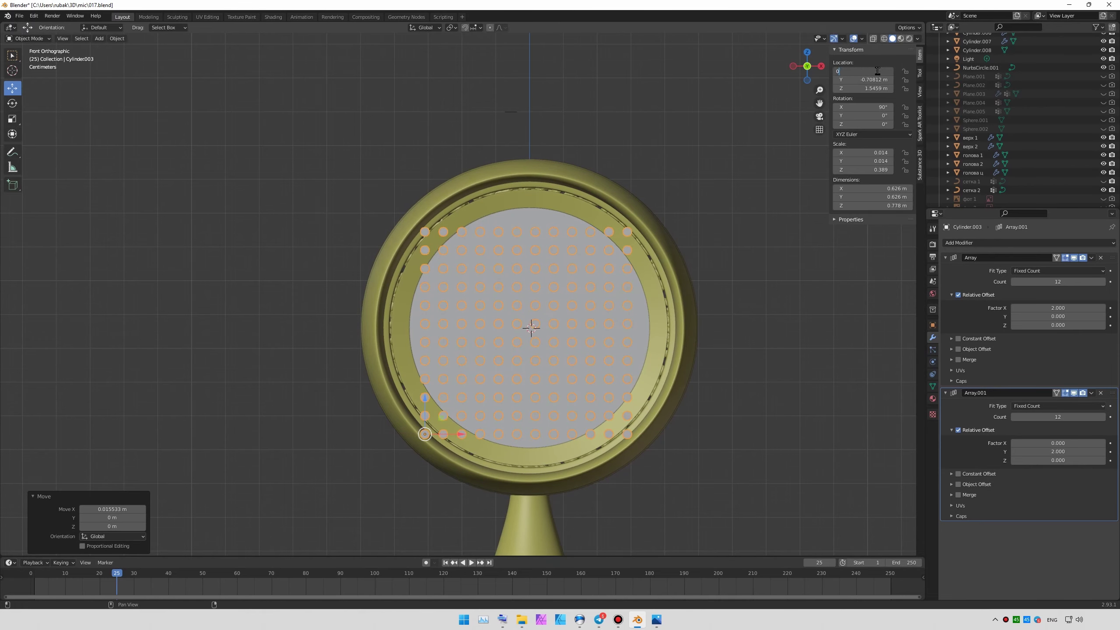
left_click_drag(562, 434, 462, 431)
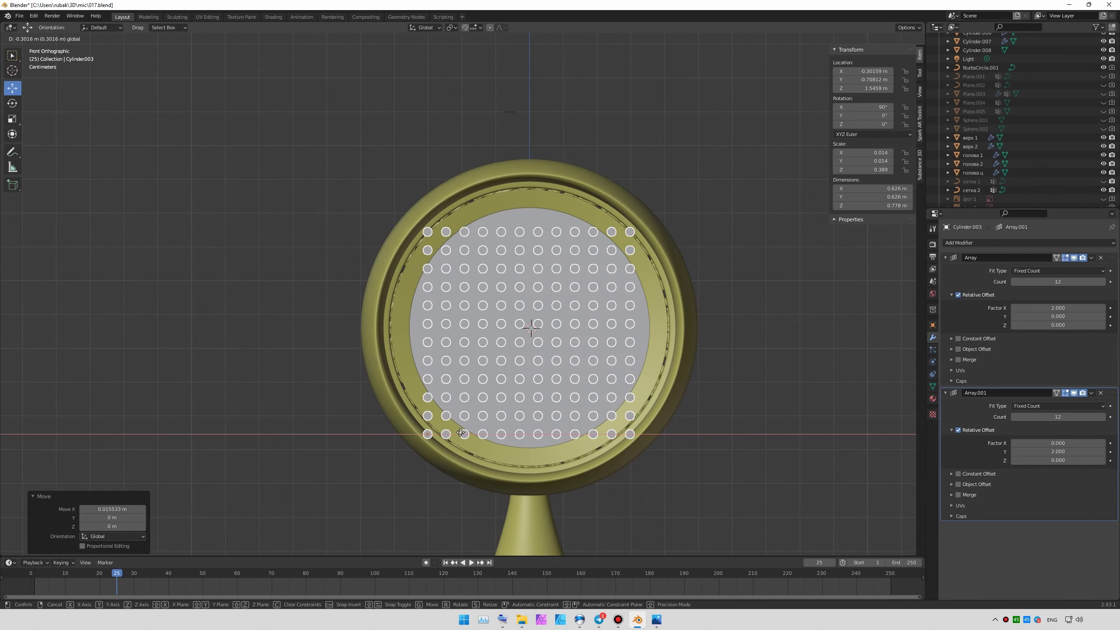
right_click(460, 433)
key("g")
key("z")
left_click(497, 408)
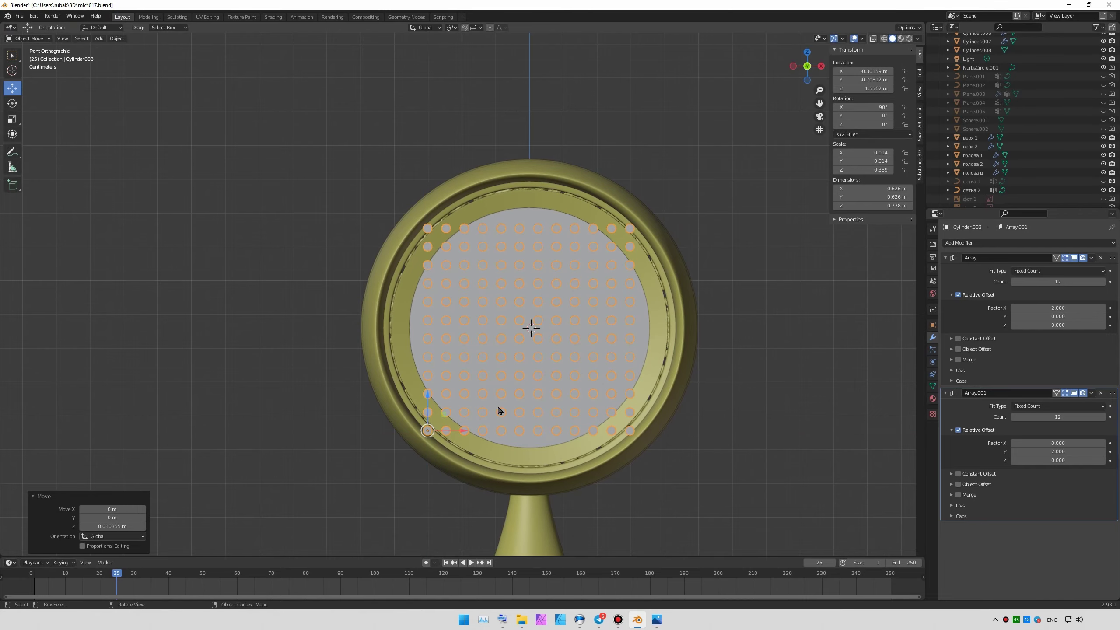
middle_click_drag(498, 407, 696, 374)
scroll(696, 374, "down", 5)
key("Tab")
- Add an edge loop near the rod end and taper the rod tip to 0.577 scale
scroll(593, 212, "up", 5)
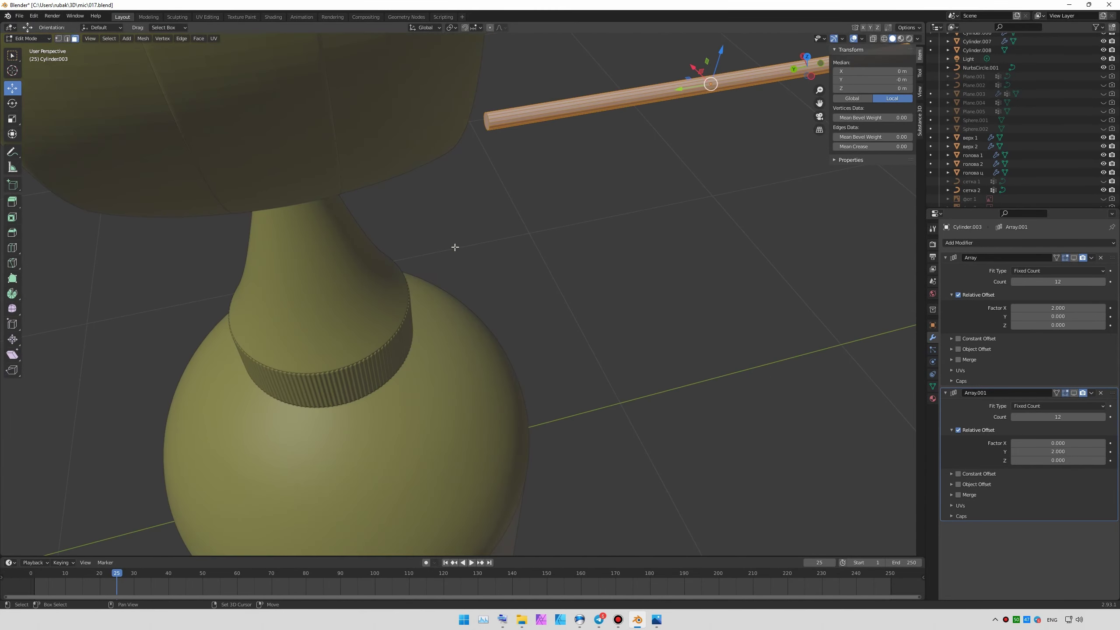
scroll(351, 251, "up", 4)
left_click(13, 247)
left_click(701, 248)
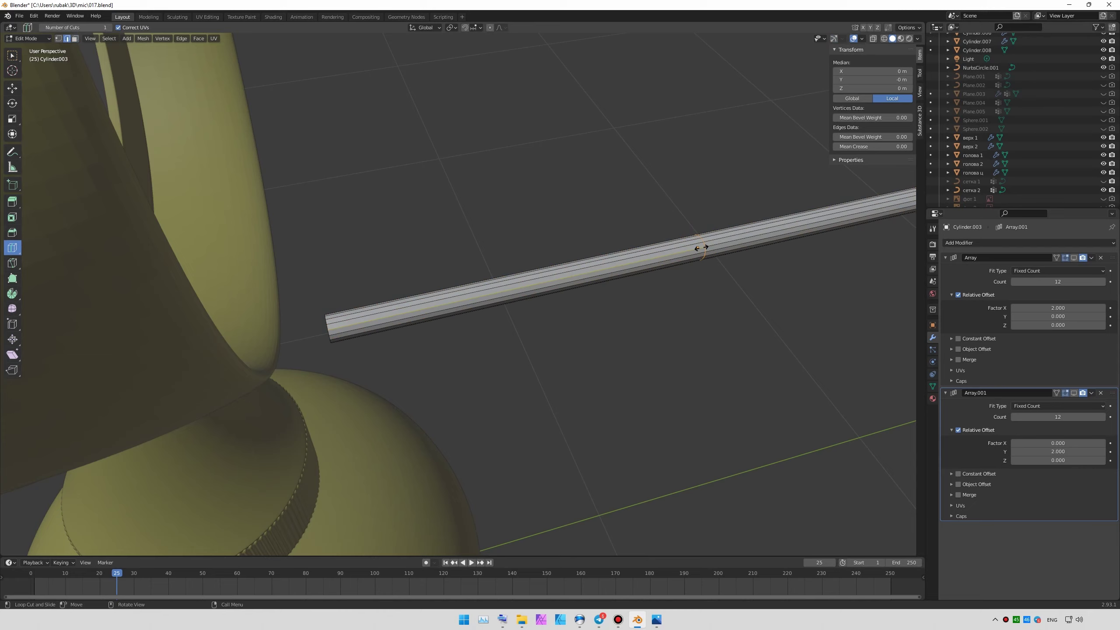
left_click(374, 318)
key("KP_3")
key("KP_Decimal")
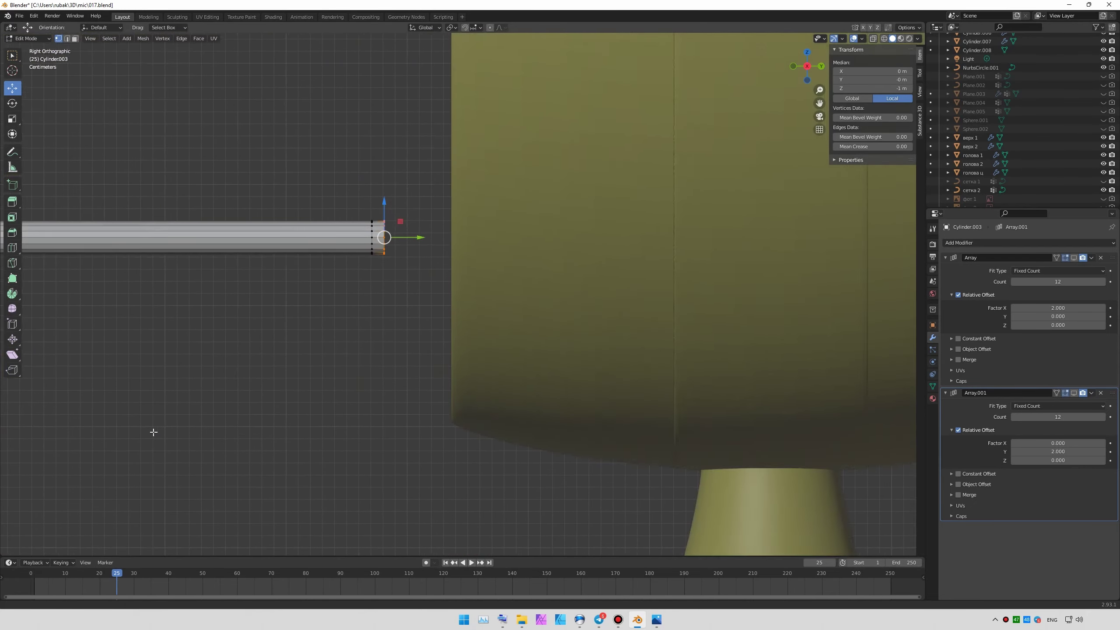
scroll(397, 397, "up", 2)
scroll(450, 319, "up", 3)
key("s")
left_click(585, 240)
scroll(506, 260, "down", 4)
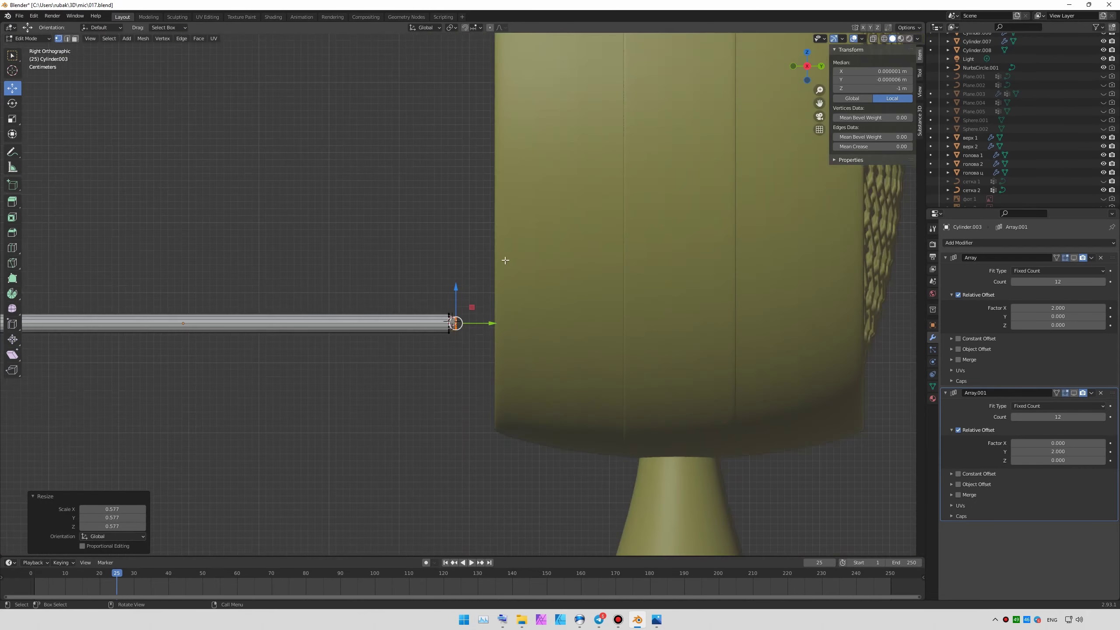
key("Tab")
- Keep a backup duplicate of the rod grid and apply its Array modifiers
middle_click_drag(505, 260, 400, 307)
left_click(1075, 393)
key("KP_1")
key("shift+d")
key("Escape")
scroll(985, 146, "up", 5)
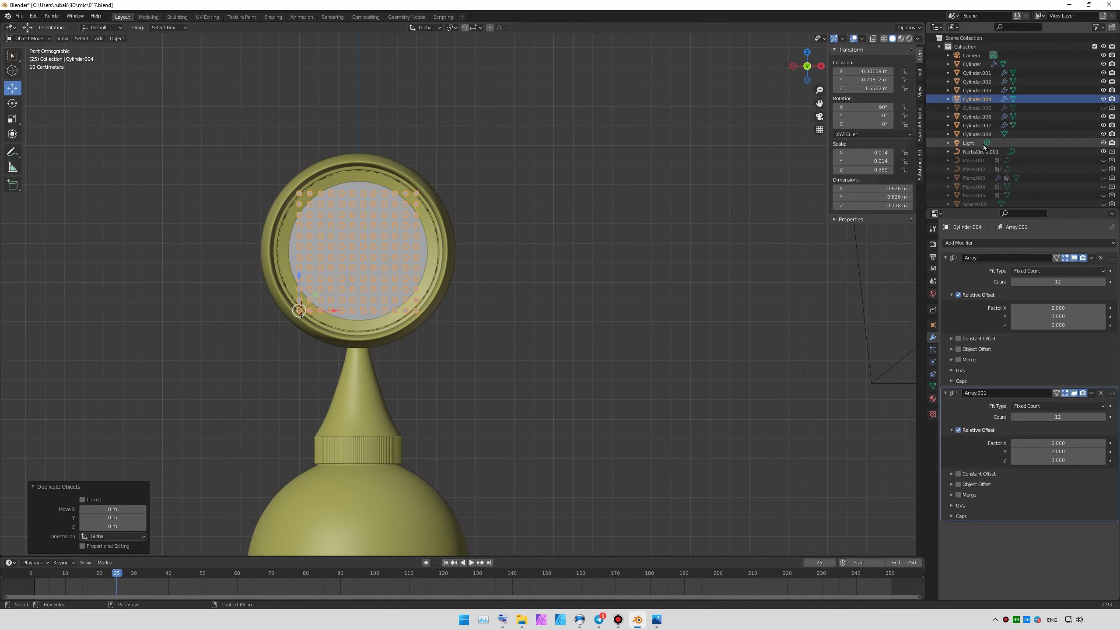
scroll(312, 314, "up", 3)
left_click(1092, 258)
left_click(1058, 264)
middle_click_drag(585, 384, 661, 397, "shift")
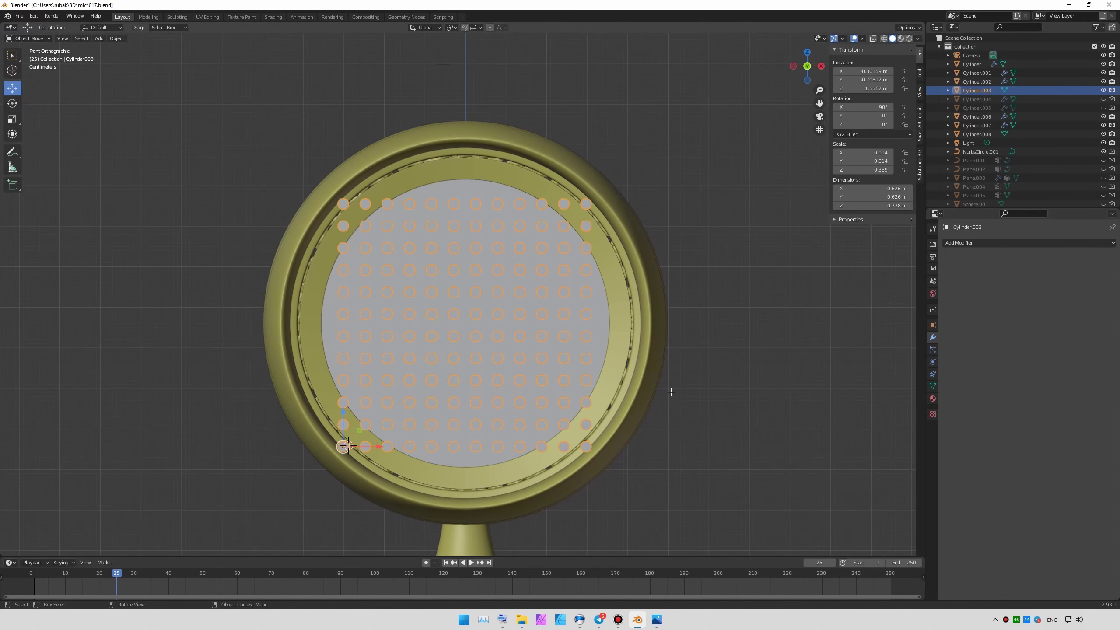
- Set the grid mesh's median to 0 so its vertices are centred
key("Tab")
left_click(880, 71)
type("0")
key("Tab")
type("0")
key("Tab")
key("Tab")
mouse_move(662, 309)
middle_mouse_down()
mouse_move(597, 335)
mouse_move(546, 318)
middle_mouse_up()
key("KP_3")
- Move the rod grid along Y and X through the capsule head, then hide the lattice grille
left_click(560, 248)
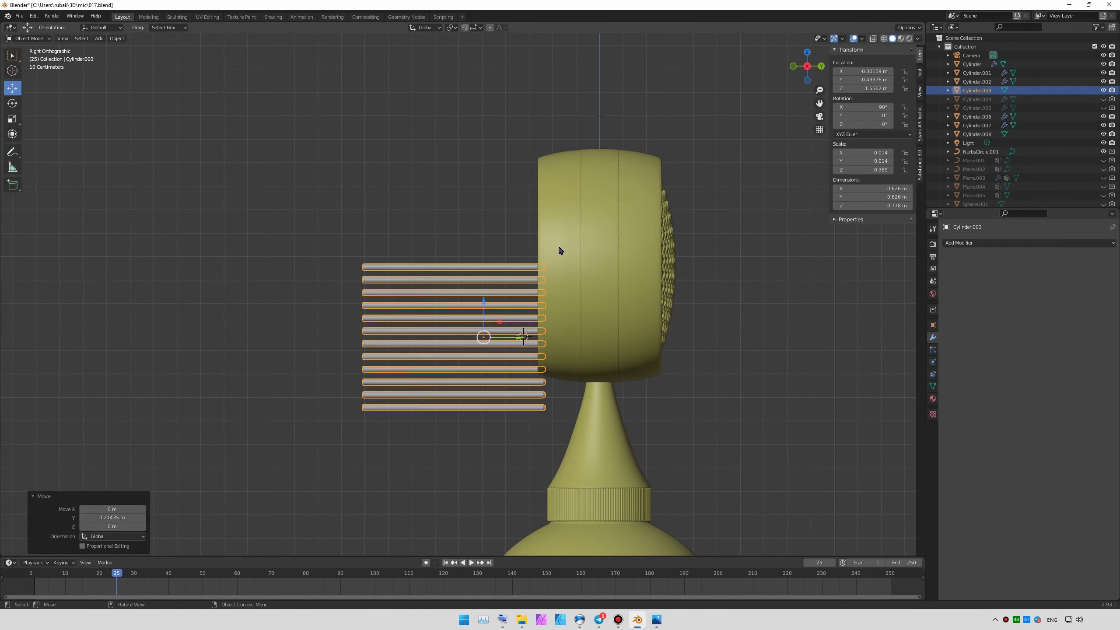
mouse_move(560, 248)
middle_mouse_down()
mouse_move(620, 243)
mouse_move(642, 225)
mouse_move(718, 237)
mouse_move(518, 315)
middle_mouse_up()
left_click(518, 315)
key("KP_3")
key("g")
key("y")
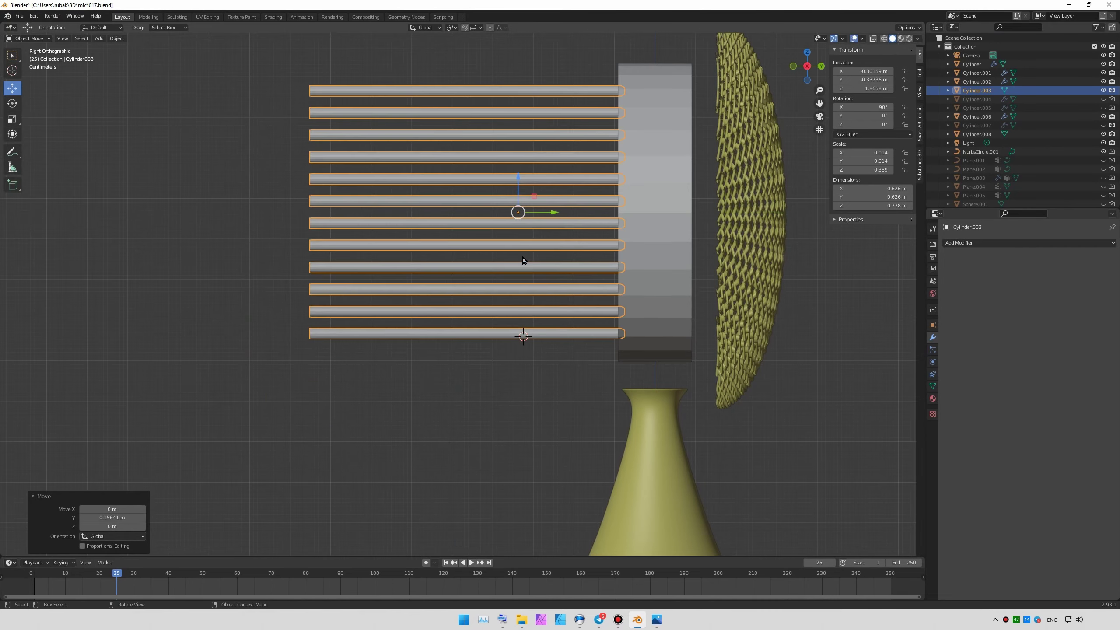
left_click(525, 260)
key("KP_1")
key("g")
key("x")
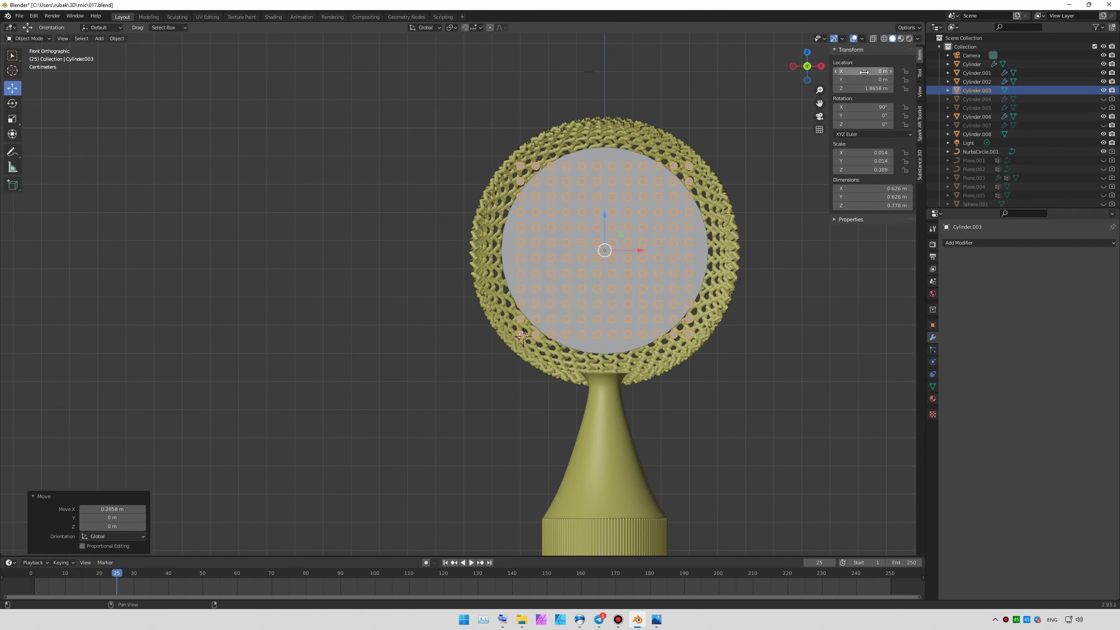
scroll(614, 215, "up", 3)
left_click(613, 211)
- Delete the corner rods lying outside the disc's circular outline
scroll(458, 150, "up", 2)
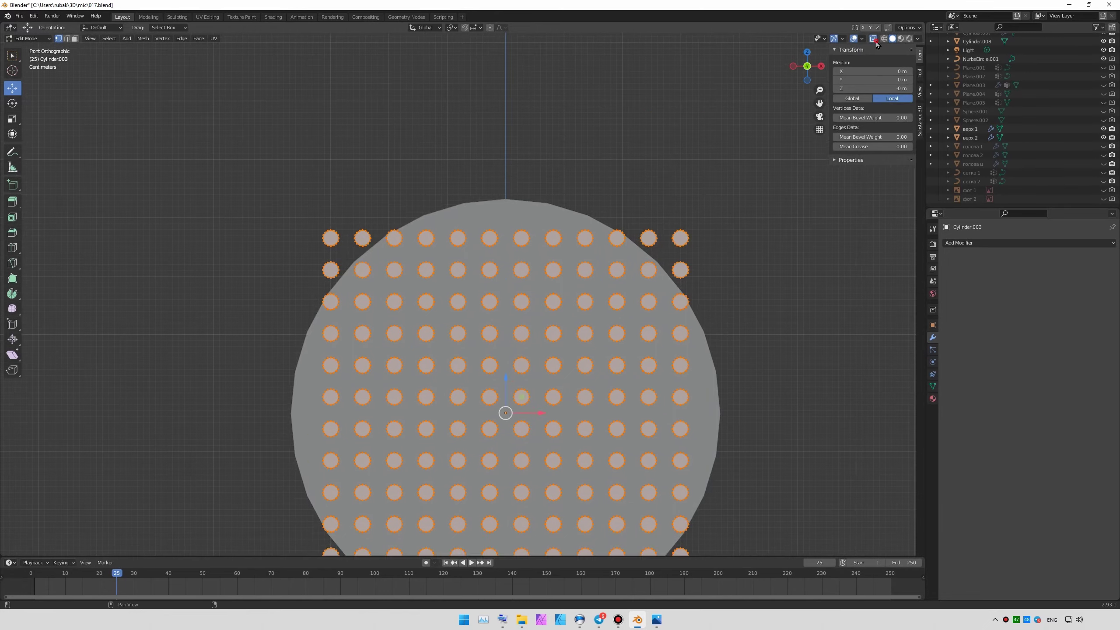
key("Tab")
right_click_drag(311, 178, 306, 181, "ctrl")
right_click_drag(634, 217, 602, 241, "ctrl")
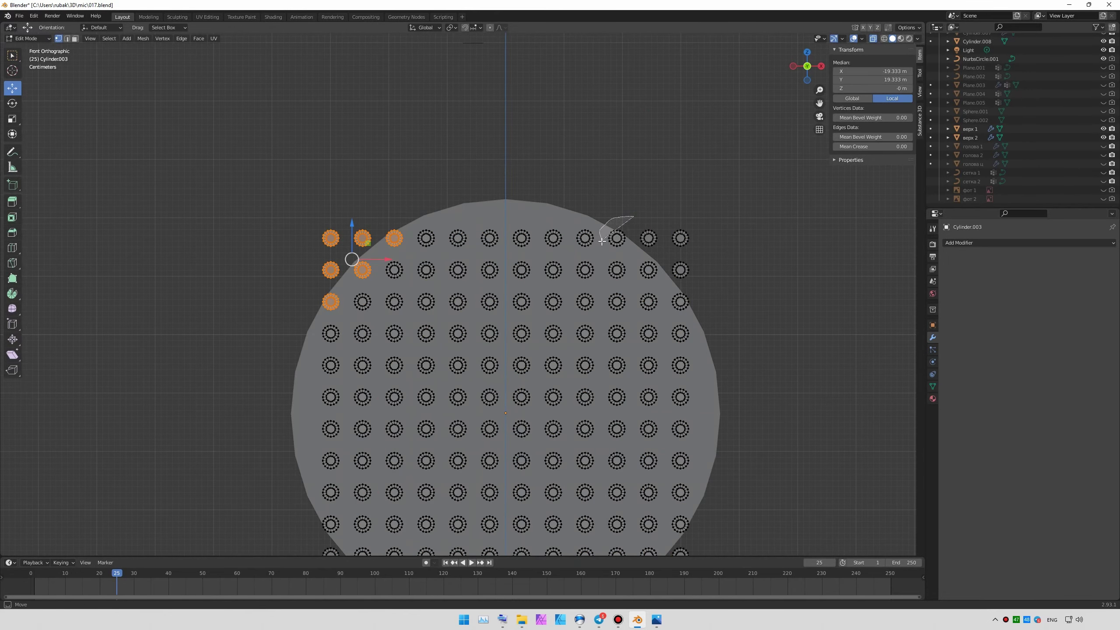
right_click_drag(665, 297, 701, 248, "ctrl")
middle_click_drag(722, 480, 678, 341, "shift")
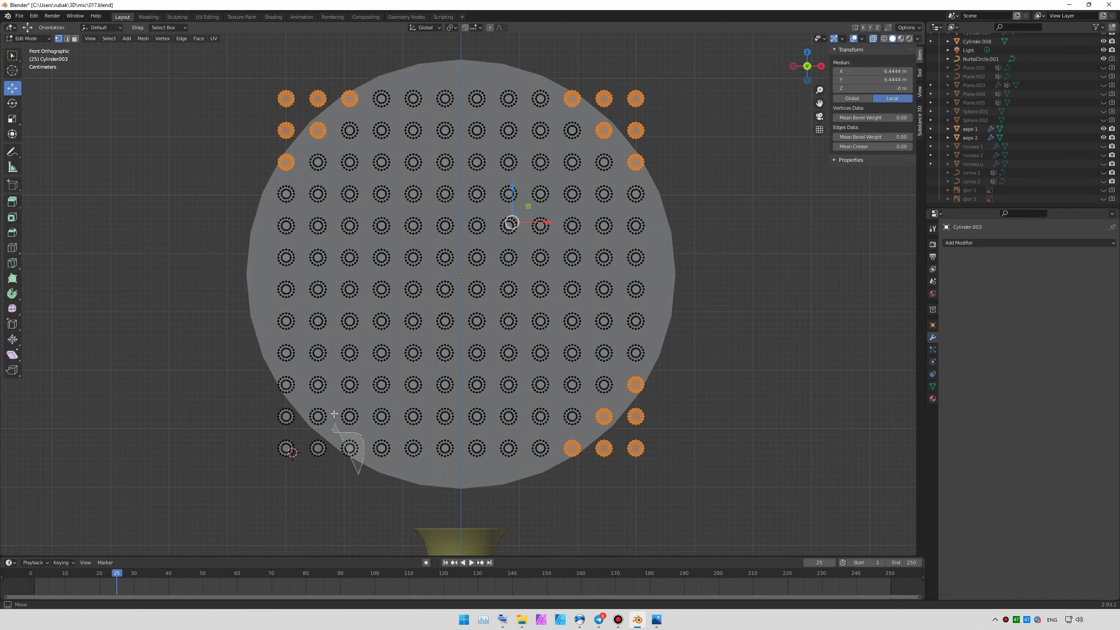
key("x")
left_click(625, 251)
scroll(707, 265, "down", 3)
key("Tab")
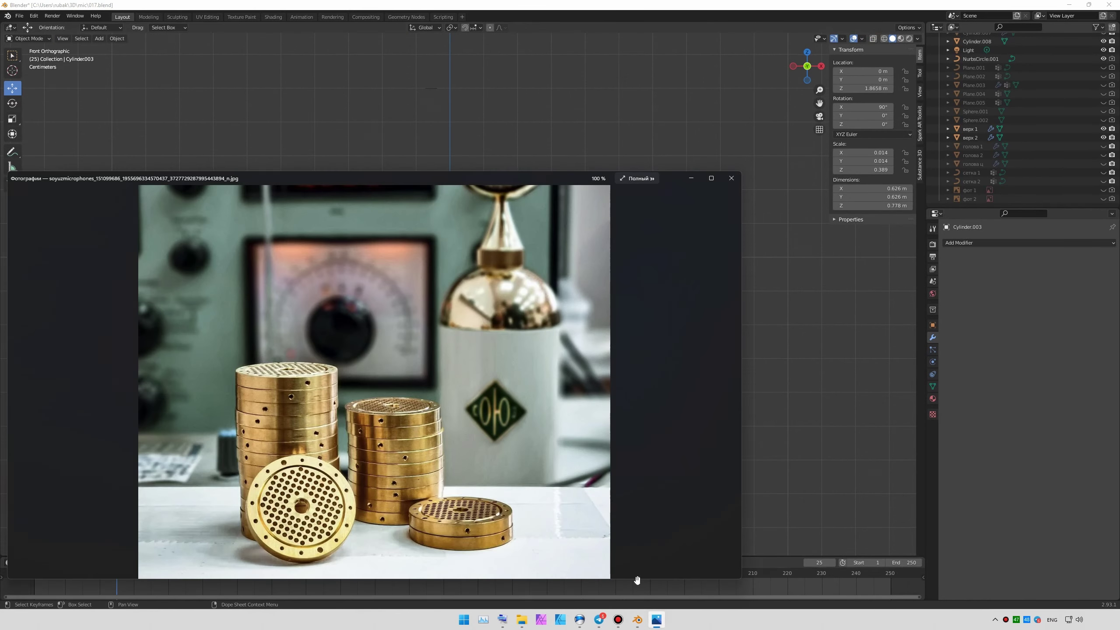
scroll(794, 317, "down", 1)
- Make two spare copies of the trimmed grid, shifting one along Y
key("shift+d")
key("Escape")
key("KP_3")
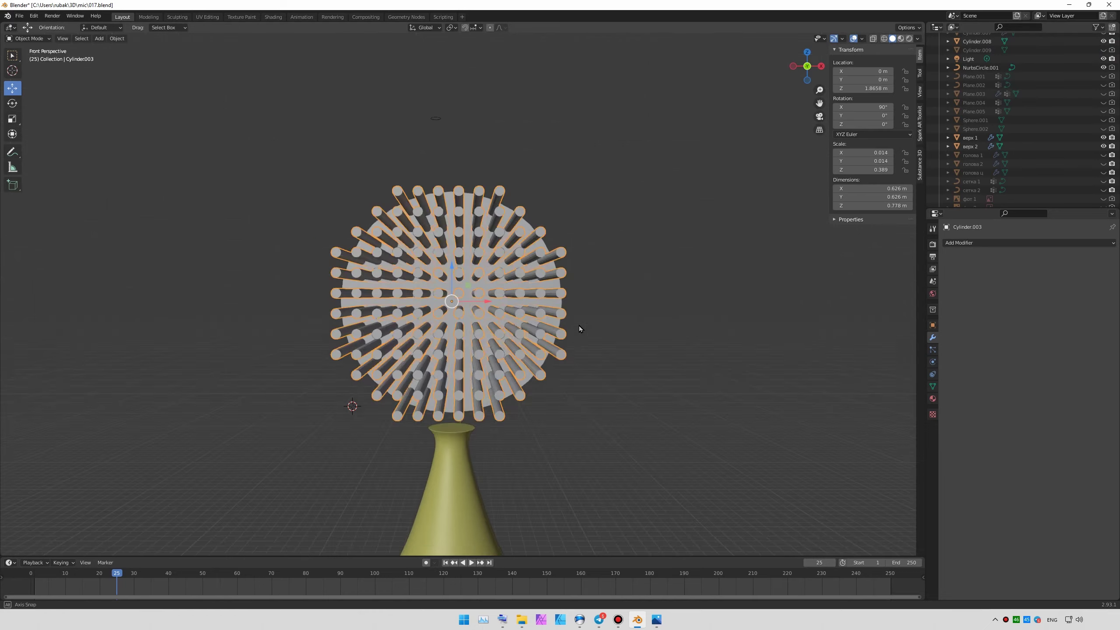
key("g")
key("y")
left_click(377, 306)
key("KP_1")
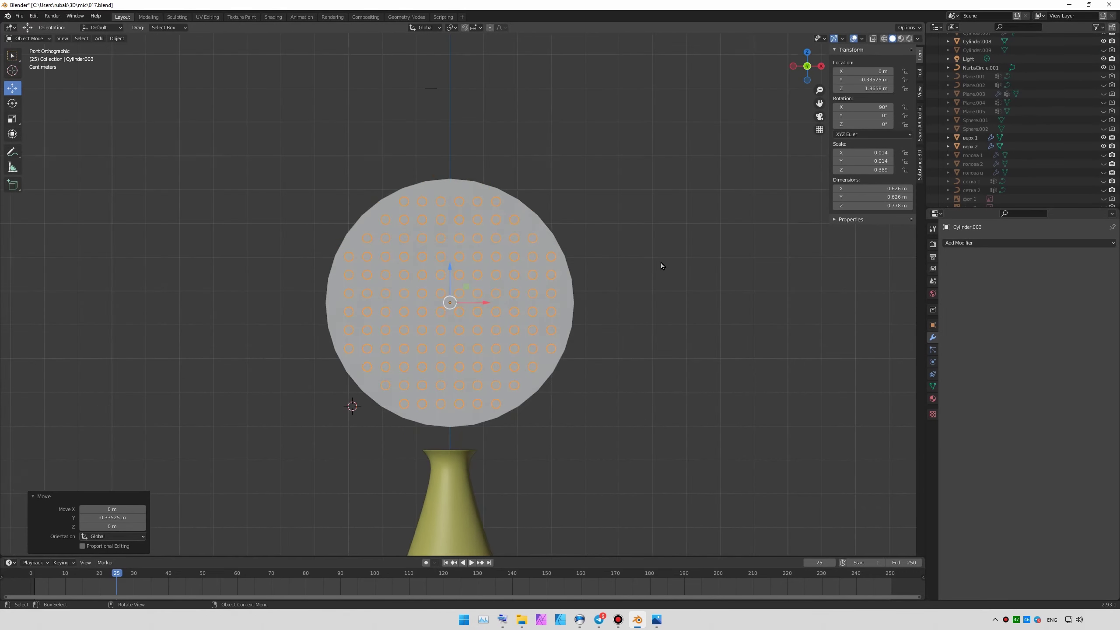
key("shift+d")
key("Escape")
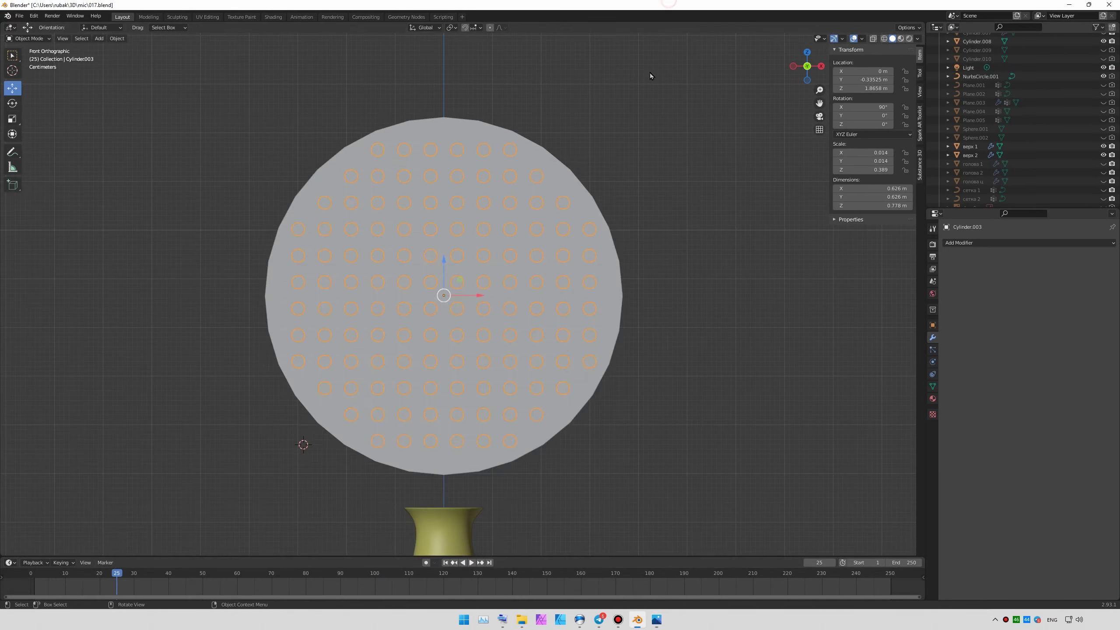
- Delete the small cluster of rods at the grid's centre
key("Tab")
scroll(450, 299, "up", 3)
scroll(450, 299, "down", 1)
left_click_drag(433, 300, 501, 371)
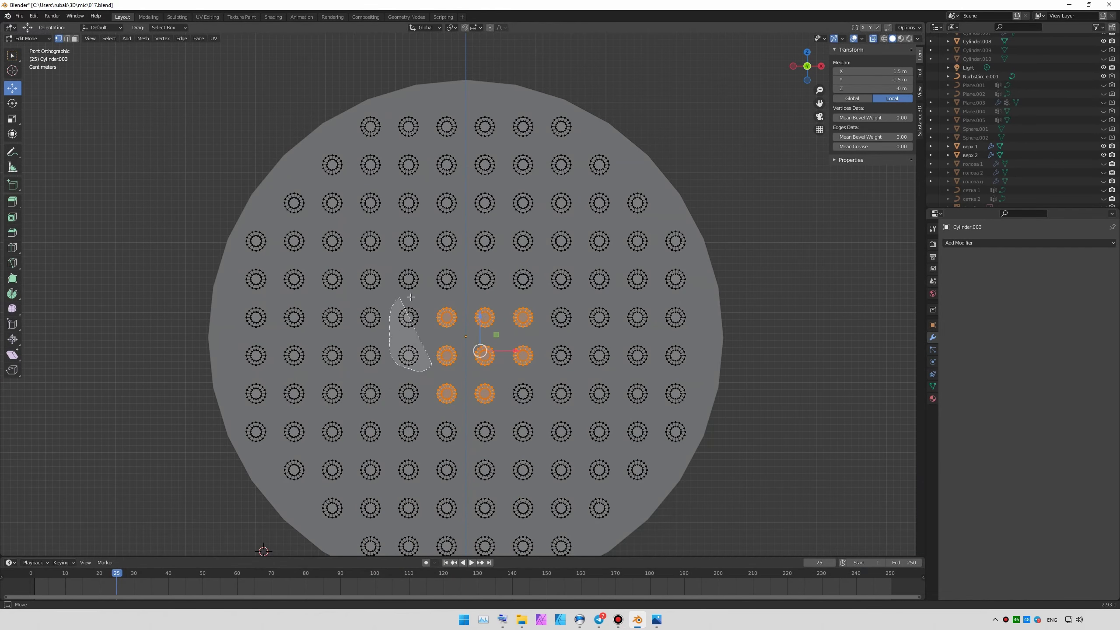
key("Delete")
key("Tab")
- Give the capsule disc a Boolean Difference modifier using the rod grid, then hide the rods
middle_click_drag(501, 304, 551, 265)
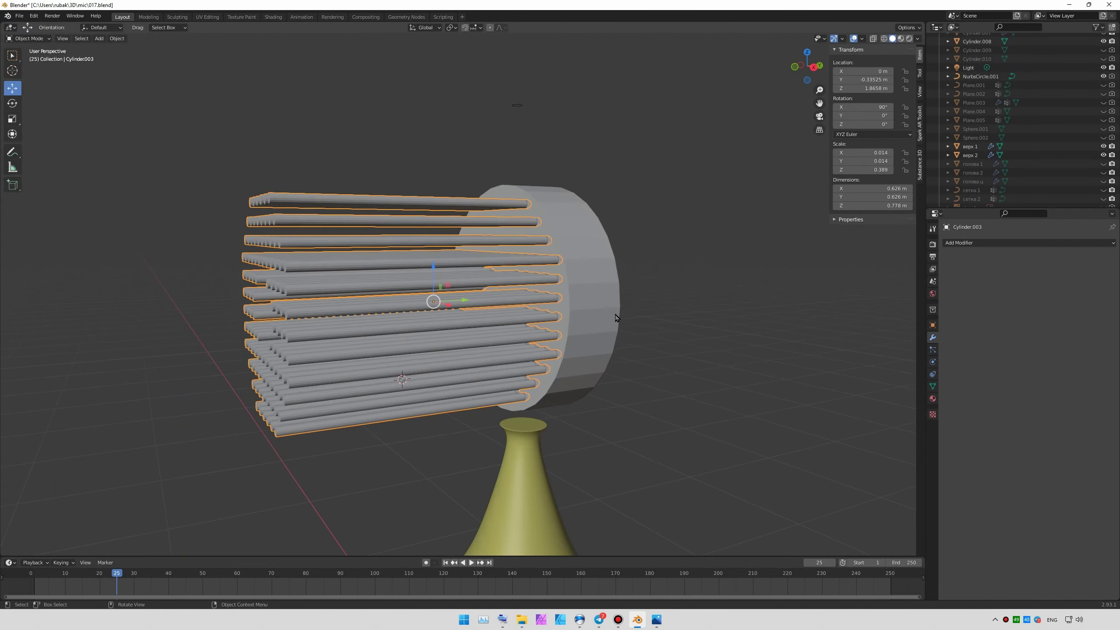
key("shift+d")
key("Escape")
left_click(976, 41)
left_click(991, 242)
left_click(993, 279)
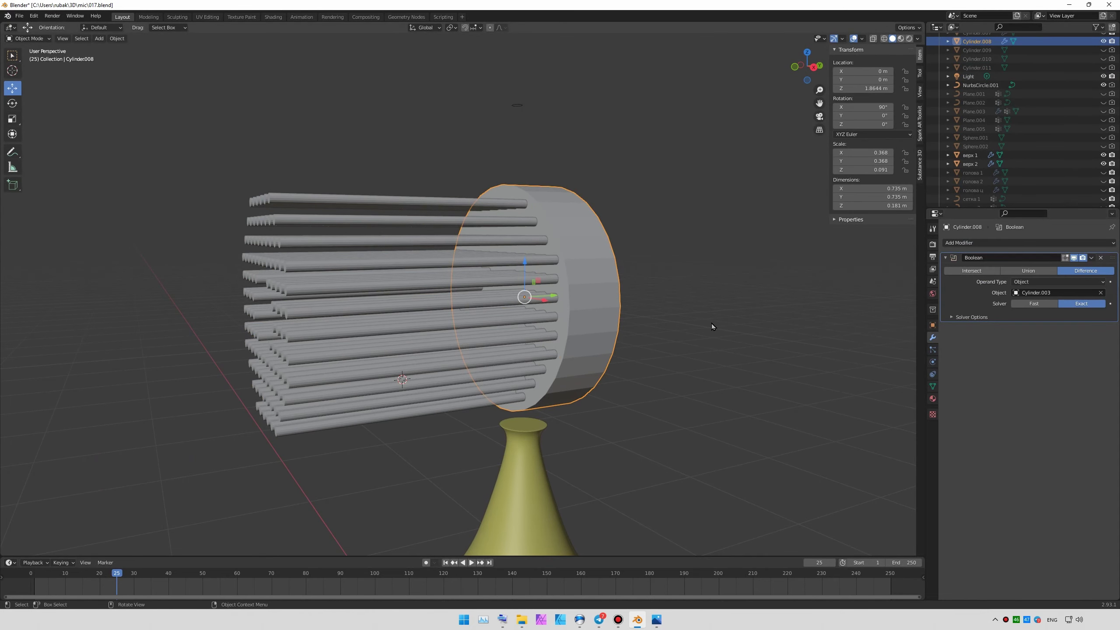
left_click(507, 309)
key("h")
- Unhide the head parts in the outliner and hide the mesh grille to view the cap
middle_click_drag(574, 331, 705, 309)
scroll(1059, 132, "up", 3)
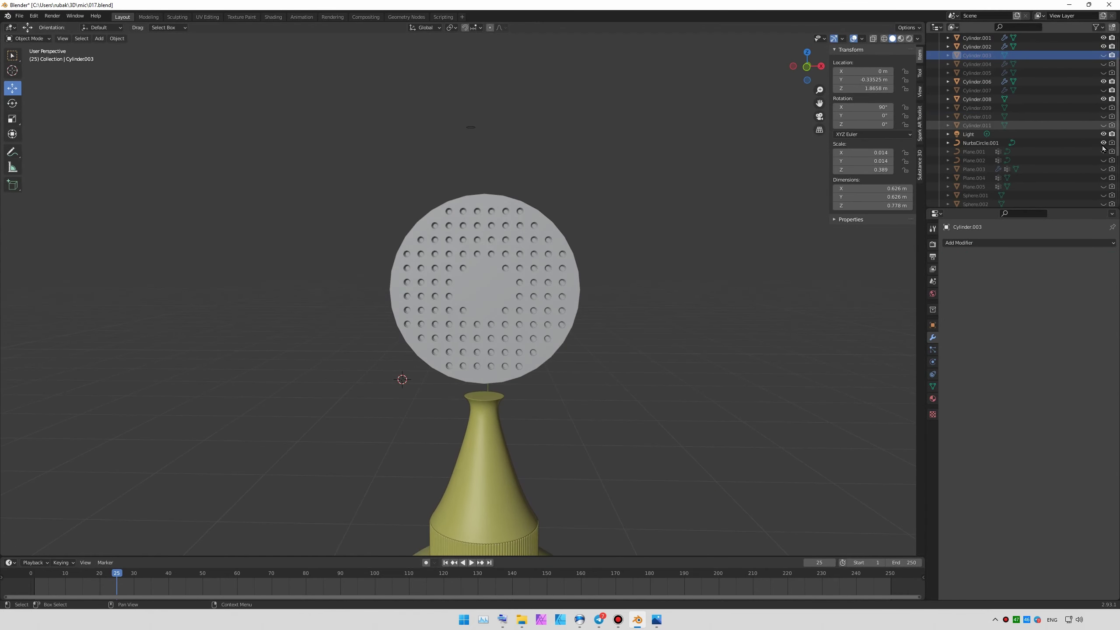
scroll(1058, 133, "down", 3)
left_click_drag(1104, 142, 1103, 196)
middle_click_drag(729, 262, 684, 265)
left_click(1067, 189)
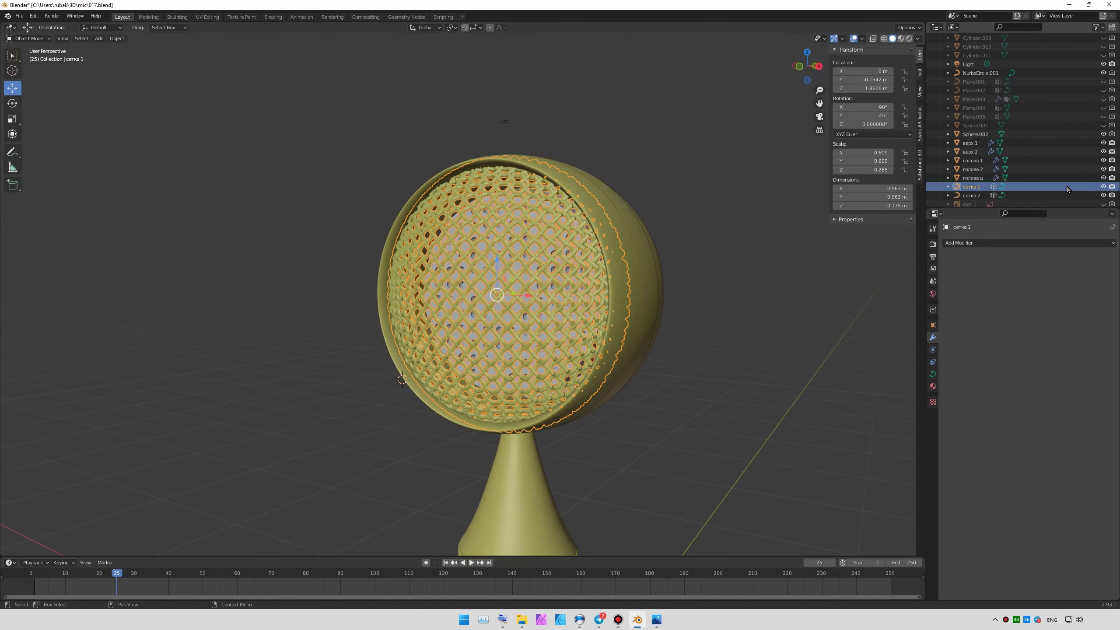
key("h")
mouse_move(706, 305)
middle_mouse_down()
mouse_move(684, 303)
mouse_move(713, 282)
middle_mouse_up()
scroll(1054, 162, "up", 6)
- Preview the head in rendered shading and compare it with the reference photo
scroll(618, 292, "down", 1)
key("z")
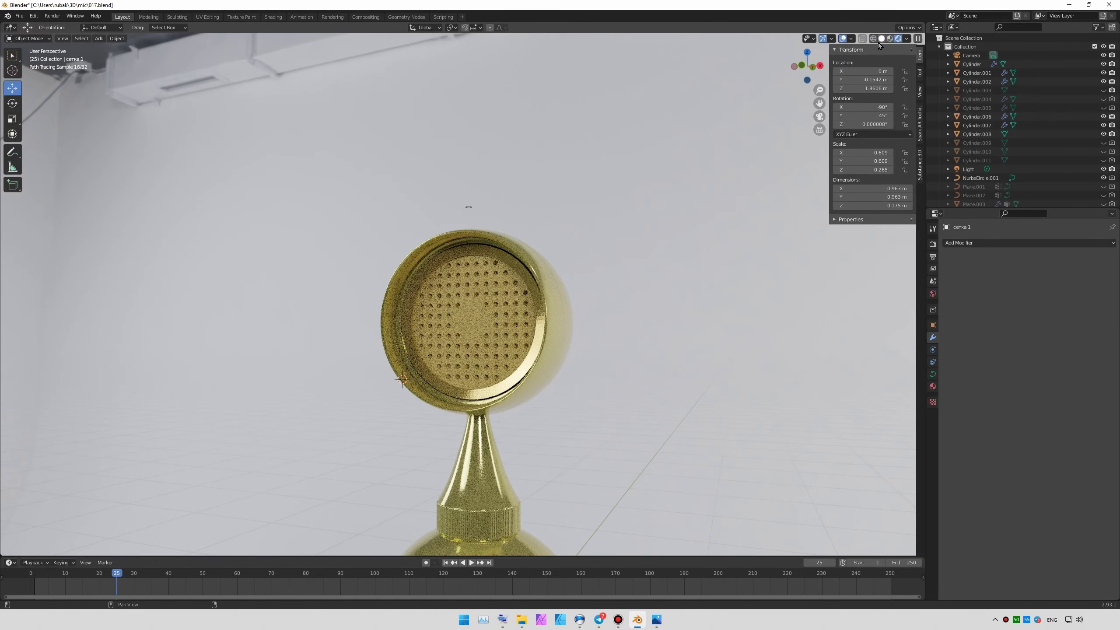
left_click(881, 39)
key("alt+Tab")
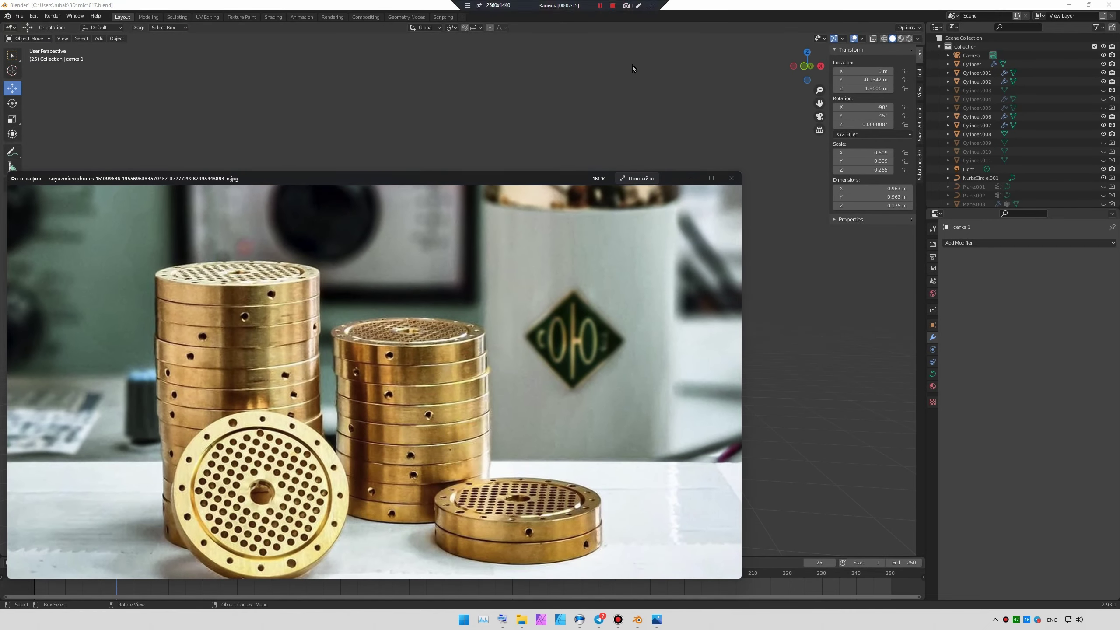
key("alt+Tab")
left_click(536, 328)
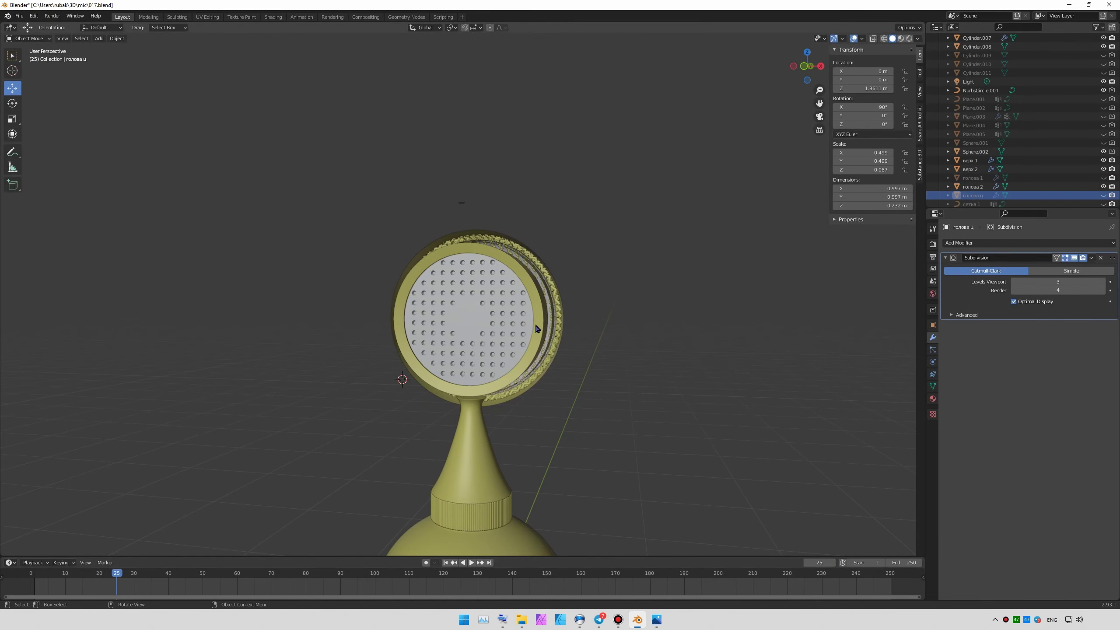
left_click(537, 328)
scroll(980, 194, "up", 4)
- Select the perforated capsule disc, frame it and select one side's vertices in side view
left_click(1032, 159)
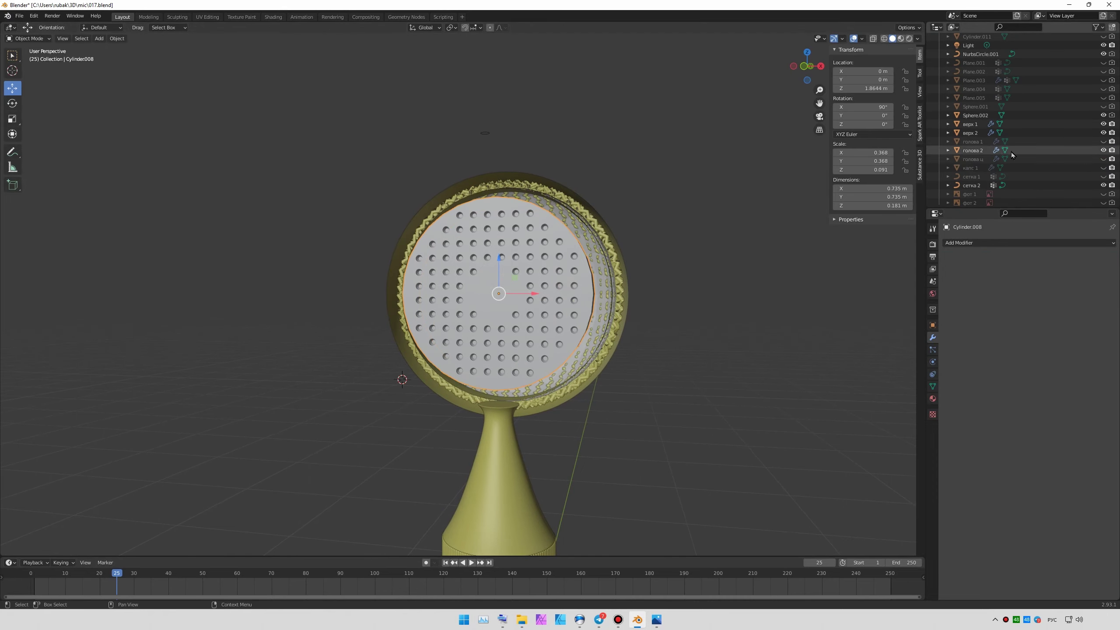
scroll(1031, 159, "down", 3)
key("KP_Decimal")
middle_click_drag(584, 289, 609, 362)
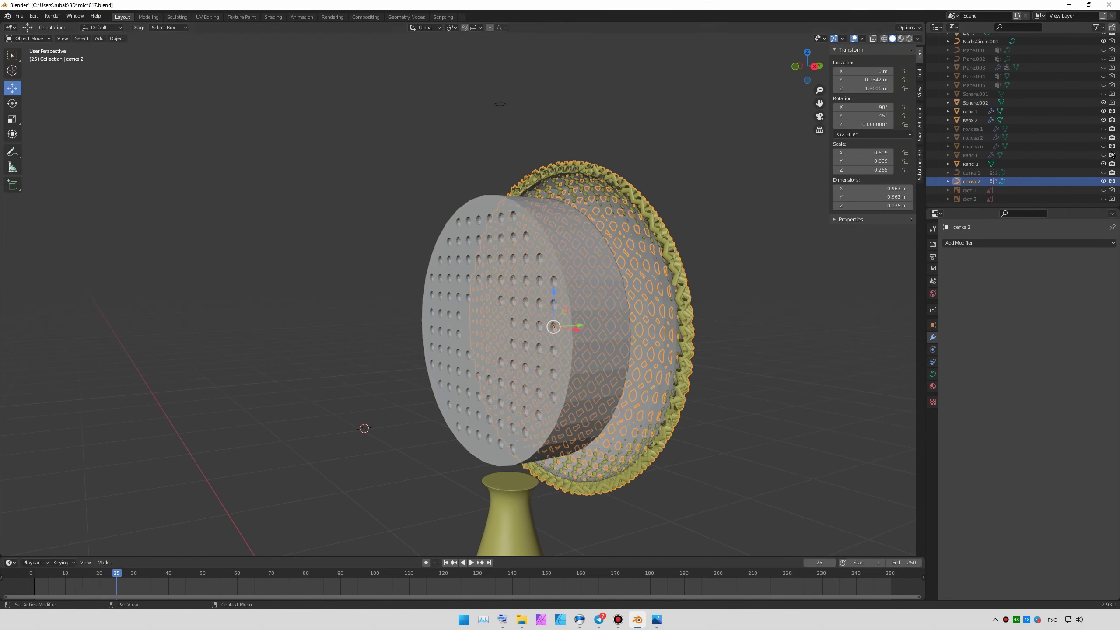
key("KP_3")
key("Tab")
key("alt+a")
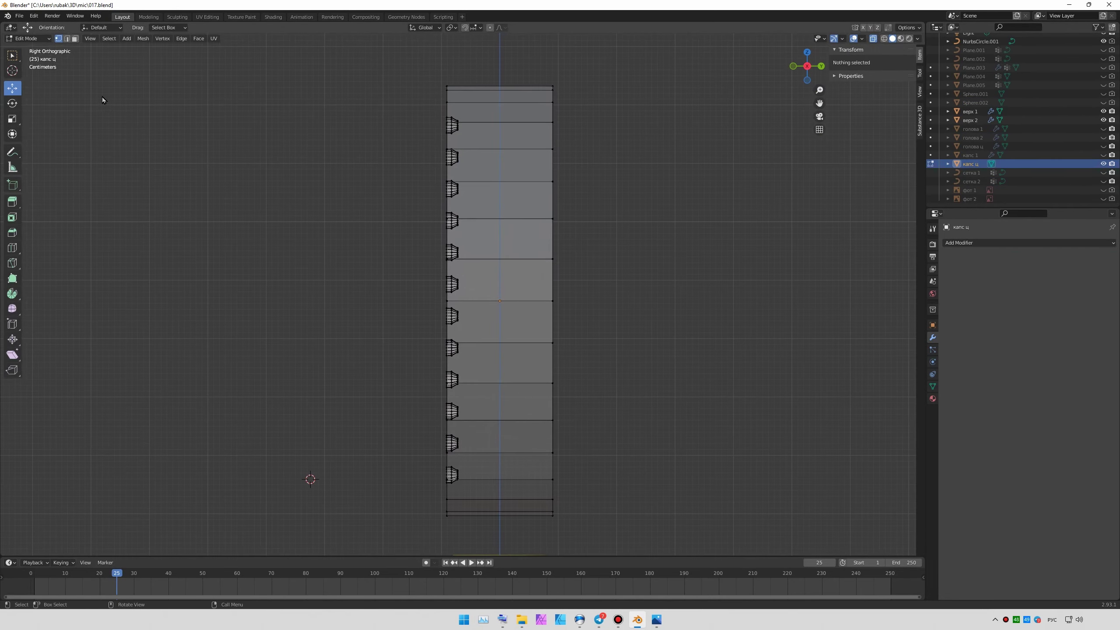
left_click(450, 557)
key("Tab")
mouse_move(651, 293)
middle_mouse_down()
mouse_move(762, 308)
mouse_move(686, 350)
middle_mouse_up()
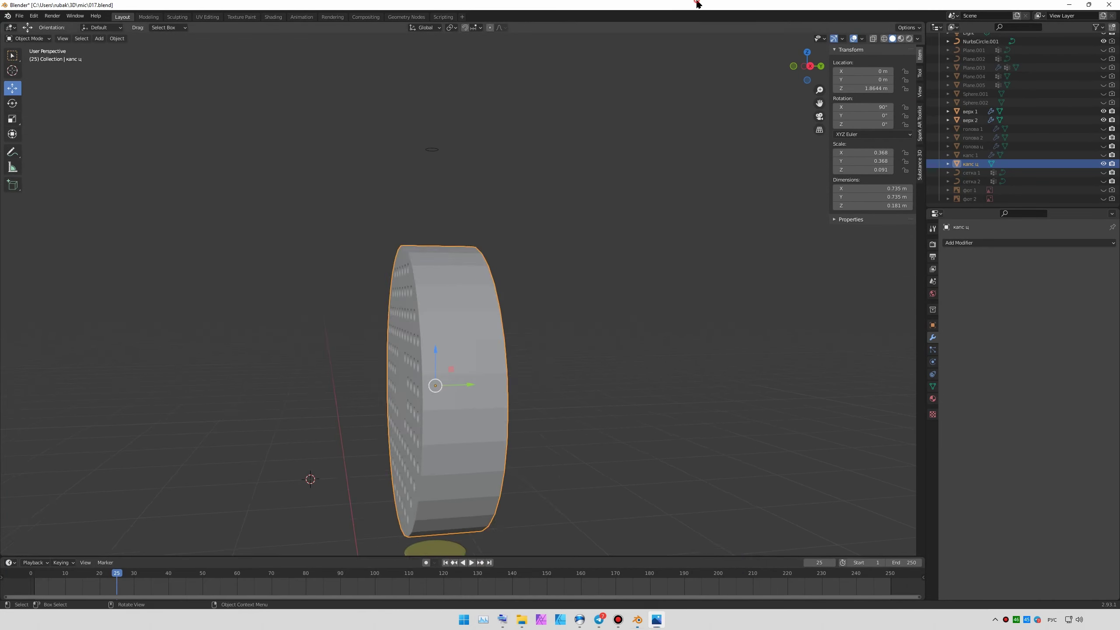
- Halve the disc with an applied plane Boolean and delete the cutter plane
left_click(98, 38)
mouse_move(108, 49)
left_click(181, 49)
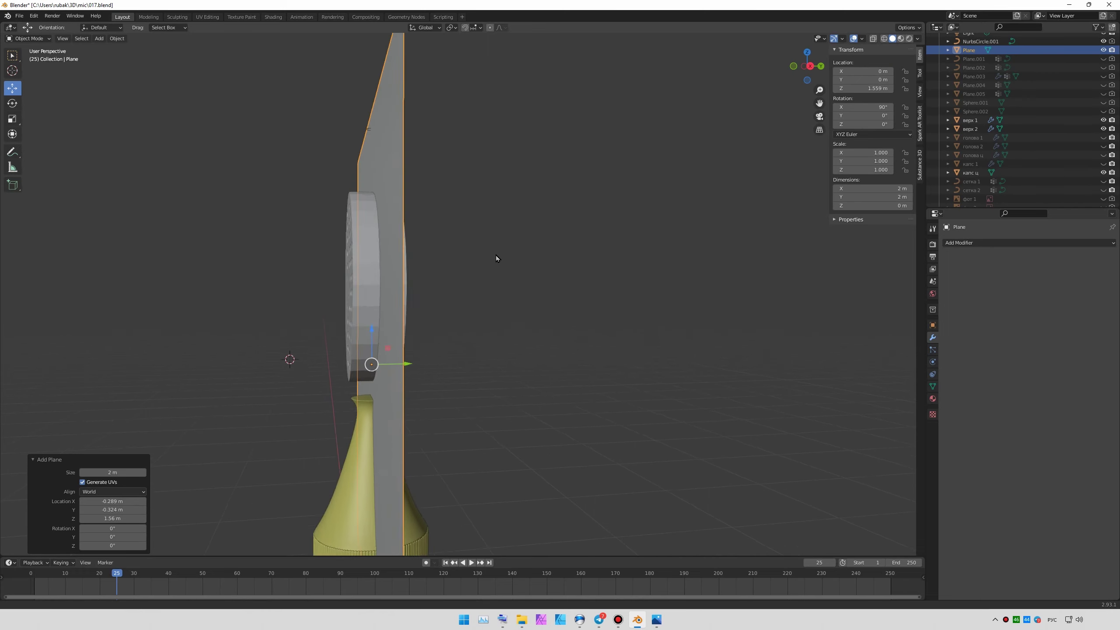
left_click(1027, 243)
left_click(966, 287)
key("ctrl+a")
key("Delete")
middle_click_drag(555, 300, 531, 305)
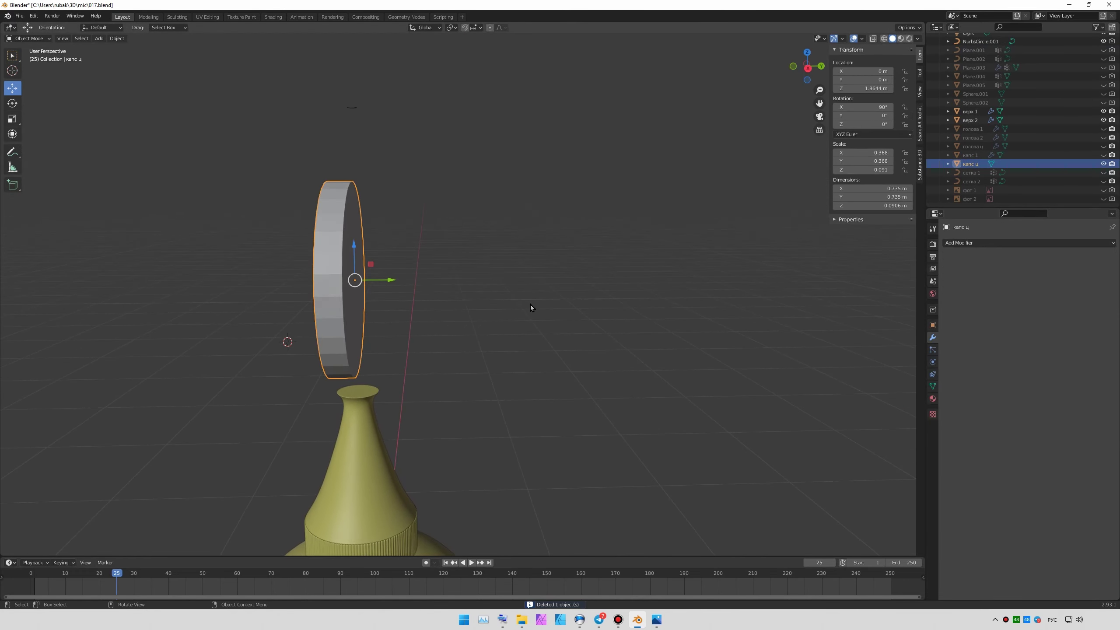
left_click(982, 245)
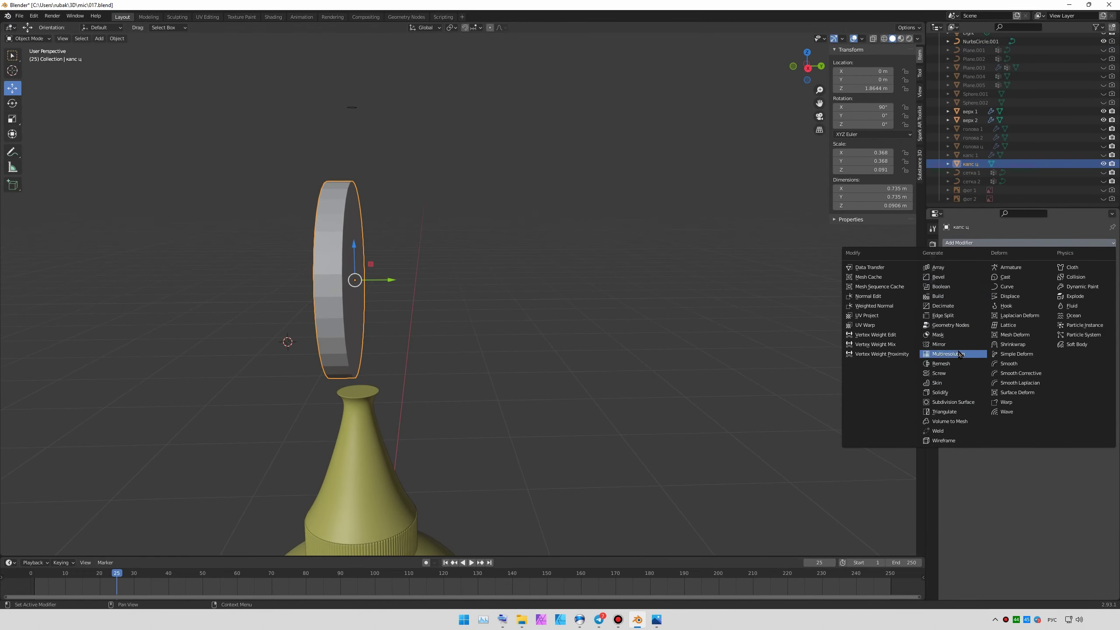
- Add a Z-axis Mirror modifier restoring the disc's full 0.181 m depth
left_click(939, 344)
left_click(1089, 271)
left_click(1026, 270)
mouse_move(618, 273)
middle_mouse_down()
mouse_move(593, 249)
mouse_move(551, 245)
middle_mouse_up()
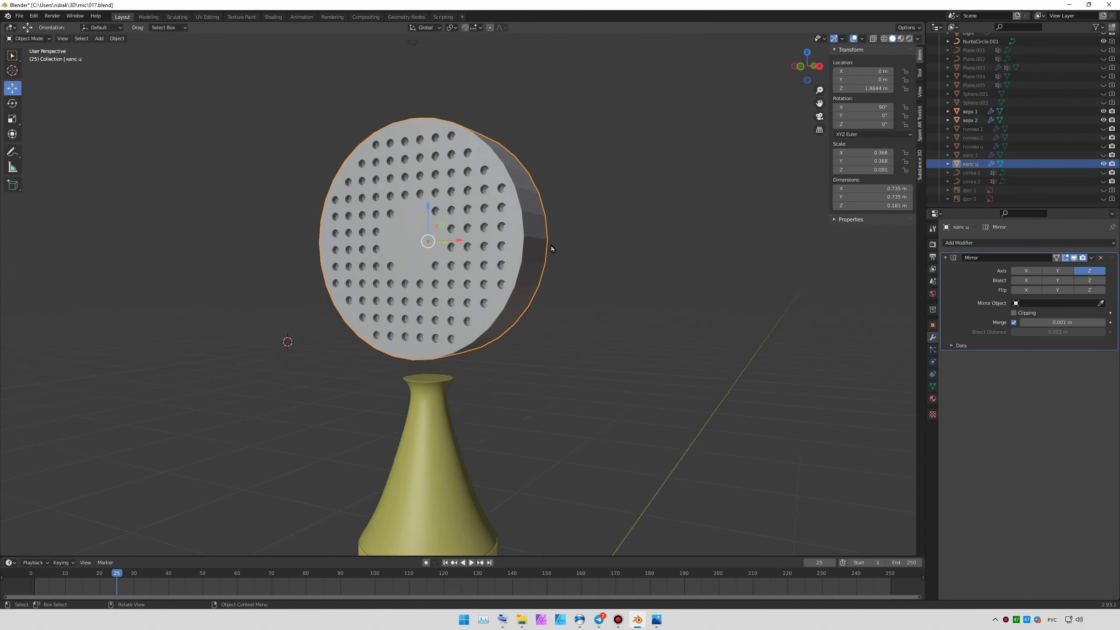
left_click(901, 39)
left_click(515, 324)
middle_click_drag(515, 324, 543, 359)
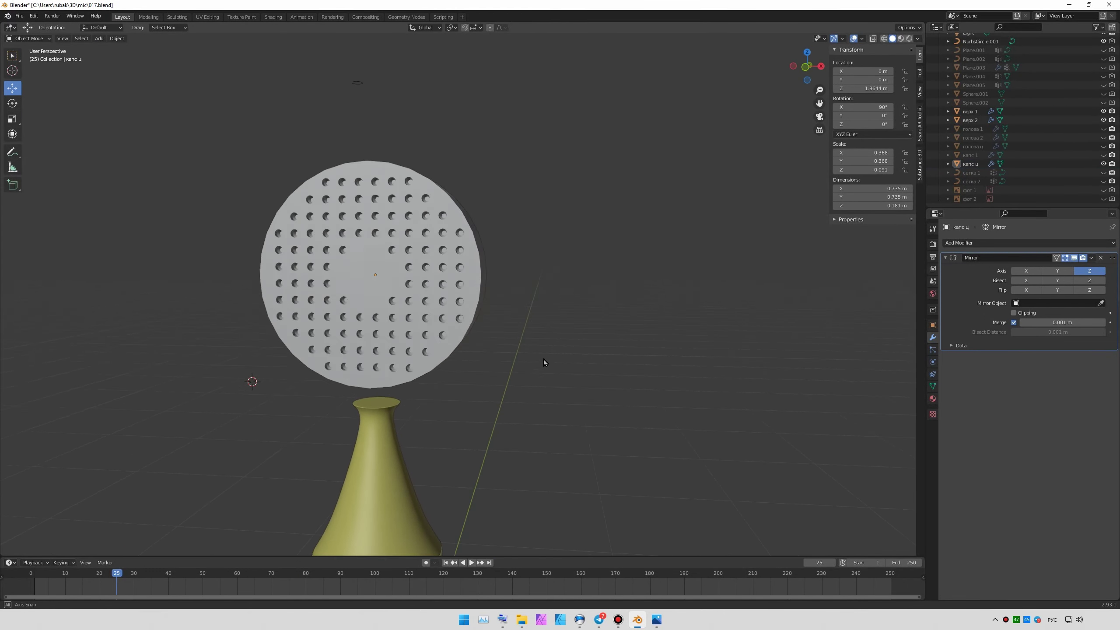
- Check the brass capsule reference photos
key("alt+Tab")
left_click(732, 179)
mouse_move(599, 619)
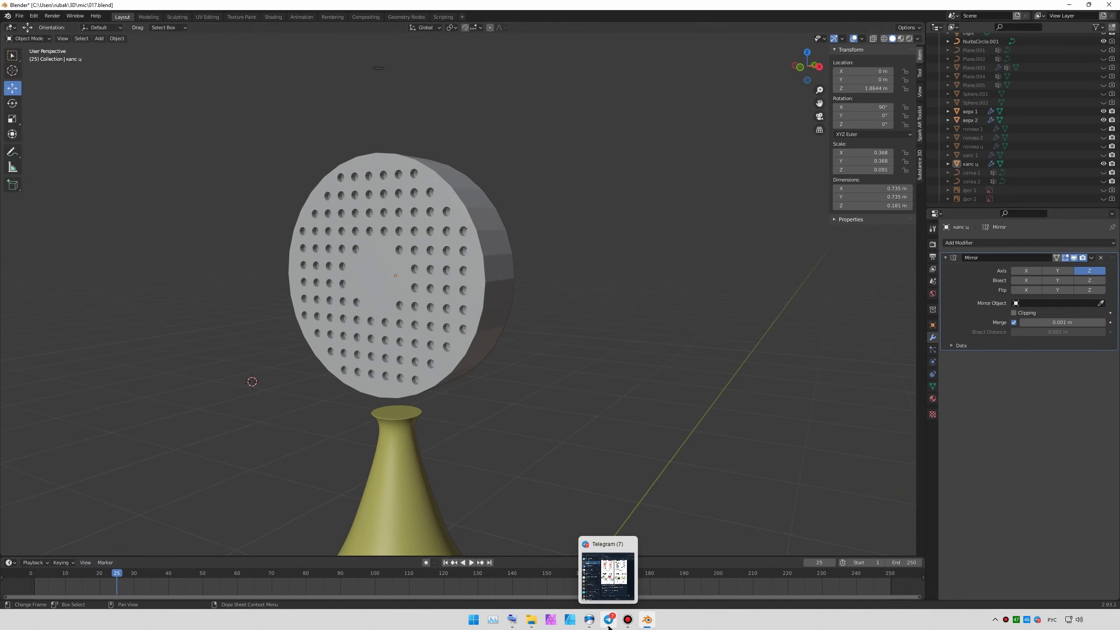
left_click(531, 619)
double_click(238, 365)
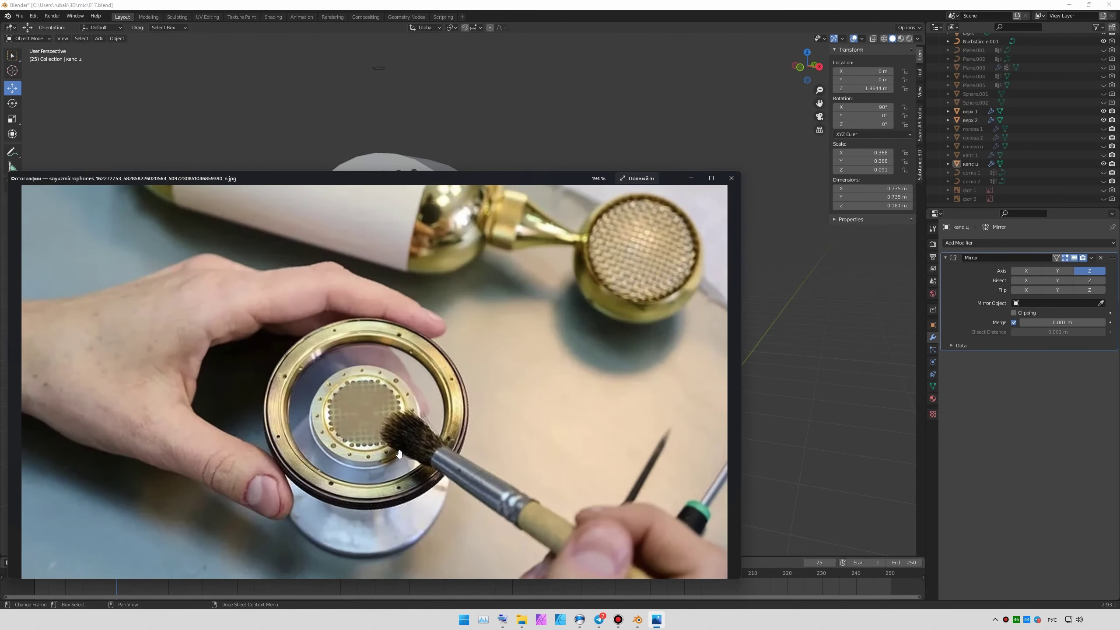
key("Escape")
- Set the disc's viewport display colour to gold-yellow
left_click(507, 200)
left_click(335, 309)
left_click(933, 399)
left_click(1059, 459)
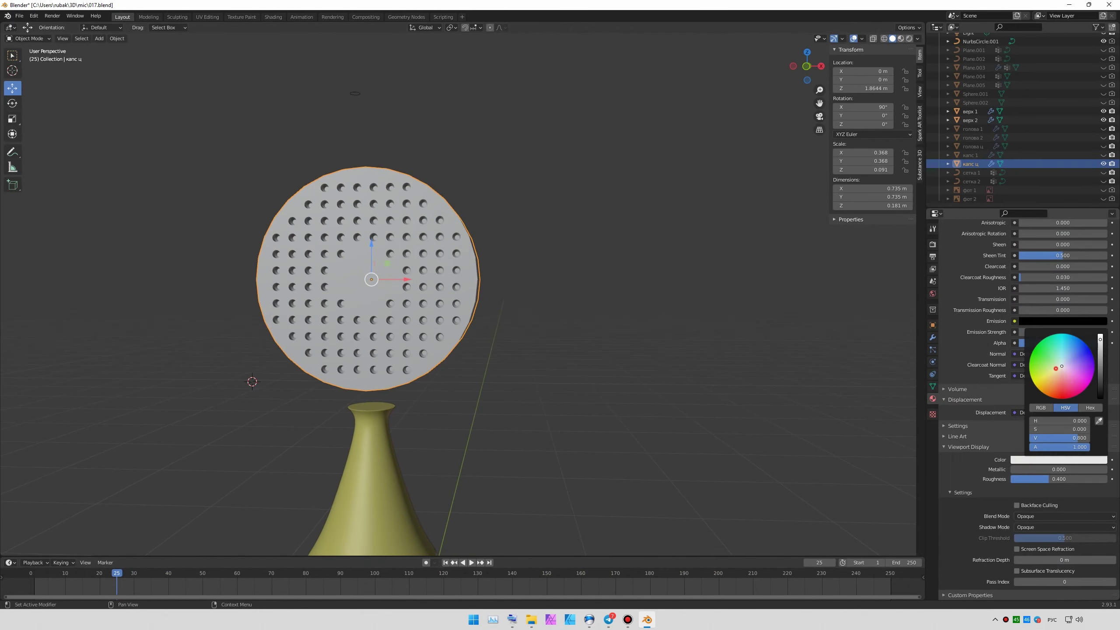
key("ctrl+v")
middle_click_drag(656, 403, 595, 350)
scroll(1024, 120, "up", 5)
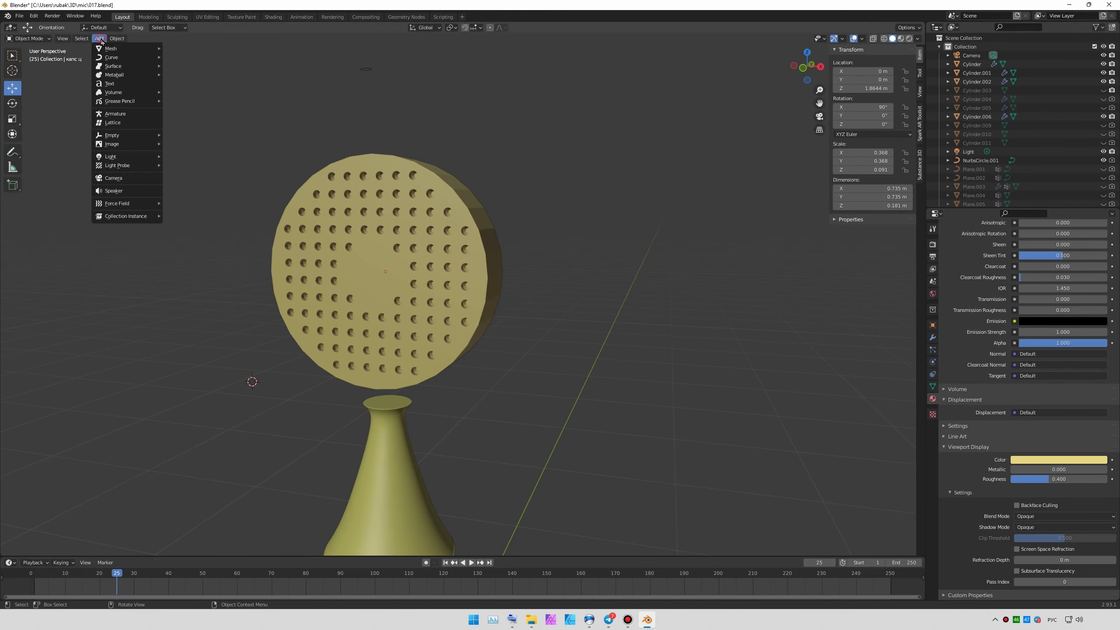
- Add a circle mesh at X 0, rotated 90° on X, scaled down and raised to head height
left_click(186, 66)
middle_click_drag(288, 136, 441, 230)
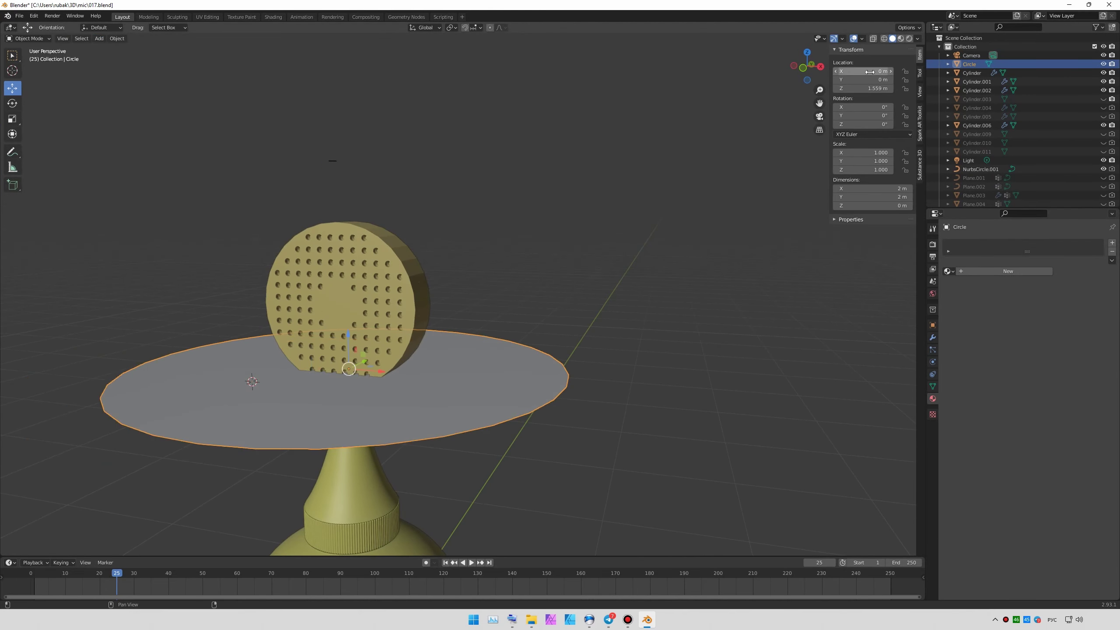
type("0")
key("Return")
key("g")
key("z")
left_click(391, 202)
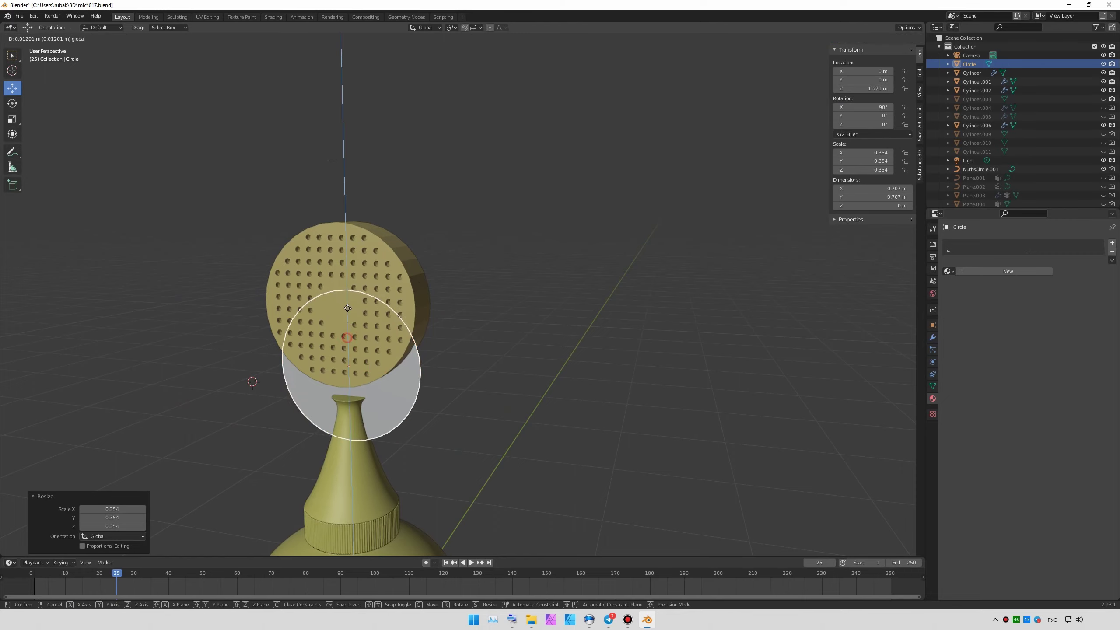
key("KP_1")
key("g")
key("s")
left_click(391, 208)
- Check the gold microphone reference photo, then push the circle along Y onto the capsule face
left_click(531, 620)
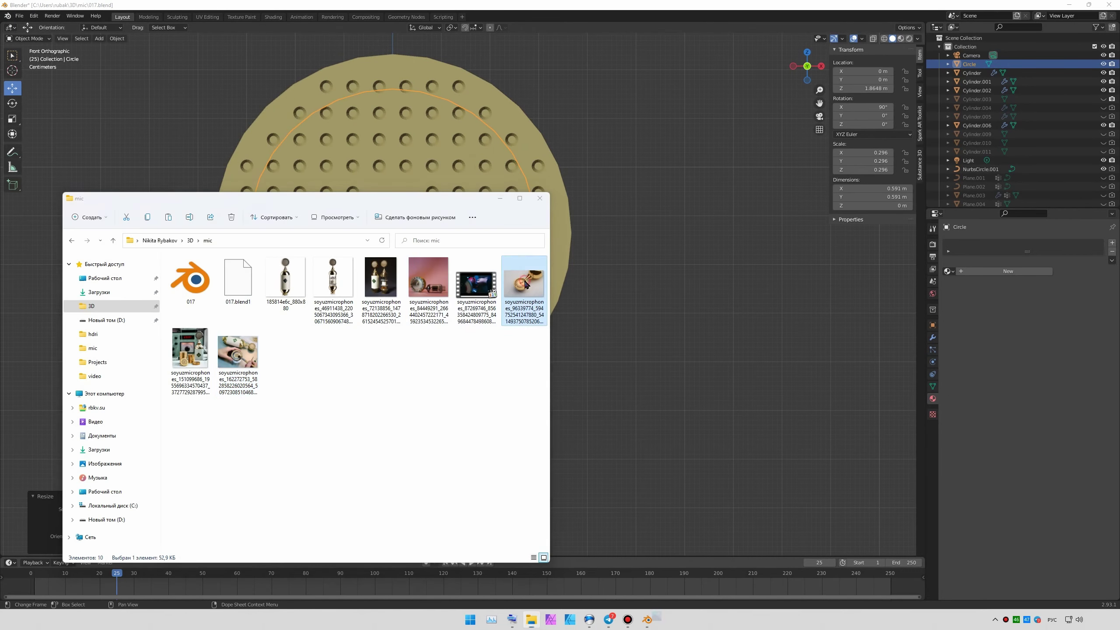
double_click(522, 293)
left_click(731, 178)
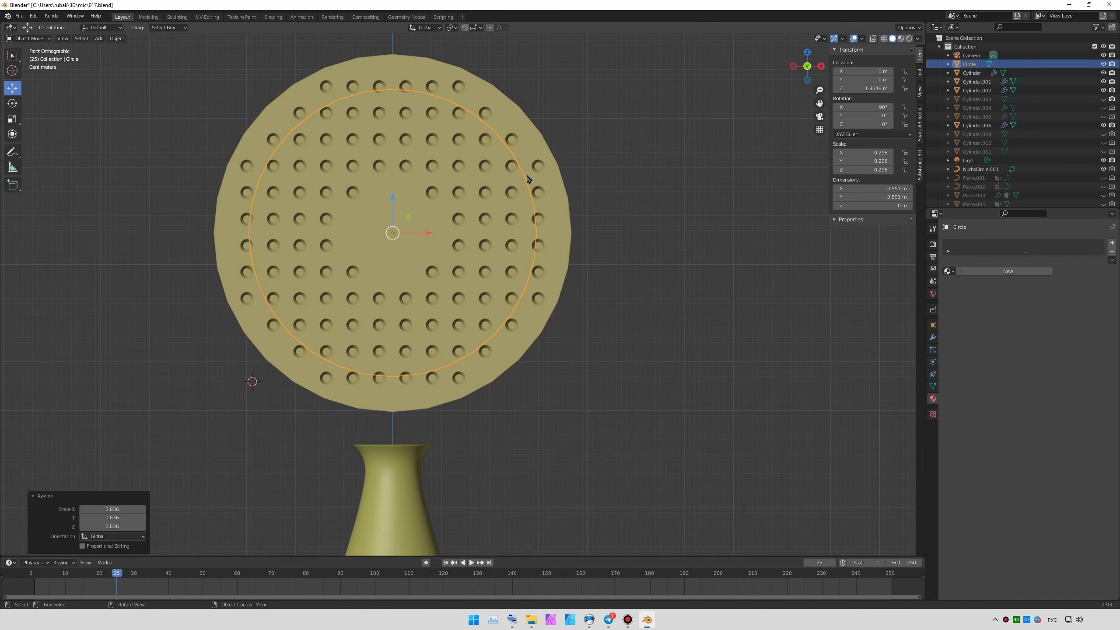
middle_click_drag(693, 199, 772, 207)
key("g")
key("y")
key("Return")
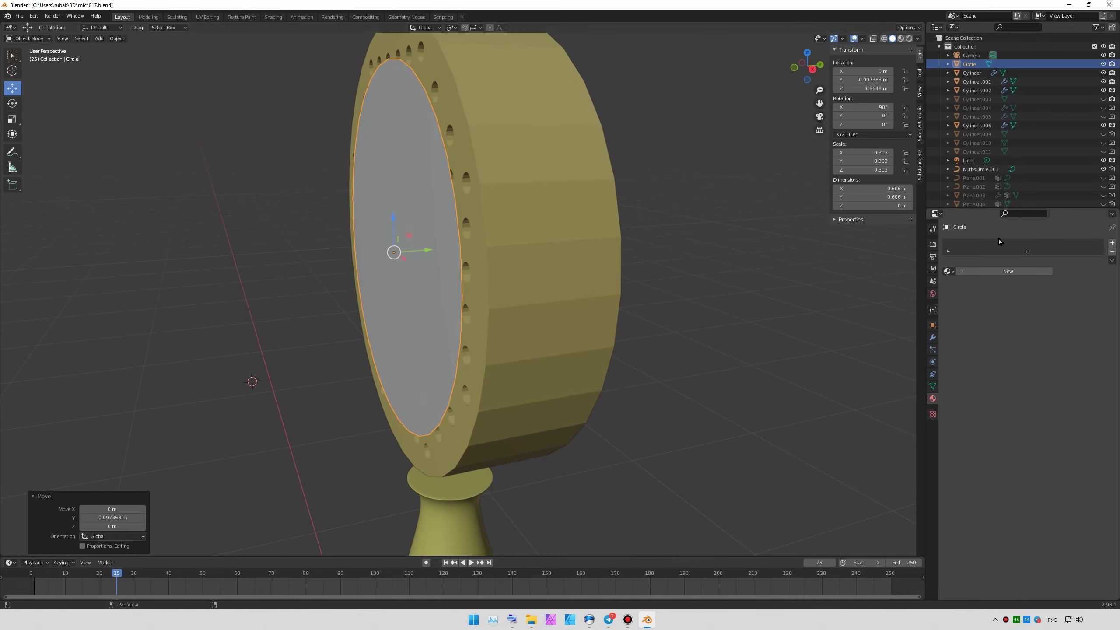
- Assign the gold Material.001 to the circle and save 017.blend
left_click(985, 293)
middle_click_drag(662, 309, 626, 309)
scroll(1090, 136, "down", 6)
left_click(1103, 178)
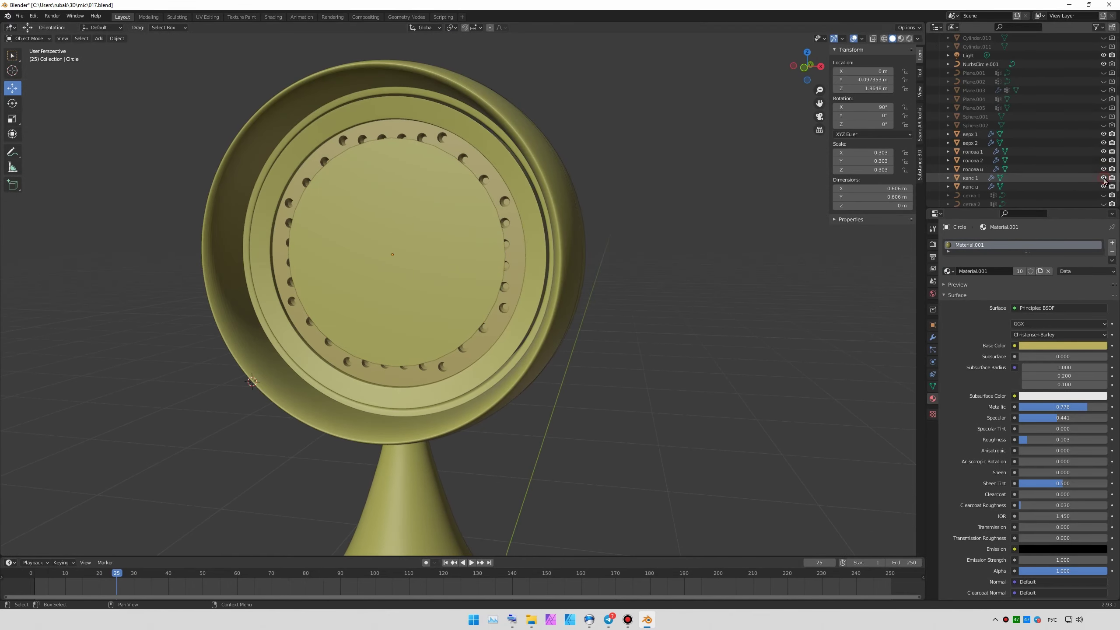
scroll(1104, 199, "down", 2)
middle_click_drag(598, 242, 628, 262)
scroll(628, 263, "down", 5)
key("ctrl+s")
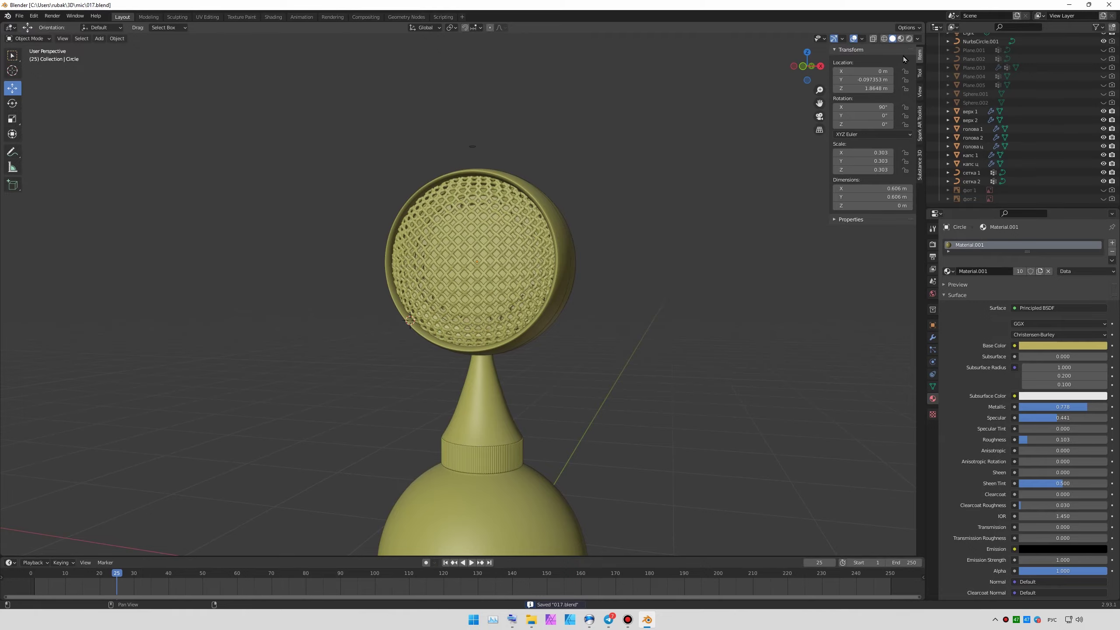
- Hide the сетка 1 head grille and frame the view on the microphone head
key("z")
scroll(592, 315, "down", 3)
scroll(603, 311, "down", 3)
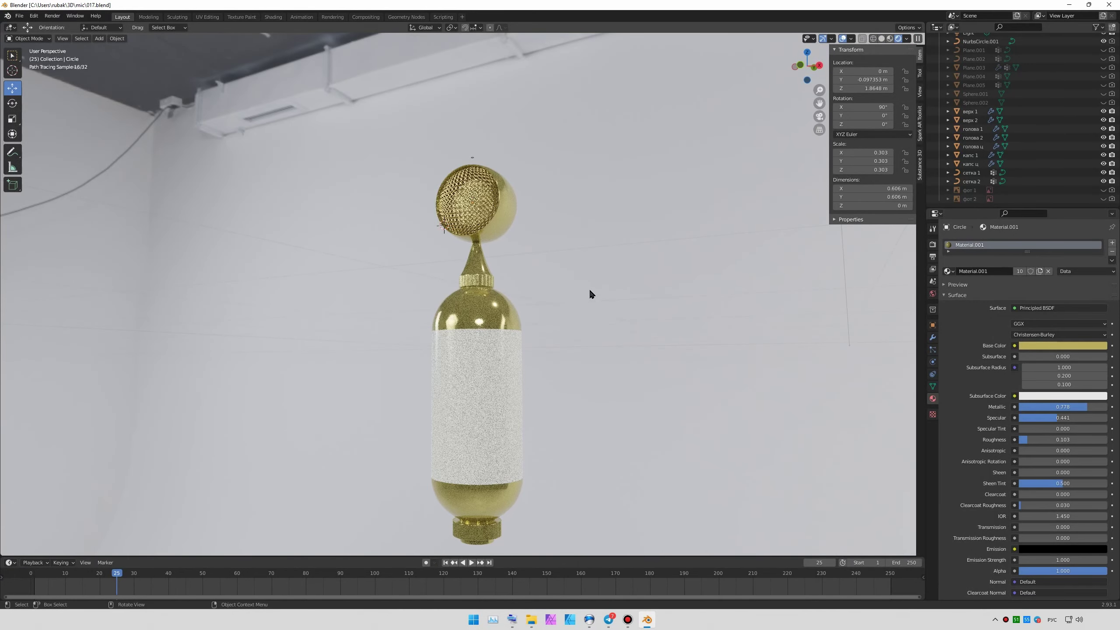
left_click(1103, 172)
middle_click_drag(591, 211, 610, 223)
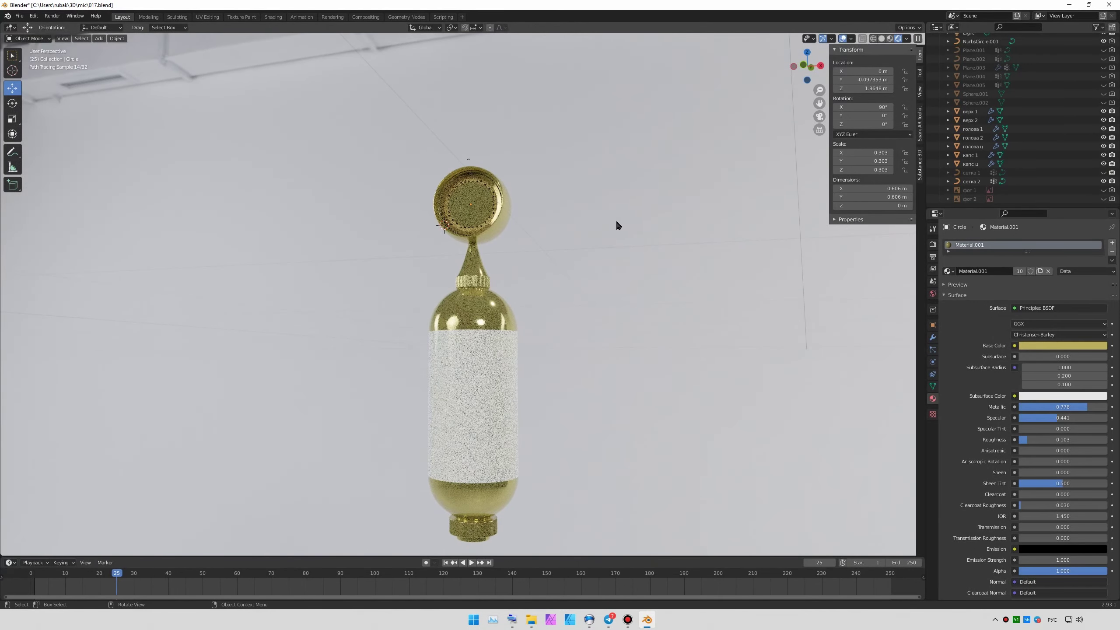
key("z")
left_click(471, 204)
key("KP_Decimal")
scroll(542, 288, "up", 3)
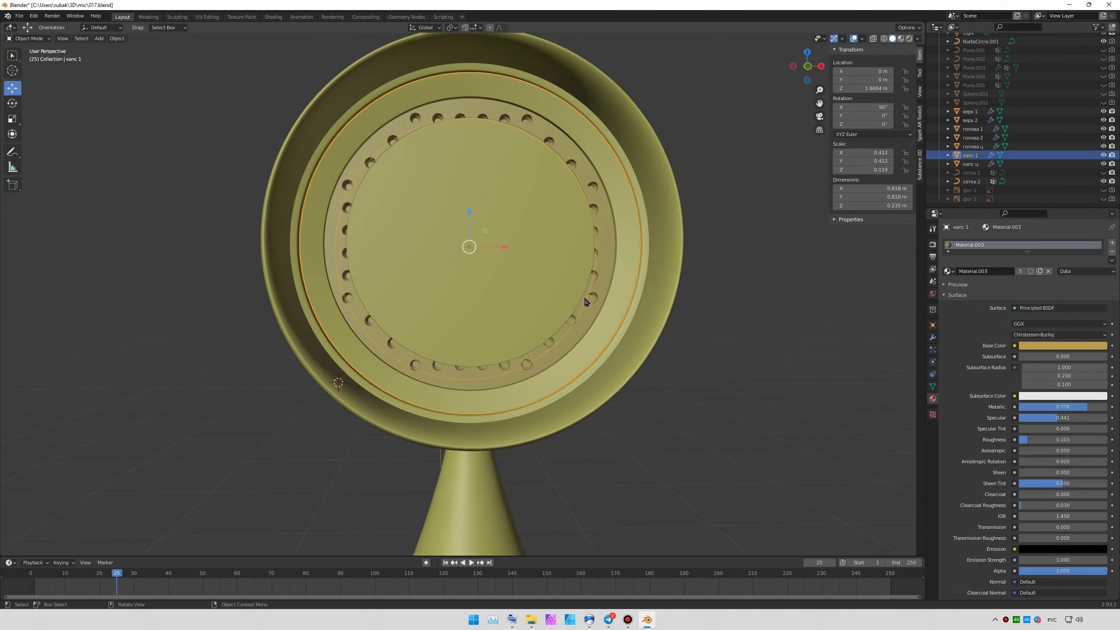
scroll(542, 288, "up", 2)
- Add a Plain Axes empty and move it to the head's centre (Y 0.0974 m, Z 1.8648 m)
left_click(186, 135)
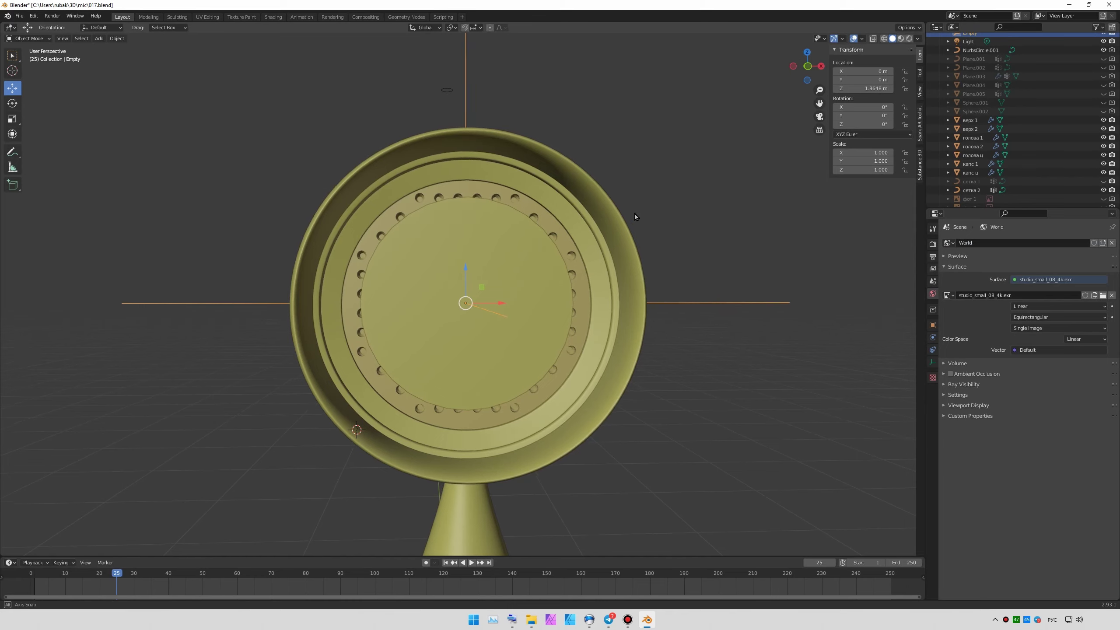
middle_click_drag(635, 216, 441, 256)
key("g")
left_click(423, 265)
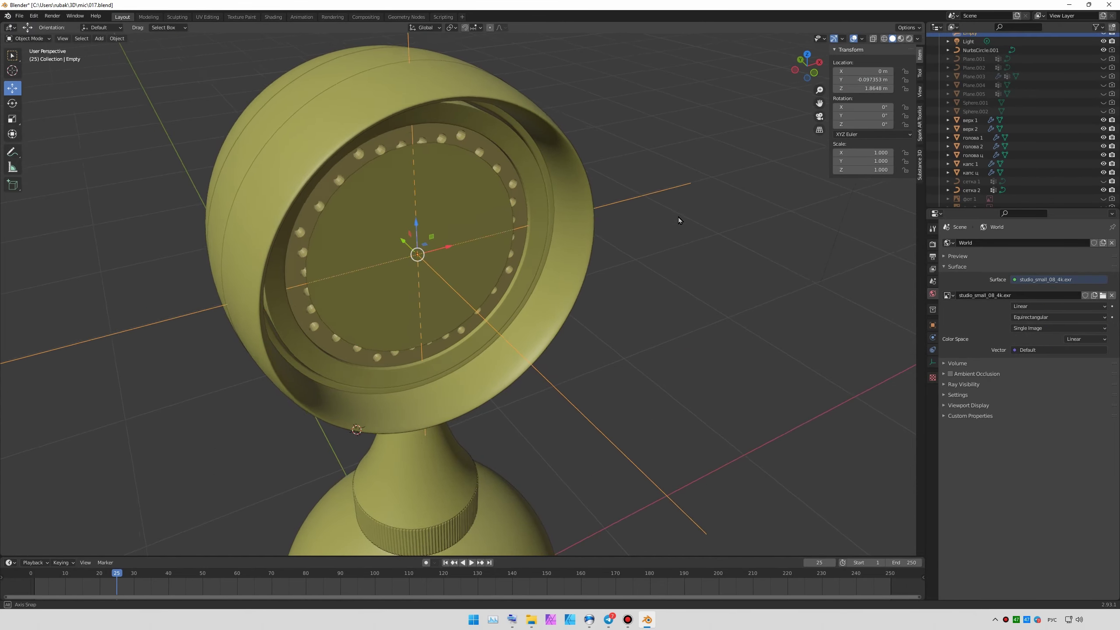
middle_click_drag(678, 217, 698, 207)
- Add a tiny cylinder rotated 90° on X and shift it sideways along X
key("ctrl+s")
left_click(99, 39)
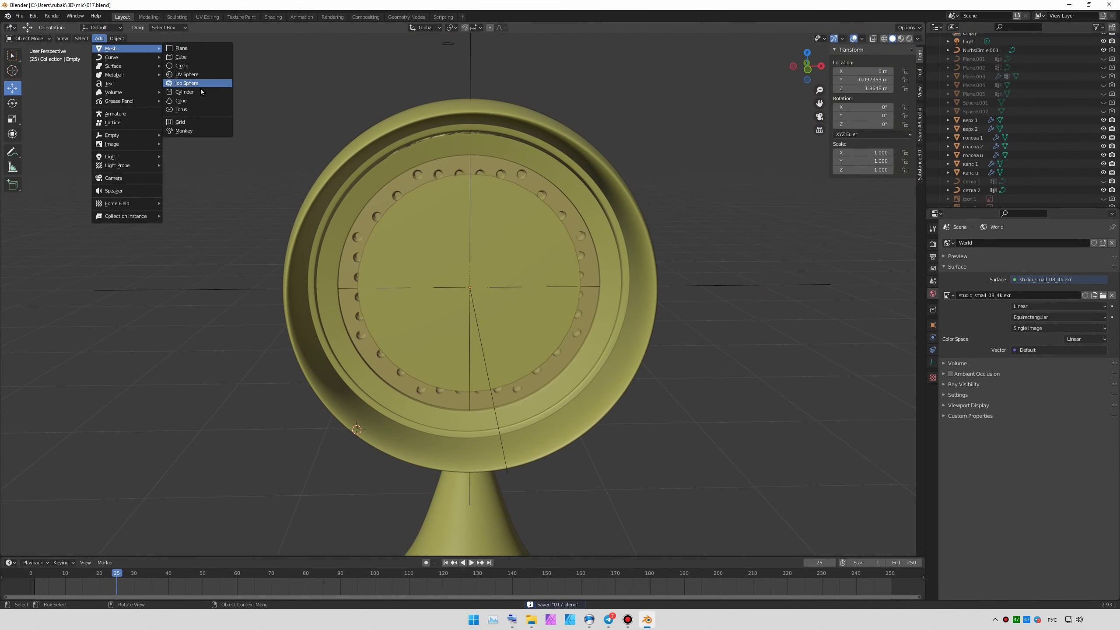
left_click(200, 89)
key("Return")
key("s")
key("Return")
type("rx")
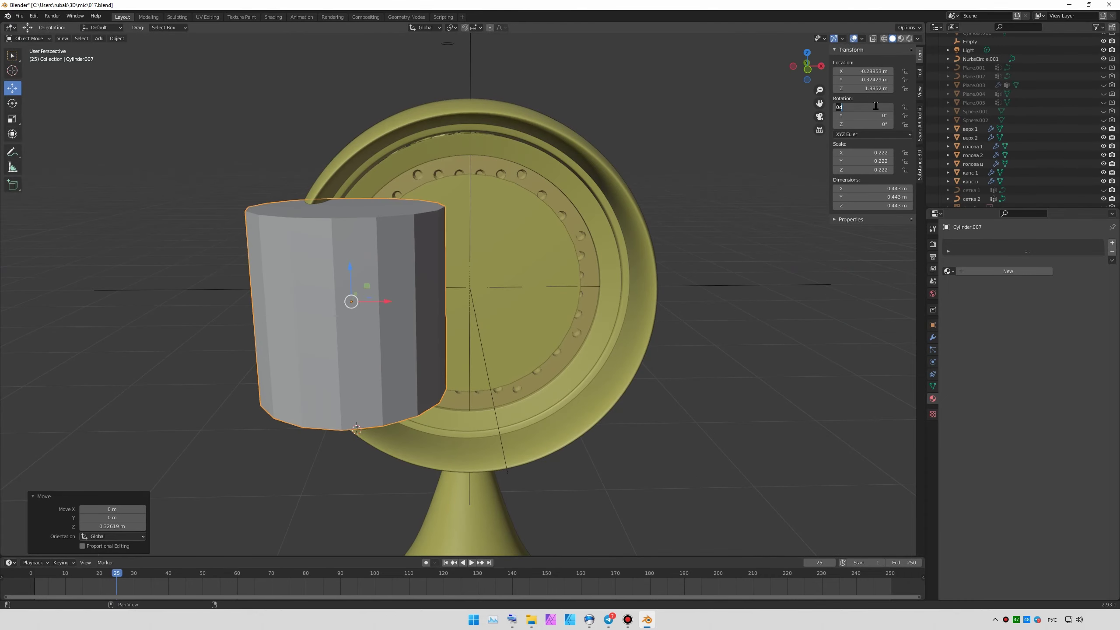
type("90")
key("Return")
key("s")
key("Return")
key("g")
left_click(353, 305)
- In front view, nudge the small cylinder onto the ring beside the gold face circle
key("KP_1")
scroll(445, 288, "up", 3)
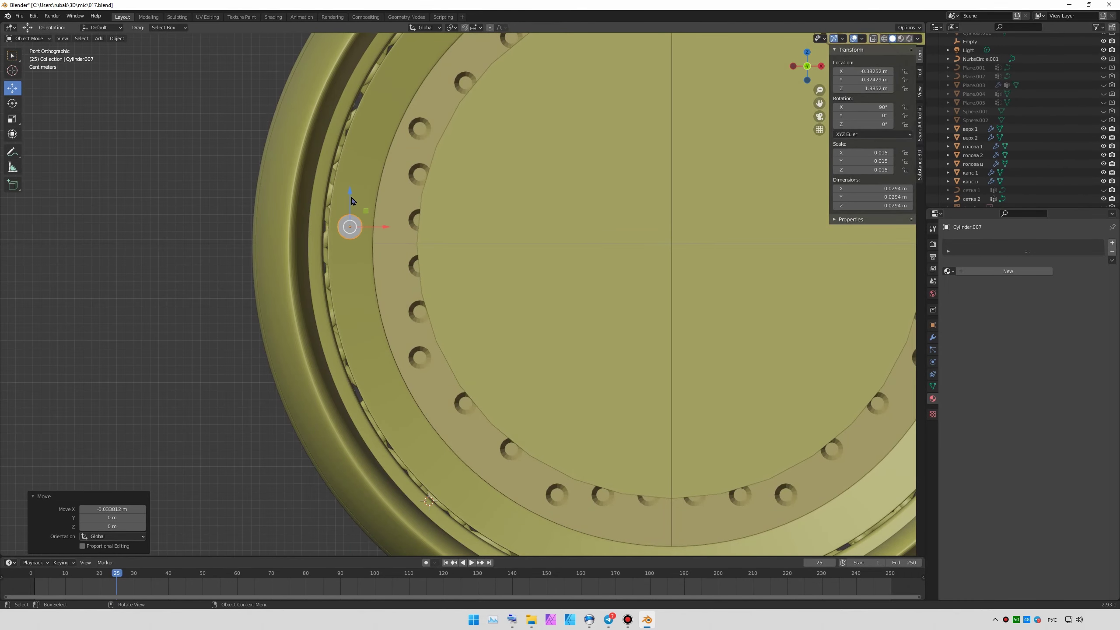
left_click(744, 186)
left_click_drag(352, 241, 352, 240)
scroll(465, 235, "up", 3)
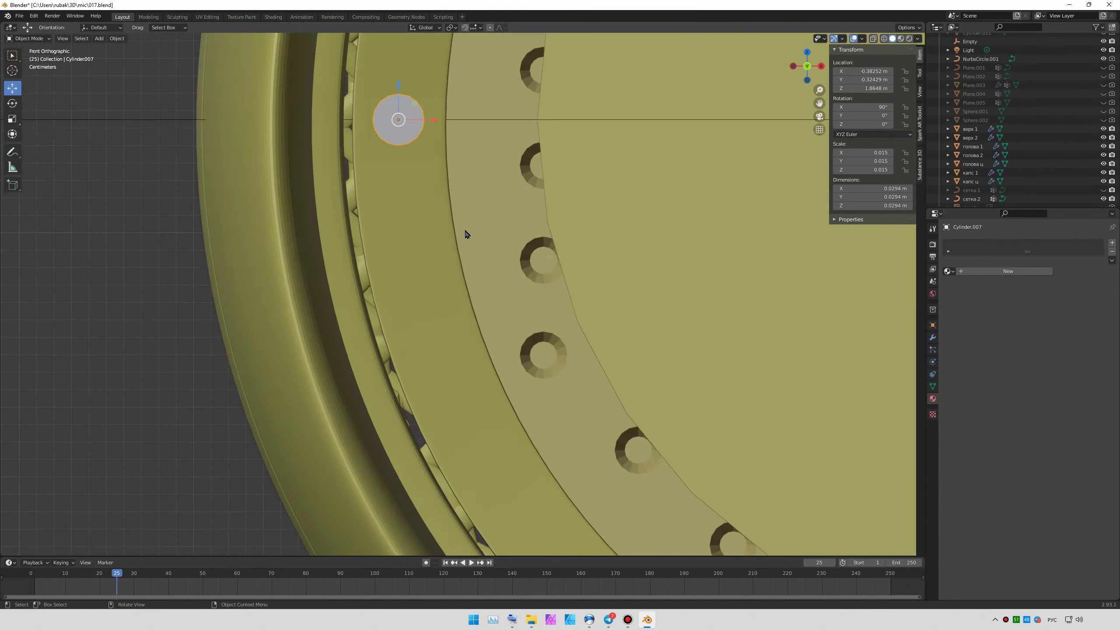
scroll(503, 268, "up", 2)
middle_click_drag(503, 268, 444, 358)
- Delete the cylinder's front cap and extrude the inner loop into a longer shank
key("Tab")
key("KP_3")
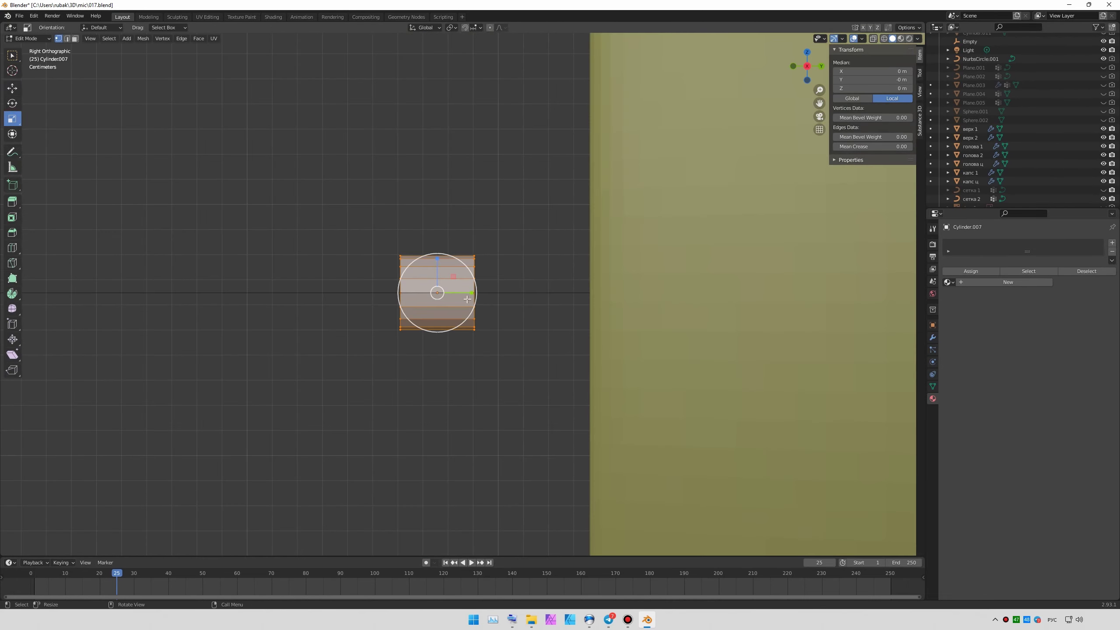
left_click(448, 293)
middle_click_drag(527, 308, 572, 305)
scroll(552, 292, "up", 3)
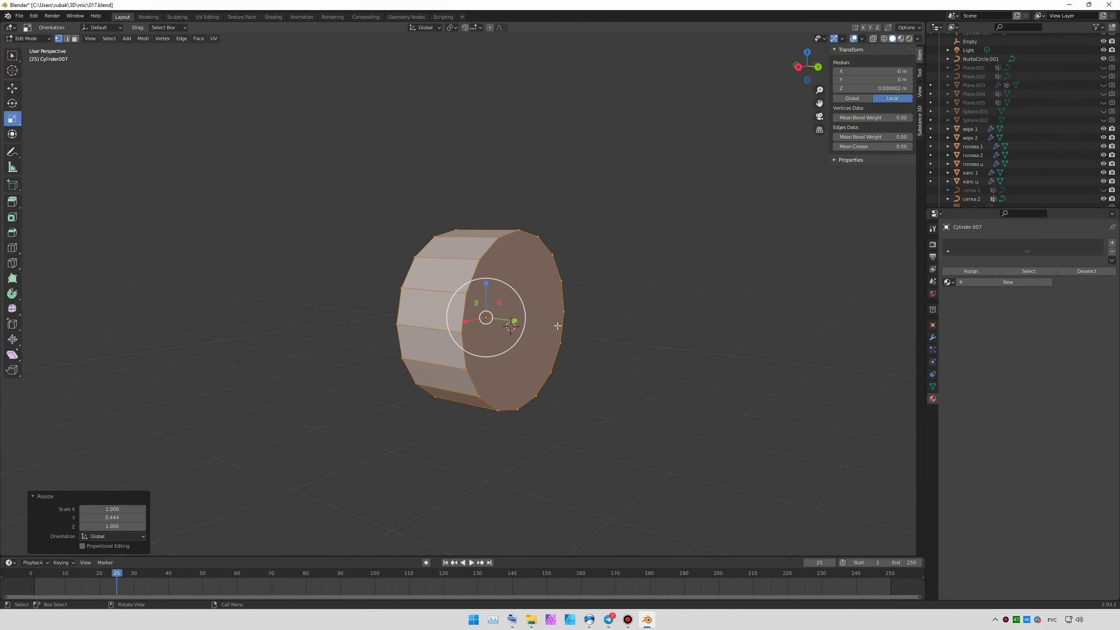
left_click(533, 279)
key("Delete")
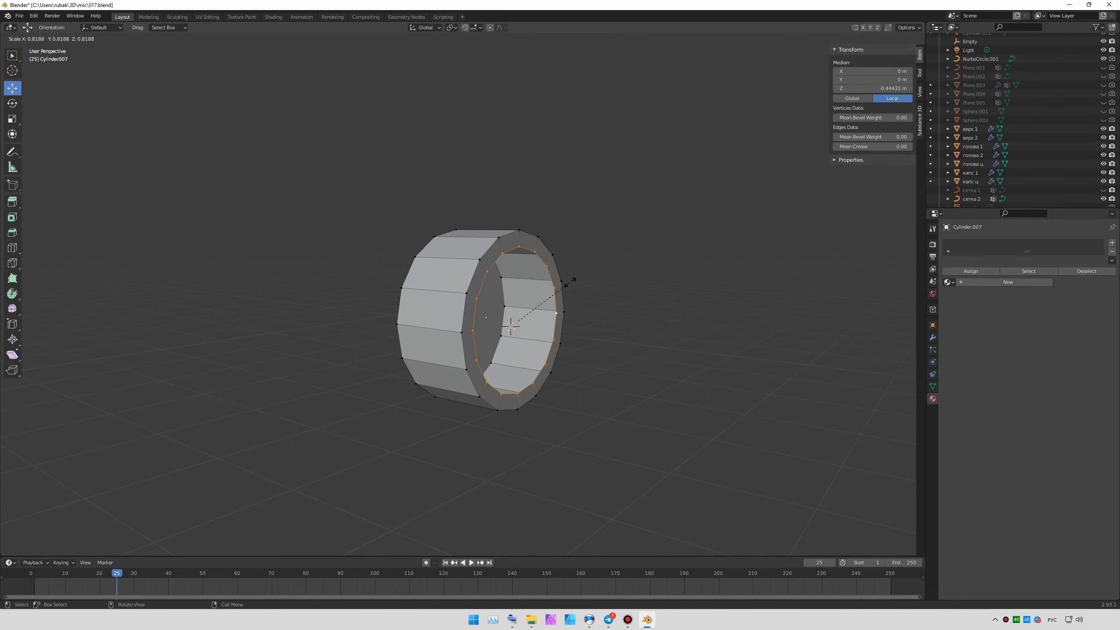
left_click(571, 281)
key("e")
key("Tab")
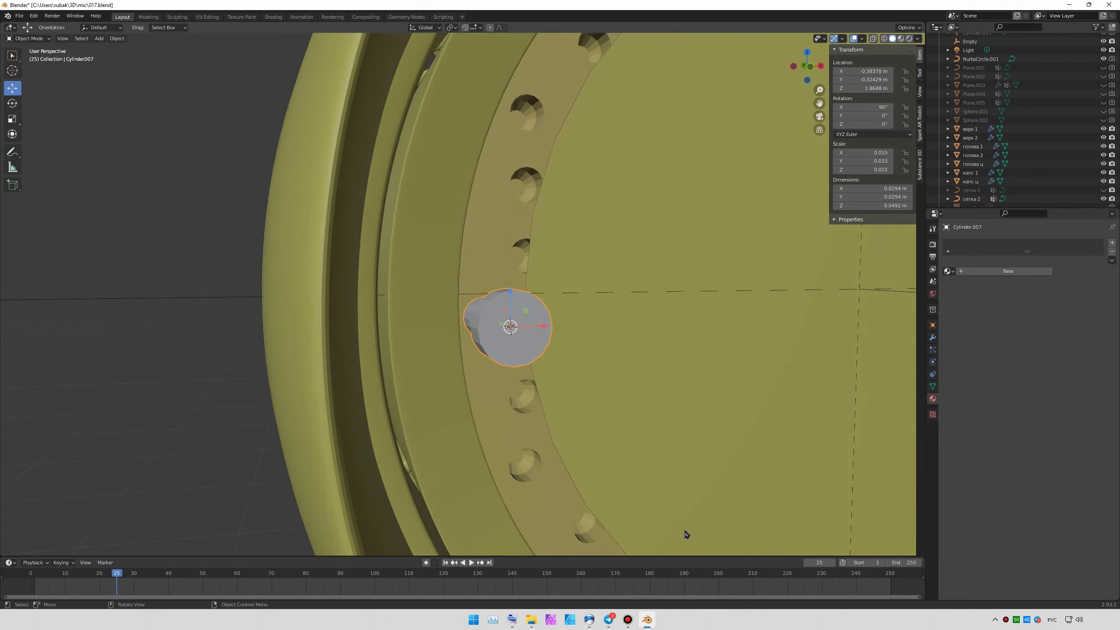
middle_click_drag(686, 534, 706, 537)
- Add a cube scaled by -0.024 and slide it along Y across the cylinder's head
left_click(99, 39)
left_click(199, 59)
type("s-0.024")
scroll(521, 316, "up", 5)
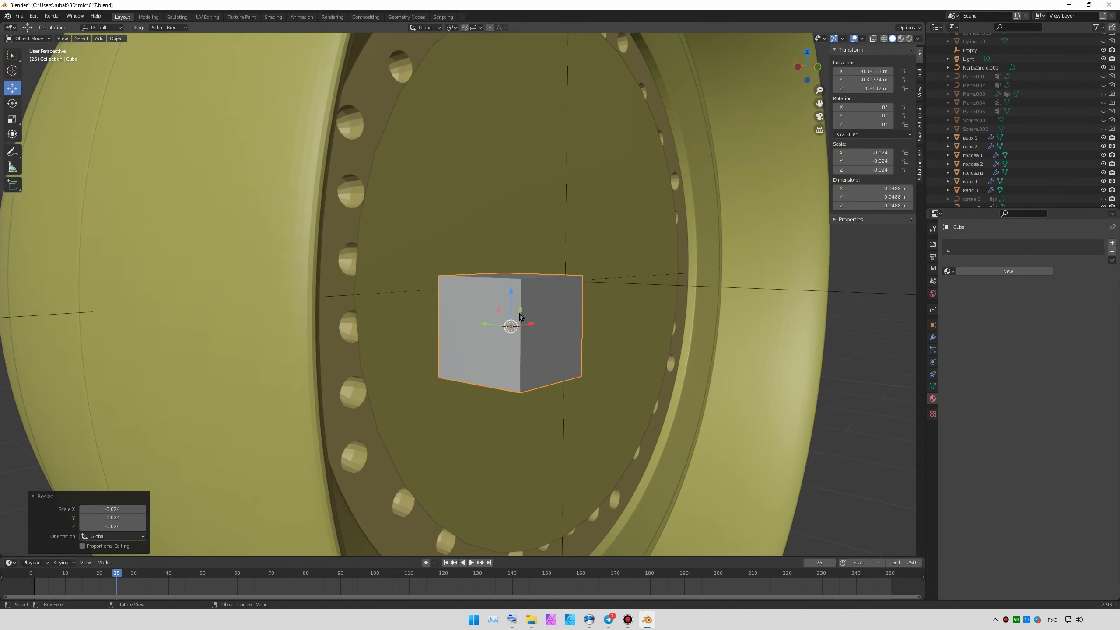
key("s")
left_click(516, 322)
key("g")
key("y")
mouse_move(516, 322)
middle_mouse_down()
mouse_move(529, 330)
mouse_move(502, 265)
middle_mouse_up()
- Cut the cube from the cylinder with a Boolean Difference modifier and apply it
left_click(554, 318)
left_click(503, 265)
left_click(933, 338)
left_click(1059, 293)
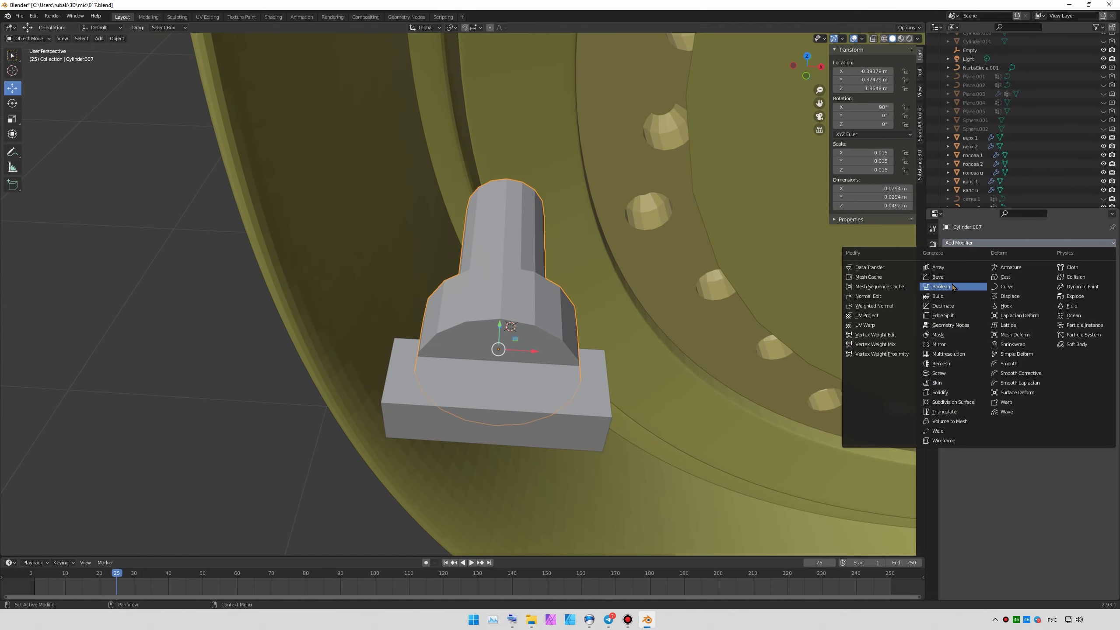
left_click(952, 284)
key("ctrl+a")
middle_click_drag(529, 309, 485, 287)
- Delete the faces inside the cut to open the slot in the screw head
key("Tab")
left_click(538, 325)
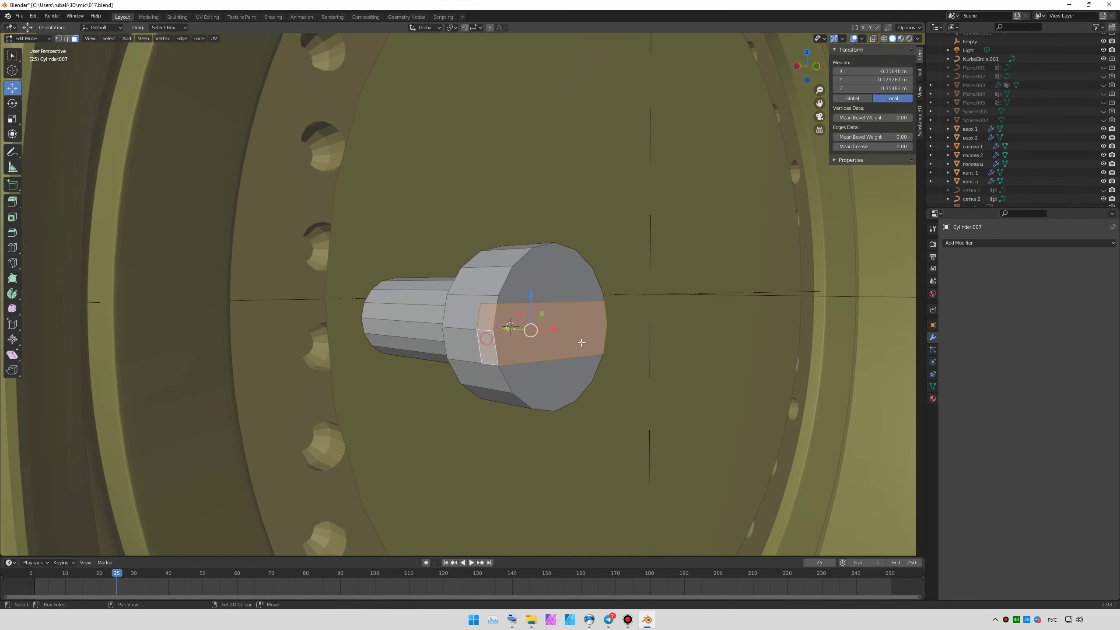
key("x")
mouse_move(538, 325)
middle_mouse_down()
mouse_move(513, 343)
mouse_move(573, 286)
middle_mouse_up()
left_click(513, 344)
key("1")
left_click(592, 302, "shift")
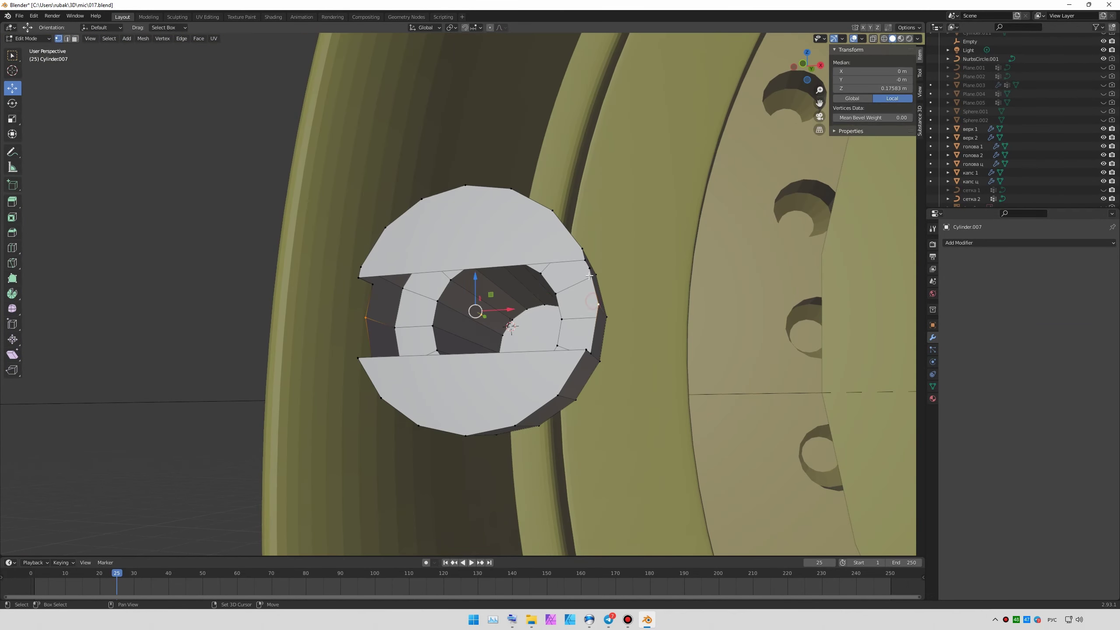
left_click(442, 303)
middle_click_drag(442, 303, 610, 390)
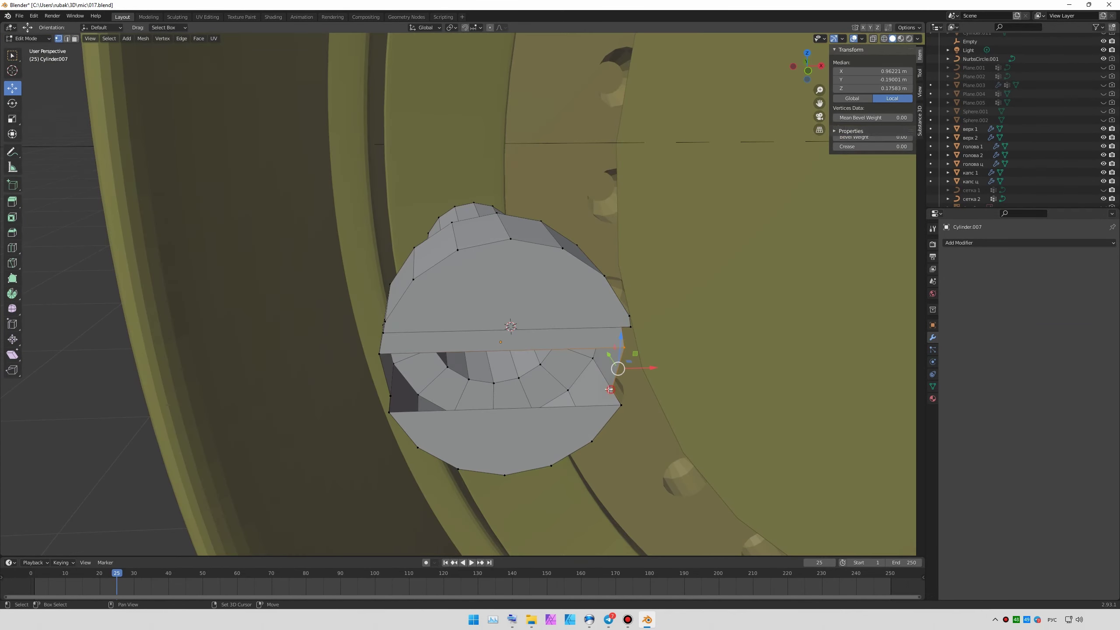
left_click(391, 397, "shift")
middle_click_drag(391, 398, 658, 375)
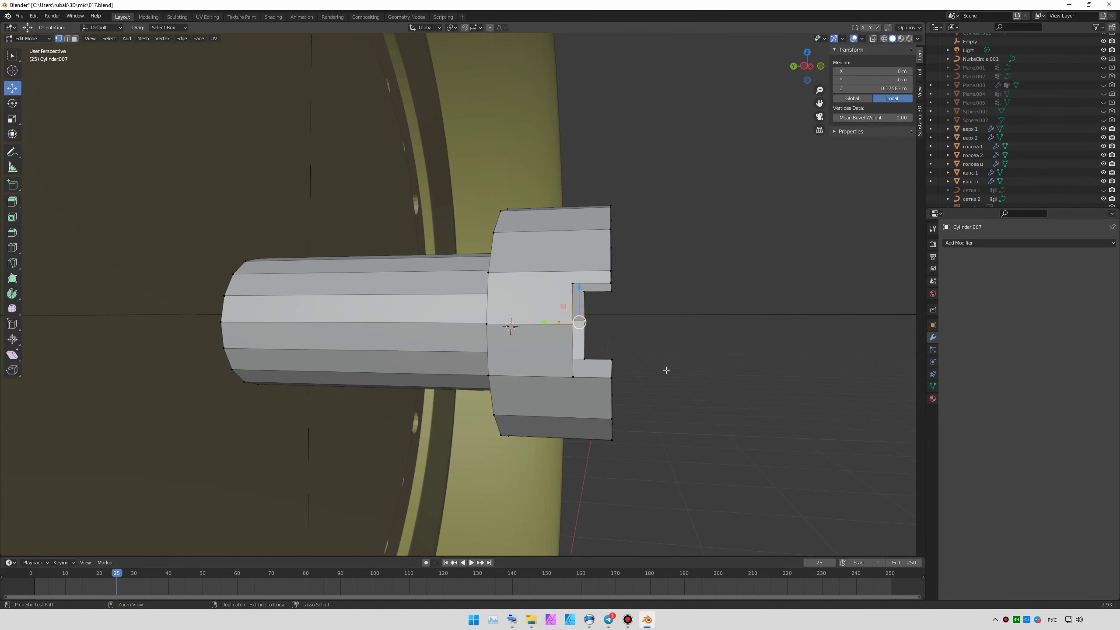
key("Tab")
- Reveal the hidden cutting cube and reposition it in side view, undoing a change
key("alt+h")
key("3")
key("g")
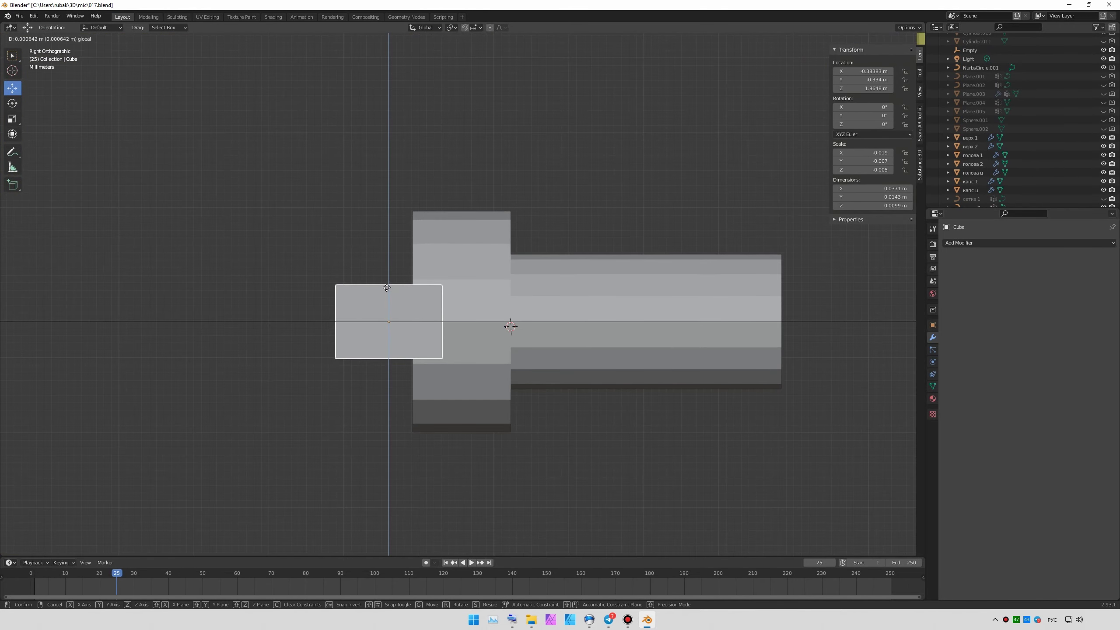
key("Return")
scroll(103, 149, "up", 1)
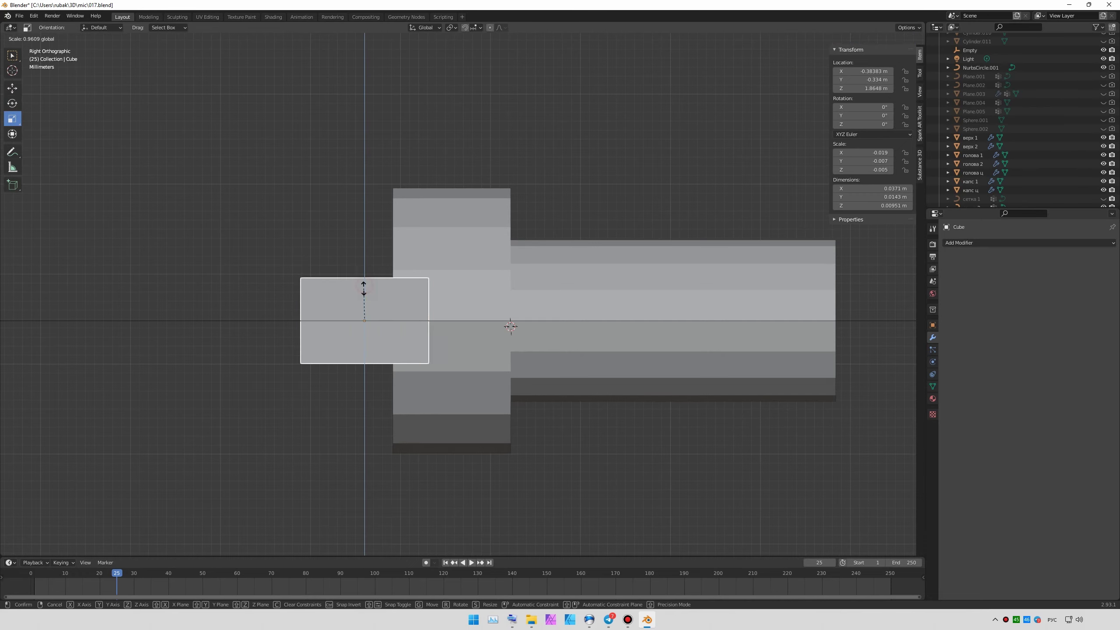
left_click(1028, 243)
left_click(952, 281)
key("ctrl+z")
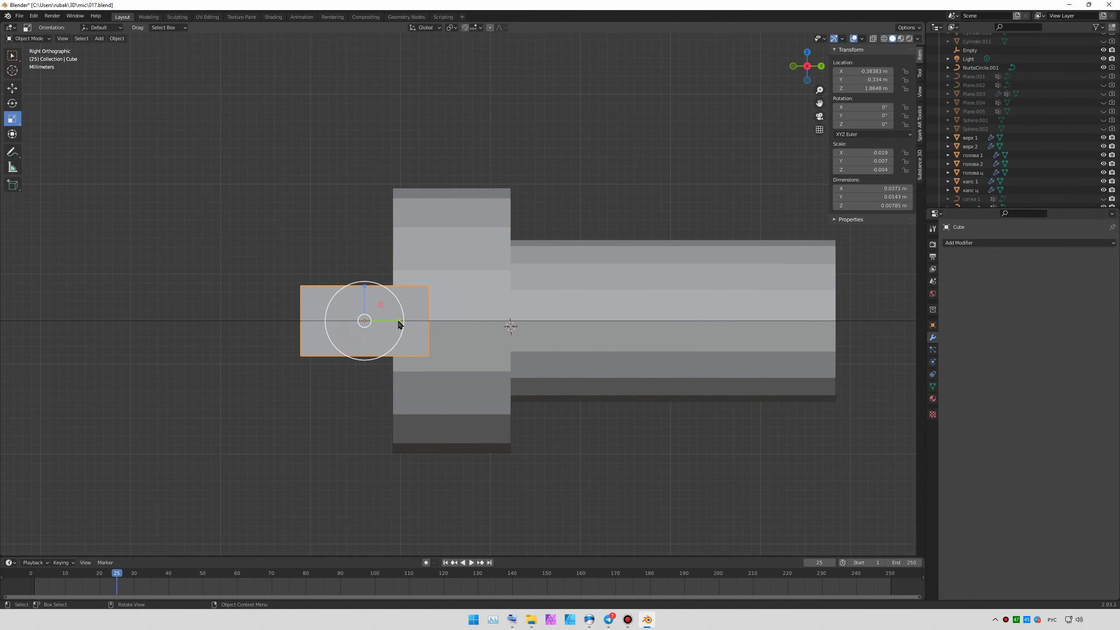
- Delete further faces on the screw head to finish the slot
left_click(423, 321)
key("Tab")
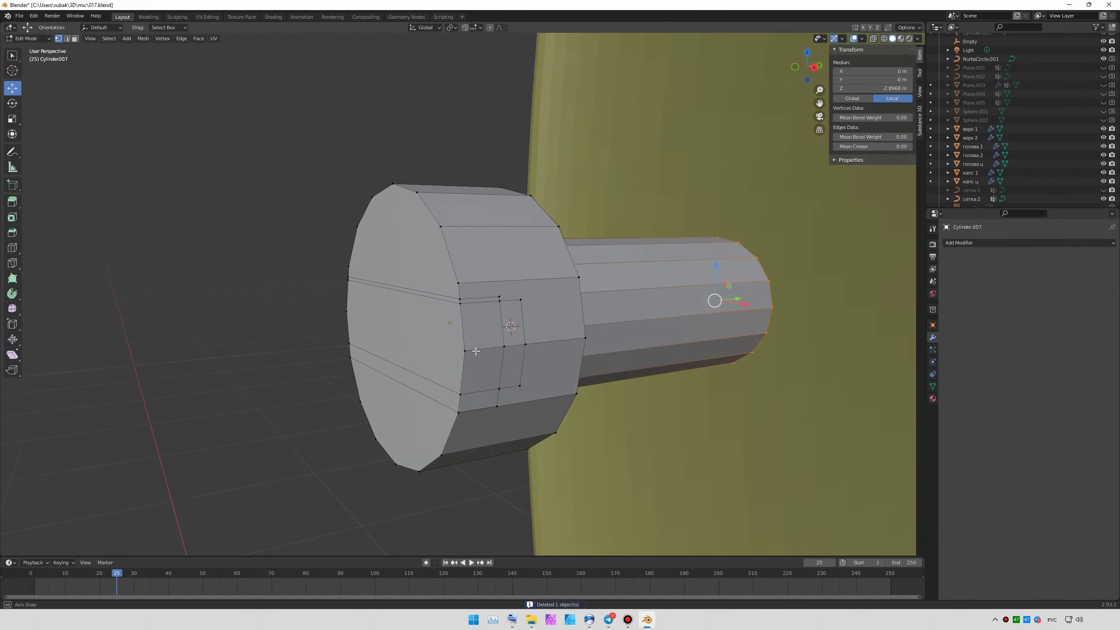
middle_click_drag(501, 321, 513, 325)
left_click(461, 339)
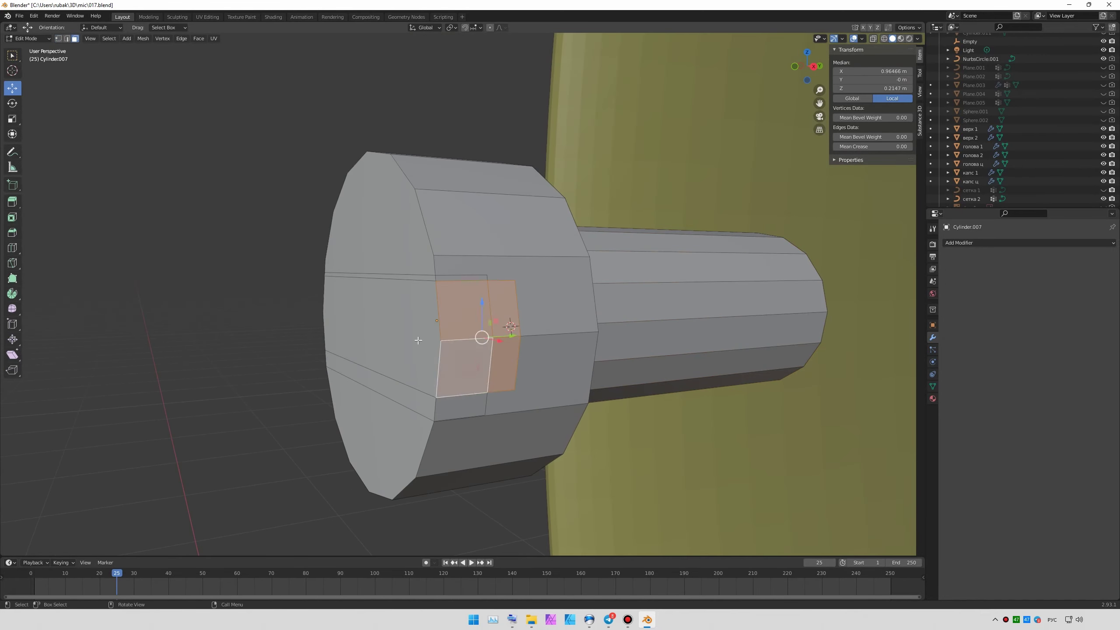
mouse_move(418, 340)
middle_mouse_down()
mouse_move(512, 325)
mouse_move(489, 293)
mouse_move(644, 318)
mouse_move(330, 283)
middle_mouse_up()
key("x")
left_click(525, 349)
key("1")
left_click(330, 284, "shift")
- Return to Object Mode and bring the whole capsule ring into view
mouse_move(579, 211)
middle_mouse_down()
mouse_move(650, 332)
mouse_move(318, 376)
middle_mouse_up()
left_click(318, 376, "ctrl+alt")
key("Tab")
scroll(689, 398, "down", 5)
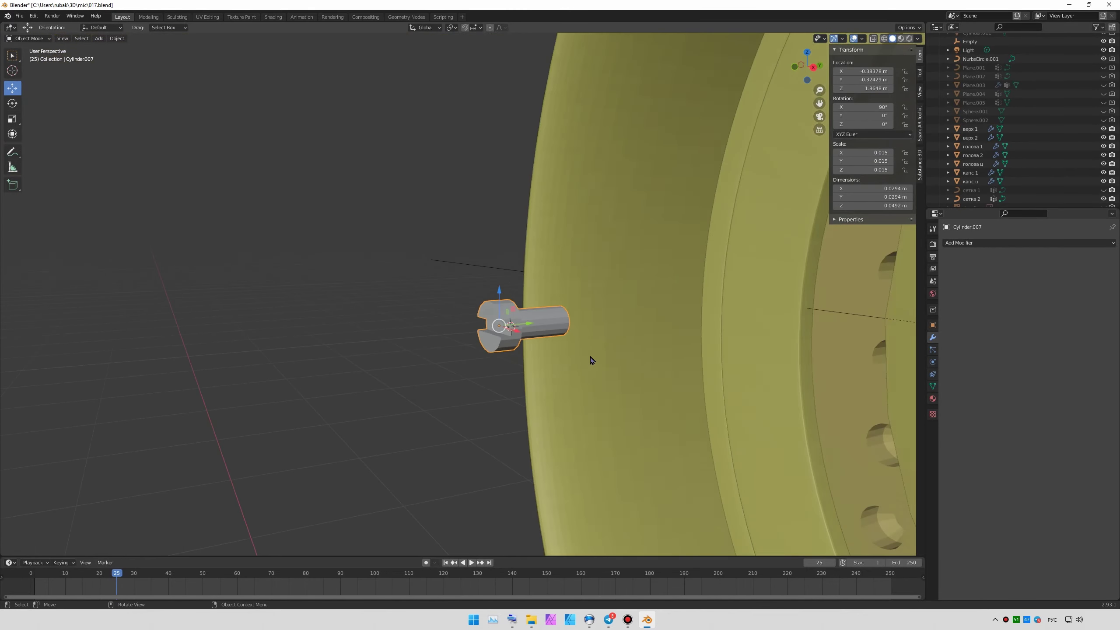
mouse_move(690, 397)
middle_mouse_down()
mouse_move(485, 353)
mouse_move(436, 359)
mouse_move(479, 315)
middle_mouse_up()
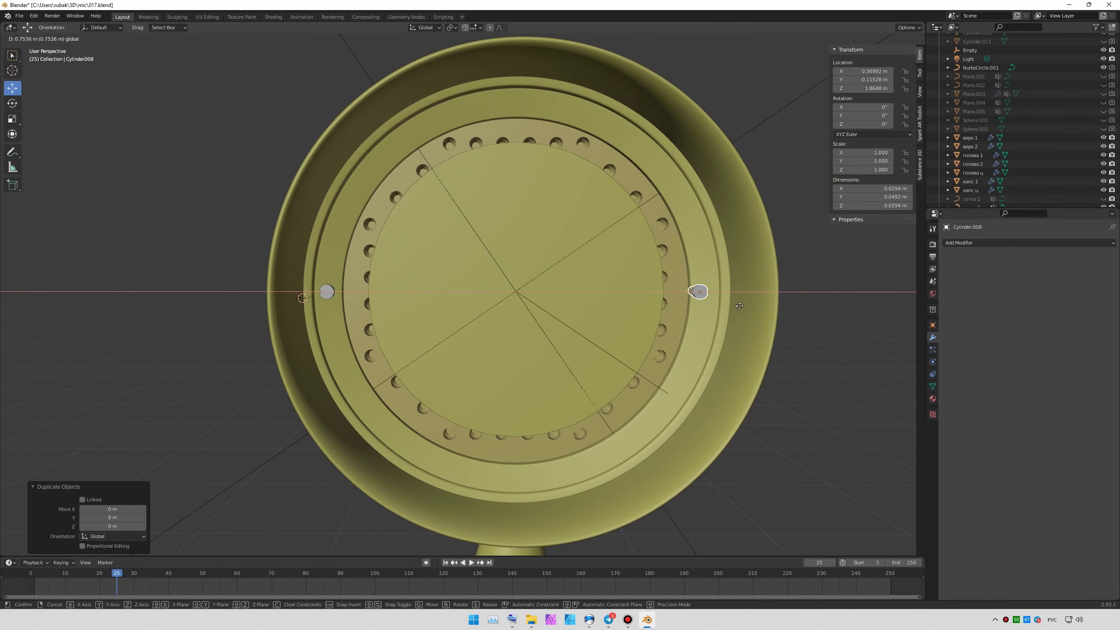
- Duplicate the right-hand slotted screw and rotate the copy around the ring in Front Ortho
left_click(709, 291)
middle_click_drag(709, 291, 754, 290)
key("g")
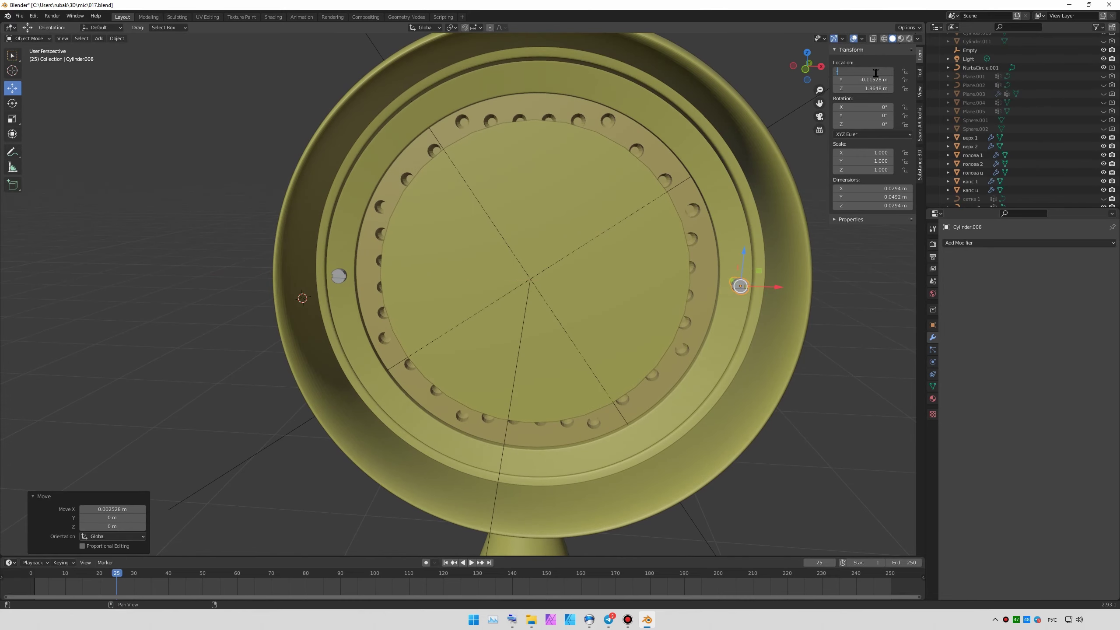
key("Escape")
key("KP_1")
key("shift+d")
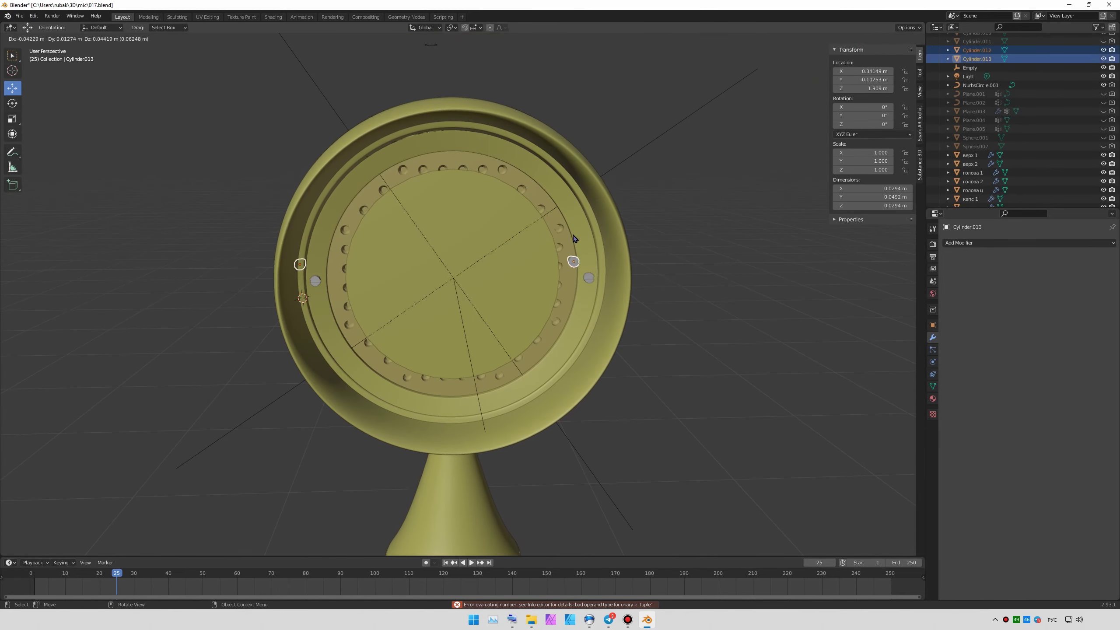
key("Escape")
key("r")
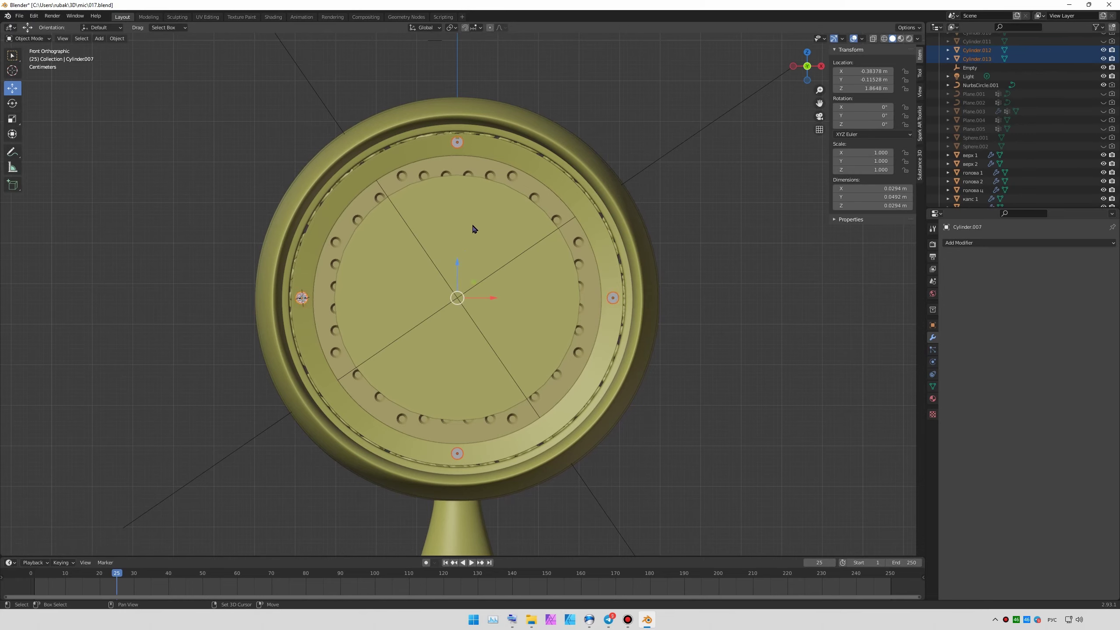
- Duplicate and rotate the screw set again, check the reference photo, and delete extra screws
key("shift+d")
key("Escape")
key("r")
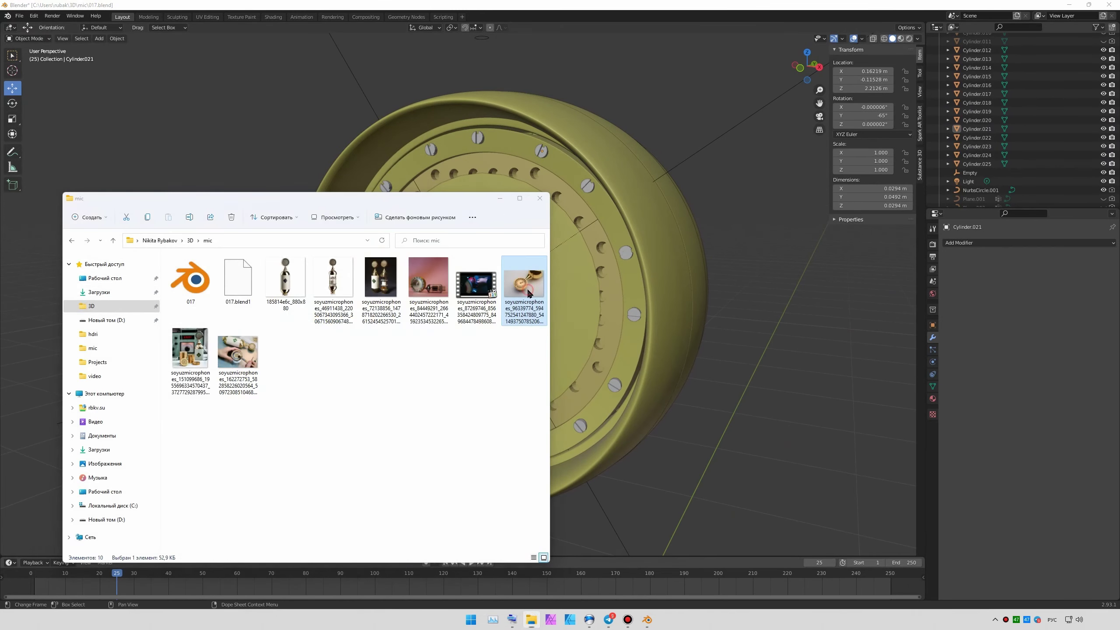
double_click(528, 292)
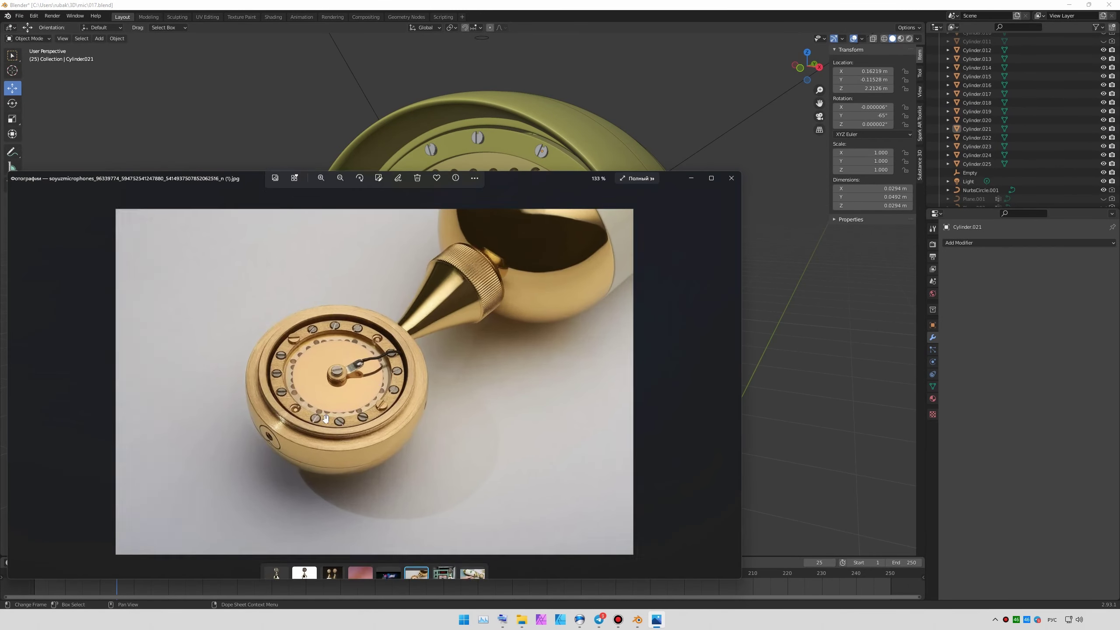
left_click(714, 4)
key("Delete")
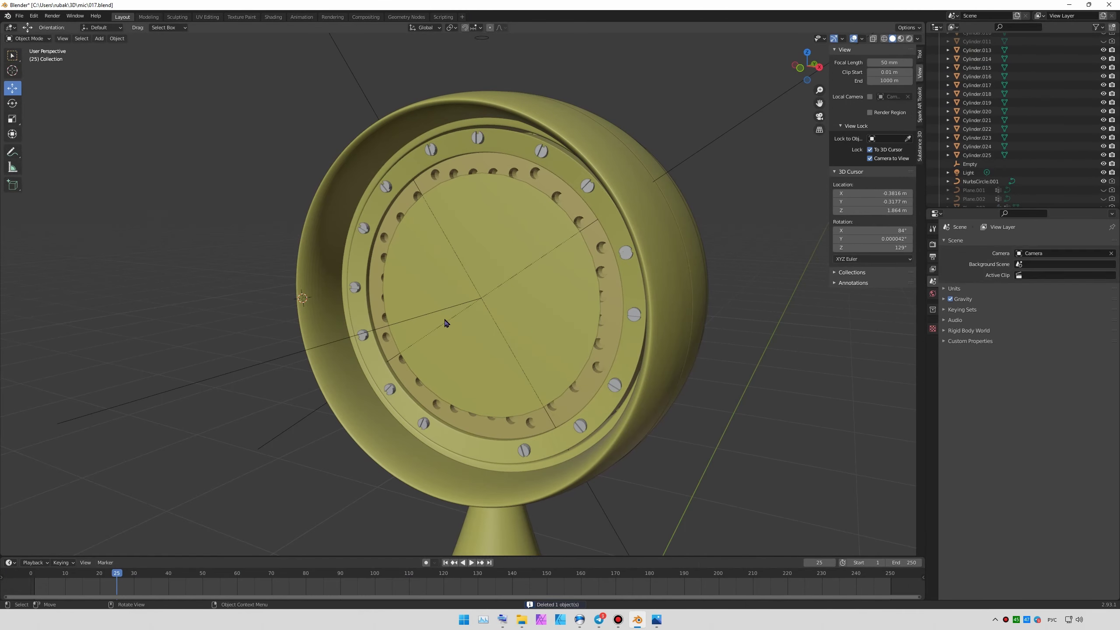
key("Delete")
- Select the top screws and toggle visibility of the outer shell and grille mesh
left_click(432, 150)
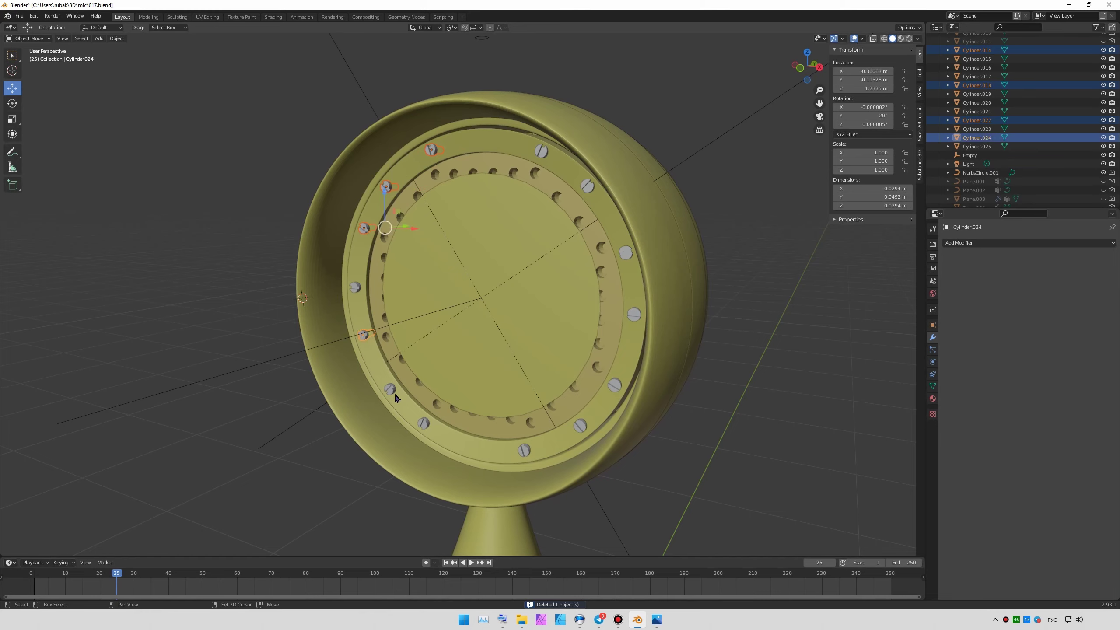
left_click(544, 158, "shift")
scroll(1059, 133, "down", 5)
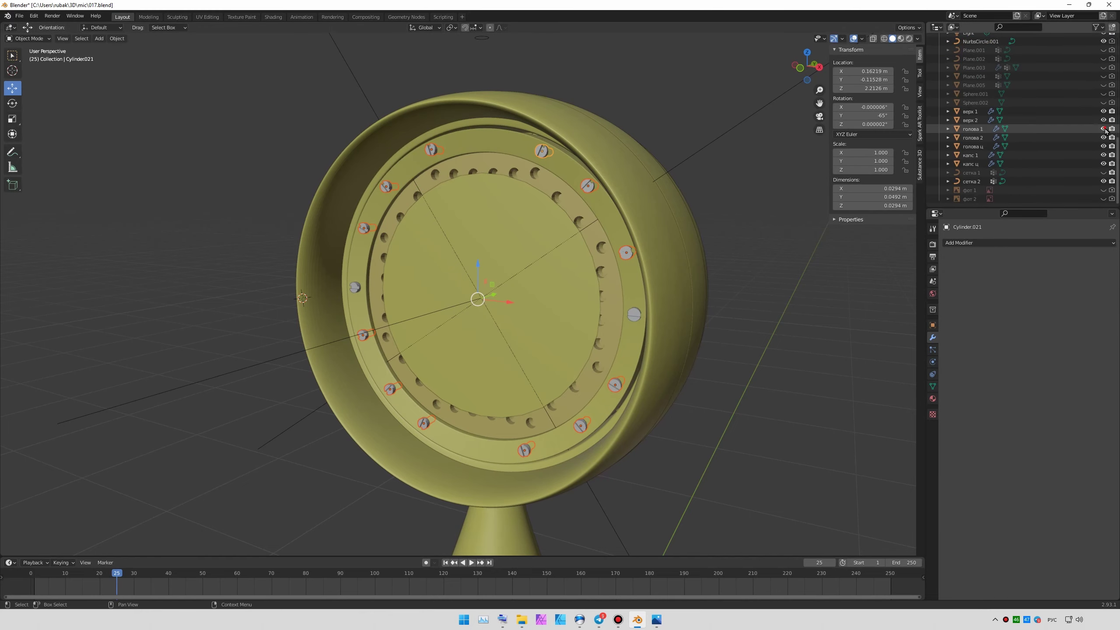
left_click(1104, 146)
left_click(1104, 172)
- Confirm the screws' position and hide several head parts, starting with голова 1
key("KP_3")
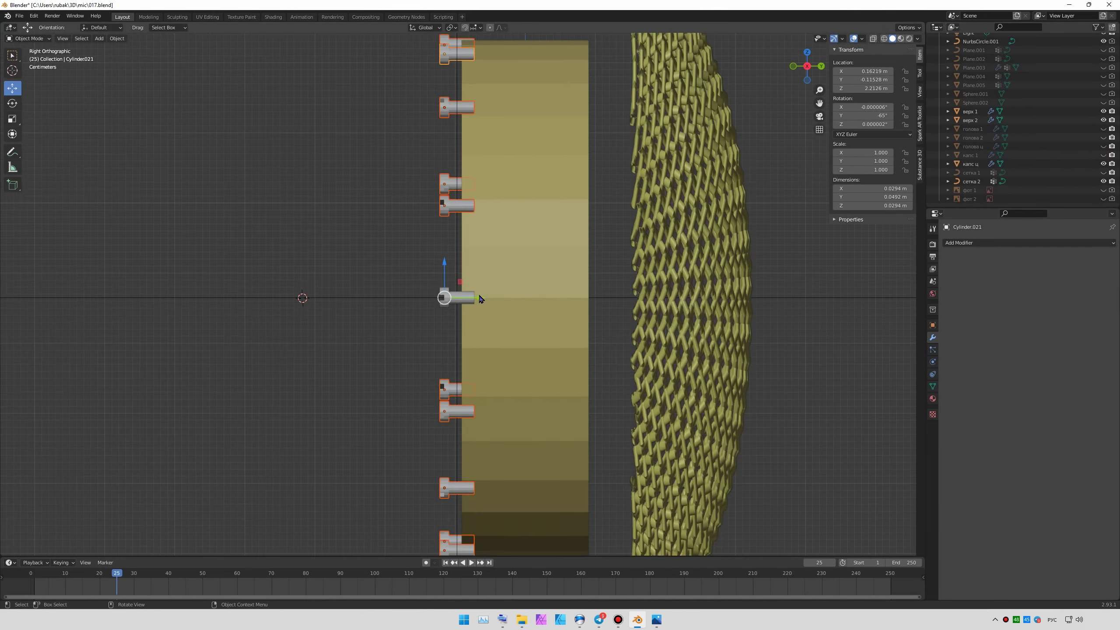
left_click(500, 300)
mouse_move(500, 300)
middle_mouse_down()
mouse_move(613, 320)
mouse_move(742, 284)
middle_mouse_up()
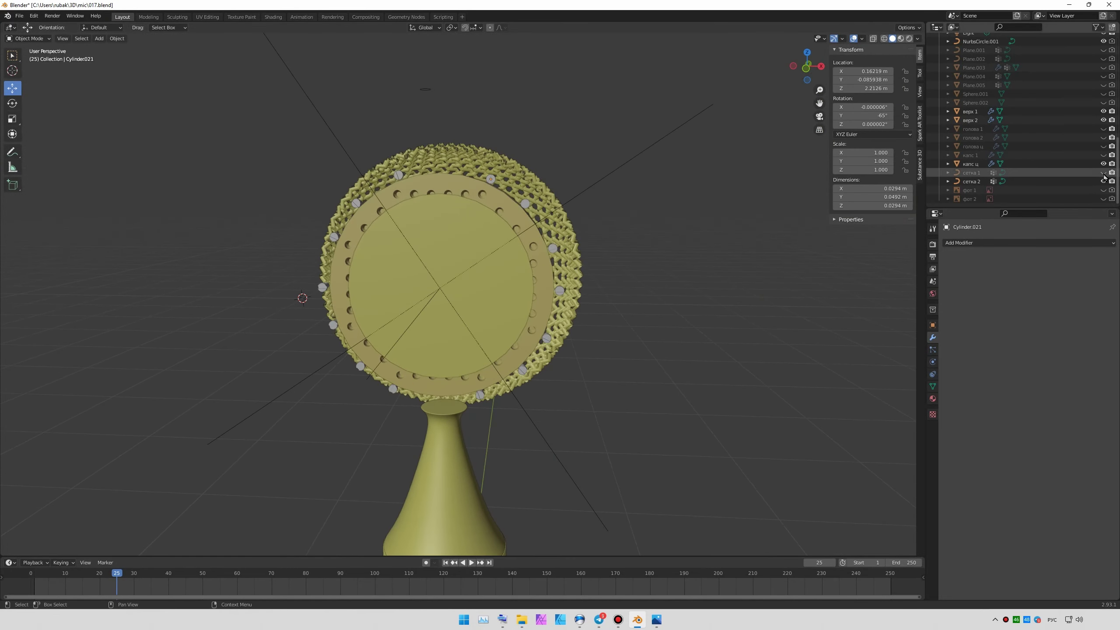
scroll(292, 293, "up", 3)
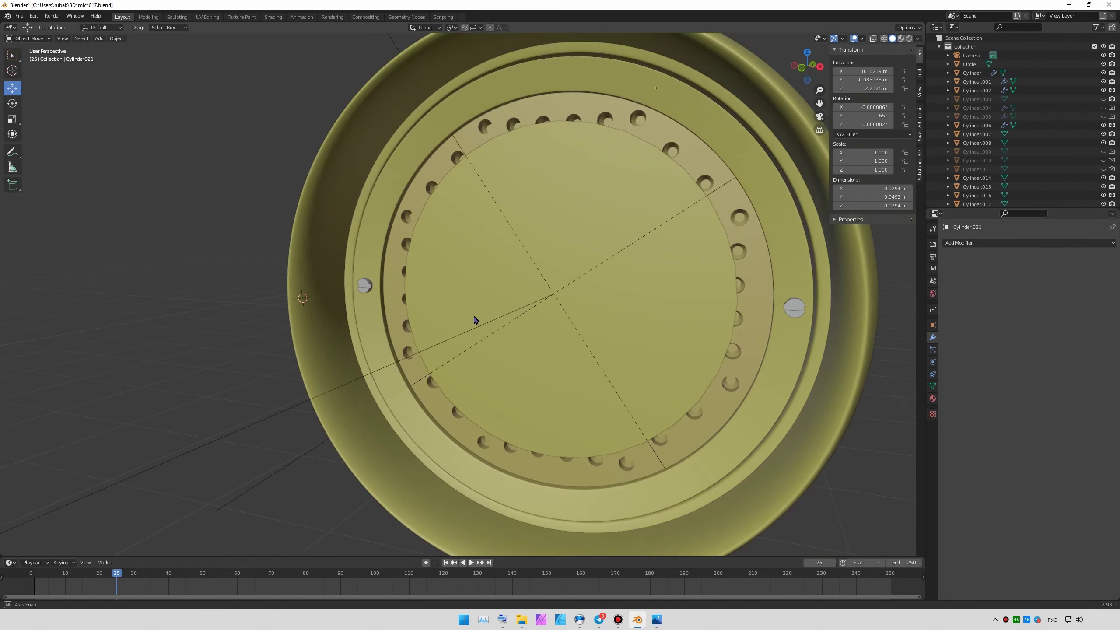
left_click(975, 128)
left_click_drag(1104, 128, 1104, 155)
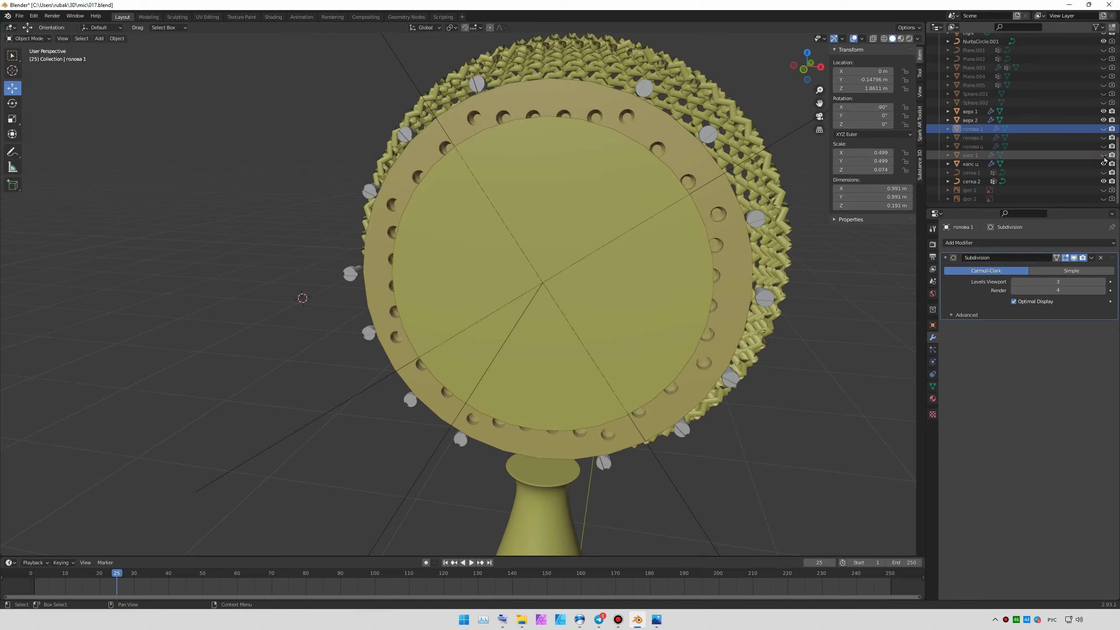
- Hide the капс ц cylinder, select the lower screws, and show the капс 1 ring again
key("KP_3")
left_click(1104, 164)
right_click_drag(473, 340, 509, 507, "ctrl")
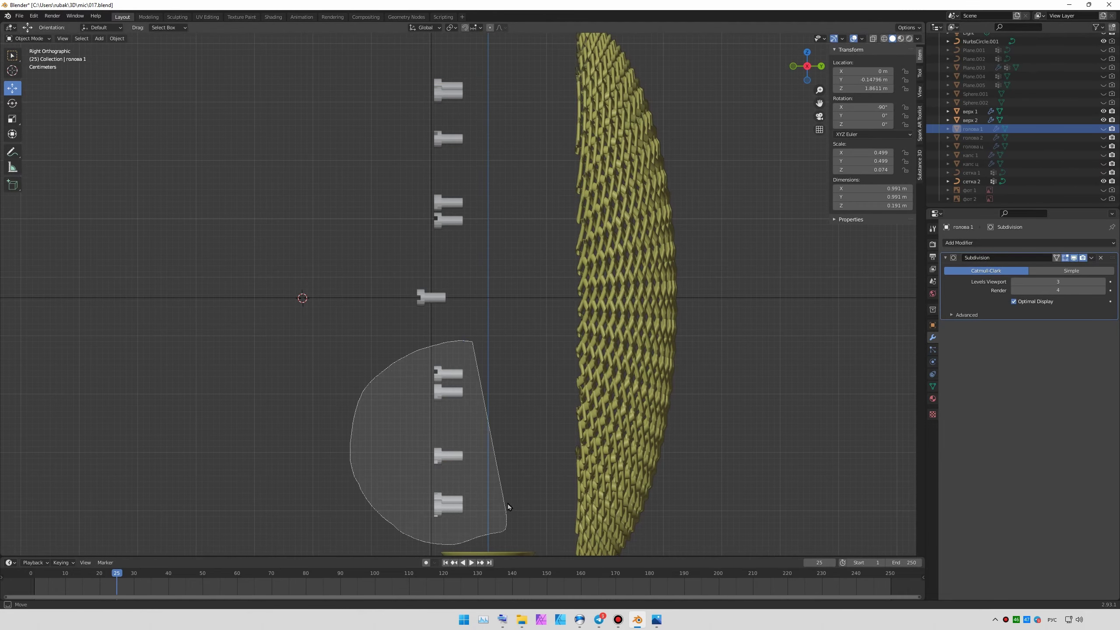
left_click(1104, 154)
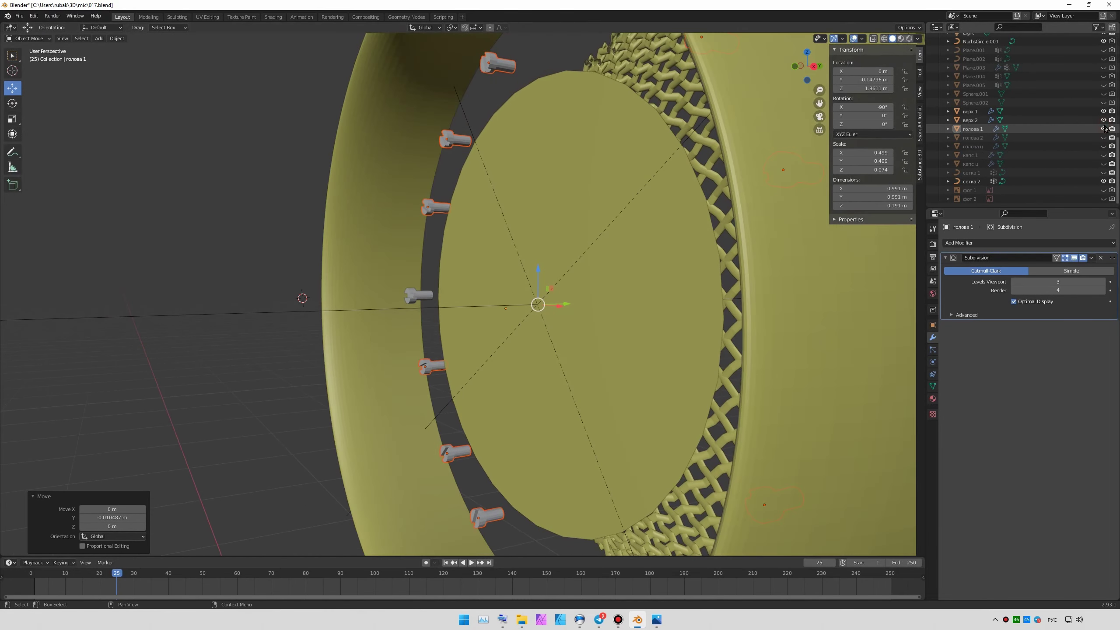
key("KP_3")
scroll(485, 300, "up", 3)
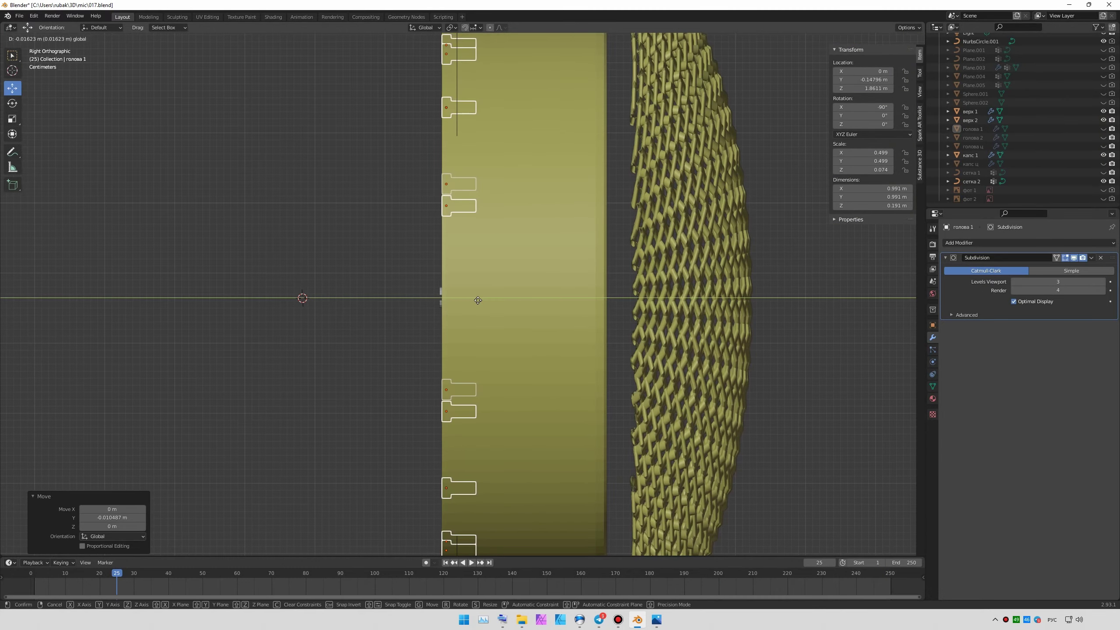
mouse_move(485, 300)
middle_mouse_down()
mouse_move(661, 306)
mouse_move(531, 346)
mouse_move(613, 329)
mouse_move(441, 308)
middle_mouse_up()
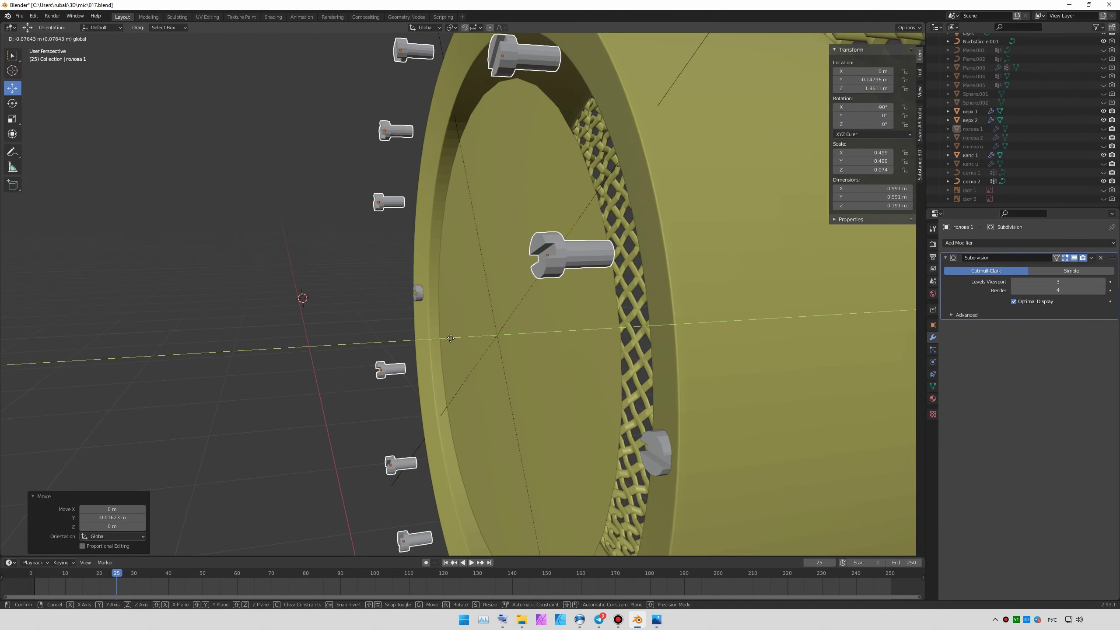
scroll(437, 338, "down", 3)
- Edit the капс 1 ring in Right Ortho with X-ray and scale an edge loop along Y
left_click(435, 303)
key("Tab")
key("KP_3")
key("alt+z")
scroll(442, 317, "up", 2)
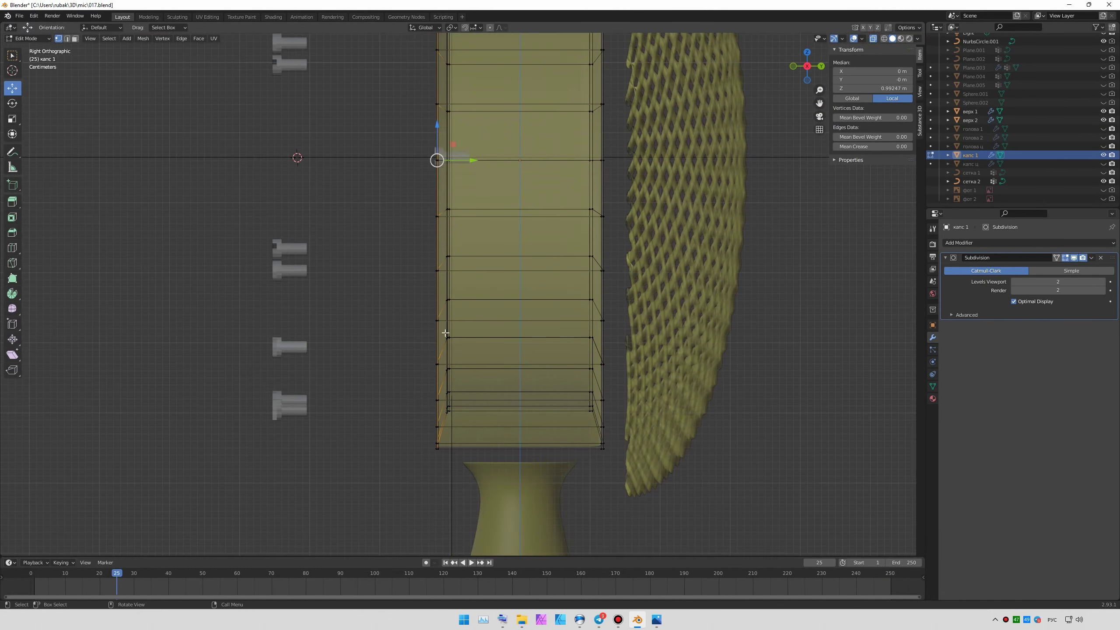
middle_click_drag(434, 396, 573, 309)
key("KP_3")
scroll(516, 410, "up", 2)
key("s")
key("y")
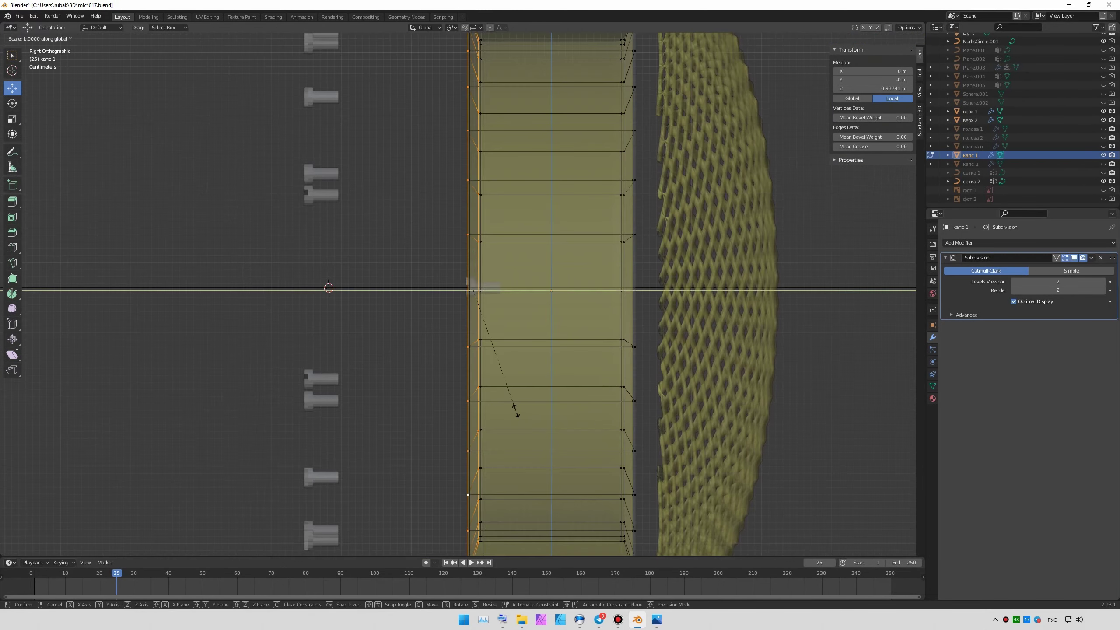
- Select another edge loop of the ring, then scale and reposition it from the side
mouse_move(466, 346)
middle_mouse_down()
mouse_move(458, 322)
mouse_move(490, 282)
mouse_move(761, 209)
middle_mouse_up()
left_click(459, 322, "alt")
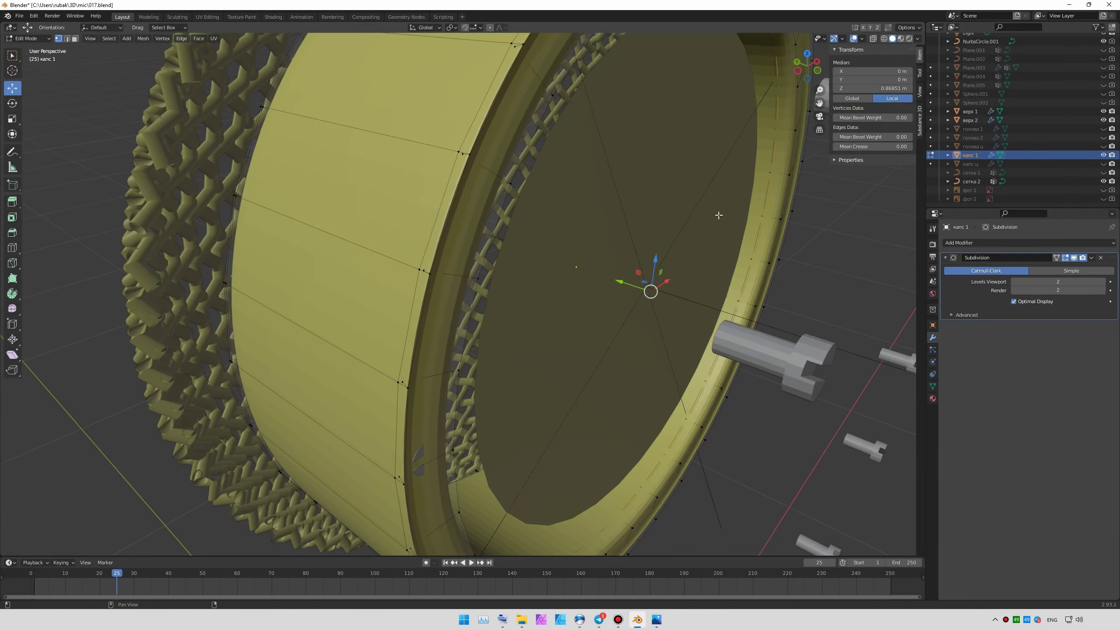
key("alt+a")
middle_click_drag(325, 352, 453, 317)
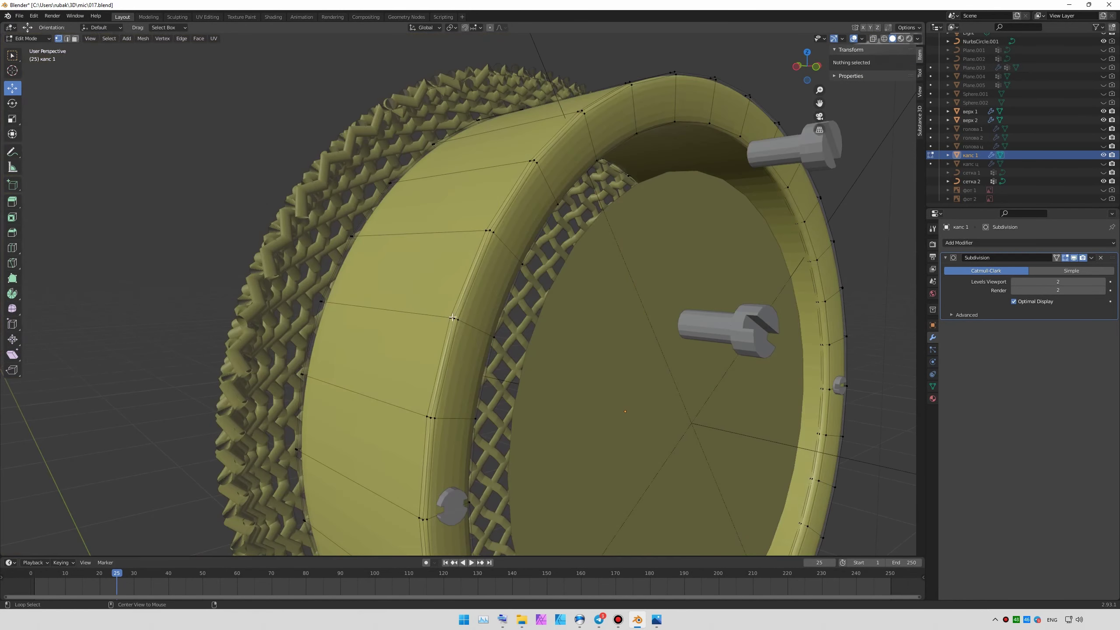
mouse_move(580, 362)
middle_mouse_down()
mouse_move(695, 399)
mouse_move(494, 284)
middle_mouse_up()
key("s")
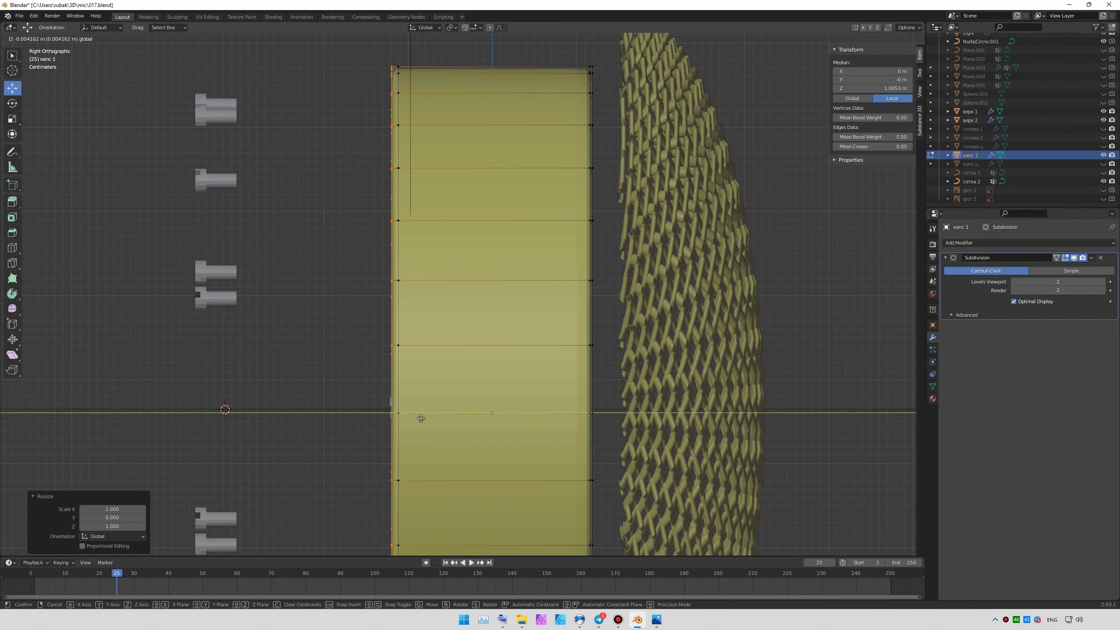
left_click(422, 418)
mouse_move(421, 418)
middle_mouse_down()
mouse_move(412, 229)
mouse_move(454, 275)
mouse_move(565, 528)
mouse_move(436, 452)
middle_mouse_up()
- Confirm the edge loop move and return to Object Mode with a side view of the ring
left_click(436, 451)
key("Tab")
scroll(469, 312, "down", 5)
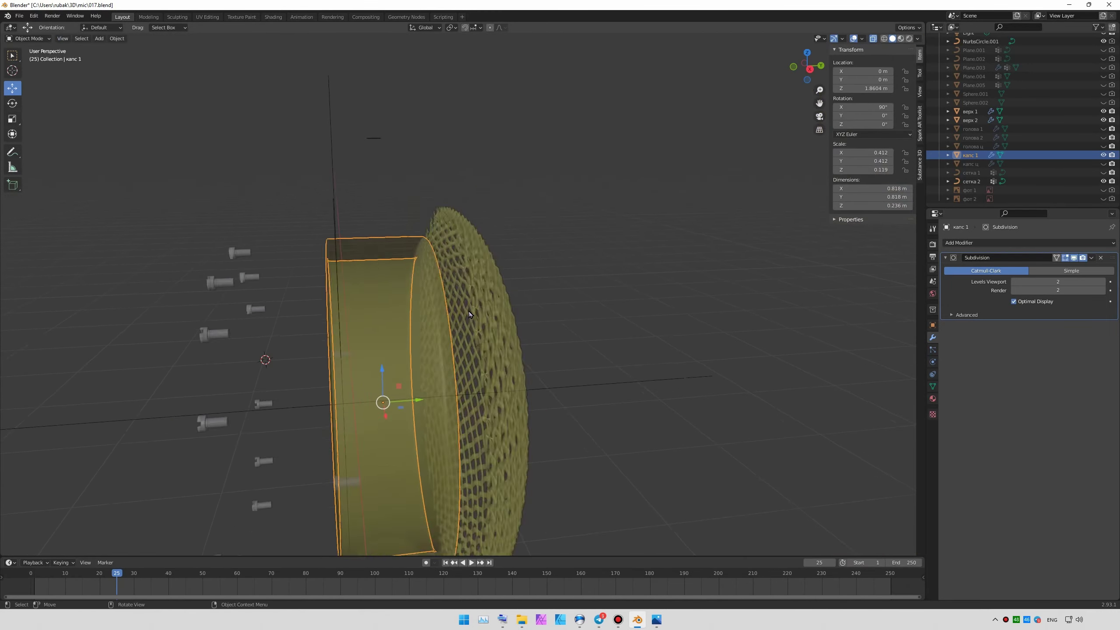
mouse_move(469, 311)
middle_mouse_down()
mouse_move(620, 250)
mouse_move(381, 361)
mouse_move(419, 259)
middle_mouse_up()
scroll(381, 361, "up", 4)
- Nudge a bolt cylinder along Y and give it Material.004 with roughness 0.889
left_click(419, 258)
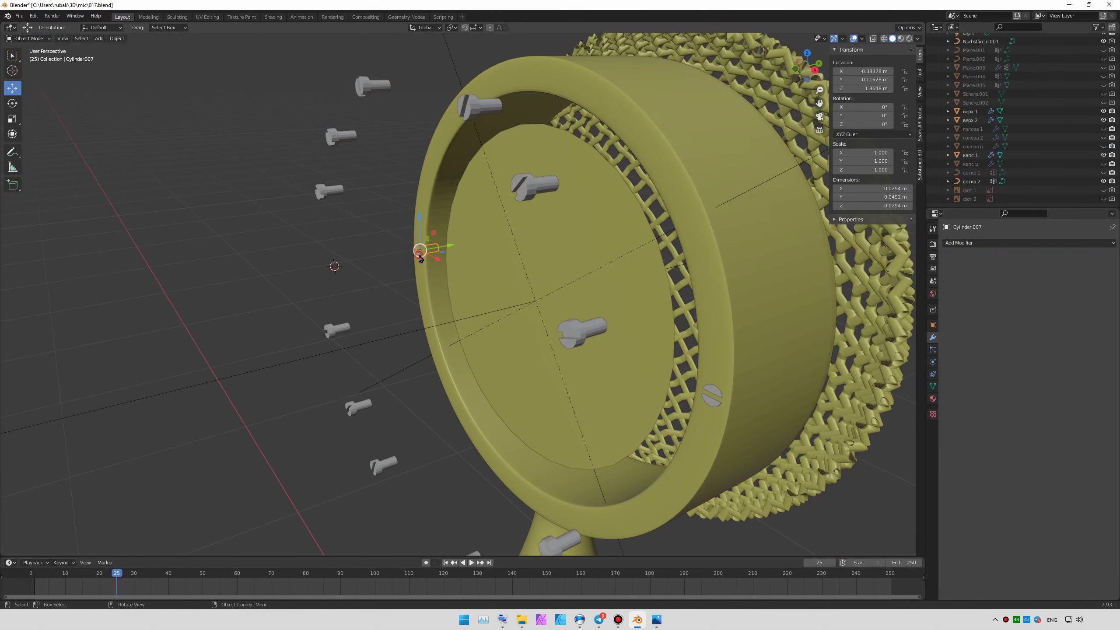
left_click_drag(556, 301, 549, 304)
middle_click_drag(550, 304, 493, 369)
left_click(971, 309)
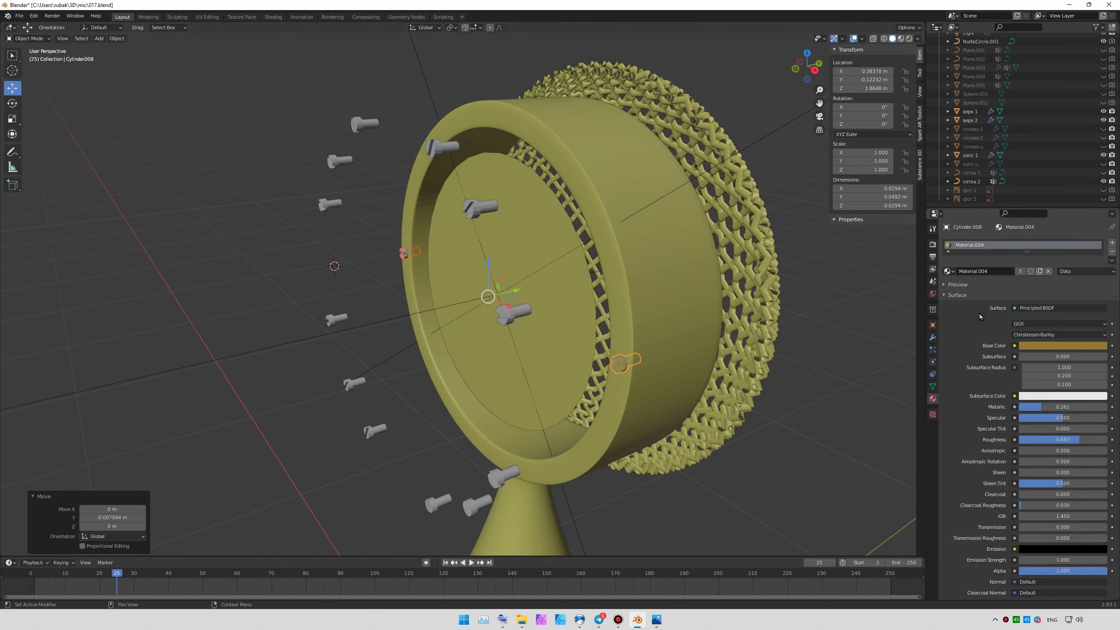
left_click_drag(1072, 444, 1090, 440)
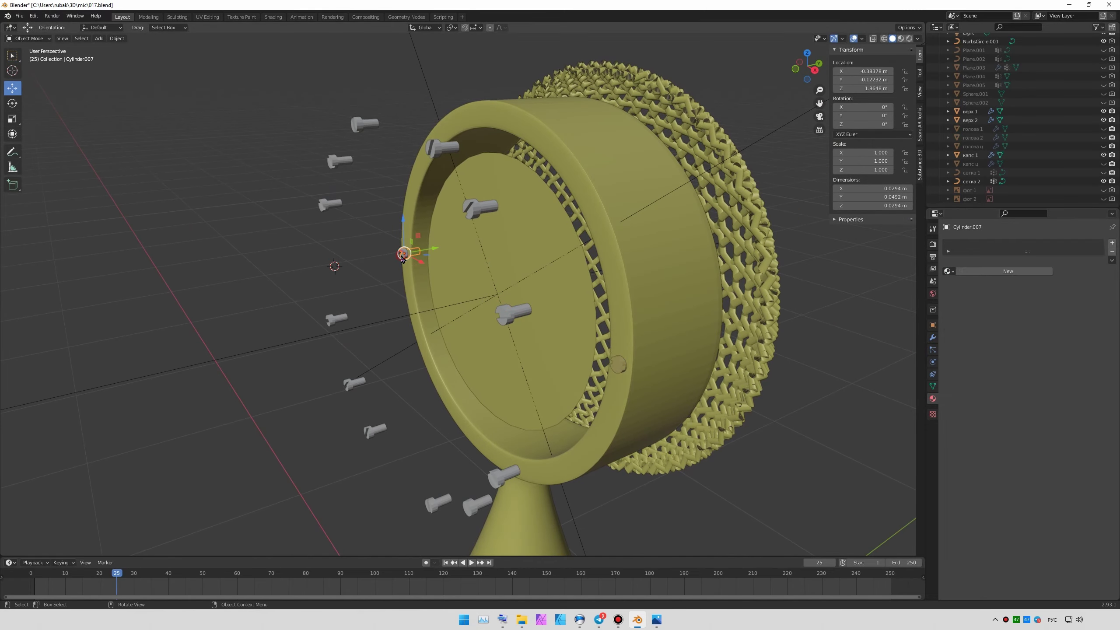
- Select all the bolts, preview the gold materials, and move the bolts along Y
left_click(404, 253)
middle_click_drag(404, 253, 446, 265)
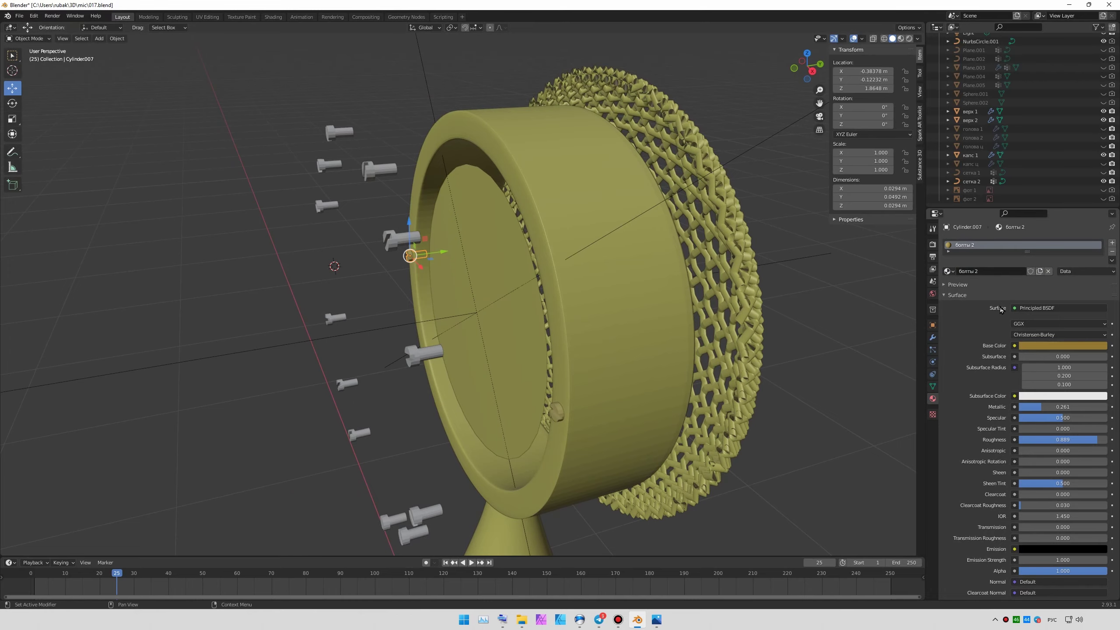
middle_click_drag(881, 318, 662, 344)
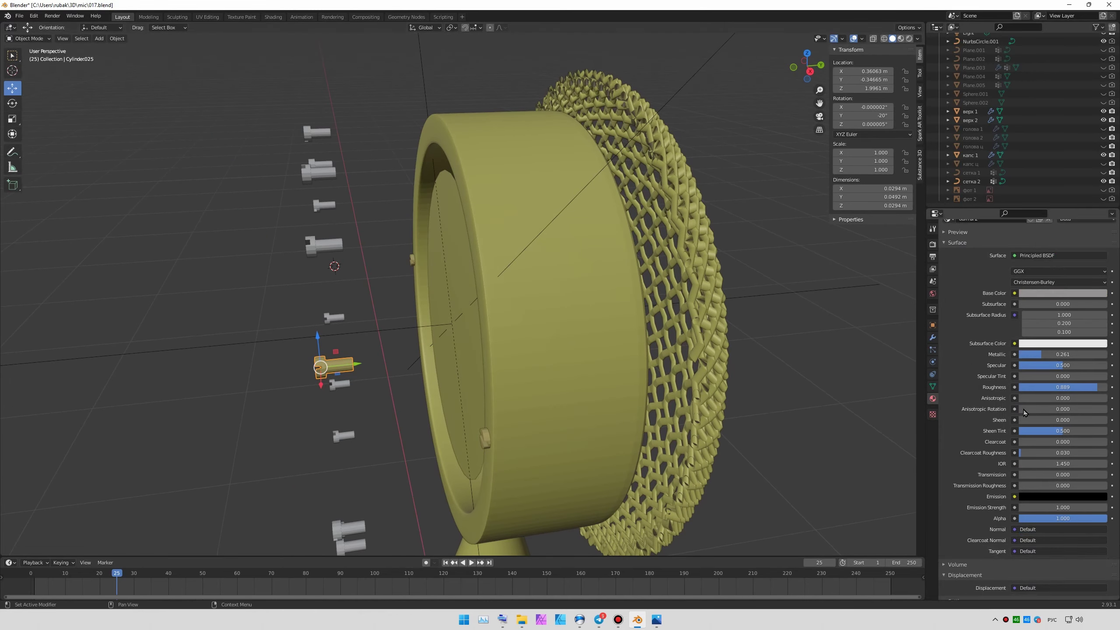
left_click(307, 369)
mouse_move(307, 370)
middle_mouse_down("alt")
mouse_move(355, 268)
mouse_move(698, 276)
middle_mouse_up("alt")
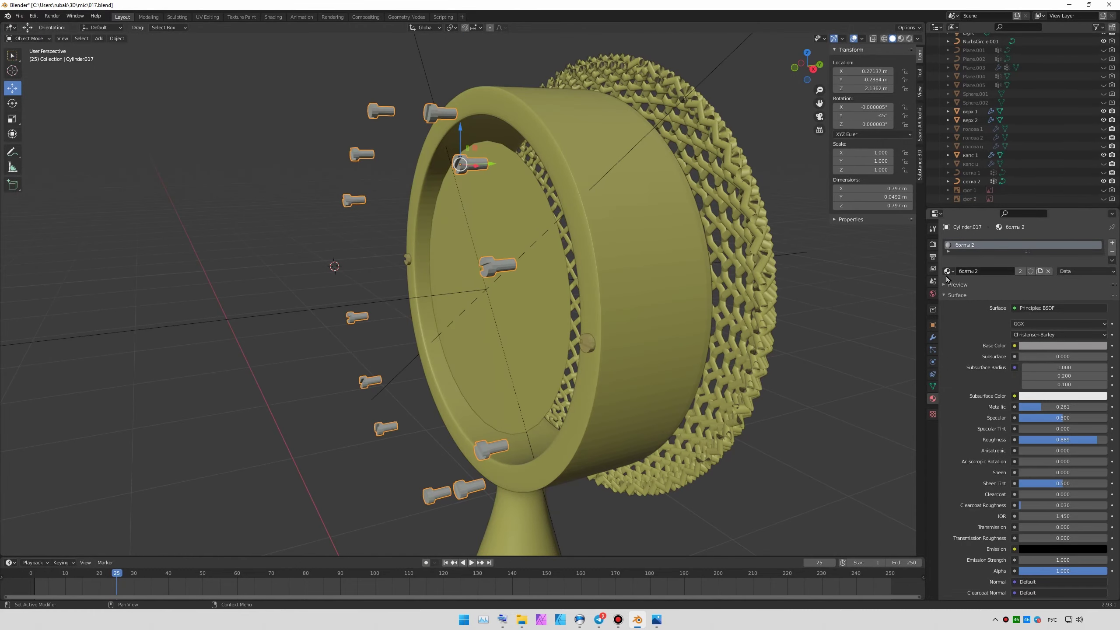
middle_click_drag(604, 326, 749, 185)
left_click(901, 39)
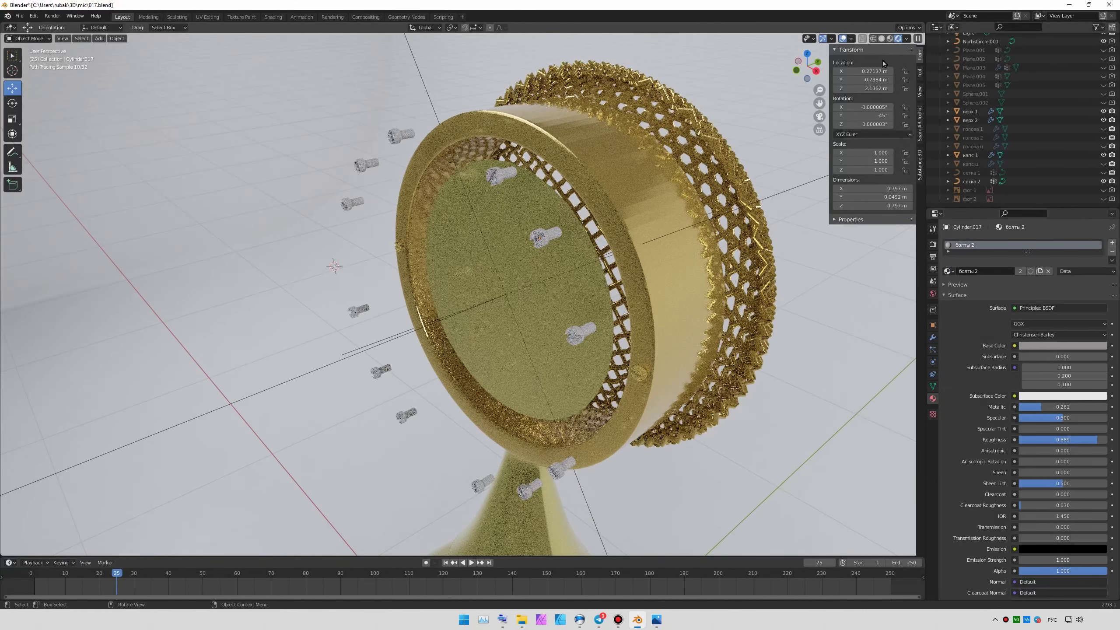
left_click(893, 38)
mouse_move(661, 265)
middle_mouse_down()
mouse_move(485, 256)
mouse_move(535, 252)
mouse_move(877, 69)
middle_mouse_up()
- Move the bolts along Y, then cancel an attempted vertical move
key("g")
key("y")
left_click(458, 249)
key("Tab")
key("Tab")
key("g")
key("z")
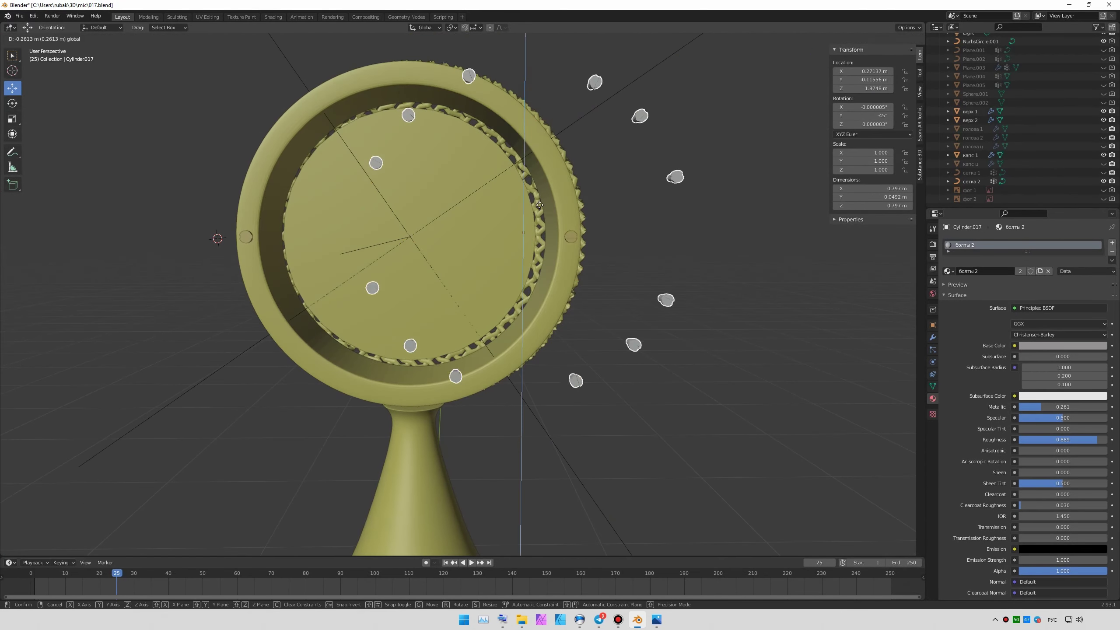
key("Escape")
left_click(369, 252)
- Push the bolt ring along Y onto the capsule's front rim in side view
left_click(536, 185)
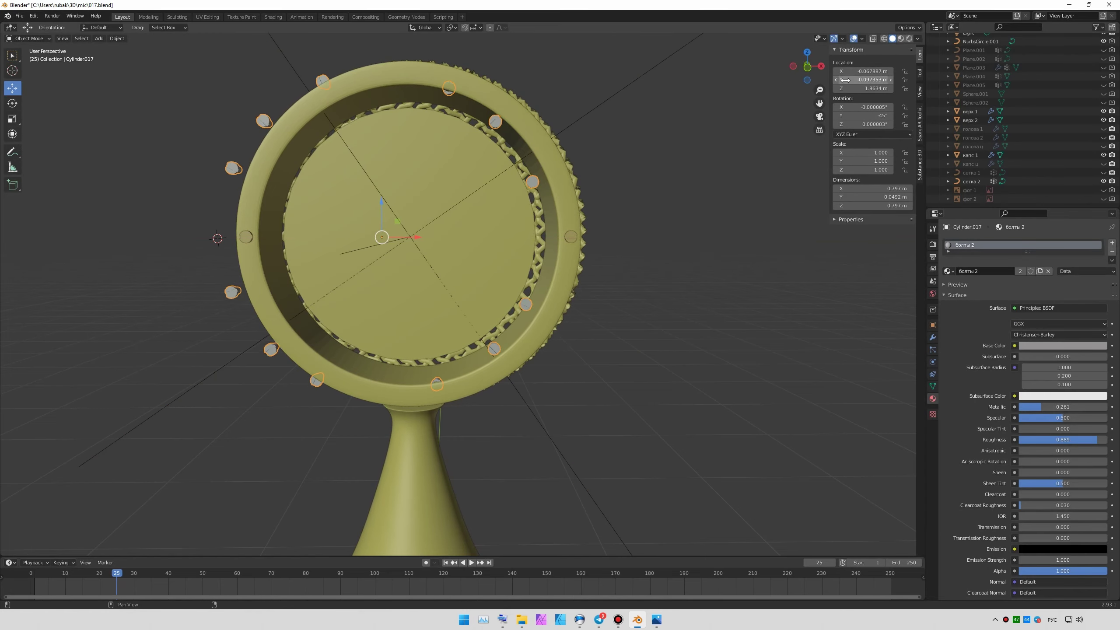
middle_click_drag(535, 185, 308, 264)
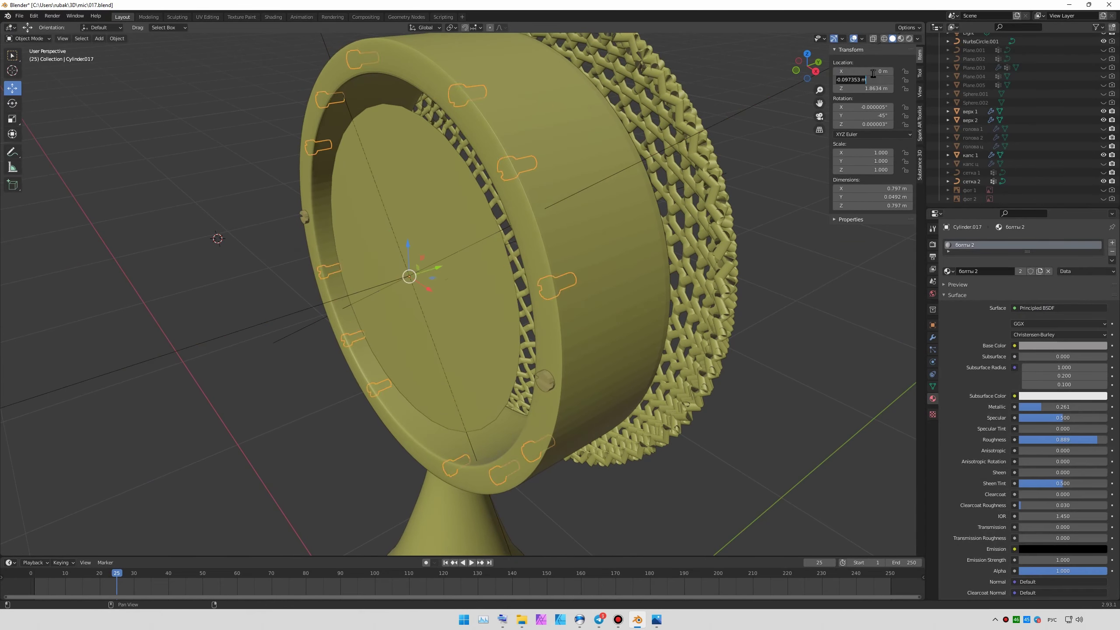
left_click_drag(481, 263, 419, 283)
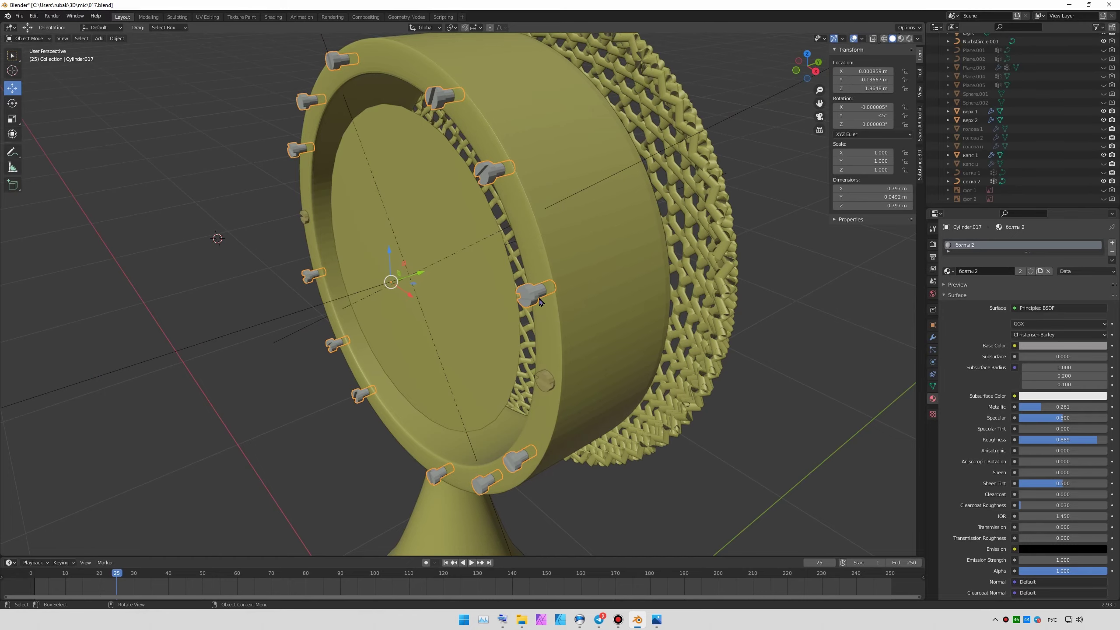
key("KP_3")
key("g")
key("y")
left_click(353, 239)
middle_click_drag(353, 239, 441, 264)
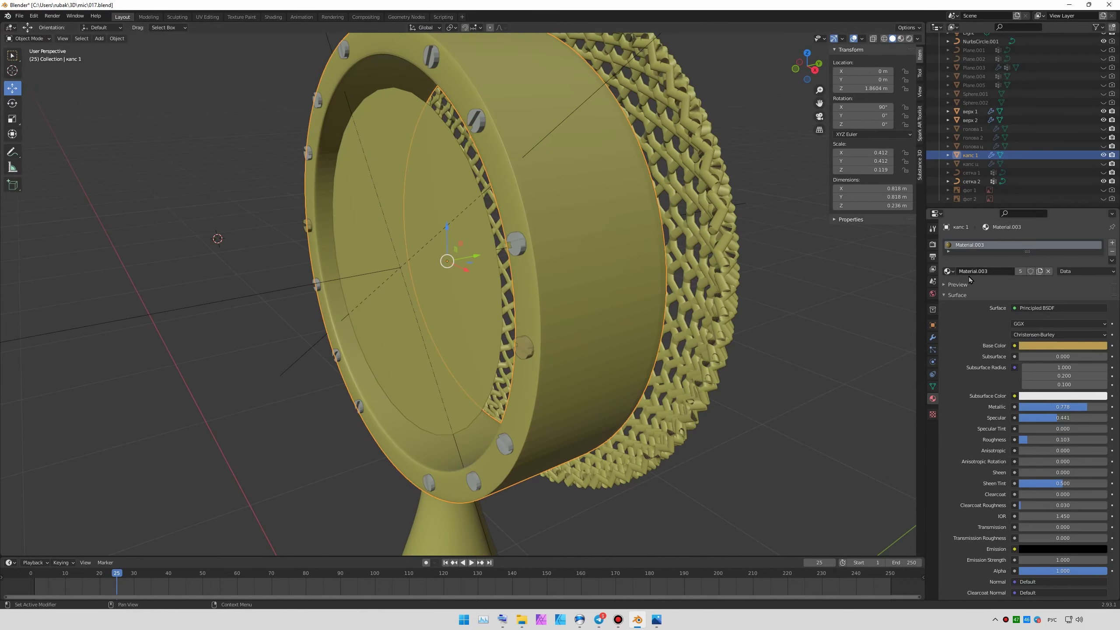
- Change the capsule ring's boolean operation and rename the bolt ring to болты 2
left_click(933, 337)
middle_click_drag(518, 249, 617, 274)
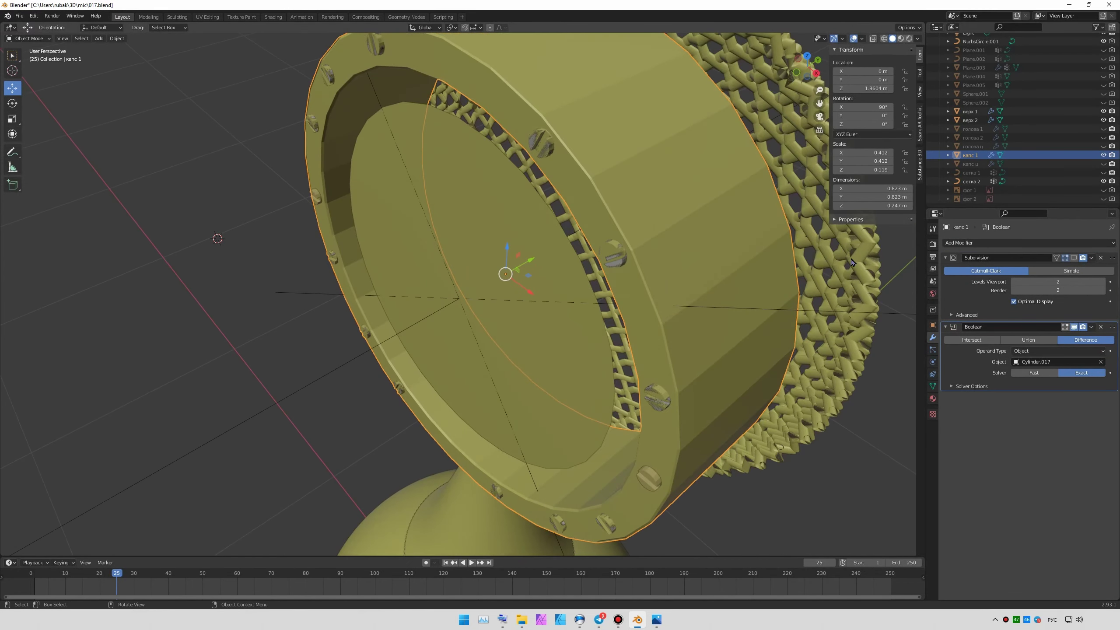
left_click(1029, 340)
left_click(635, 325)
key("F2")
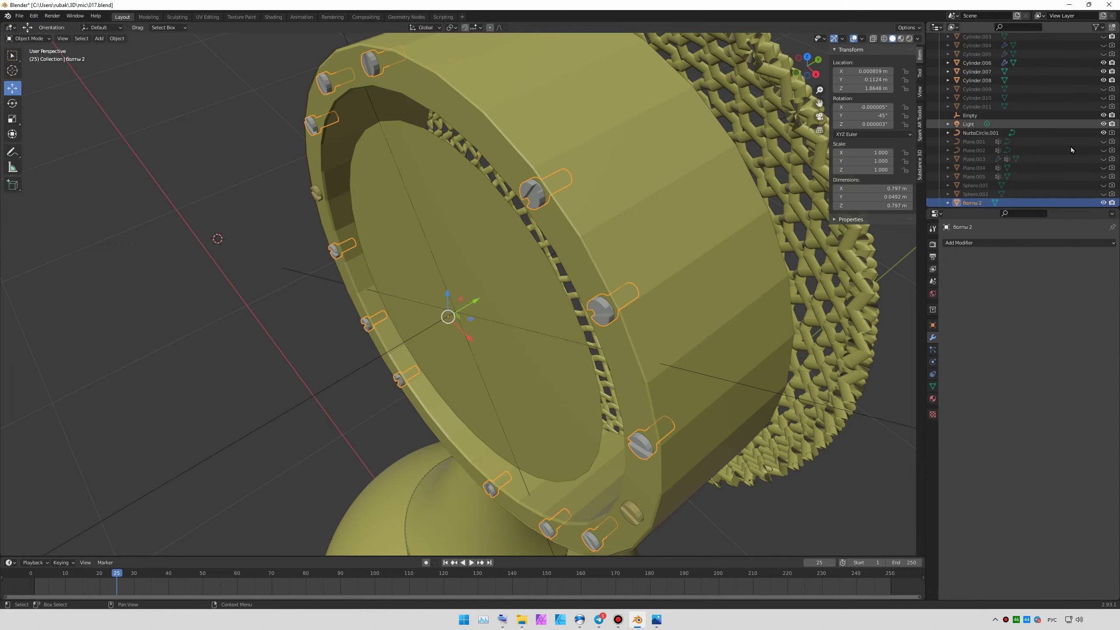
scroll(1072, 150, "down", 5)
left_click(1073, 155)
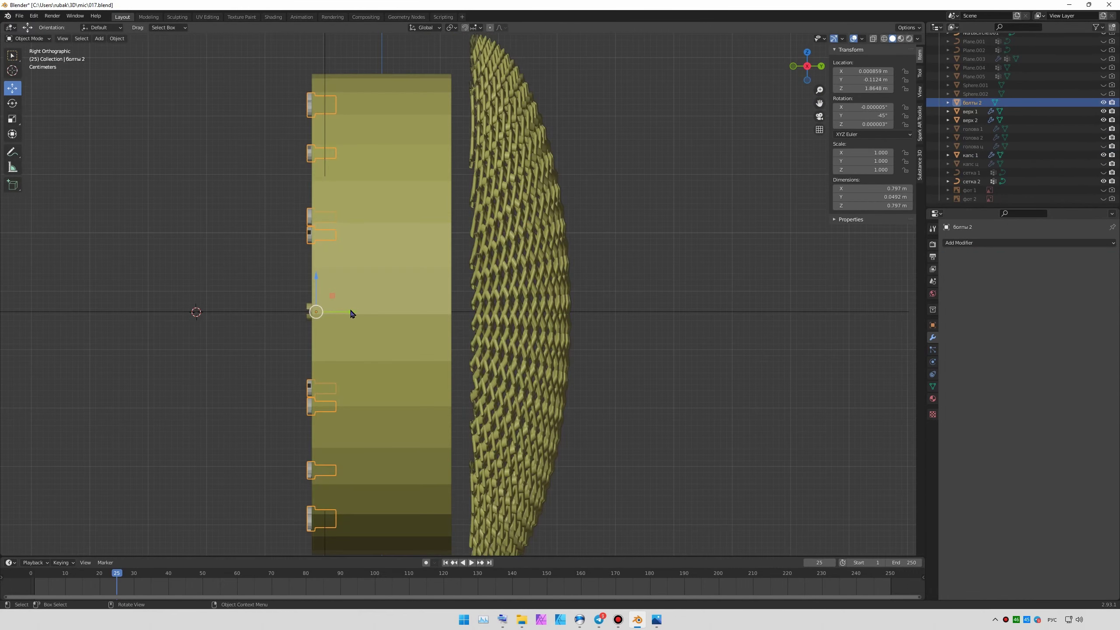
- Rotate the small side pin Cylinder.008 by −55° in Front Ortho
mouse_move(350, 313)
middle_mouse_down()
mouse_move(474, 313)
mouse_move(489, 265)
middle_mouse_up()
left_click(489, 265)
key("KP_1")
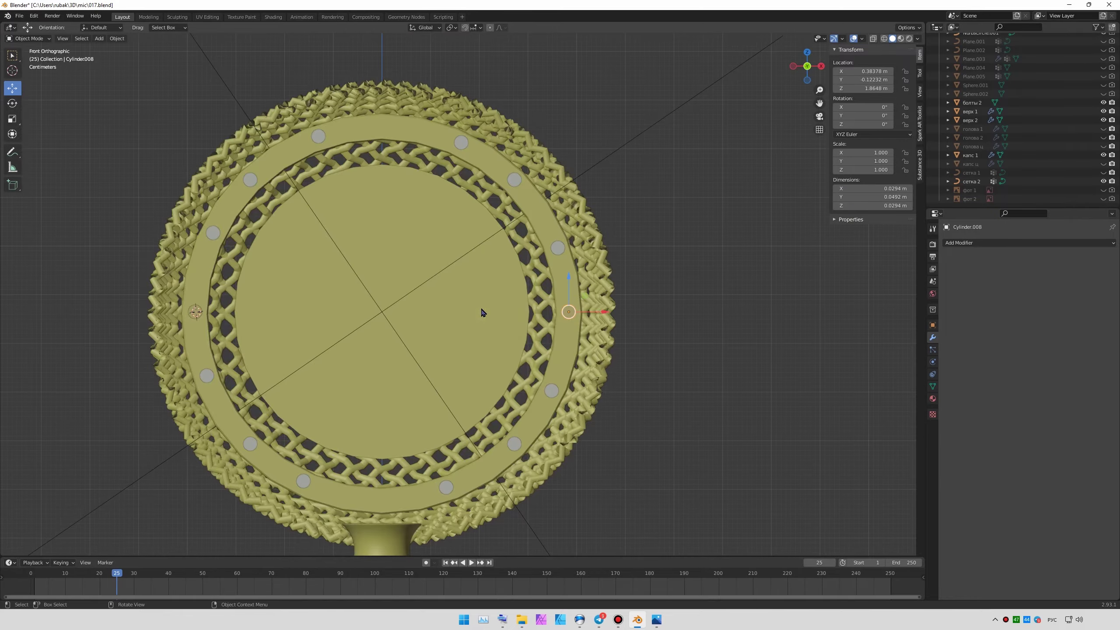
scroll(480, 313, "up", 1)
key("r")
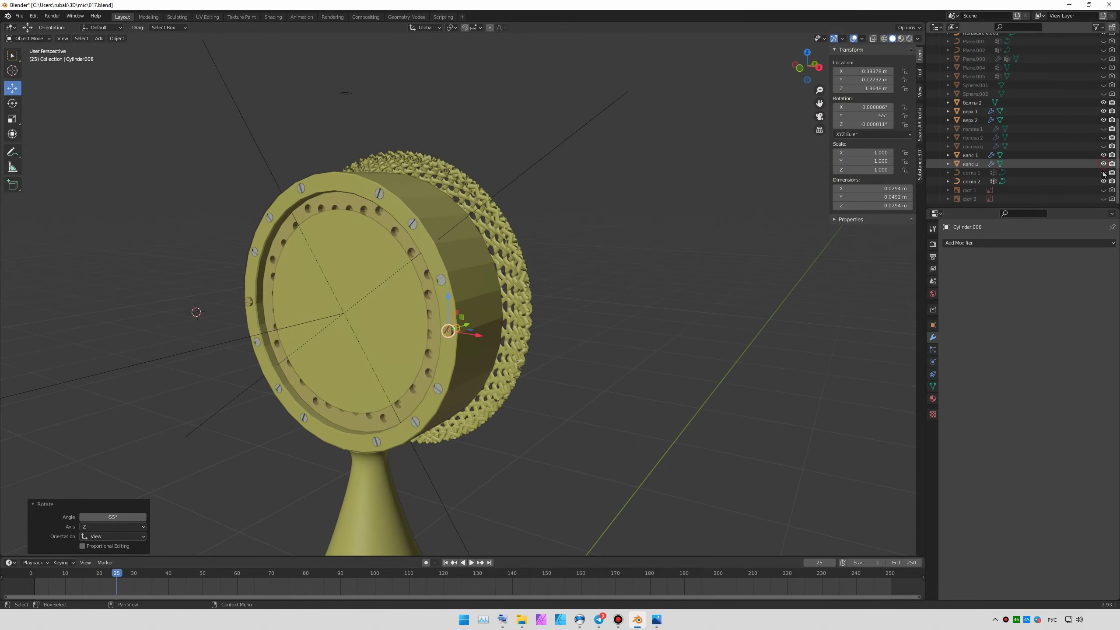
middle_click_drag(541, 203, 665, 245)
- Unhide the сетка 1 grille mesh, save the file, and check the rendered preview
key("z")
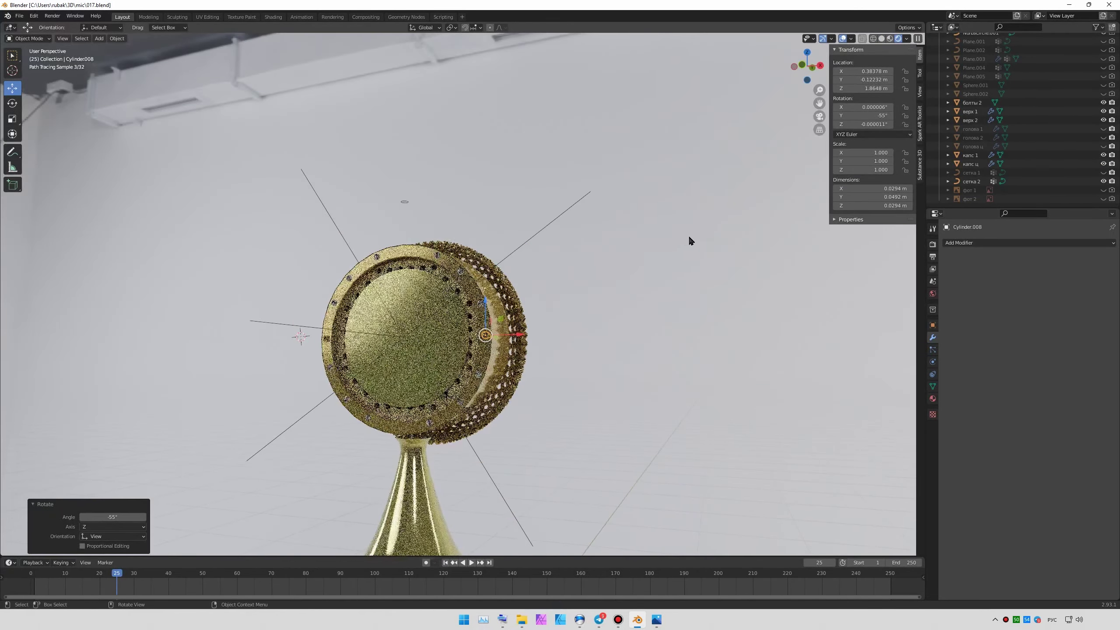
left_click(881, 38)
middle_click_drag(651, 306, 794, 247)
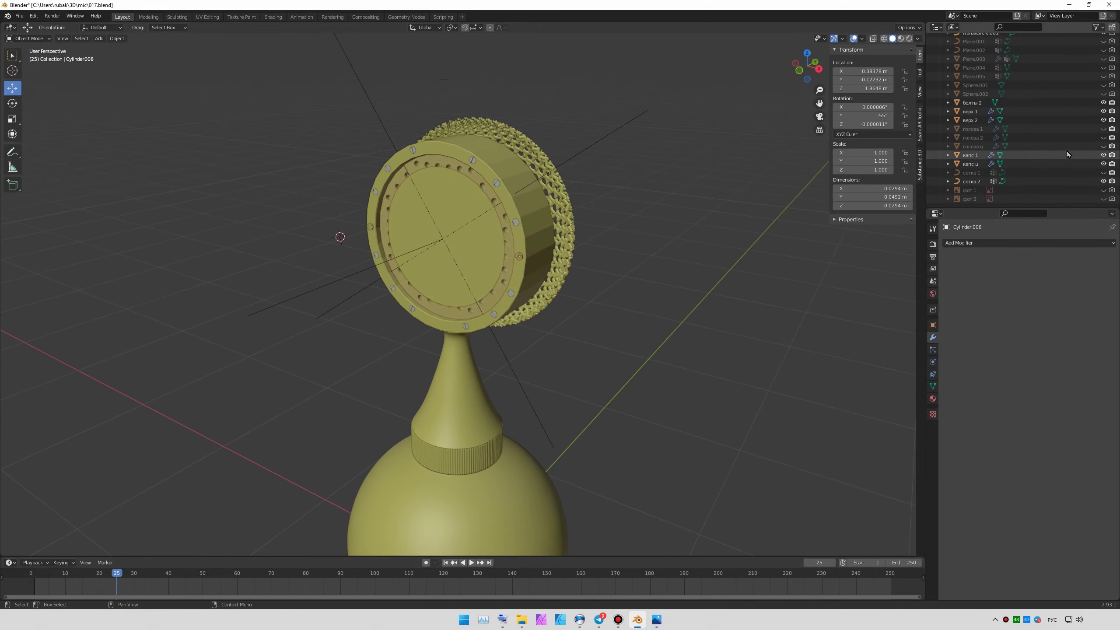
left_click(1103, 173)
scroll(1015, 133, "up", 5)
scroll(561, 292, "down", 5)
key("z")
key("ctrl+s")
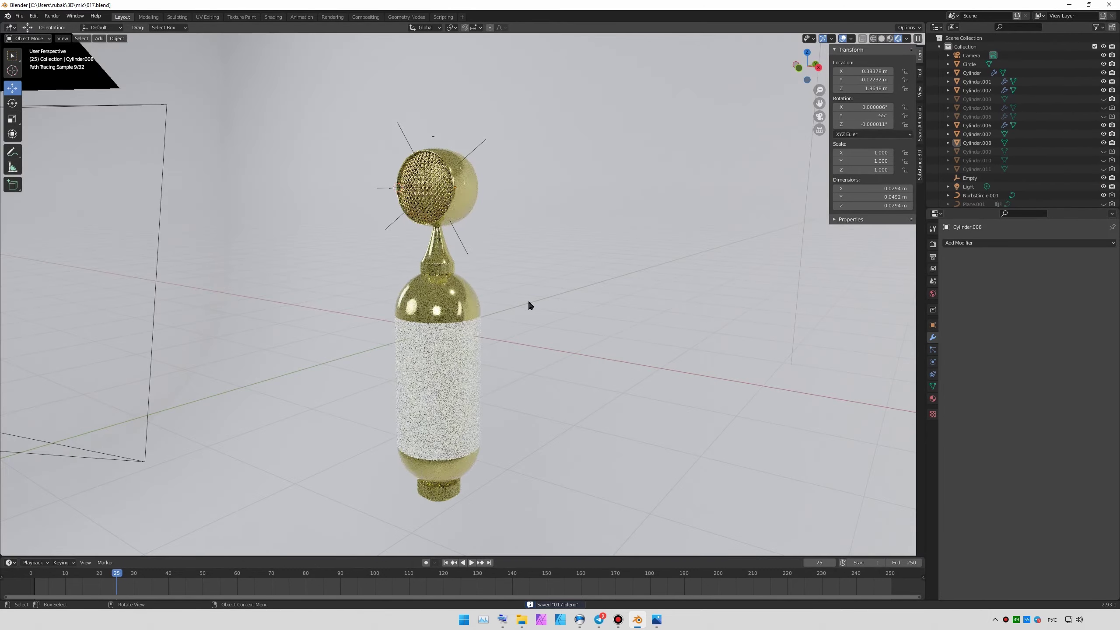
middle_click_drag(529, 306, 574, 296)
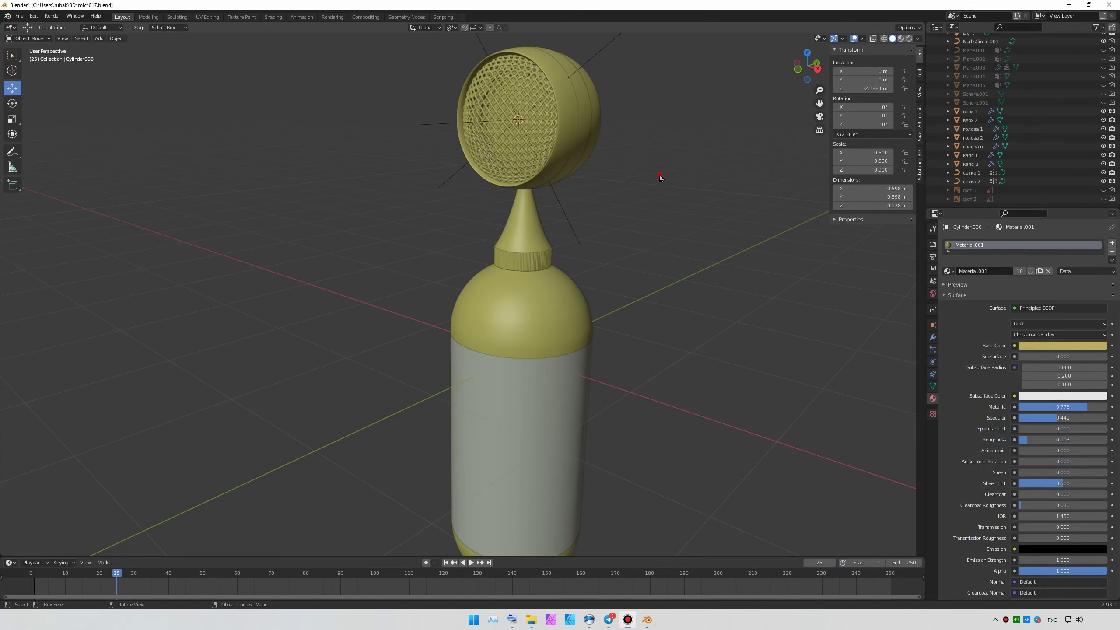
- Scale Circle.001 by 1.219, reposition it, assign Material.002, and save
left_click(524, 247)
scroll(604, 239, "up", 5)
key("g")
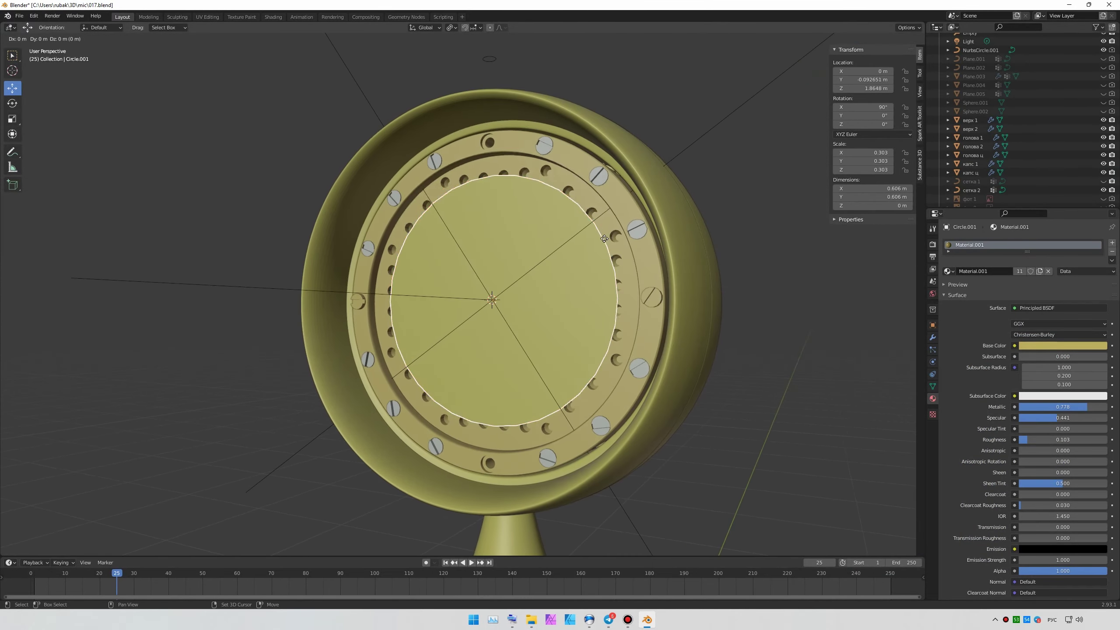
left_click(558, 241)
middle_click_drag(559, 241, 495, 298)
key("g")
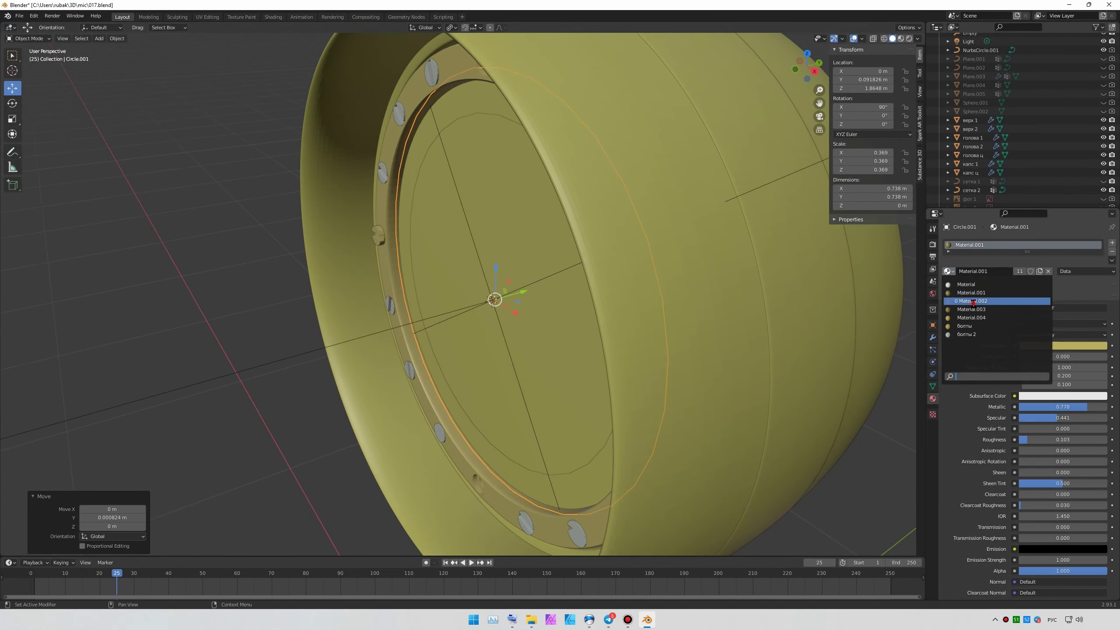
left_click(973, 301)
middle_click_drag(973, 301, 809, 392)
key("ctrl+s")
- Inspect the голова 1 head shell in rendered preview, then return to solid shading
key("z")
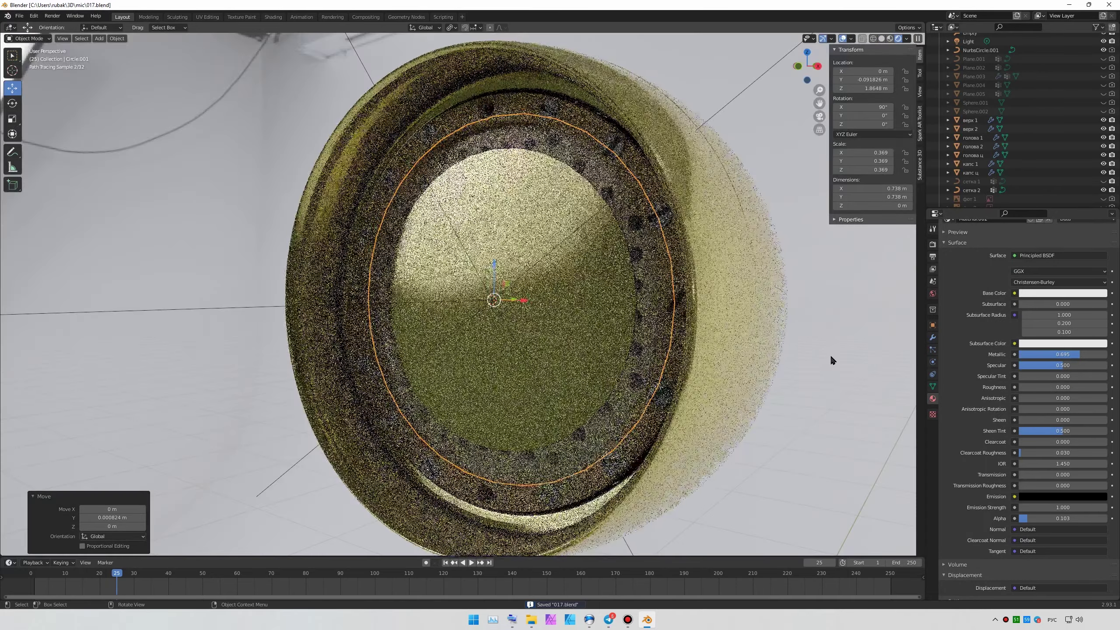
scroll(831, 360, "down", 2)
scroll(844, 363, "down", 1)
scroll(780, 388, "down", 5)
left_click(1098, 138)
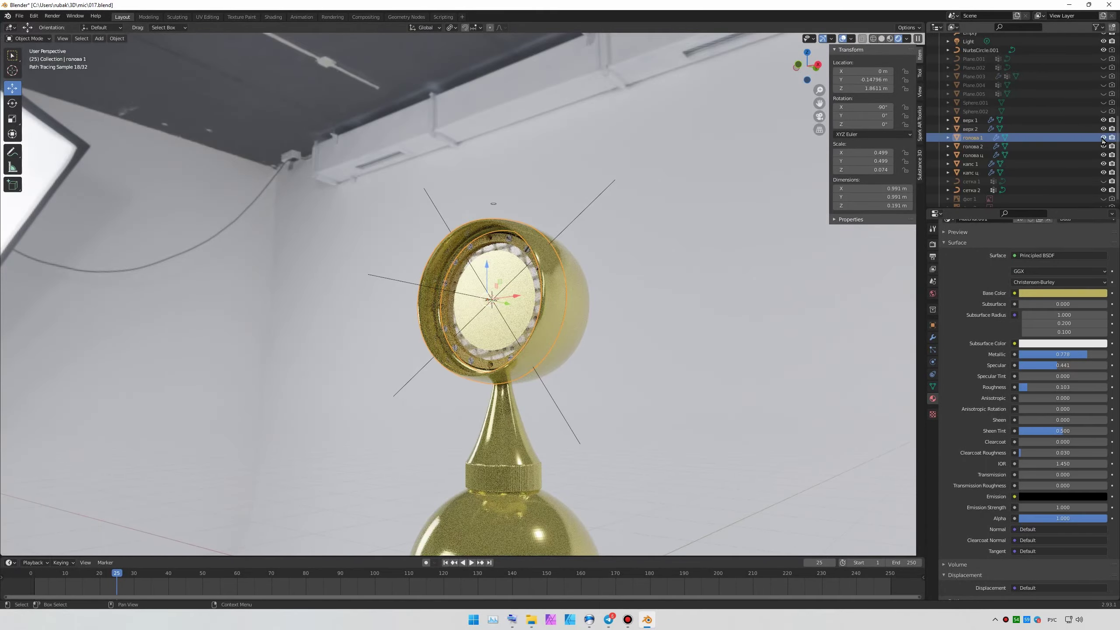
middle_click_drag(604, 326, 537, 273)
scroll(990, 349, "down", 2)
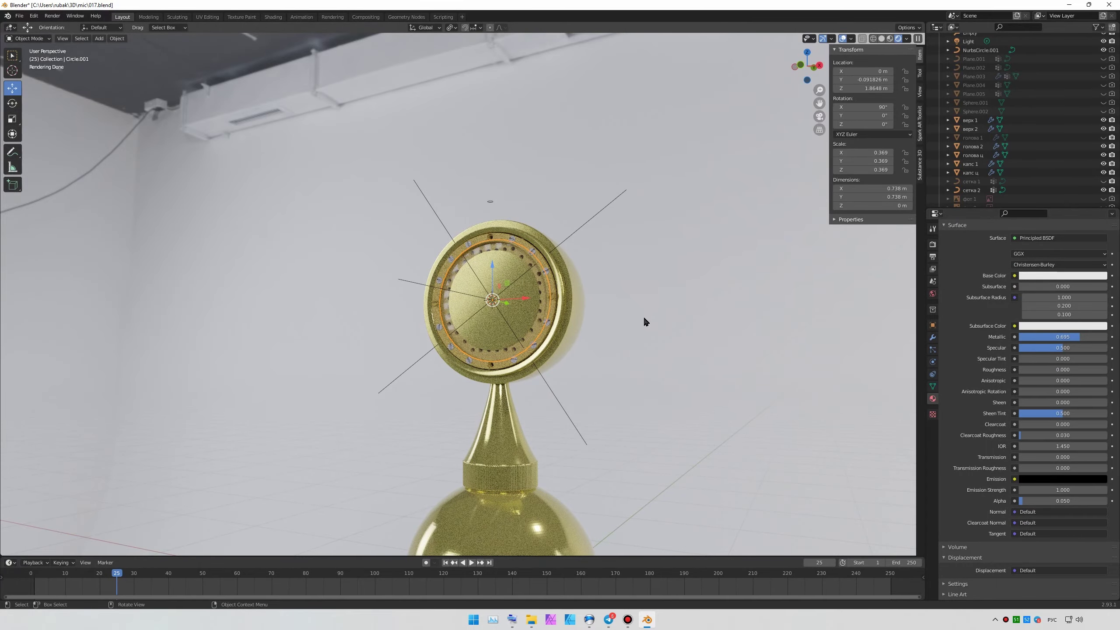
scroll(645, 321, "up", 3)
mouse_move(645, 321)
middle_mouse_down()
mouse_move(705, 276)
mouse_move(597, 244)
middle_mouse_up()
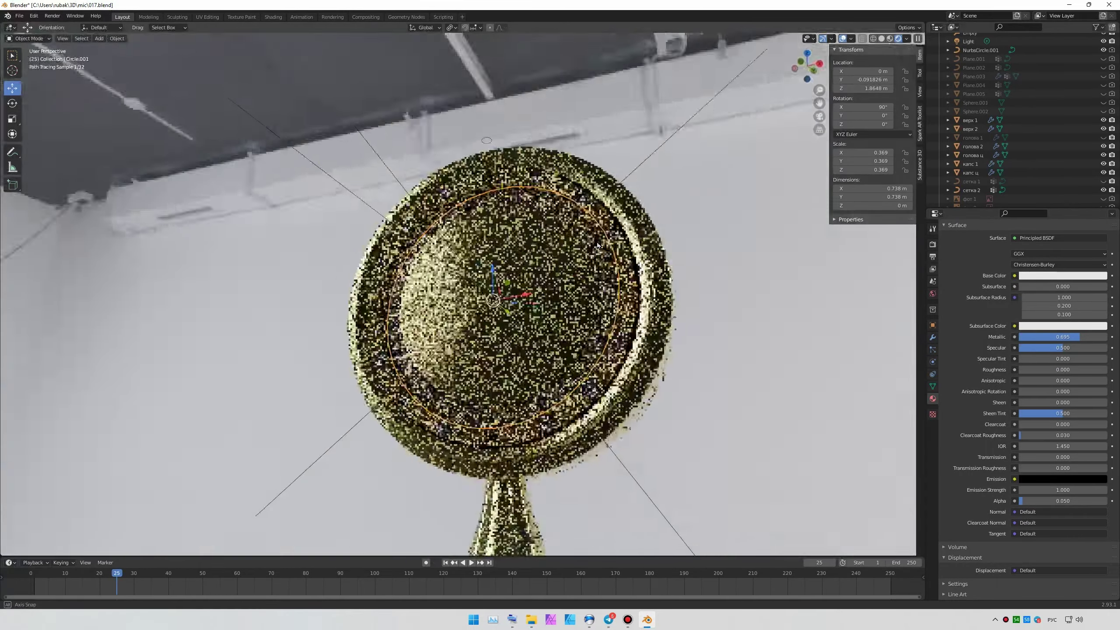
key("z")
left_click(613, 294)
- Check the reference photo, then add a scaled-down circle mesh at the capsule centre
key("alt+Tab")
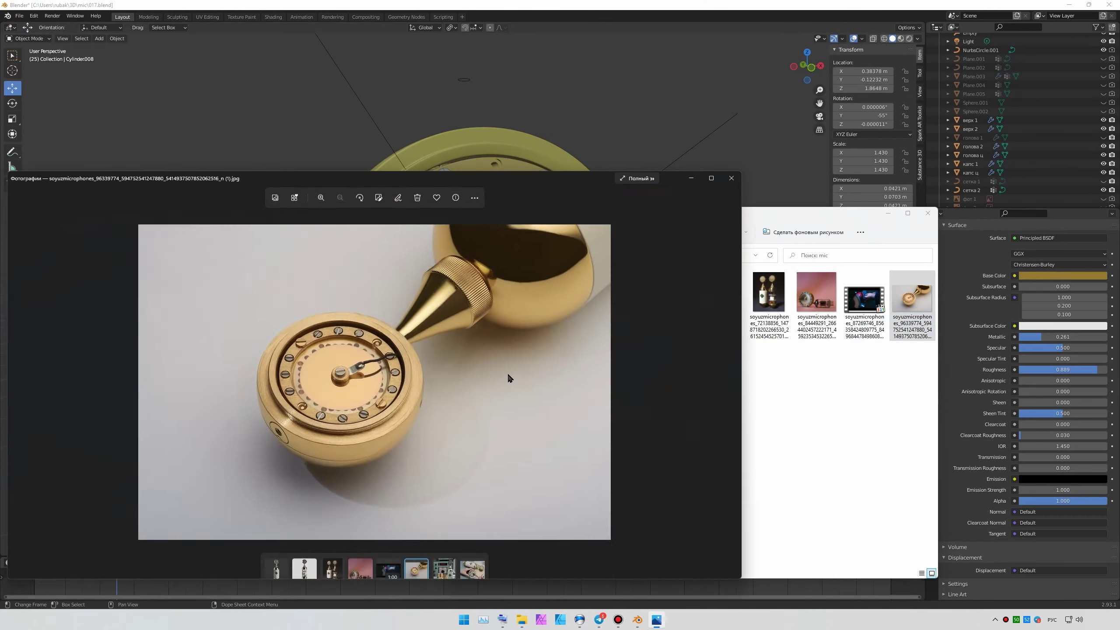
key("alt+Tab")
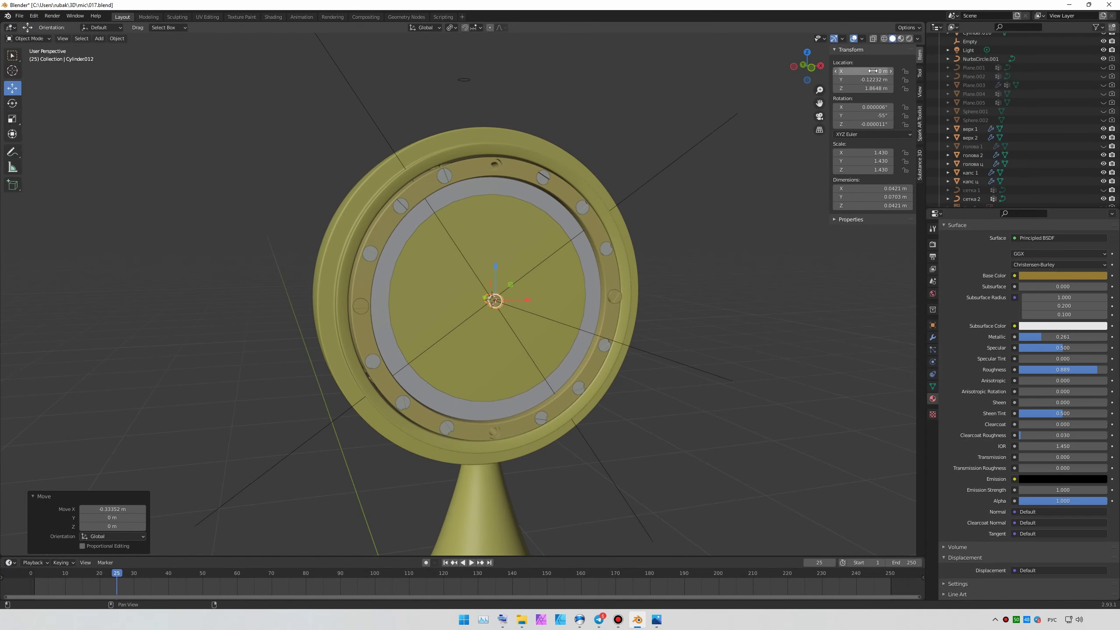
scroll(583, 313, "up", 6)
scroll(583, 313, "down", 3)
middle_click_drag(670, 301, 645, 298)
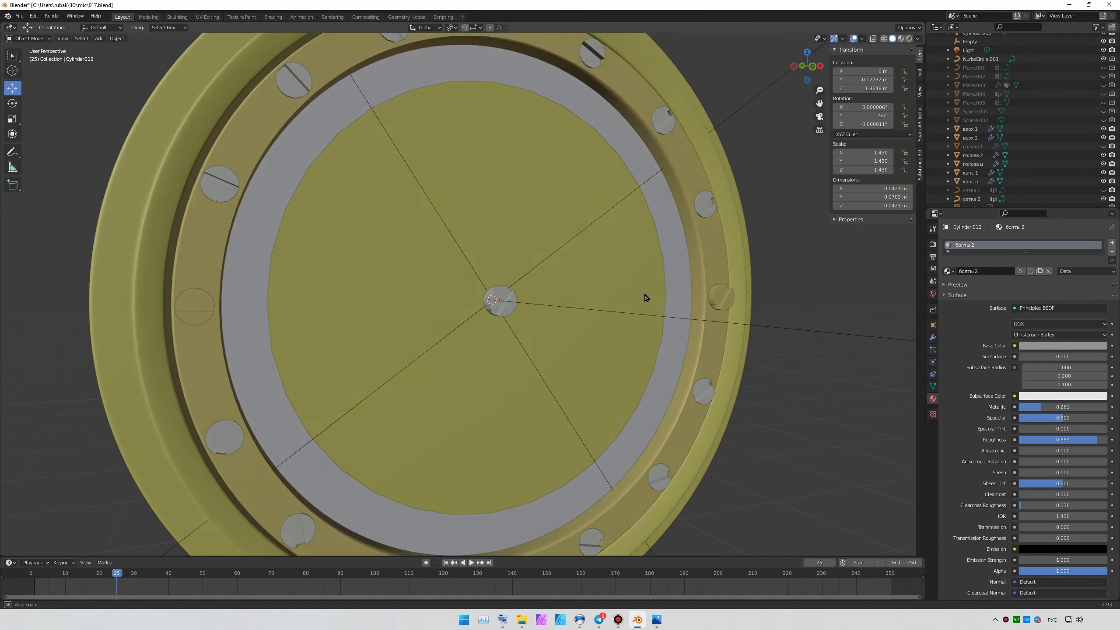
left_click(181, 66)
scroll(480, 243, "down", 5)
key("s")
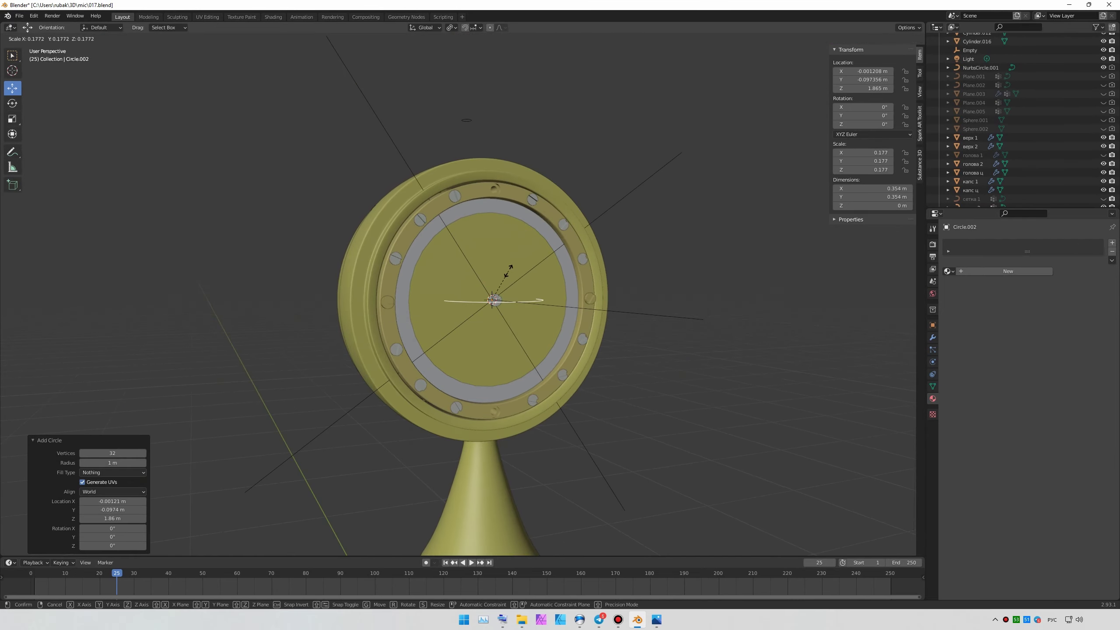
scroll(613, 188, "up", 7)
- Fill the circle with a face, then rotate, shrink and place the disc at the lug
key("Tab")
scroll(554, 276, "up", 2)
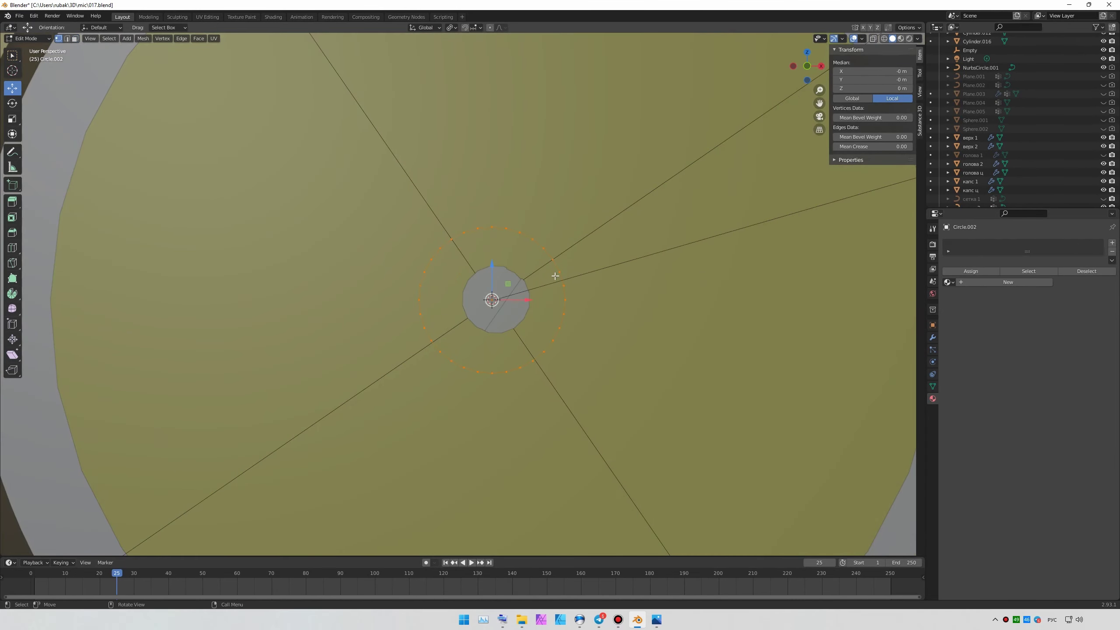
key("f")
scroll(555, 276, "down", 3)
key("Tab")
middle_click_drag(555, 276, 617, 256)
key("g")
key("y")
left_click(653, 240)
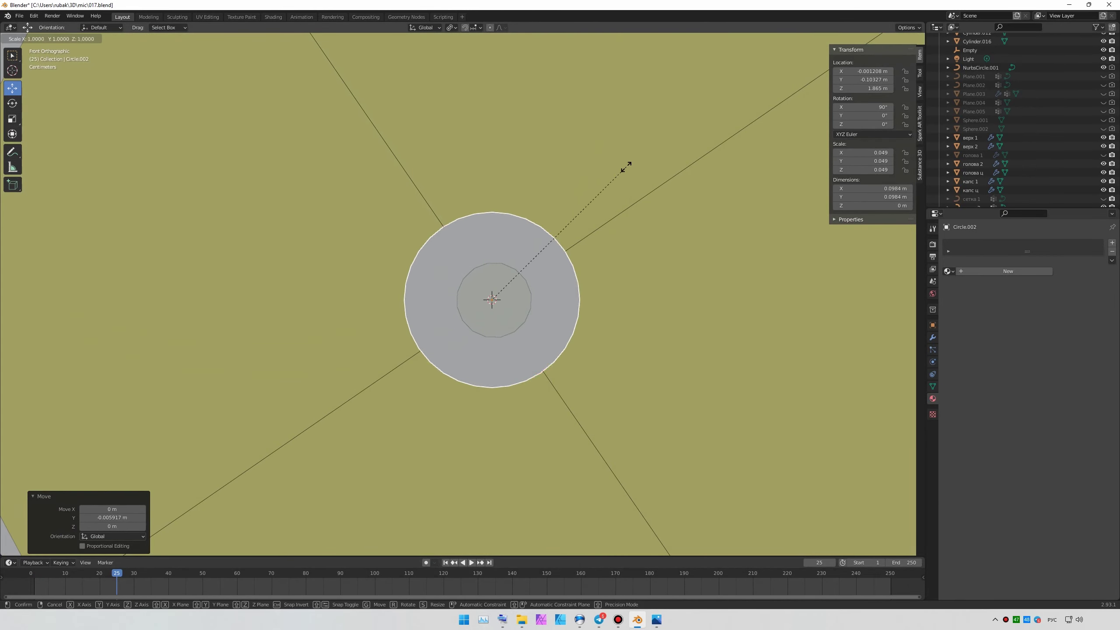
key("s")
left_click(605, 256)
- Add a Solidify modifier to the disc, increasing its thickness and flipping the offset
left_click(933, 338)
left_click(1007, 243)
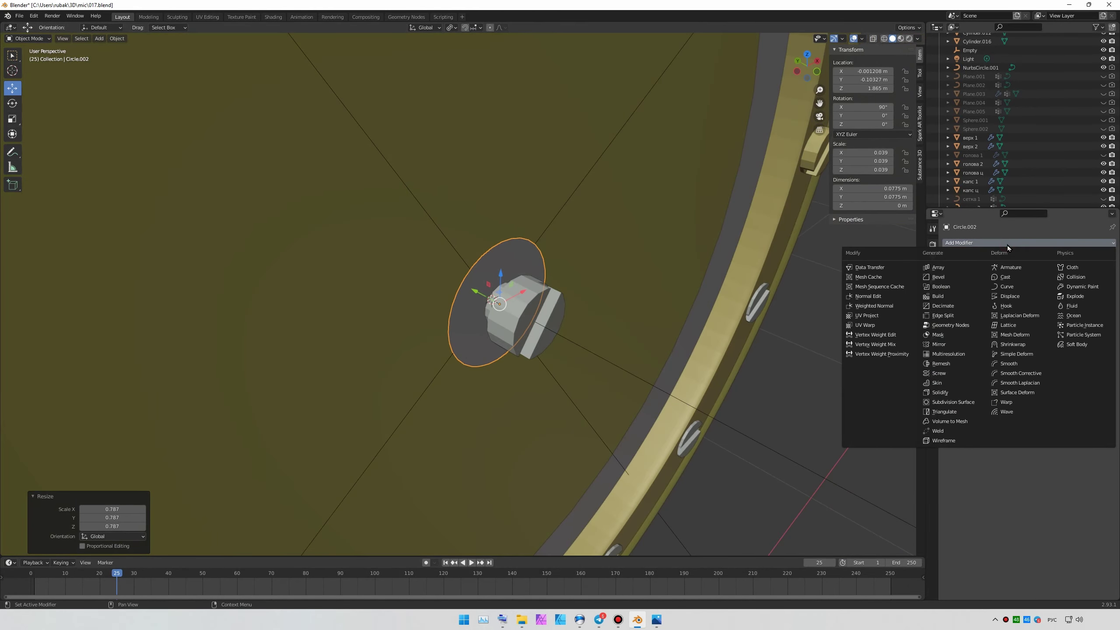
left_click(941, 392)
middle_click_drag(719, 339, 750, 317)
key("g")
key("y")
left_click(749, 317)
scroll(750, 318, "up", 2)
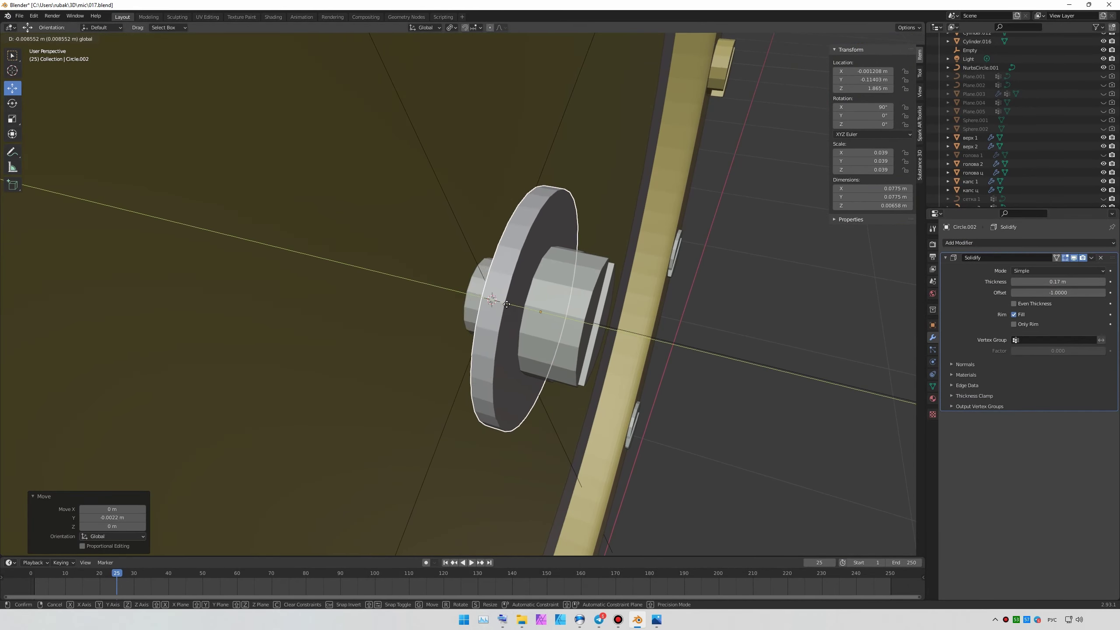
middle_click_drag(862, 335, 749, 309)
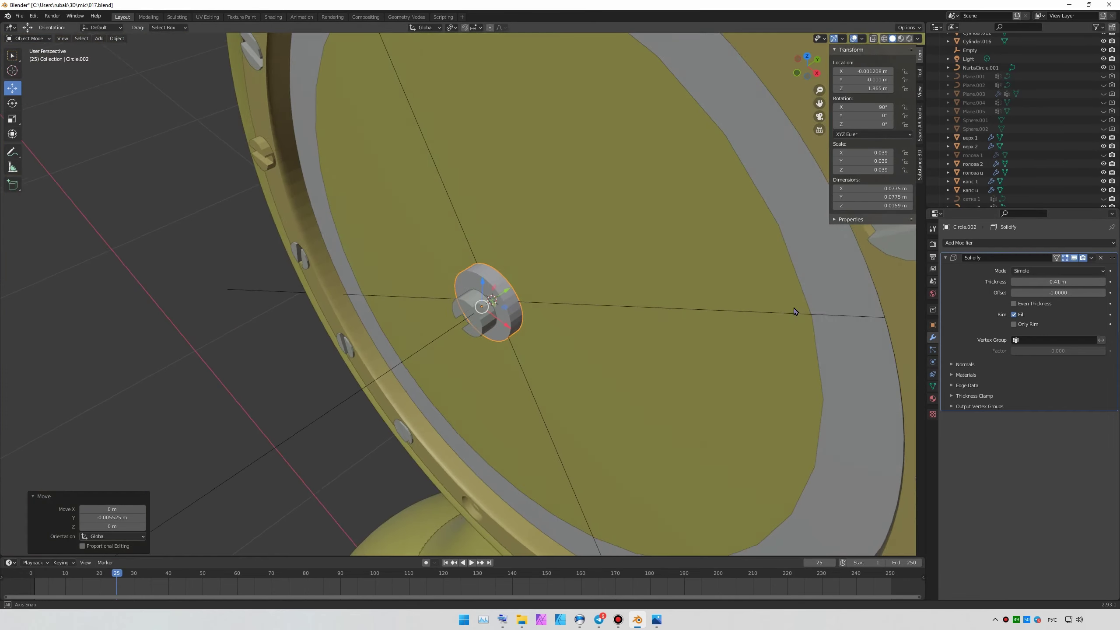
left_click(933, 398)
left_click(975, 285)
scroll(529, 287, "up", 2)
- Frame the disc and add a Subdivision Surface modifier to smooth it
left_click(521, 619)
left_click(656, 622)
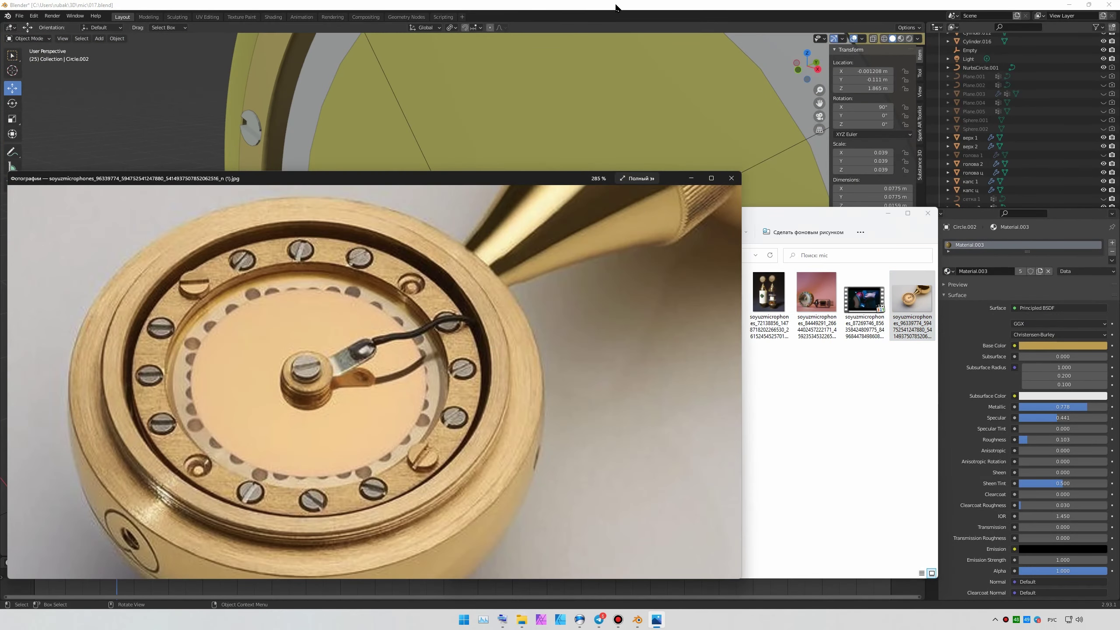
key("KP_Decimal")
left_click(933, 228)
left_click(1007, 243)
left_click(939, 277)
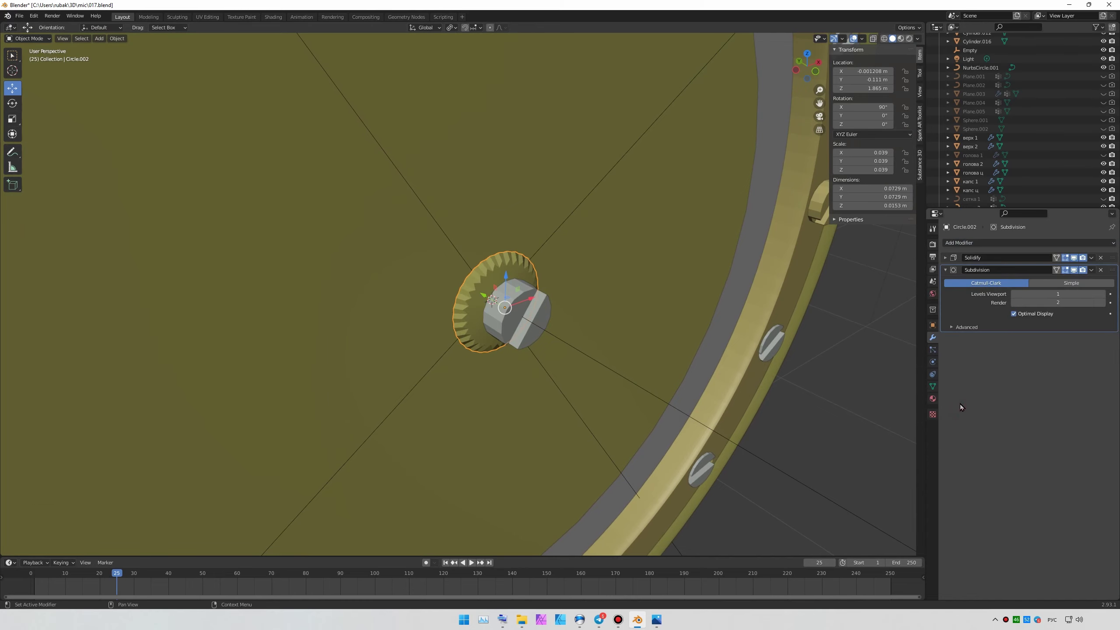
- Add a Bevel modifier above the Subdivision and raise its segment count
left_click(1007, 243)
left_click(953, 403)
mouse_move(794, 309)
middle_mouse_down()
mouse_move(741, 281)
mouse_move(776, 291)
middle_mouse_up()
left_click(1103, 314)
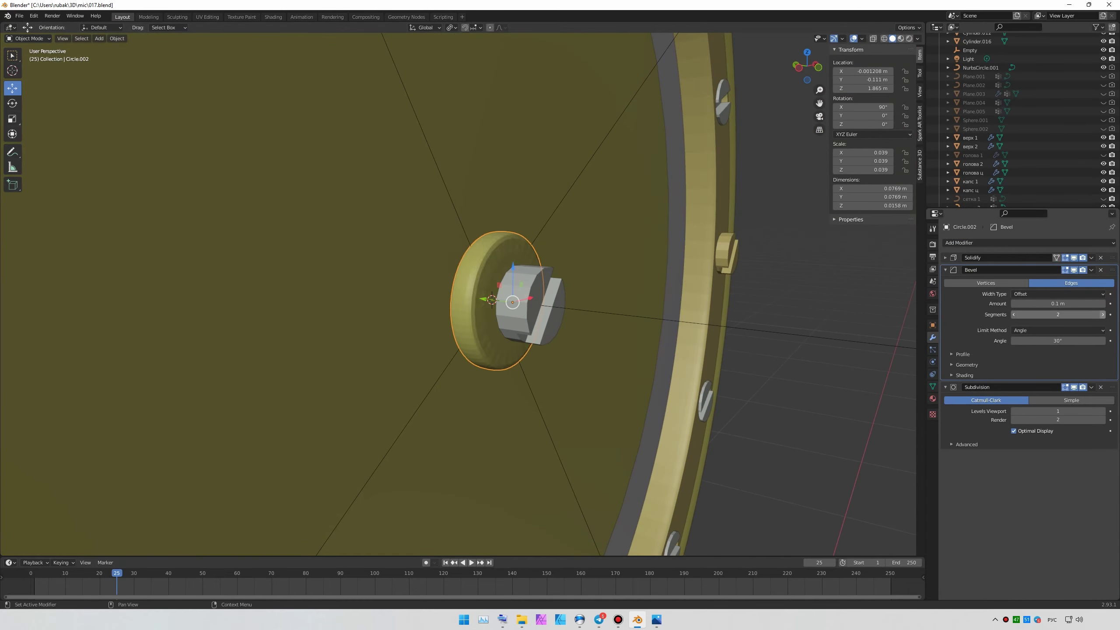
middle_click_drag(679, 319, 532, 463)
left_click(657, 620)
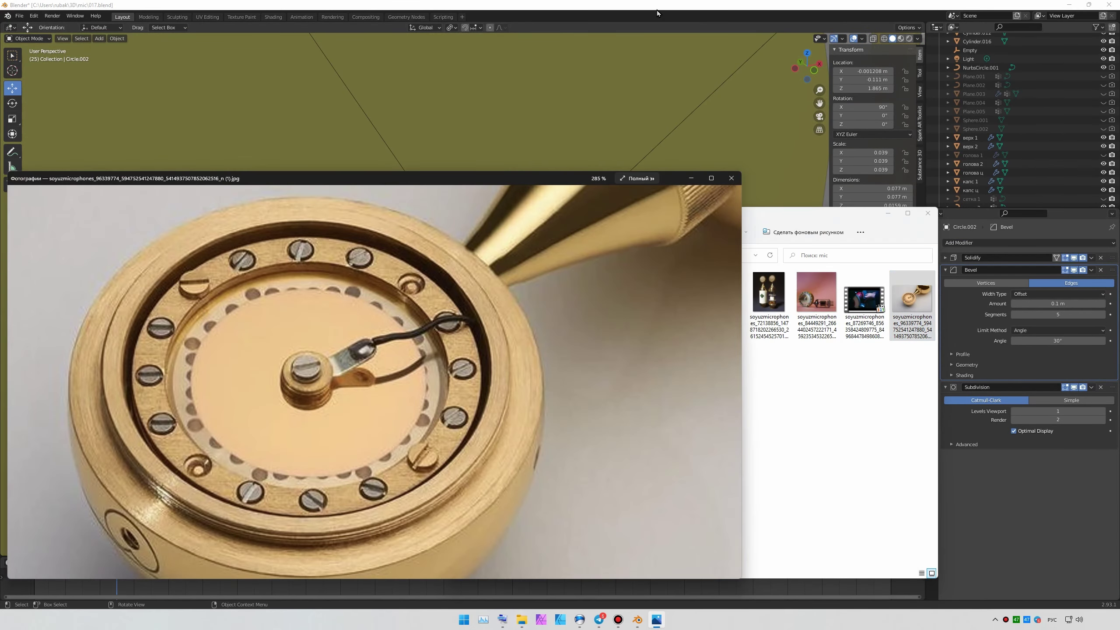
left_click(657, 619)
mouse_move(512, 309)
middle_mouse_down()
mouse_move(511, 345)
mouse_move(507, 335)
middle_mouse_up()
- Add a small plane, narrow its width and place it below the centre lug
left_click(98, 39)
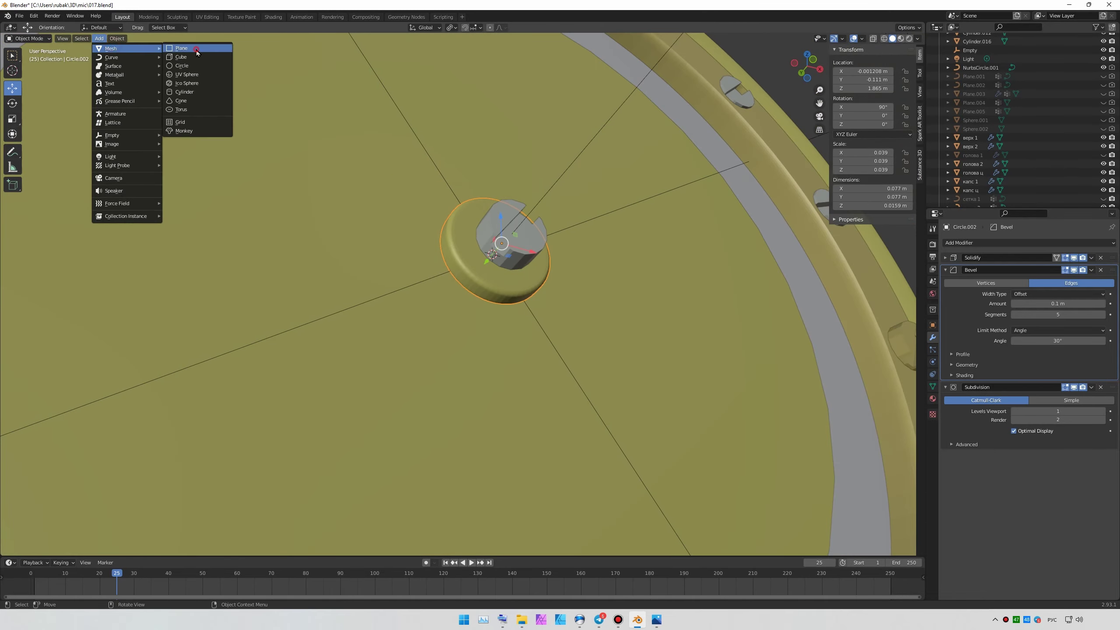
left_click(196, 50)
key("s")
key("g")
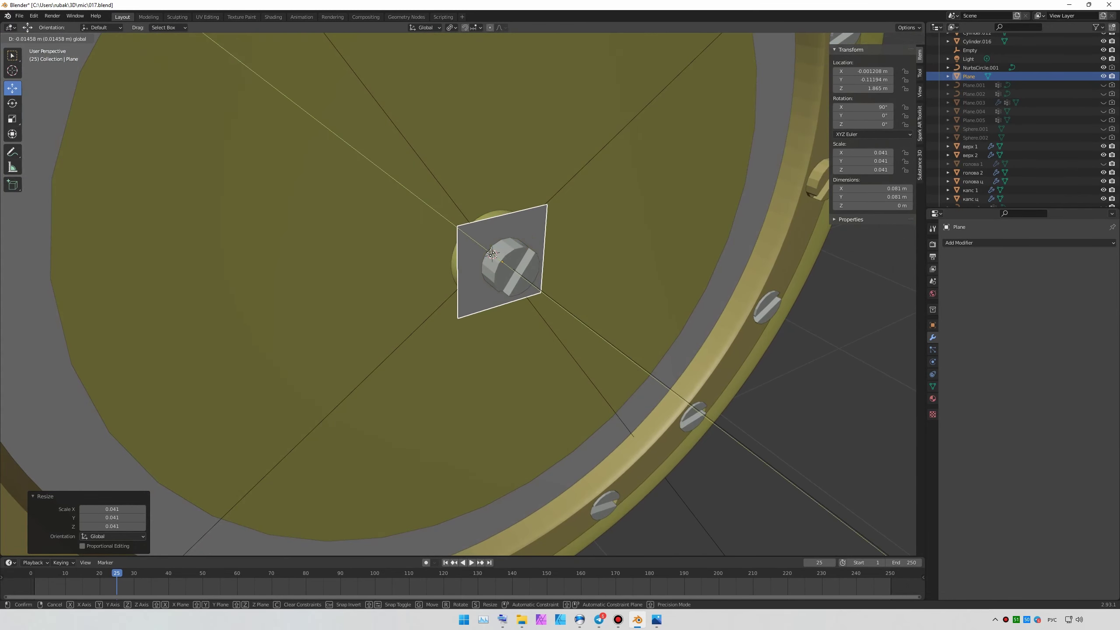
left_click(491, 254)
key("KP_1")
key("s")
key("x")
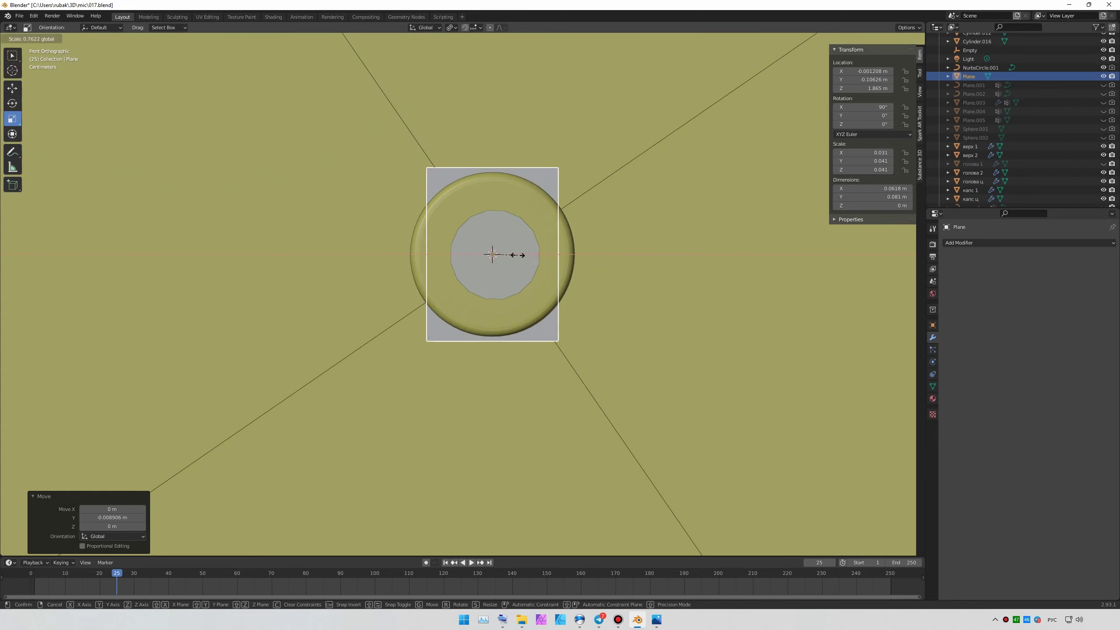
left_click(496, 260)
middle_click_drag(495, 260, 660, 280)
left_click(459, 289)
middle_click_drag(458, 289, 598, 308)
- Extrude the plane's edge downward to lengthen it into a tab
key("Tab")
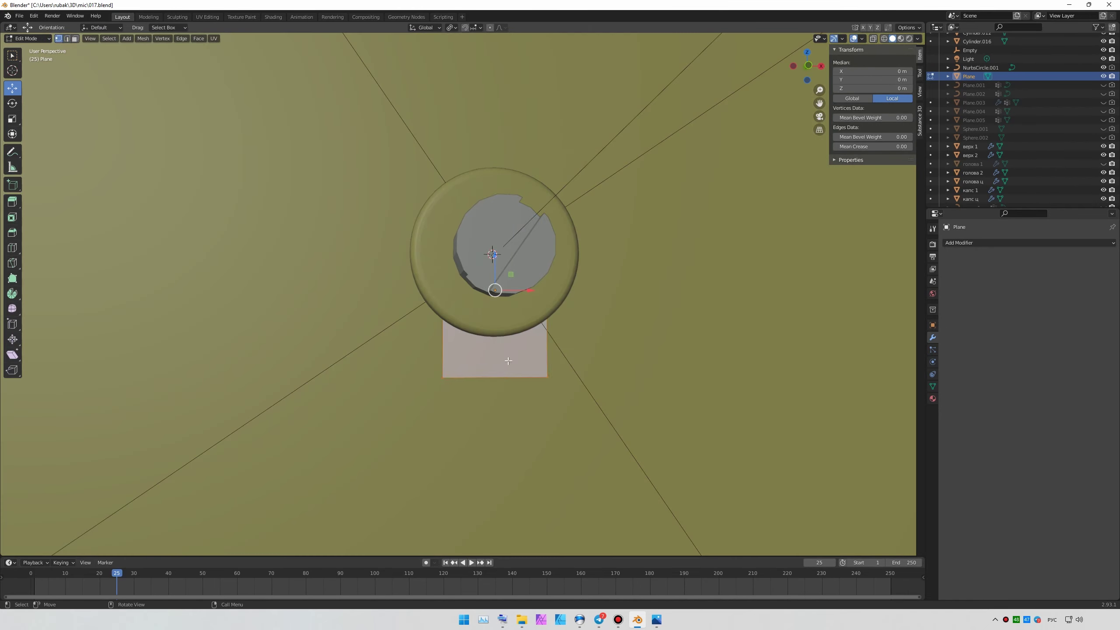
key("g")
key("z")
middle_click_drag(520, 287, 552, 295)
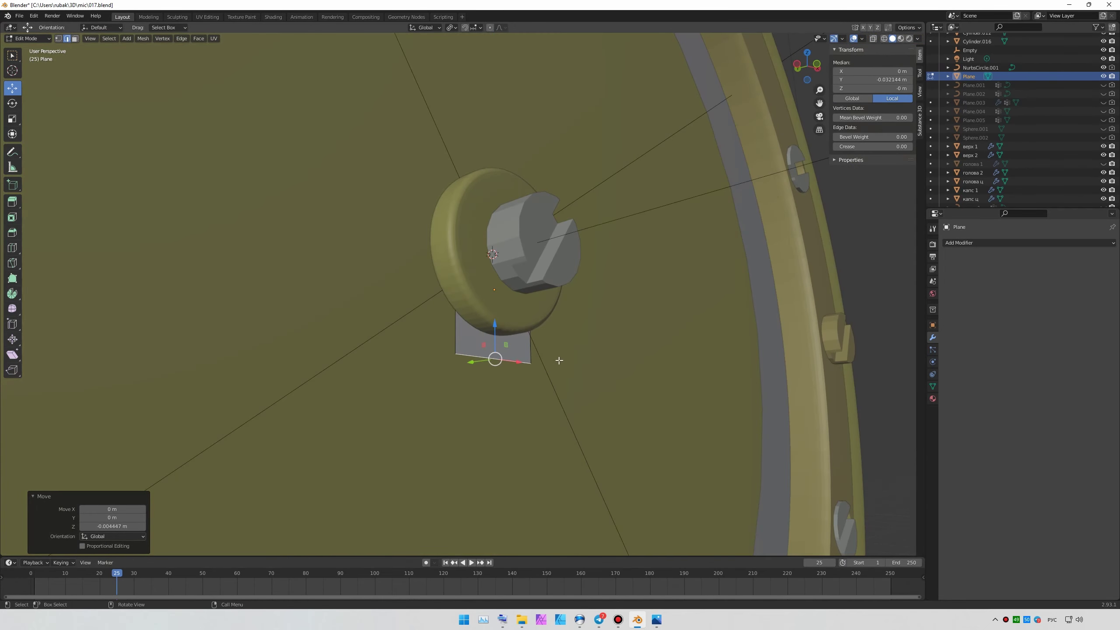
middle_click_drag(559, 360, 492, 324)
key("e")
right_click(493, 323)
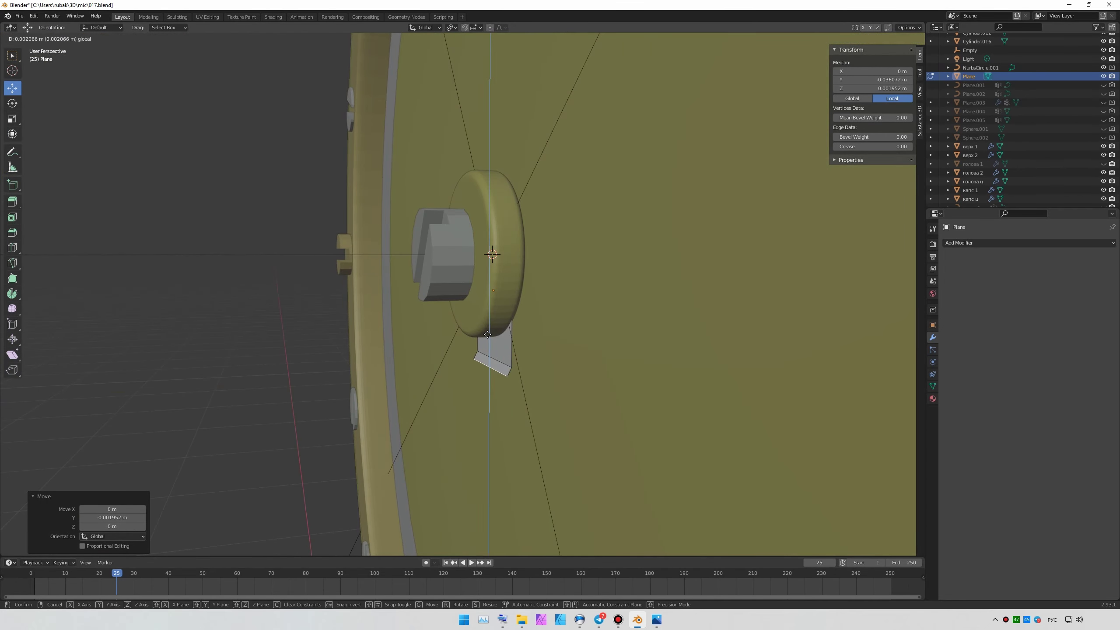
left_click(493, 338)
middle_click_drag(492, 338, 524, 323)
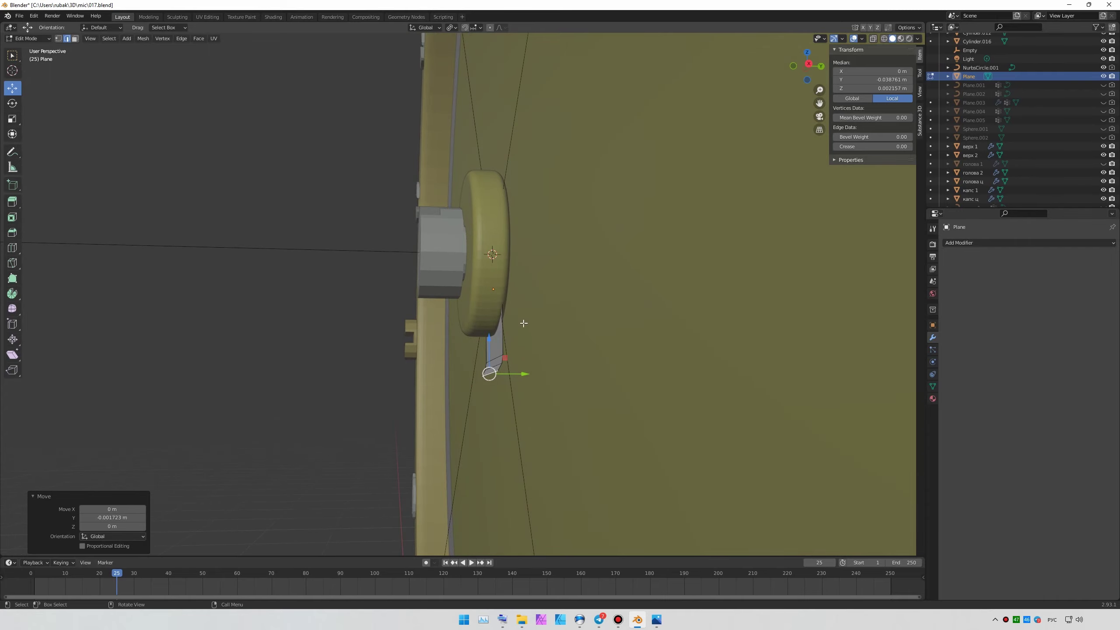
left_click(513, 382)
middle_click_drag(512, 382, 622, 339)
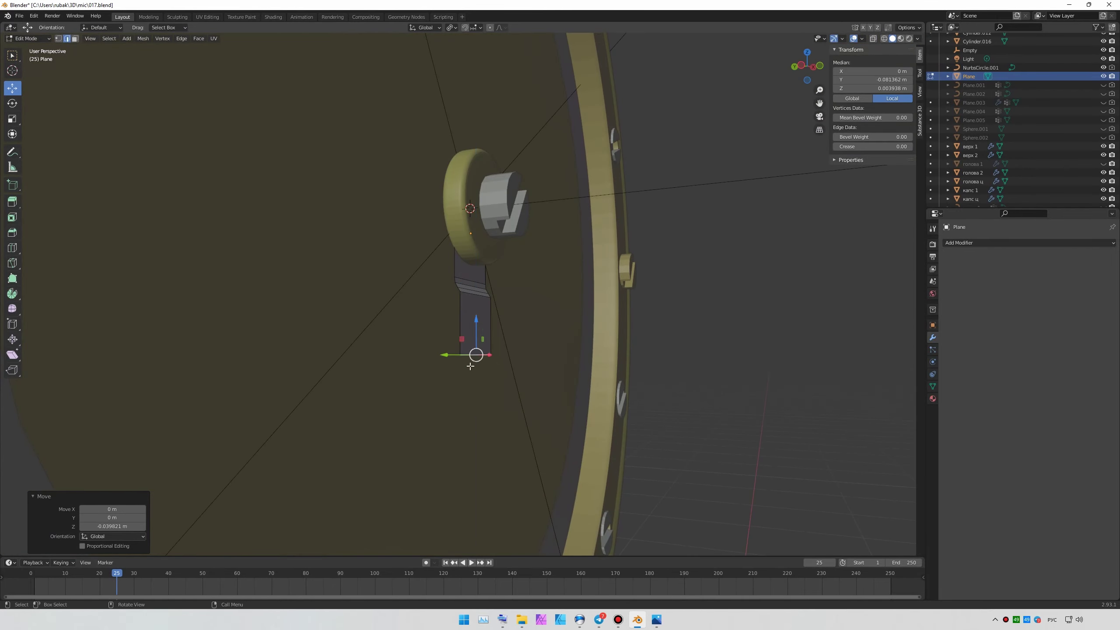
- Bend the tab's lower end outward, away from the capsule face
key("Tab")
mouse_move(470, 366)
middle_mouse_down()
mouse_move(541, 327)
mouse_move(471, 291)
mouse_move(486, 305)
middle_mouse_up()
key("Tab")
left_click_drag(500, 309, 503, 300)
mouse_move(503, 300)
middle_mouse_down()
mouse_move(551, 278)
mouse_move(565, 317)
middle_mouse_up()
key("Tab")
- Add a Solidify modifier to the tab and preview it in rendered shading
left_click(1028, 243)
left_click(984, 437)
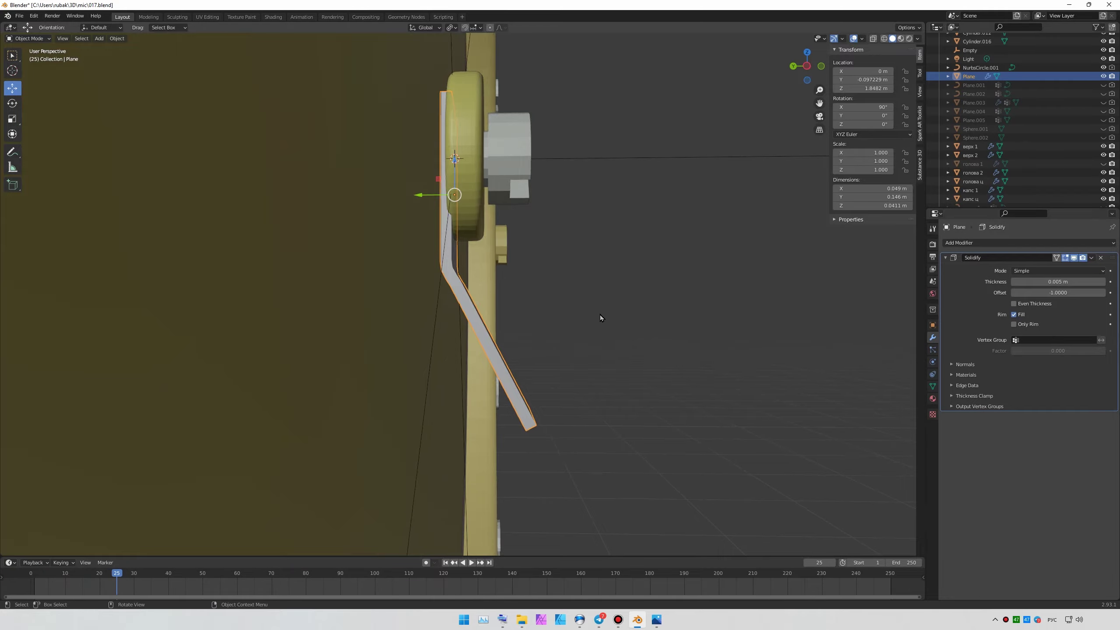
mouse_move(601, 317)
middle_mouse_down()
mouse_move(542, 358)
mouse_move(560, 343)
mouse_move(493, 342)
middle_mouse_up()
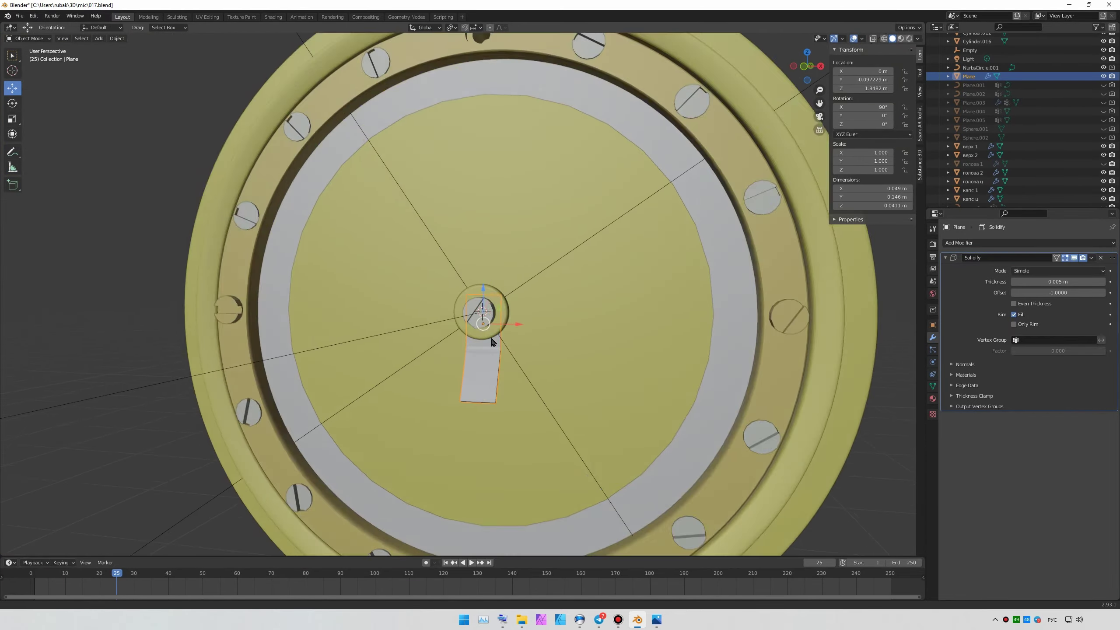
scroll(492, 342, "up", 3)
left_click(933, 398)
middle_click_drag(600, 308, 661, 264)
left_click(898, 38)
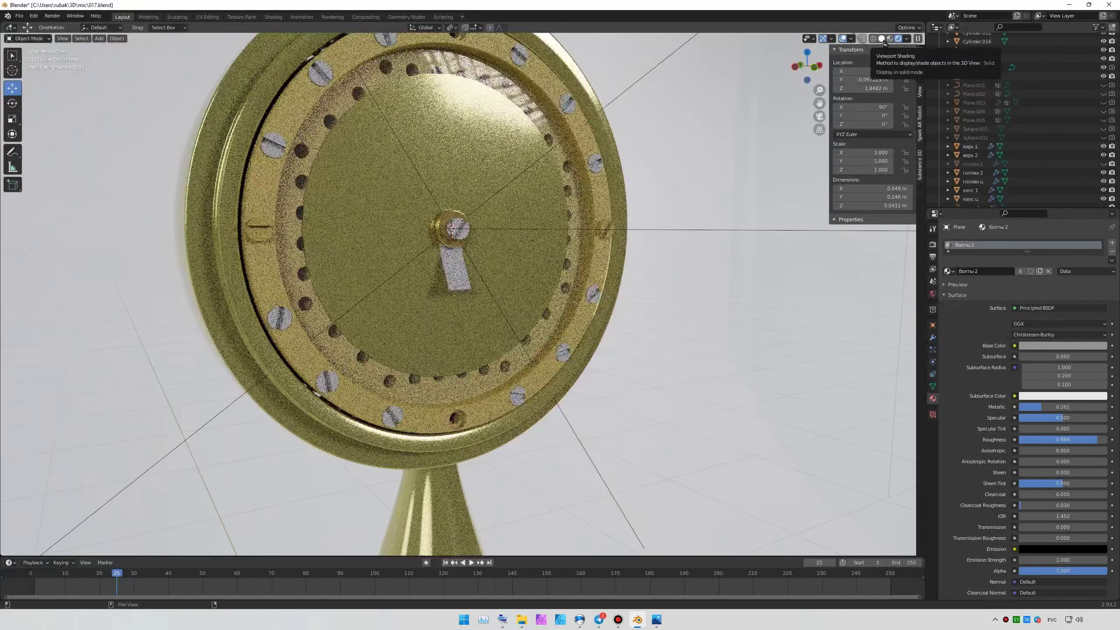
left_click(882, 38)
scroll(613, 325, "up", 5)
scroll(613, 325, "up", 2)
- Round the tab's corners with a bevel in Edit Mode
left_click(933, 337)
key("Tab")
scroll(666, 333, "up", 2)
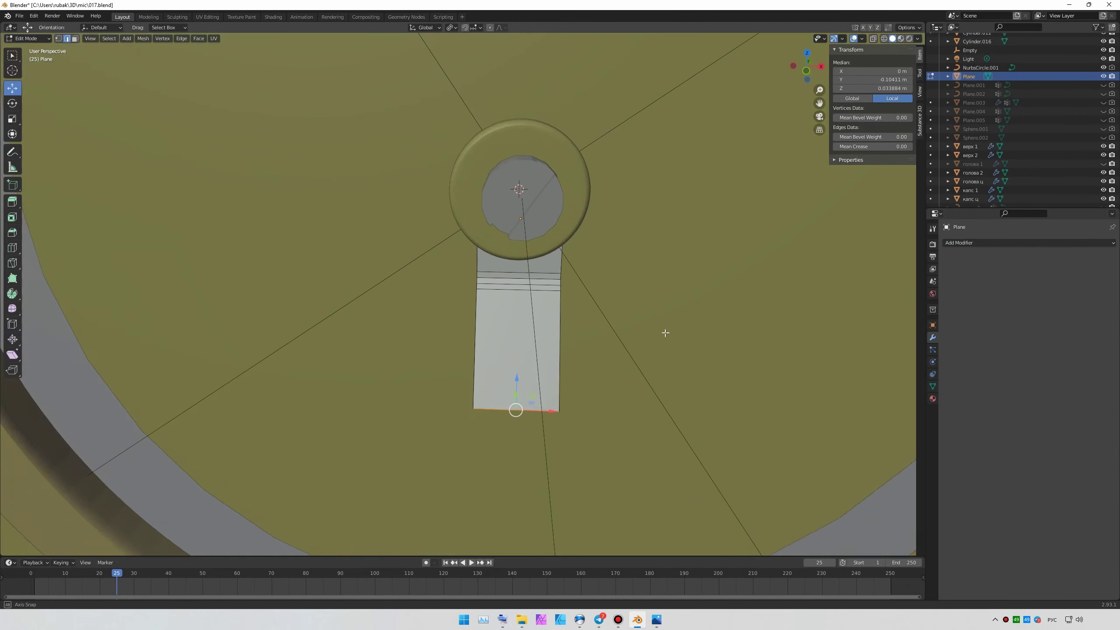
mouse_move(665, 333)
middle_mouse_down()
mouse_move(630, 326)
mouse_move(668, 326)
mouse_move(643, 309)
middle_mouse_up()
left_click(525, 471)
key("Tab")
- Add Subdivision (render level 4) and an extra edge loop to the tab
key("ctrl+1")
double_click(1103, 290)
scroll(655, 263, "down", 4)
scroll(523, 222, "up", 3)
key("Tab")
scroll(132, 110, "up", 2)
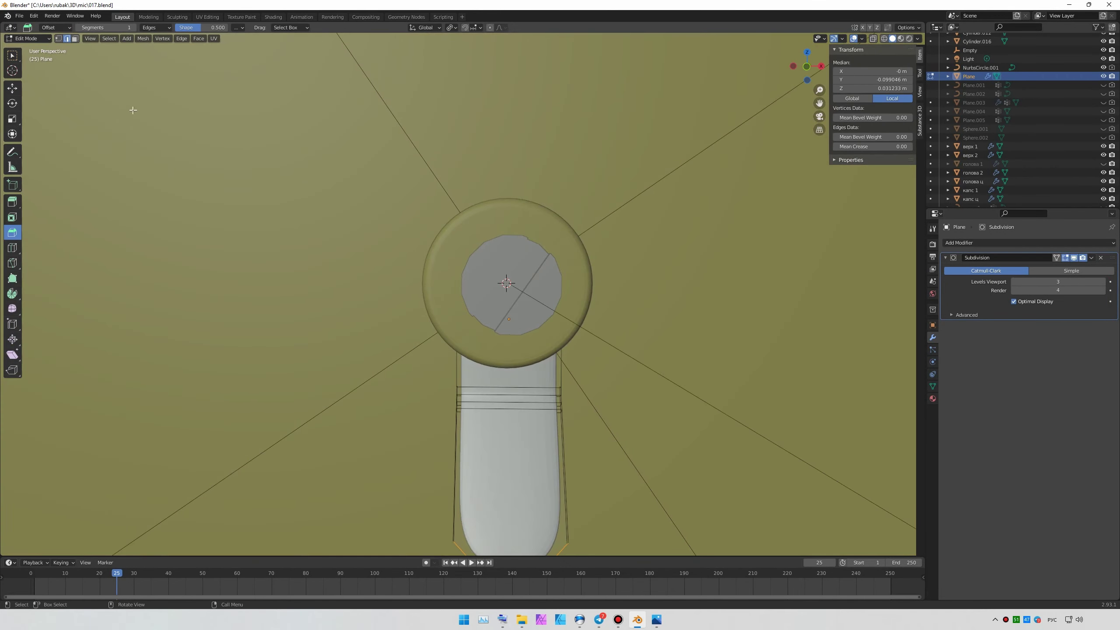
middle_click_drag(132, 110, 16, 250)
left_click(458, 268)
scroll(520, 306, "down", 3)
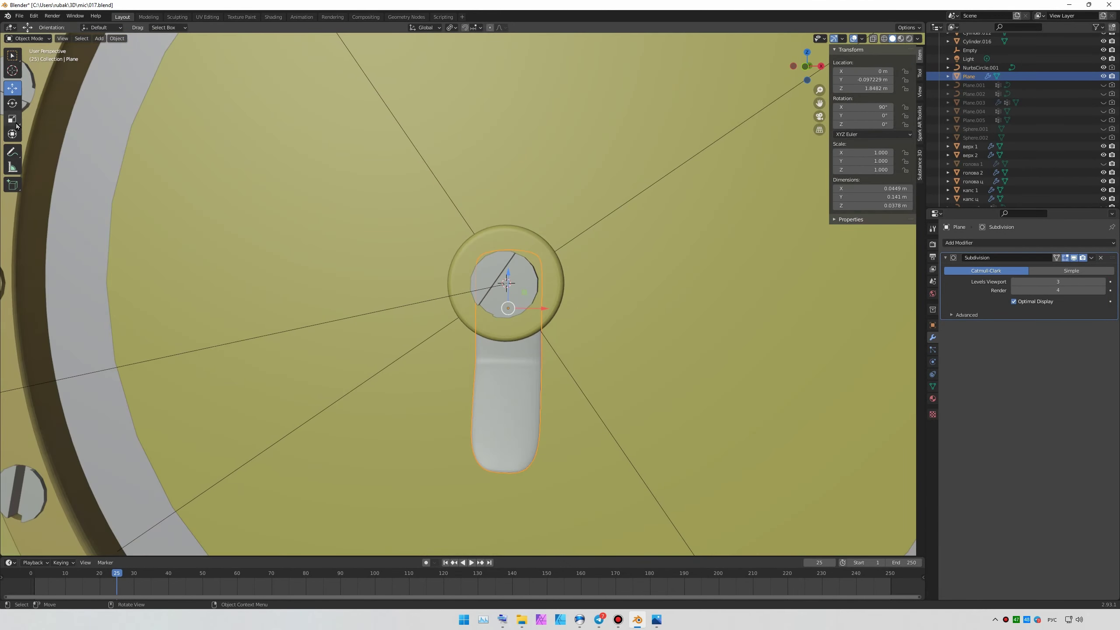
key("Tab")
scroll(513, 300, "down", 3)
mouse_move(556, 300)
middle_mouse_down()
mouse_move(681, 311)
mouse_move(806, 293)
mouse_move(508, 358)
middle_mouse_up()
left_click(508, 358)
- Adjust the tab's vertical position in the front view
key("Tab")
key("KP_1")
scroll(552, 308, "up", 5)
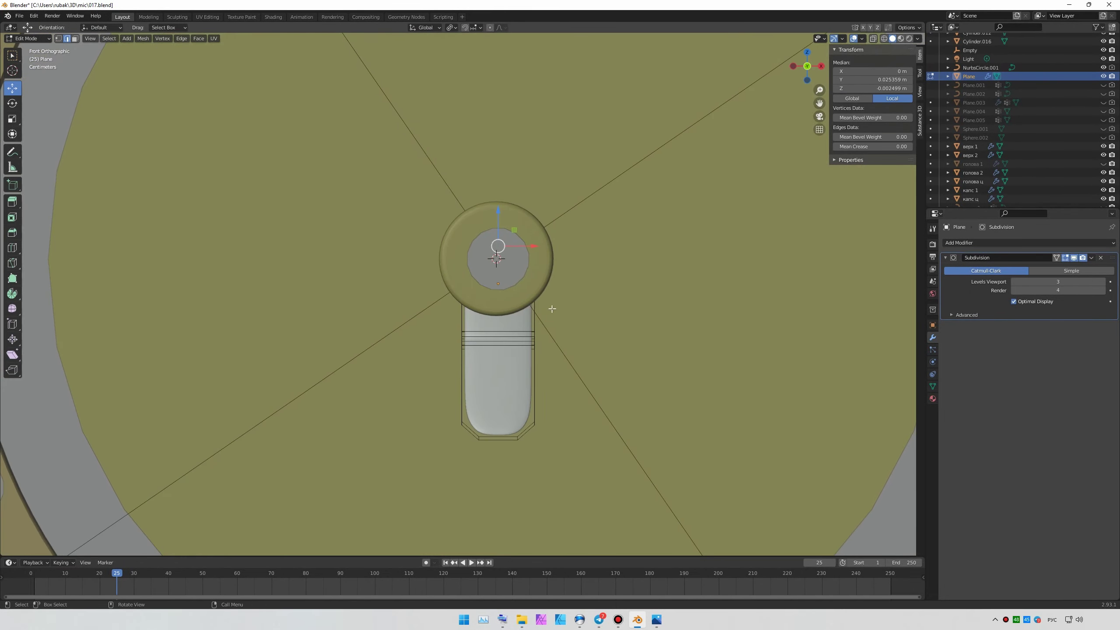
key("Escape")
key("Tab")
key("g")
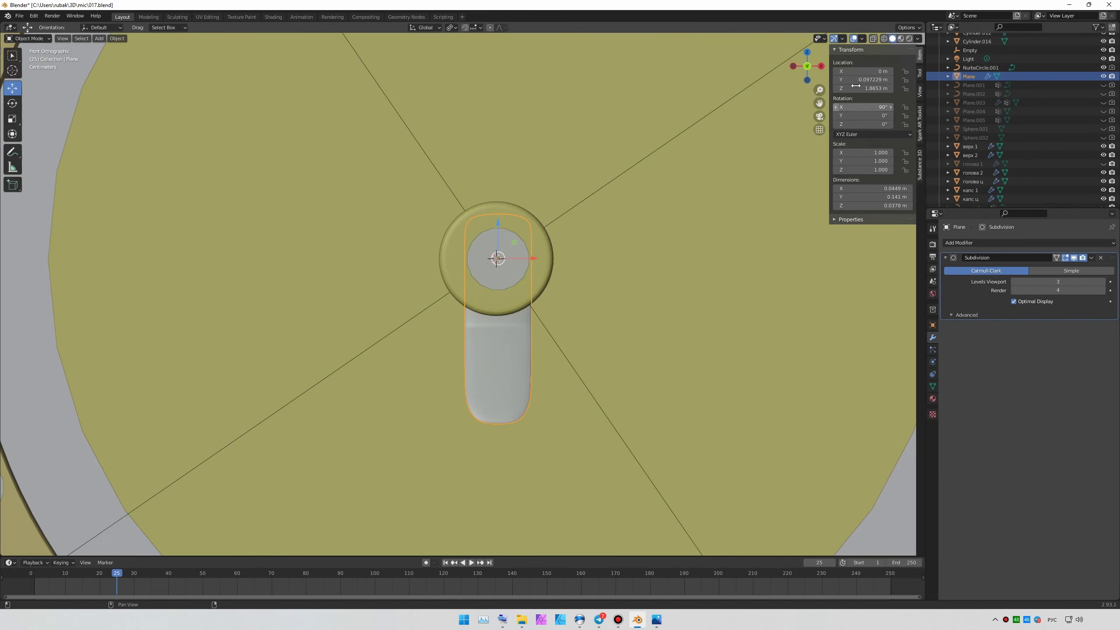
key("Tab")
key("Escape")
key("Tab")
middle_click_drag(497, 306, 572, 332)
- Compare the microphone against the reference photo from a frontal view
key("alt+Tab")
left_click(650, 4)
middle_click_drag(507, 247, 538, 253)
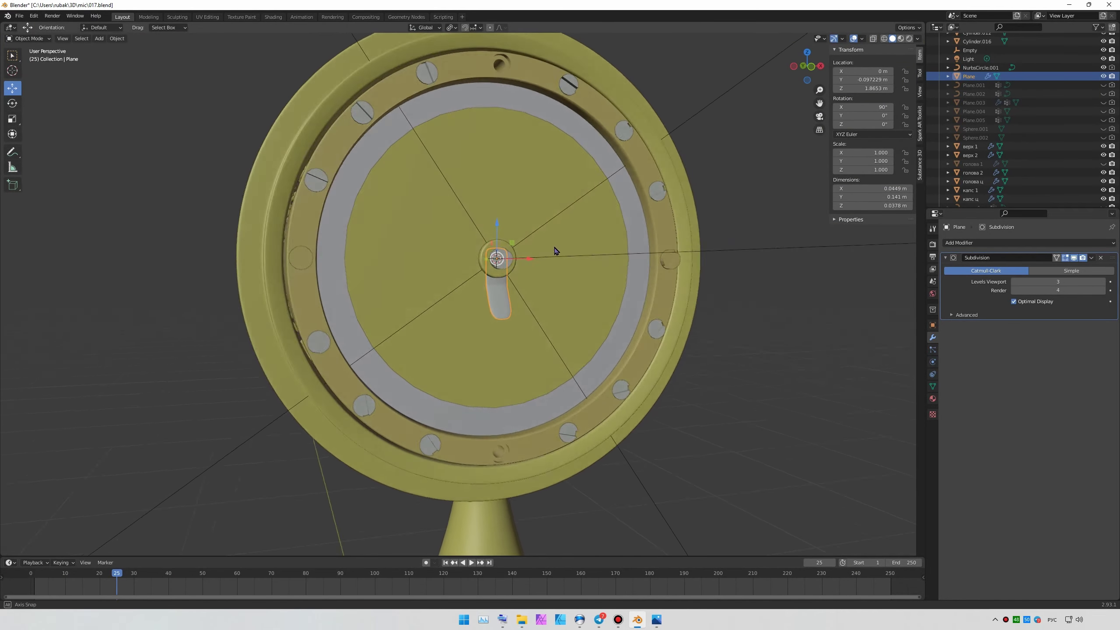
scroll(706, 225, "up", 3)
scroll(706, 225, "up", 2)
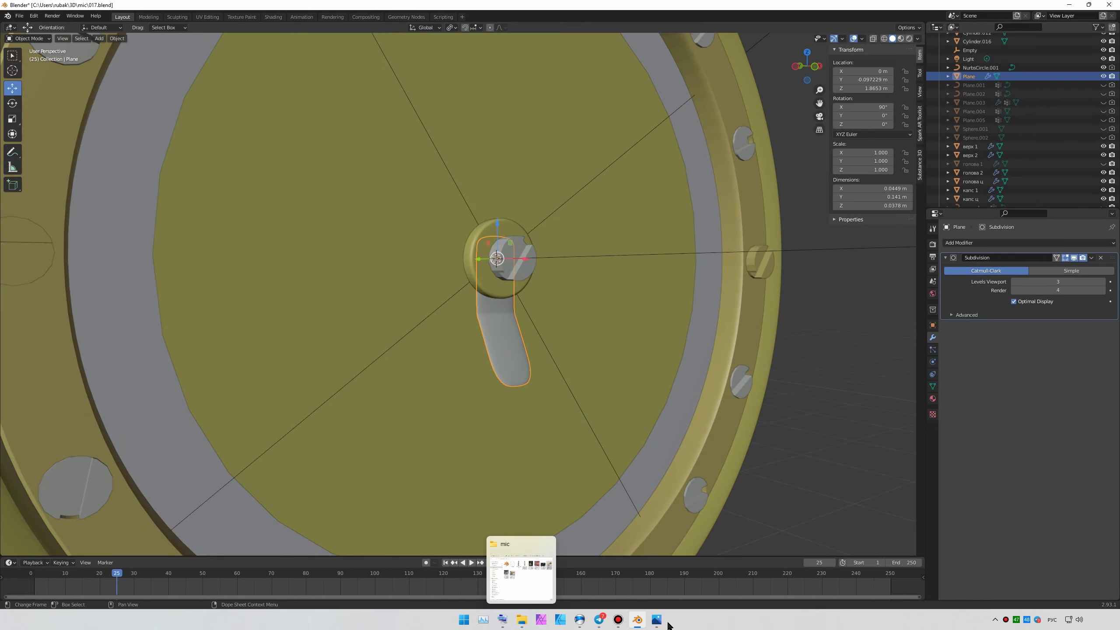
left_click(656, 620)
left_click(661, 4)
middle_click_drag(613, 280, 653, 282)
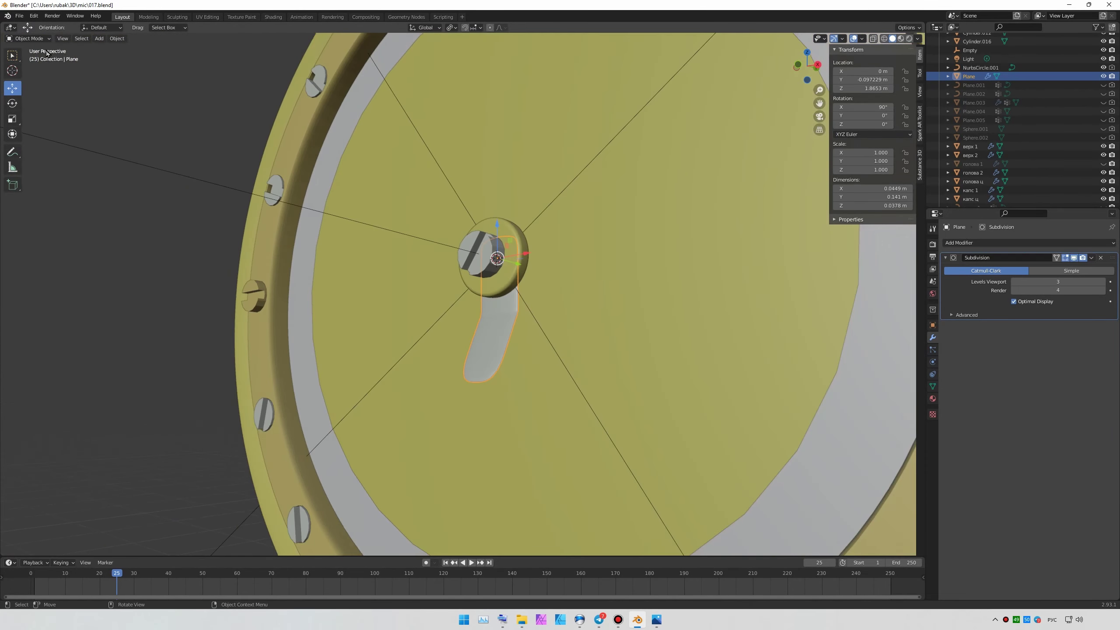
left_click(99, 39)
left_click(200, 67)
- Add a UV sphere, scale it down and move it onto the centre lug
left_click(99, 38)
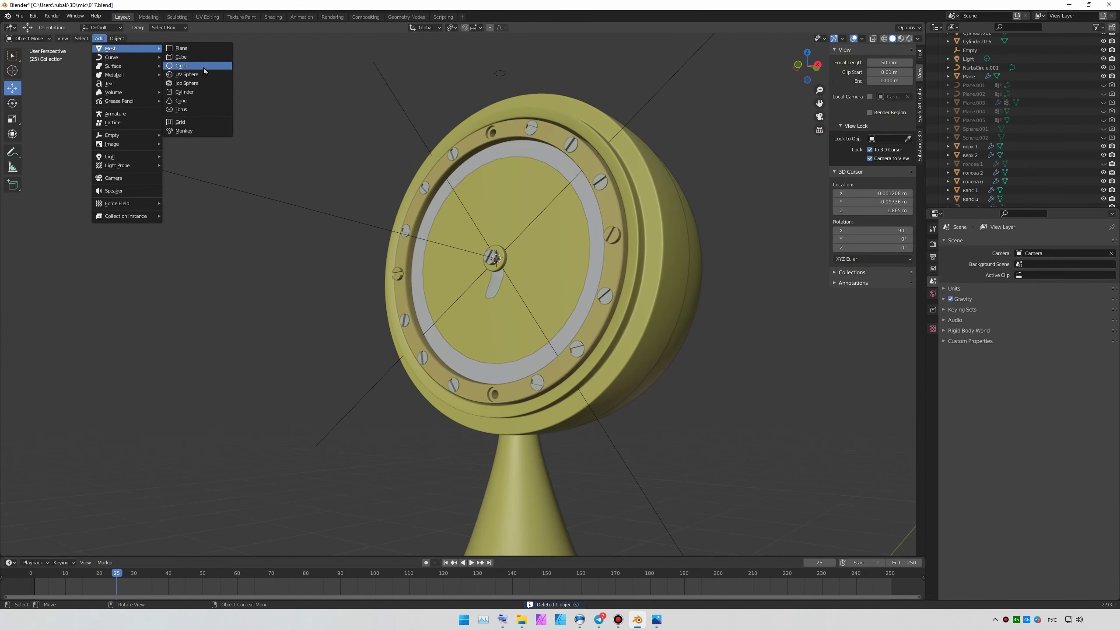
left_click(187, 74)
scroll(573, 220, "down", 5)
key("s")
left_click(587, 205)
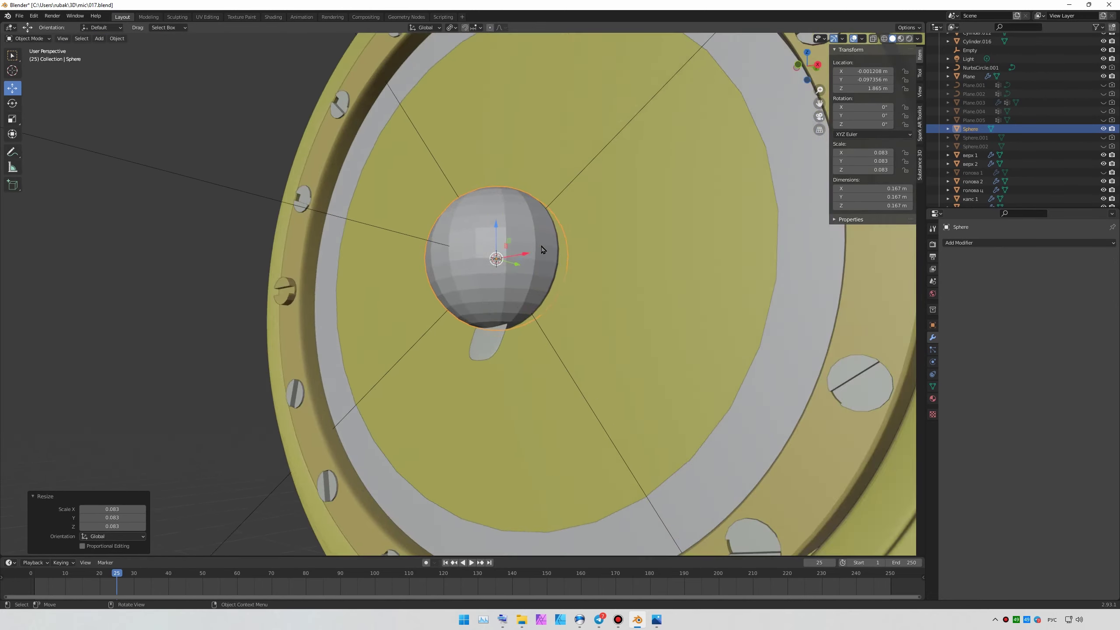
key("g")
key("KP_3")
left_click(502, 323)
- In X-ray Edit Mode, delete the right half of the sphere to leave a half-sphere
key("Tab")
key("alt+z")
scroll(465, 397, "up", 3)
key("alt+a")
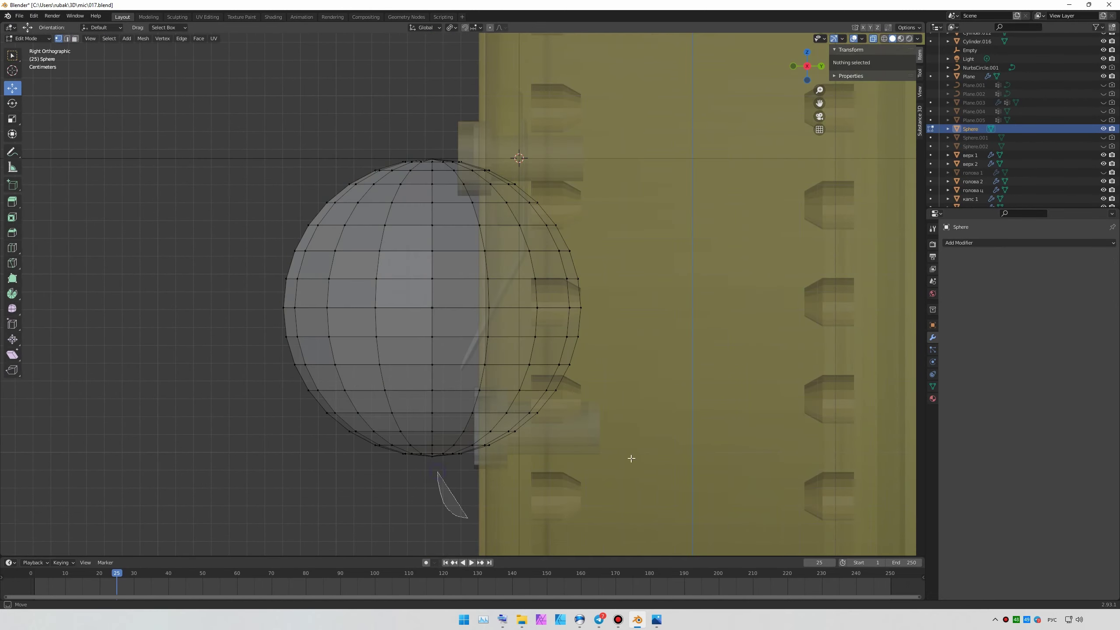
left_click_drag(439, 146, 551, 473)
key("x")
left_click(494, 277)
key("Tab")
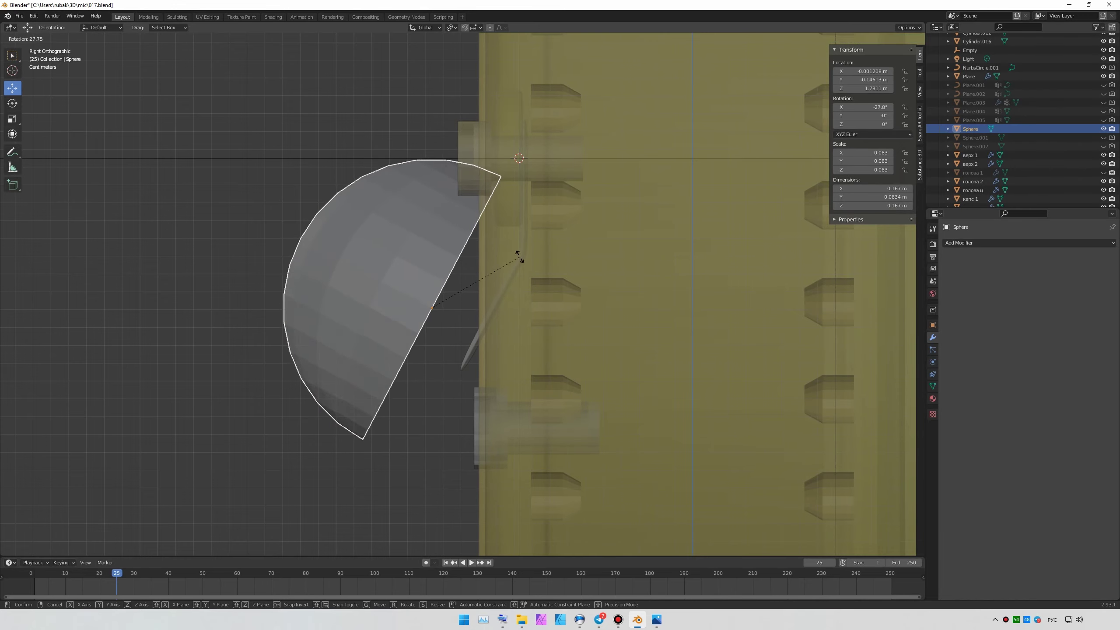
- Tilt and flatten the half-sphere into a low oval dome
left_click(519, 255)
key("s")
left_click(425, 237)
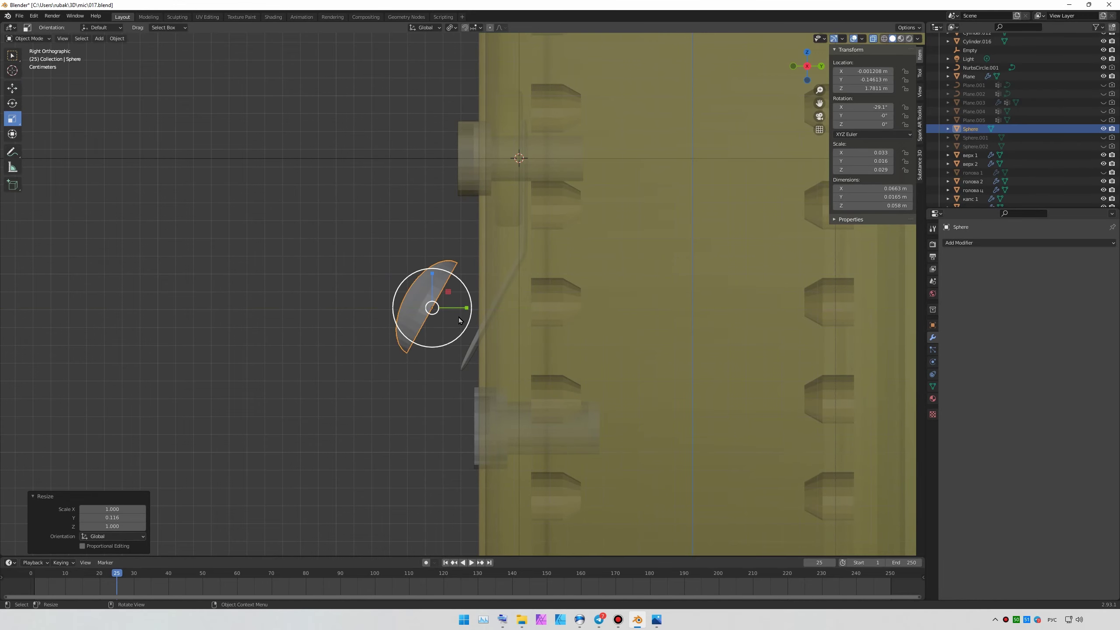
key("KP_1")
key("g")
key("y")
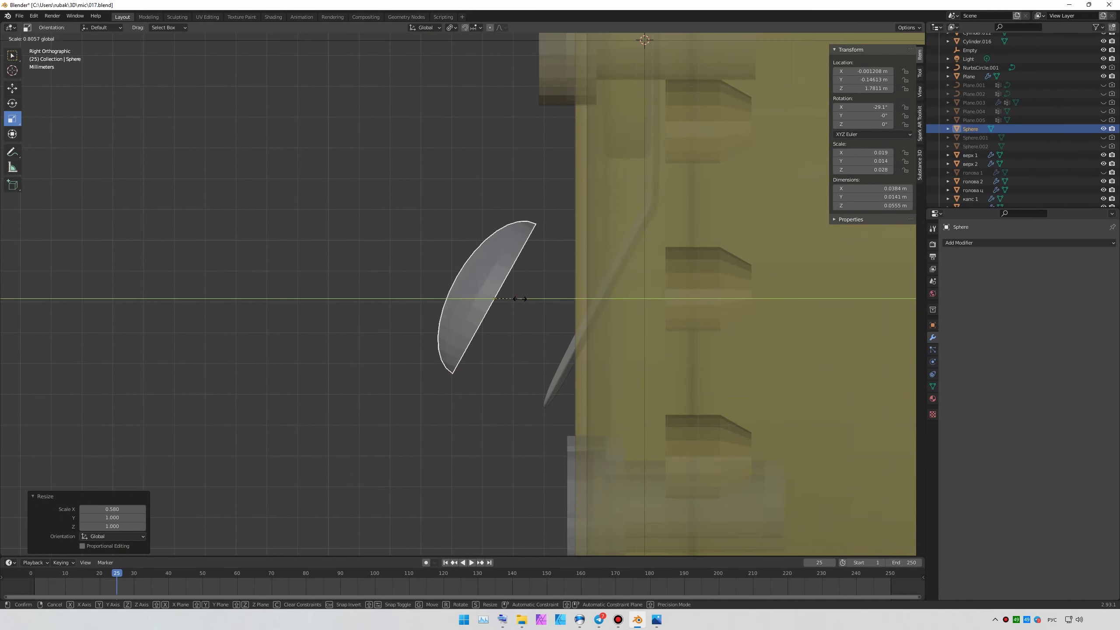
left_click(710, 283)
middle_click_drag(710, 282, 573, 335)
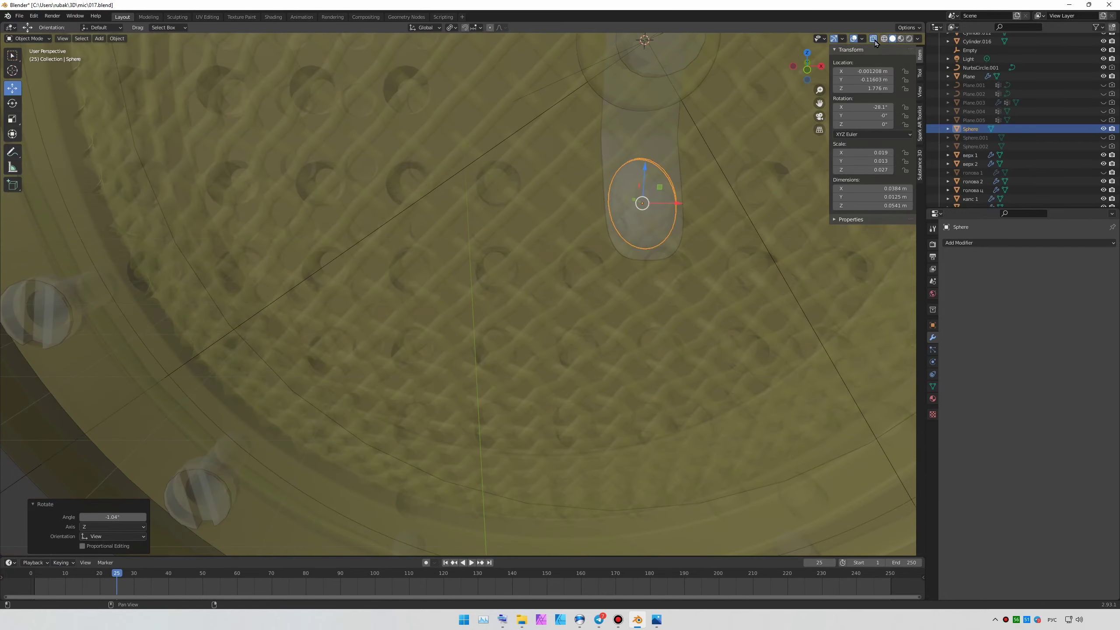
scroll(571, 336, "down", 3)
scroll(681, 244, "up", 2)
scroll(546, 307, "down", 2)
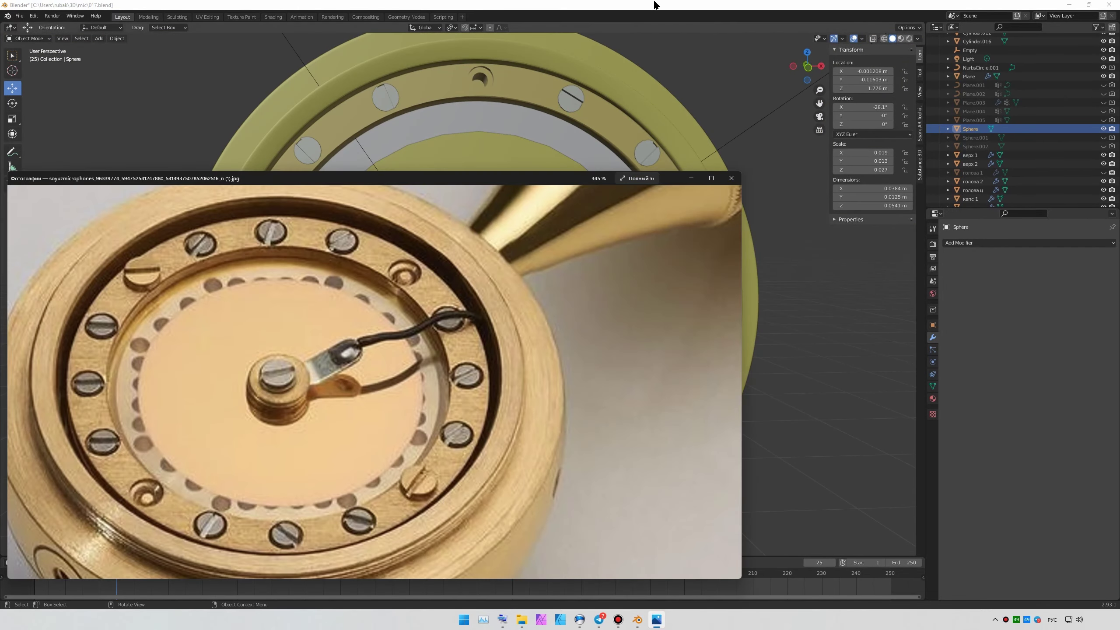
- Position the dome on the end of the hanging tab and shrink it slightly
key("KP_1")
scroll(546, 375, "up", 3)
scroll(547, 327, "up", 2)
key("g")
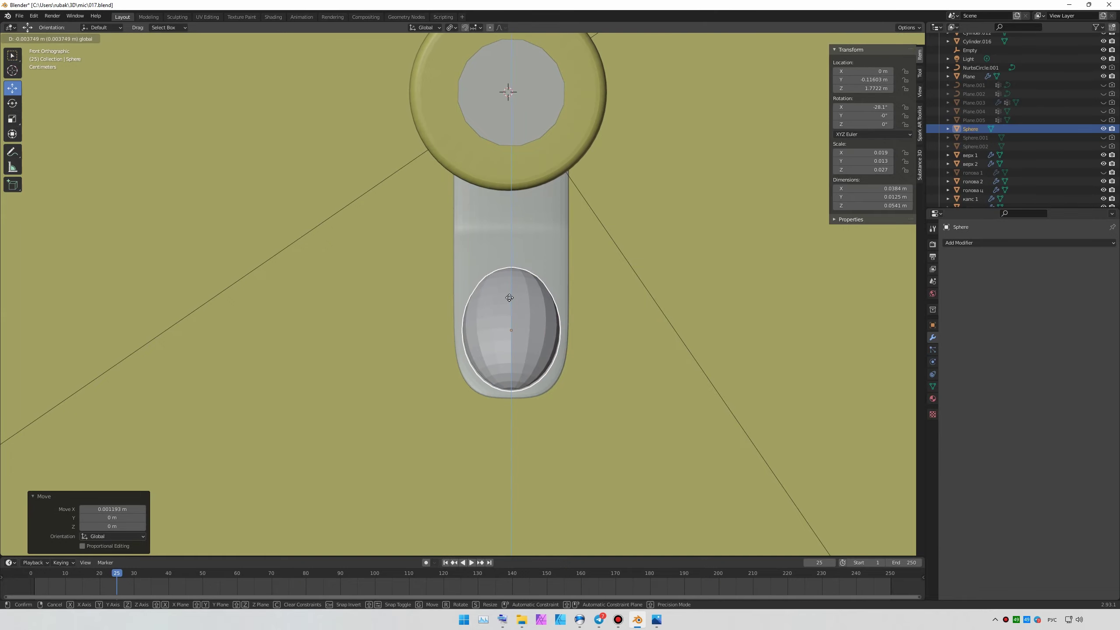
left_click(509, 298)
middle_click_drag(509, 298, 465, 300)
scroll(465, 301, "down", 3)
scroll(546, 304, "up", 3)
key("s")
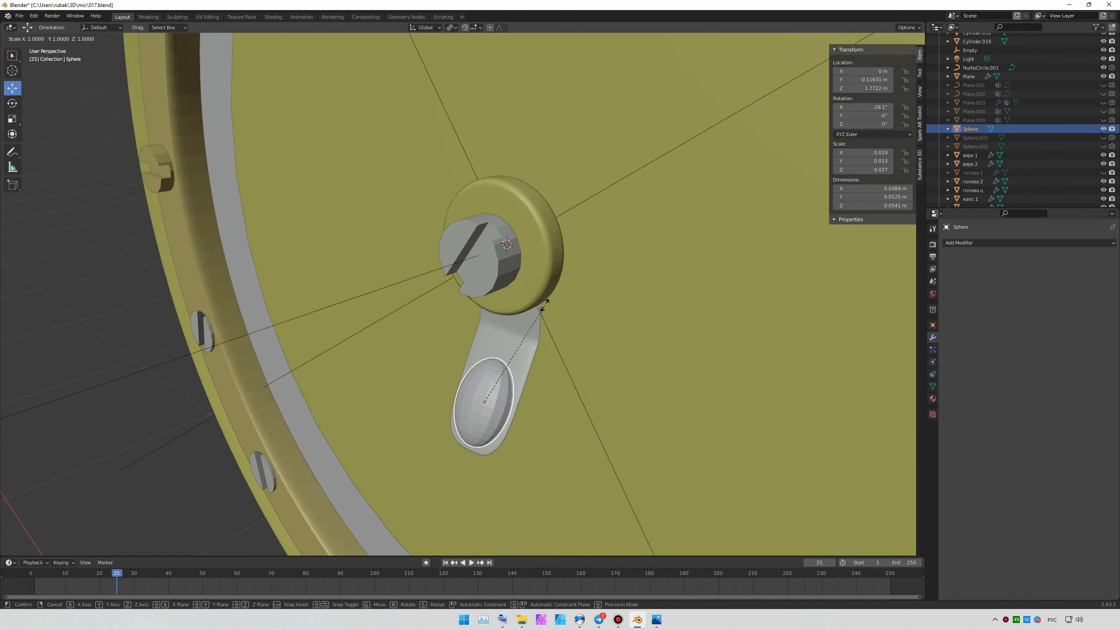
left_click(503, 401)
scroll(525, 300, "down", 5)
middle_click_drag(524, 301, 735, 354)
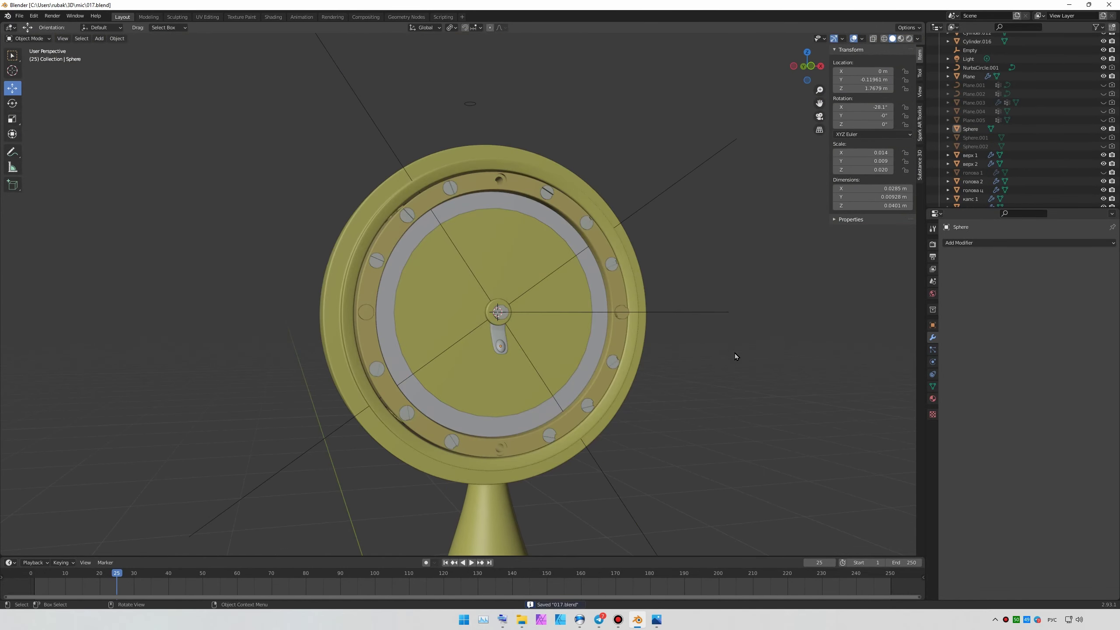
- Save 017.blend and add a Bezier curve
key("ctrl+s")
left_click(99, 39)
left_click(182, 56)
- Move the new Bezier curve along Y and shrink it to about 0.6 length
middle_click_drag(529, 309, 621, 453)
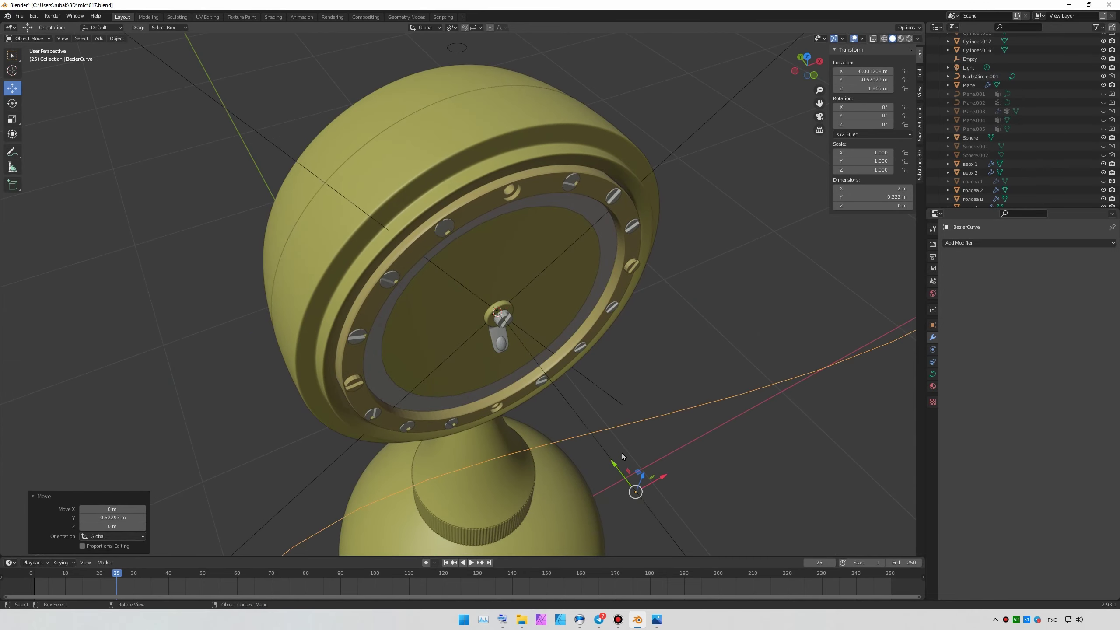
key("g")
key("y")
left_click(659, 237)
key("KP_1")
left_click_drag(498, 281, 498, 332)
middle_click_drag(498, 332, 608, 299)
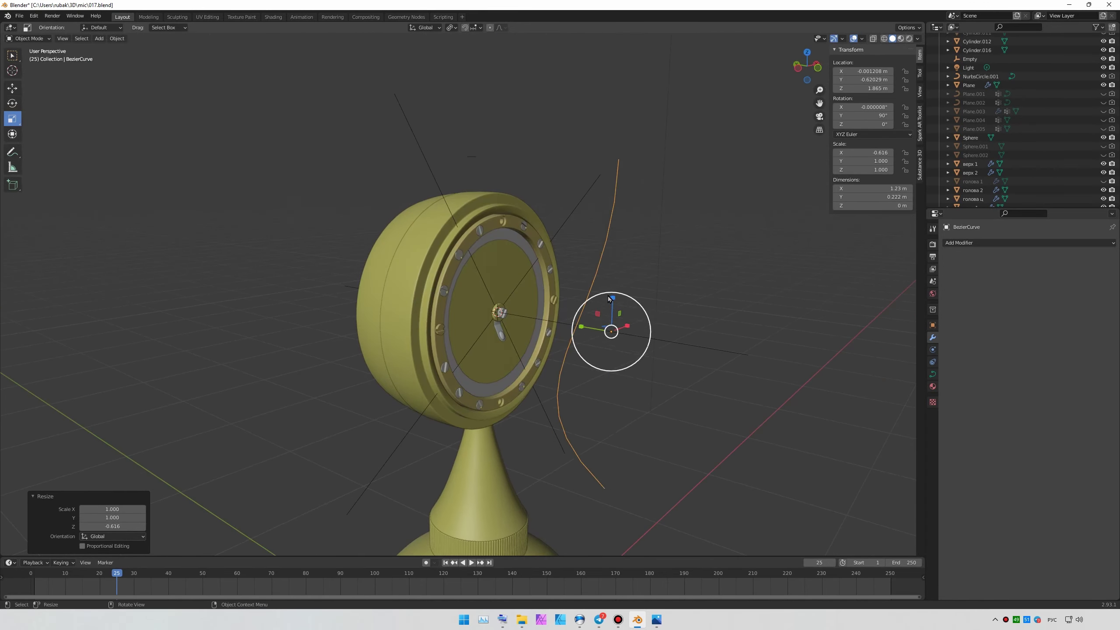
key("KP_3")
- Adjust one curve control point, then move the whole curve down along Z
key("Tab")
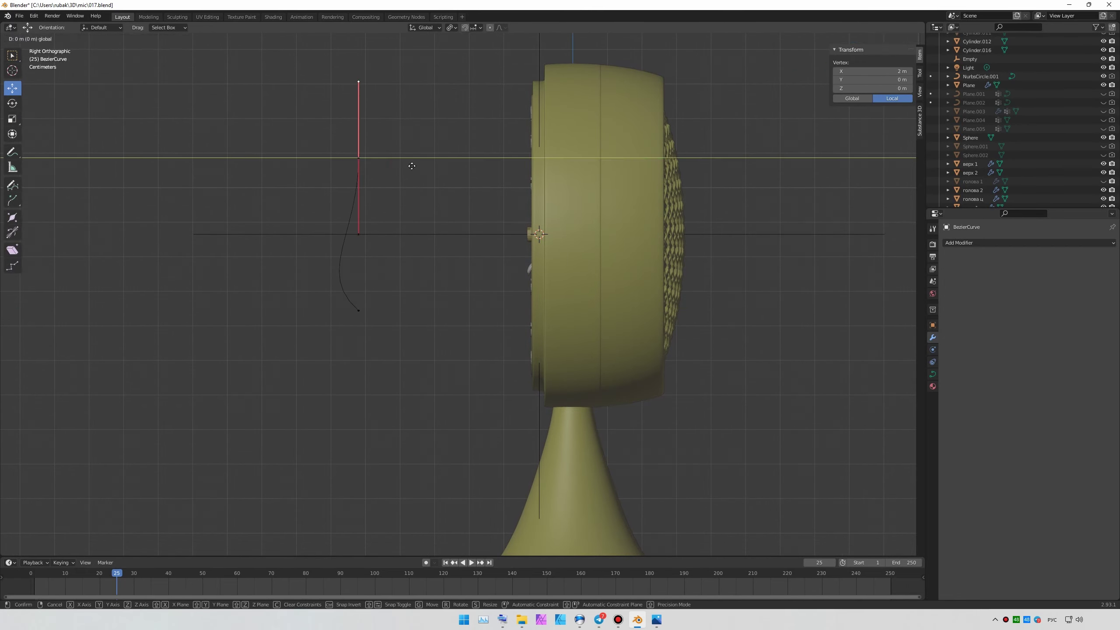
left_click(369, 91)
key("Tab")
key("g")
key("z")
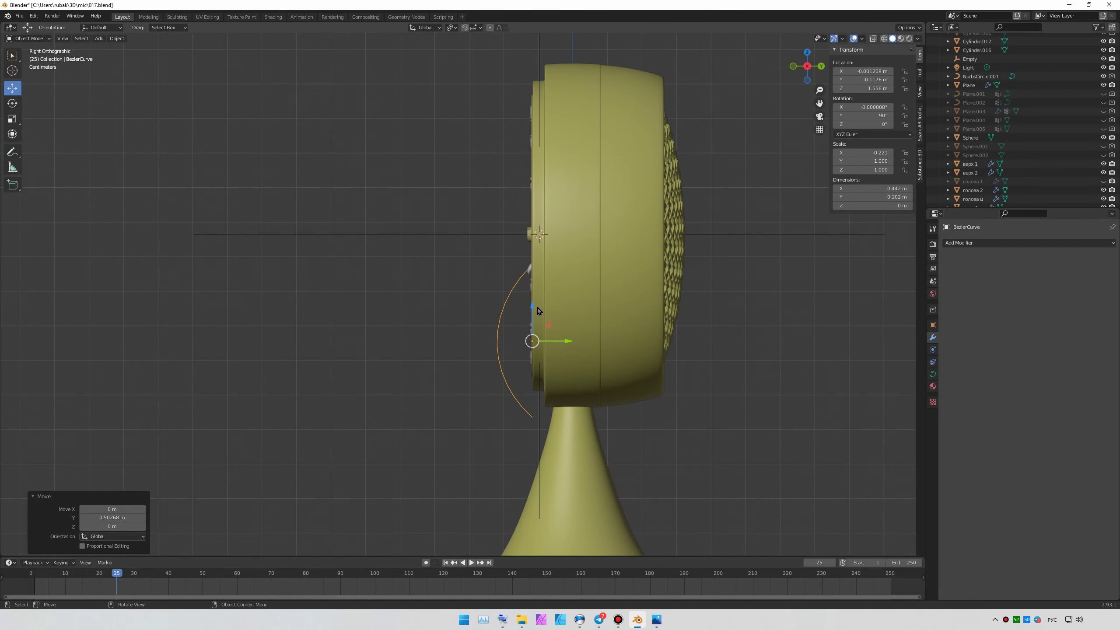
middle_click_drag(538, 311, 549, 287)
- Reposition a curve control point in the side view, undoing a trial end-point move
key("Tab")
key("g")
key("KP_3")
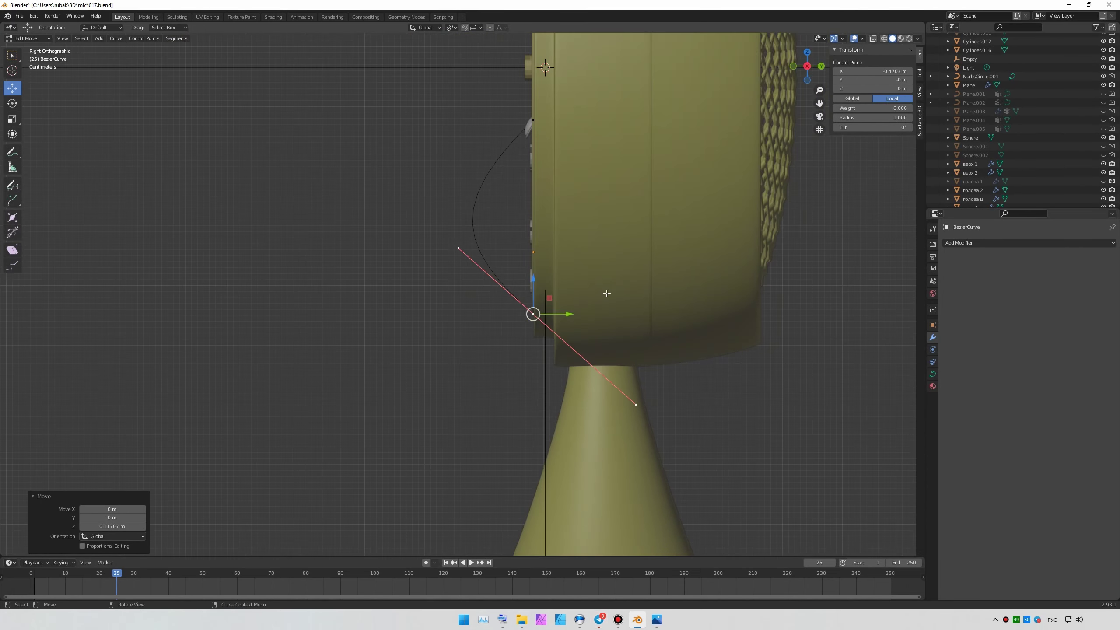
scroll(508, 309, "up", 3)
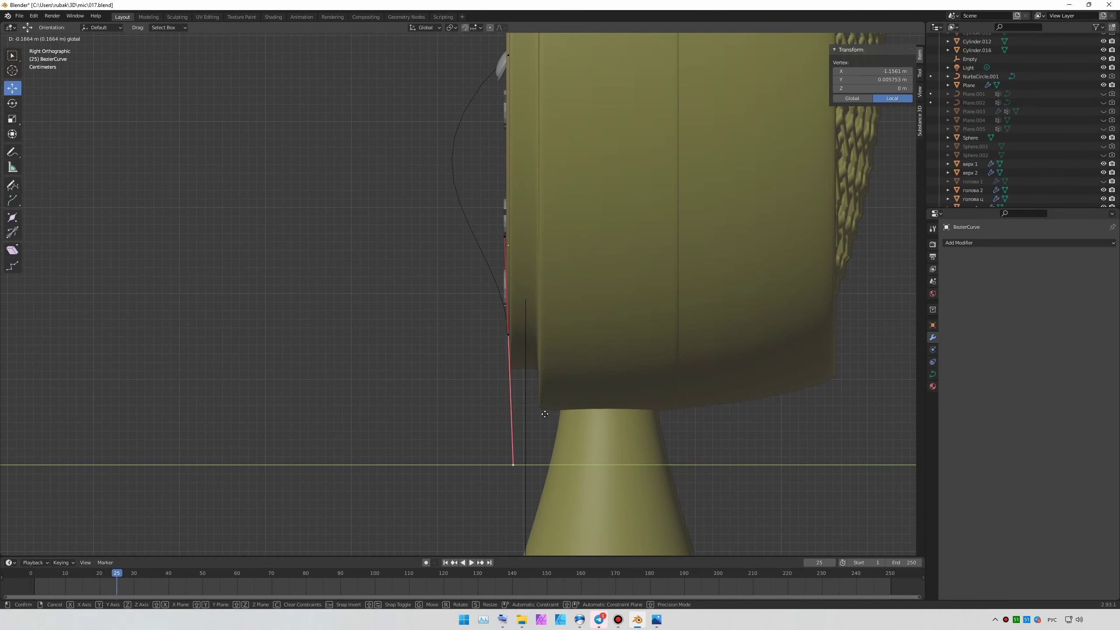
key("g")
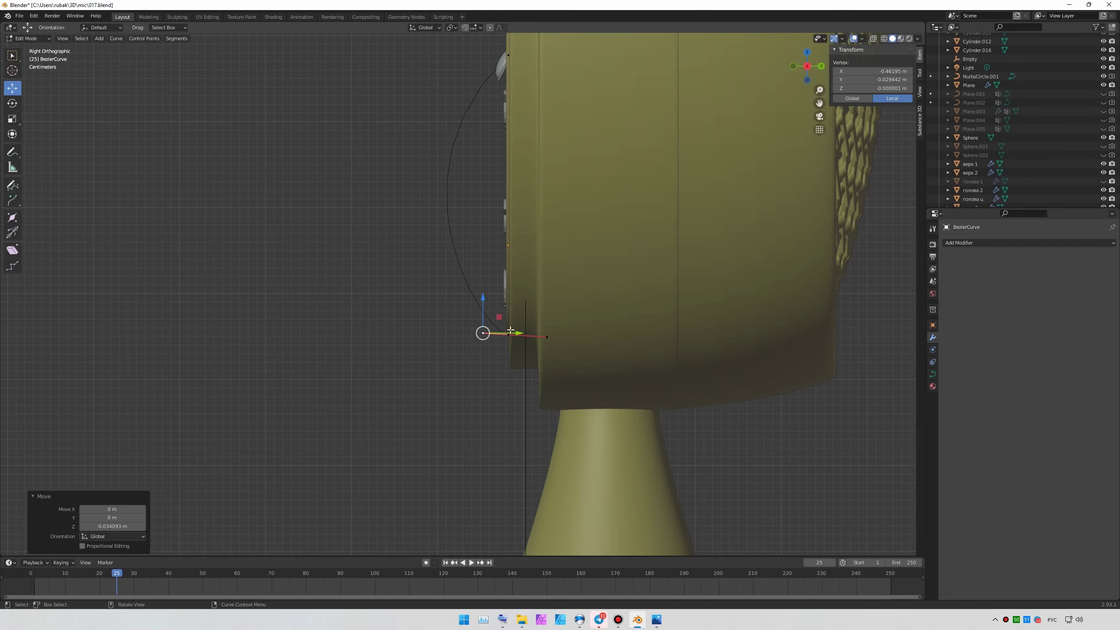
key("ctrl+z")
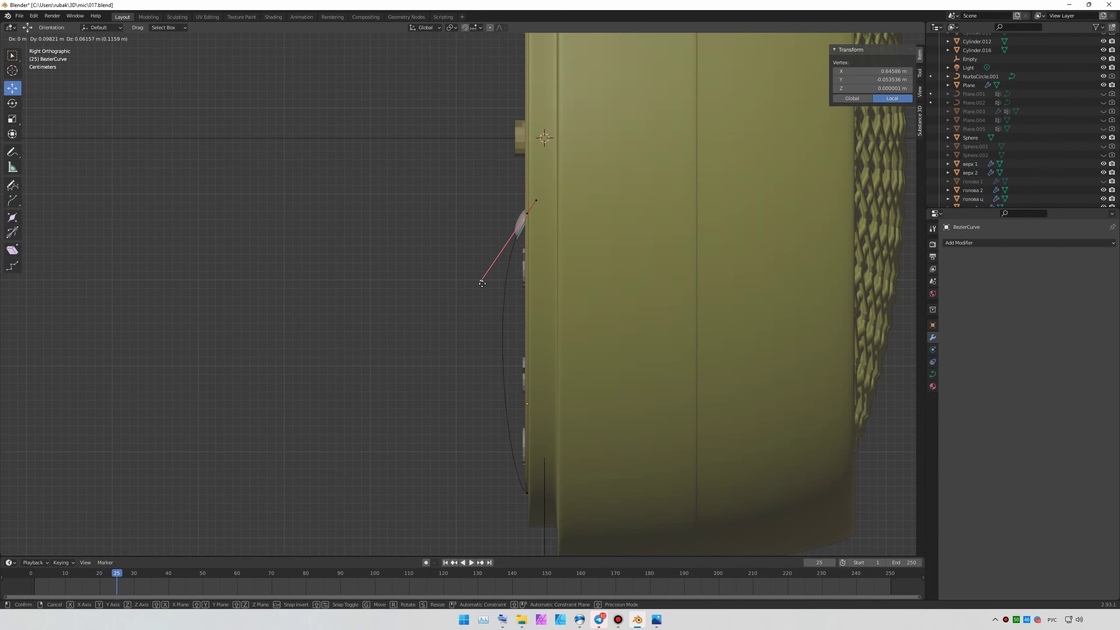
left_click(483, 283)
key("Tab")
middle_click_drag(482, 283, 538, 339)
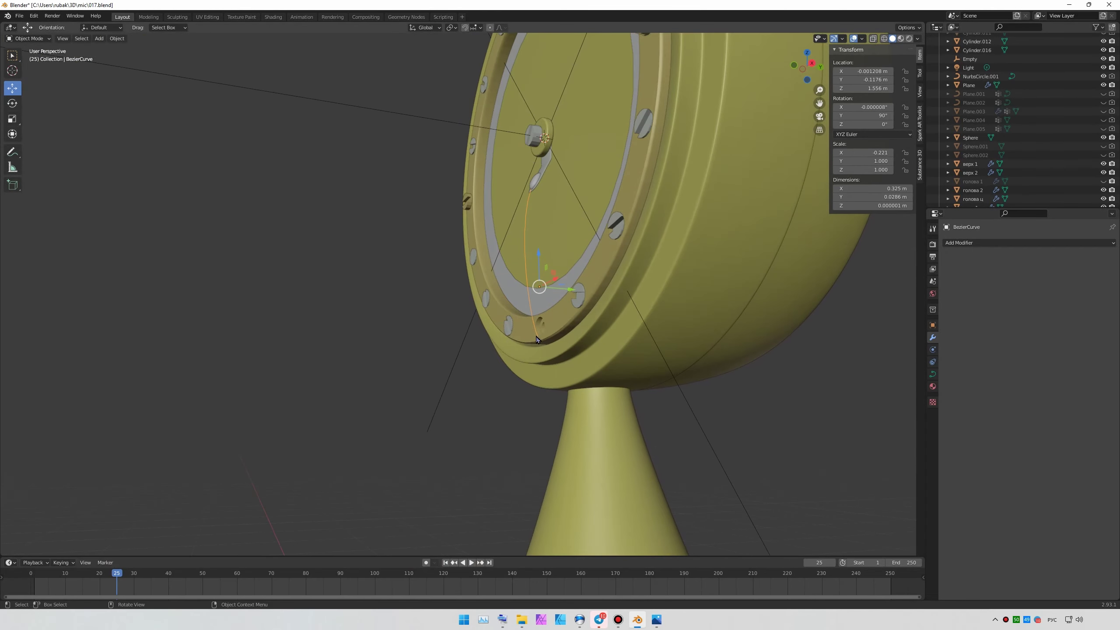
- In Right Ortho view, move the lower handle and control point along Y
key("Tab")
key("KP_3")
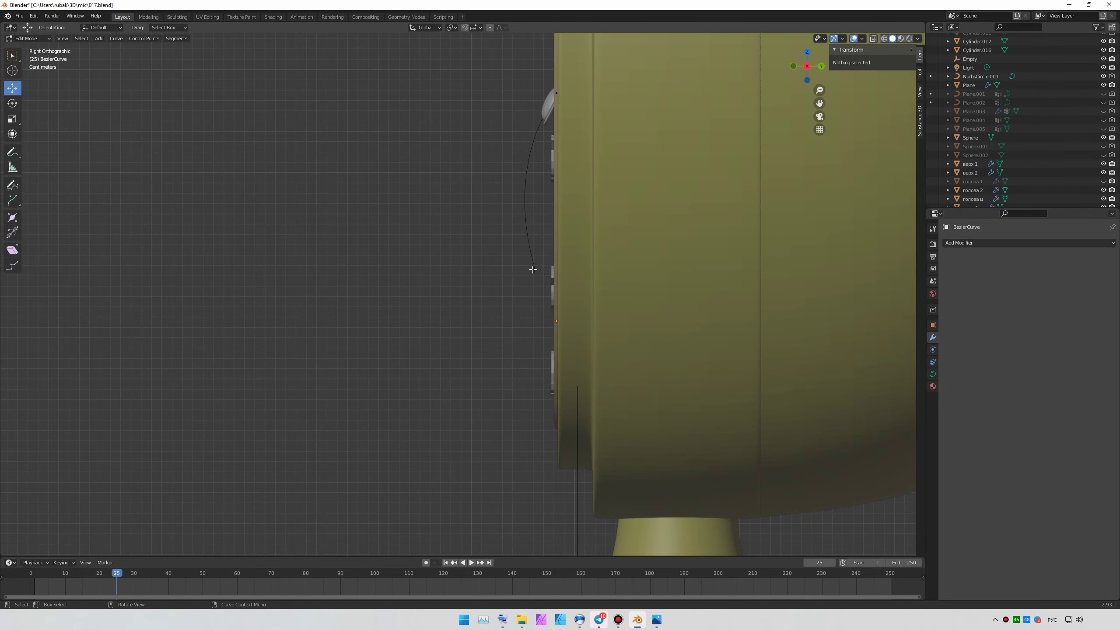
middle_click_drag(533, 270, 538, 320)
key("KP_3")
left_click(550, 425)
key("g")
key("y")
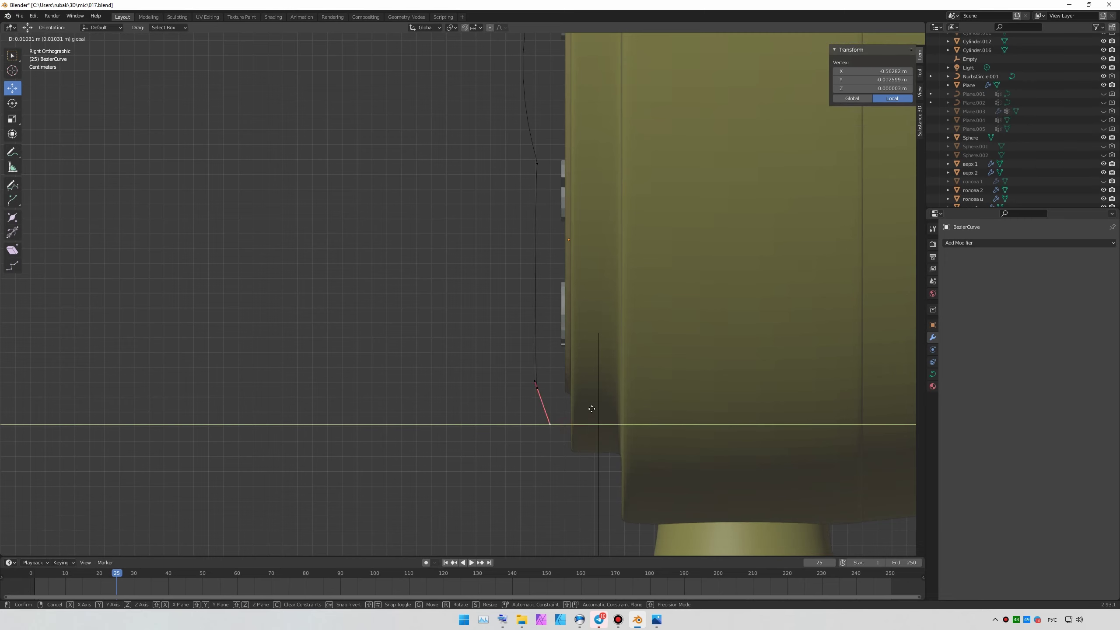
left_click(538, 388)
key("g")
key("y")
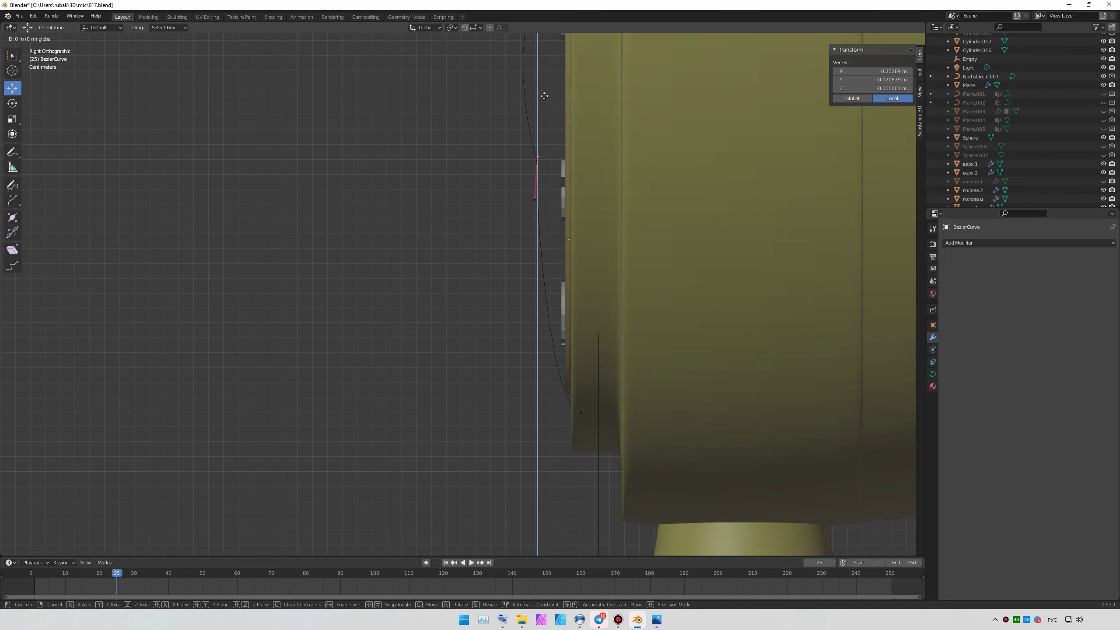
middle_click_drag(545, 177, 582, 353, "shift")
left_click(582, 353)
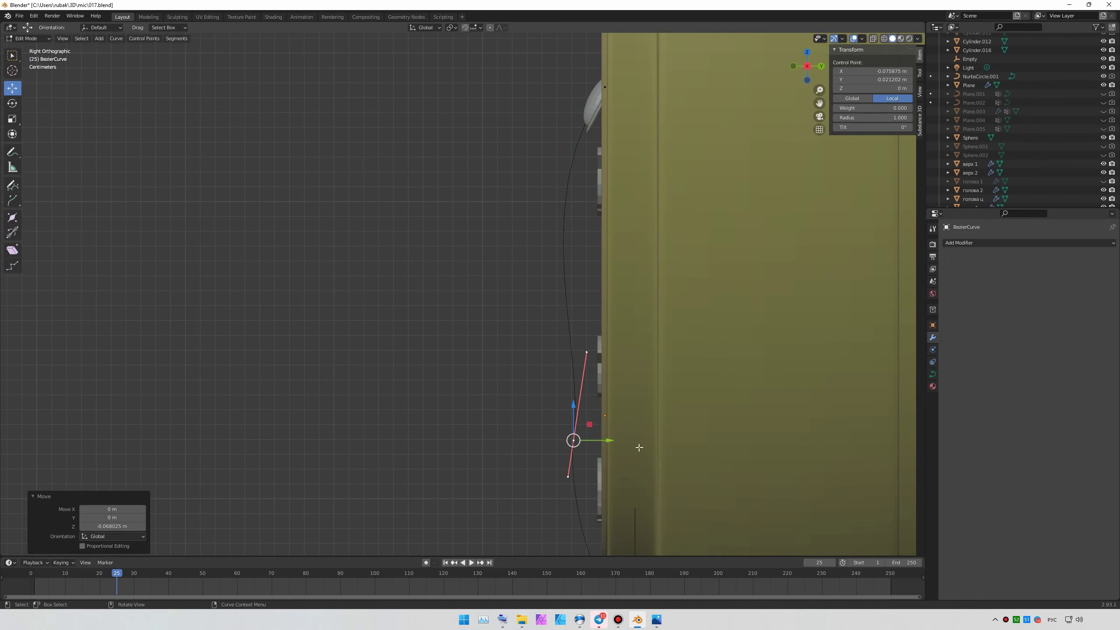
- Drop the lower end point along Z onto the capsule's lower rim
middle_click_drag(639, 448, 573, 419)
key("g")
key("y")
key("z")
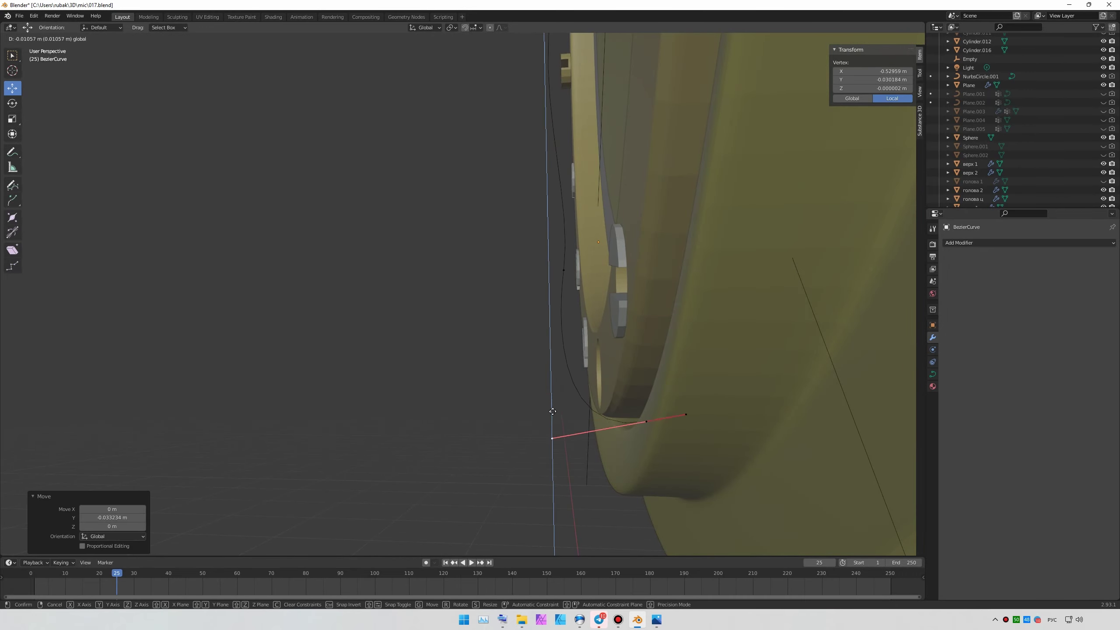
left_click(552, 411)
key("Tab")
scroll(571, 259, "down", 5)
middle_click_drag(570, 259, 612, 253)
- Add a small Bezier circle and set it as the wire curve's Bevel Object
left_click(99, 38)
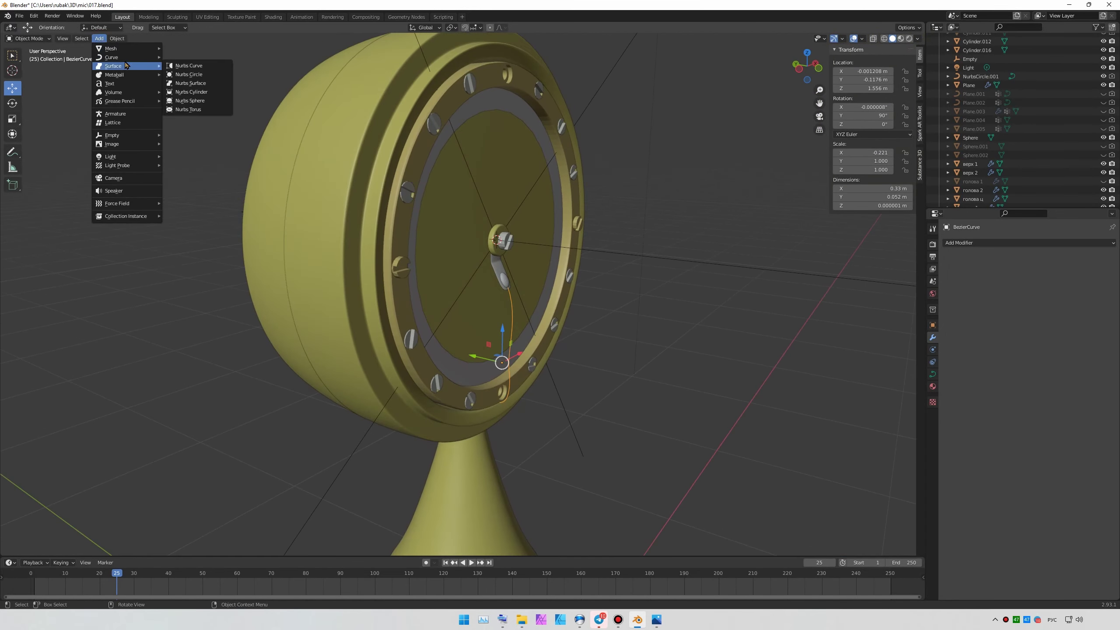
left_click(204, 66)
middle_click_drag(618, 400, 485, 133)
key("s")
left_click(582, 318)
left_click(535, 259)
left_click(536, 433)
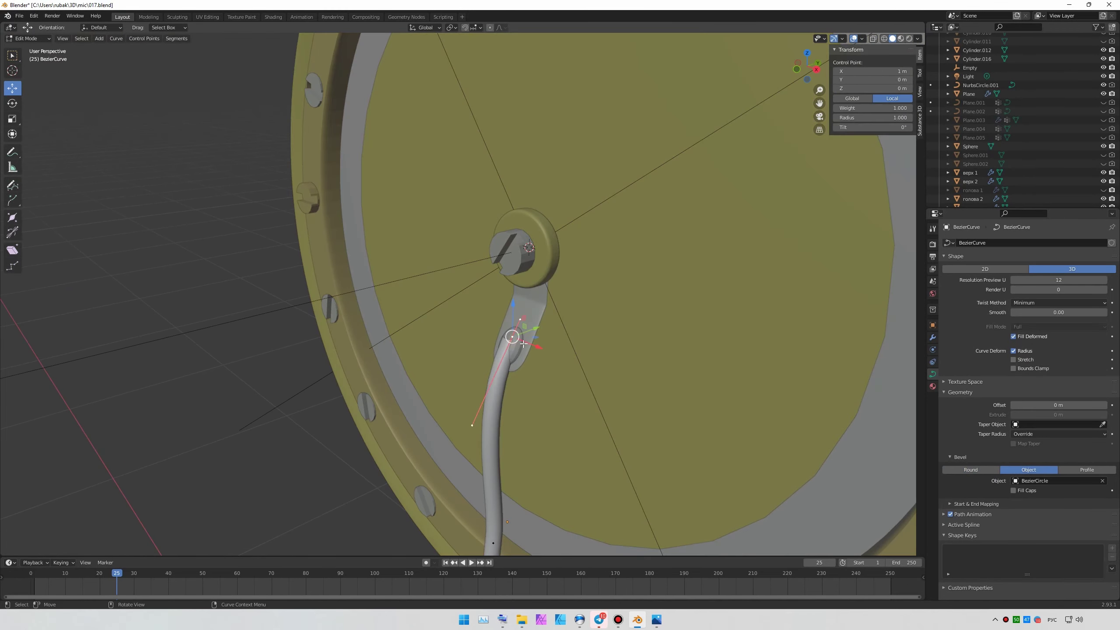
- Move and rotate the wire's end point onto the lug pad
left_click_drag(523, 344, 503, 331)
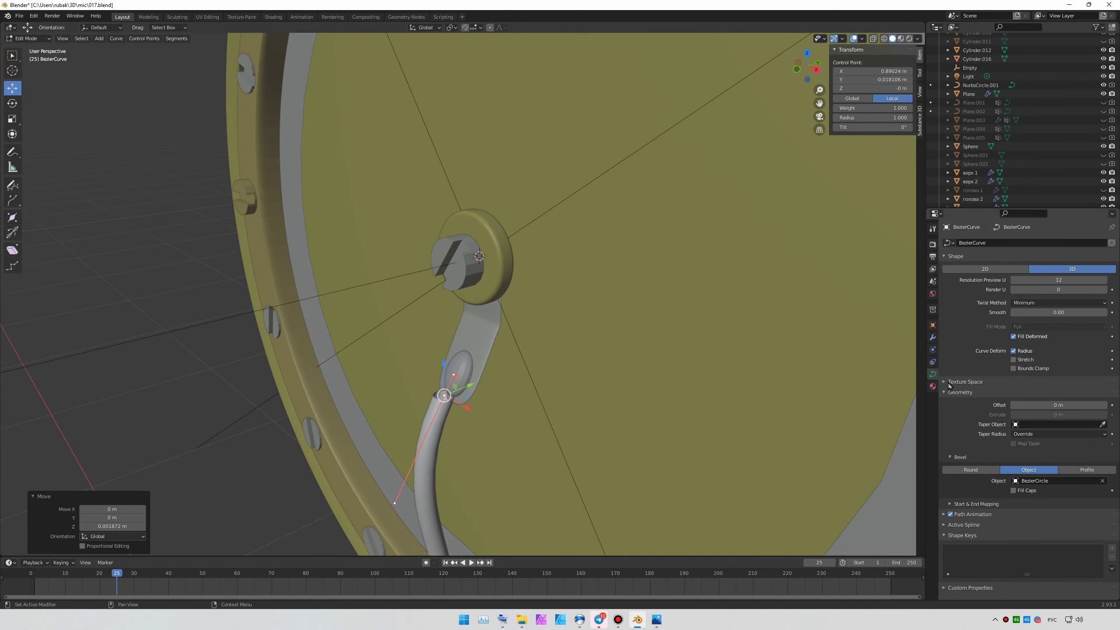
key("KP_3")
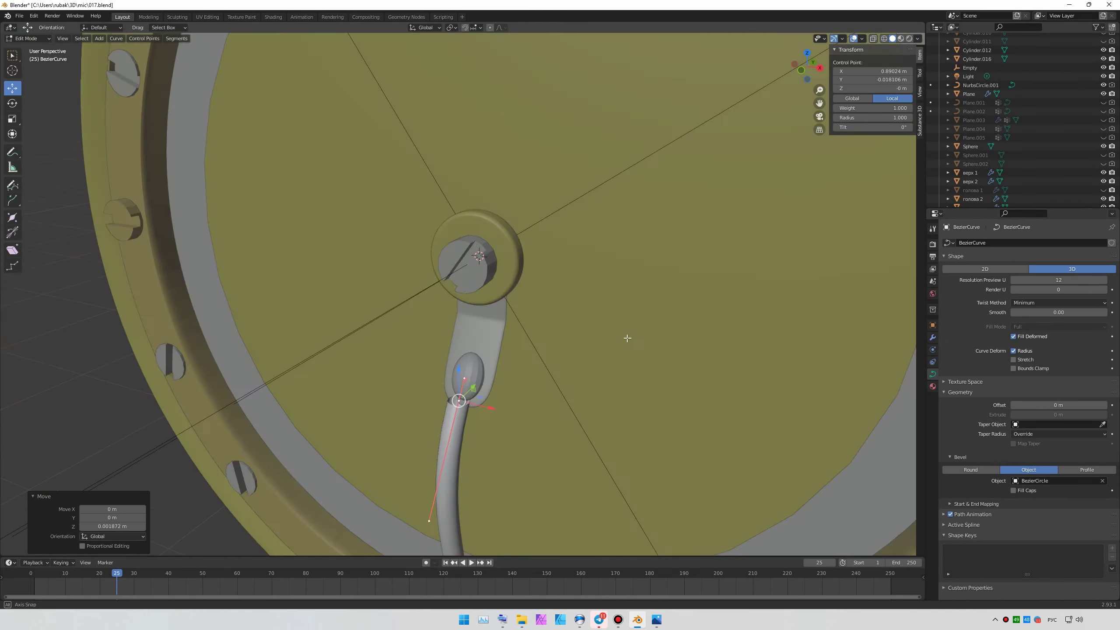
key("r")
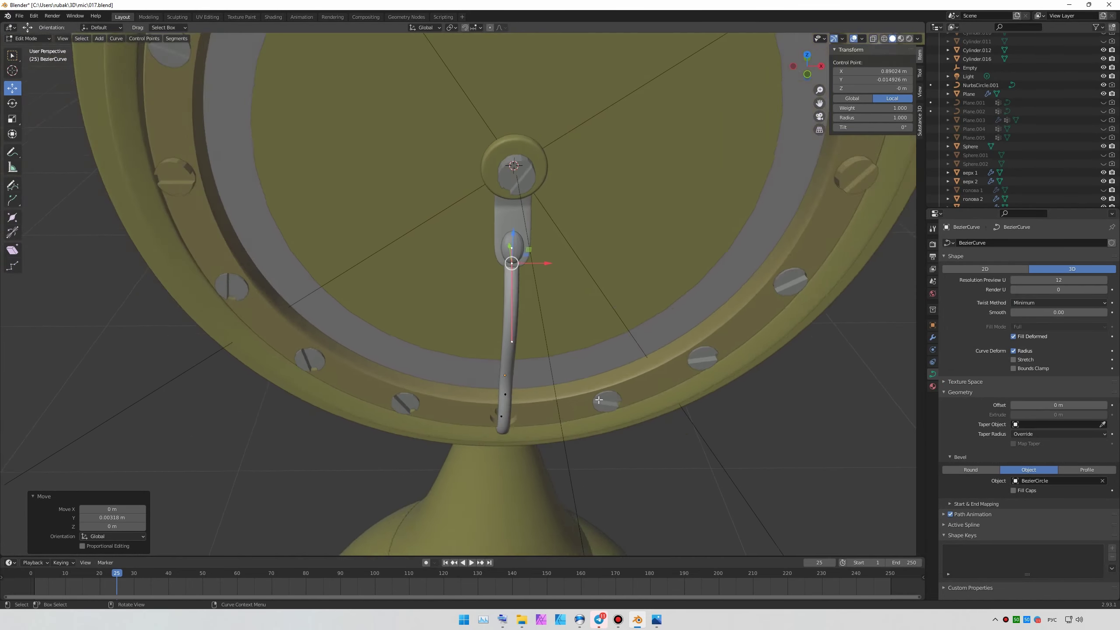
middle_click_drag(485, 264, 538, 132)
- Give the wire Material.005 and preview the capsule front in Rendered shading
scroll(537, 132, "down", 5)
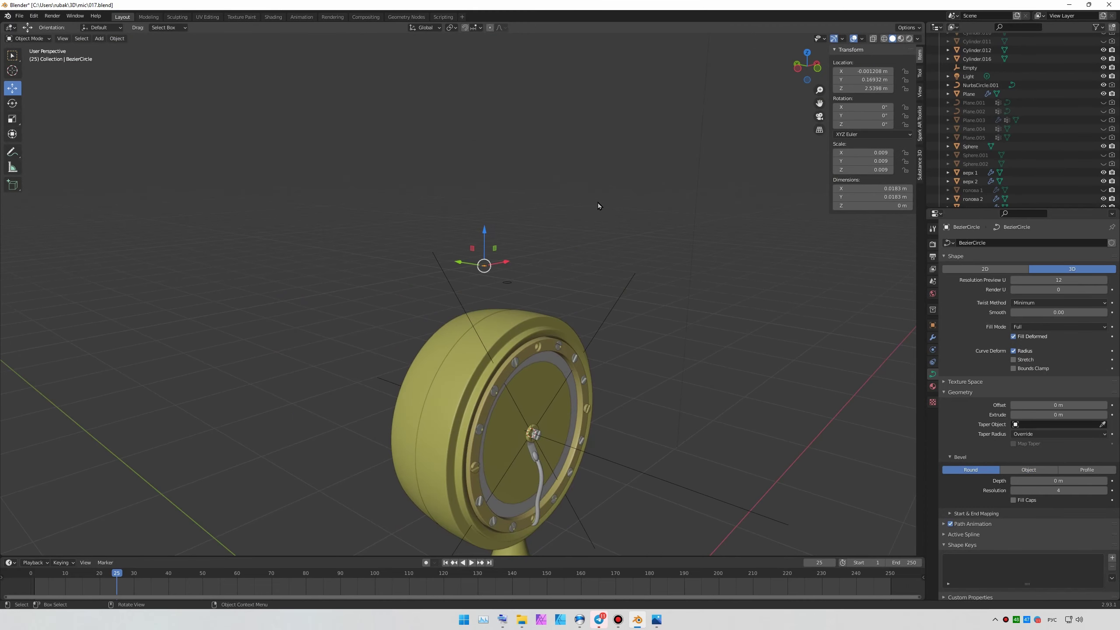
middle_click_drag(580, 227, 750, 256)
left_click(932, 386)
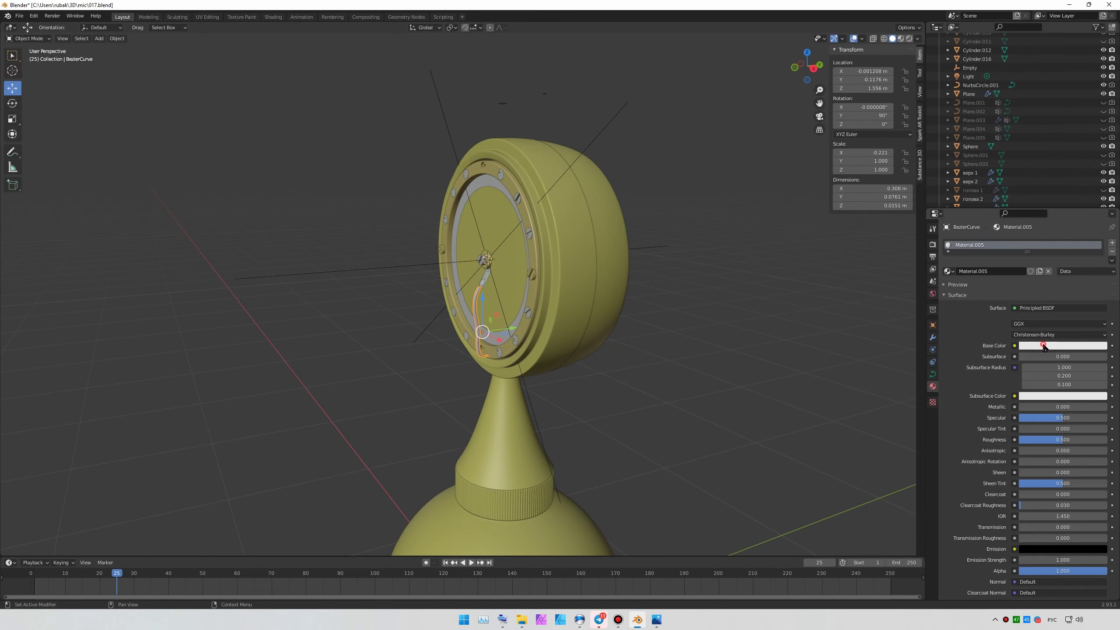
scroll(485, 265, "up", 3)
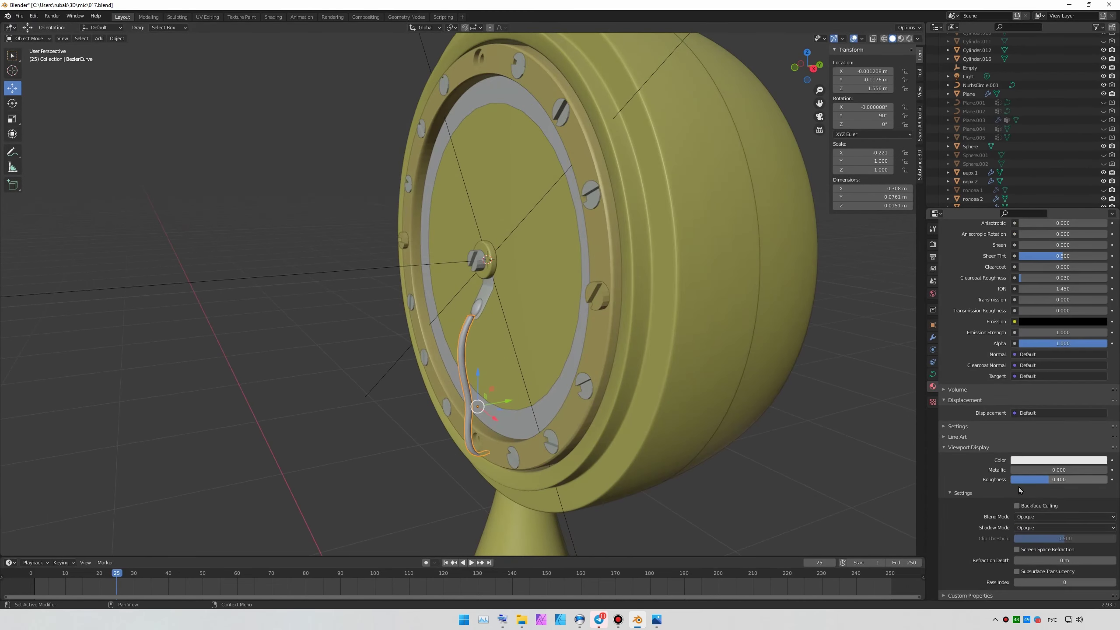
left_click(667, 426)
middle_click_drag(666, 426, 723, 349)
key("z")
scroll(723, 348, "down", 2)
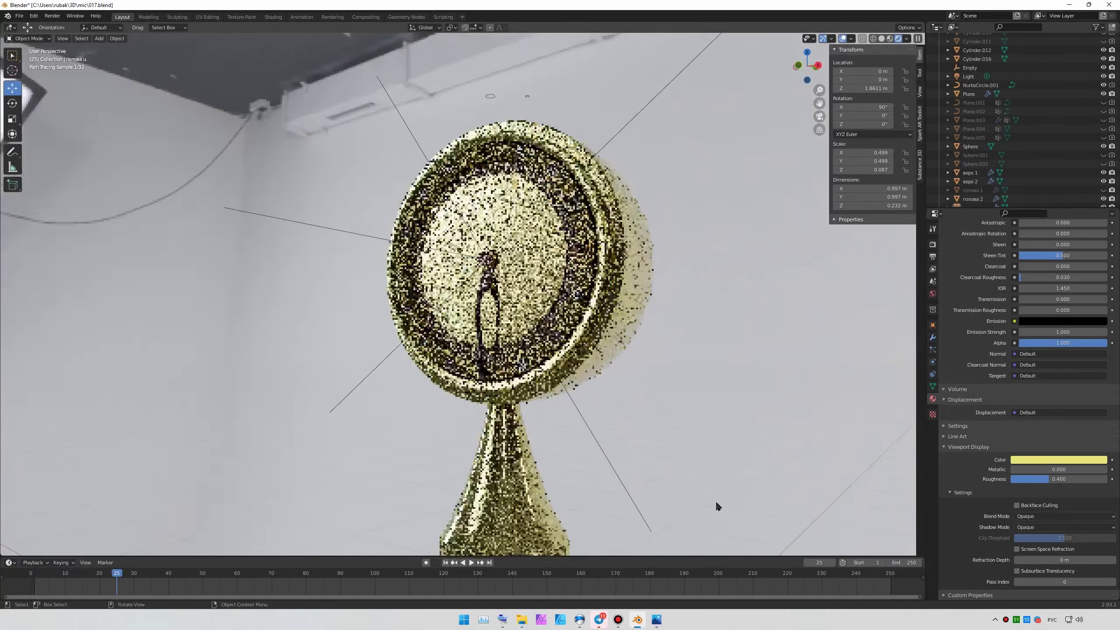
- Compare with the reference photo, return to Solid shading and hide the сетка 1 grille
left_click(657, 620)
left_click_drag(158, 284, 102, 300)
scroll(102, 301, "down", 2)
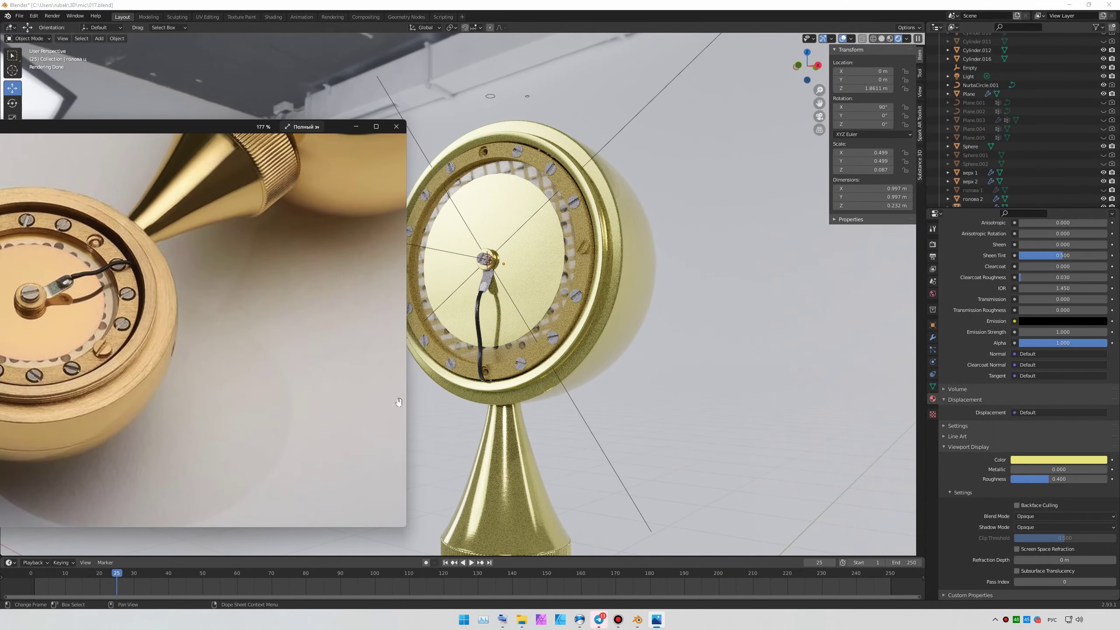
left_click_drag(245, 126, 176, 129)
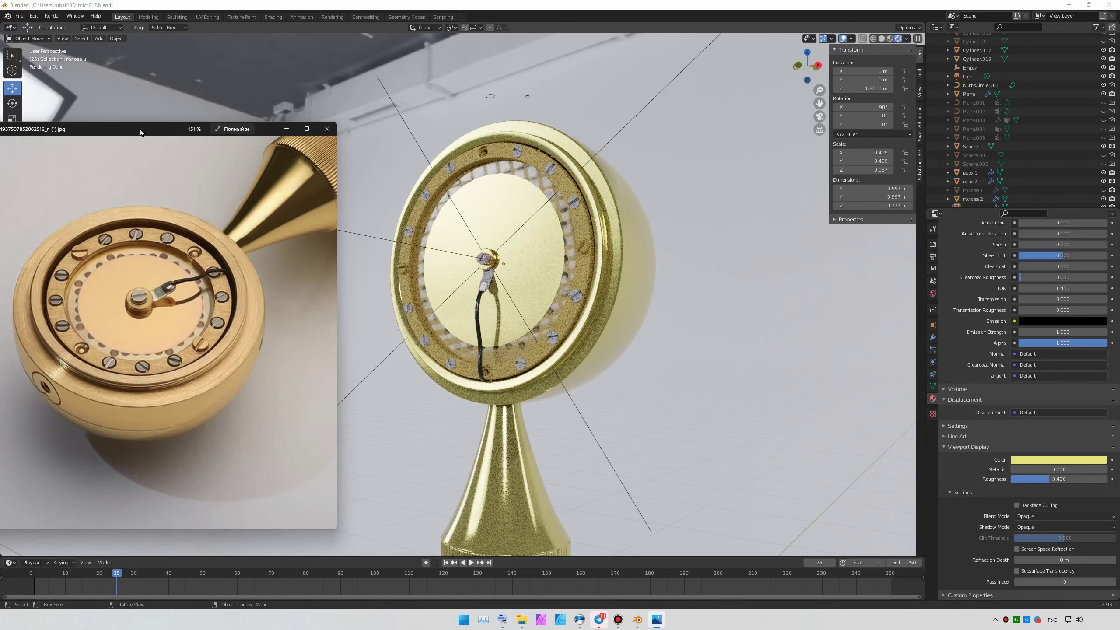
left_click(327, 128)
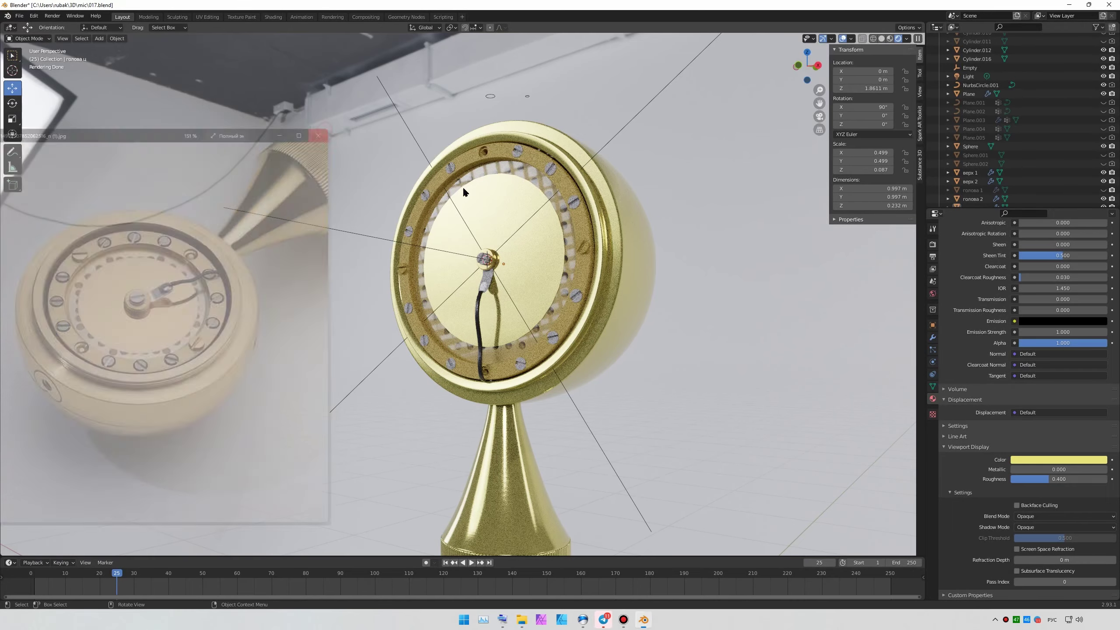
key("z")
scroll(1015, 132, "down", 3)
left_click(1104, 173)
- Rename NurbsCircle.001 and rename the проводок curve to 'капс проводок_' in the outliner
scroll(649, 261, "down", 3)
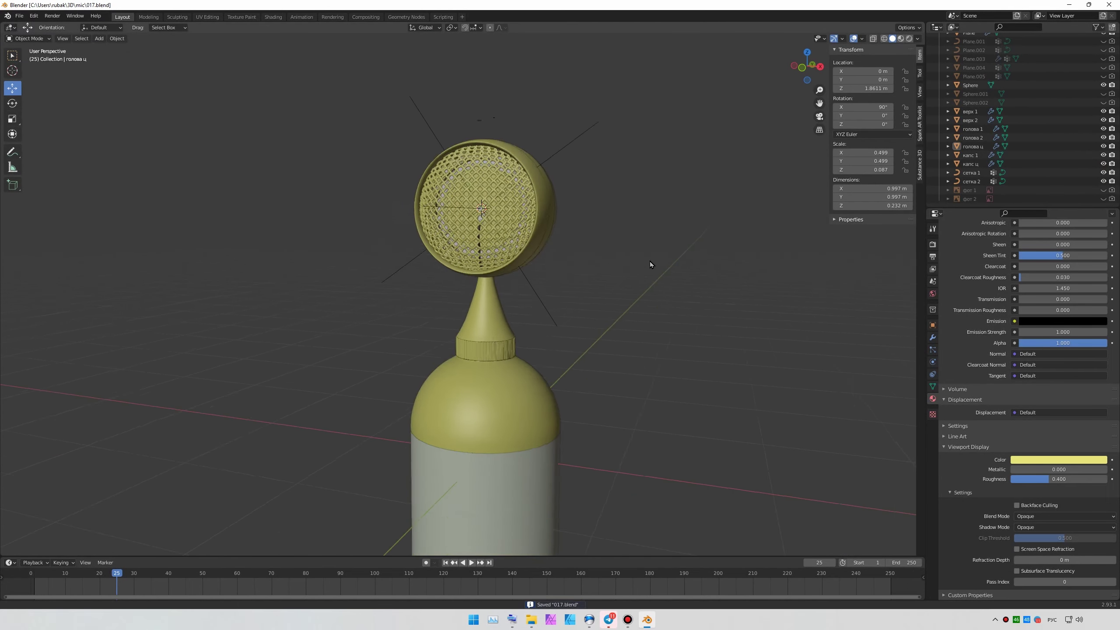
middle_click_drag(650, 261, 660, 297)
left_click(427, 133)
scroll(1070, 66, "up", 5)
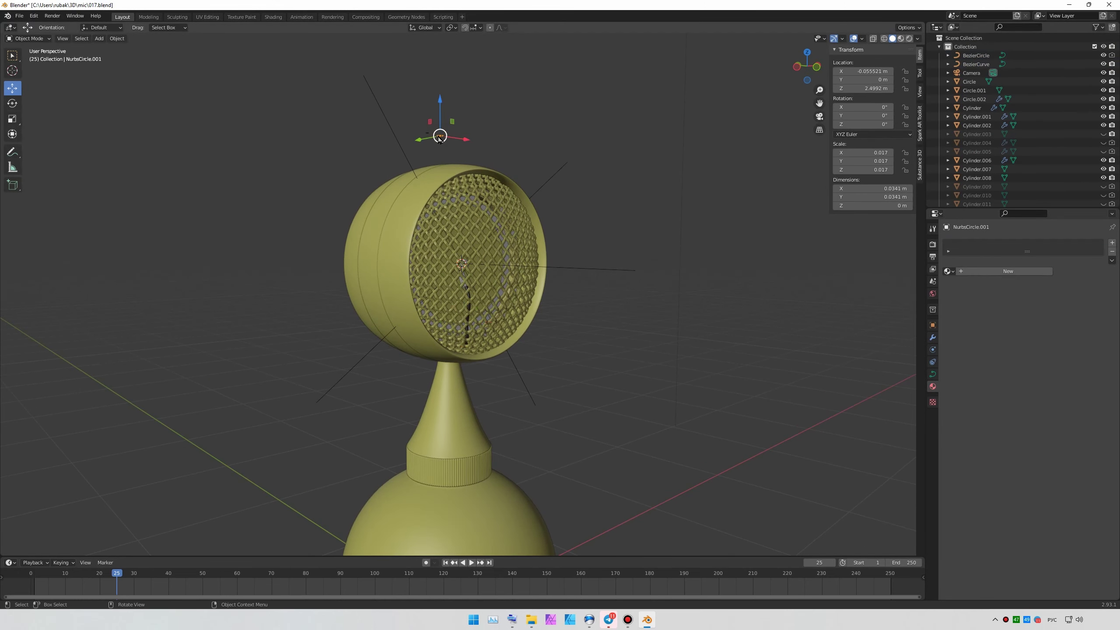
scroll(1069, 67, "down", 5)
left_click(974, 116)
middle_click_drag(573, 265, 635, 296)
double_click(975, 115)
type("c")
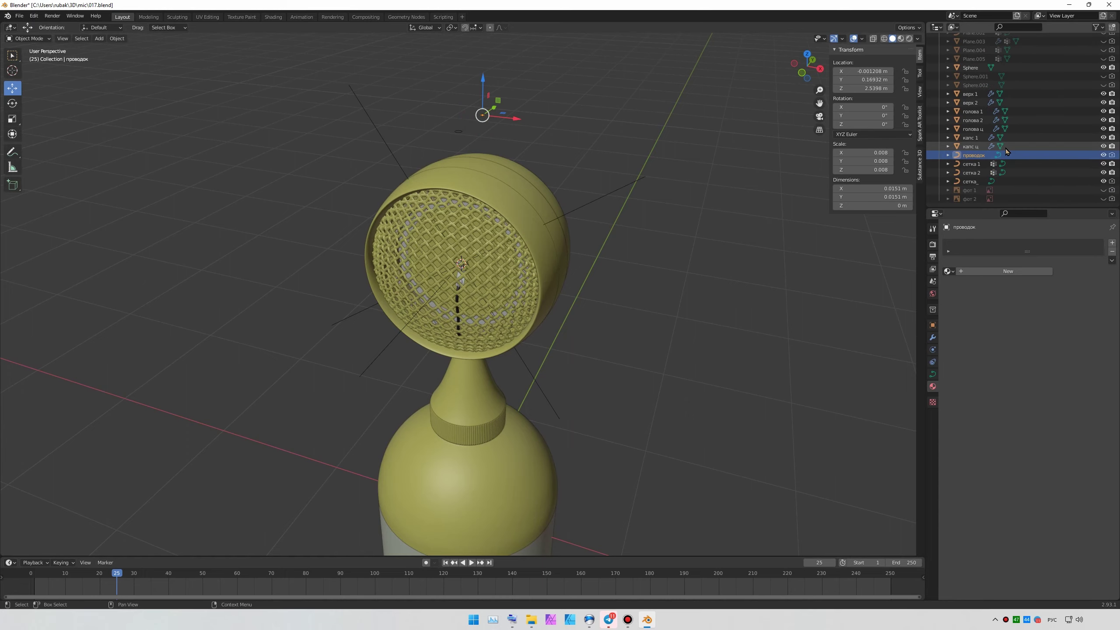
double_click(992, 155)
type("капс проводок_")
key("Return")
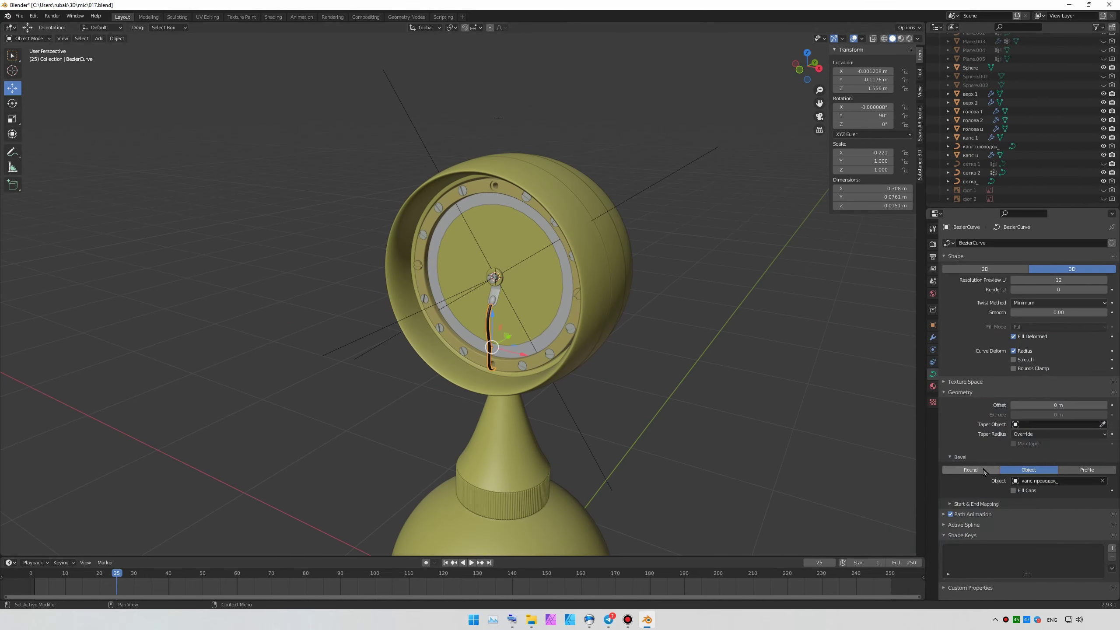
- Set the wire bevel to Round with 0.008 m depth and Fill Caps
left_click(982, 471)
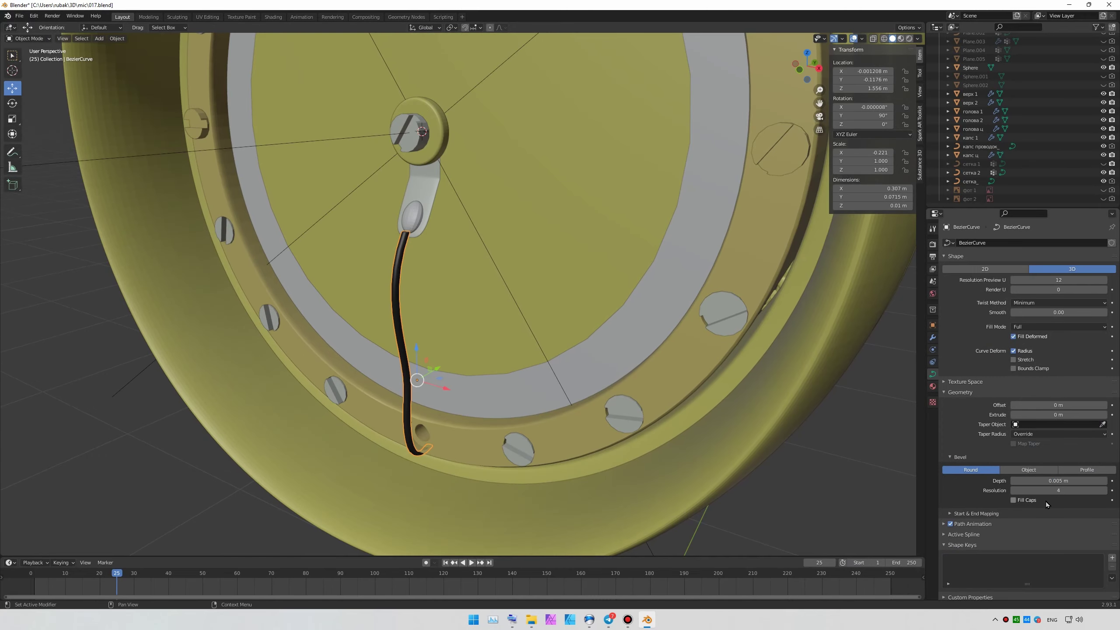
middle_click_drag(485, 286, 505, 267)
left_click(1058, 480)
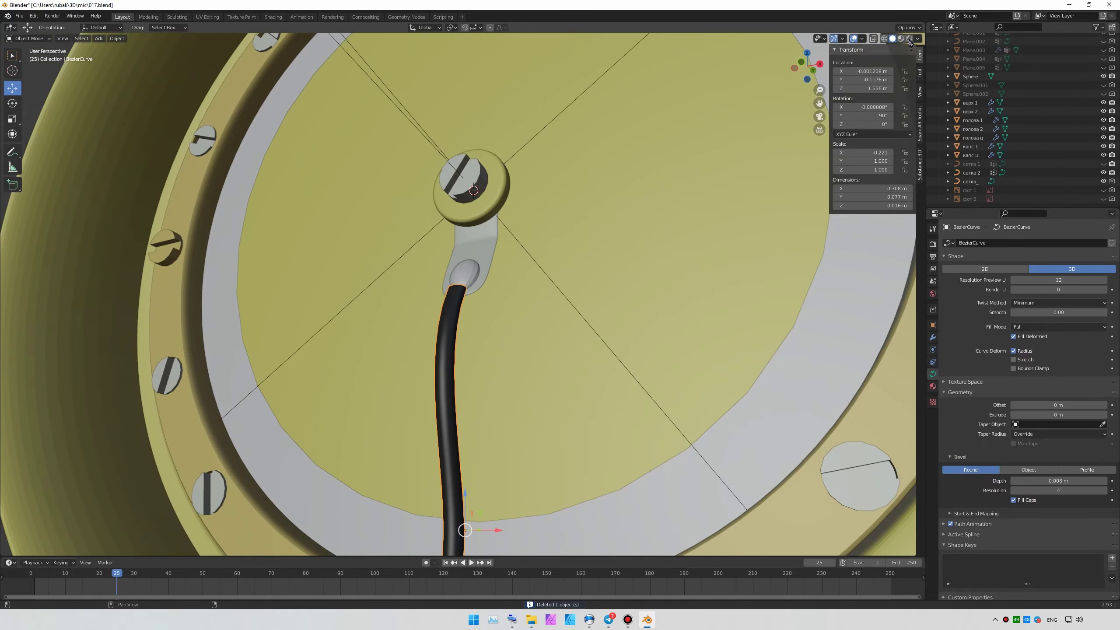
- Assign the болты 2 material to the lug pad sphere
left_click(909, 39)
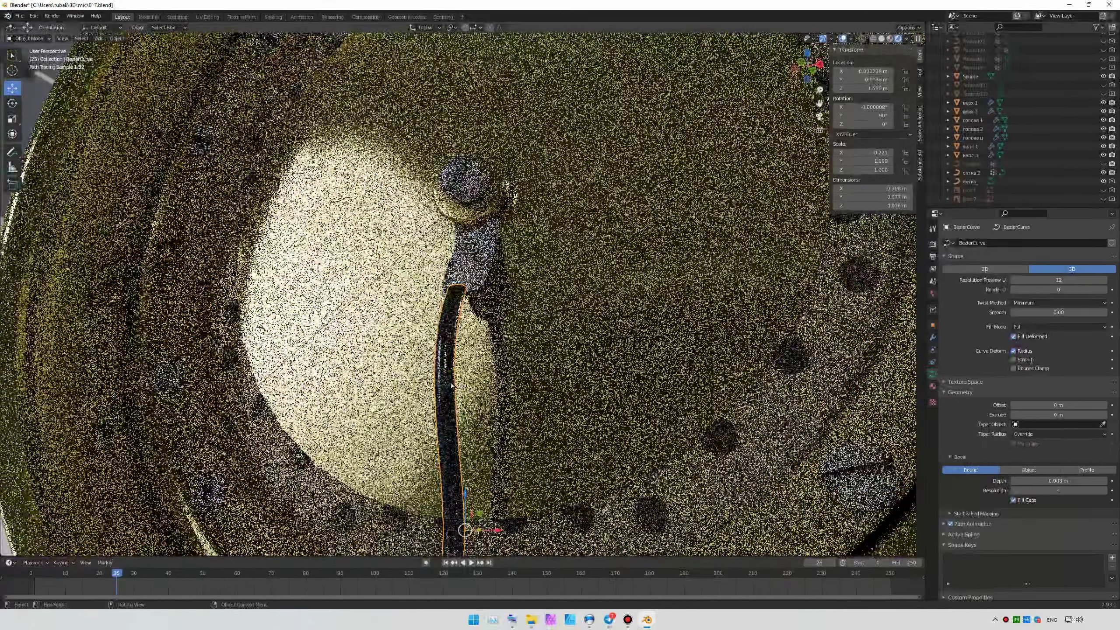
left_click(970, 76)
left_click(933, 399)
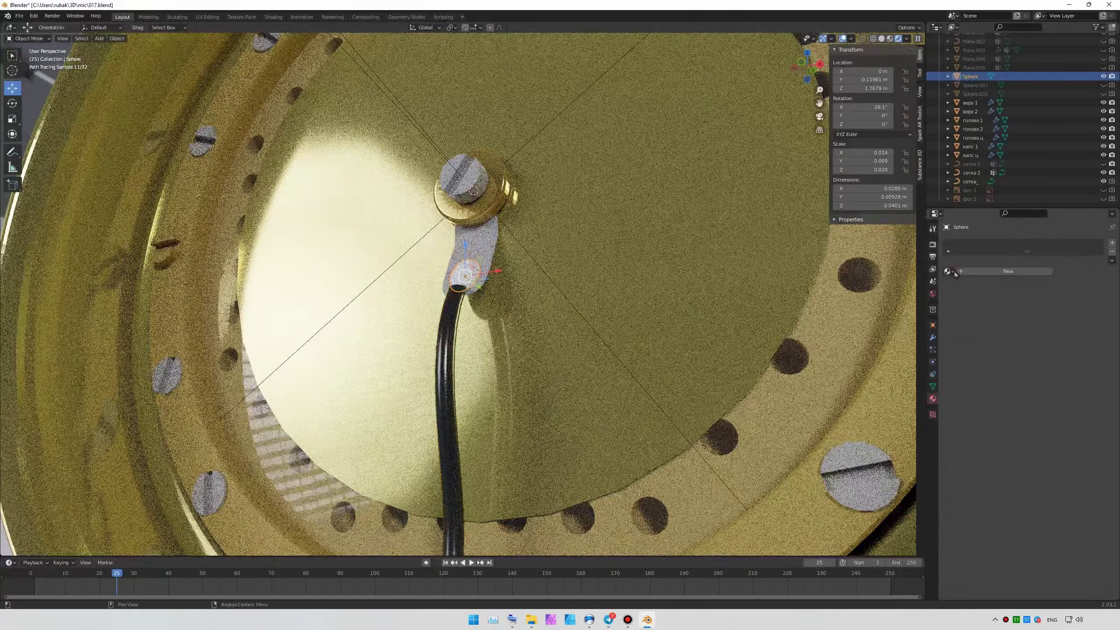
left_click(948, 271)
left_click(978, 345)
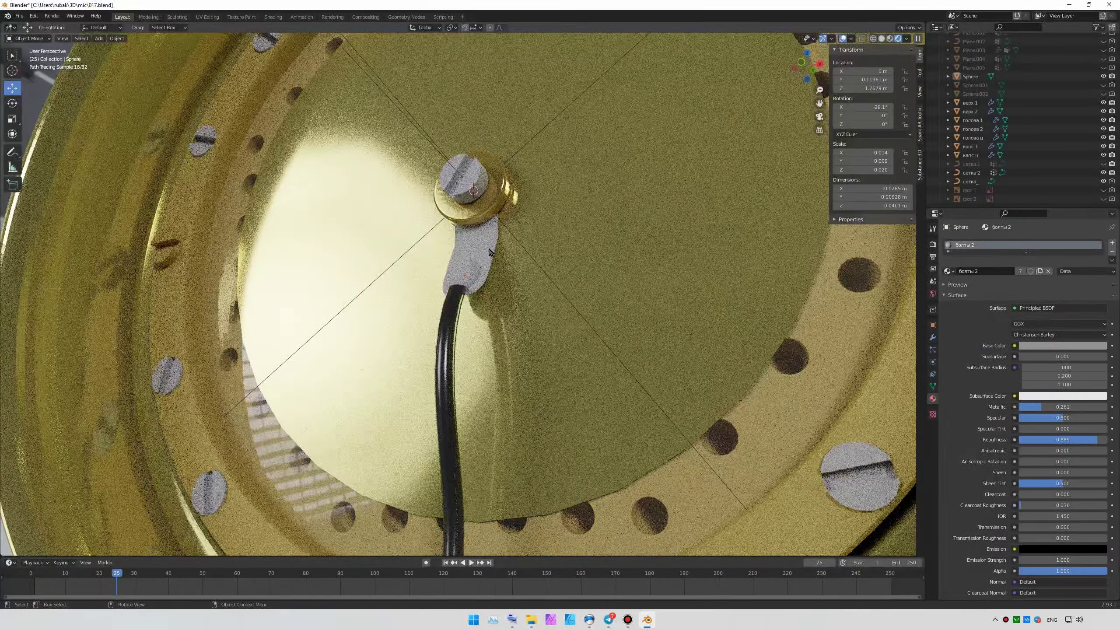
- Raise болты 2 Metallic and lower its Roughness, then return to Solid shading and save
left_click(984, 284)
mouse_move(1045, 489)
left_mouse_down()
mouse_move(1078, 487)
mouse_move(1010, 519)
mouse_move(1041, 520)
mouse_move(1059, 487)
left_mouse_up()
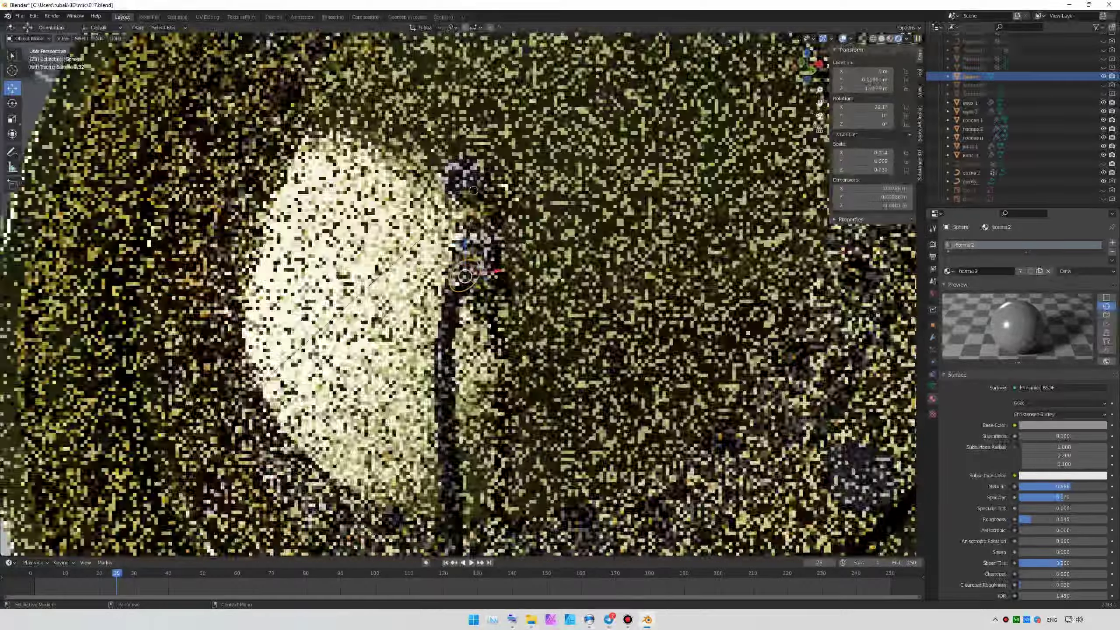
scroll(706, 397, "down", 3)
middle_click_drag(705, 397, 772, 431)
scroll(771, 428, "down", 2)
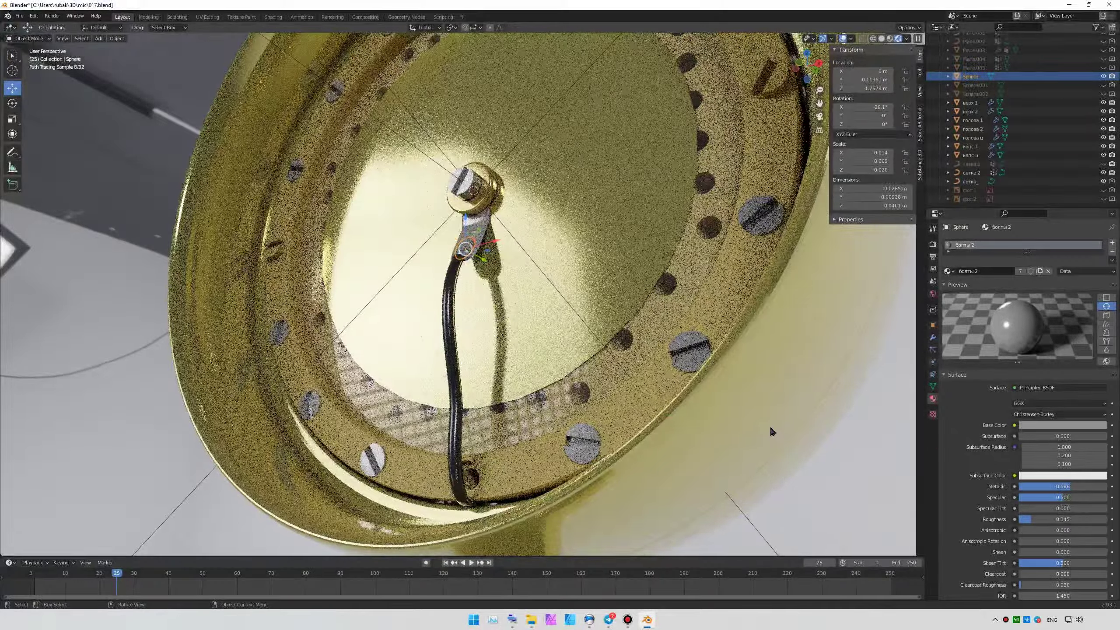
key("z")
scroll(611, 400, "down", 5)
key("ctrl+s")
- Select the lower body dome and extrude its bottom edge loop in Edit Mode
scroll(638, 338, "down", 4)
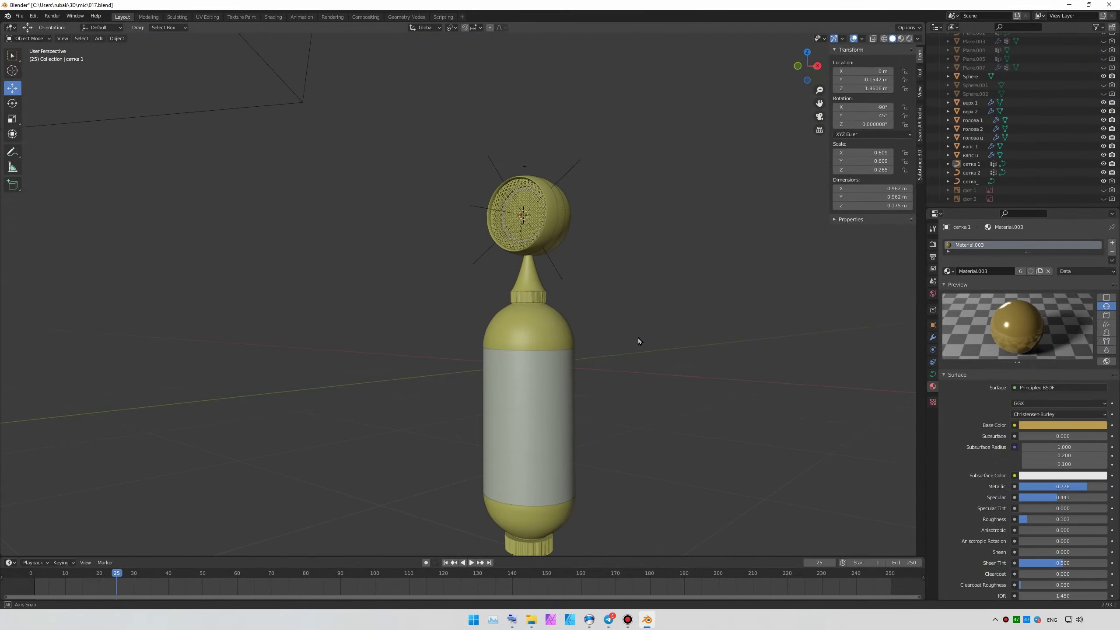
scroll(587, 343, "up", 4)
scroll(623, 235, "up", 3)
left_click(623, 235)
mouse_move(622, 235)
middle_mouse_down()
mouse_move(608, 329)
mouse_move(557, 380)
middle_mouse_up()
key("Tab")
scroll(608, 329, "up", 4)
key("KP_1")
right_click(536, 408, "shift")
scroll(573, 375, "up", 2)
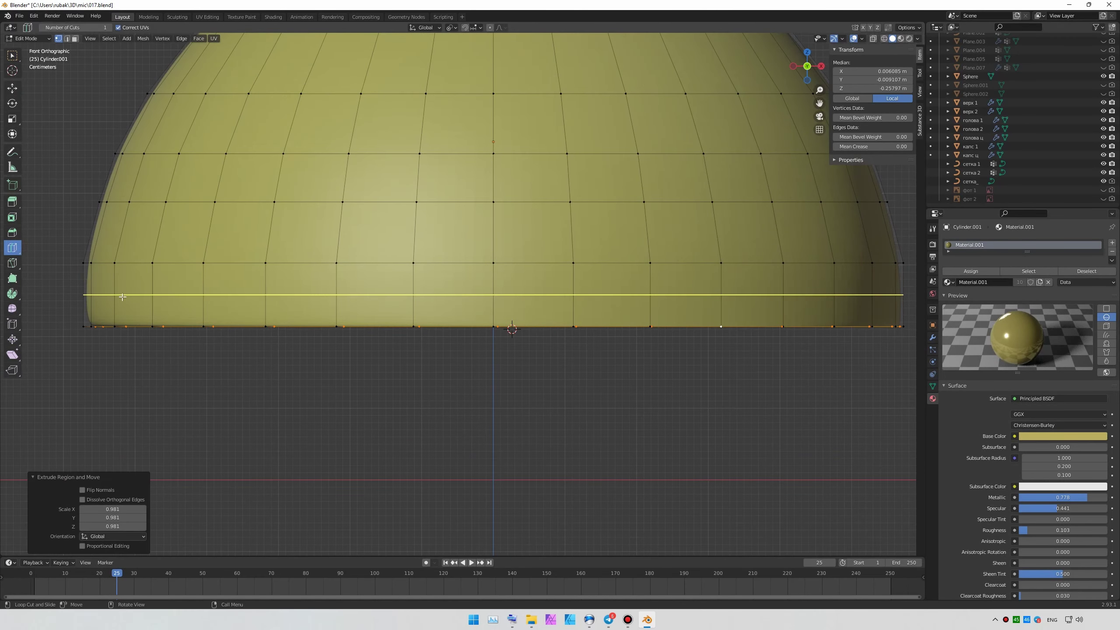
- Scale the extruded bottom loop slightly inward to form the rim
middle_click_drag(122, 297, 297, 296)
key("shift+space")
key("g")
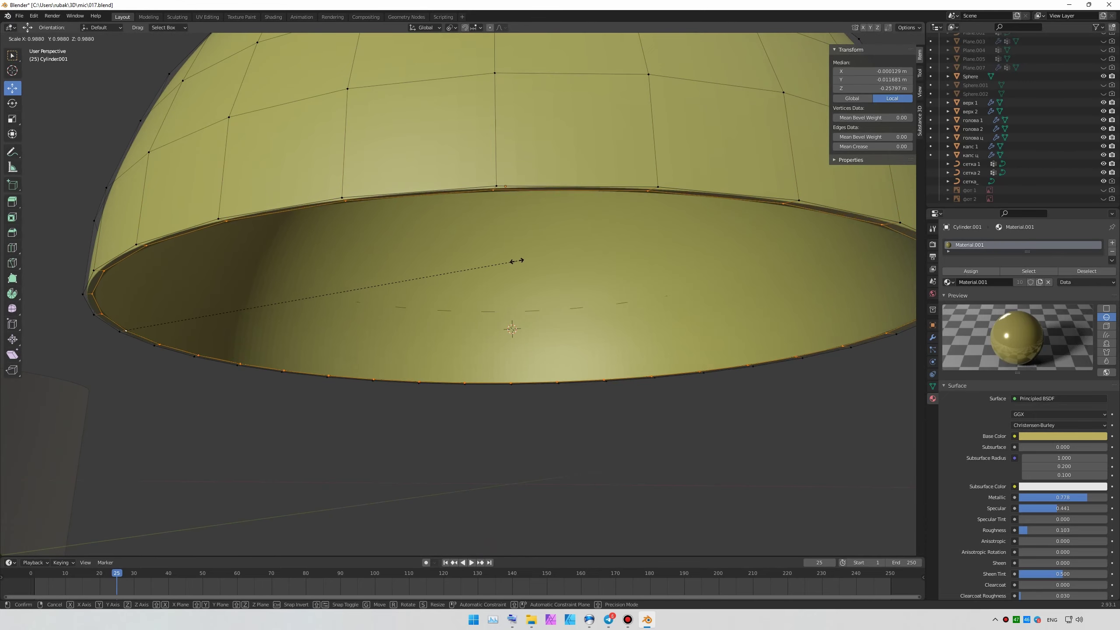
left_click(490, 267)
key("KP_1")
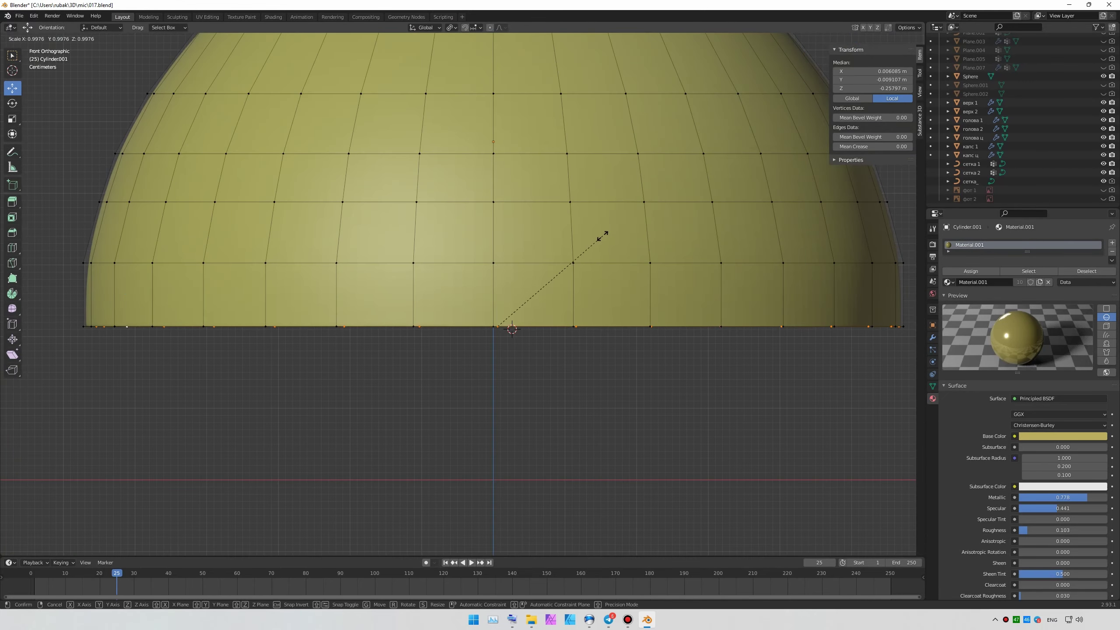
left_click(603, 235)
- Lower the rim loop along Z, then show the фот 2 reference with a see-through mesh
middle_click_drag(602, 234, 529, 309)
key("KP_1")
key("g")
key("z")
left_click(927, 124)
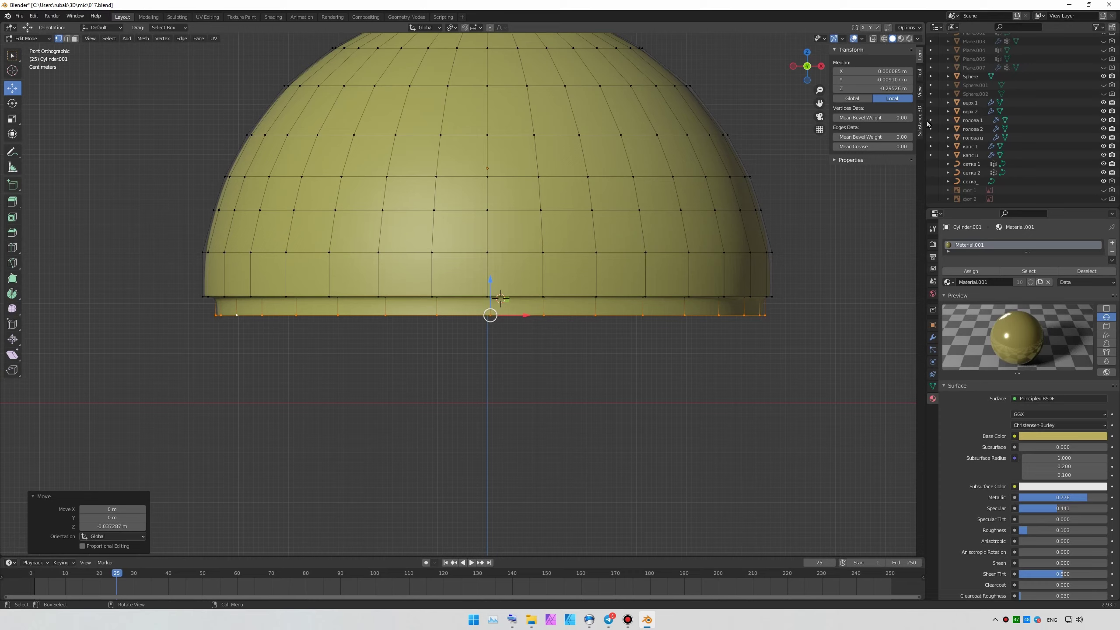
left_click(1104, 199)
left_click(873, 39)
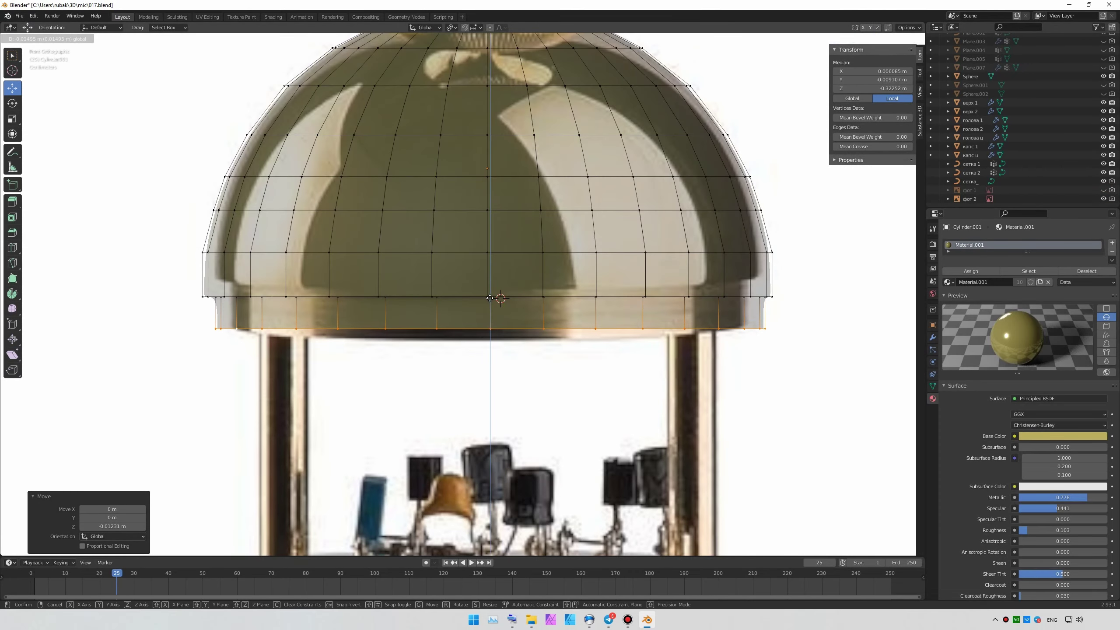
- Insert a loop cut across the extruded rim
key("alt+z")
middle_click_drag(818, 368, 573, 309)
left_click(13, 248)
left_click(293, 289)
- Back in Object Mode, add a Solidify modifier to thicken the dome
key("Tab")
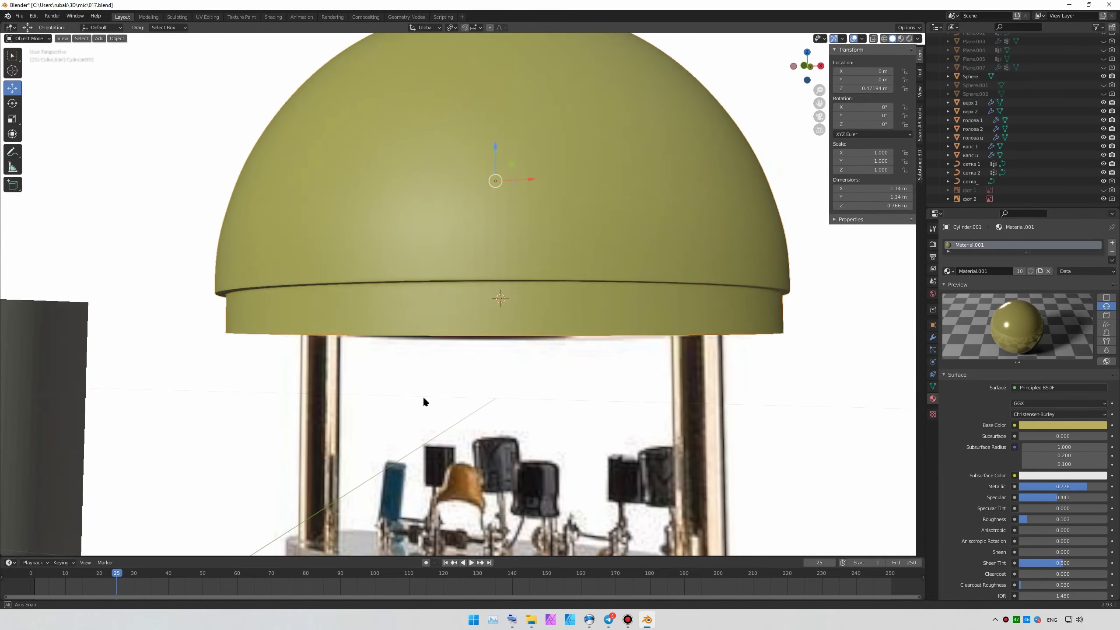
middle_click_drag(423, 396, 573, 309)
left_click(932, 337)
left_click(1028, 243)
left_click(1010, 397)
mouse_move(670, 212)
middle_mouse_down()
mouse_move(680, 313)
mouse_move(669, 384)
mouse_move(660, 234)
mouse_move(674, 256)
middle_mouse_up()
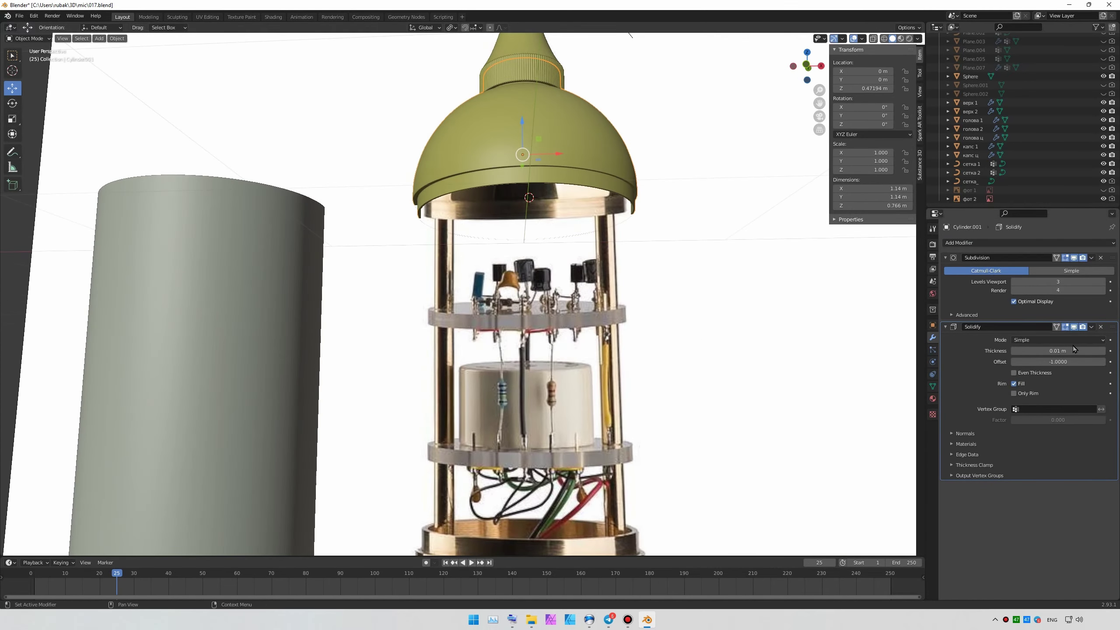
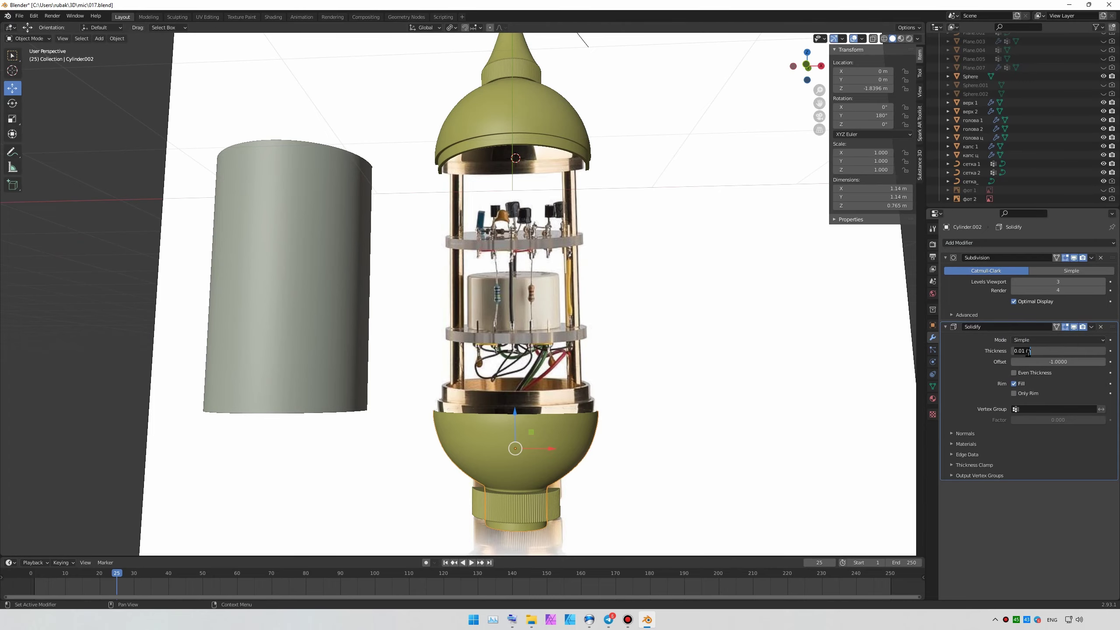
- Extrude the lower dome's top ring into a slightly narrowed rim band and raise it
scroll(634, 317, "up", 3)
key("Tab")
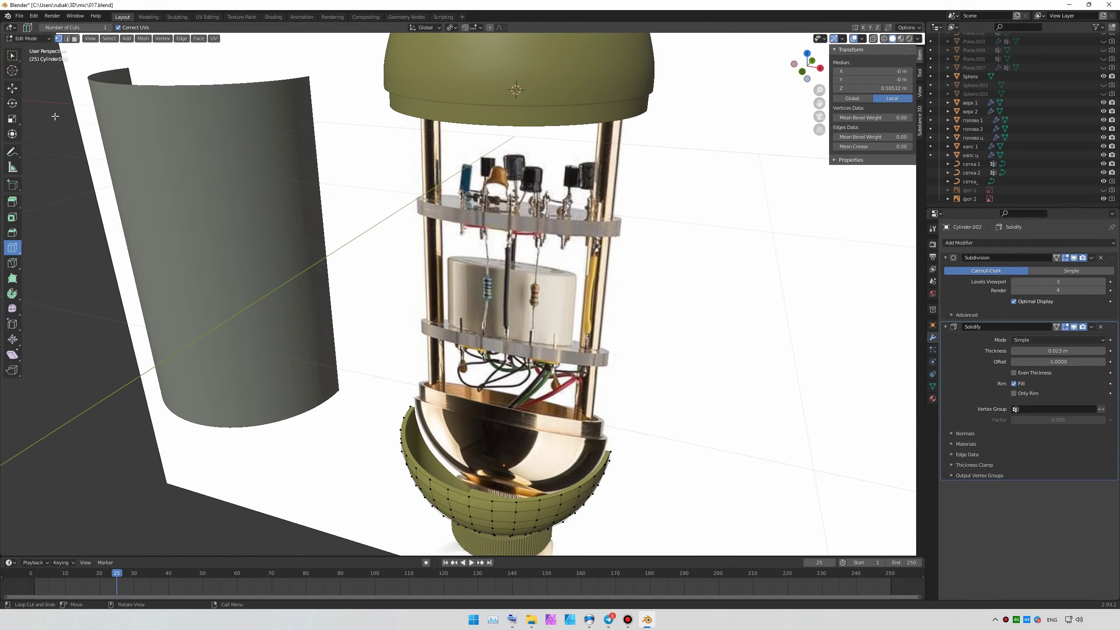
key("KP_1")
scroll(495, 498, "up", 4)
left_click(615, 329)
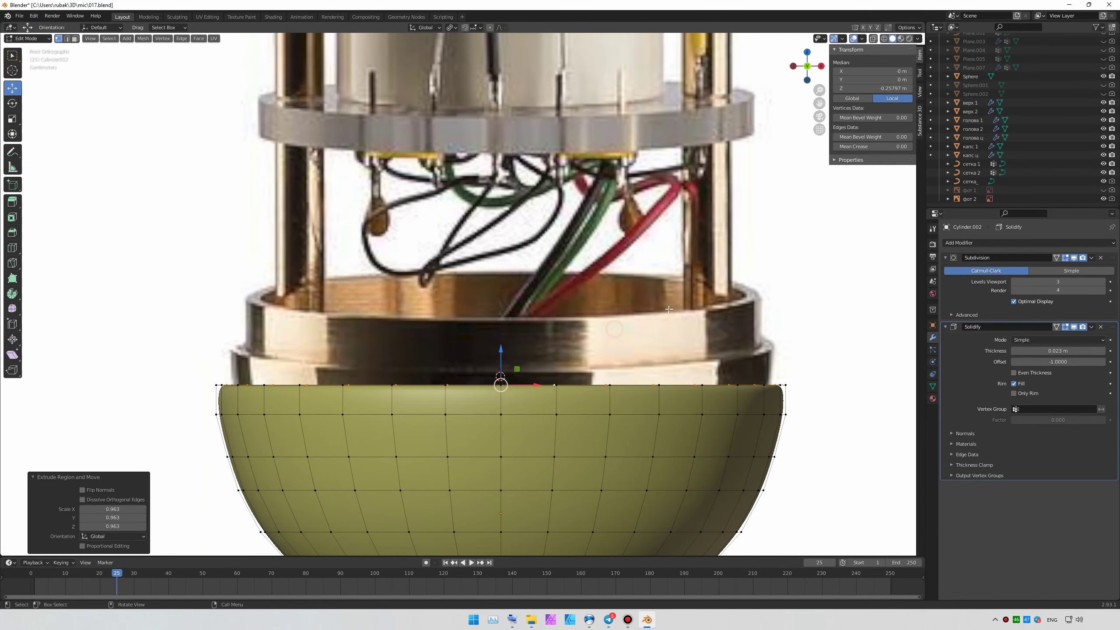
left_click(874, 39)
left_click_drag(501, 350, 500, 317)
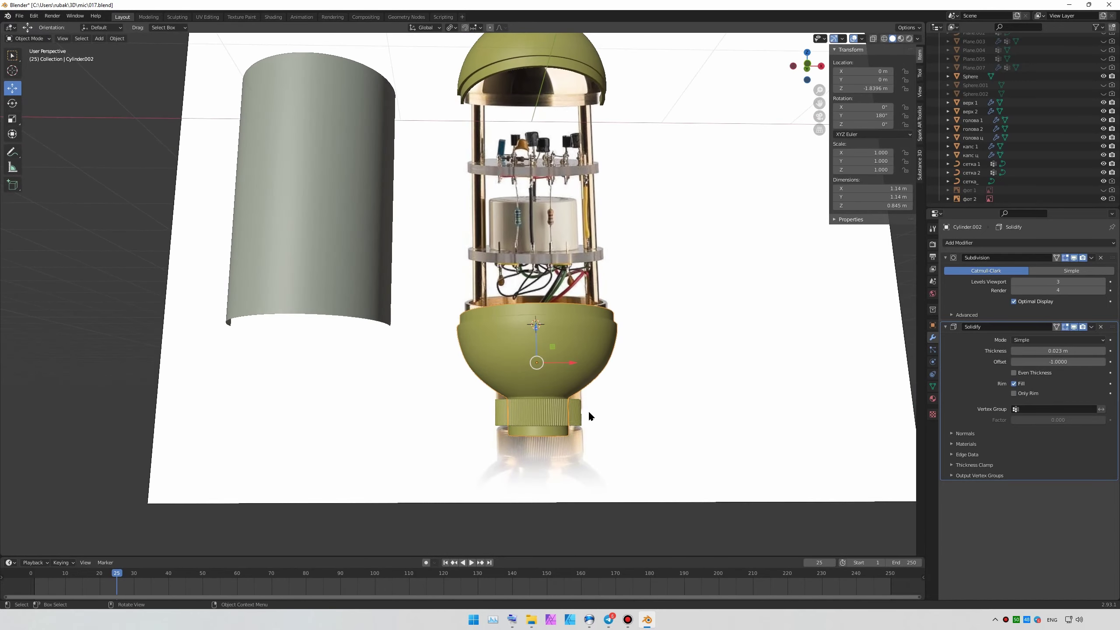
- Select the inner tube's edge loops in Edit Mode, seen from the front
left_click(593, 350)
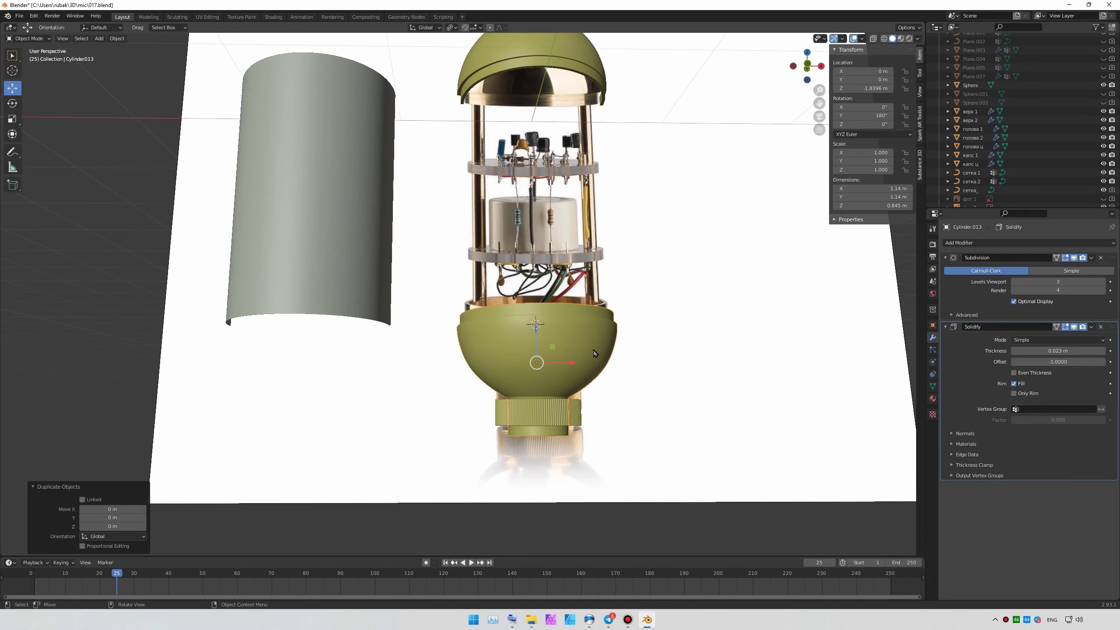
key("Tab")
key("KP_1")
key("KP_Decimal")
scroll(711, 403, "up", 5)
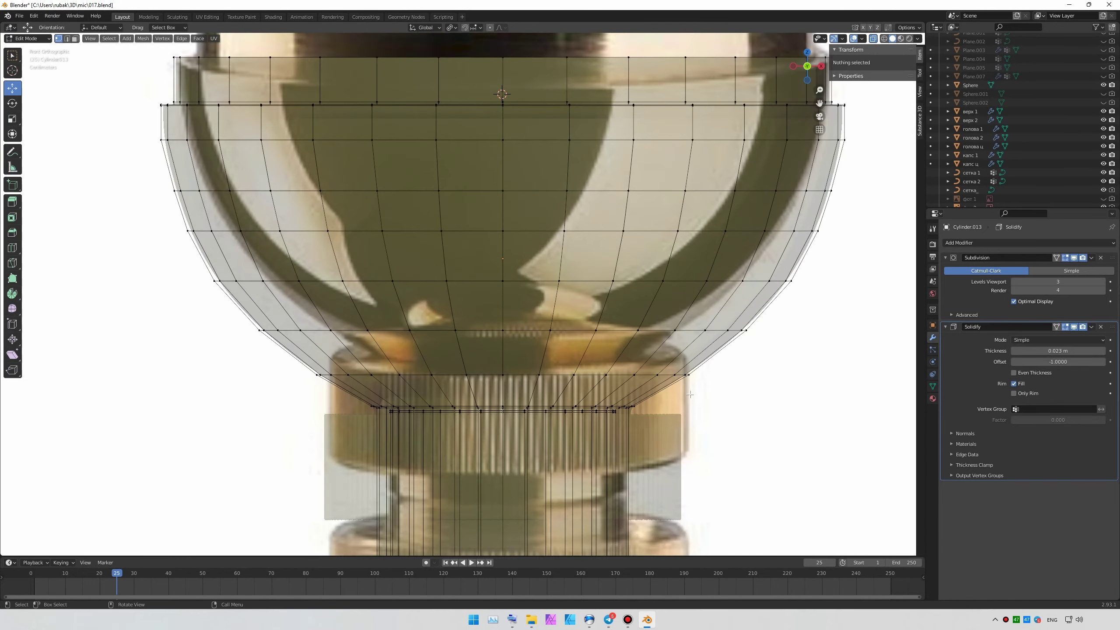
key("ctrl+l")
key("h")
scroll(617, 341, "up", 2)
scroll(617, 340, "down", 3, "shift")
key("alt+h")
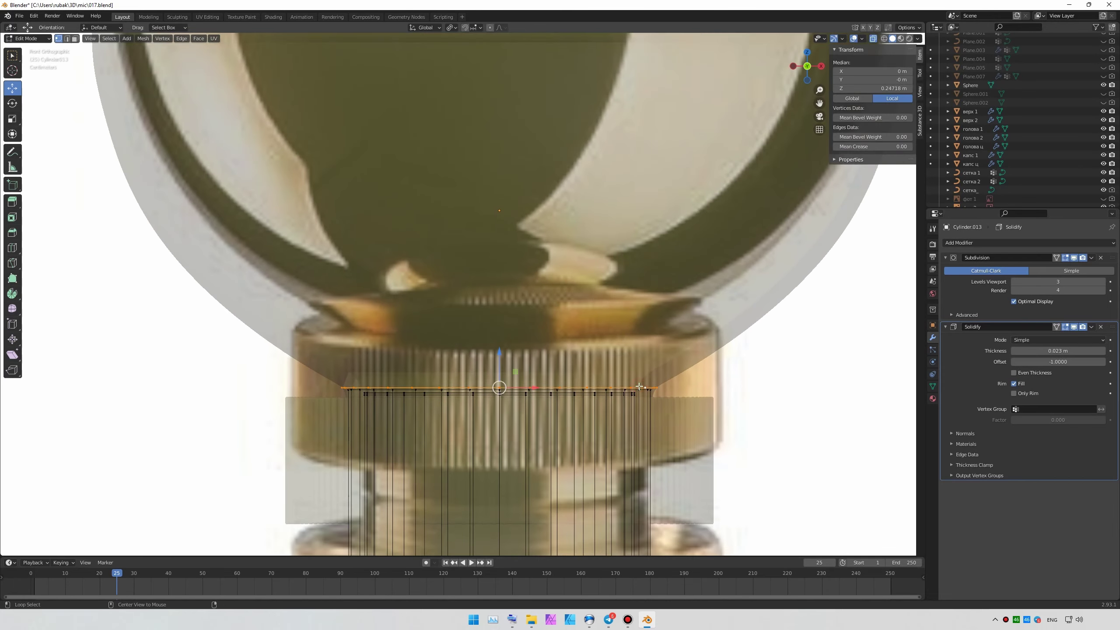
- Raise the inner tube's upper loops 0.26 m along Z
key("g")
key("z")
left_click(530, 363)
scroll(531, 363, "down", 2)
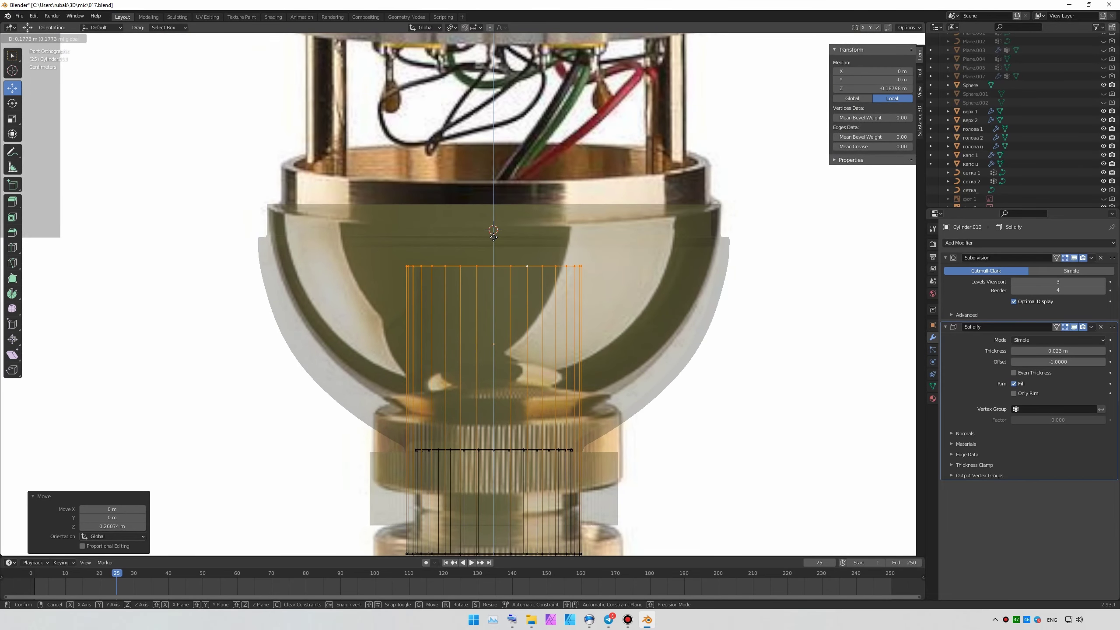
left_click(493, 235)
scroll(520, 397, "up", 2)
left_click(548, 441, "alt")
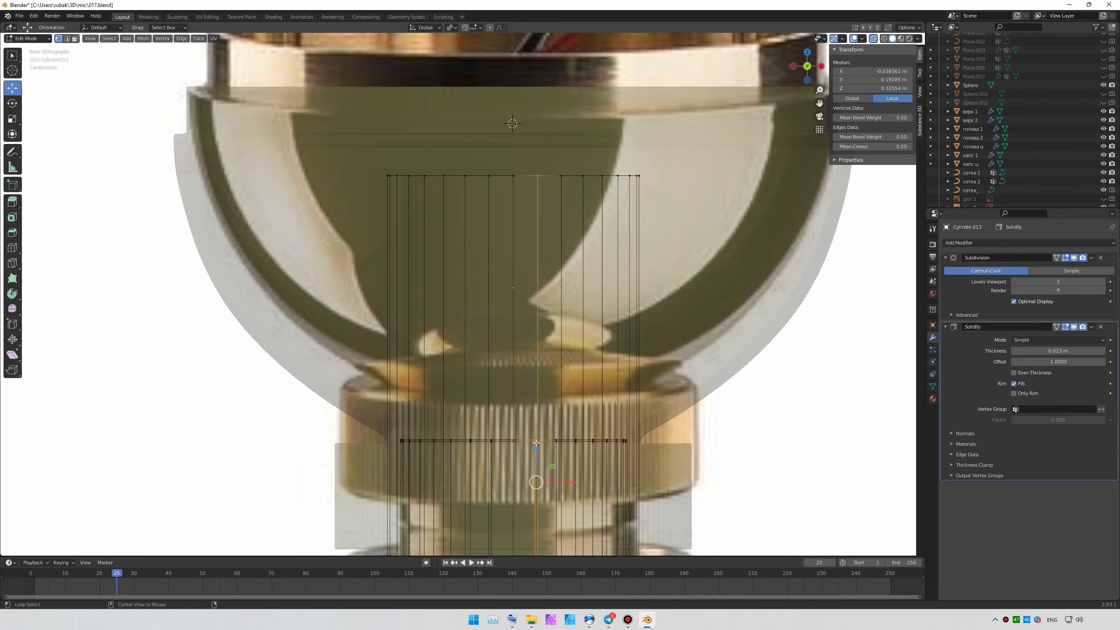
key("ctrl+l")
mouse_move(534, 439)
middle_mouse_down()
mouse_move(491, 267)
mouse_move(573, 309)
middle_mouse_up()
key("Tab")
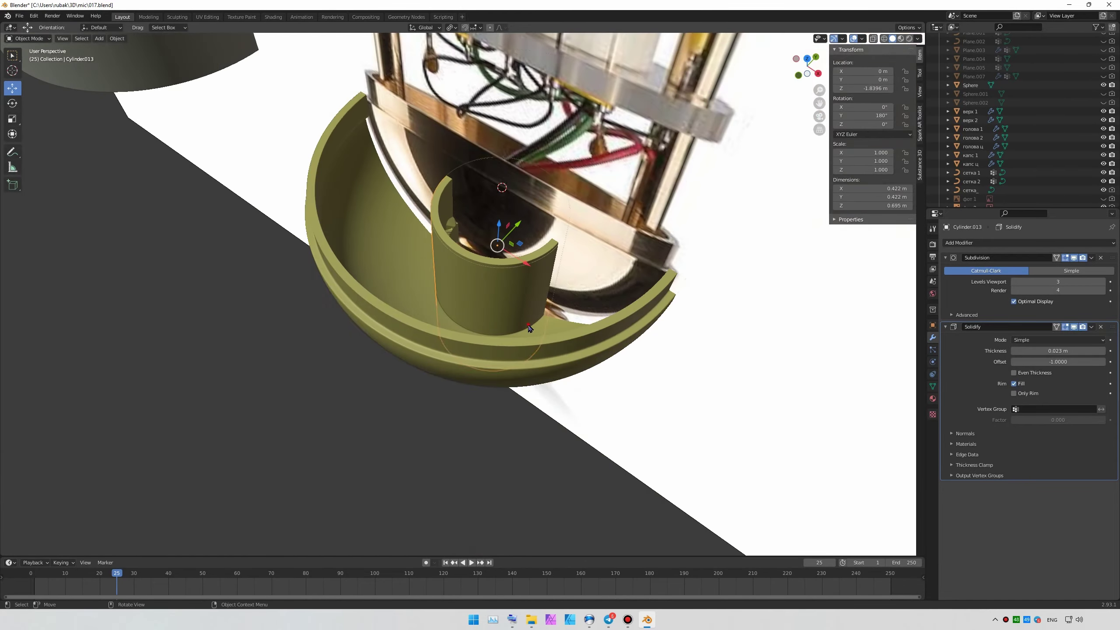
- Hide the olive cup and knurled bottom nut, then edit the inner tube in X-ray front view
scroll(1050, 187, "up", 5)
scroll(1050, 186, "down", 5)
key("h")
left_click(969, 115)
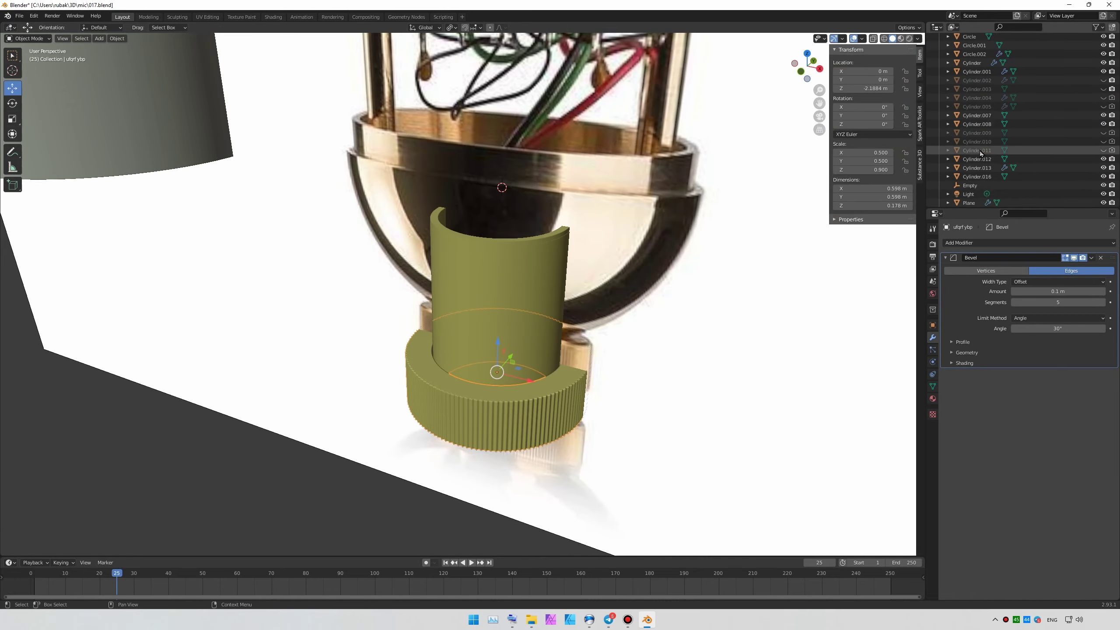
key("h")
left_click(498, 273)
key("Tab")
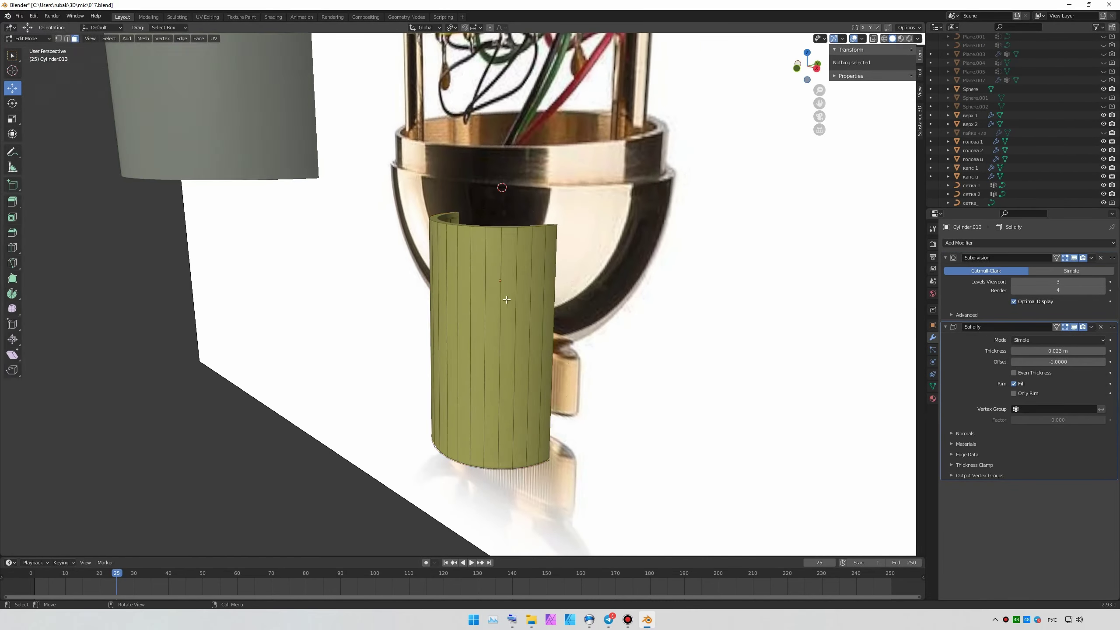
key("KP_1")
key("alt+z")
scroll(620, 261, "up", 3)
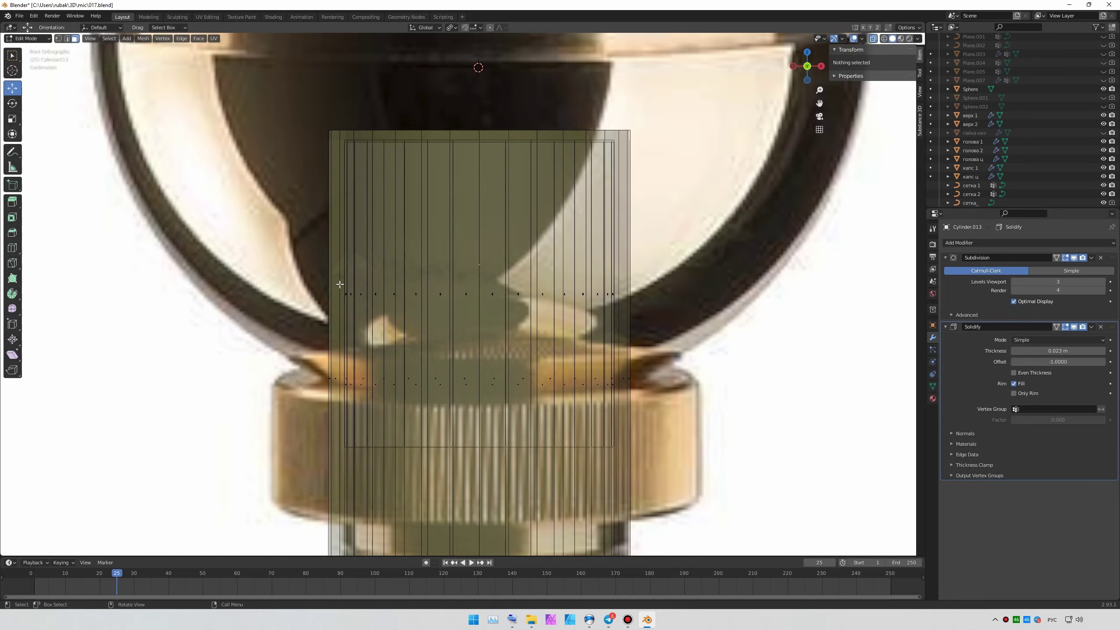
scroll(487, 326, "down", 3)
- Delete the tube's top vertex ring to leave an open-topped cylinder, and save
right_click(467, 207, "shift")
mouse_move(468, 207)
middle_mouse_down()
mouse_move(487, 345)
mouse_move(529, 287)
mouse_move(627, 293)
mouse_move(581, 318)
mouse_move(668, 249)
middle_mouse_up()
key("alt+z")
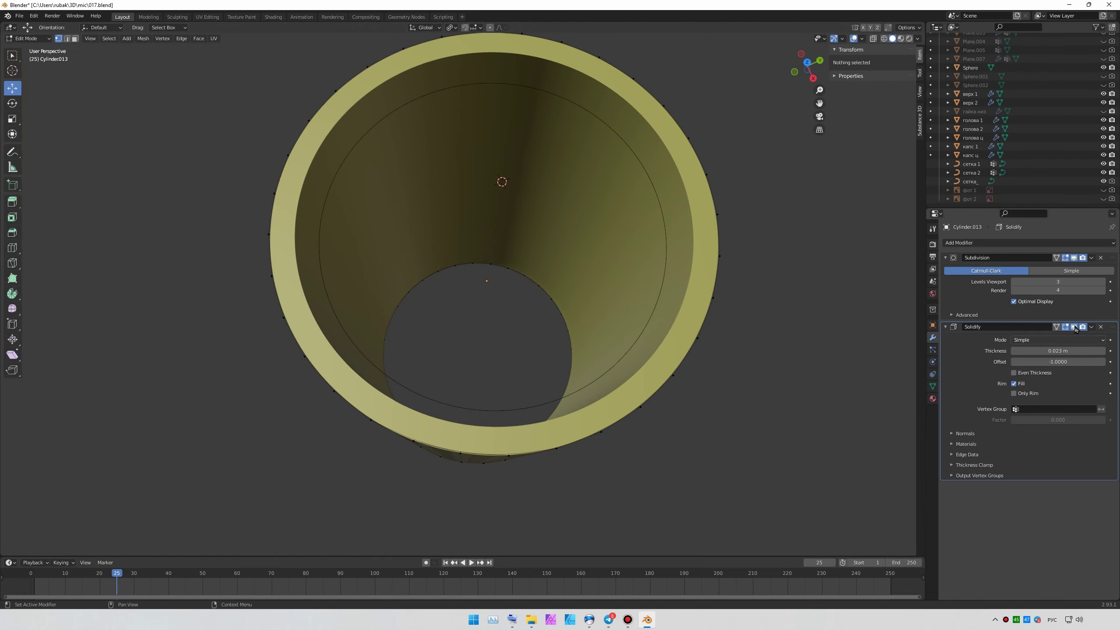
left_click(1075, 329)
middle_click_drag(706, 304, 715, 301)
left_click(687, 303)
key("x")
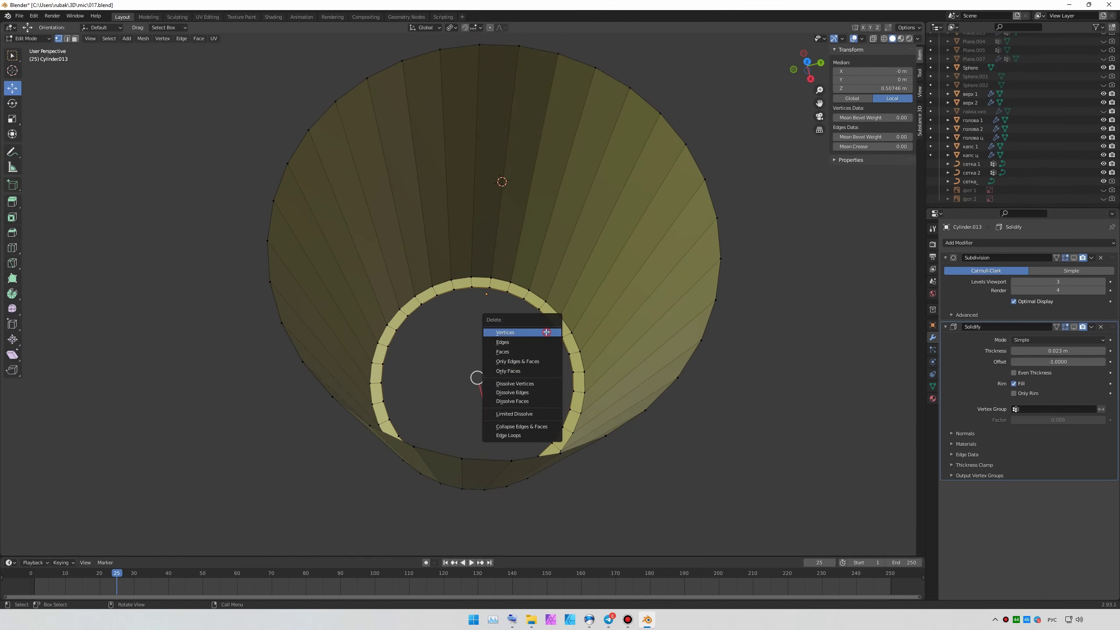
left_click(481, 350)
left_click(563, 327, "alt")
key("Tab")
key("ctrl+s")
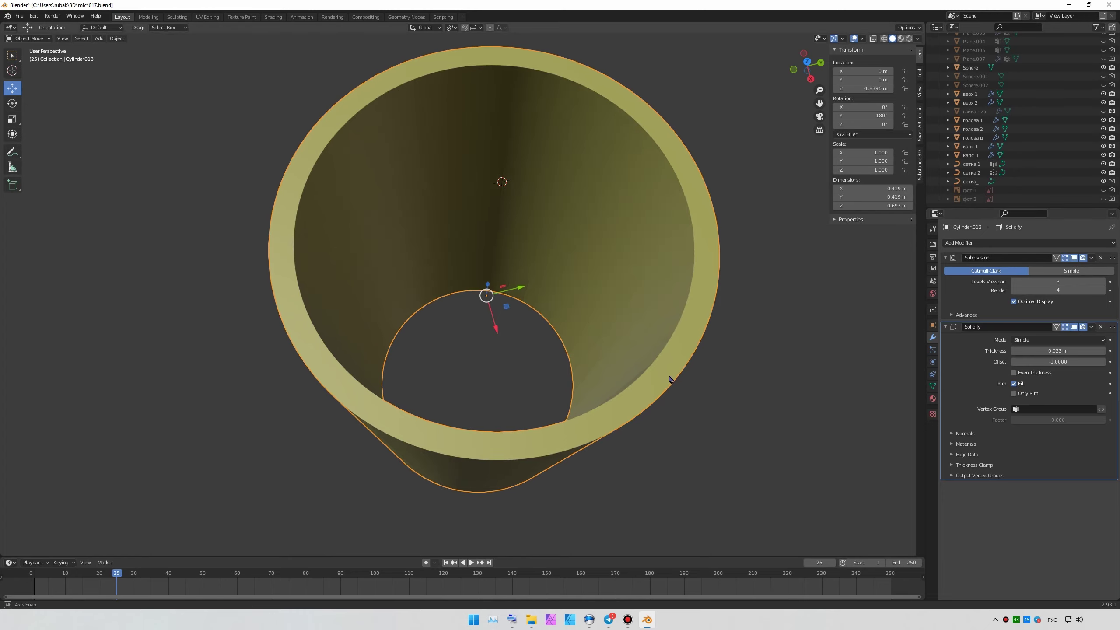
mouse_move(586, 358)
middle_mouse_down()
mouse_move(695, 337)
mouse_move(800, 284)
middle_mouse_up()
scroll(801, 284, "down", 3)
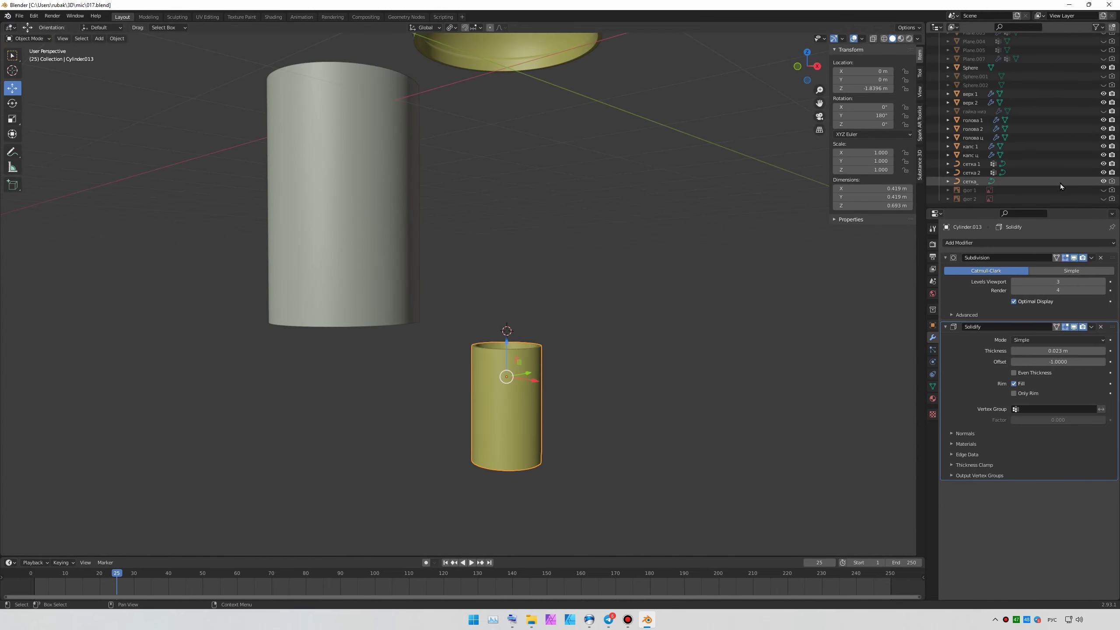
scroll(1089, 114, "up", 5)
- Delete the edge loop where the lower olive cup's bowl meets its stem
left_click(1089, 117)
key("KP_Decimal")
key("KP_1")
key("Tab")
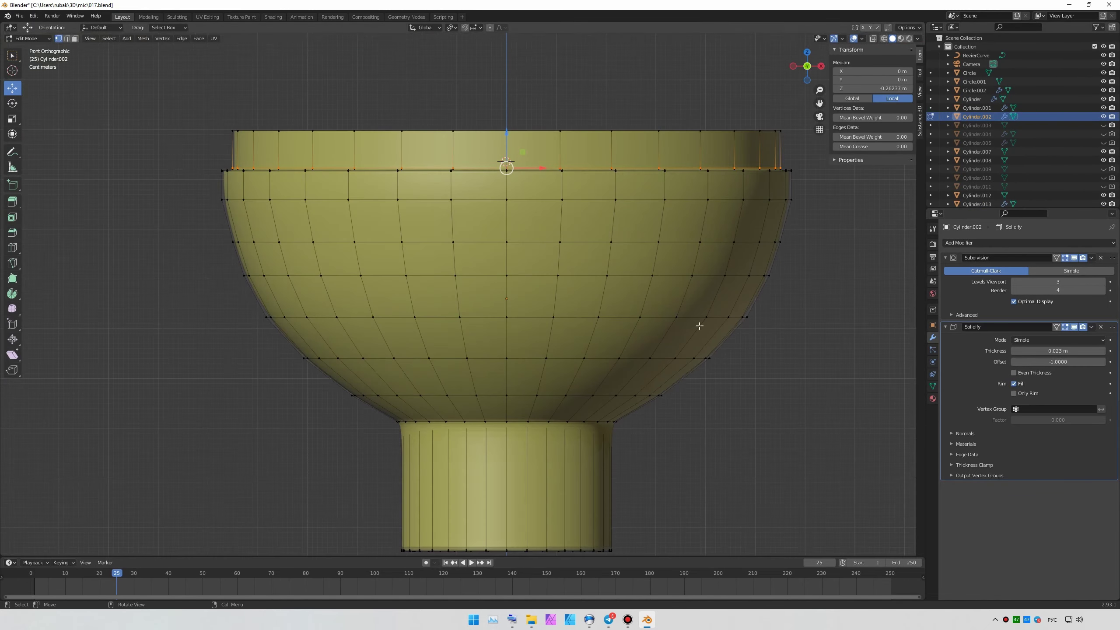
middle_click_drag(653, 521, 653, 393, "shift")
left_click(517, 296, "alt")
scroll(517, 308, "up", 4)
key("x")
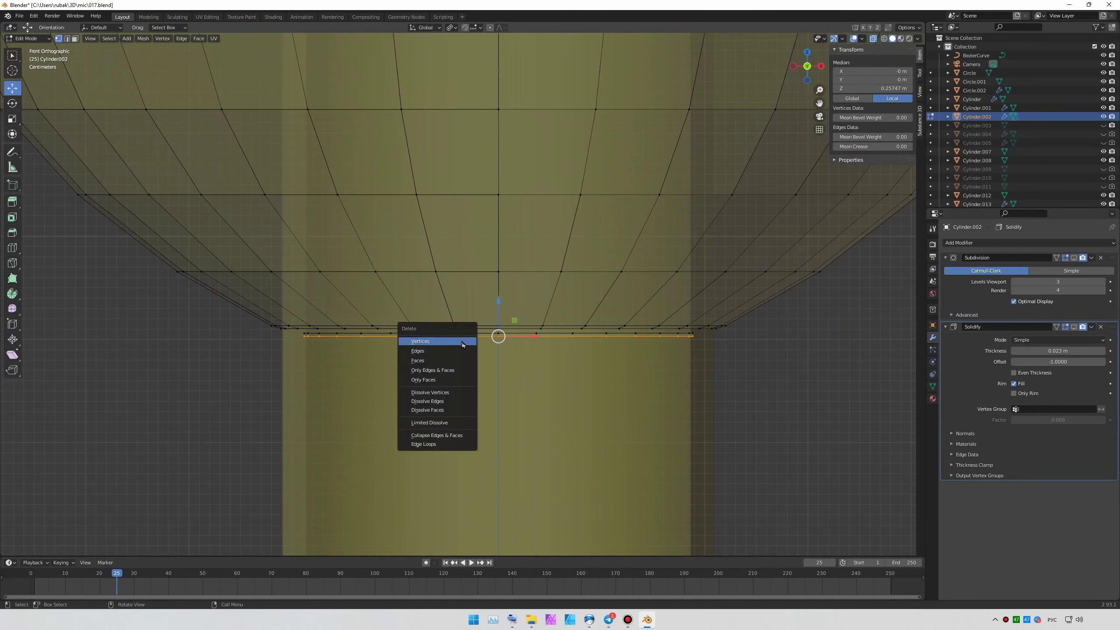
middle_click_drag(468, 338, 529, 309)
key("Tab")
scroll(652, 212, "down", 4)
- Inspect the inner tube within the whole assembly and save the file
middle_click_drag(652, 212, 612, 361)
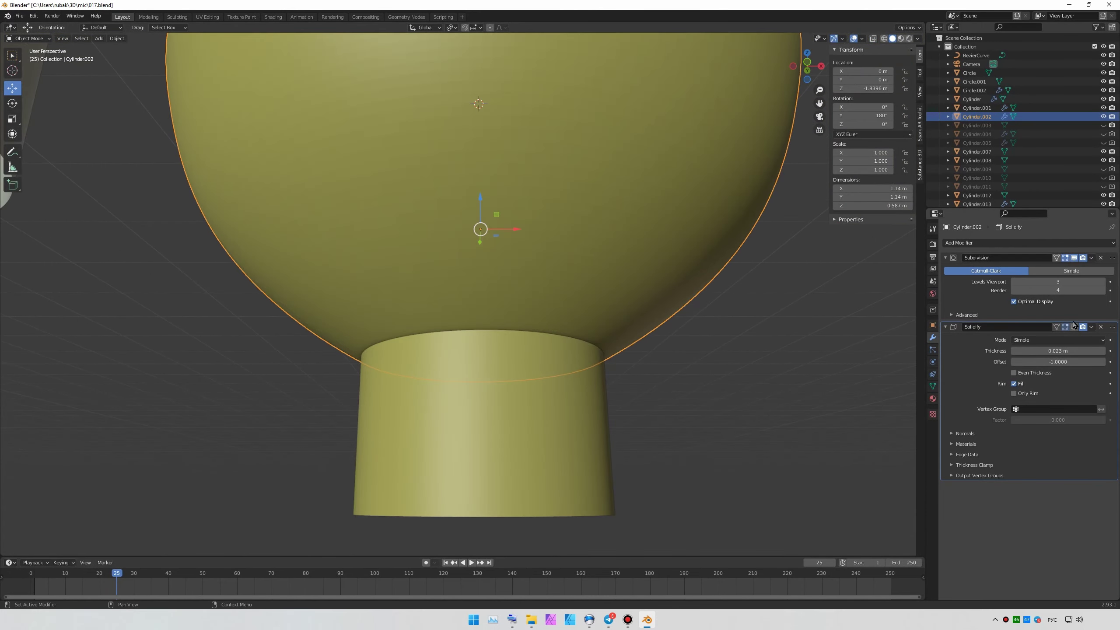
left_click(611, 362)
scroll(612, 362, "up", 4)
scroll(611, 362, "down", 5)
mouse_move(560, 390)
middle_mouse_down()
mouse_move(614, 359)
mouse_move(581, 386)
middle_mouse_up()
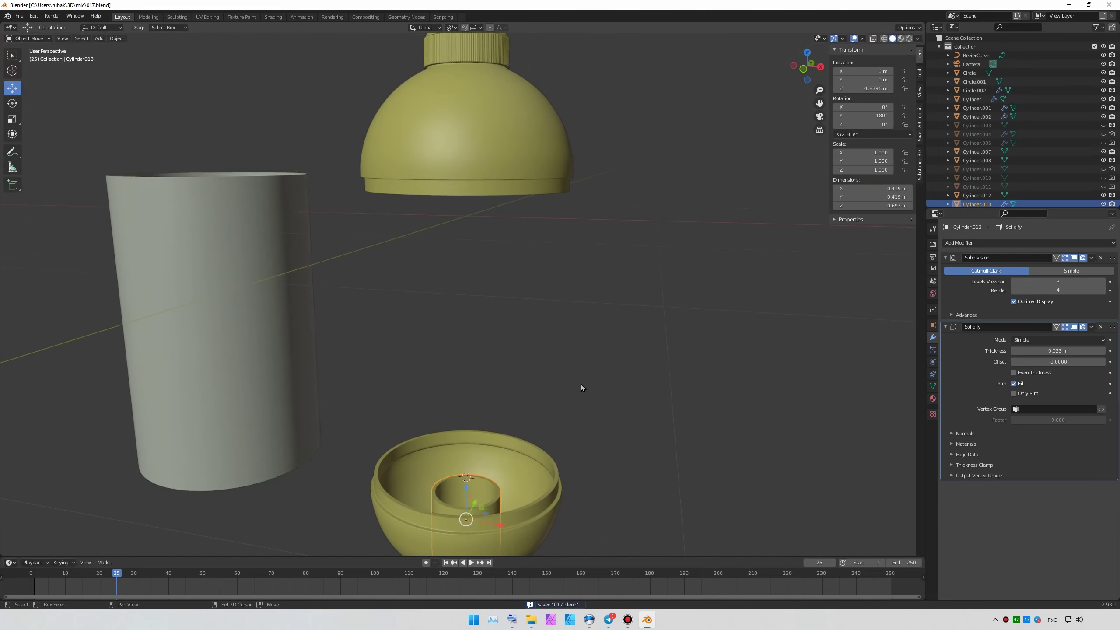
key("ctrl+s")
- Adjust the grey cylinder's X location and its Solidify thickness
left_click(972, 99)
left_click(864, 71)
key("Return")
mouse_move(653, 283)
middle_mouse_down()
mouse_move(573, 309)
mouse_move(564, 243)
mouse_move(662, 252)
mouse_move(602, 278)
mouse_move(550, 268)
mouse_move(512, 349)
mouse_move(518, 305)
mouse_move(473, 234)
middle_mouse_up()
left_click(1027, 243)
left_click(975, 314)
double_click(1028, 351)
- Delete the upper dome neck's top face, leaving a hollow rim
left_click(511, 349)
left_click(473, 233)
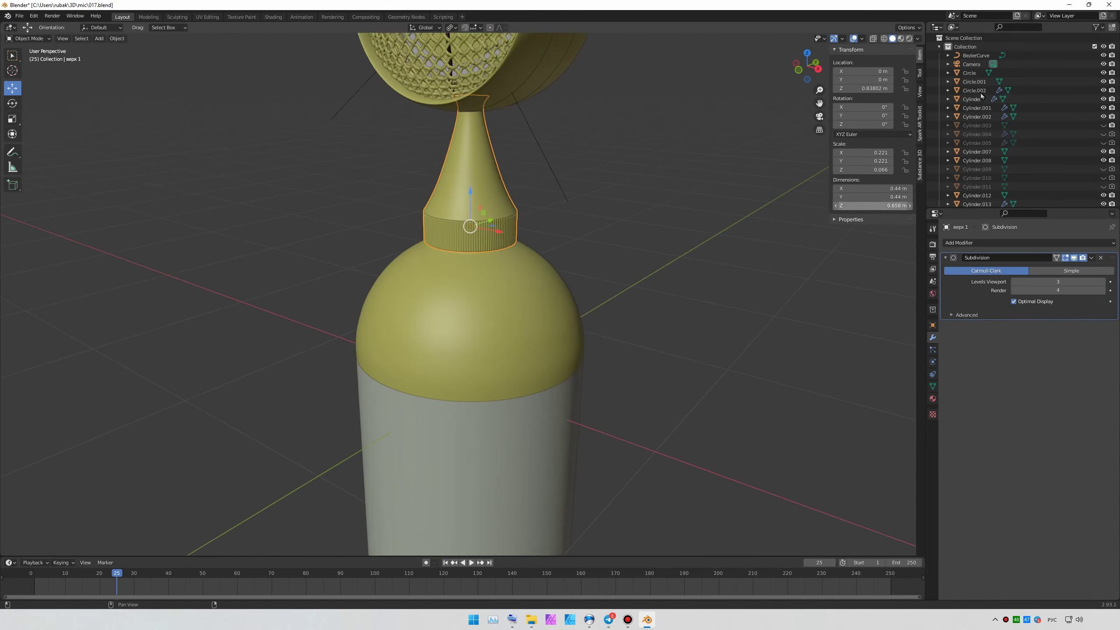
key("KP_1")
scroll(473, 233, "up", 4)
scroll(465, 258, "up", 3)
key("Tab")
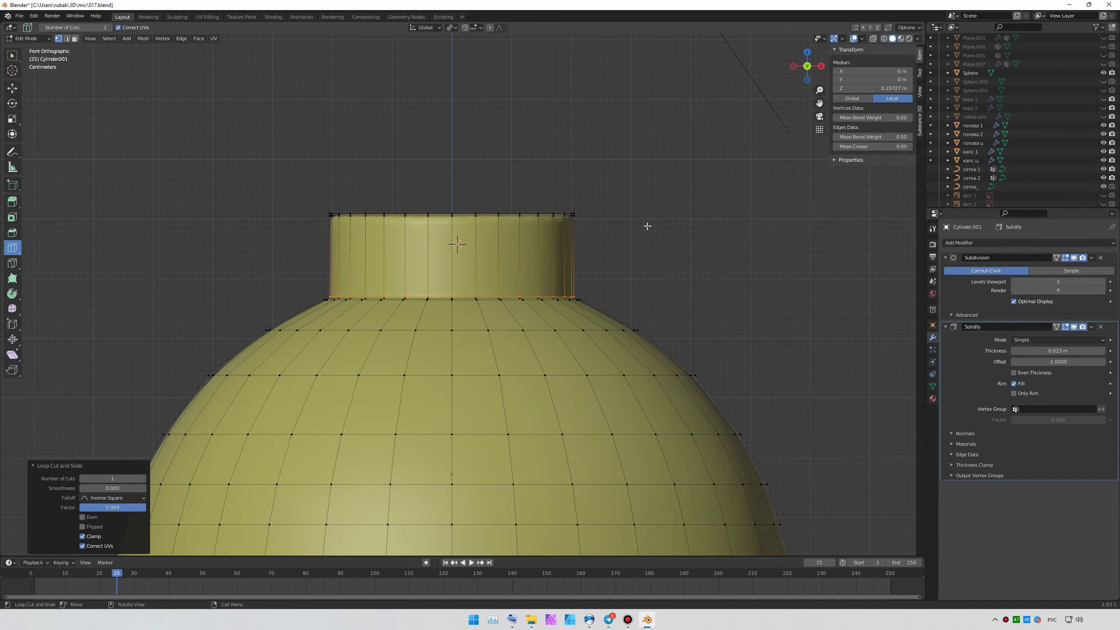
mouse_move(572, 193)
middle_mouse_down()
mouse_move(527, 250)
mouse_move(544, 224)
middle_mouse_up()
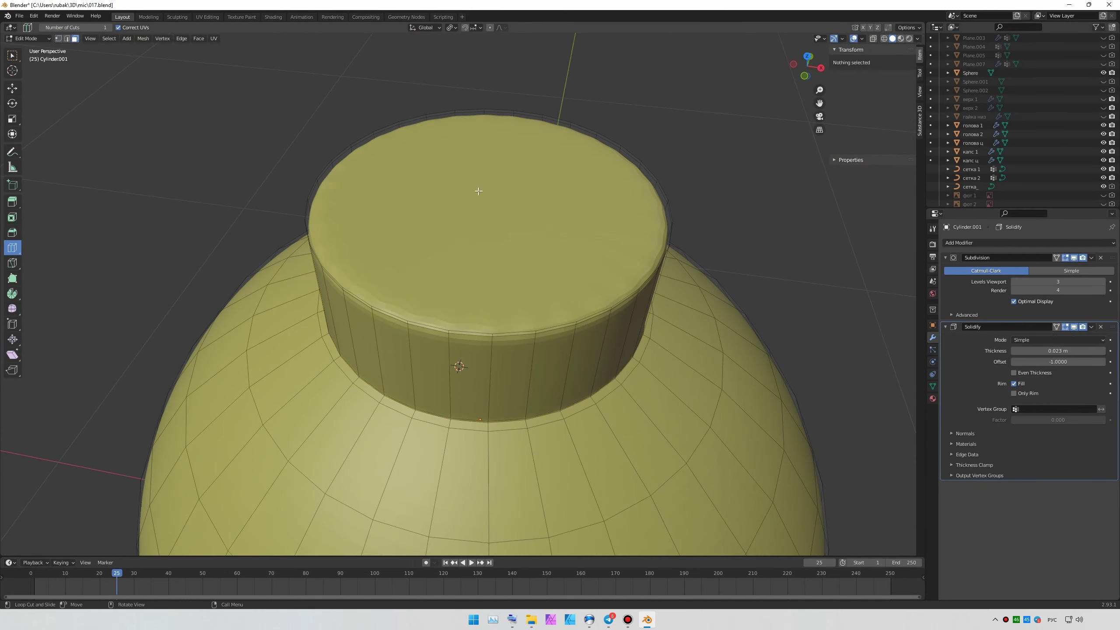
left_click(1075, 258)
key("w")
left_click(487, 195)
key("x")
left_click(485, 239)
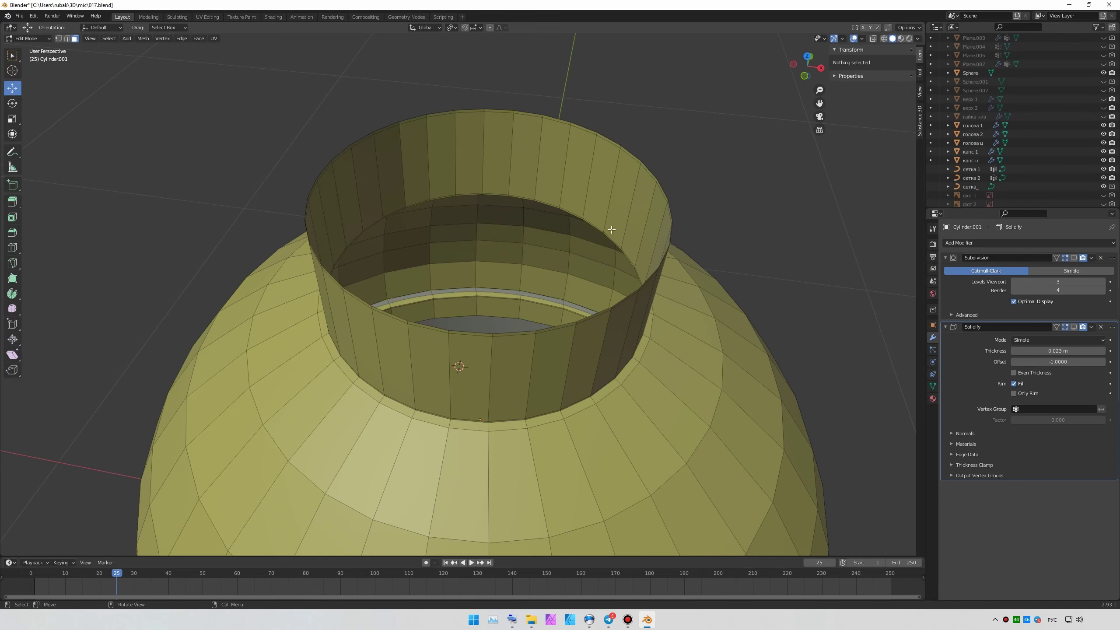
key("Tab")
- Undo an accidental move of the grey body cylinder, restoring it to its place
scroll(644, 196, "down", 3)
middle_click_drag(643, 196, 637, 230)
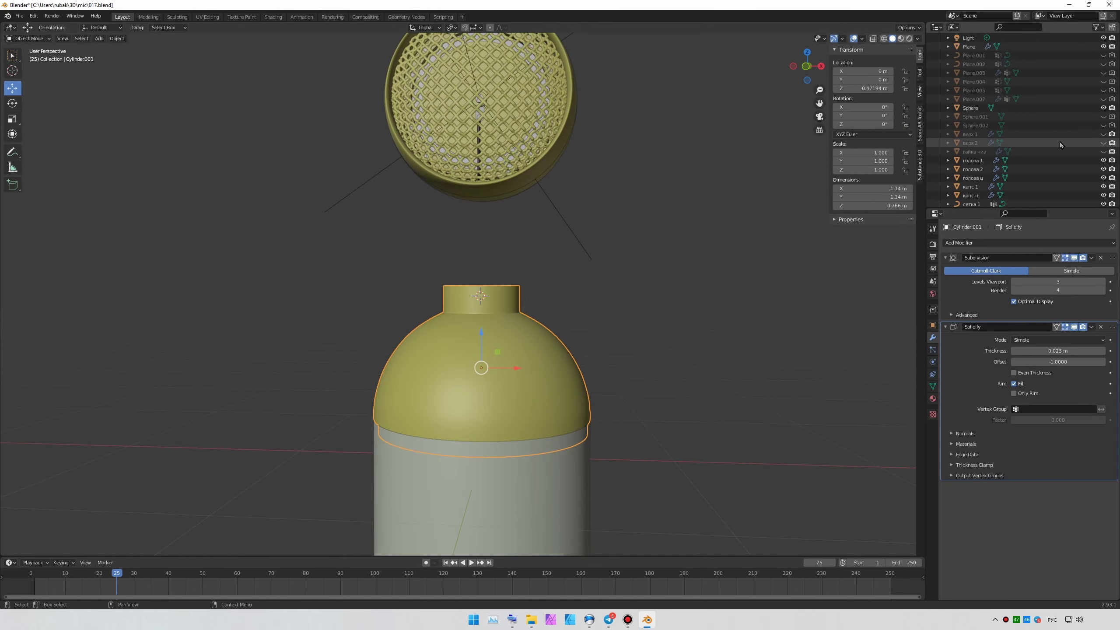
scroll(1060, 142, "up", 5)
scroll(1084, 137, "down", 5)
scroll(645, 272, "down", 2)
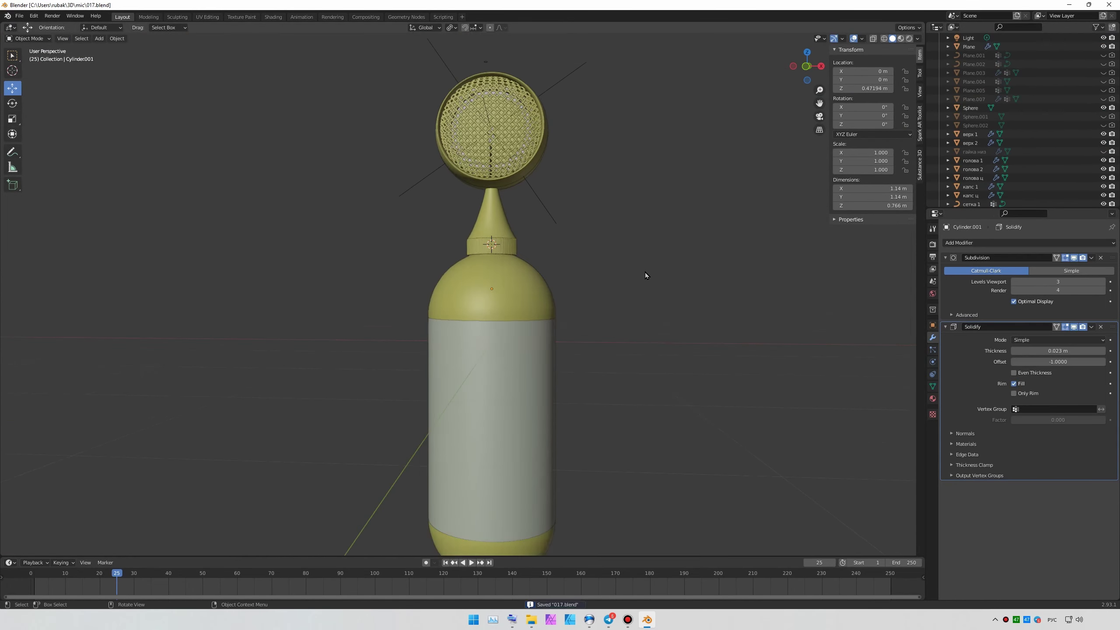
middle_click_drag(645, 272, 597, 343)
left_click(597, 343)
left_click_drag(597, 344, 470, 361)
key("KP_1")
scroll(686, 341, "up", 2)
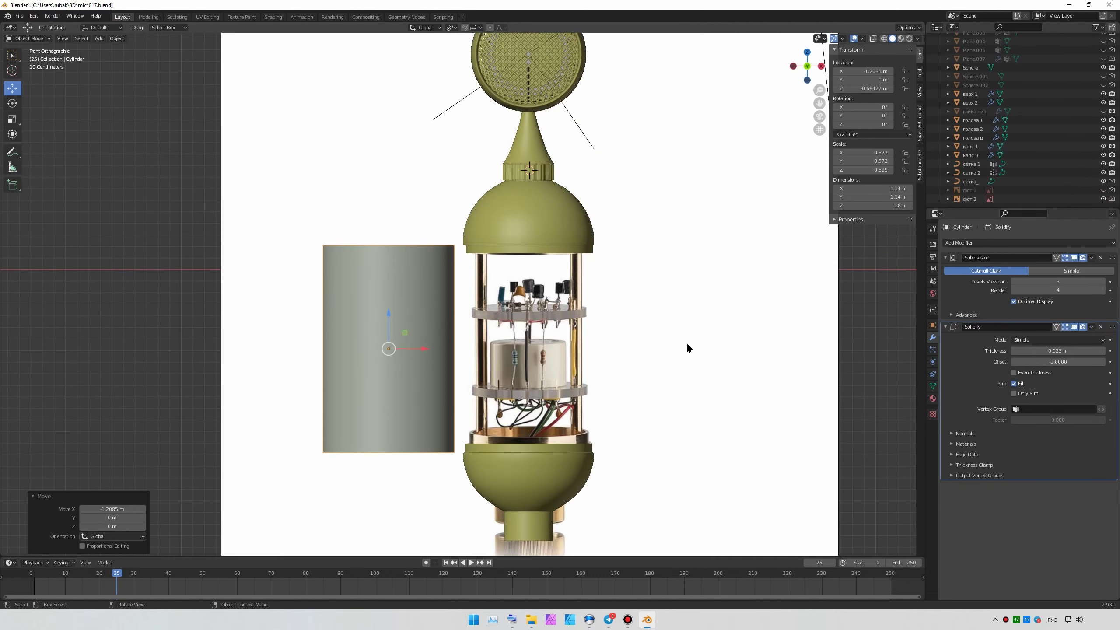
key("ctrl+z")
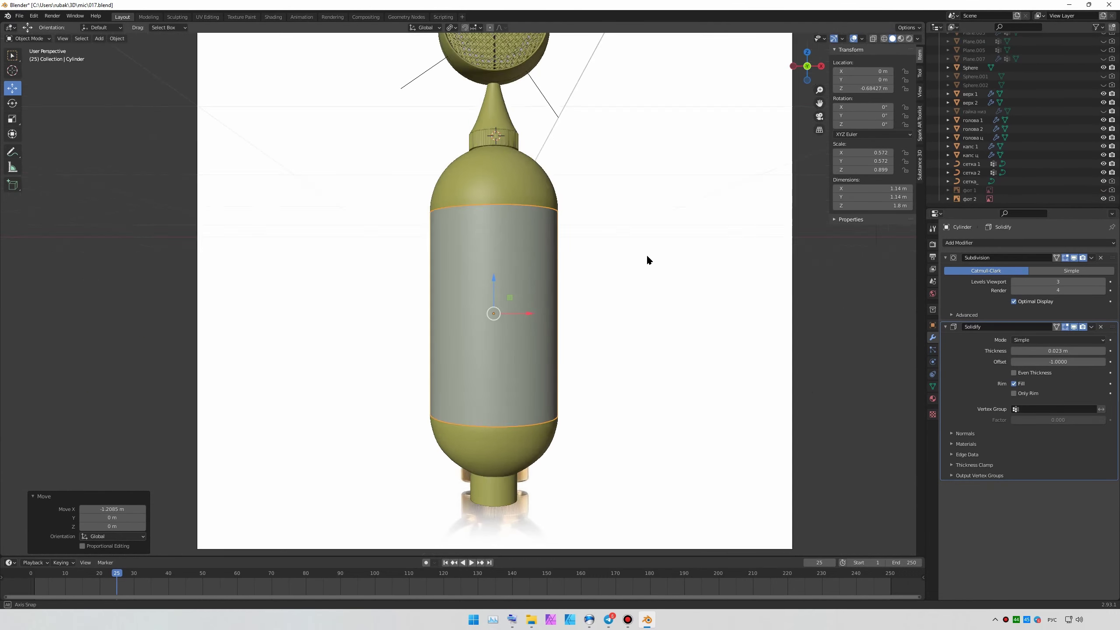
mouse_move(648, 258)
middle_mouse_down()
mouse_move(641, 231)
mouse_move(588, 344)
mouse_move(645, 327)
middle_mouse_up()
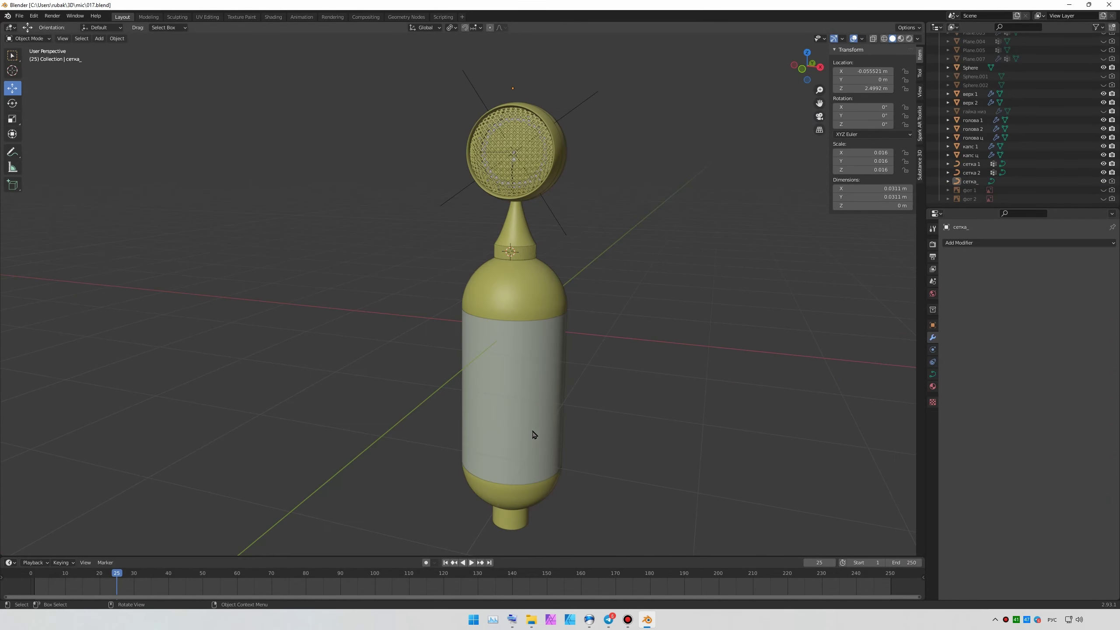
- Add a circle, shrink it to fit the bowl, and move it along Z
left_click(200, 65)
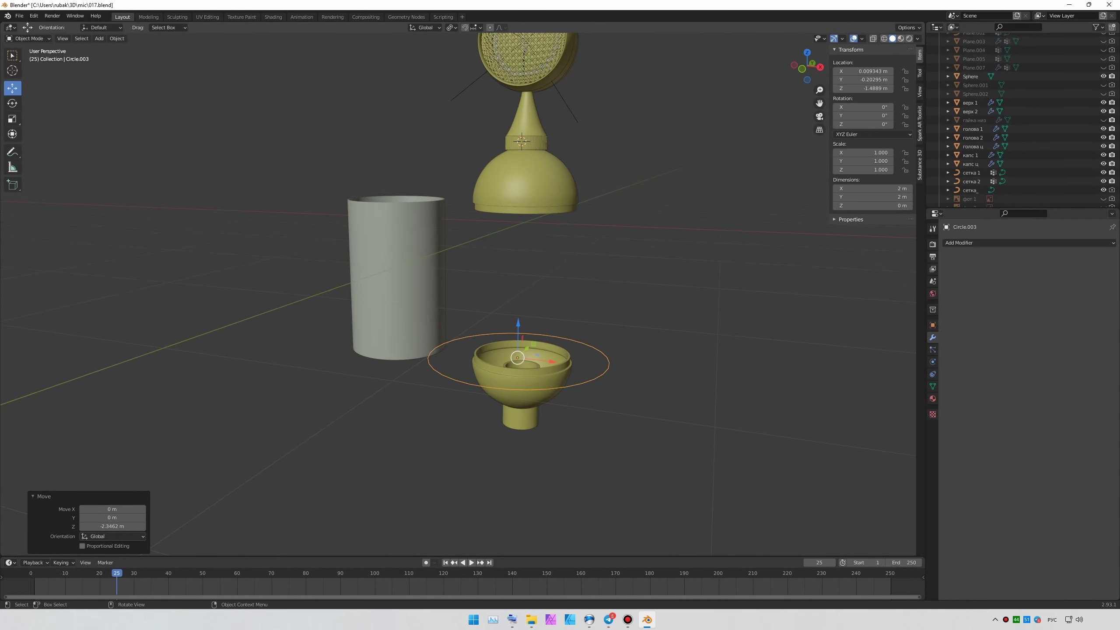
scroll(485, 265, "up", 3)
middle_click_drag(485, 176, 485, 309, "shift")
key("s")
left_click(482, 203)
scroll(482, 204, "up", 3)
key("g")
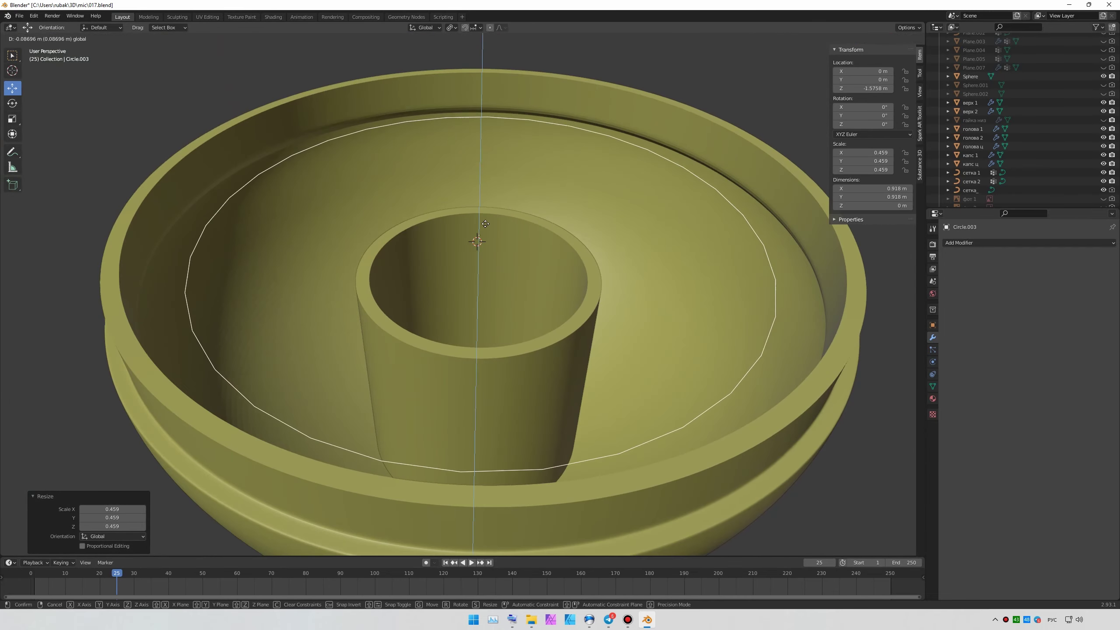
key("z")
left_click(476, 246)
key("alt+Tab")
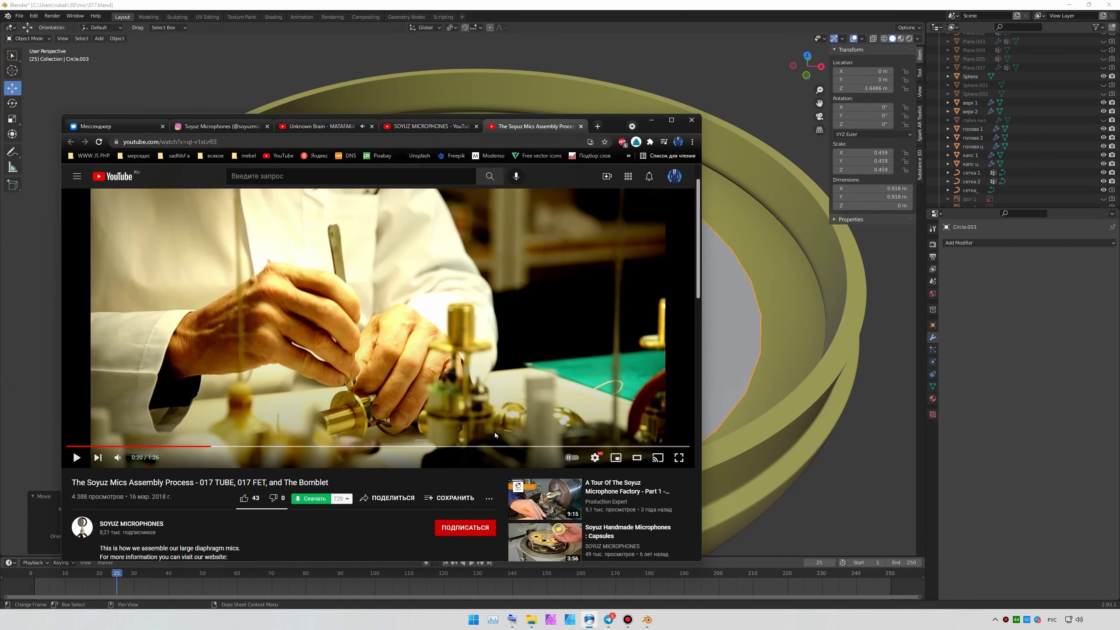
- Check the assembly video for reference, then give the disc the shared brass Material.003
left_click(300, 445)
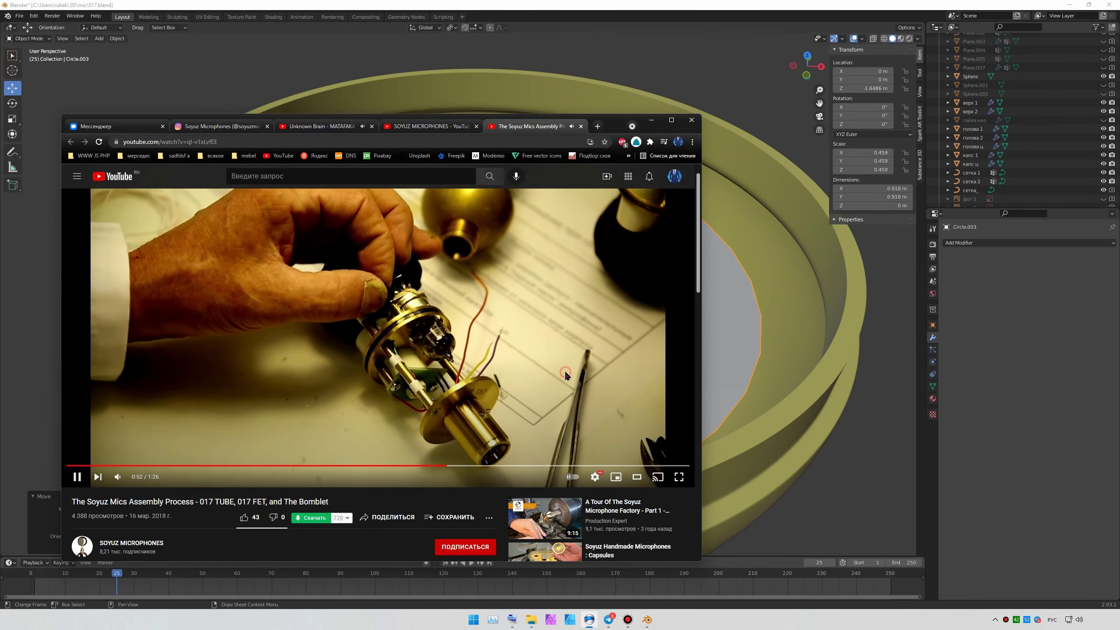
left_click(558, 358)
left_click(956, 281)
left_click(971, 293)
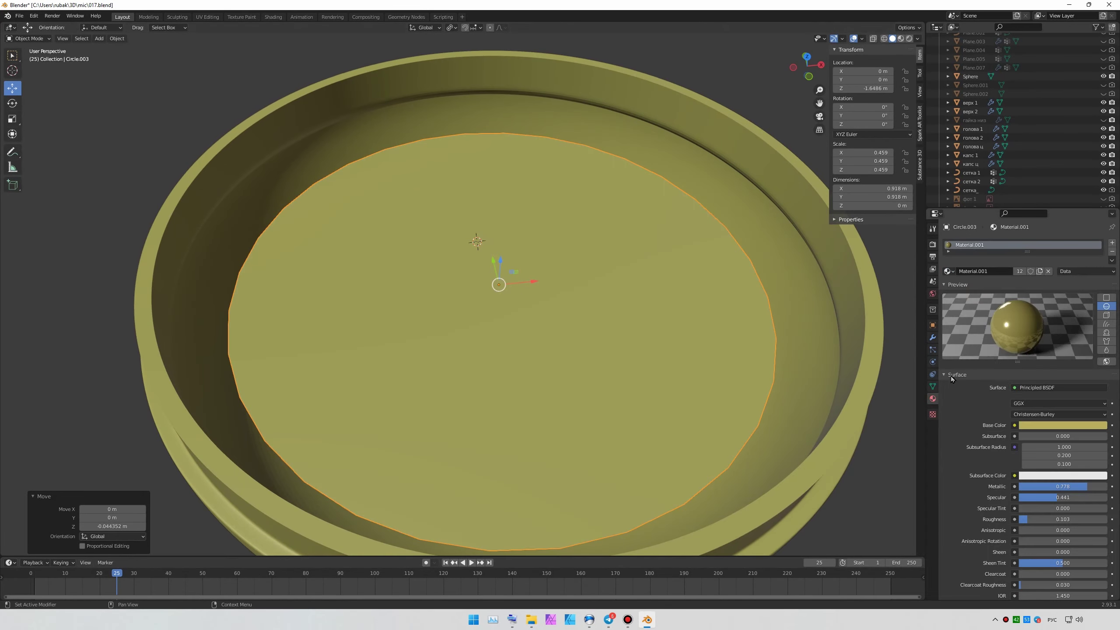
left_click(965, 309)
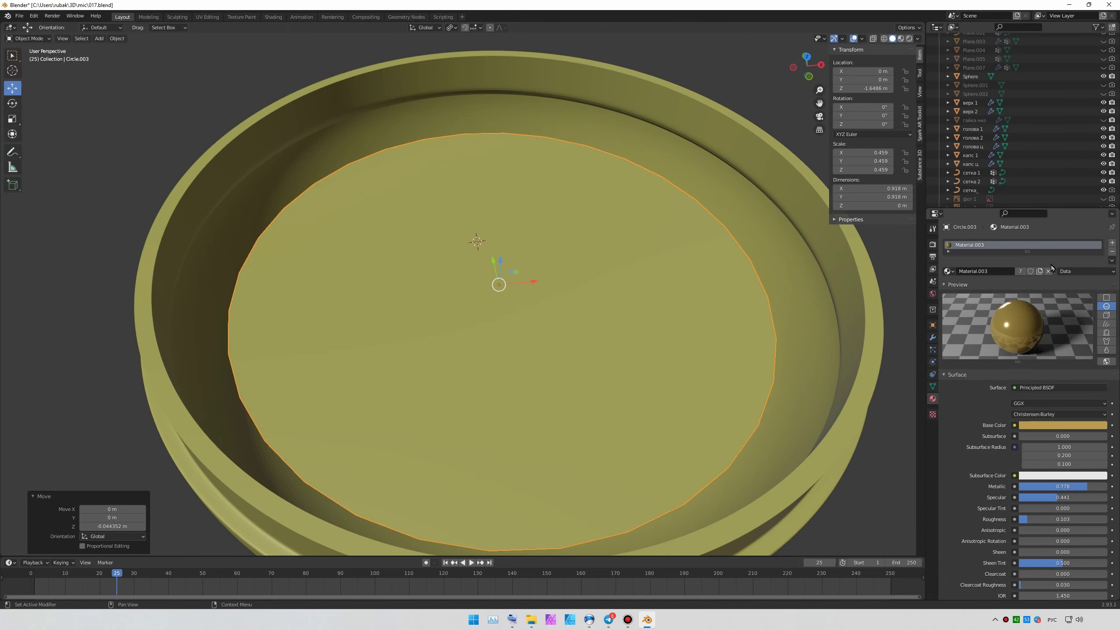
- Add Subdivision and 0.06 m Solidify modifiers to the disc
key("ctrl+1")
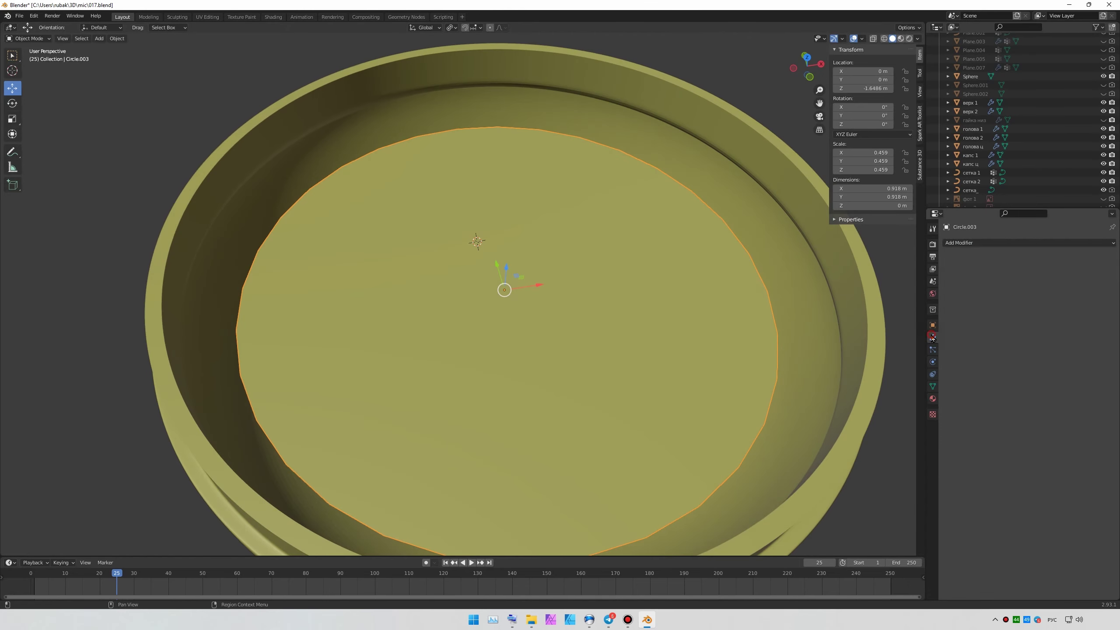
left_click(952, 243)
left_click(948, 380)
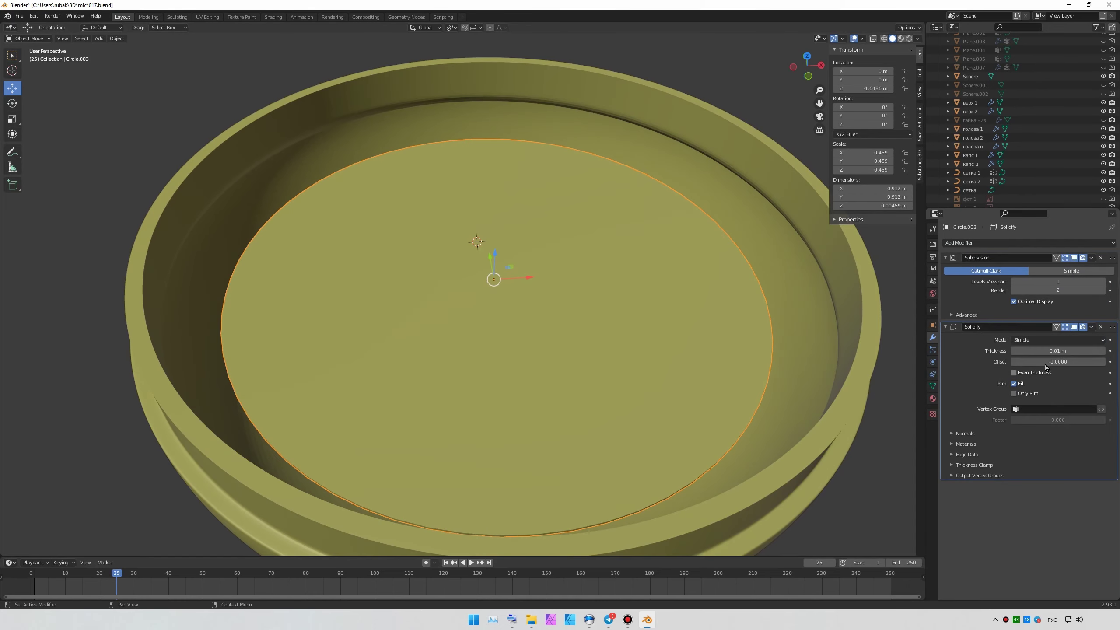
key("Return")
scroll(540, 229, "down", 5)
left_click_drag(541, 229, 825, 244)
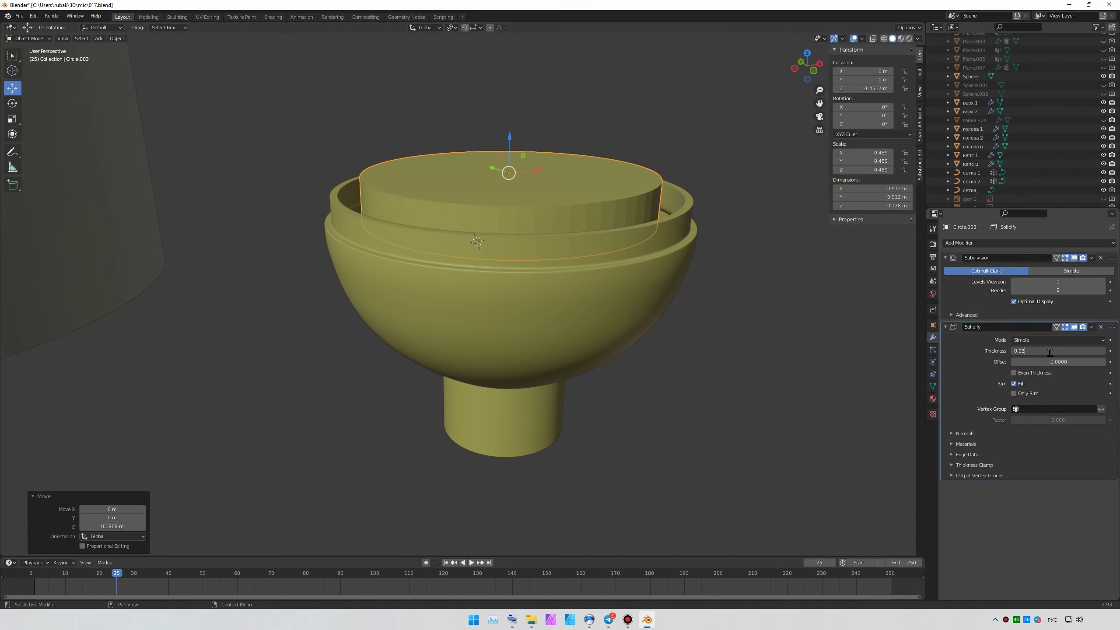
type("6")
key("Return")
key("ctrl+2")
- Lower the disc back into the bowl, enlarge it, and hide the sphere shell
key("g")
key("z")
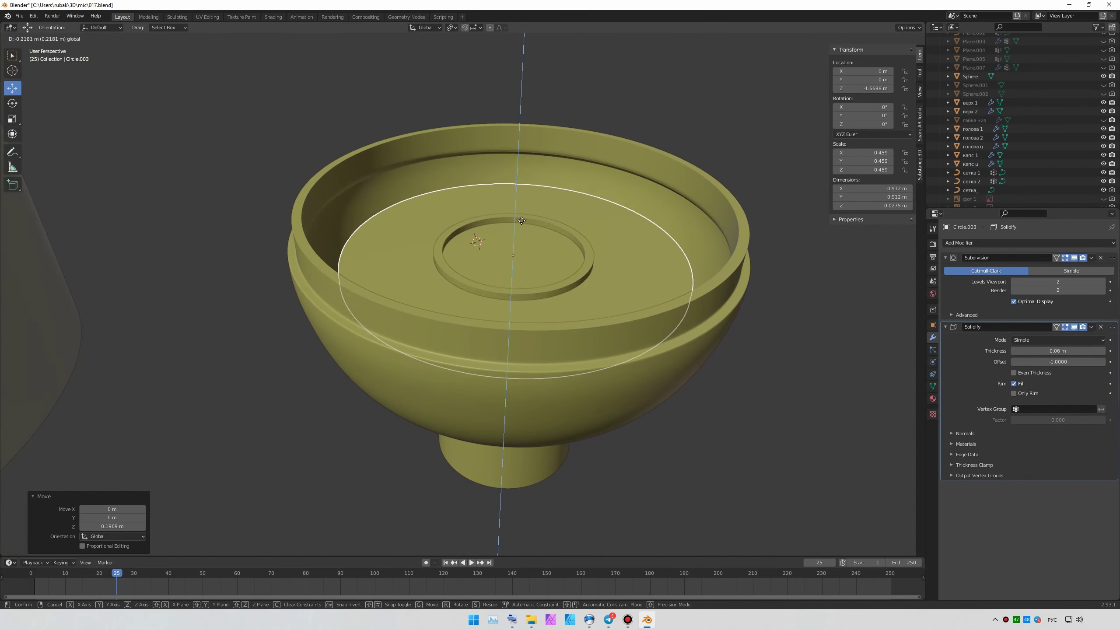
middle_click_drag(720, 287, 572, 246)
key("s")
left_click(580, 244)
key("KP_7")
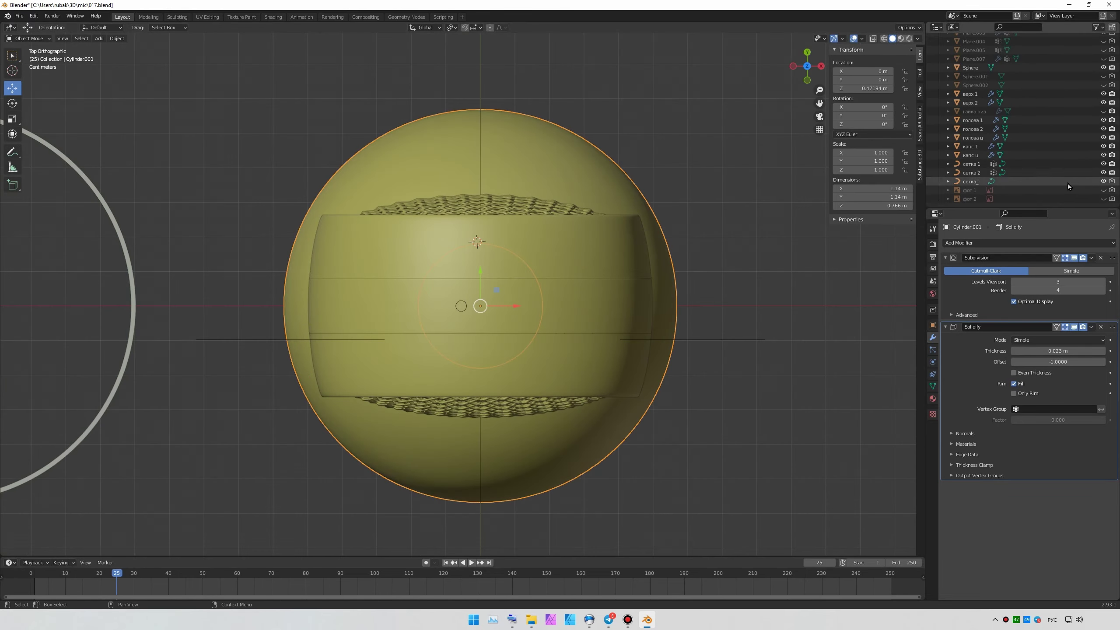
scroll(1068, 187, "up", 10)
key("h")
- Confirm the disc's final size and add a new 16-vertex, 2 m-deep cylinder
left_click(554, 150)
mouse_move(553, 150)
middle_mouse_down()
mouse_move(583, 347)
mouse_move(644, 250)
mouse_move(605, 315)
mouse_move(309, 176)
middle_mouse_up()
scroll(583, 346, "down", 4)
scroll(606, 315, "up", 3)
key("ctrl+s")
left_click(99, 38)
- Add a cylinder and shape it into a slim 1.92 m support rod, offset along X between the domes
left_click(185, 94)
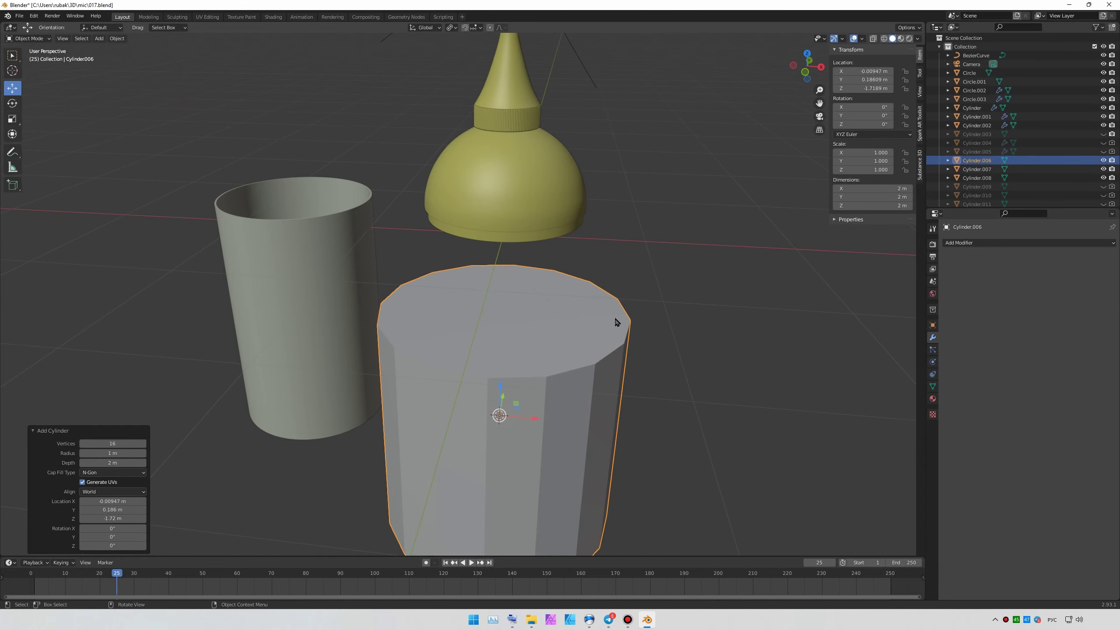
key("s")
type("0.05")
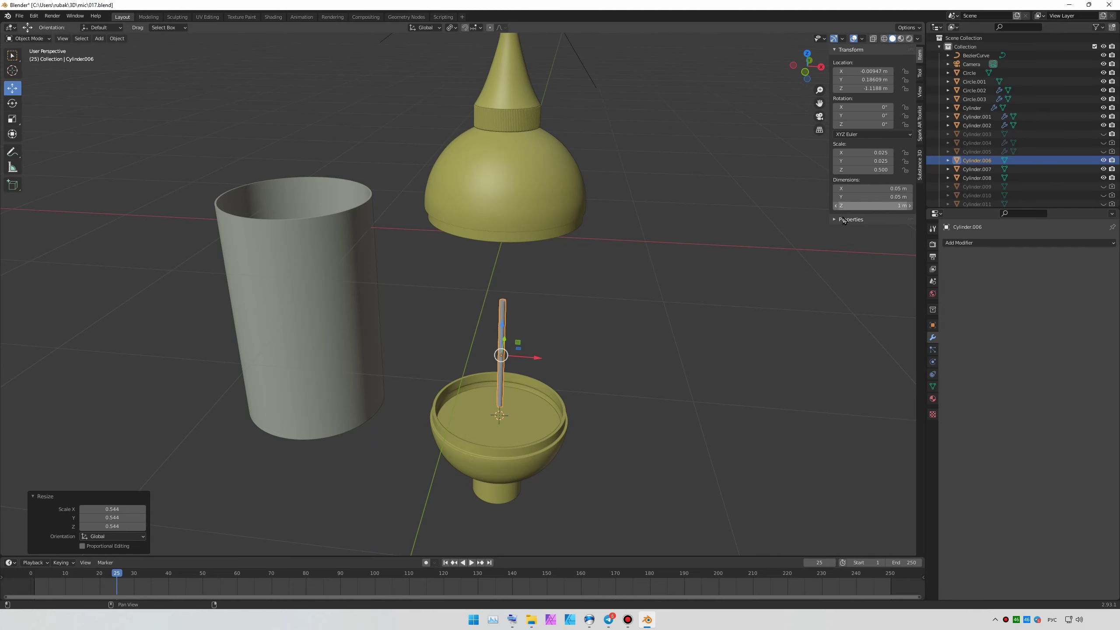
key("KP_1")
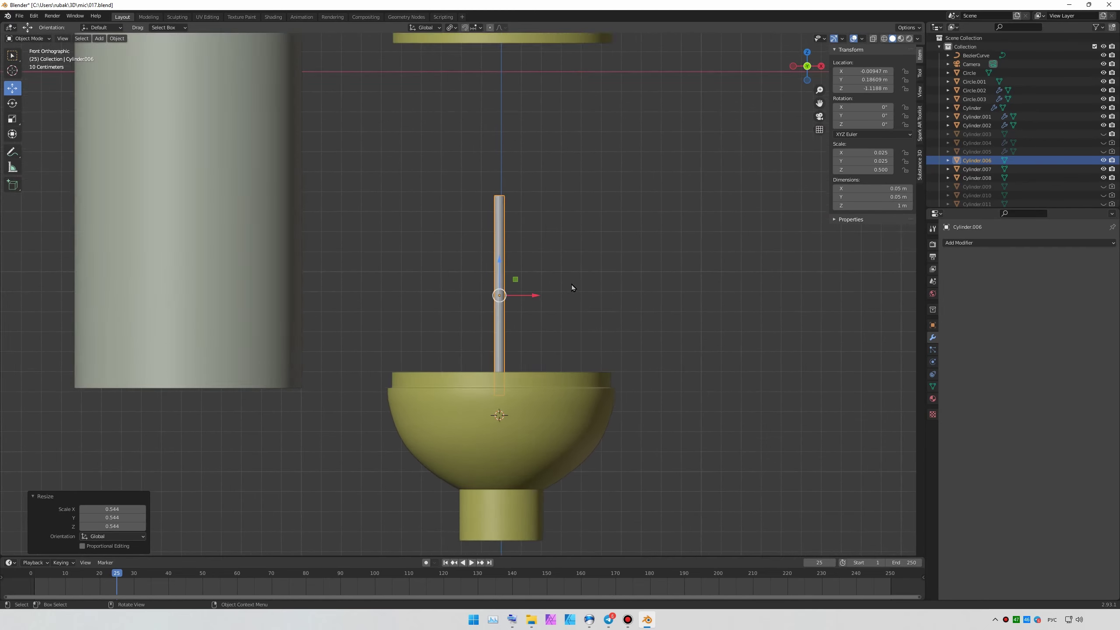
scroll(571, 284, "up", 3)
key("g")
key("x")
scroll(1014, 133, "down", 5)
left_click(1103, 199)
double_click(876, 72)
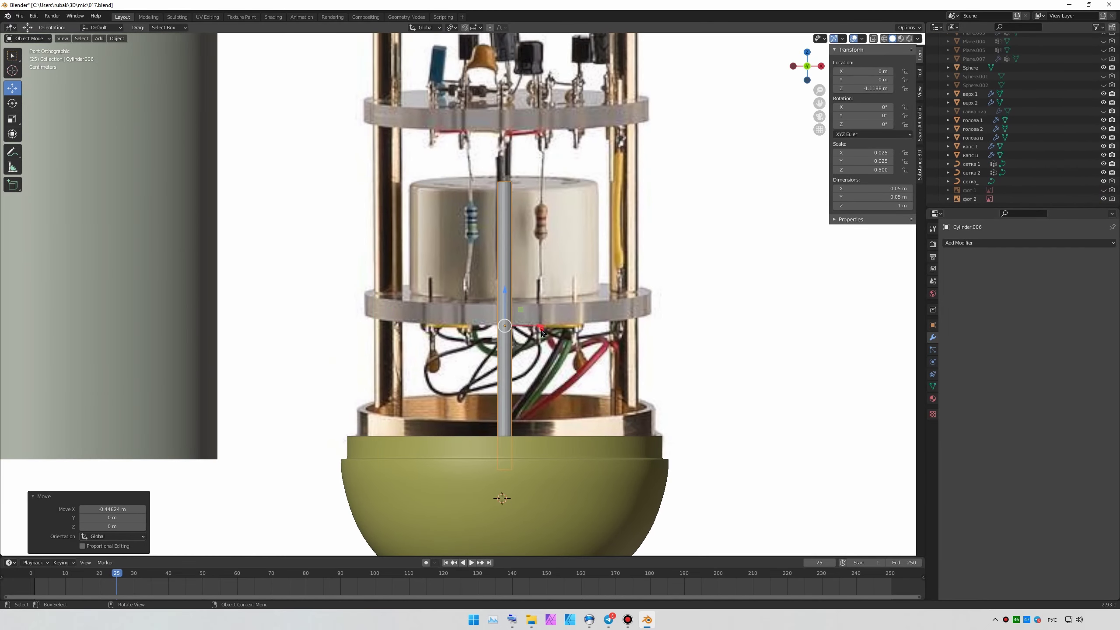
left_click(456, 259)
scroll(407, 325, "down", 2)
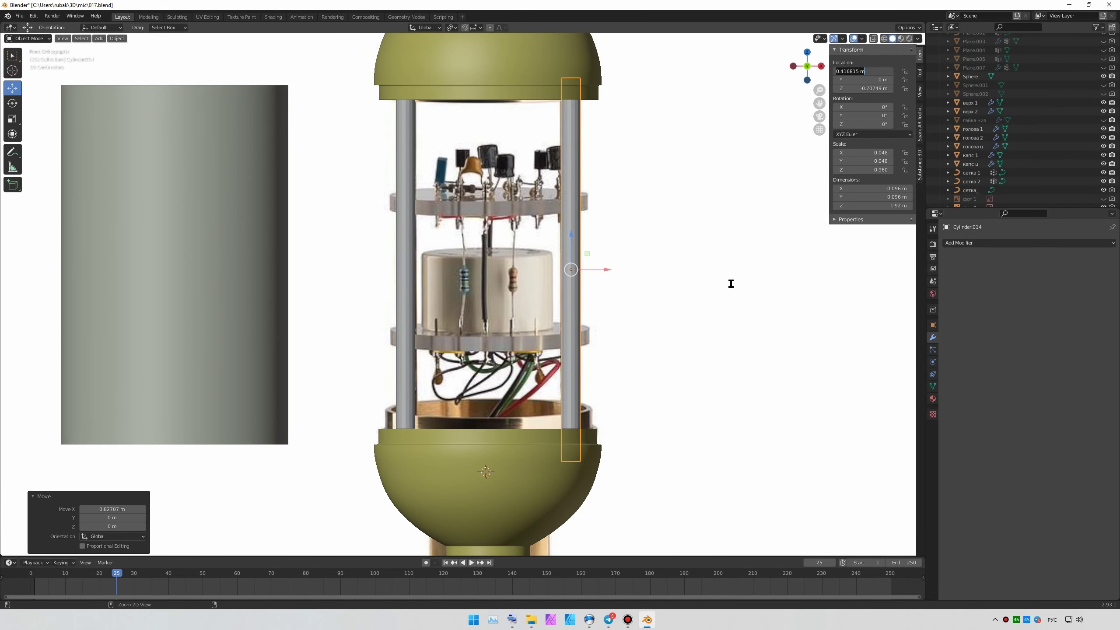
- Raise the disc Circle.004 along Z to the lower circuit-board level
left_click(667, 276)
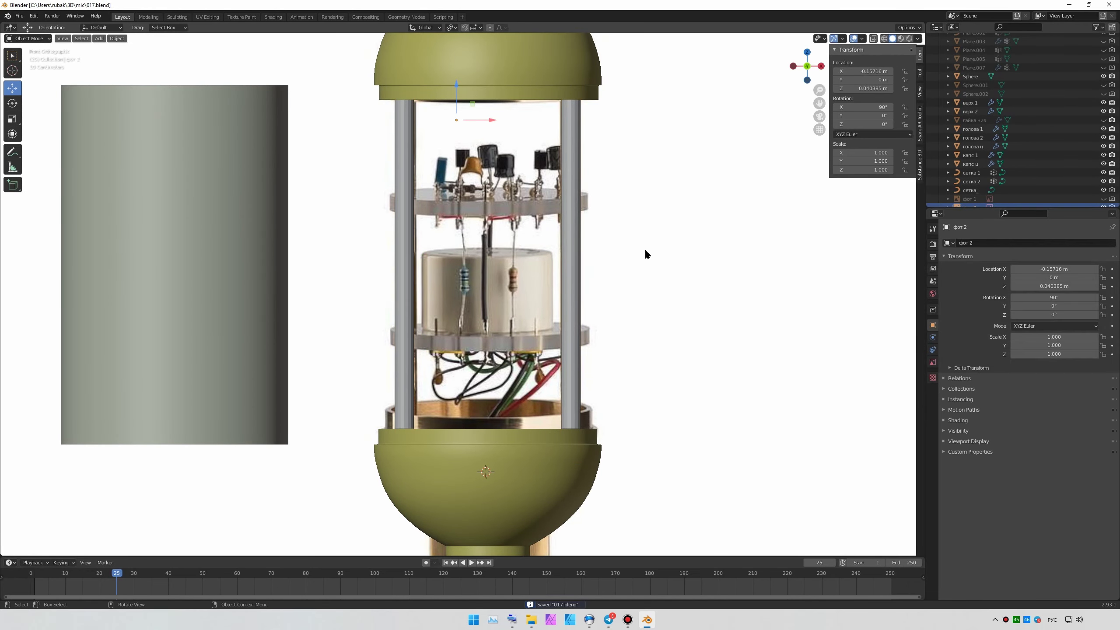
middle_click_drag(643, 249, 608, 309)
key("g")
key("z")
left_click(581, 334)
key("KP_1")
- Increase the plate's Solidify thickness to 0.16 m and nudge the lower plate up slightly
scroll(581, 334, "up", 1)
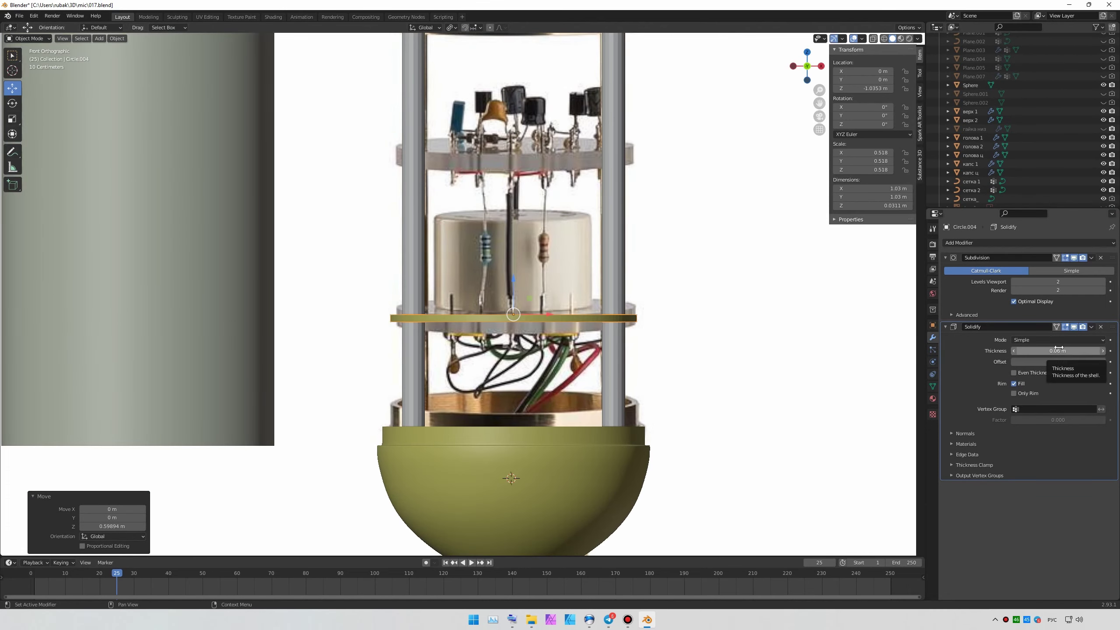
left_click(1102, 351)
middle_click_drag(640, 254, 615, 324, "shift")
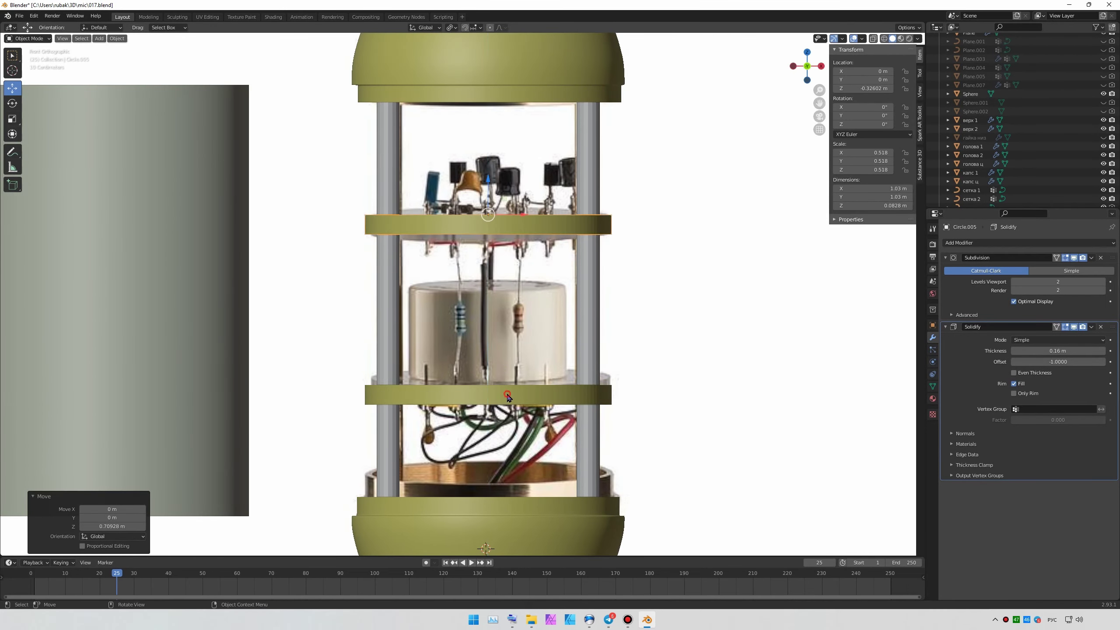
left_click_drag(507, 397, 507, 388)
- Give the lower plate a Glass BSDF surface and reuse that material on the upper plate Circle.005
left_click(933, 398)
left_click_drag(1073, 354, 1063, 333)
scroll(1014, 442, "down", 3)
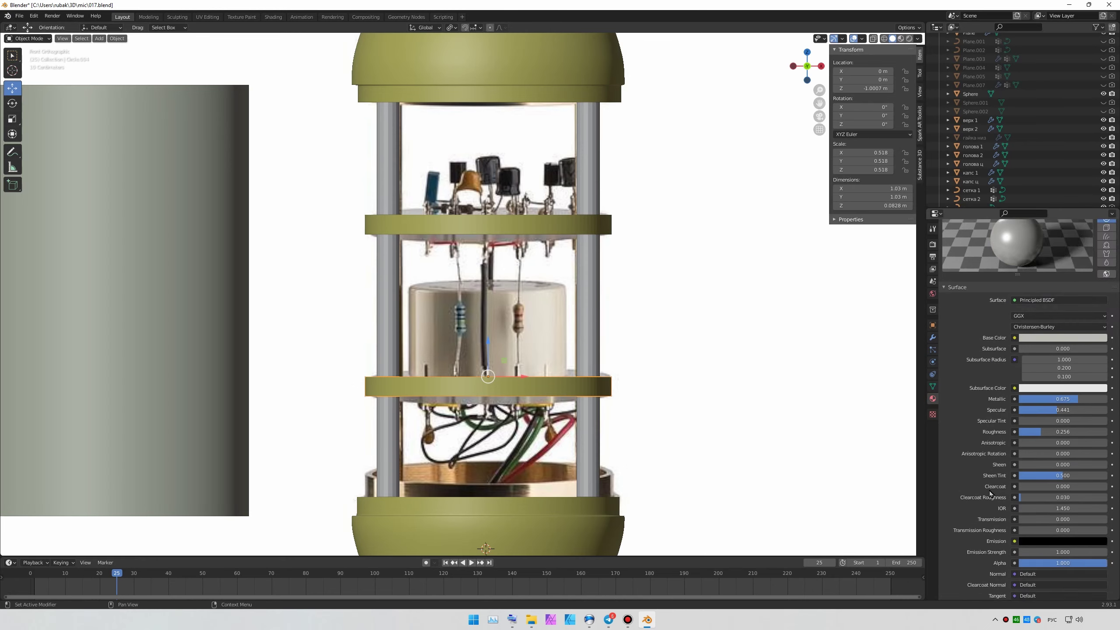
scroll(1014, 441, "down", 3)
scroll(996, 442, "up", 5)
scroll(987, 438, "up", 1)
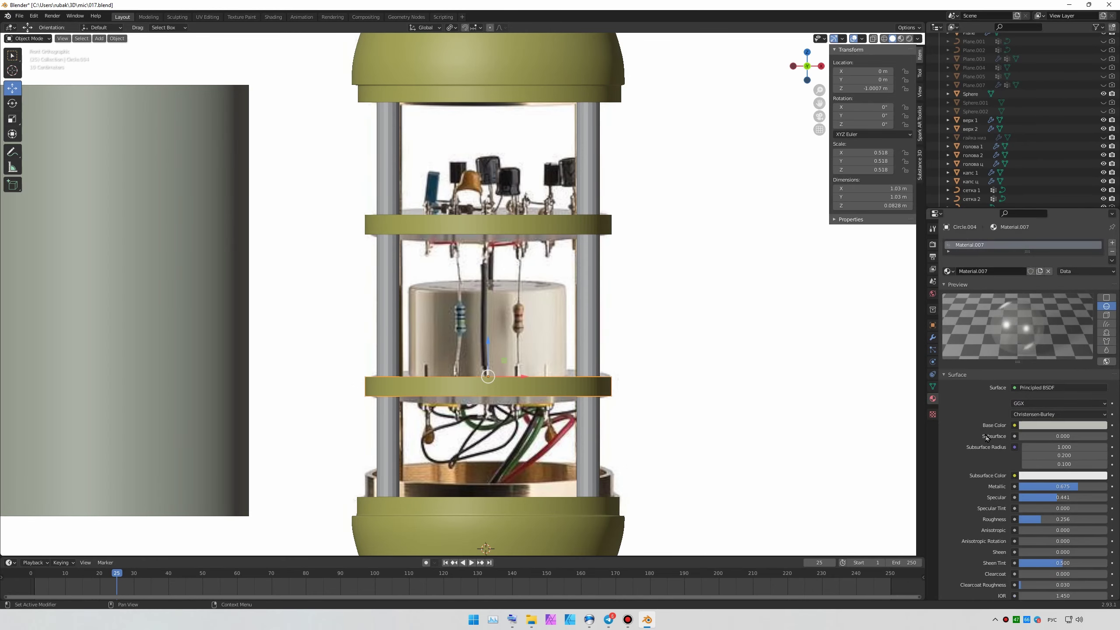
left_click(1036, 388)
left_click(988, 399)
left_click(1059, 530)
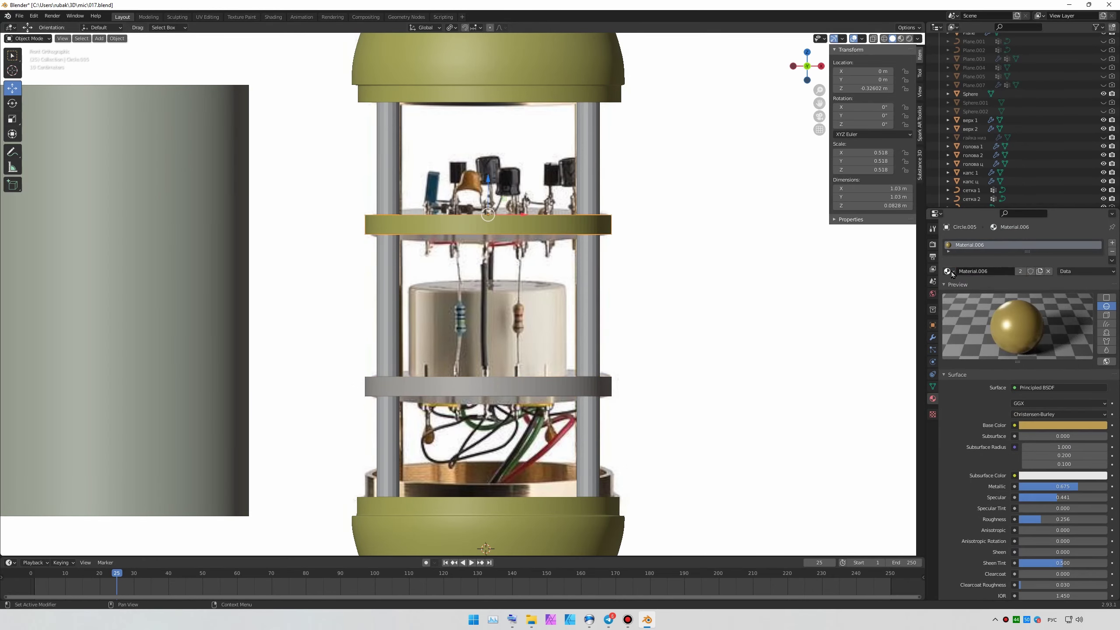
- Hide both reference photos, check a pillar's material, and preview the scene in rendered mode
middle_click_drag(574, 309, 680, 308)
scroll(1058, 132, "down", 2)
left_click(1103, 190)
left_click(1104, 199)
scroll(599, 331, "down", 5)
left_click(502, 354)
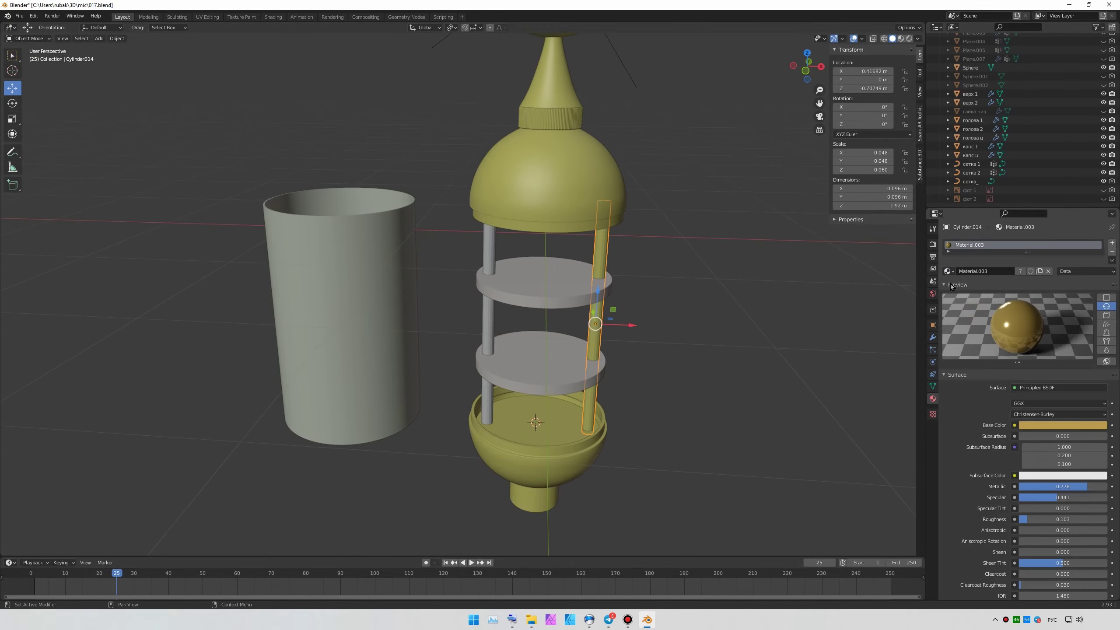
left_click(948, 270)
key("z")
left_click(772, 287)
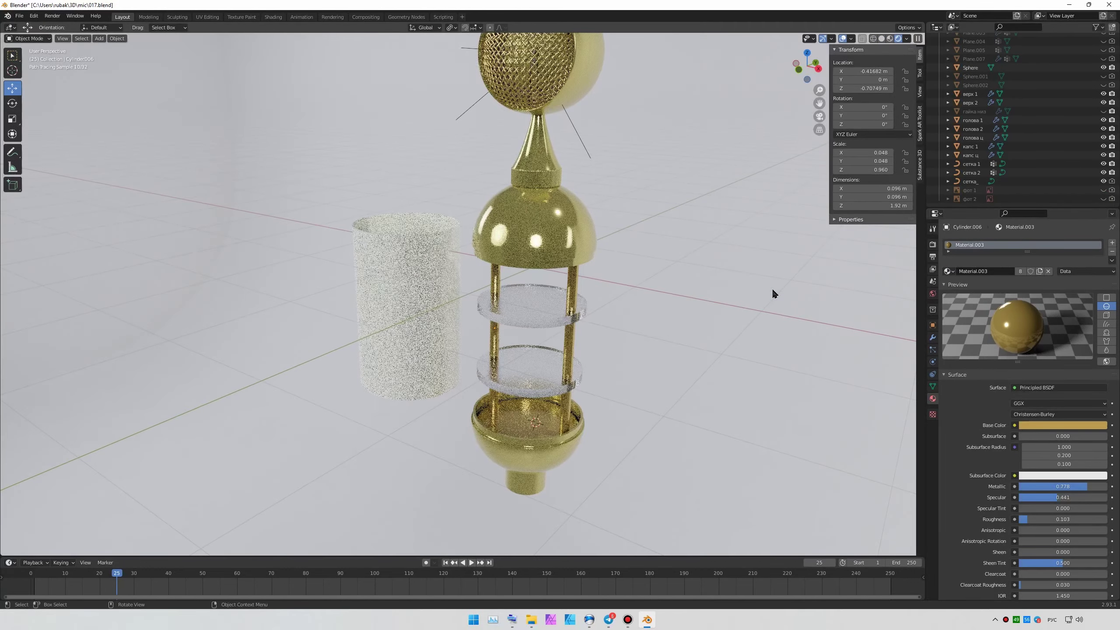
scroll(676, 256, "up", 1)
- Set the glass roughness to 0.1, return to solid display, and save the project
left_click(536, 351)
key("z")
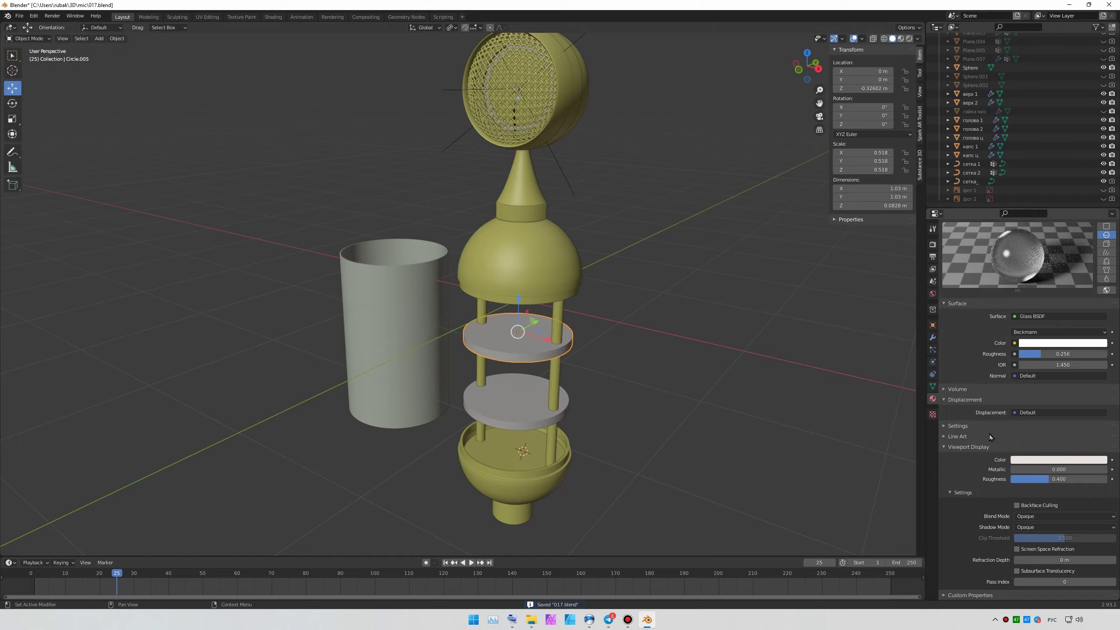
key("Return")
left_click(898, 39)
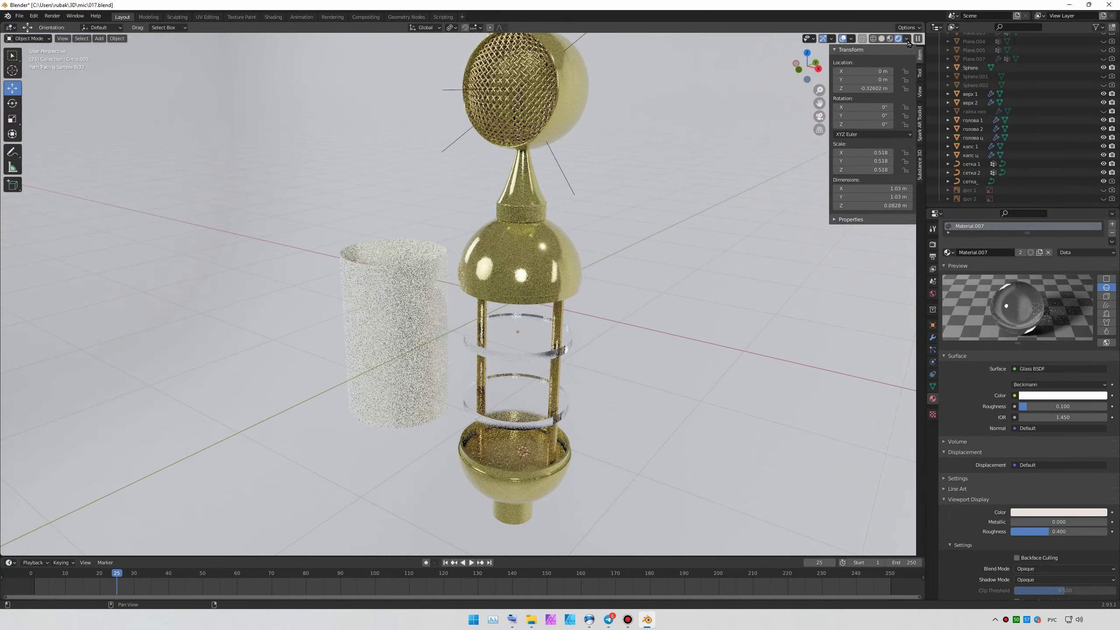
left_click(882, 41)
left_click(373, 367)
key("ctrl+s")
- Sample the beige body colour from the microphone reference photo in an image editor
key("alt+Tab")
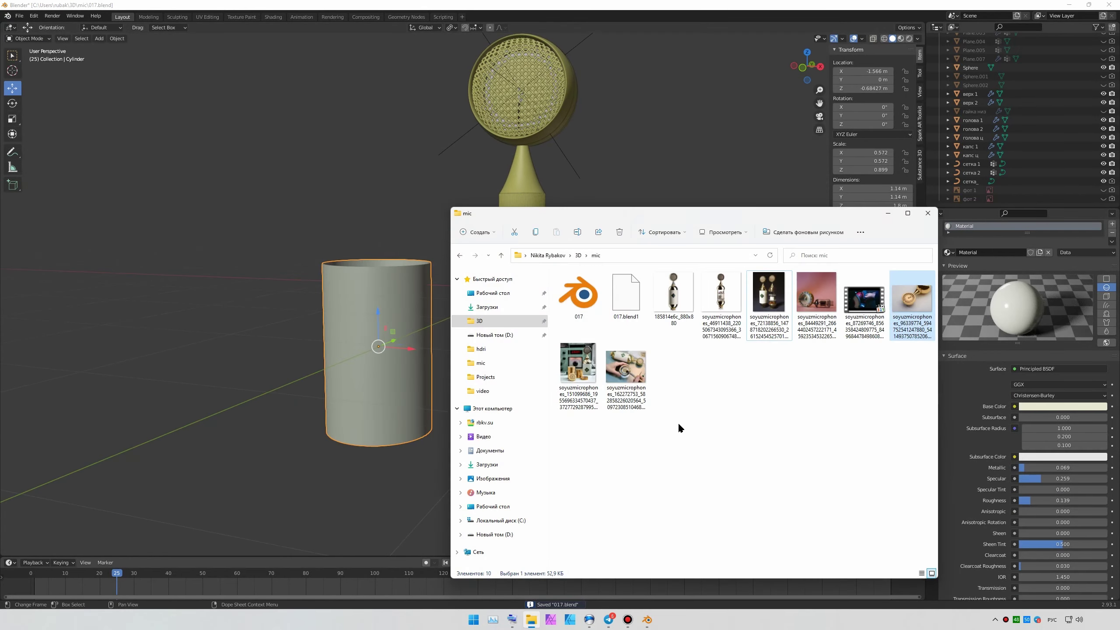
key("Return")
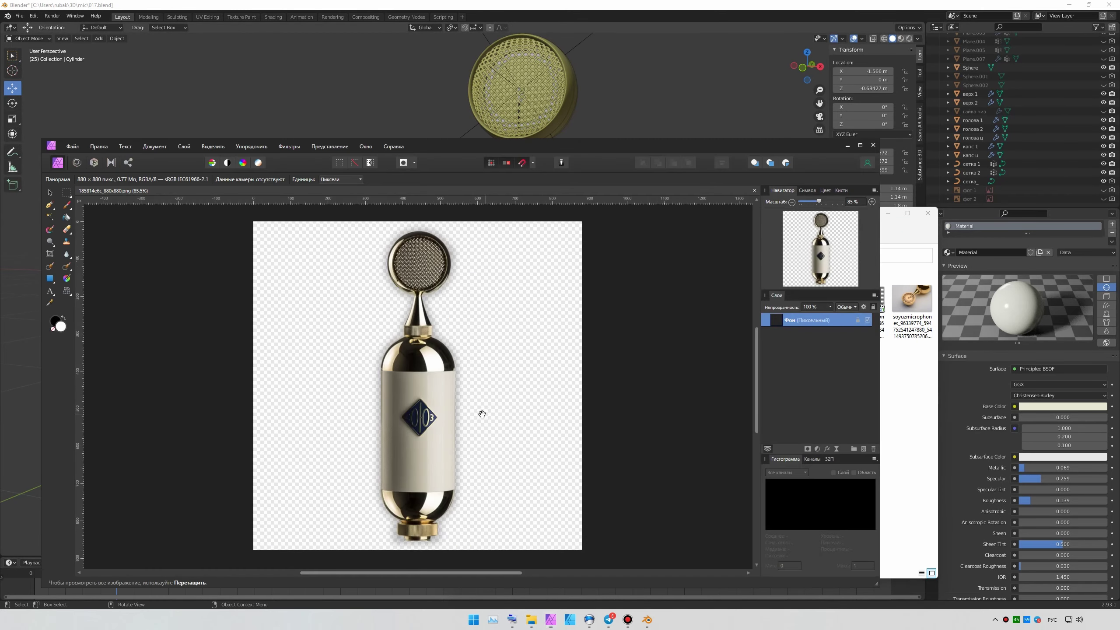
scroll(406, 413, "up", 5, "ctrl")
key("ctrl+z")
double_click(56, 322)
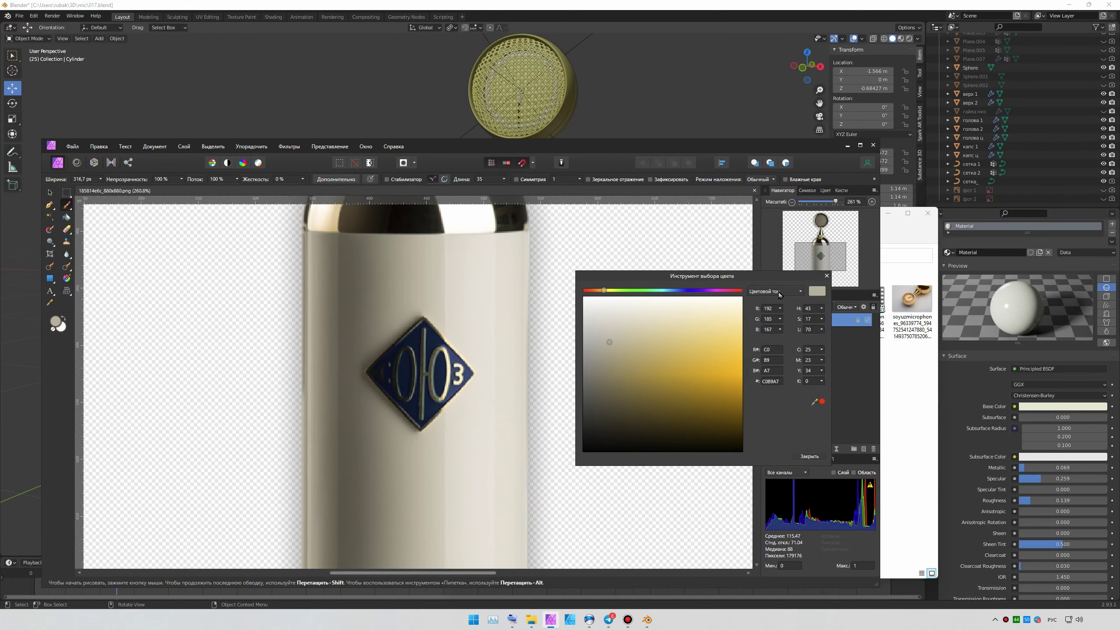
left_click(770, 332)
- Apply the sampled beige colour to the body cylinder and centre it on the microphone
left_click(1011, 387)
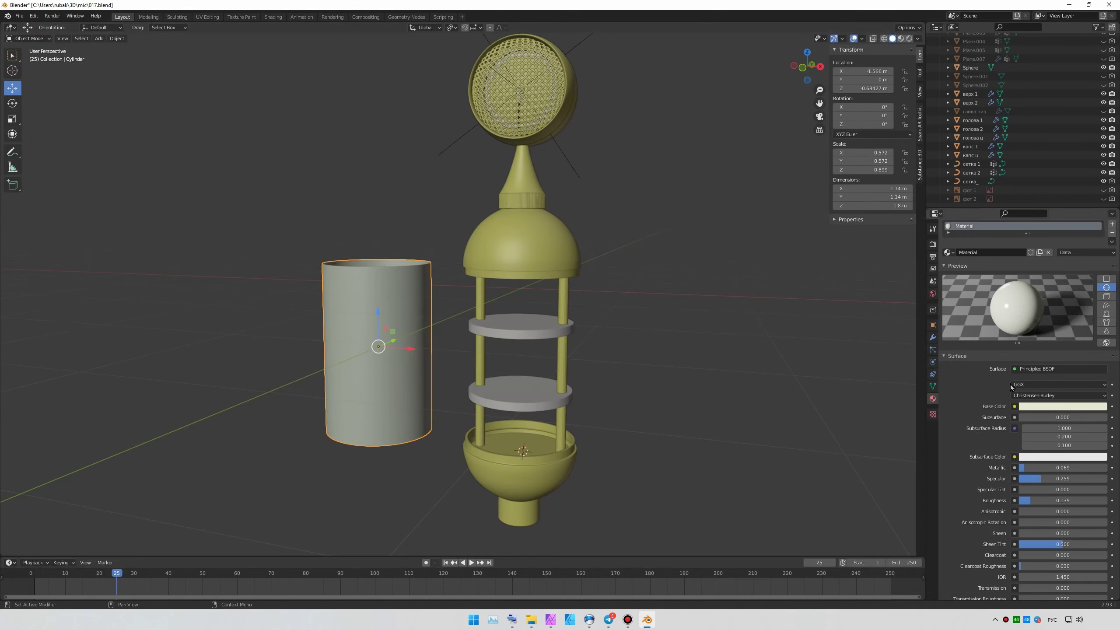
scroll(1014, 398, "down", 10)
left_click(1063, 365)
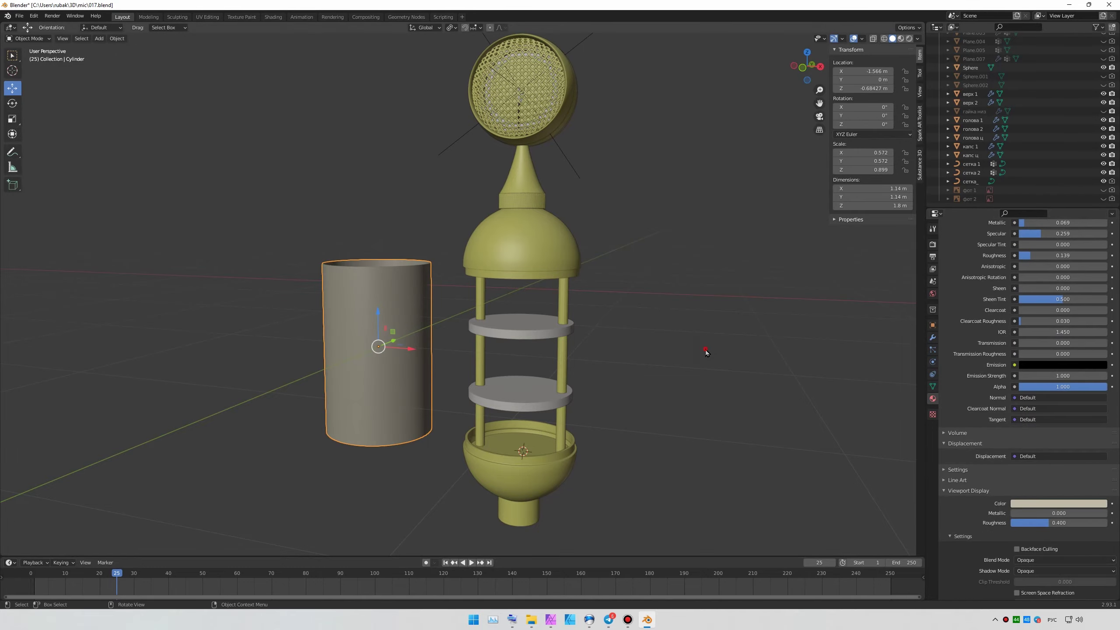
key("BackSpace")
scroll(670, 297, "down", 3)
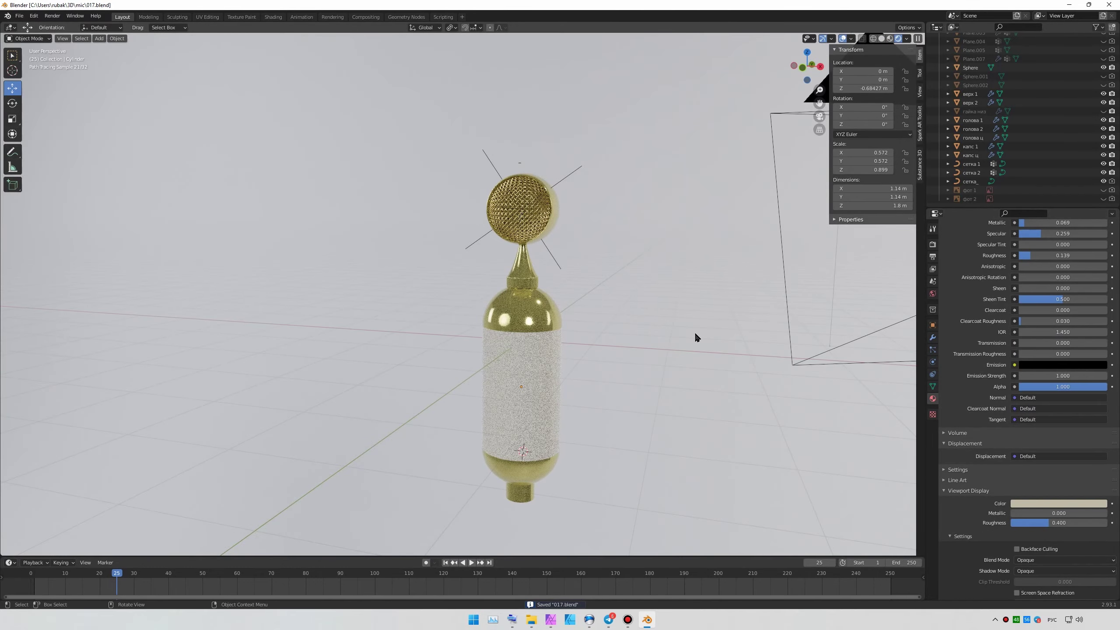
middle_click_drag(695, 331, 681, 313)
scroll(682, 313, "up", 3)
scroll(978, 370, "up", 6)
- Set the body's metallic to 0.200 and compare it against the reference photos
double_click(1032, 345)
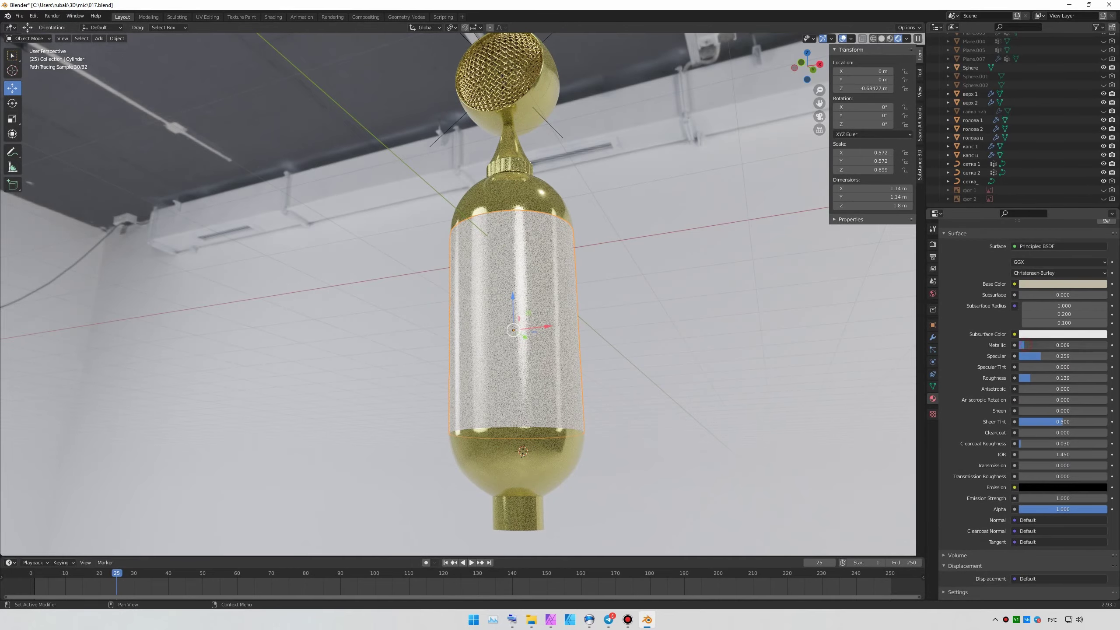
type("0.2")
key("Return")
left_click(531, 619)
double_click(673, 293)
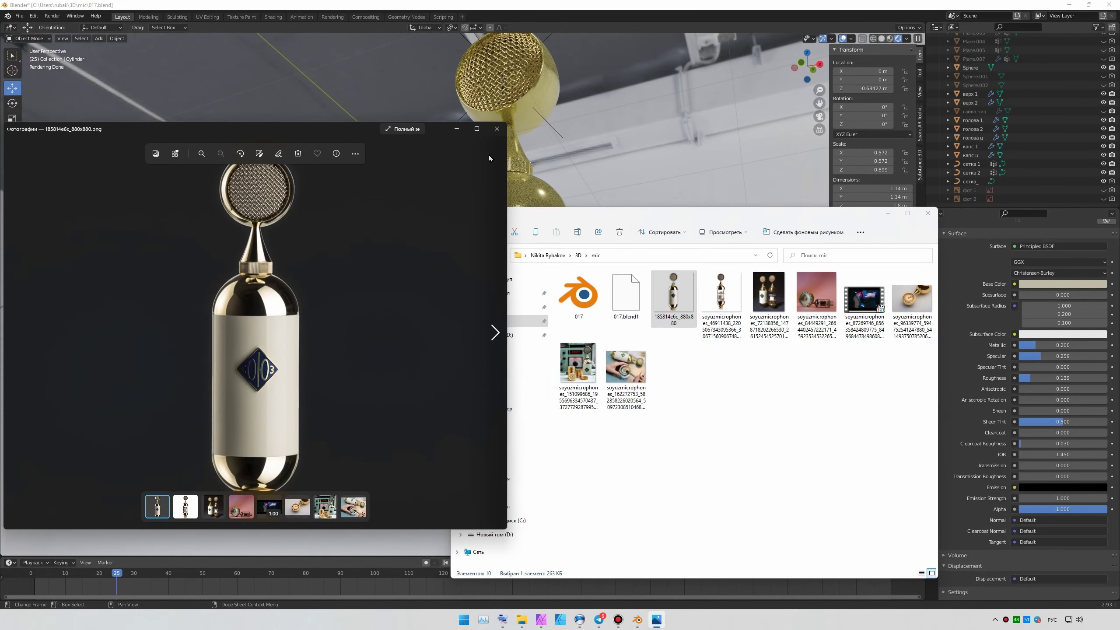
key("Right")
key("Right")
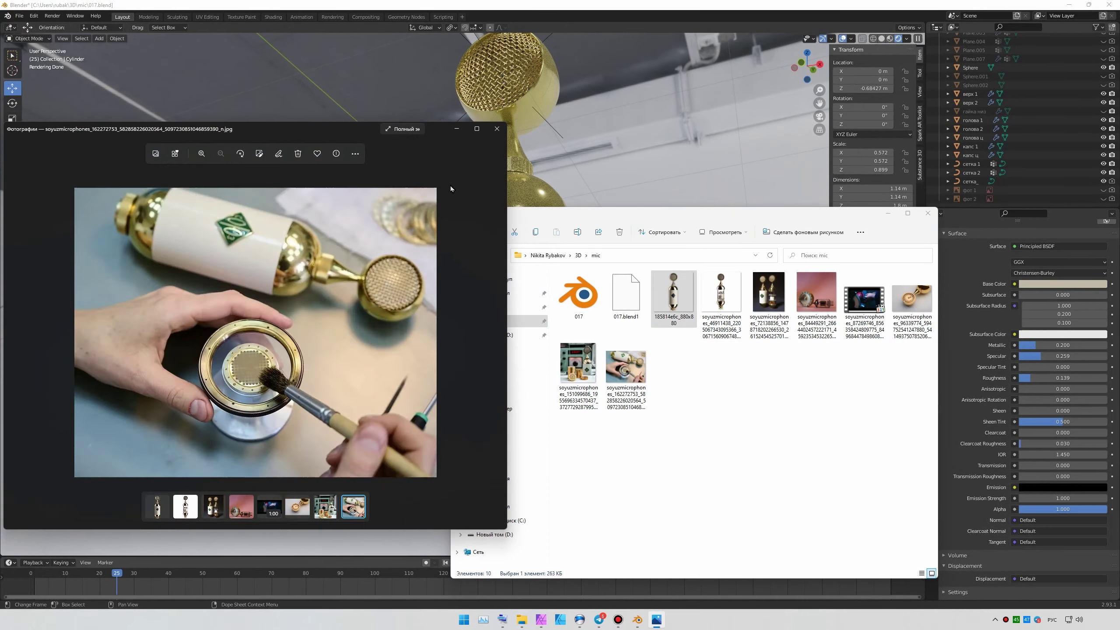
key("alt+Tab")
- Raise the body's metallic to 0.300 and switch the viewport to solid shading
scroll(706, 287, "down", 3)
left_click_drag(1034, 346, 1043, 346)
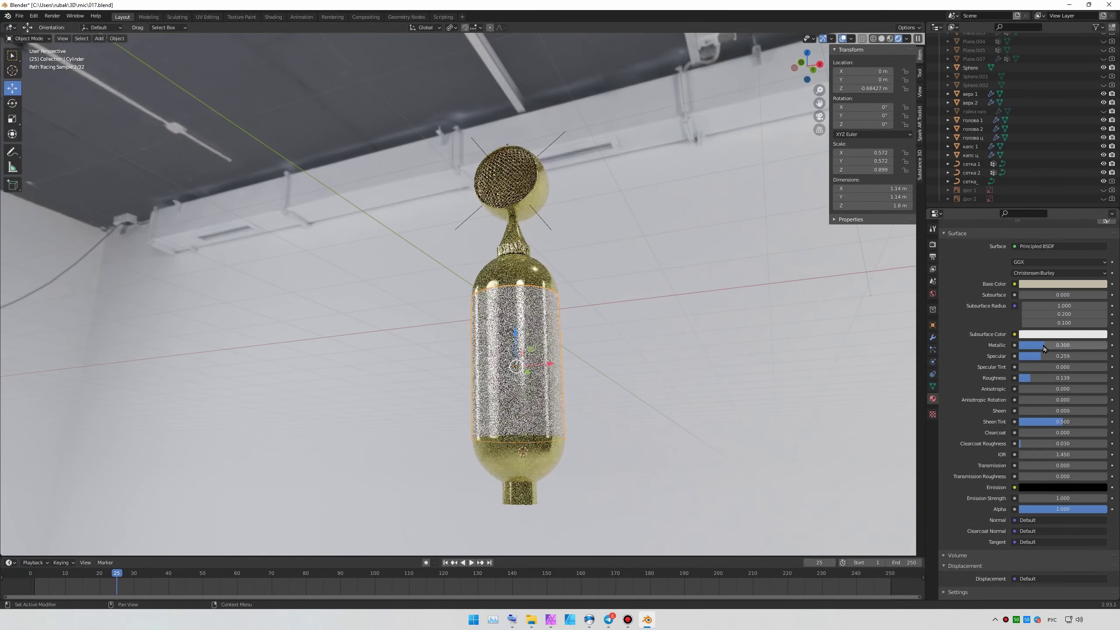
middle_click_drag(679, 311, 642, 305)
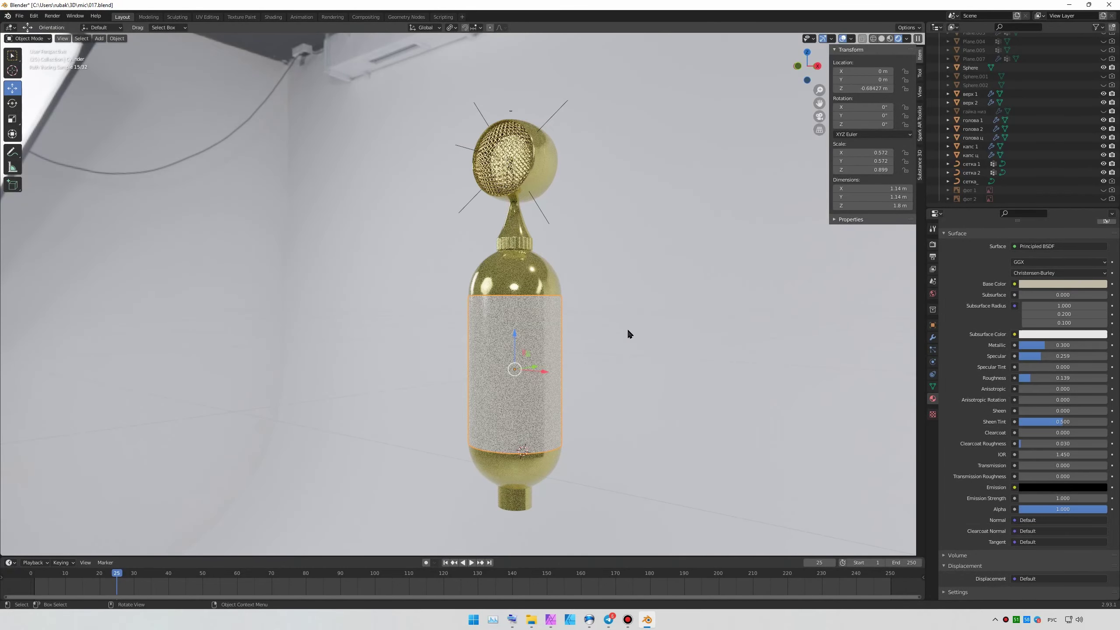
left_click(882, 39)
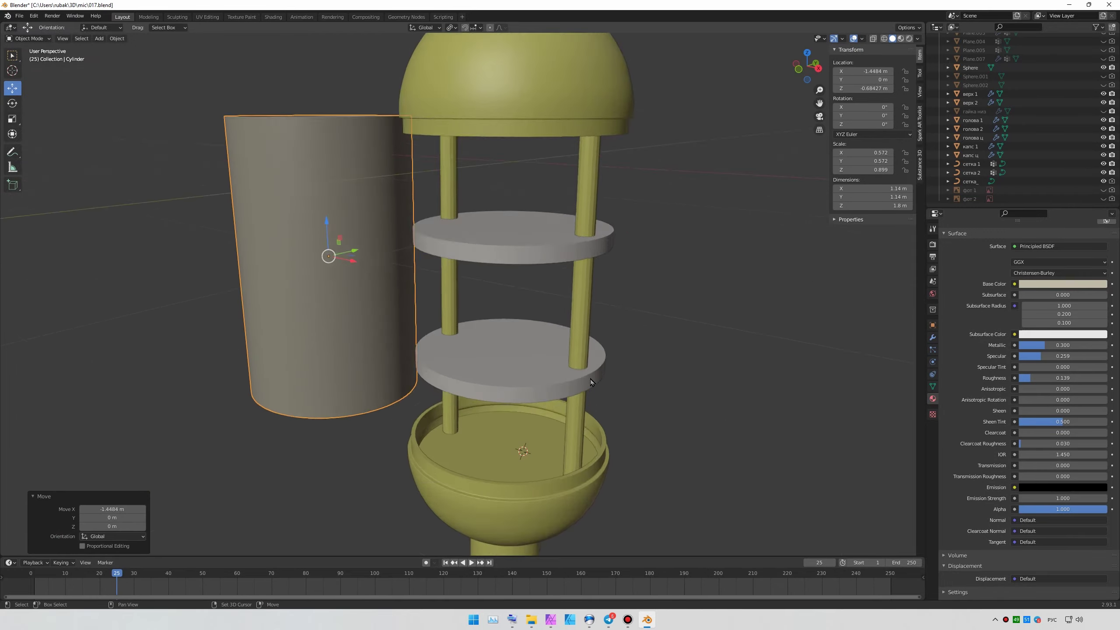
- Review the reference assembly video, then duplicate the ring Circle.006
key("alt+Tab")
left_click(571, 297)
key("Right")
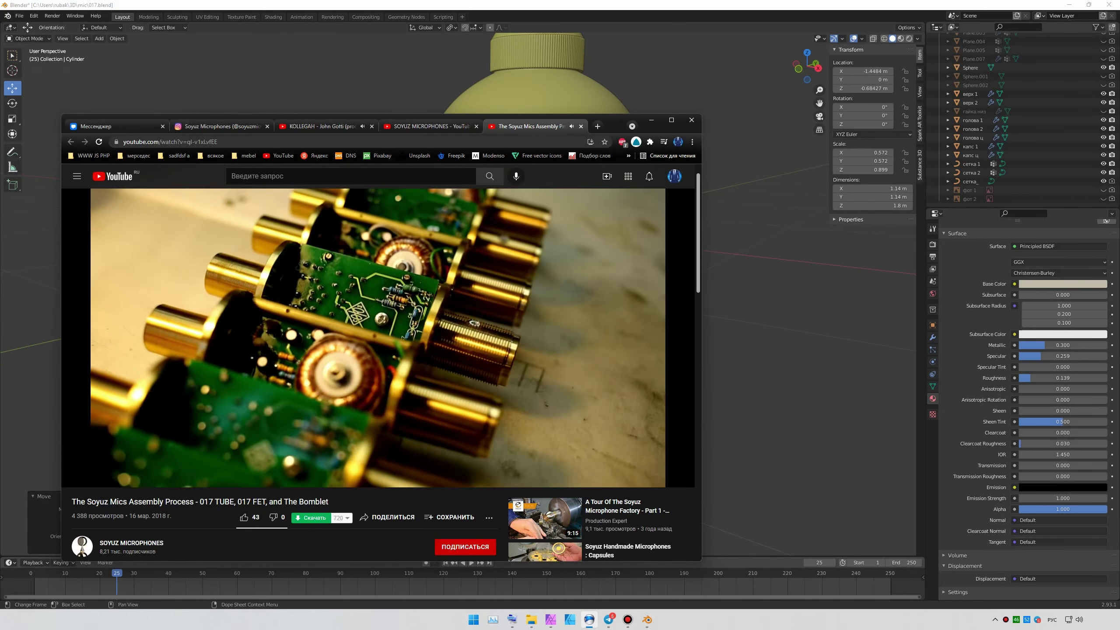
key("Right")
key("Left")
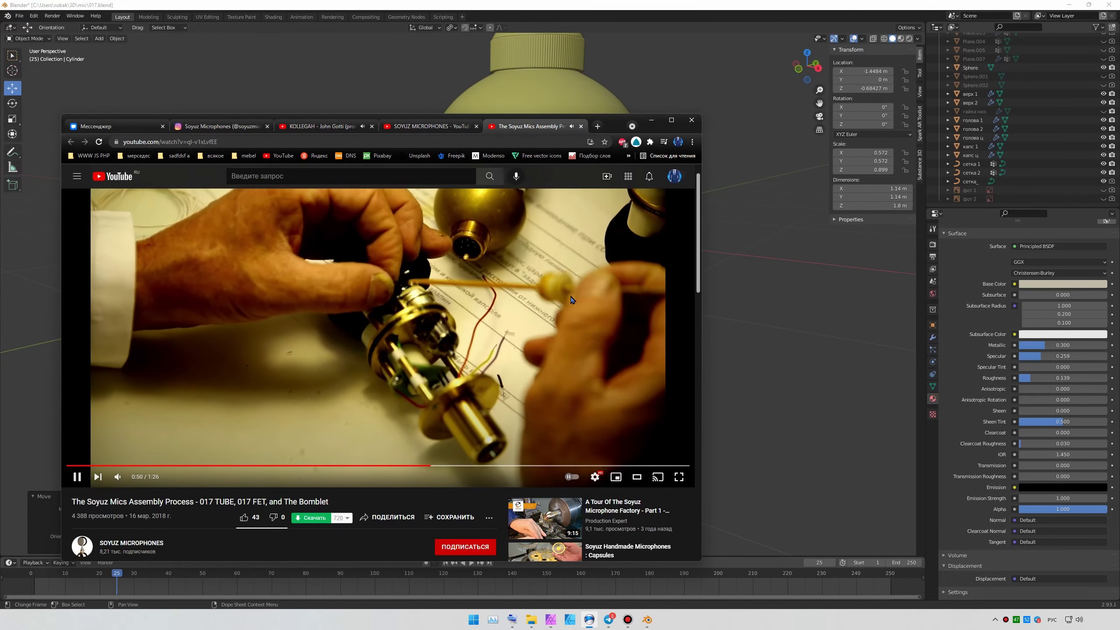
key("alt+Tab")
key("shift+d")
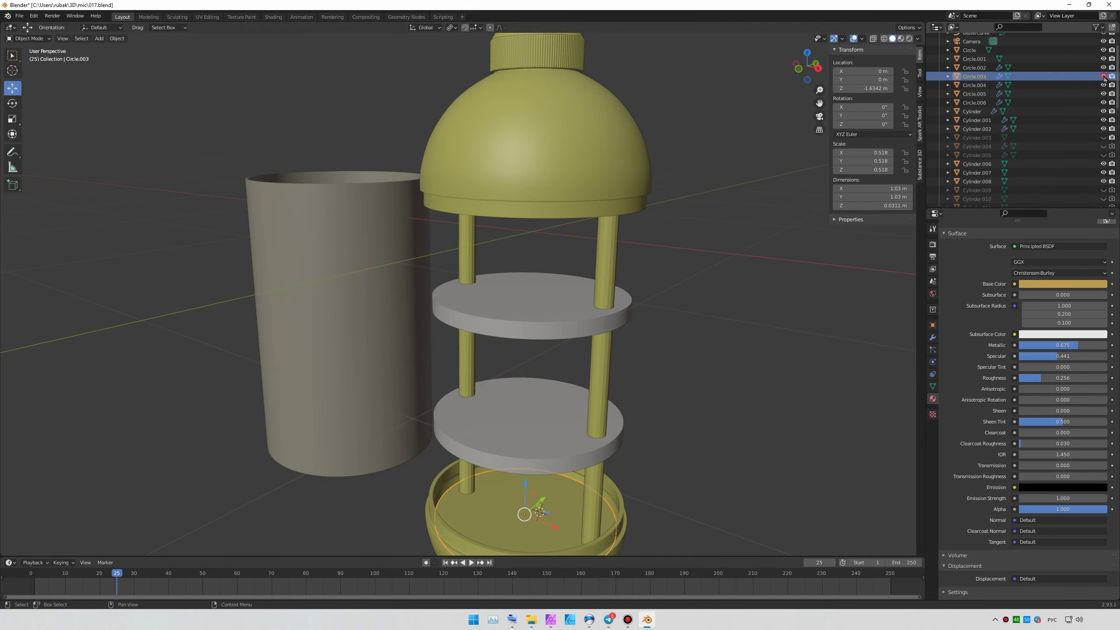
- Select the ring Circle.006 and seat it inside the upper dome
key("ctrl+KP_7")
left_click(1036, 85)
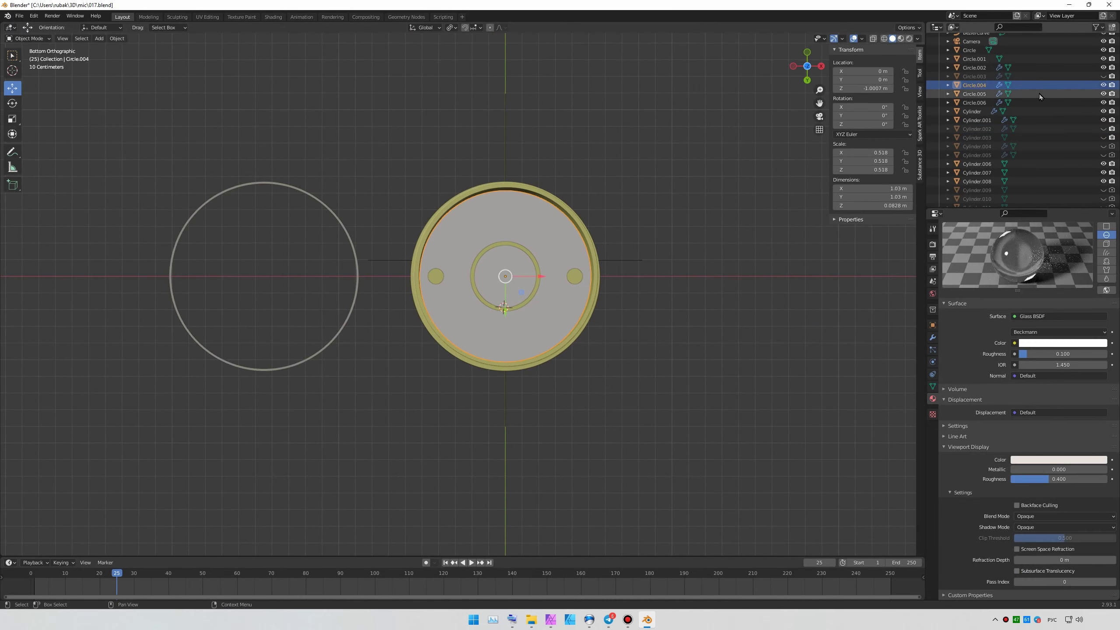
left_click(543, 254)
scroll(605, 255, "up", 3)
middle_click_drag(605, 255, 528, 398)
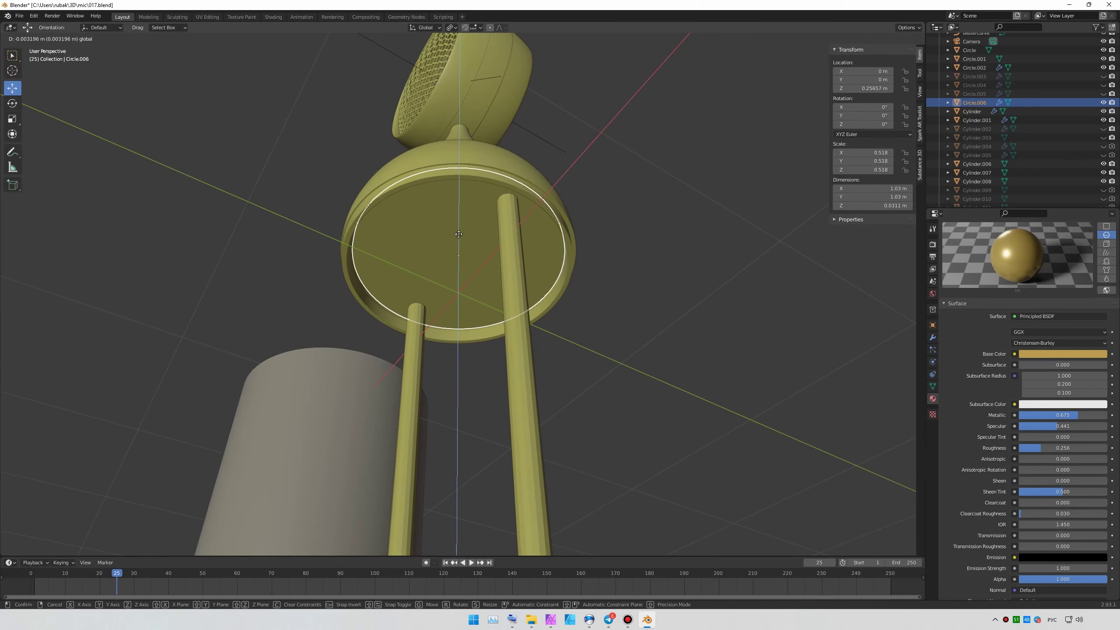
left_click(458, 234)
scroll(557, 238, "down", 3)
middle_click_drag(558, 238, 595, 182)
- Delete the unneeded object and save the file as 017.blend
key("Delete")
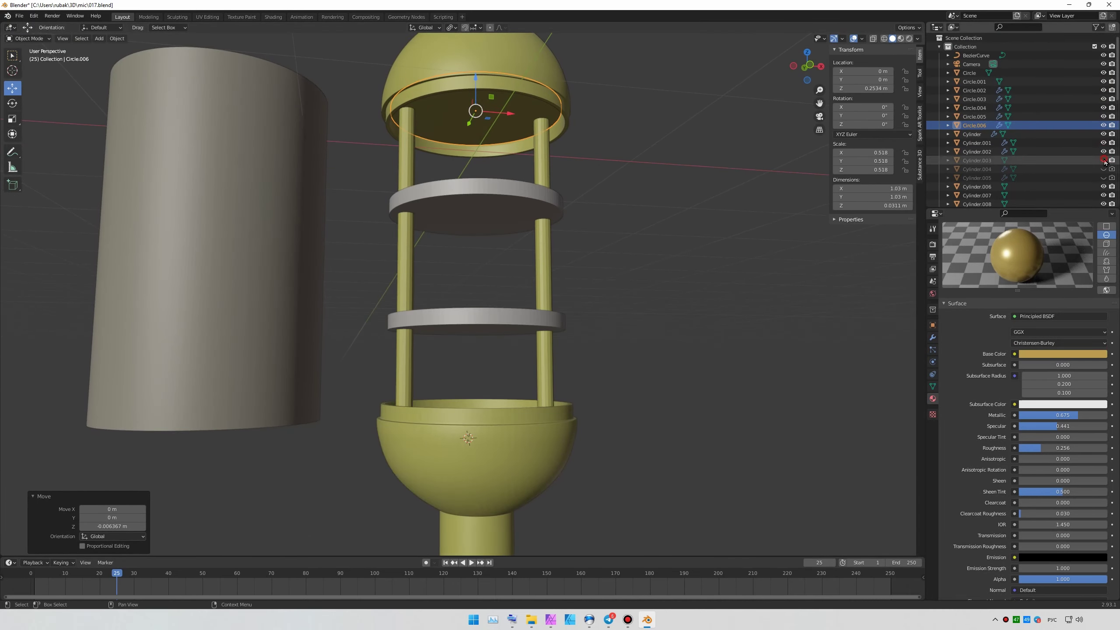
scroll(529, 282, "down", 5)
scroll(528, 284, "up", 4)
mouse_move(529, 285)
middle_mouse_down()
mouse_move(562, 268)
mouse_move(632, 373)
middle_mouse_up()
key("ctrl+s")
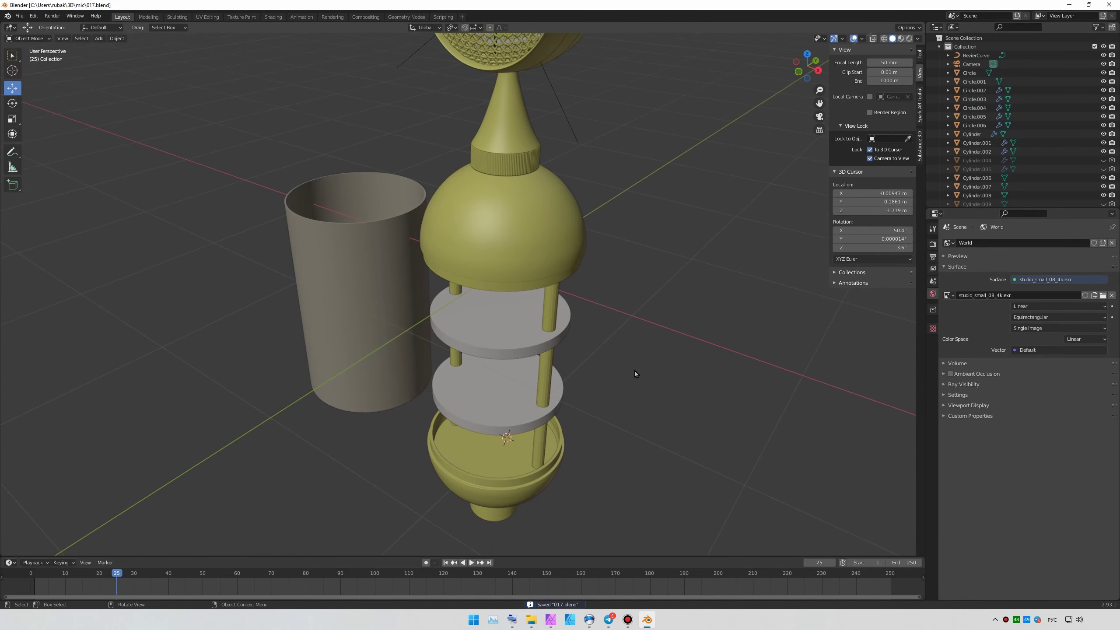
left_click(608, 388)
scroll(580, 382, "up", 4)
- Add and apply a Boolean Difference on Circle.003 using Cylinder.013 as the cutter
left_click(933, 337)
left_click(997, 243)
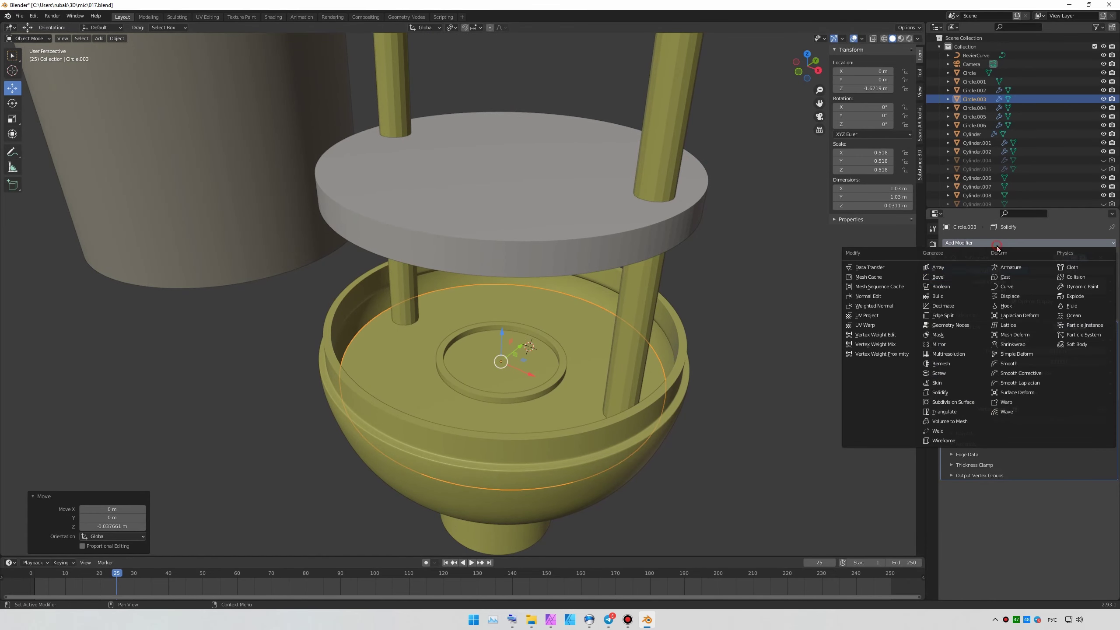
left_click(591, 401)
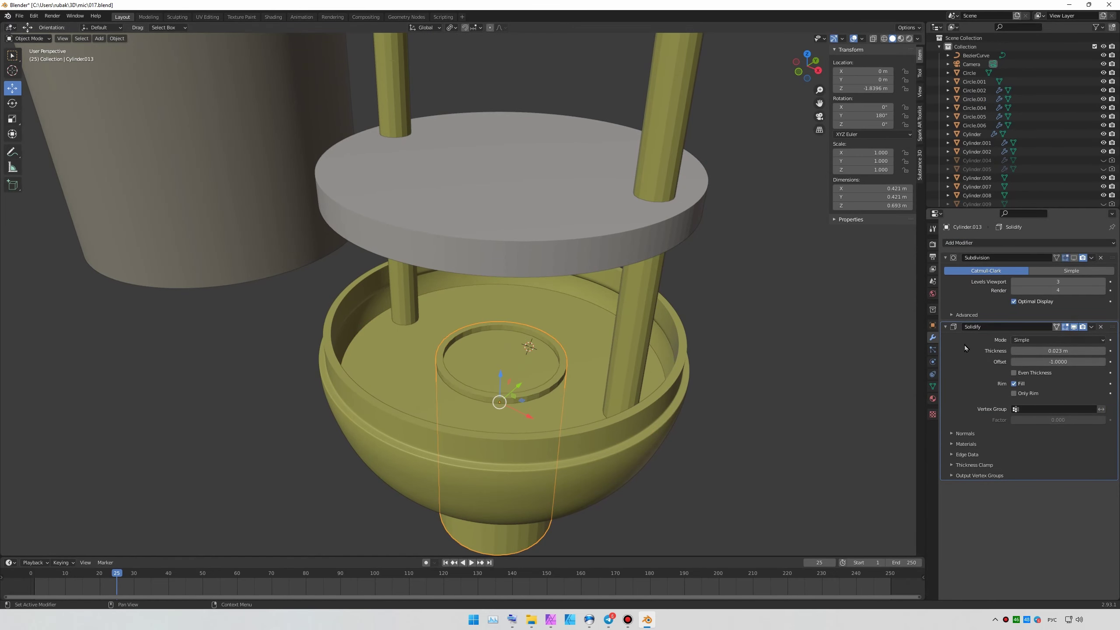
left_click(998, 243)
left_click(952, 287)
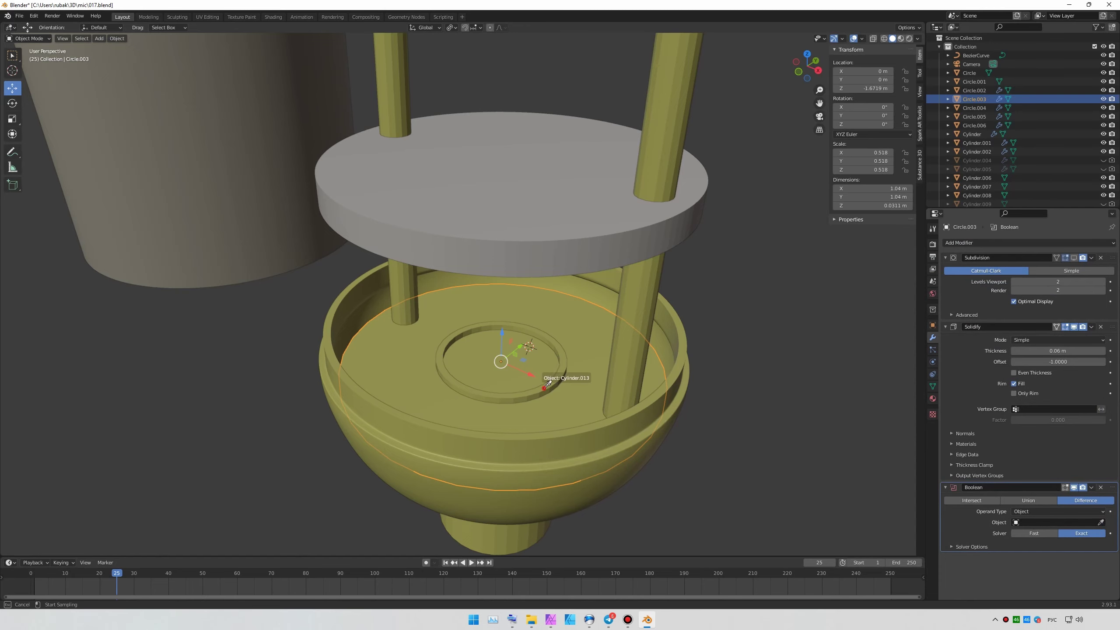
left_click(547, 385)
left_click(1091, 487)
left_click(1058, 495)
- Hide the cutter Cylinder.013 and inspect the floor disc's mesh
scroll(993, 133, "down", 5)
left_click(978, 117)
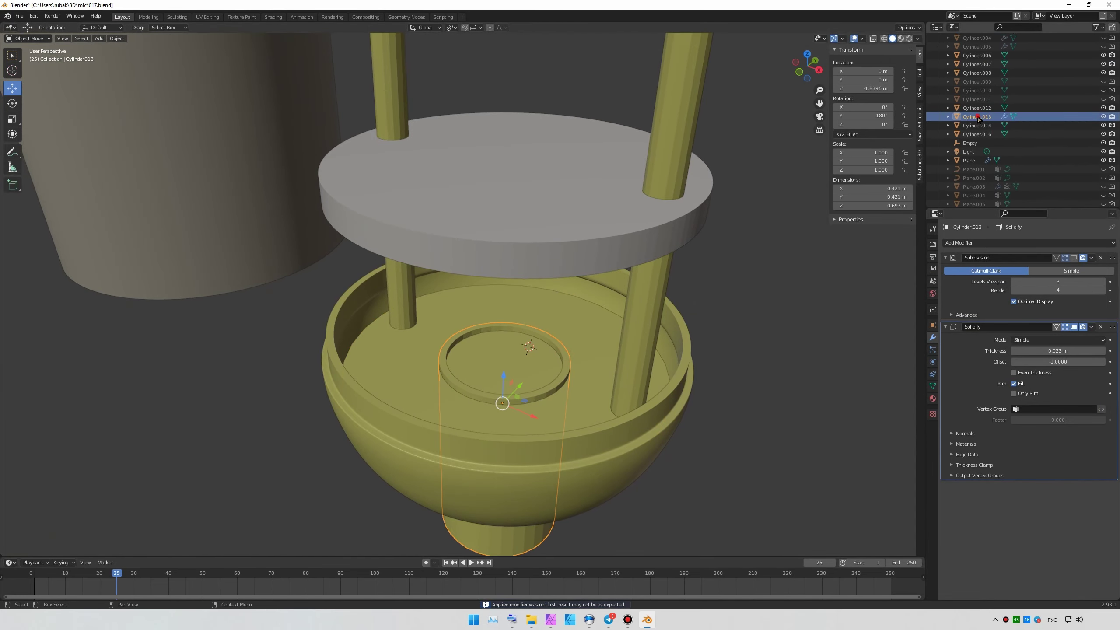
left_click(1104, 117)
left_click(529, 386)
key("Tab")
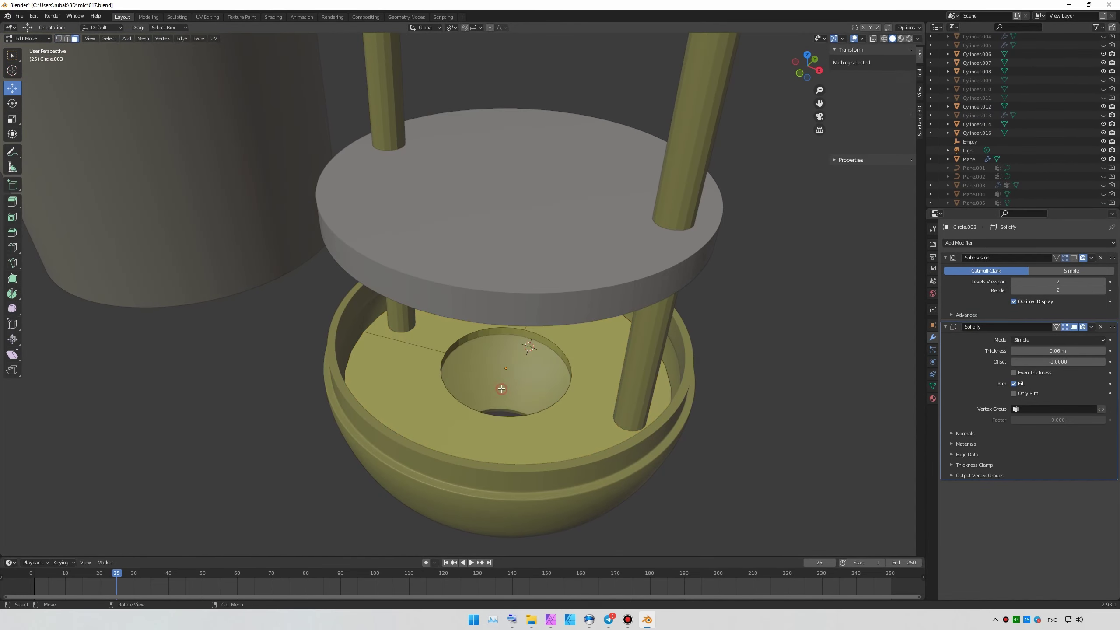
scroll(501, 388, "up", 3)
key("Tab")
- Hide the bowl Cylinder.002 to expose the floor disc
left_click(630, 270)
middle_click_drag(630, 270, 627, 247)
scroll(1042, 162, "down", 5)
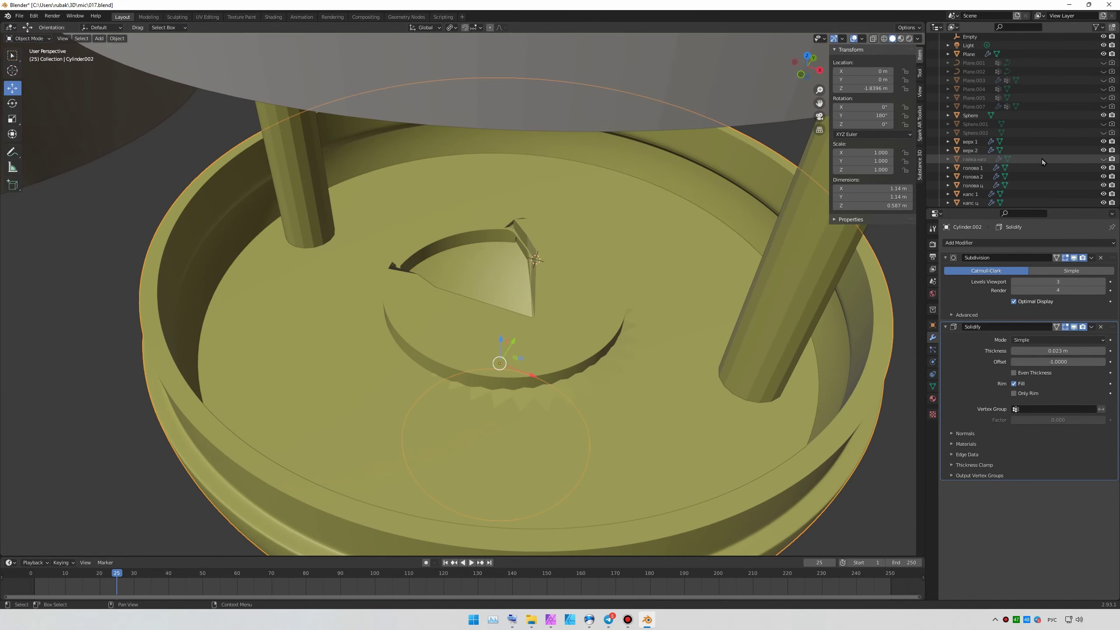
scroll(1042, 162, "up", 5)
left_click(1104, 138)
mouse_move(573, 308)
middle_mouse_down()
mouse_move(596, 221)
mouse_move(634, 352)
mouse_move(500, 246)
middle_mouse_up()
- Clean up the disc's hole with a Knife cut from the bottom view in vertex mode
left_click(633, 351)
key("Tab")
scroll(633, 352, "down", 2)
key("1")
scroll(501, 246, "up", 2)
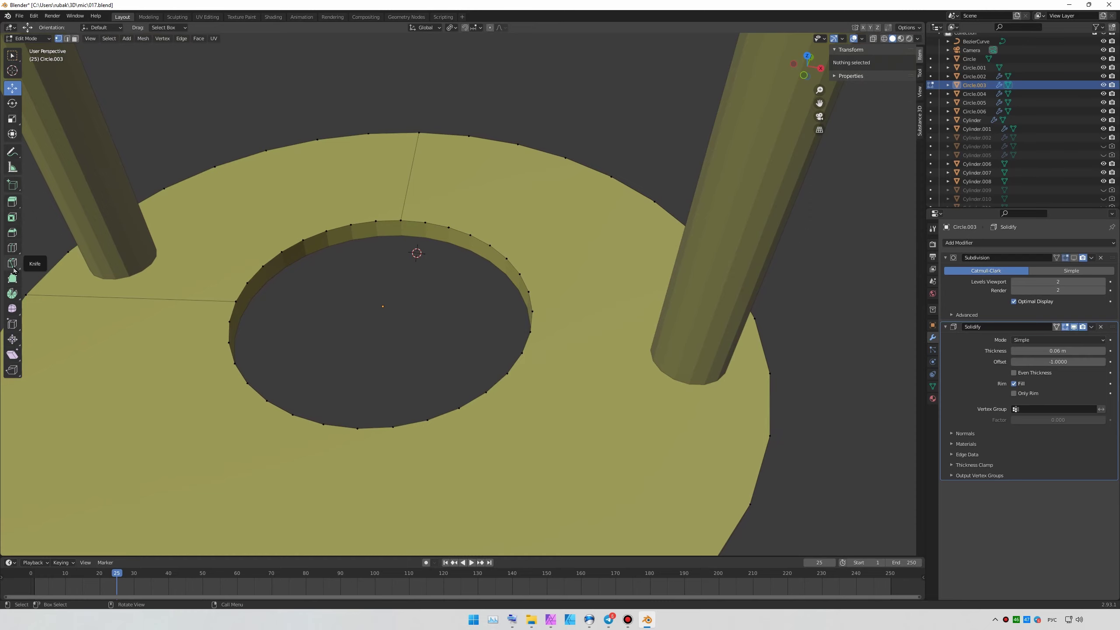
key("ctrl+KP_7")
middle_click_drag(574, 188, 499, 318, "shift")
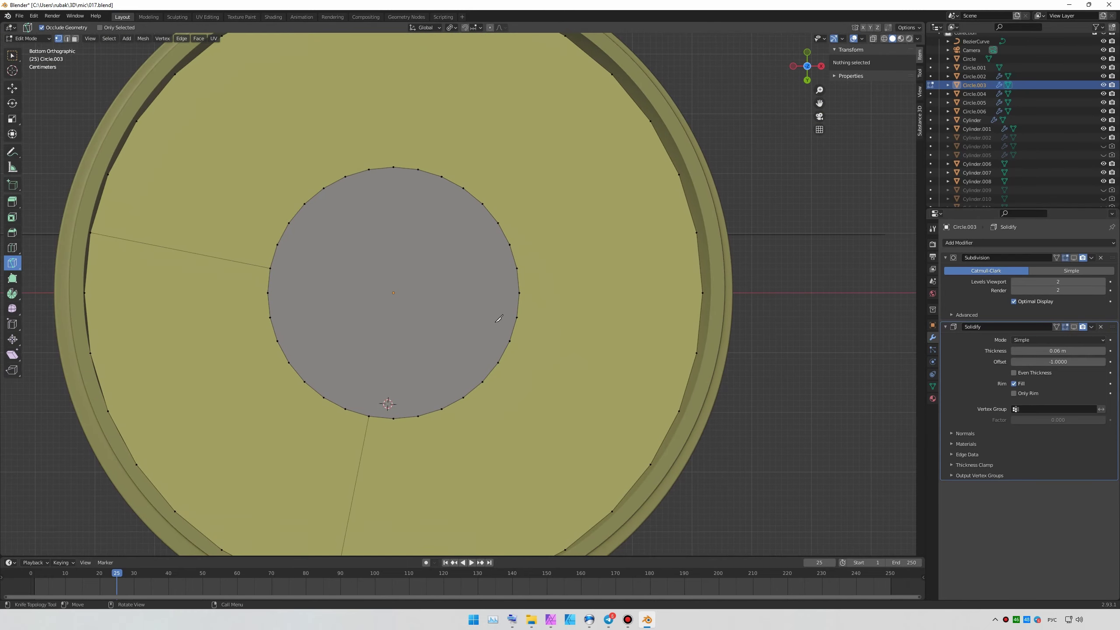
key("Return")
middle_click_drag(422, 168, 457, 367, "shift")
scroll(499, 201, "down", 3)
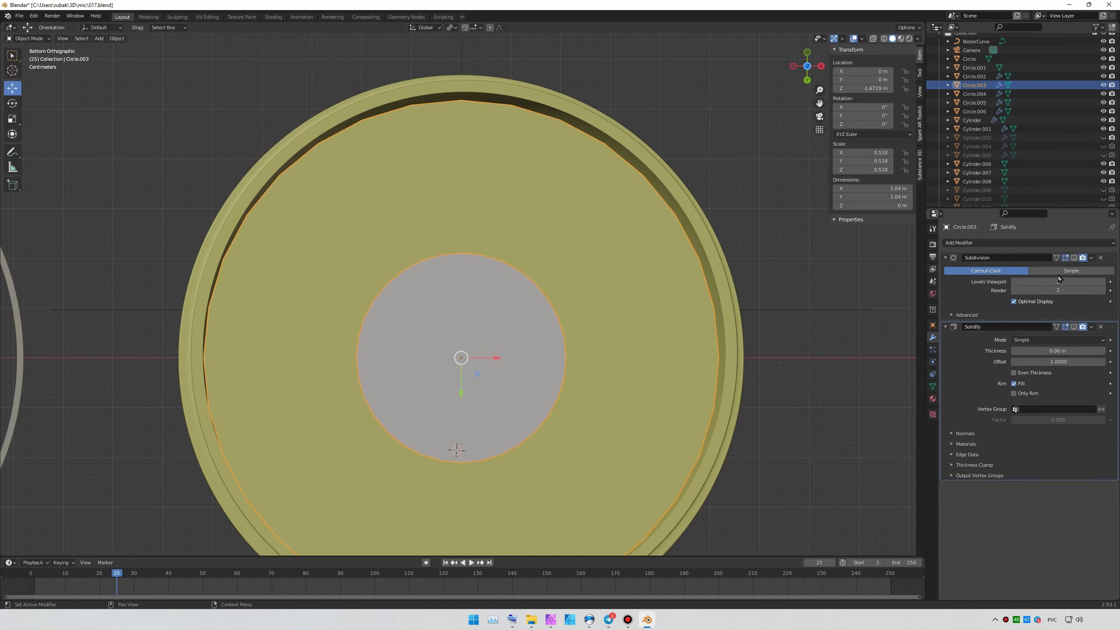
key("Tab")
- Unhide the bowl Cylinder.002 and orbit around it
middle_click_drag(662, 253, 624, 295)
scroll(624, 295, "up", 2)
left_click(1104, 137)
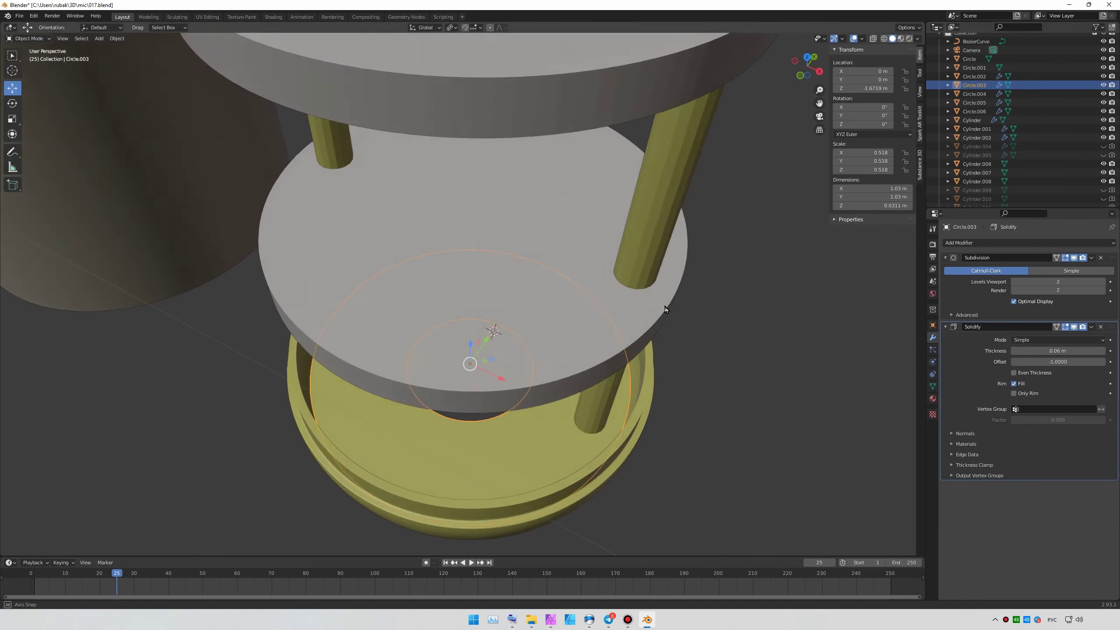
scroll(1058, 133, "down", 2)
middle_click_drag(662, 220, 745, 243)
- Nudge Cylinder.013 slightly down along Z and save 017.blend
left_click(489, 527)
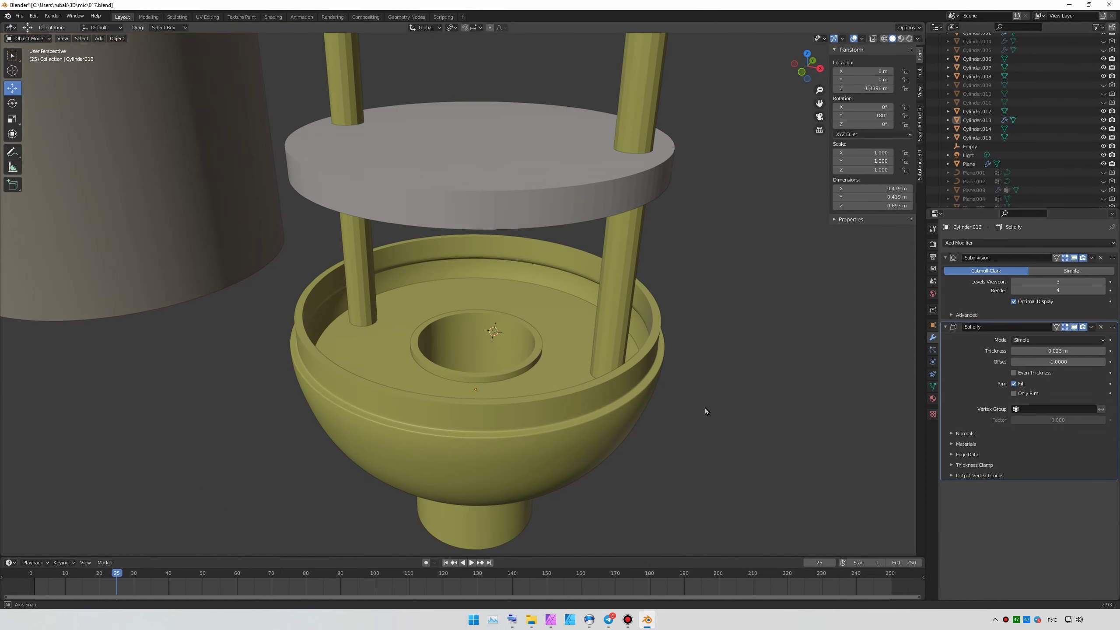
scroll(707, 399, "down", 2)
scroll(707, 400, "up", 5)
key("g")
key("z")
left_click(648, 376)
scroll(649, 376, "down", 5)
key("ctrl+s")
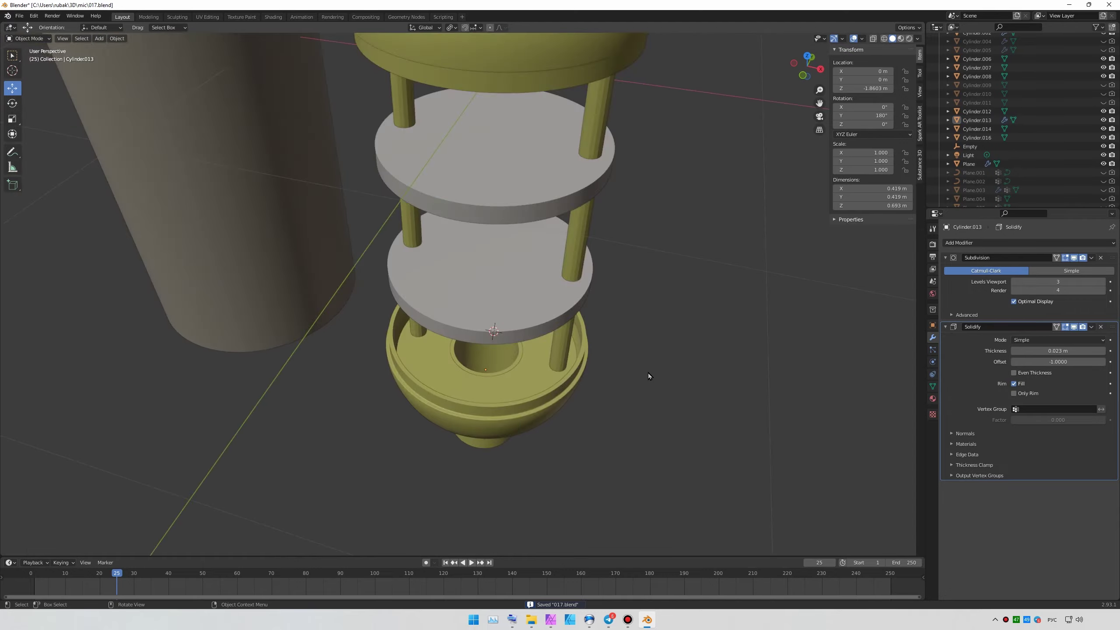
scroll(648, 376, "down", 5)
mouse_move(635, 350)
middle_mouse_down()
mouse_move(595, 280)
mouse_move(468, 384)
middle_mouse_up()
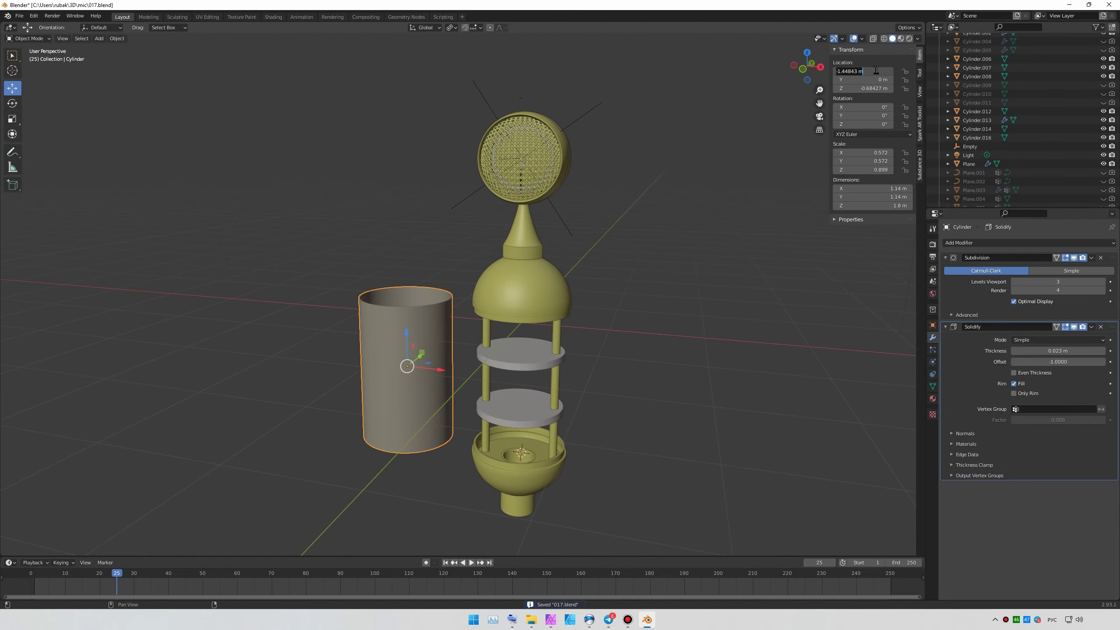
- Confirm the shell's X location of -1.4484 m and preview the rendered shading
key("Return")
middle_click_drag(573, 375, 595, 403)
scroll(596, 403, "up", 1)
left_click(908, 39)
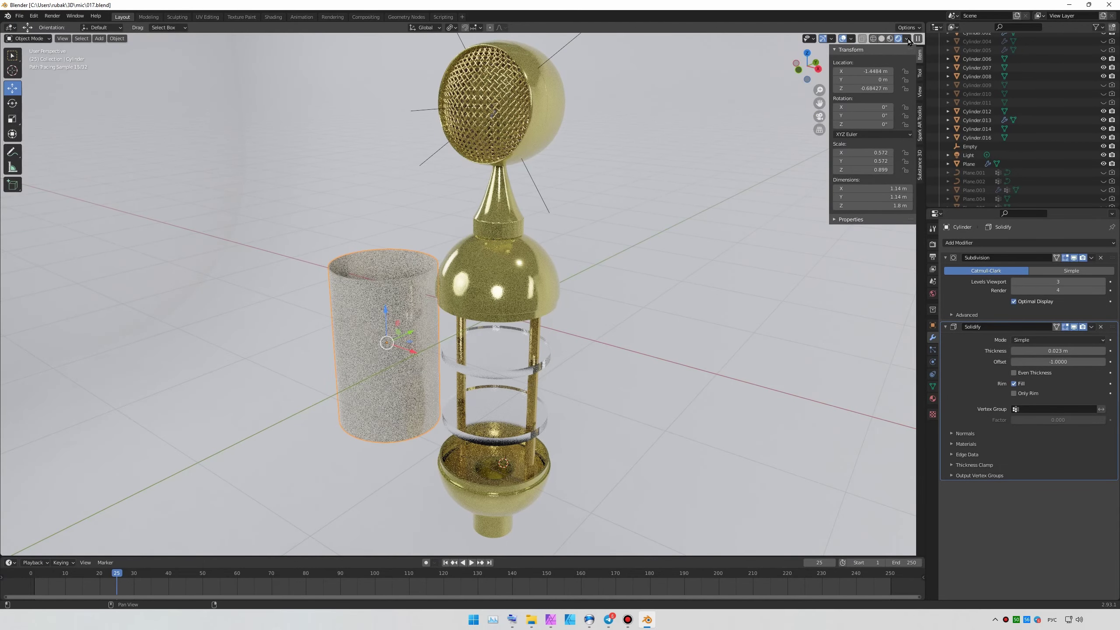
left_click(882, 38)
- Raise Circle.003's Metallic to 0.800, view it rendered, and save
left_click(501, 511)
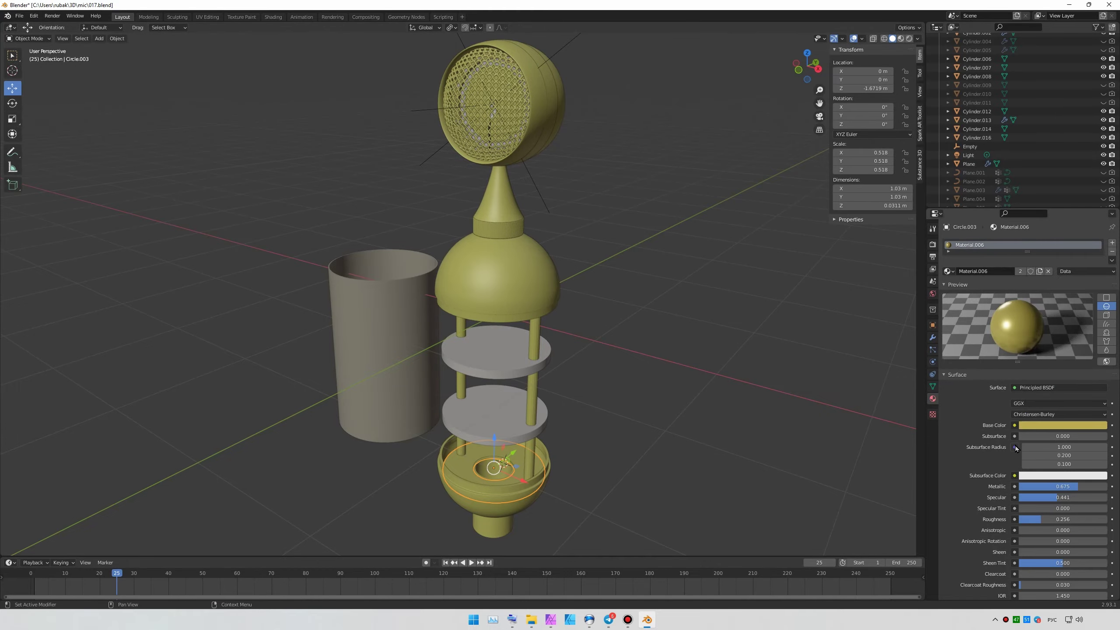
middle_click_drag(597, 493, 662, 397)
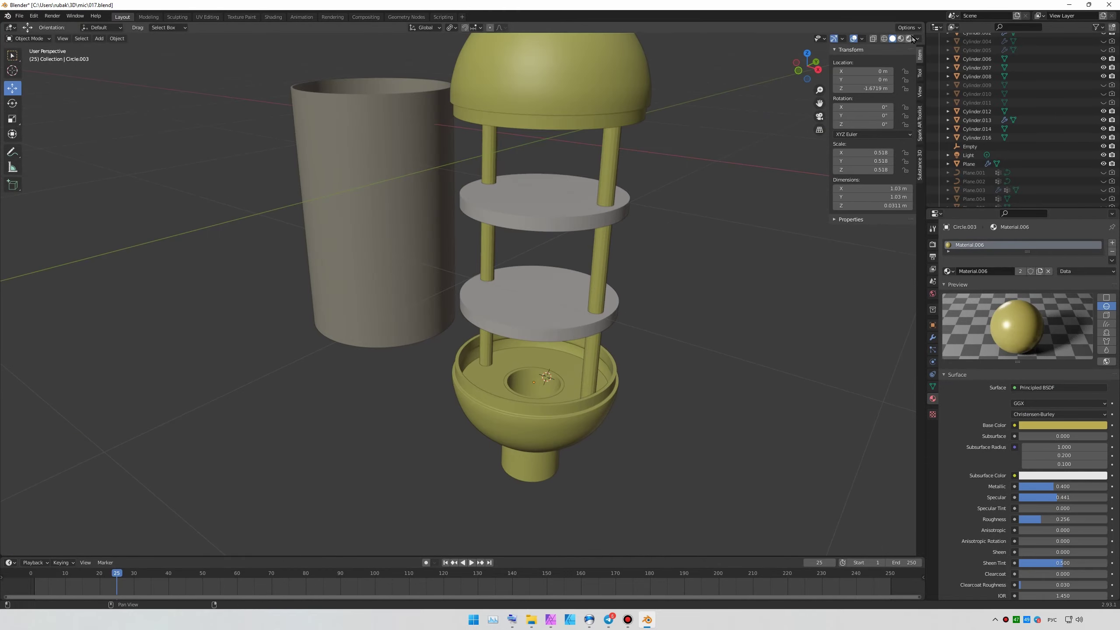
key("z")
middle_click_drag(781, 263, 684, 291)
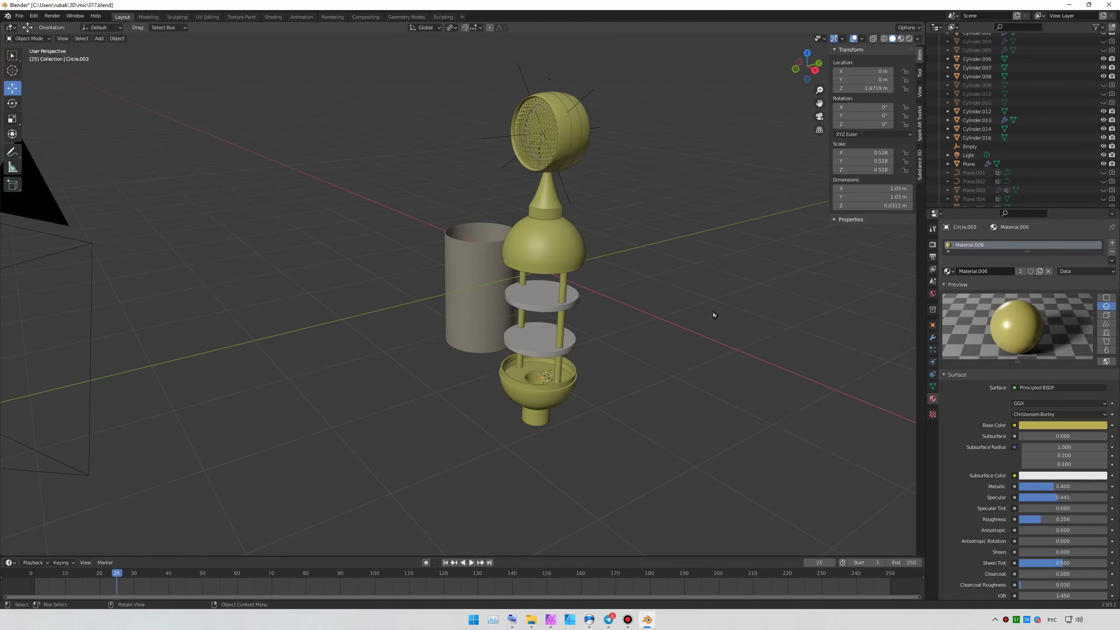
key("ctrl+s")
double_click(721, 300)
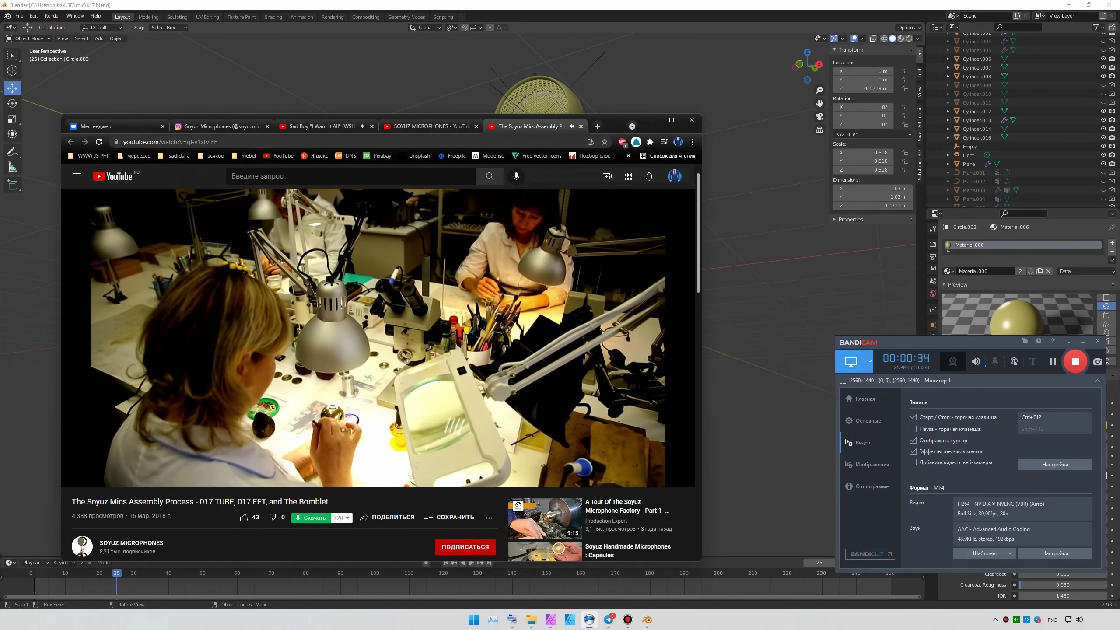
- Pause the Soyuz assembly video on the workbench scene at 0:30
left_click(406, 256)
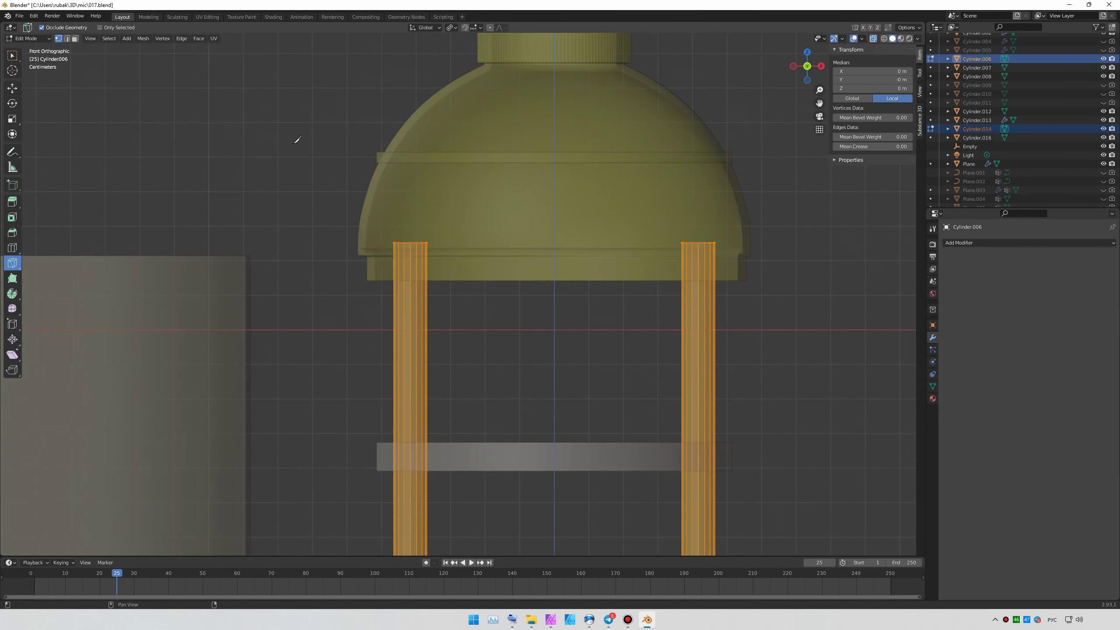
- Move ring Circle.006 up to Z 2.1943 m and scale it down to about 0.463
key("g")
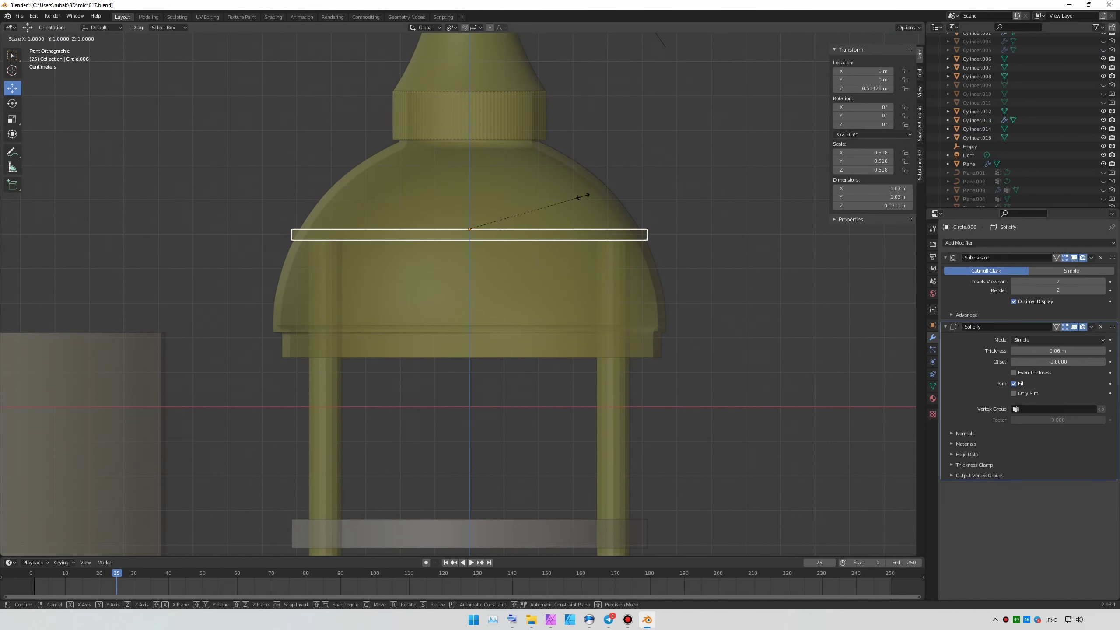
mouse_move(588, 281)
middle_mouse_down()
mouse_move(512, 306)
mouse_move(568, 259)
middle_mouse_up()
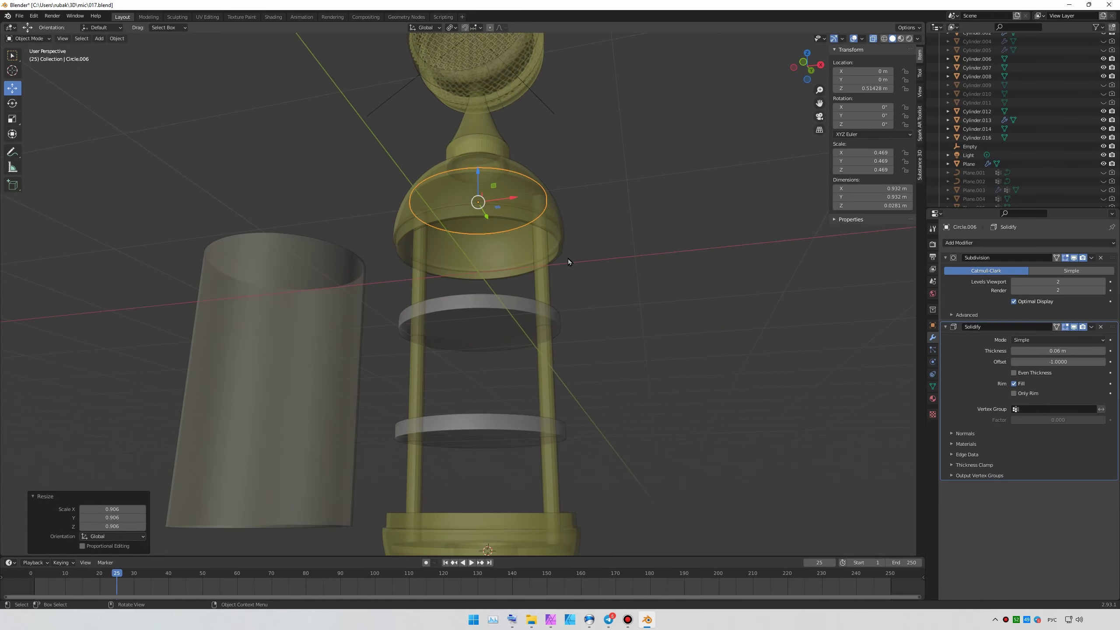
key("g")
key("z")
left_click(507, 309)
key("KP_1")
scroll(520, 265, "up", 4)
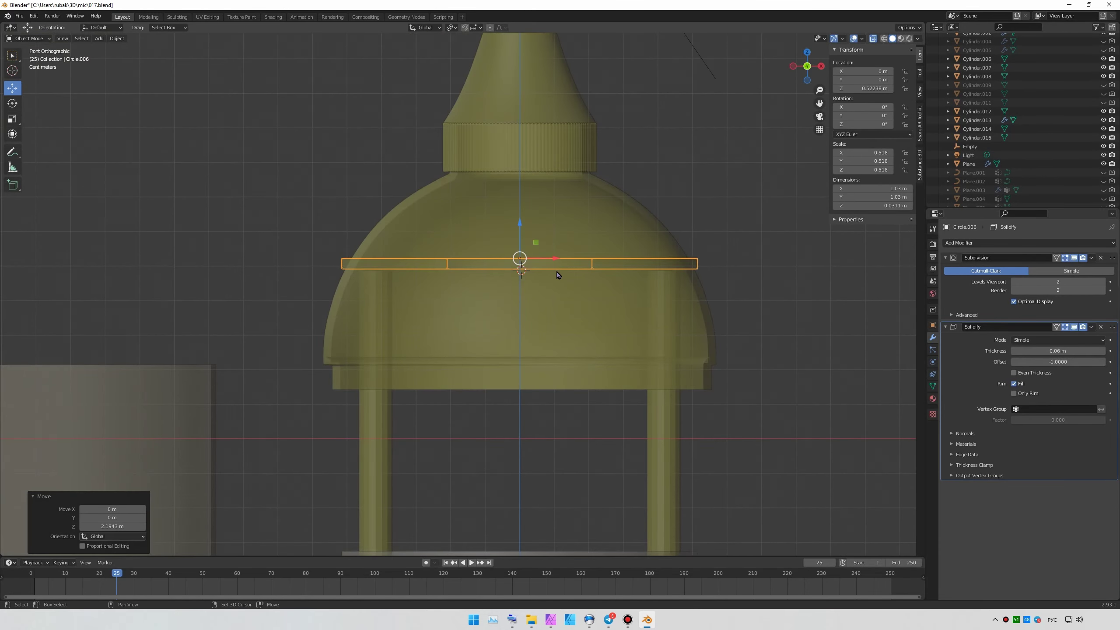
key("s")
mouse_move(608, 289)
middle_mouse_down()
mouse_move(604, 337)
mouse_move(728, 310)
middle_mouse_up()
scroll(604, 337, "down", 2)
scroll(662, 321, "down", 3)
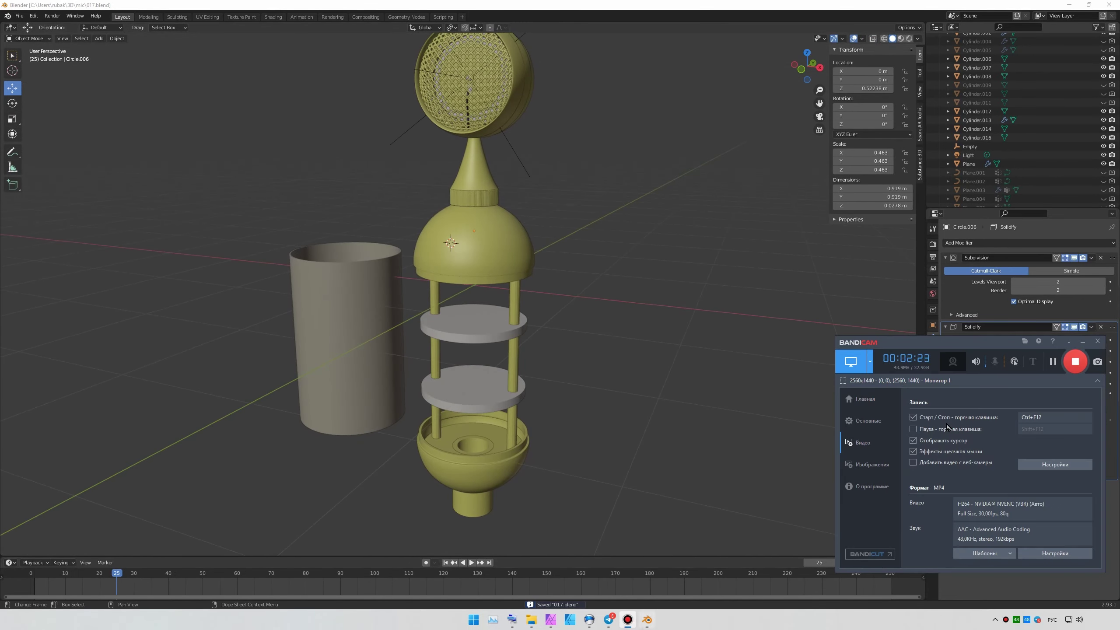
middle_click_drag(656, 215, 574, 309, "shift")
- Add a Bezier curve at the base and view it from front and side
left_click(103, 42)
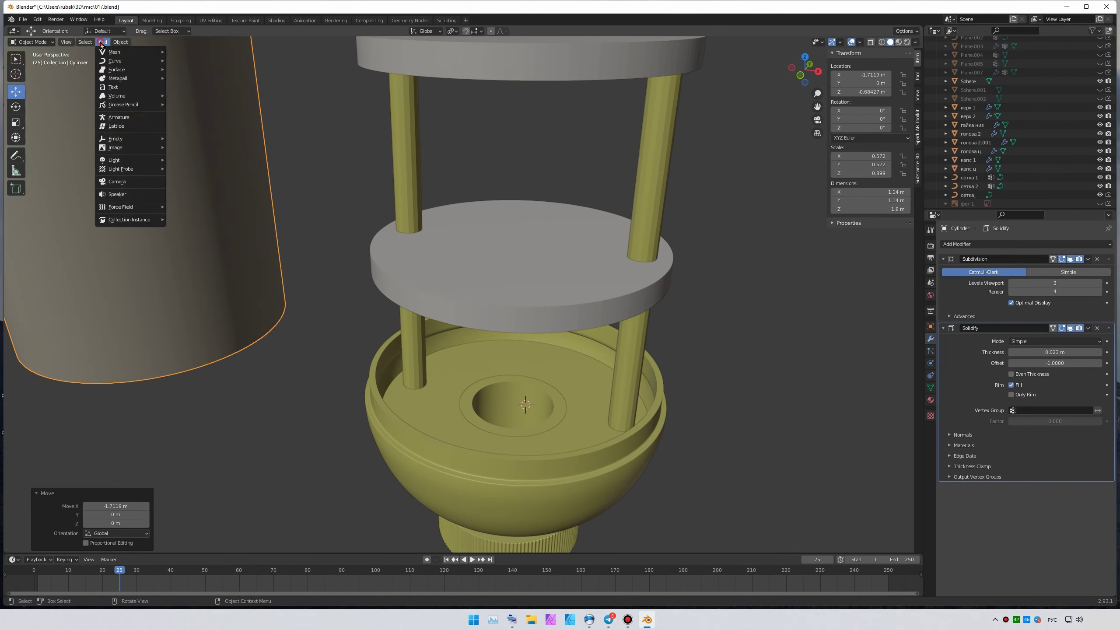
left_click(185, 61)
key("Tab")
key("Tab")
key("KP_1")
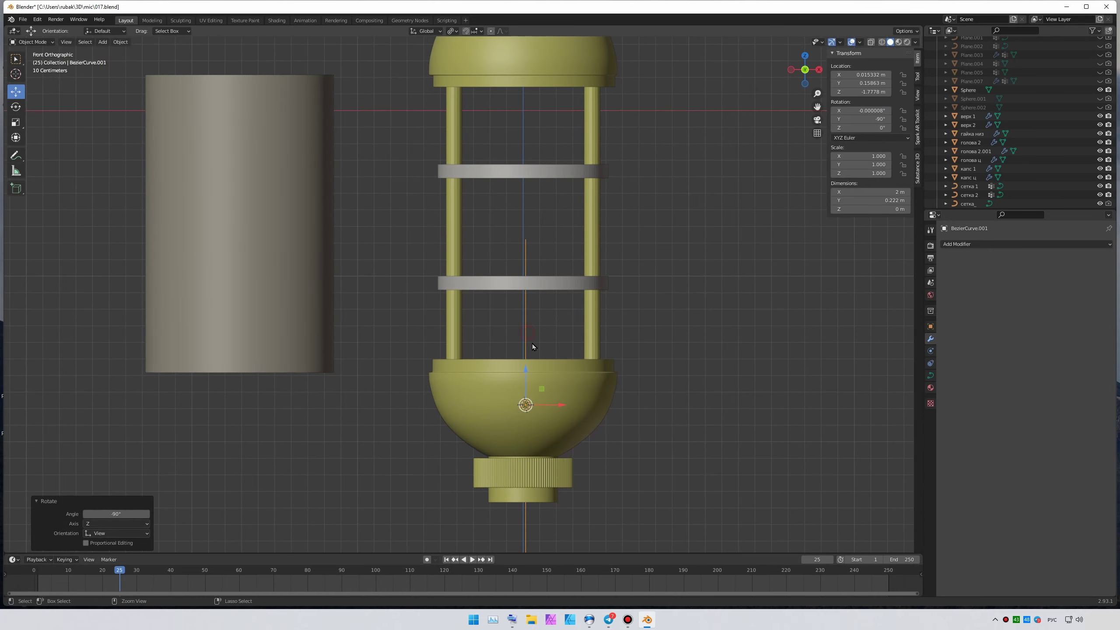
left_click(525, 276)
key("Tab")
middle_click_drag(618, 296, 508, 314)
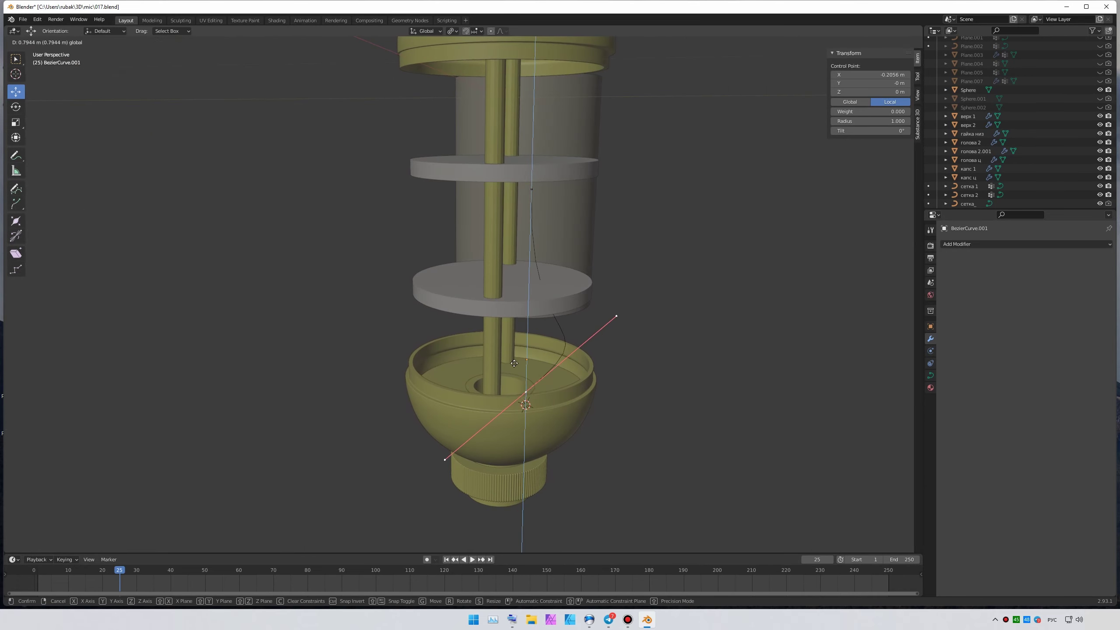
key("KP_3")
scroll(524, 264, "up", 2)
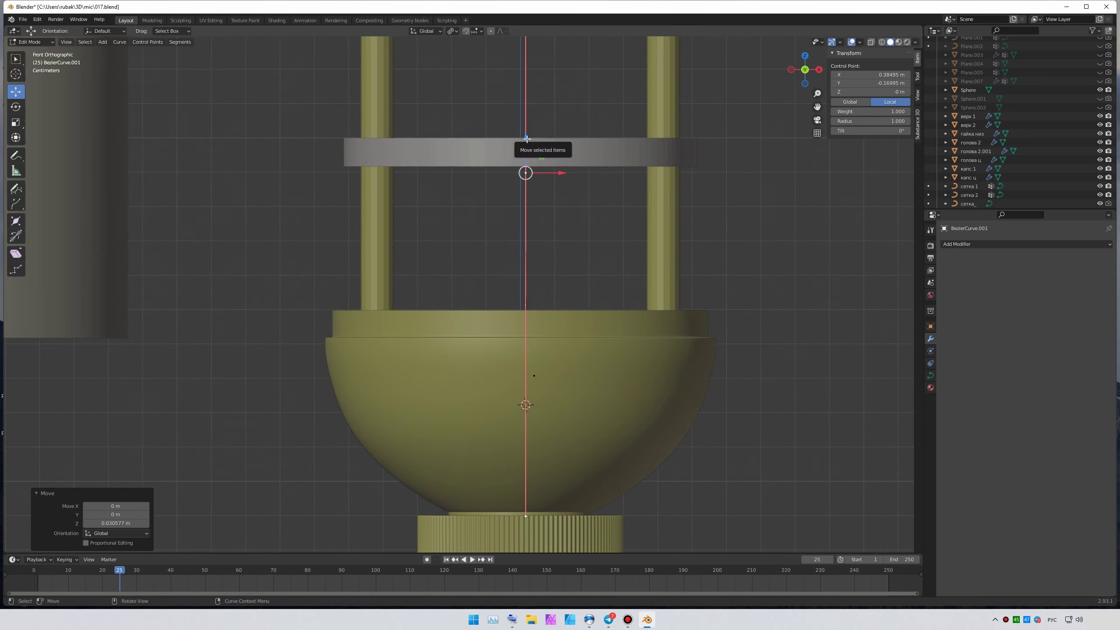
scroll(508, 228, "up", 2)
- Set the curve control point's Y position to 0
type("0")
key("Return")
scroll(613, 317, "down", 3)
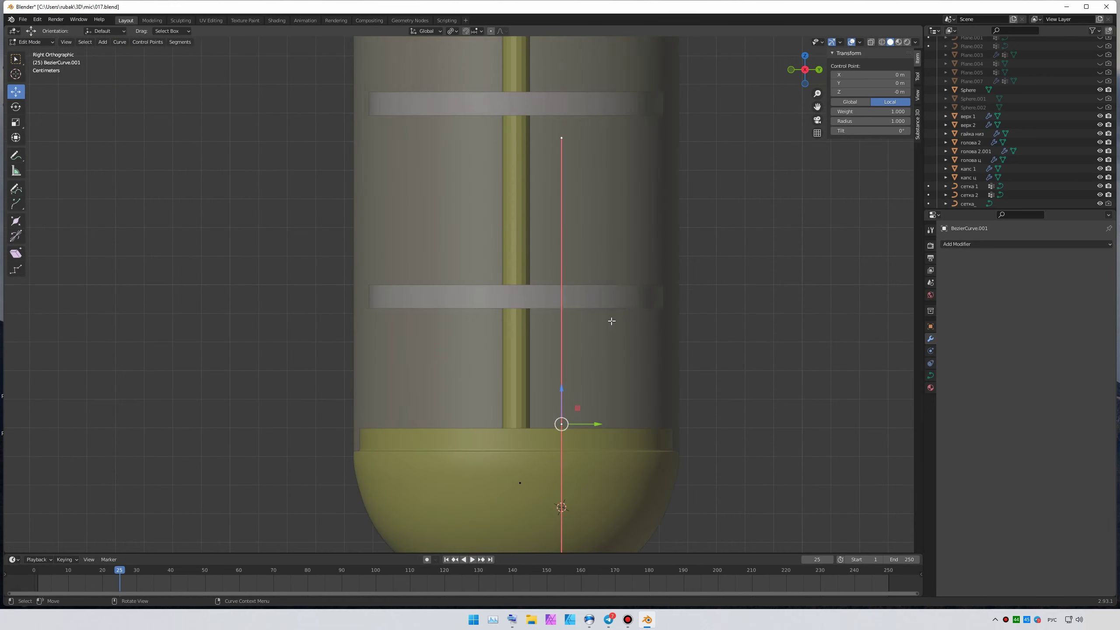
scroll(645, 282, "down", 4)
scroll(654, 343, "down", 2)
key("Return")
scroll(655, 462, "up", 3)
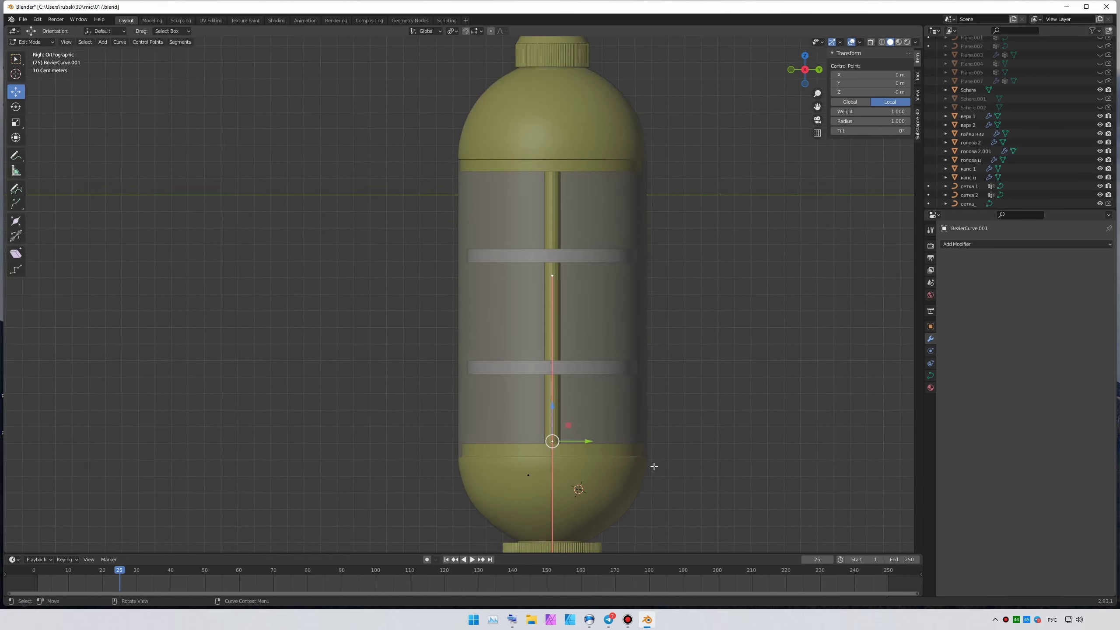
scroll(665, 367, "up", 3)
middle_click_drag(665, 367, 671, 343)
- Move the curve's control points, including the bottom point, into the bowl
key("Tab")
key("KP_3")
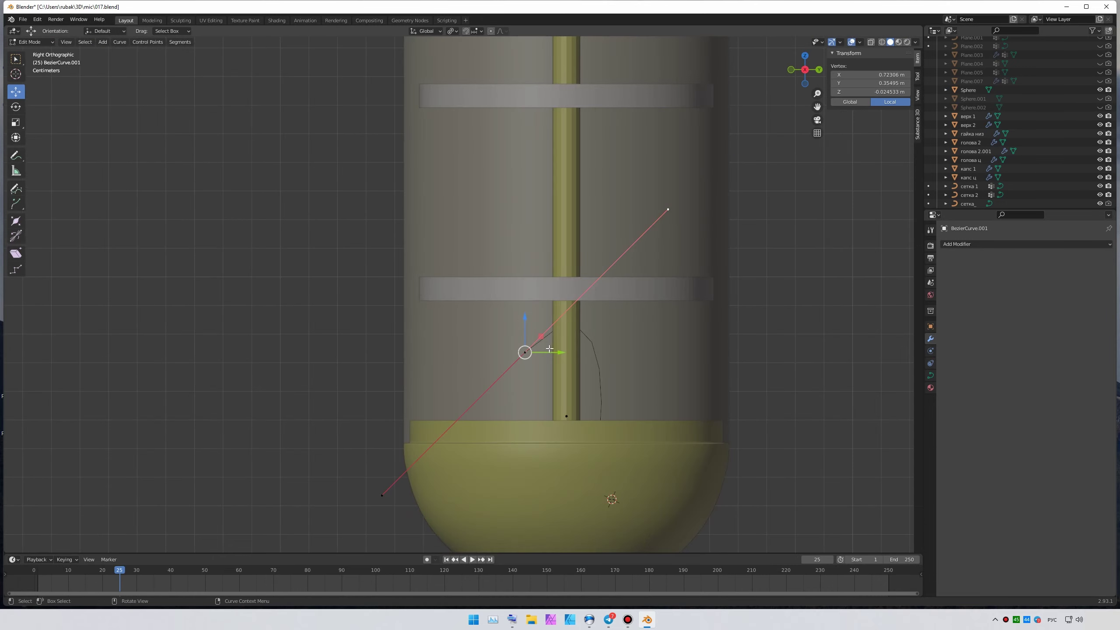
left_click(608, 176)
middle_click_drag(608, 176, 617, 360)
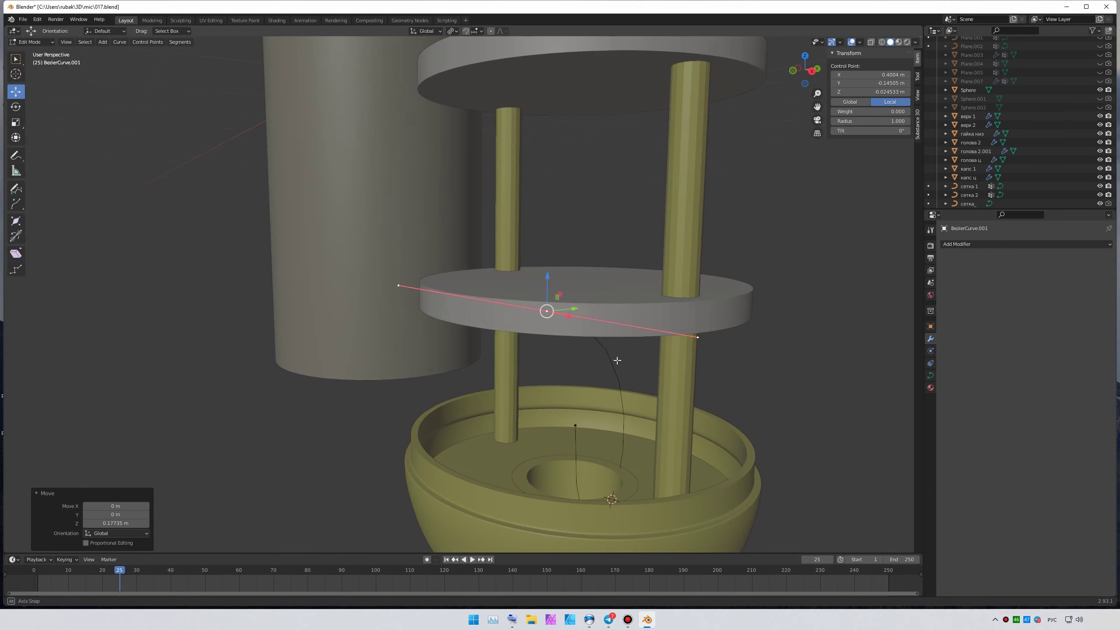
left_click(564, 132)
left_click(452, 31)
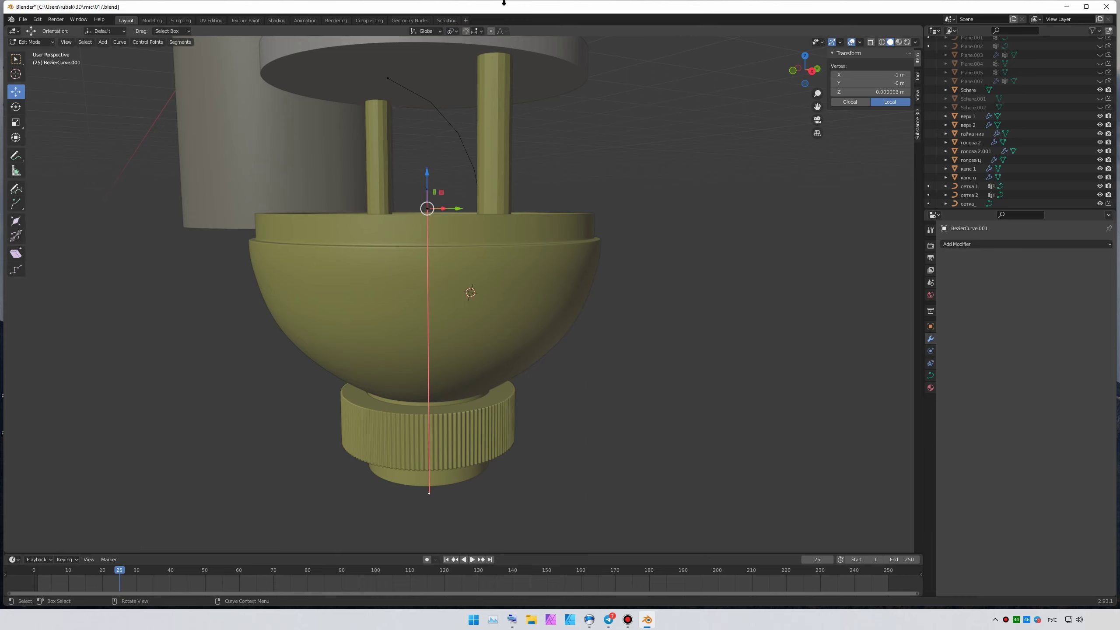
left_click(429, 207)
middle_click_drag(429, 207, 430, 180)
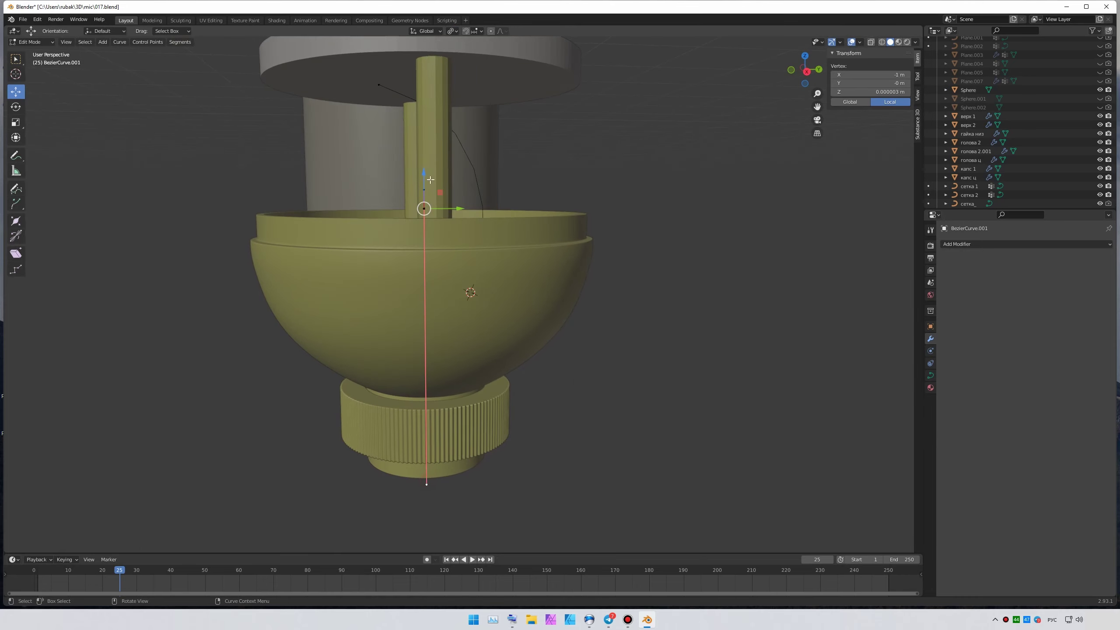
left_click(392, 381)
mouse_move(391, 381)
middle_mouse_down()
mouse_move(492, 272)
mouse_move(435, 39)
middle_mouse_up()
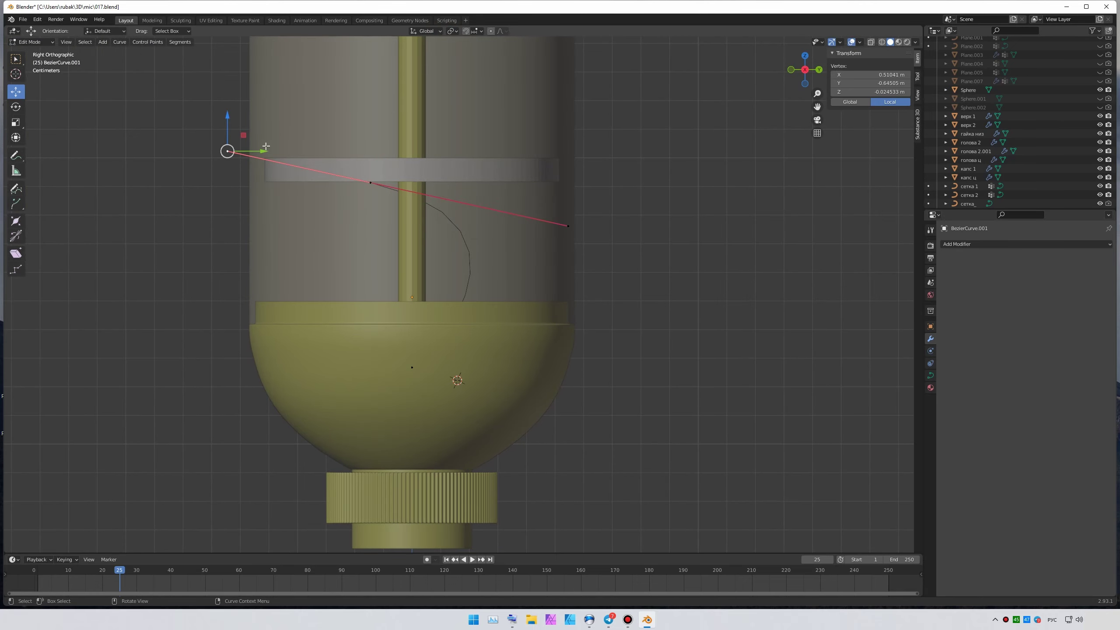
- Check the reference video, then reposition the curve's lower point and handles
key("alt+Tab")
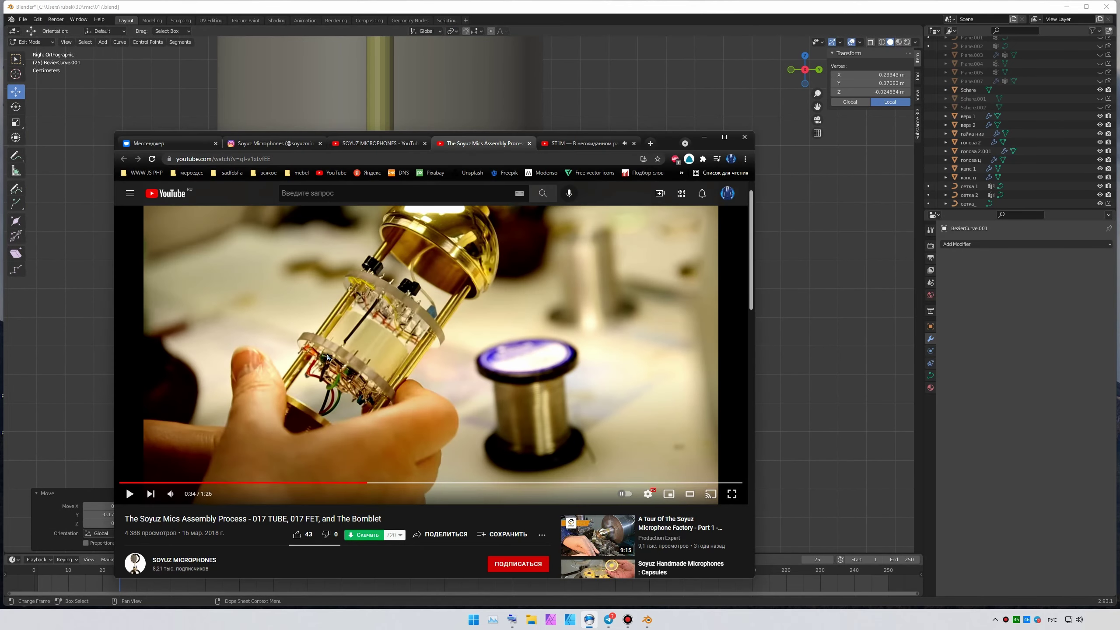
key("alt+Tab")
key("alt+Tab")
key("alt+Tab")
left_click(256, 225)
mouse_move(257, 225)
middle_mouse_down()
mouse_move(361, 186)
mouse_move(397, 132)
middle_mouse_up()
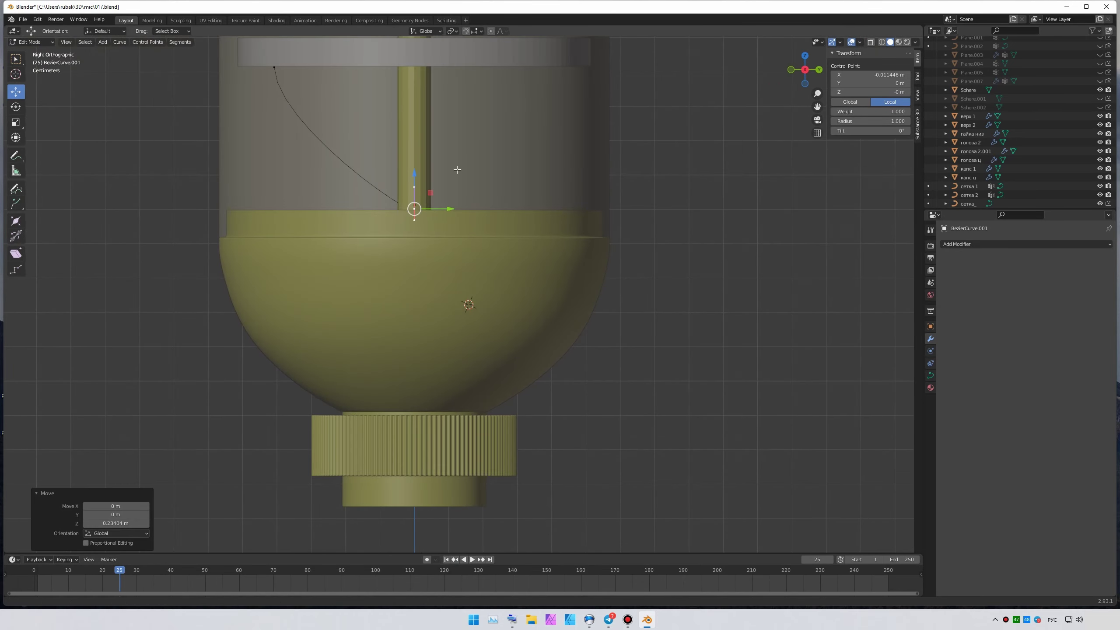
scroll(453, 194, "up", 2)
key("g")
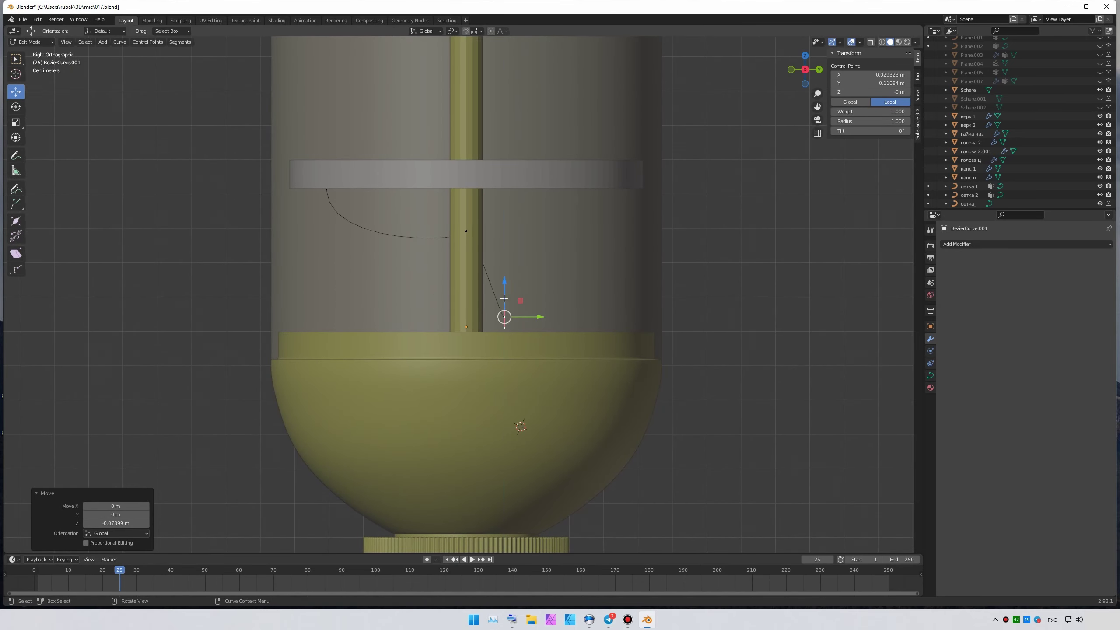
left_click(502, 300)
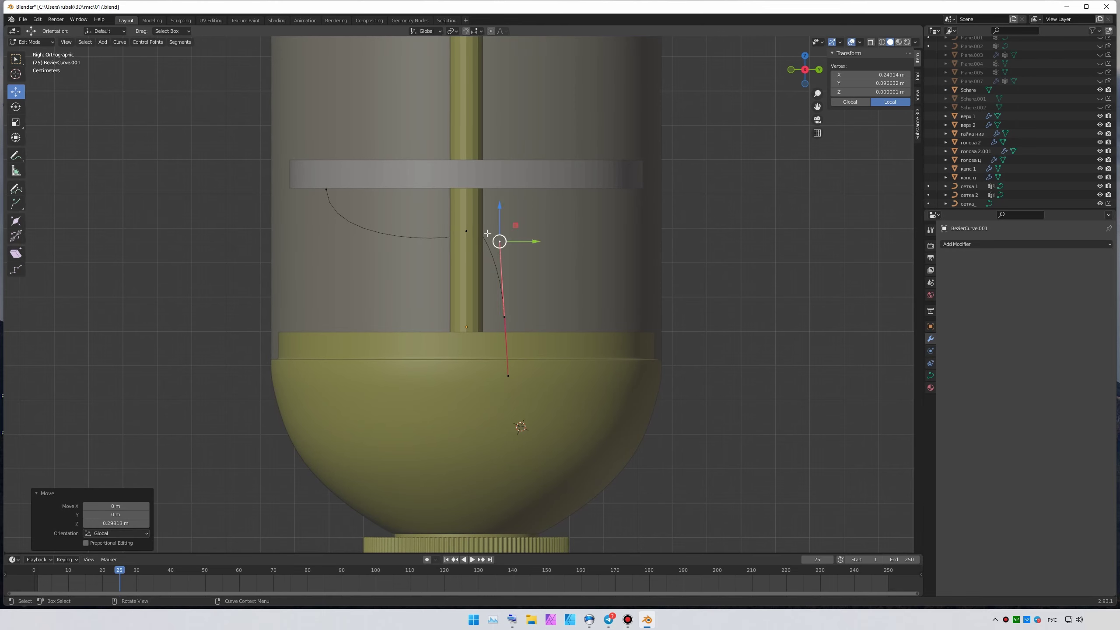
mouse_move(473, 219)
middle_mouse_down()
mouse_move(315, 227)
mouse_move(546, 206)
middle_mouse_up()
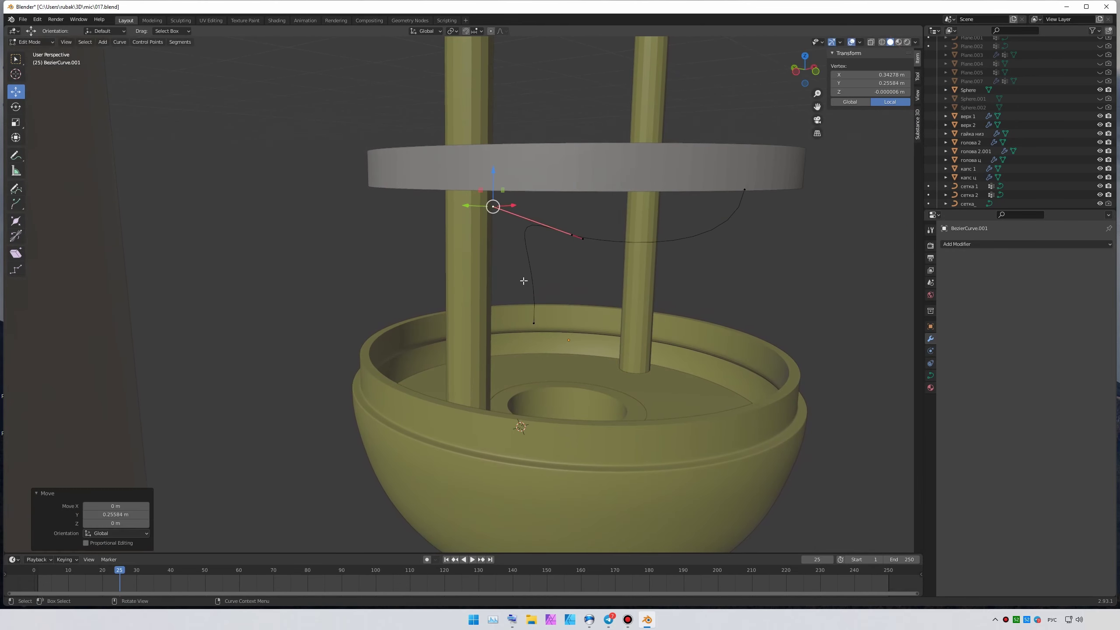
right_click(540, 349)
left_click(473, 301)
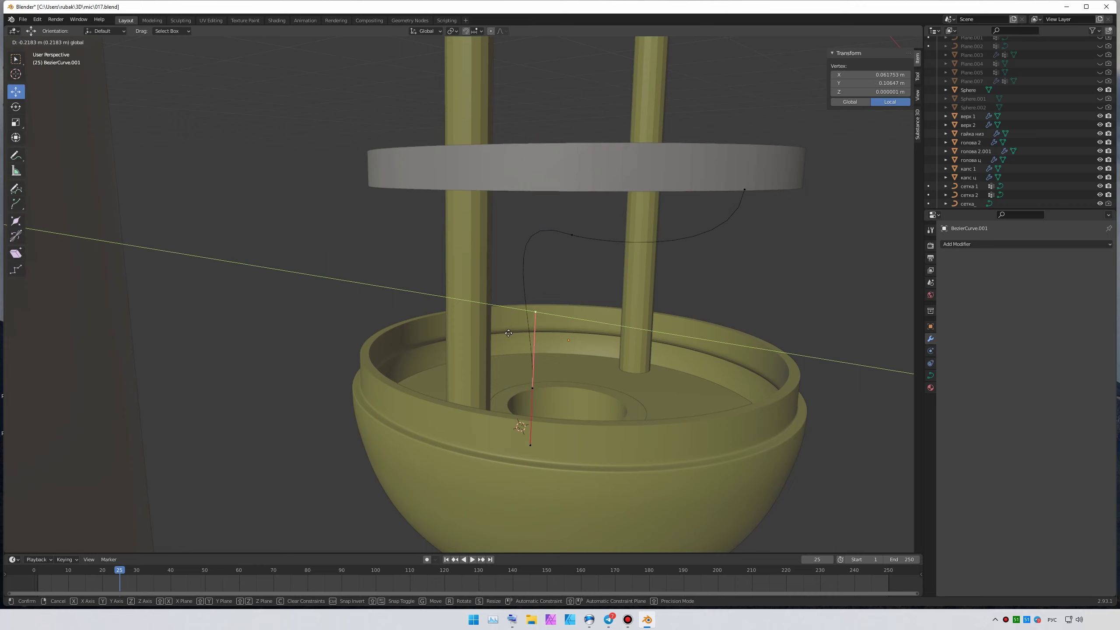
left_click(538, 400)
- Raise a curve point and adjust a handle so the wire reaches the lower disc
mouse_move(539, 400)
middle_mouse_down()
mouse_move(547, 212)
mouse_move(675, 261)
middle_mouse_up()
left_click(542, 206)
left_click(512, 203)
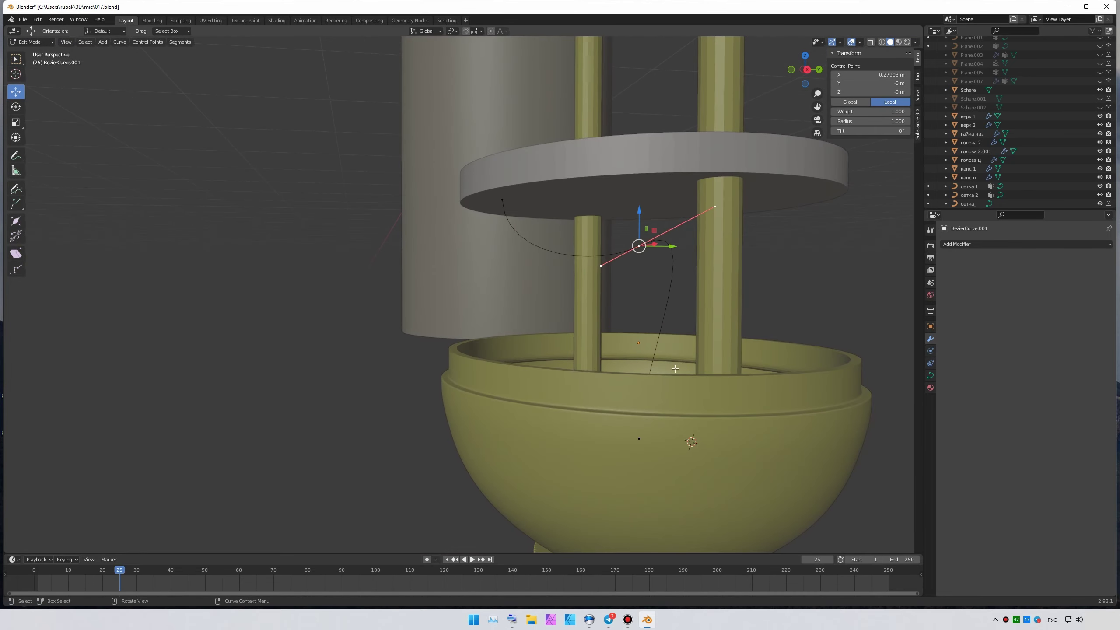
middle_click_drag(675, 369, 644, 174)
left_click(644, 174)
middle_click_drag(596, 274, 644, 298)
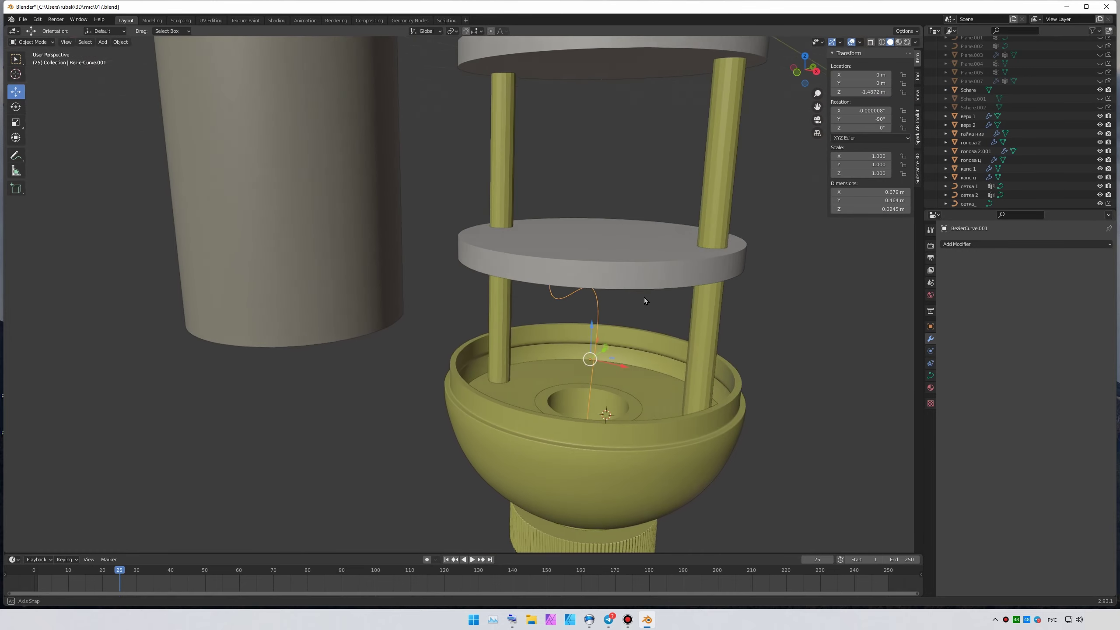
key("Tab")
left_click(931, 375)
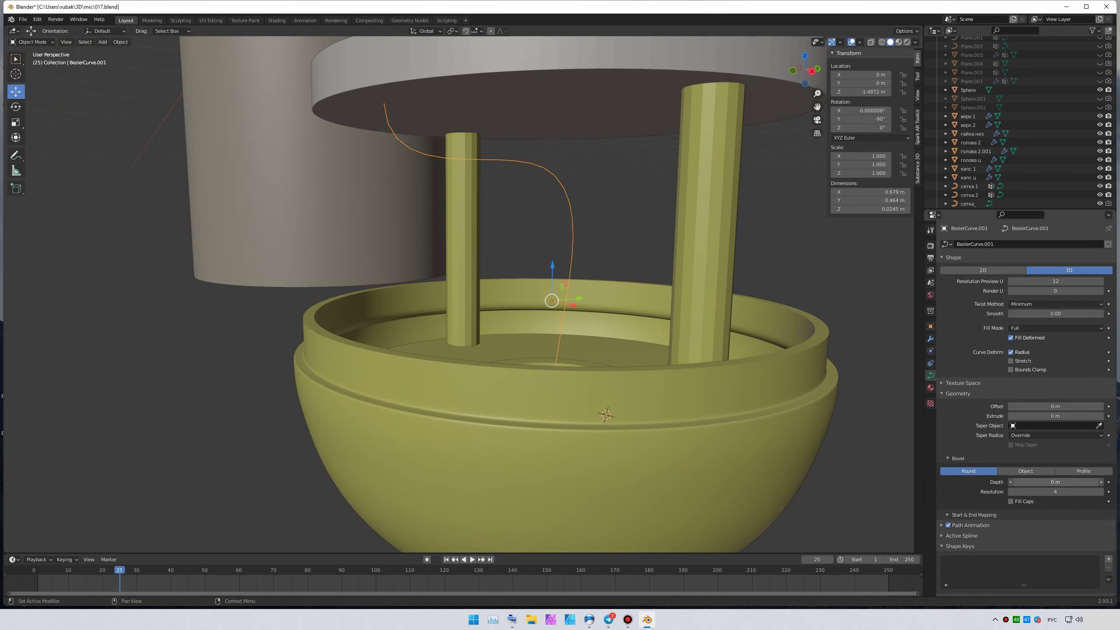
- Give the curve a 0.01 m Bevel Depth with Fill Caps, and hide the head's mesh grid
left_click_drag(1052, 482, 1058, 481)
left_click(1010, 501)
middle_click_drag(573, 309, 595, 250)
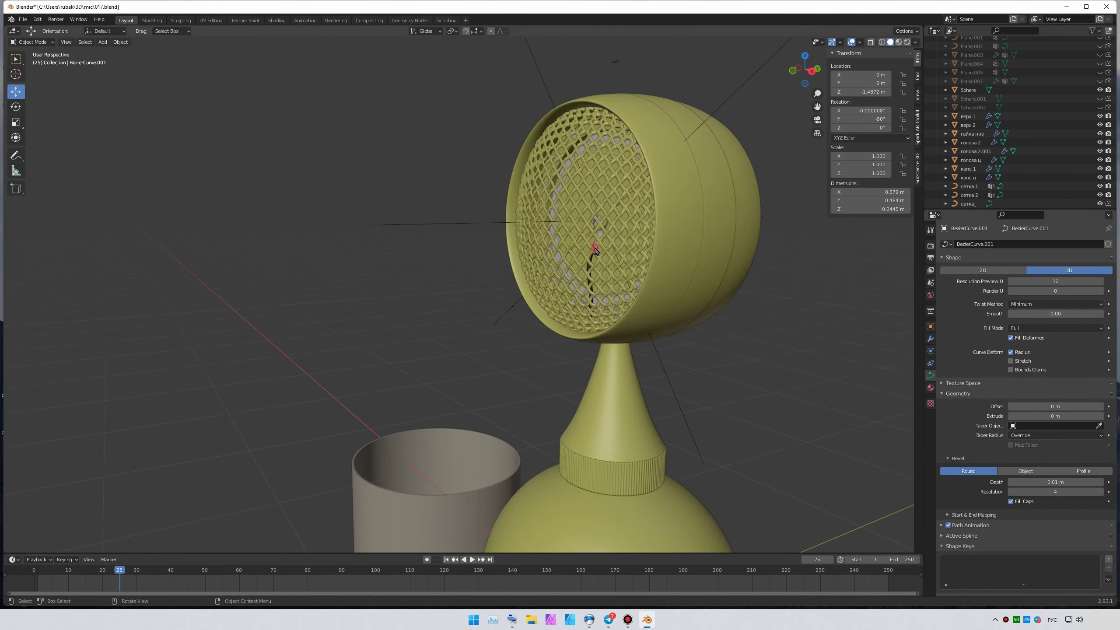
left_click(595, 251)
key("h")
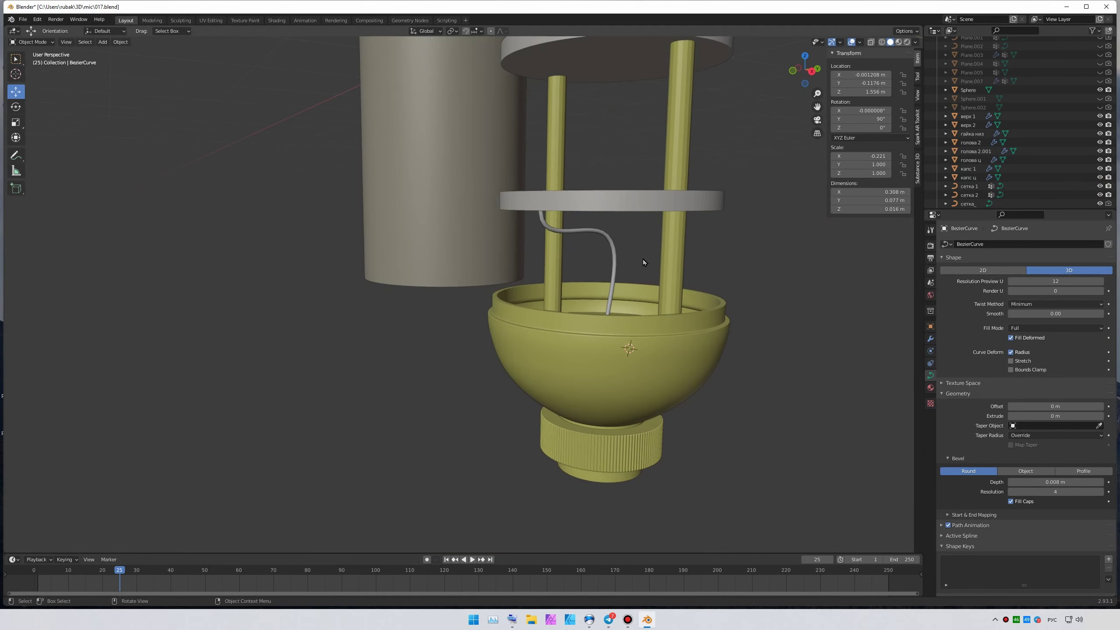
- Duplicate the wire in place and check the copies from below
left_click(931, 387)
mouse_move(759, 284)
middle_mouse_down()
mouse_move(663, 249)
mouse_move(542, 170)
middle_mouse_up()
key("shift+d")
key("Escape")
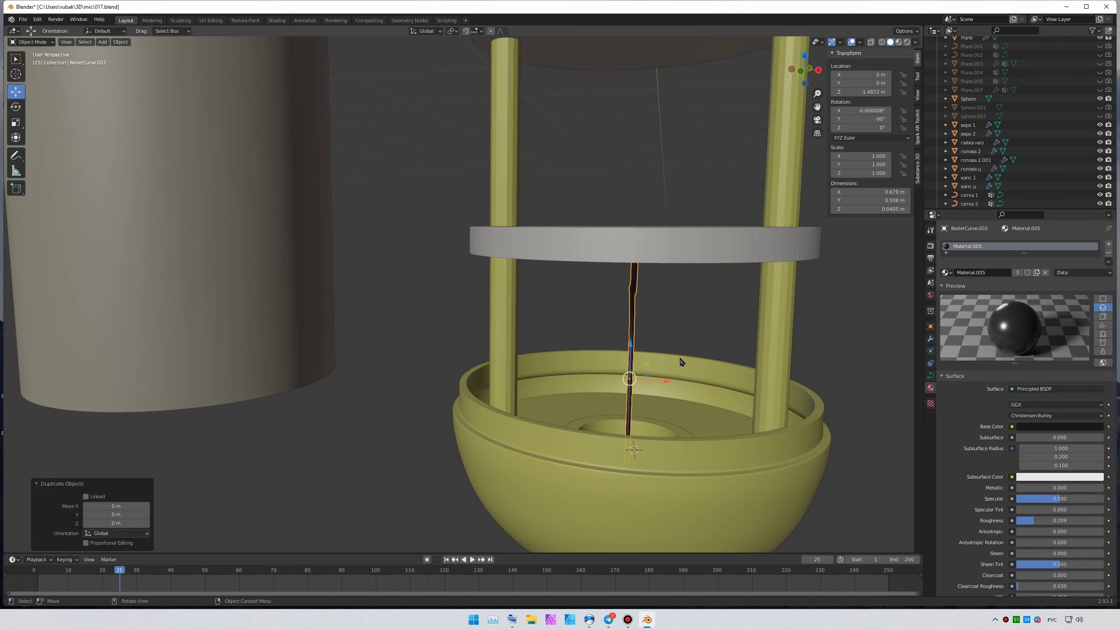
key("ctrl+KP_7")
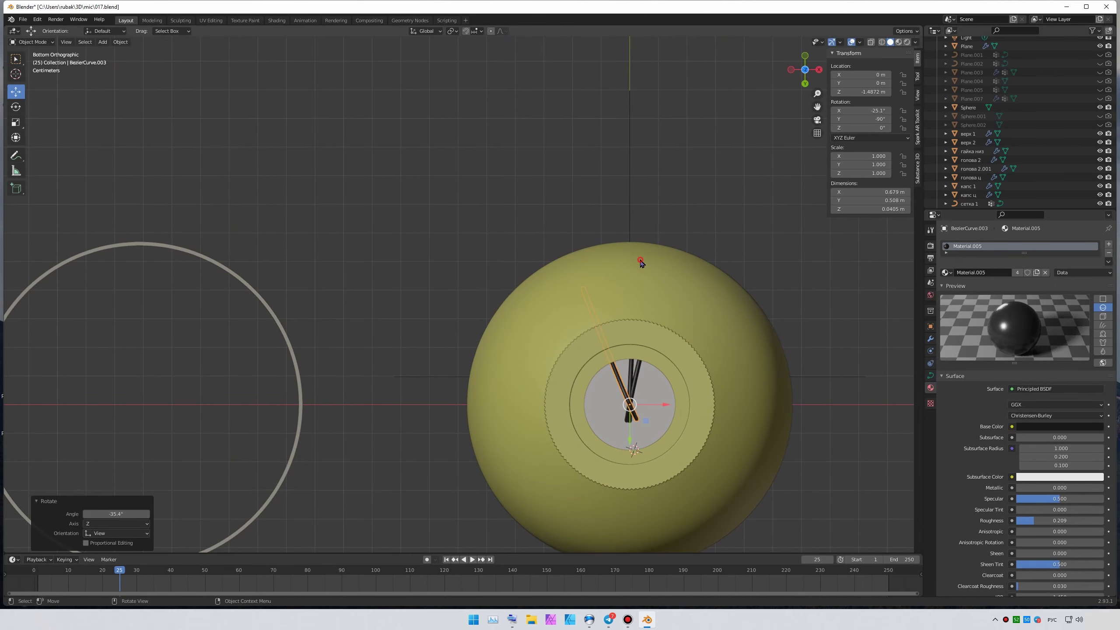
mouse_move(733, 226)
middle_mouse_down()
mouse_move(702, 324)
mouse_move(973, 299)
middle_mouse_up()
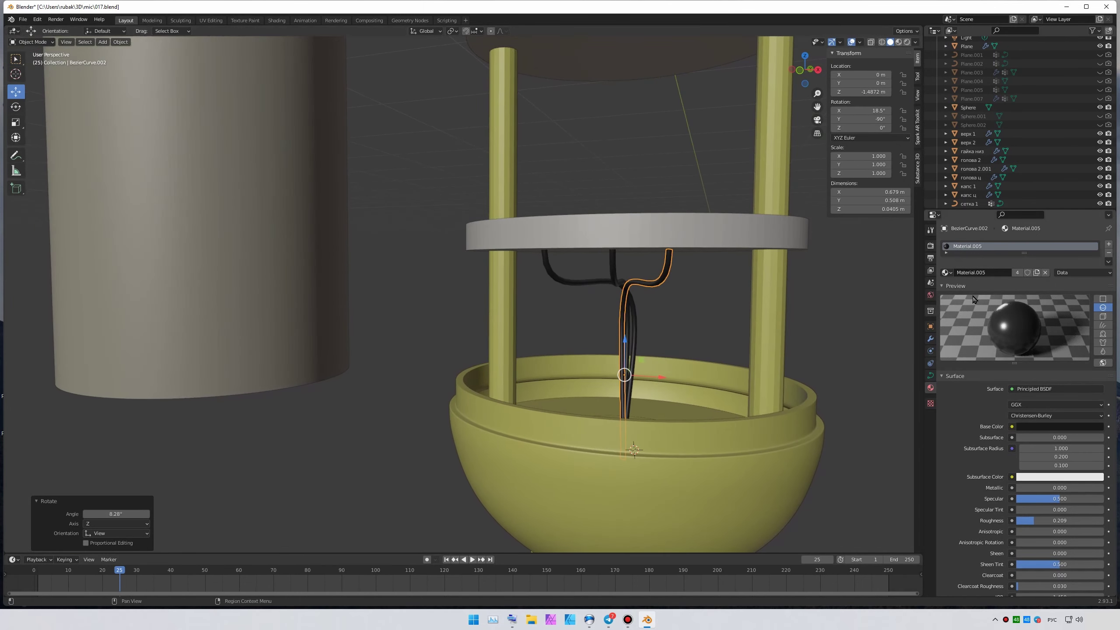
- Colour the wires black, red and green, preview them rendered, and save 017.blend
key("ctrl+z")
double_click(975, 272)
type("Зеленый")
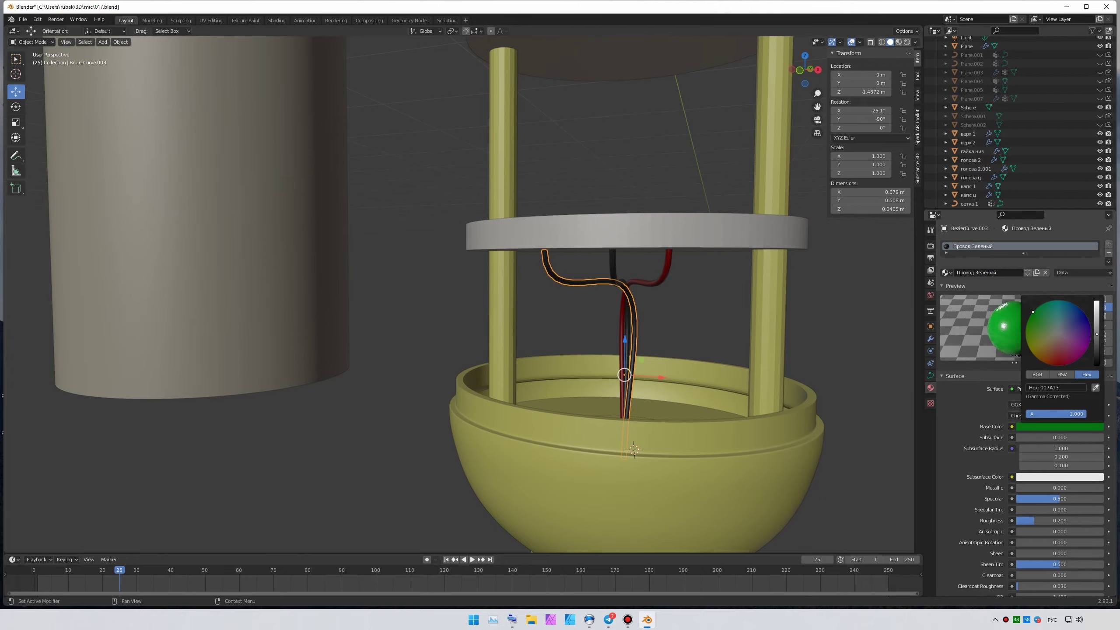
scroll(1059, 441, "down", 10)
left_click(1056, 457)
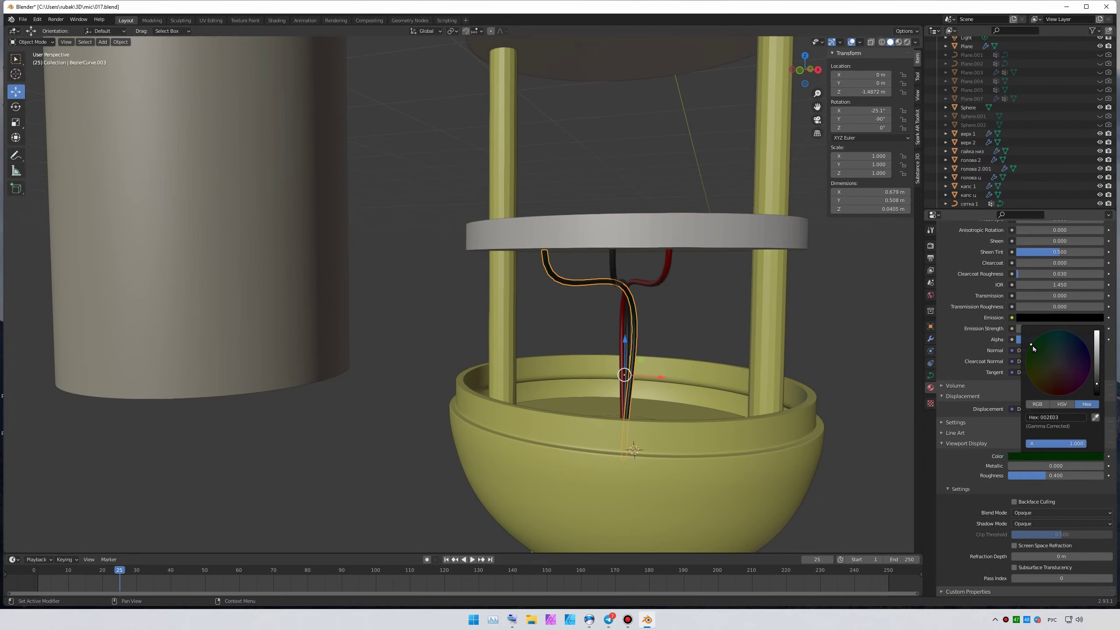
key("ctrl+v")
middle_click_drag(797, 347, 676, 307)
key("ctrl+s")
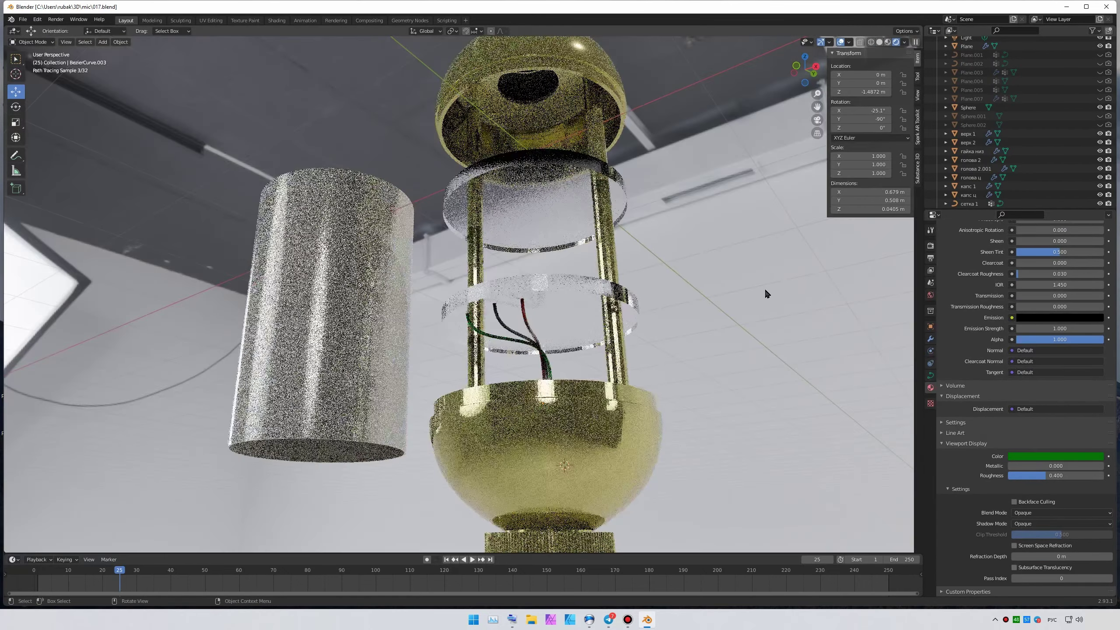
- Orbit to a frontal view of the microphone
middle_click_drag(764, 287, 684, 253)
scroll(684, 253, "down", 5)
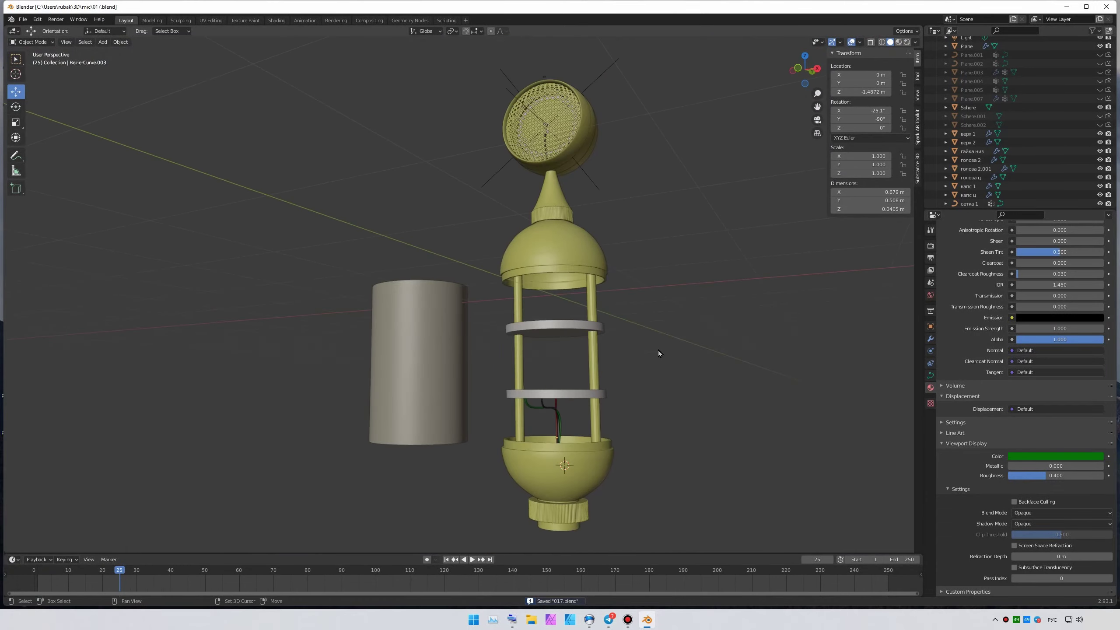
scroll(658, 351, "up", 6)
left_click(103, 41)
mouse_move(116, 60)
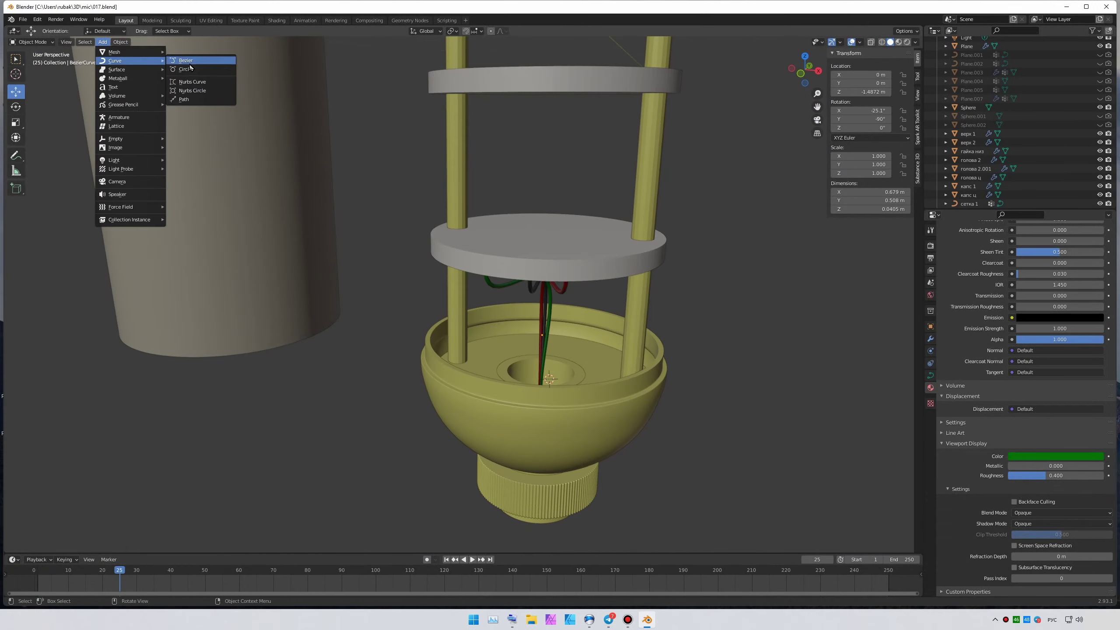
- Add a new Bezier curve and rotate it 90° to stand upright
left_click(190, 64)
key("KP_1")
key("r")
left_click(553, 196)
middle_click_drag(553, 196, 518, 286, "shift")
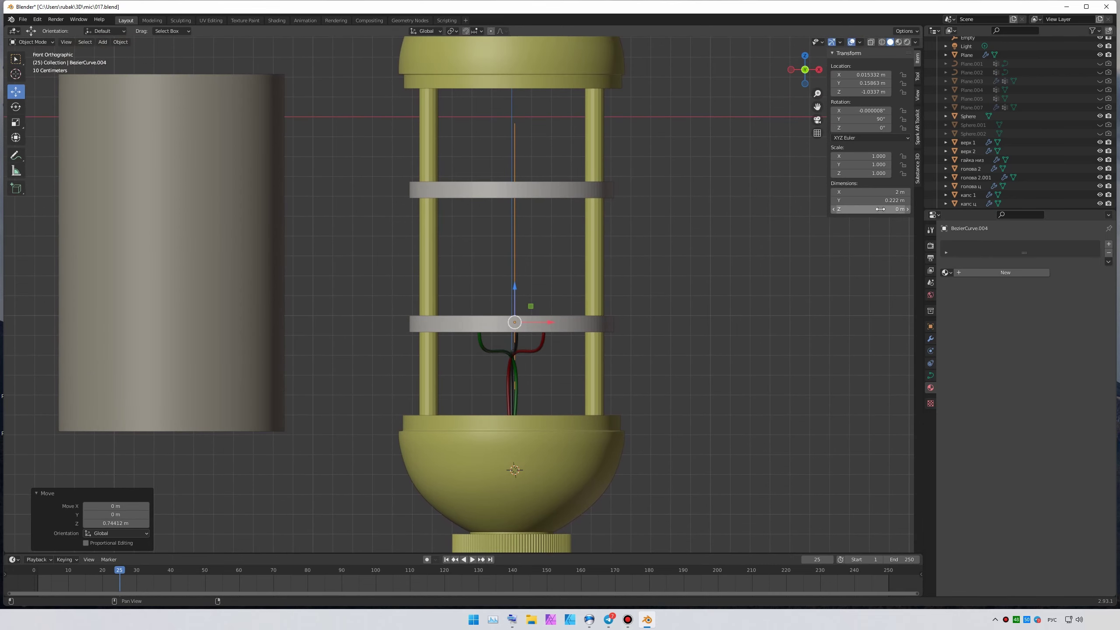
key("Return")
scroll(672, 327, "up", 2)
scroll(672, 328, "up", 2)
key("KP_3")
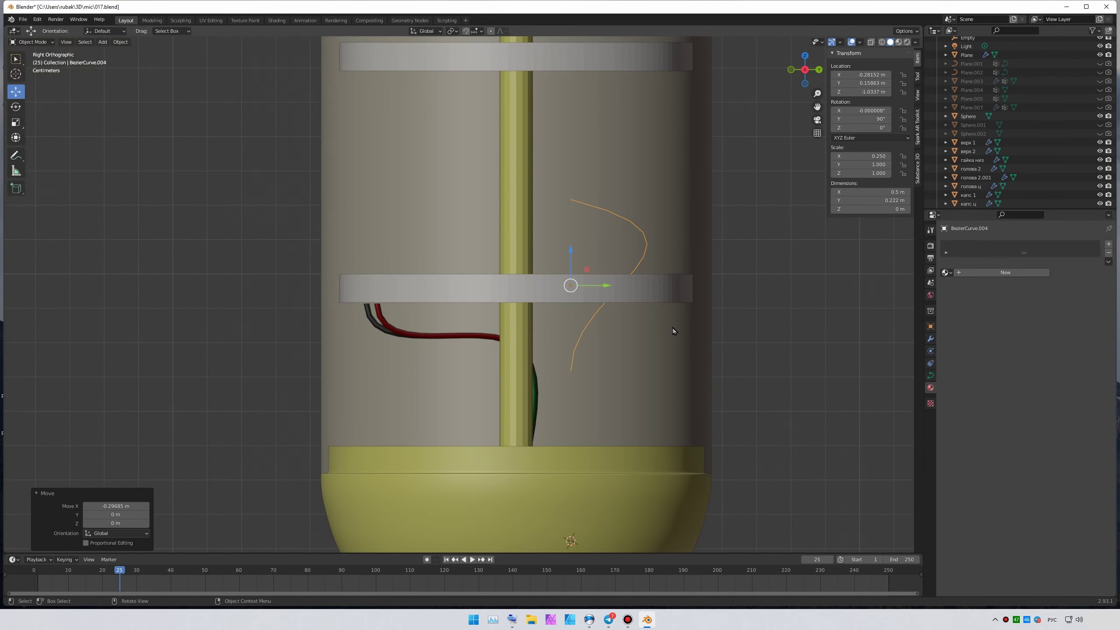
- Straighten the curve into a pin and slide it along Y into the frame
key("Tab")
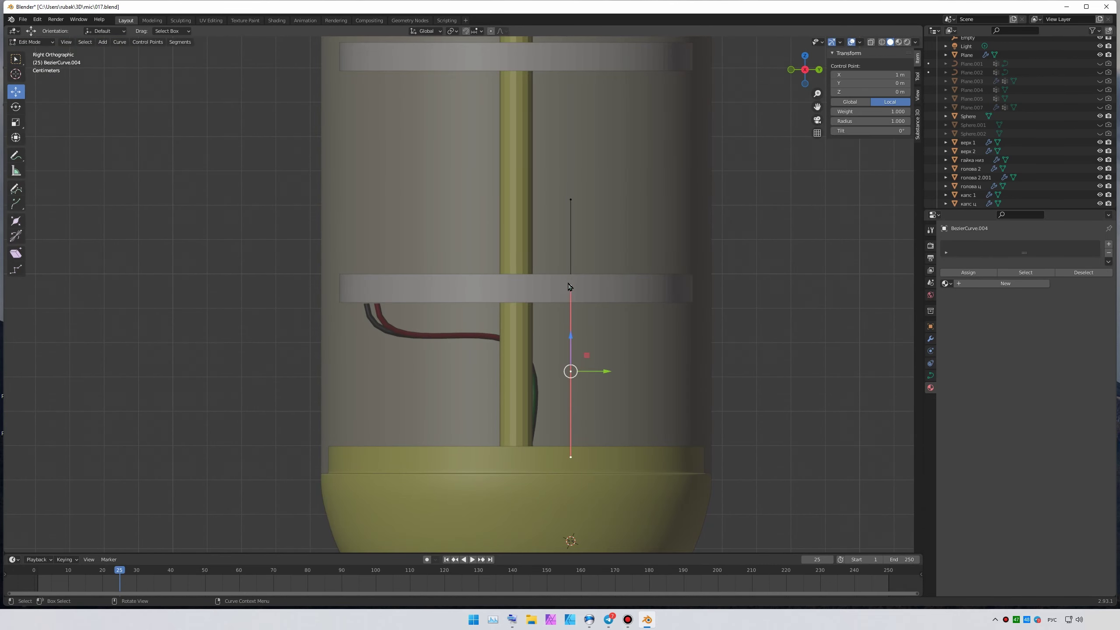
key("Tab")
key("g")
key("y")
left_click(533, 288)
mouse_move(533, 287)
middle_mouse_down()
mouse_move(385, 350)
mouse_move(573, 260)
mouse_move(503, 260)
mouse_move(485, 273)
mouse_move(573, 265)
mouse_move(878, 192)
middle_mouse_up()
key("g")
key("y")
left_click(485, 274)
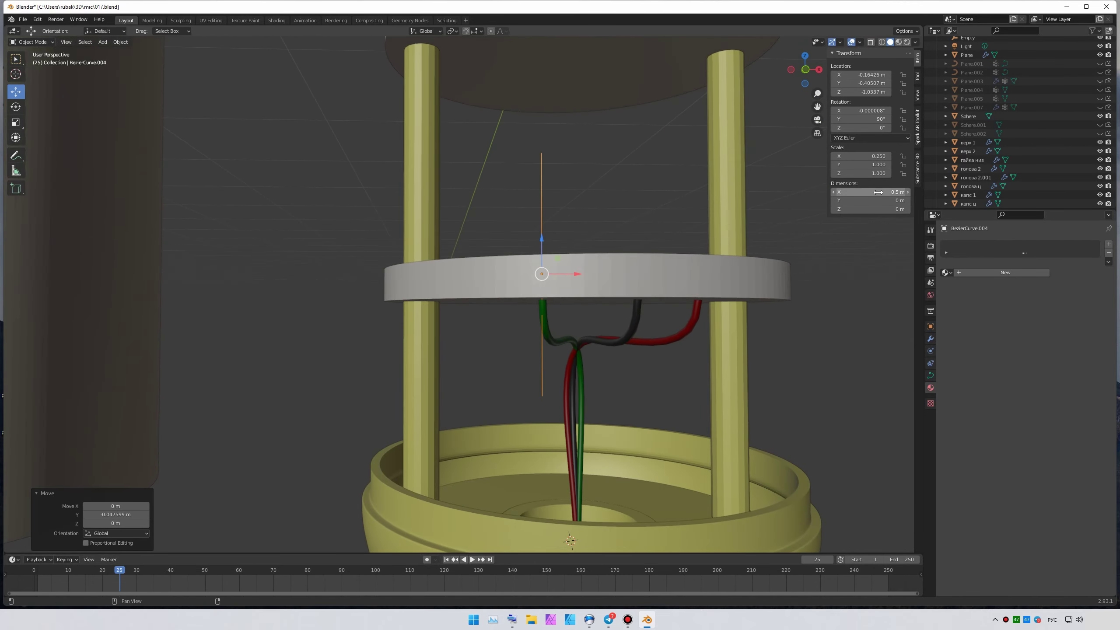
middle_click_drag(908, 254, 878, 195, "shift")
- Lower the pin onto the lower disc, set its X dimension, and bevel depth 0.003 m
key("KP_1")
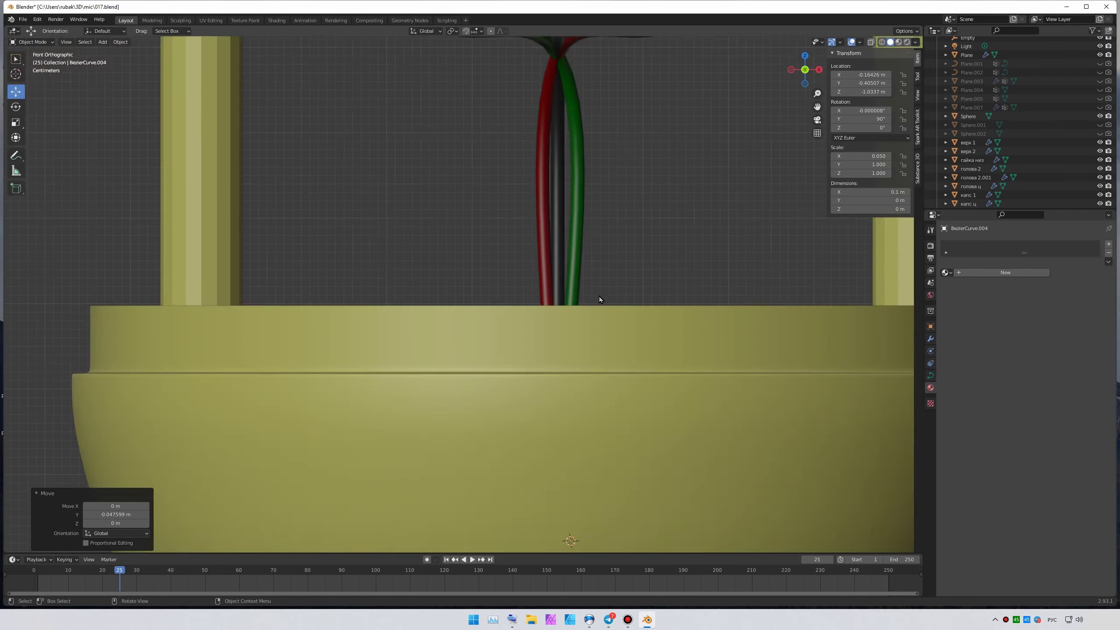
key("g")
key("z")
middle_click_drag(622, 206, 621, 275, "shift")
double_click(841, 192)
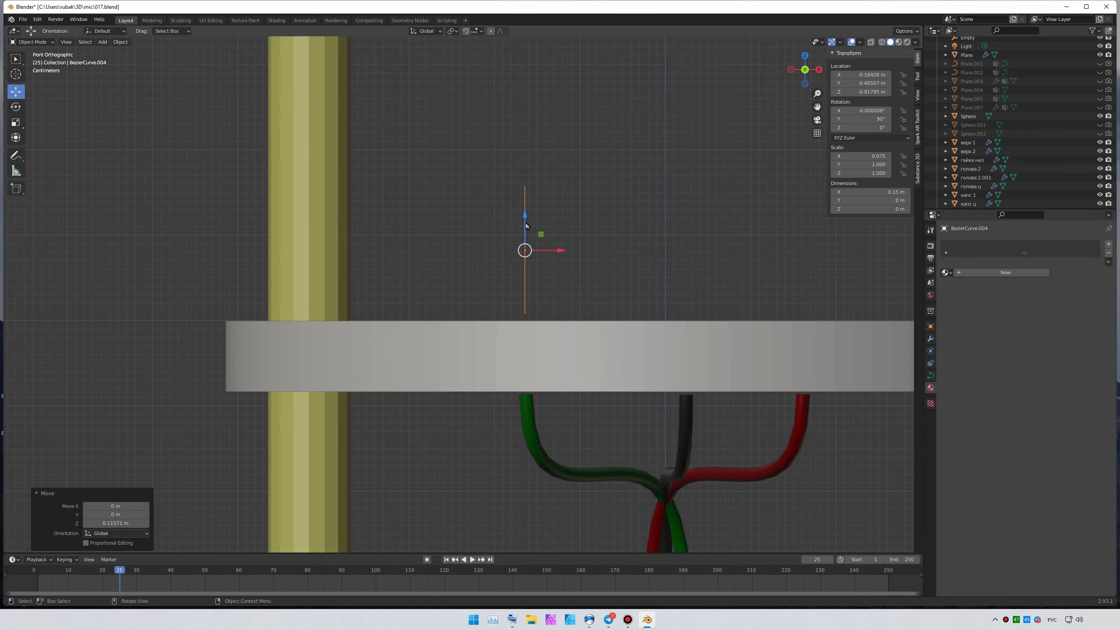
left_click(931, 375)
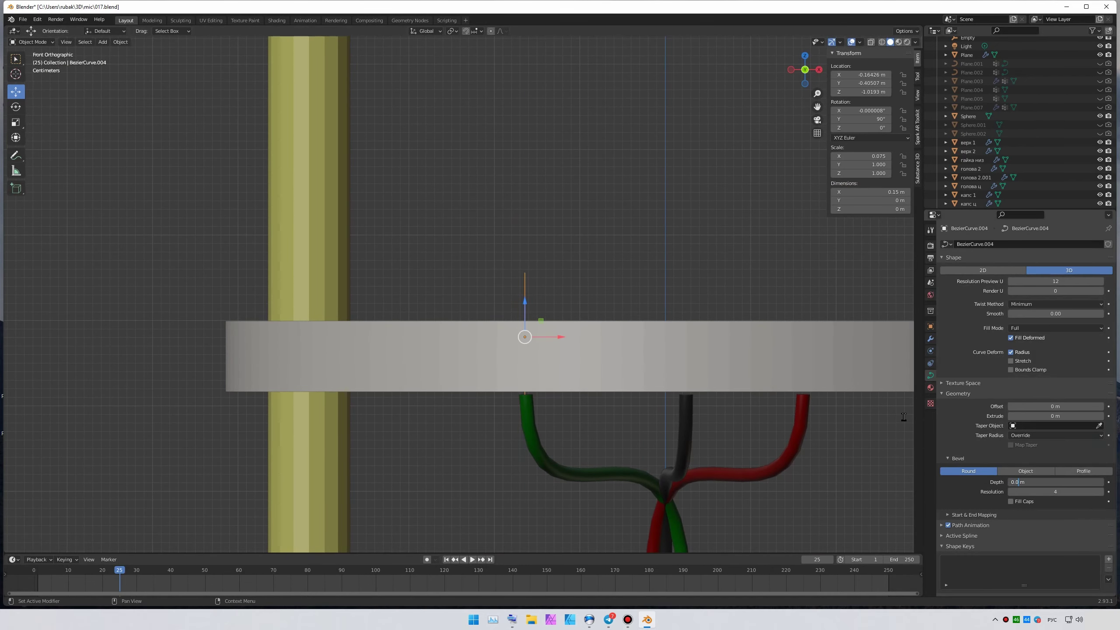
- Assign an existing material to the pin and check it in rendered shading
left_click(931, 387)
left_click(945, 272)
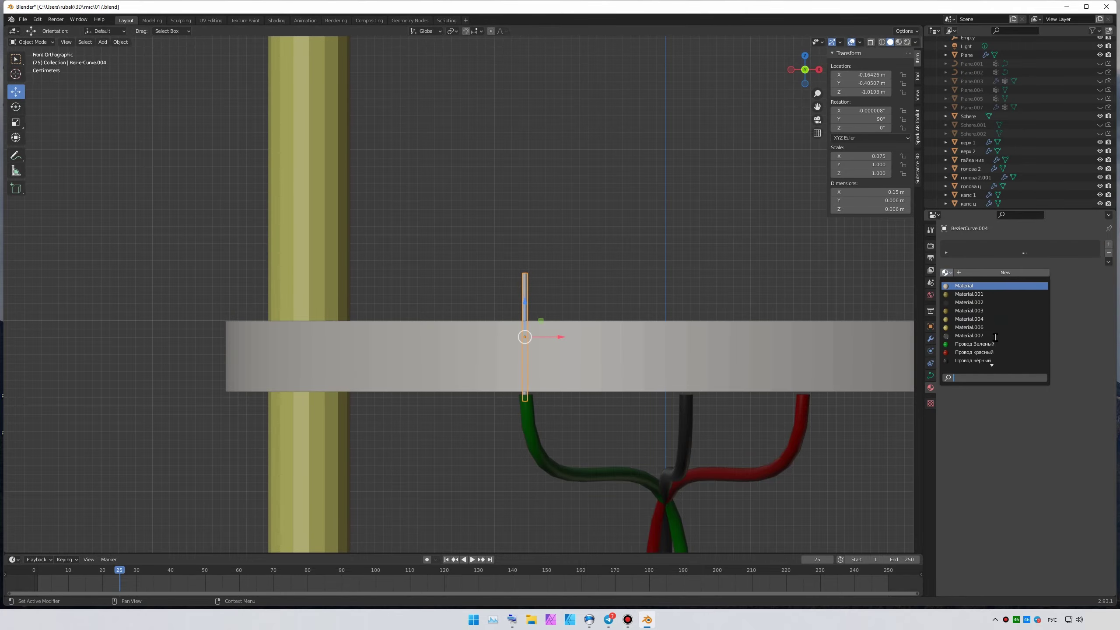
left_click(992, 362)
middle_click_drag(828, 328, 646, 67)
scroll(647, 67, "down", 3)
left_click(931, 375)
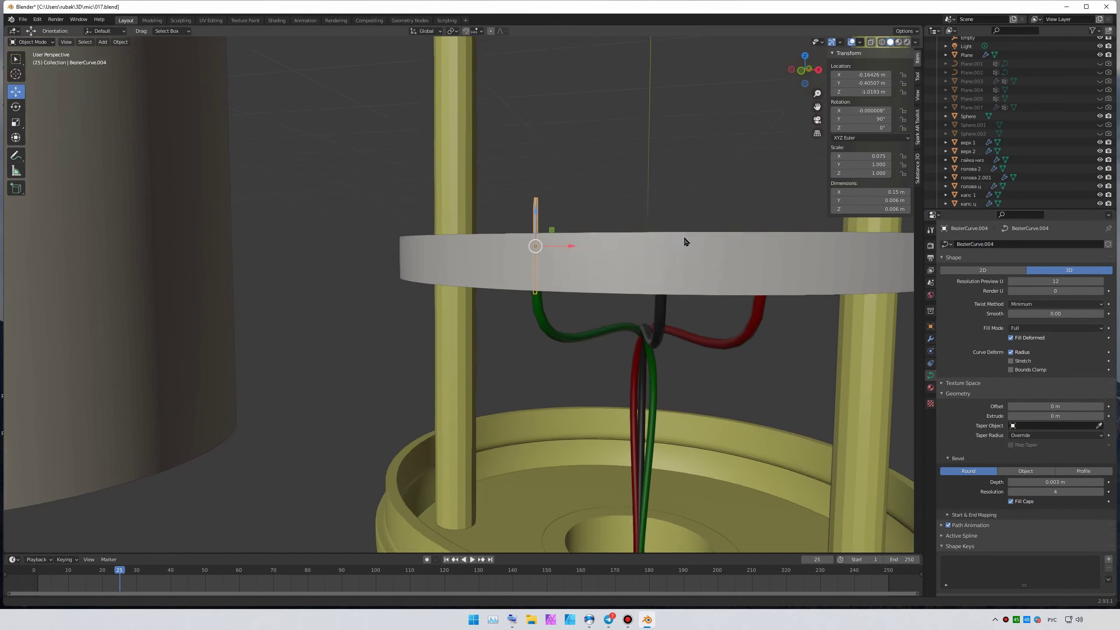
left_click(896, 42)
left_click(880, 42)
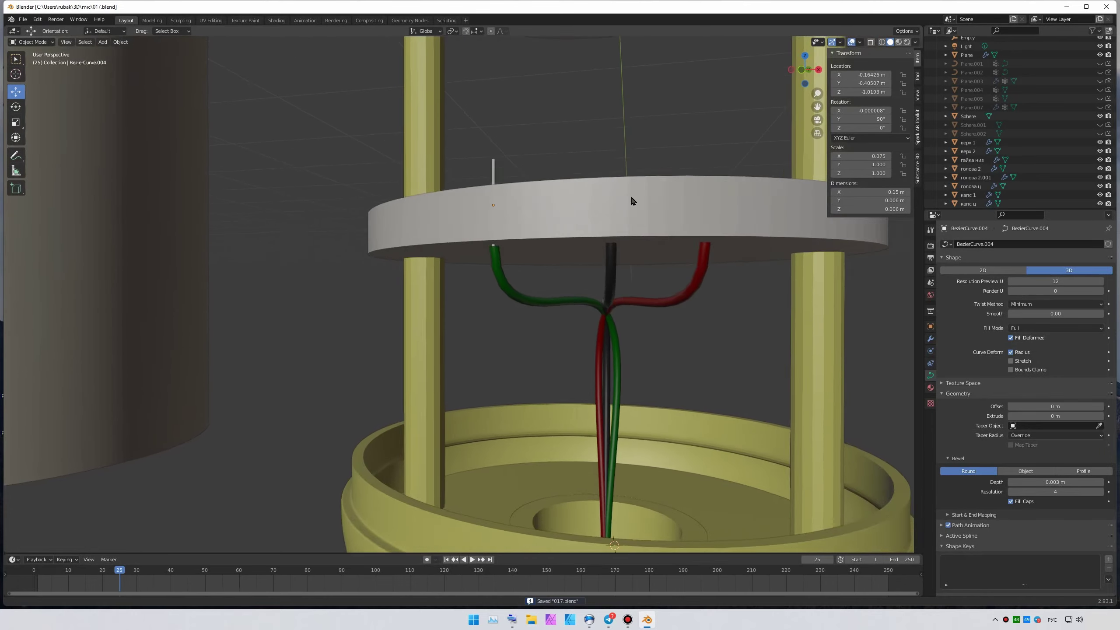
- Duplicate the pin into three pins spaced across the lower disc
key("shift+d")
left_click_drag(527, 243, 653, 243)
middle_click_drag(653, 243, 687, 200)
left_click_drag(688, 200, 674, 201)
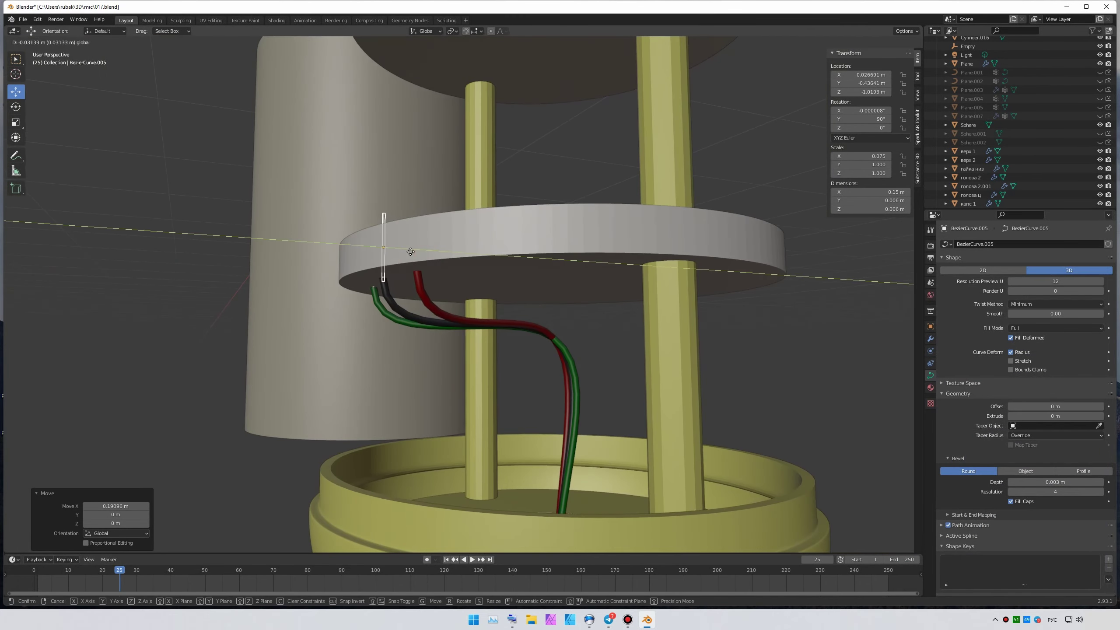
middle_click_drag(675, 201, 641, 235)
mouse_move(732, 247)
middle_mouse_down()
mouse_move(525, 318)
mouse_move(432, 242)
middle_mouse_up()
left_click_drag(433, 243, 452, 243)
scroll(452, 243, "down", 5)
scroll(525, 333, "down", 3)
left_click(632, 263)
middle_click_drag(632, 264, 555, 198)
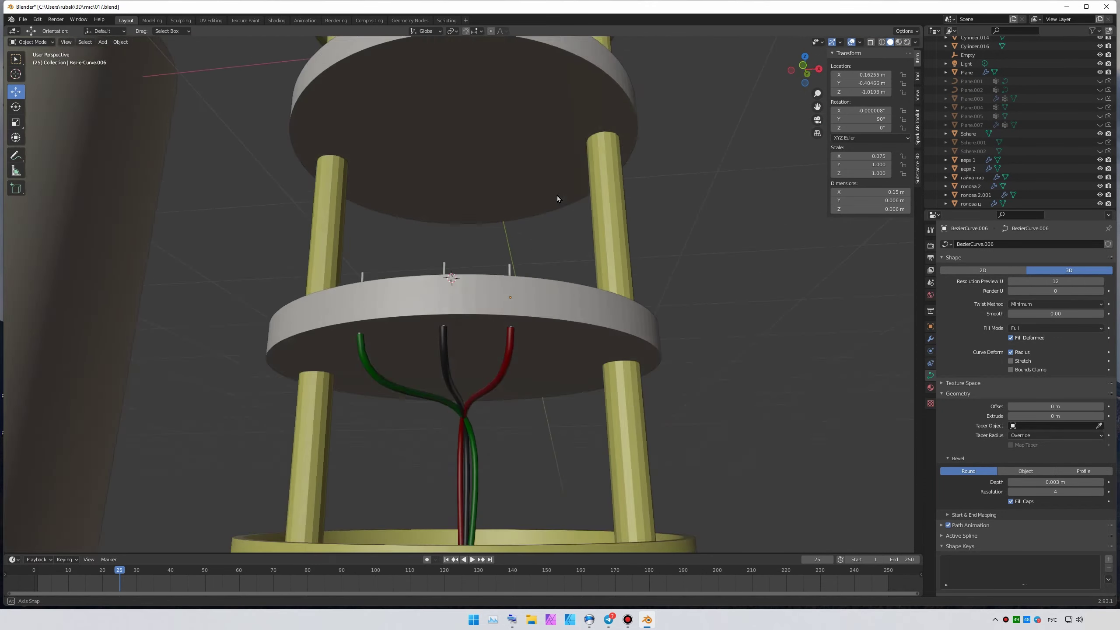
scroll(524, 267, "down", 4)
- Compare with the reference video and raise a pin copy to the upper disc
key("alt+Tab")
double_click(430, 353)
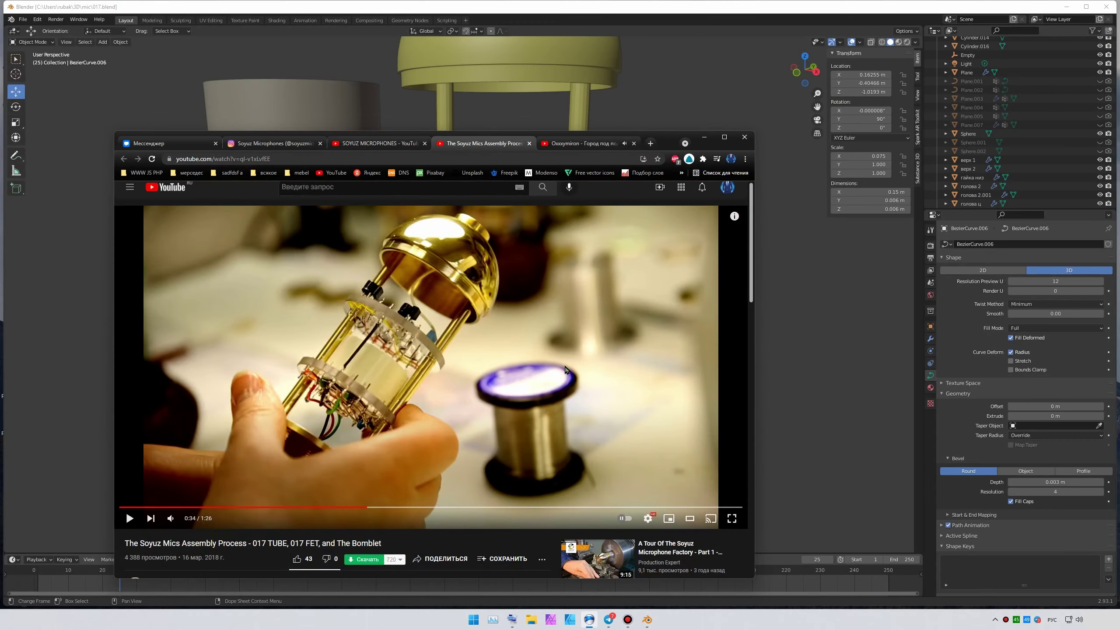
key("alt+Tab")
left_click_drag(498, 309, 499, 211)
scroll(499, 211, "up", 3)
- Copy the black wire and drag its end point toward the lower disc
middle_click_drag(498, 210, 512, 310)
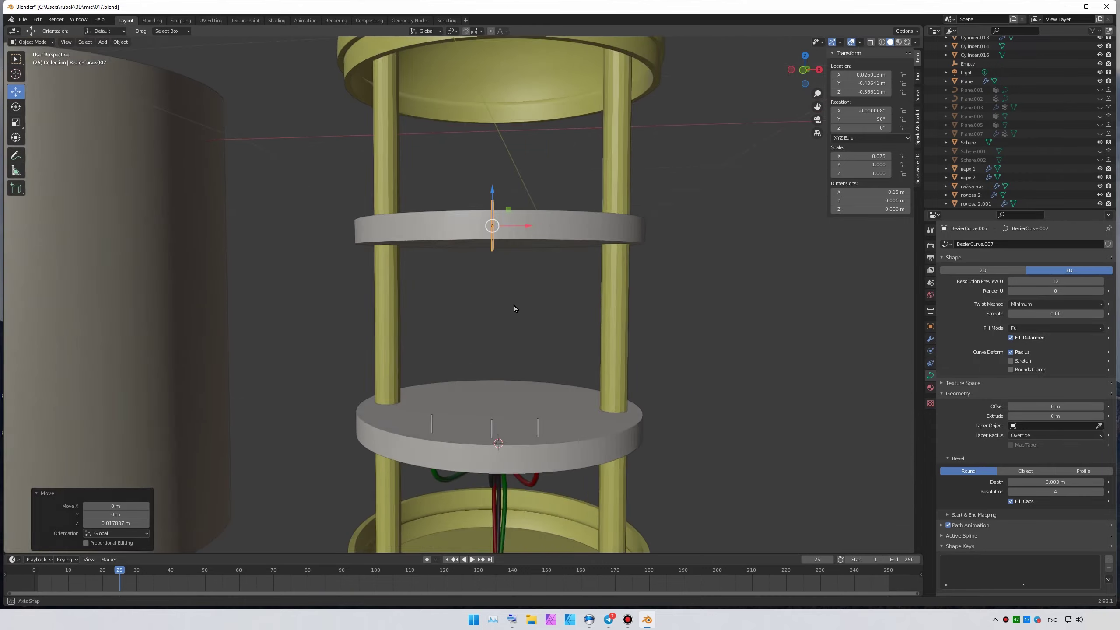
scroll(485, 353, "up", 3)
left_click(474, 400)
key("Tab")
key("KP_1")
key("KP_3")
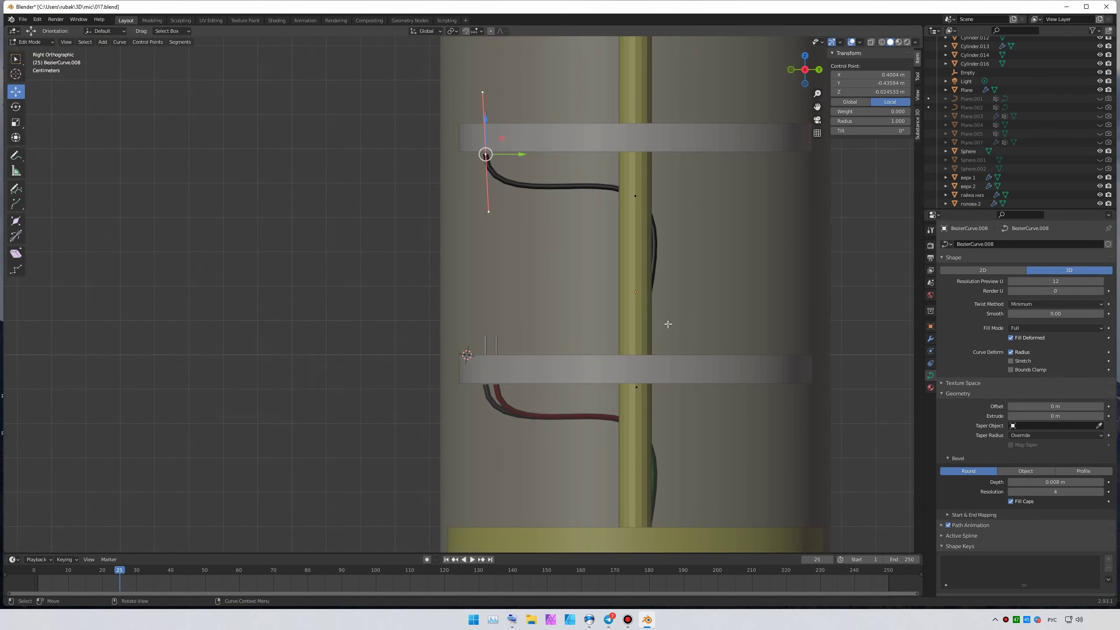
left_click_drag(635, 196, 530, 346)
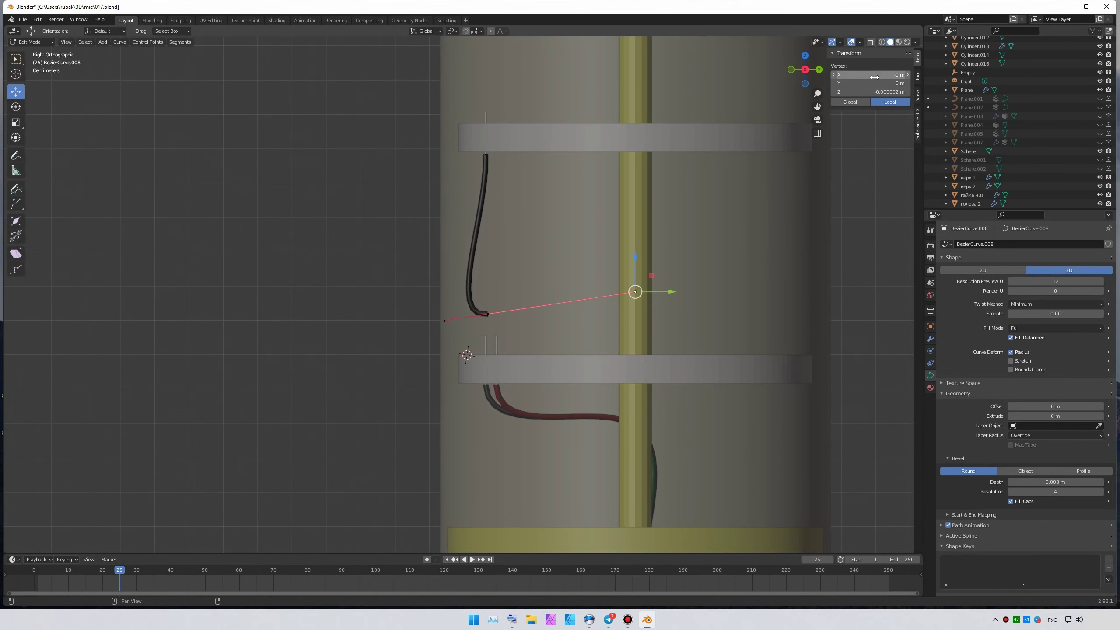
left_click(510, 346)
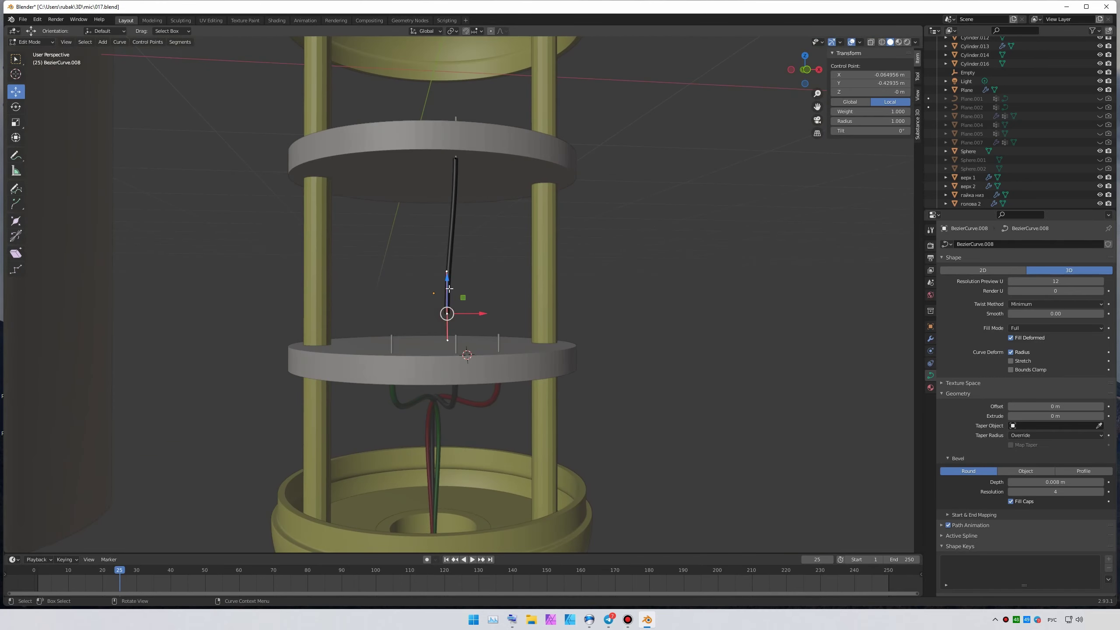
- Move the wire's point vertically along Z in the front view
middle_click_drag(511, 345, 485, 353)
key("KP_1")
scroll(483, 371, "up", 3)
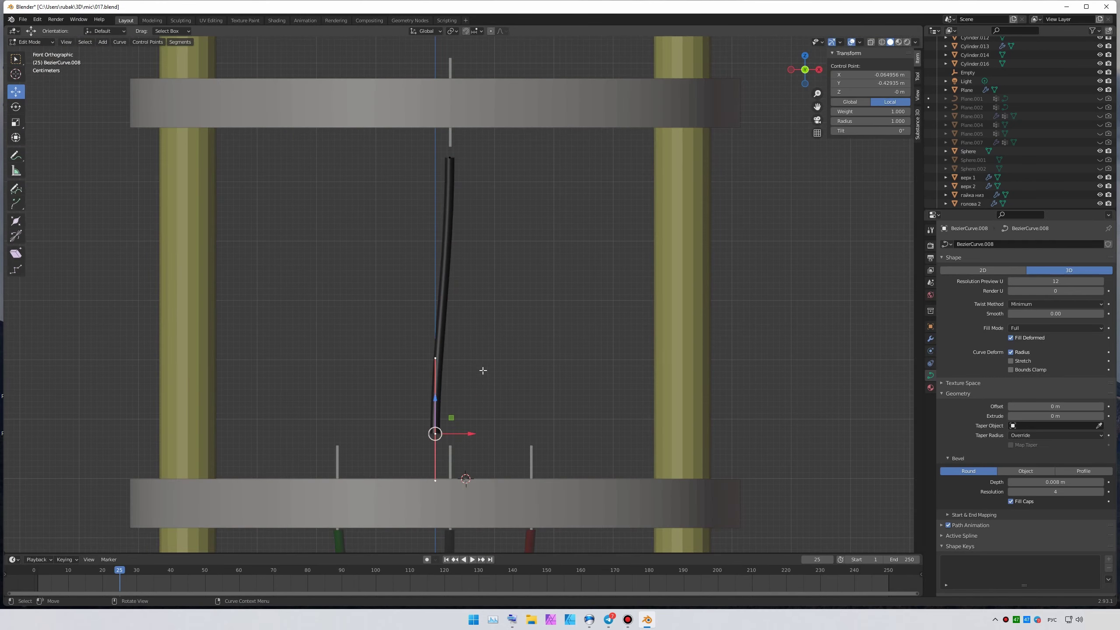
left_click(480, 438)
key("g")
key("z")
- Shift the other control points along X so the wire runs straight between discs
left_click(450, 241)
key("g")
key("x")
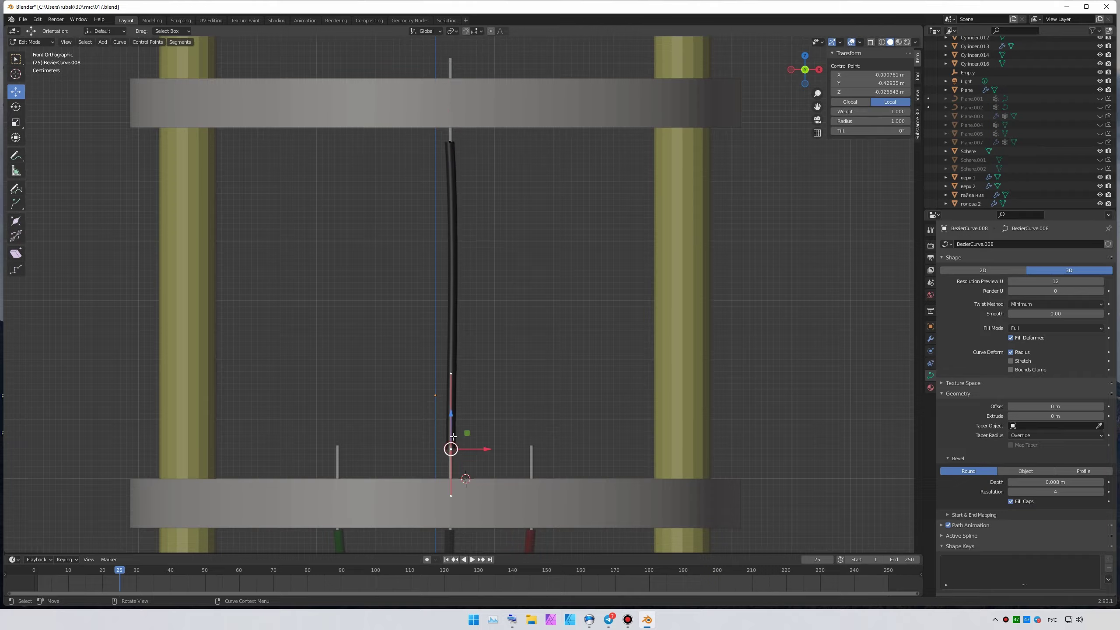
left_click(468, 375)
left_click(450, 138)
middle_click_drag(450, 138, 582, 348, "alt")
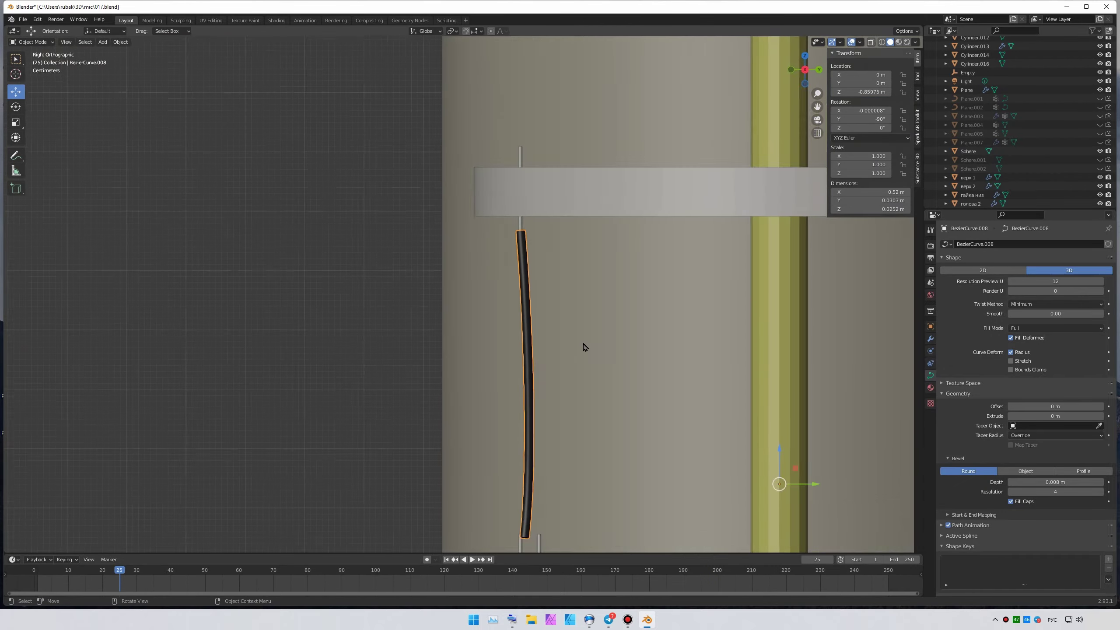
left_click(470, 442)
- Save 017.blend and preview the black wire in rendered shading
mouse_move(470, 442)
middle_mouse_down()
mouse_move(587, 315)
mouse_move(592, 487)
middle_mouse_up()
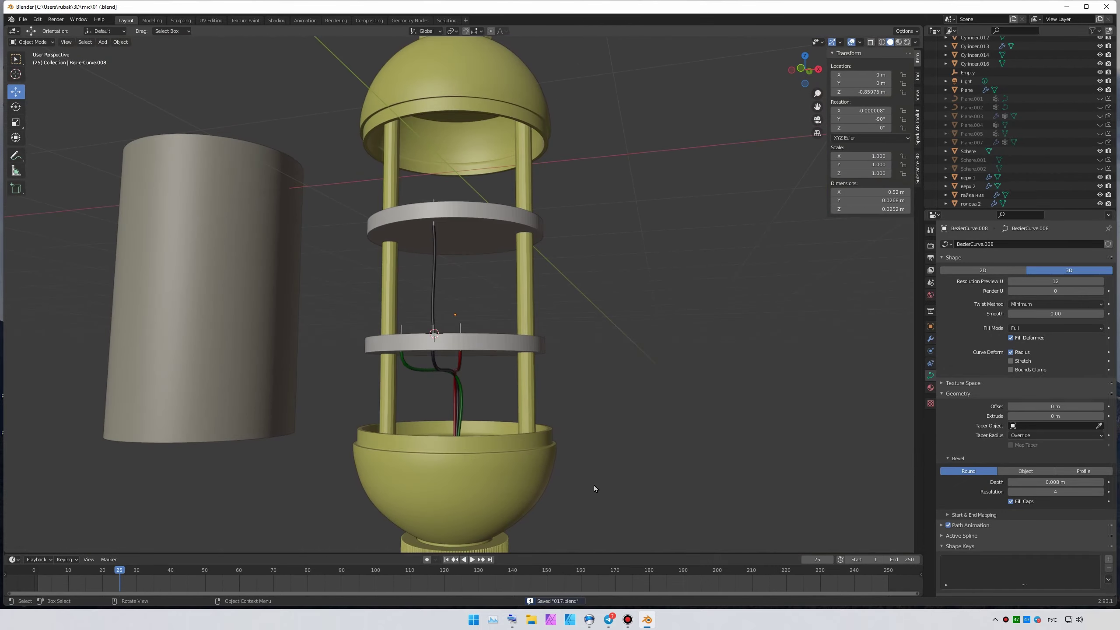
key("Tab")
key("ctrl+s")
scroll(760, 308, "up", 5)
left_click(589, 620)
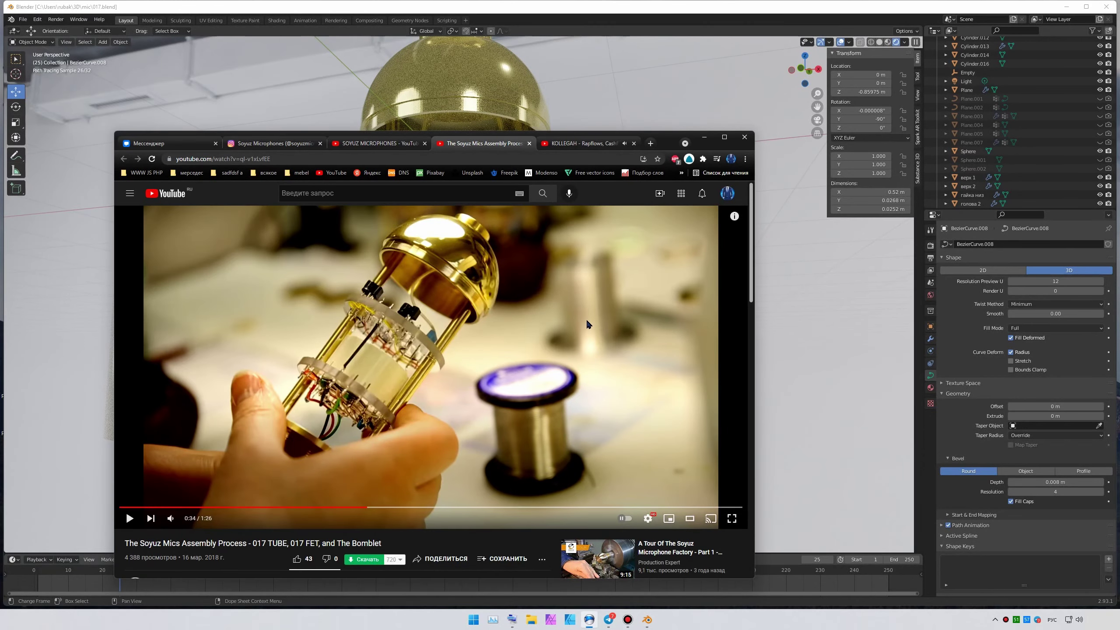
left_click(709, 21)
scroll(541, 314, "up", 5)
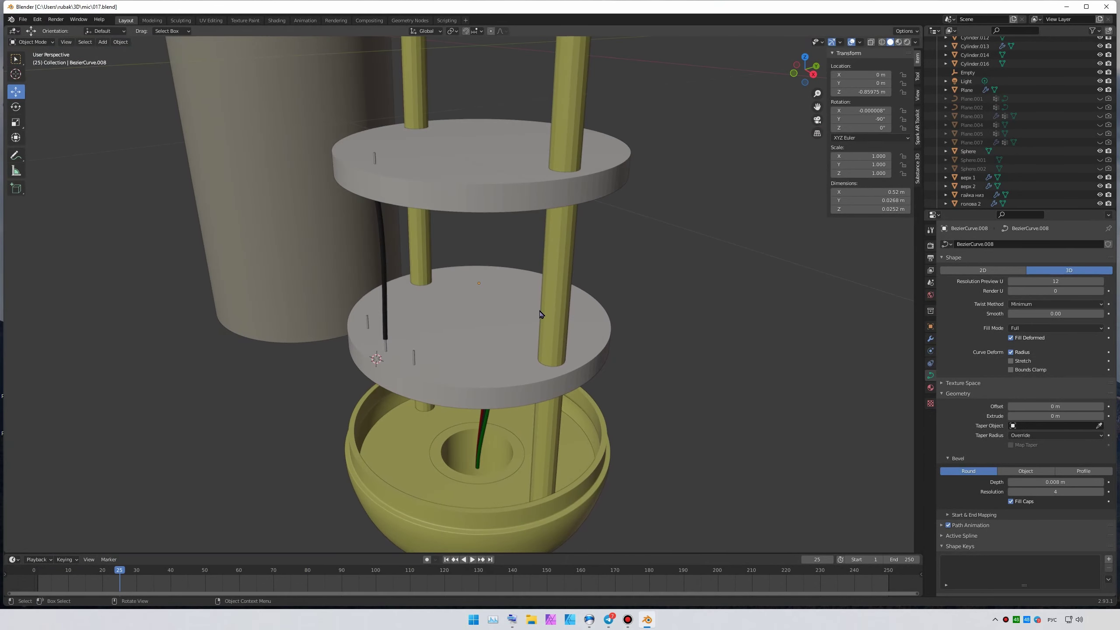
- Add a mesh cylinder and scale it down to 0.359 to fit the frame
left_click(102, 42)
left_click(194, 95)
key("s")
left_click(397, 309)
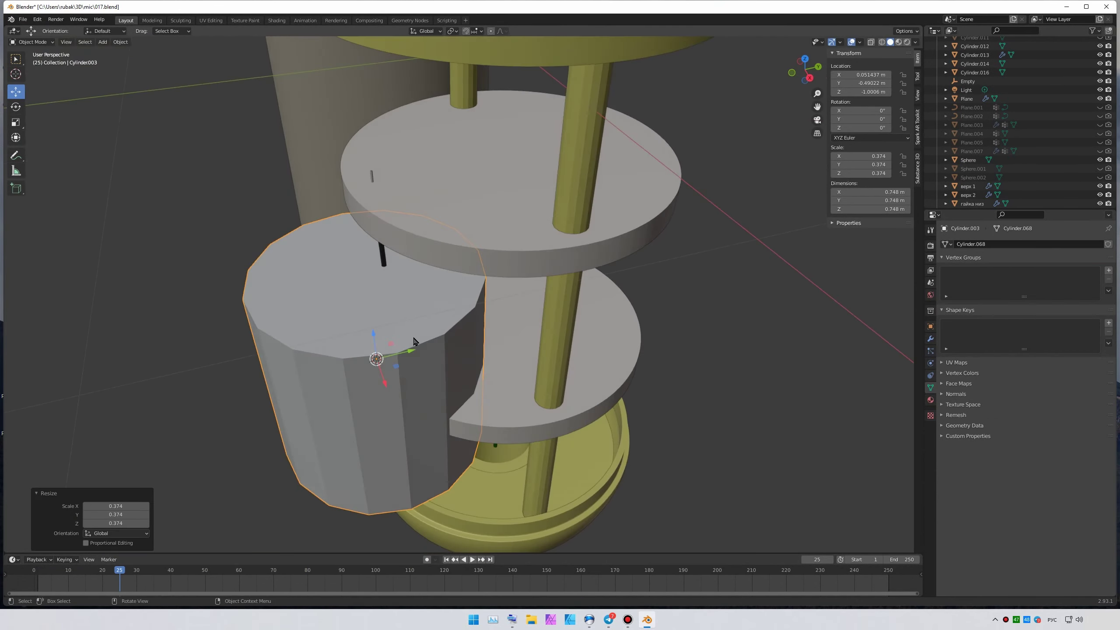
key("KP_1")
scroll(532, 157, "up", 4)
scroll(538, 162, "down", 2)
key("s")
left_click(415, 210)
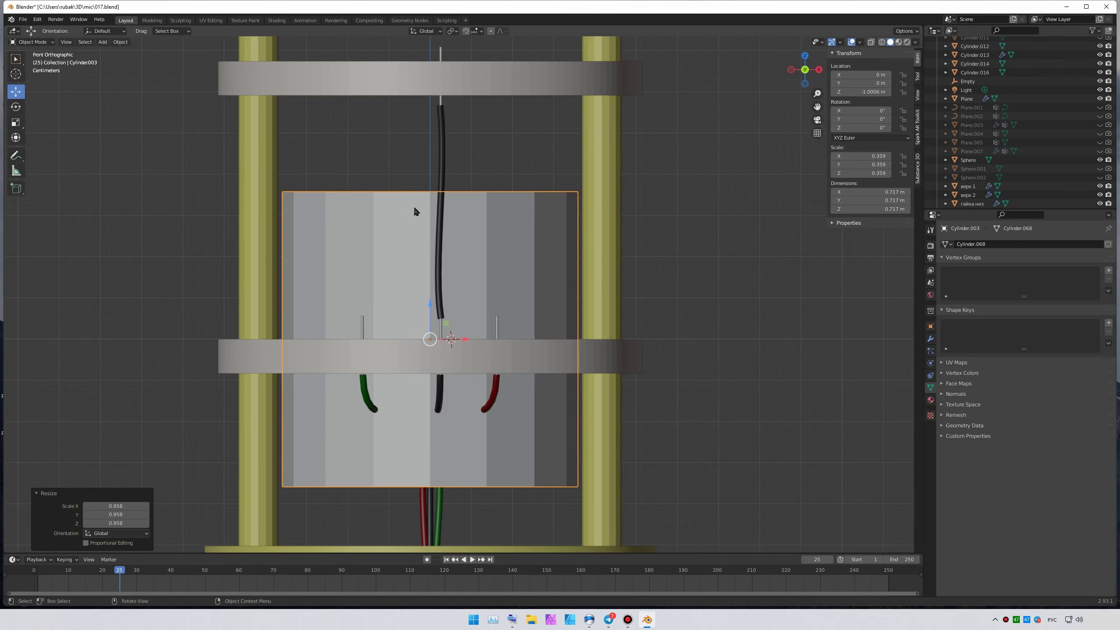
- Raise the cylinder between the discs and flatten it along Z
key("alt+Tab")
left_click(706, 2)
key("g")
key("z")
left_click(425, 218)
key("s")
key("z")
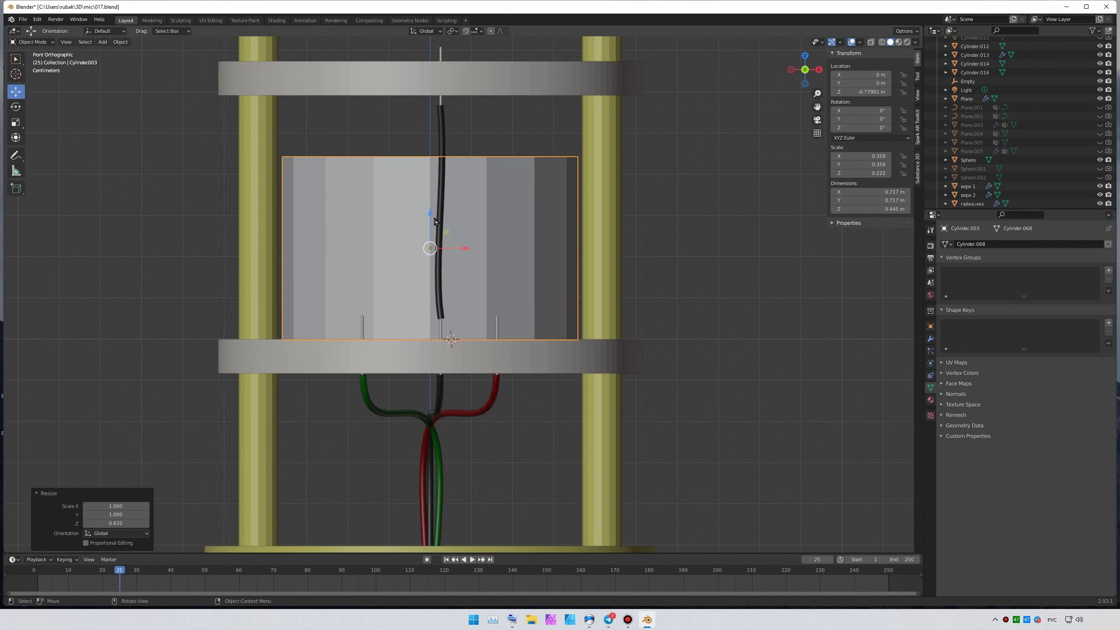
middle_click_drag(435, 220, 508, 212)
- Add Subdivision and Bevel modifiers to round the cylinder
left_click(931, 338)
left_click(970, 244)
left_click(948, 407)
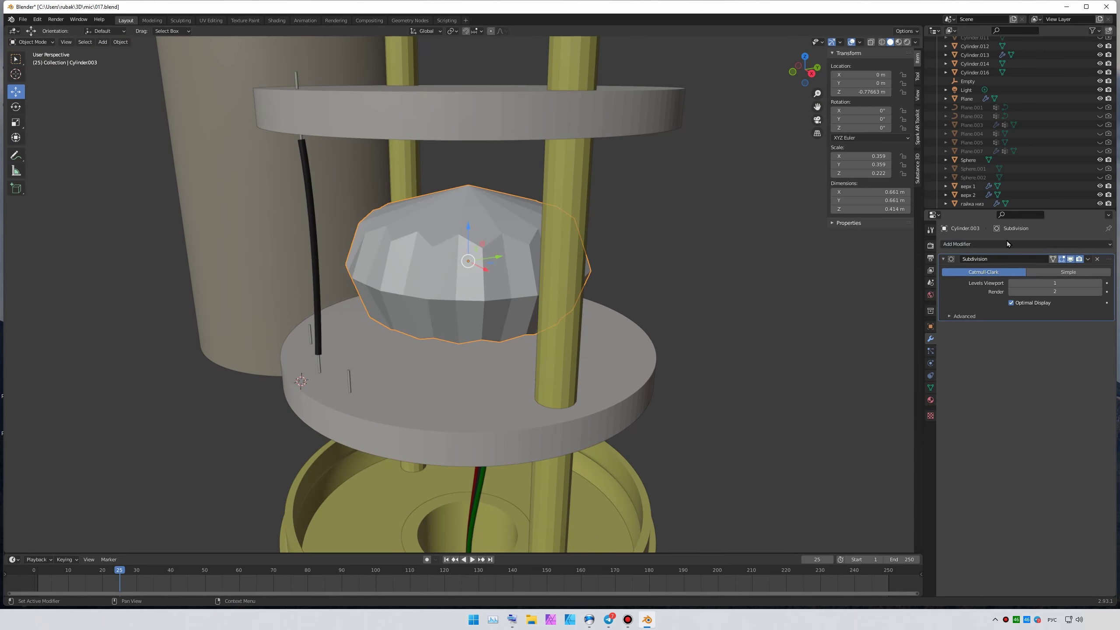
left_click(1007, 241)
left_click(988, 276)
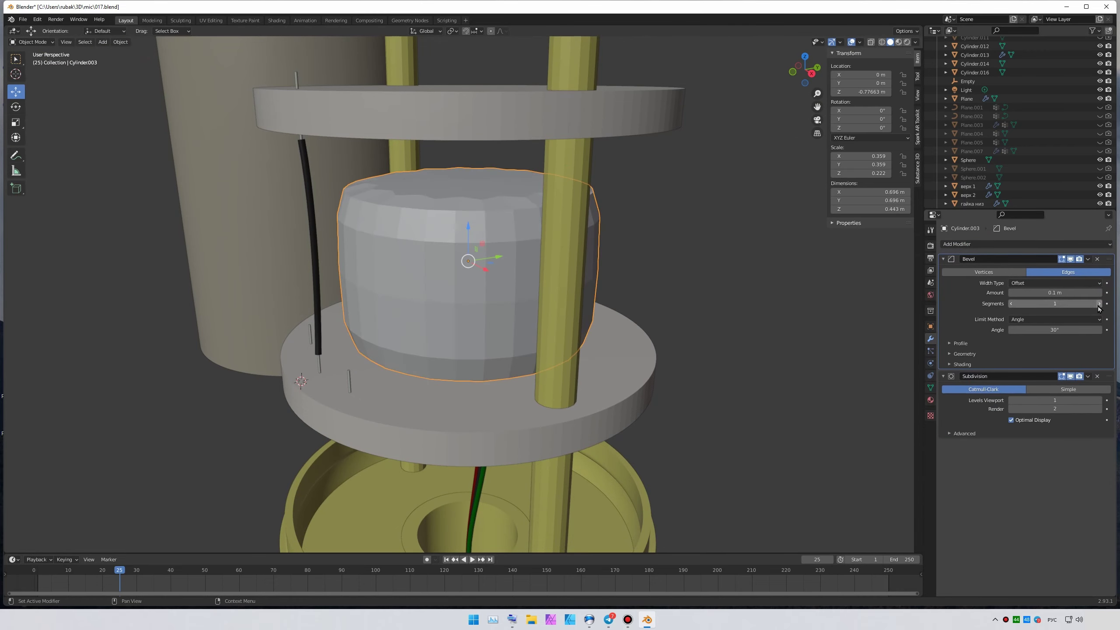
scroll(546, 271, "down", 5)
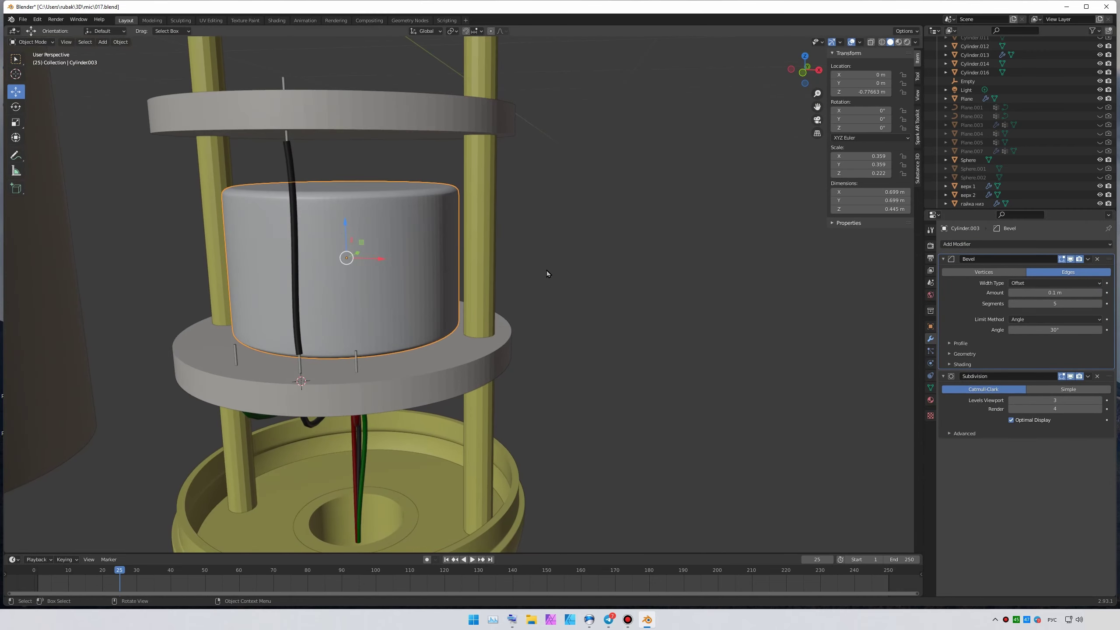
middle_click_drag(546, 271, 573, 264)
- Assign the plain Material to the cylinder and save the file
left_click(930, 400)
left_click(945, 272)
key("alt+Tab")
key("alt+Tab")
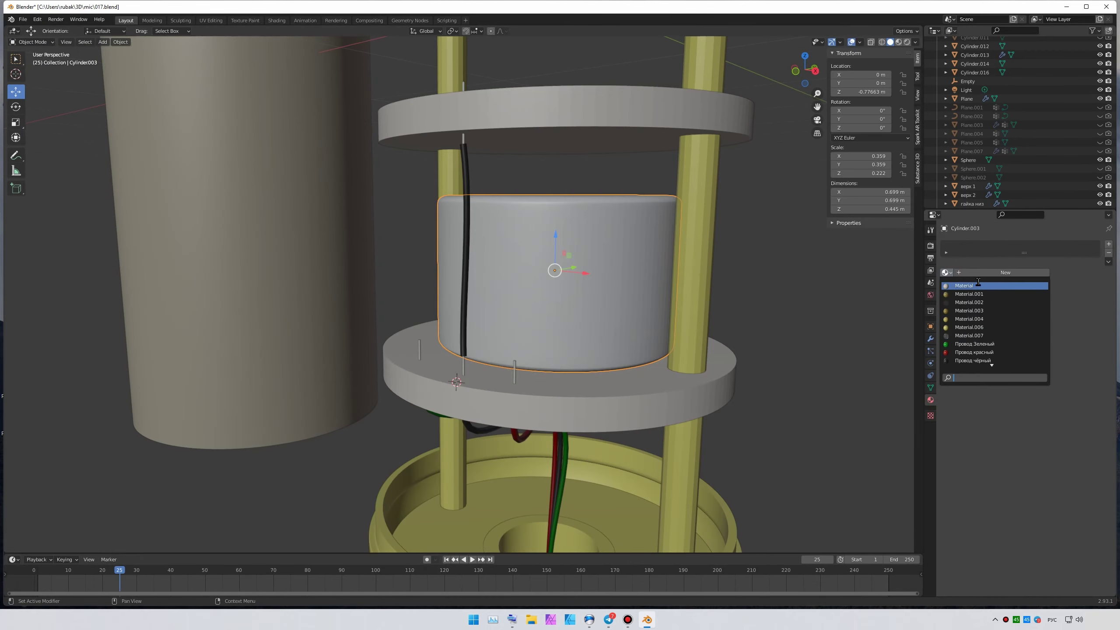
left_click(964, 286)
scroll(668, 336, "down", 5)
key("ctrl+s")
- Move the wire's curve point along one axis and duplicate the wire as BezierCurve.009
key("z")
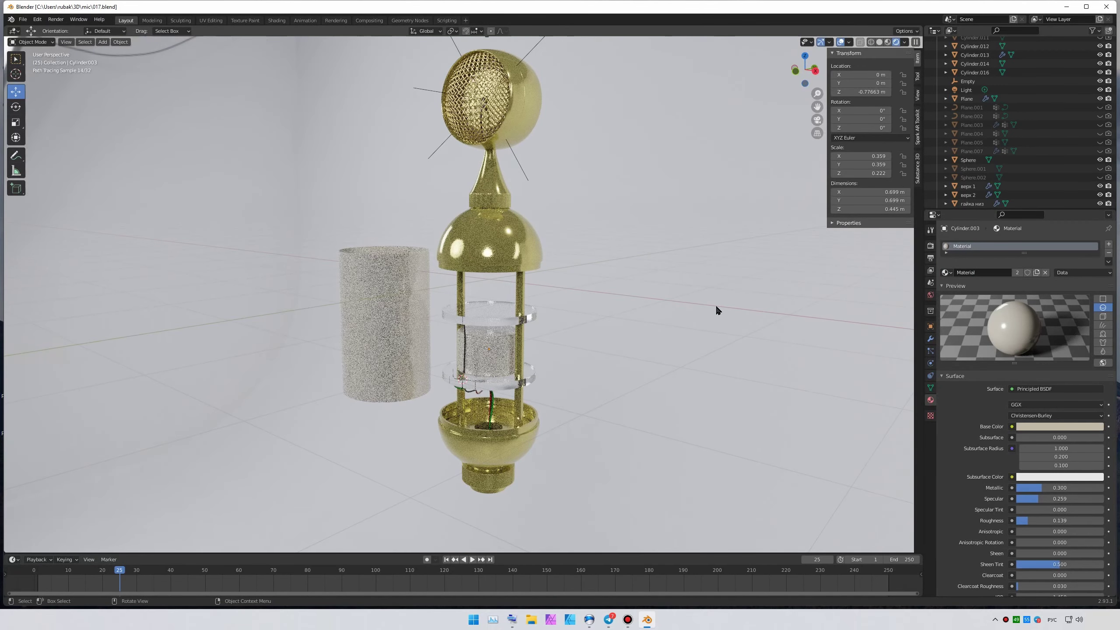
key("z")
scroll(584, 296, "up", 5)
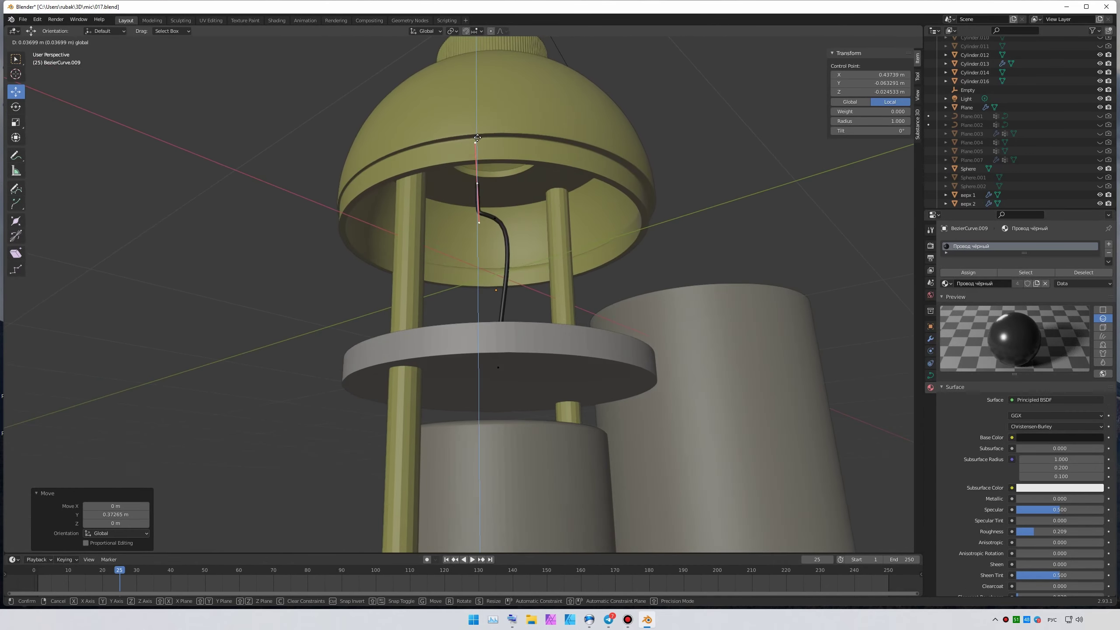
key("g")
key("z")
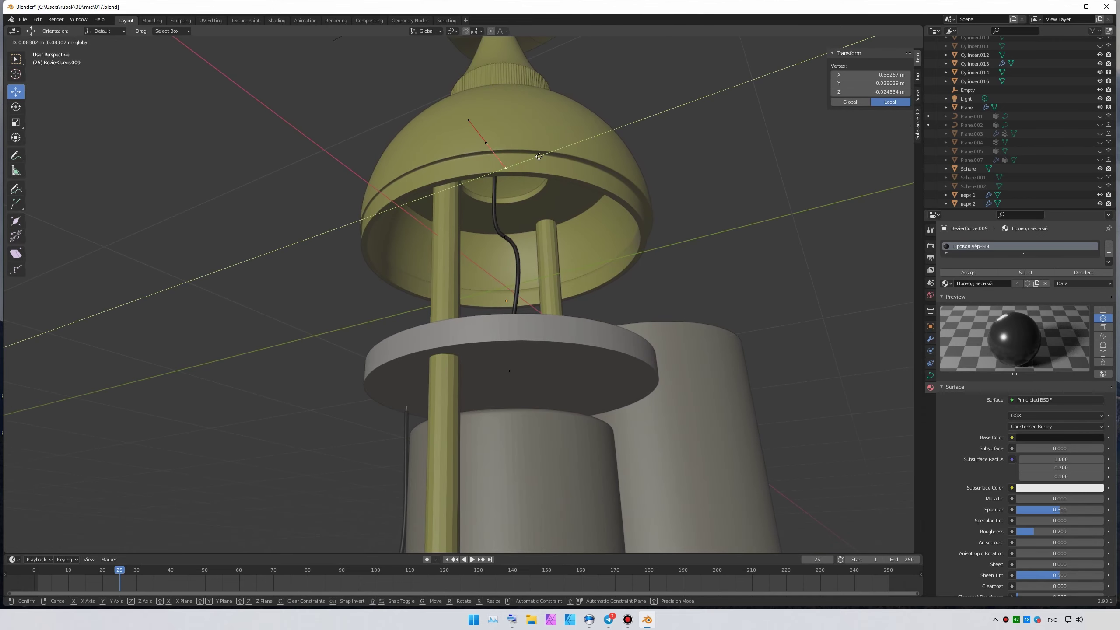
key("shift+d")
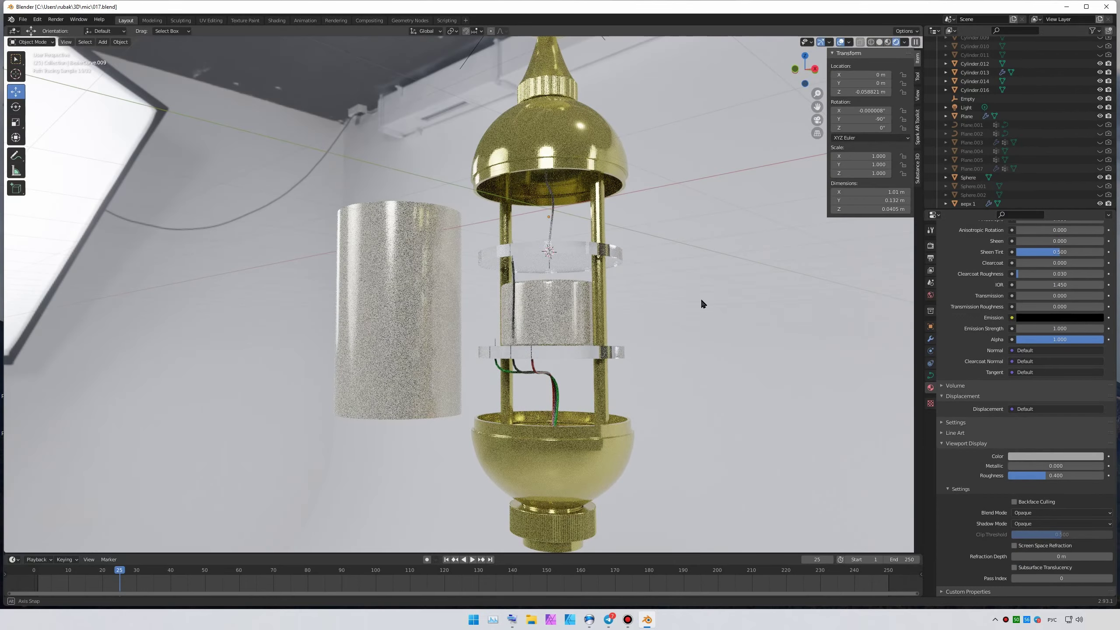
- Inspect the wires between the discs in solid shading, then switch to the YouTube assembly video
middle_click_drag(702, 303, 722, 298)
scroll(724, 291, "down", 3)
middle_click_drag(660, 245, 744, 222)
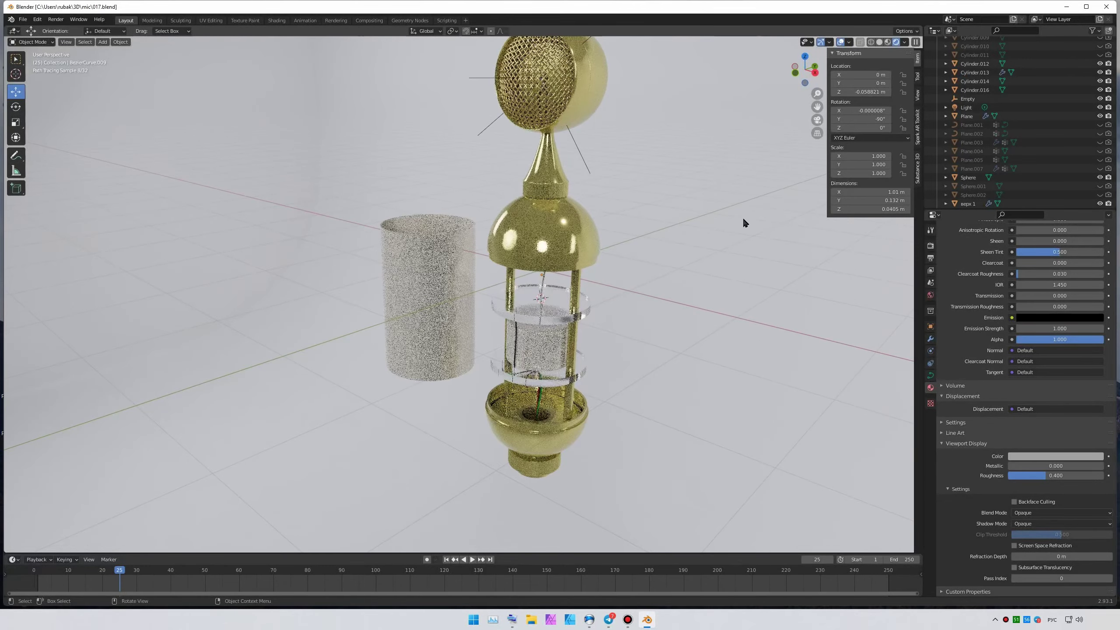
left_click(879, 43)
middle_click_drag(658, 322, 573, 309)
scroll(485, 331, "up", 3)
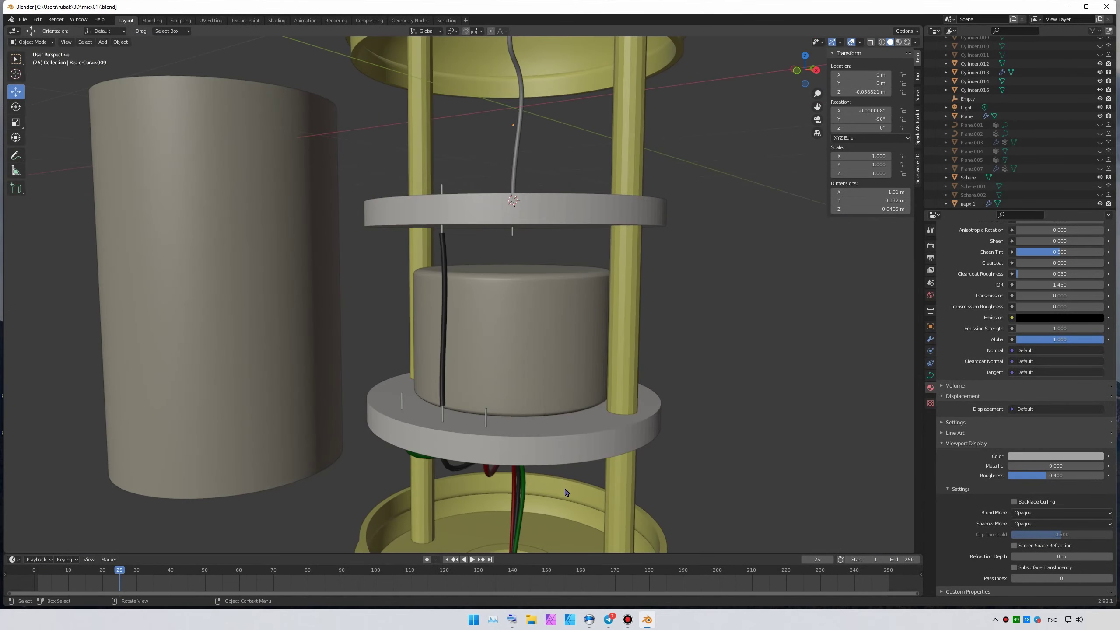
key("Tab")
key("Tab")
scroll(460, 422, "down", 3)
key("alt+Tab")
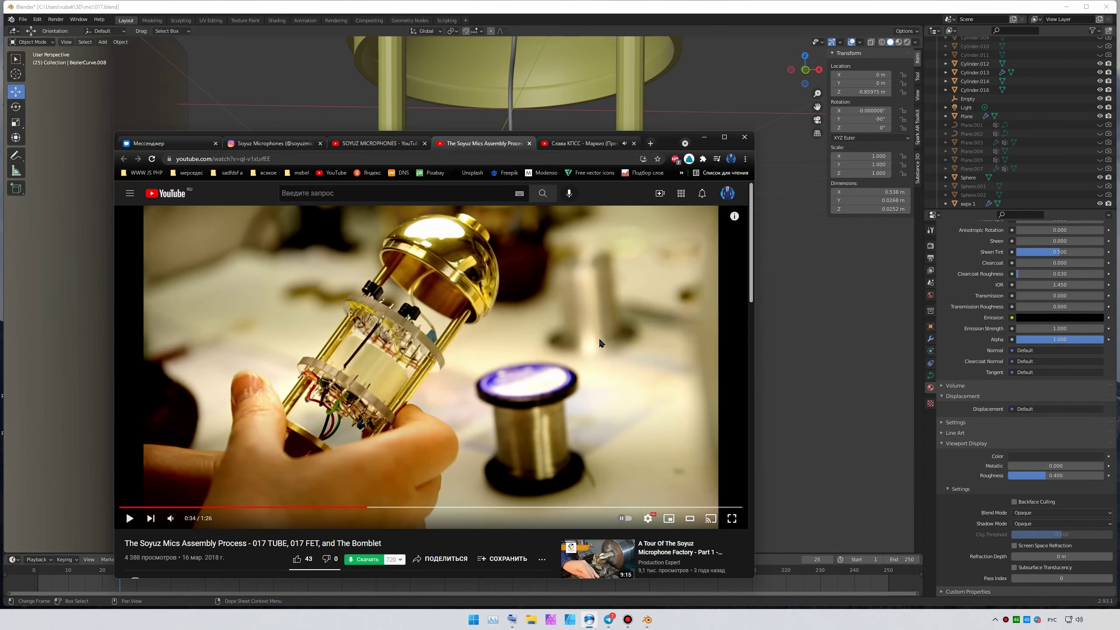
- Return to Blender and frame the upper disc from the front view
key("alt+Tab")
scroll(441, 291, "down", 2)
scroll(1069, 185, "down", 3)
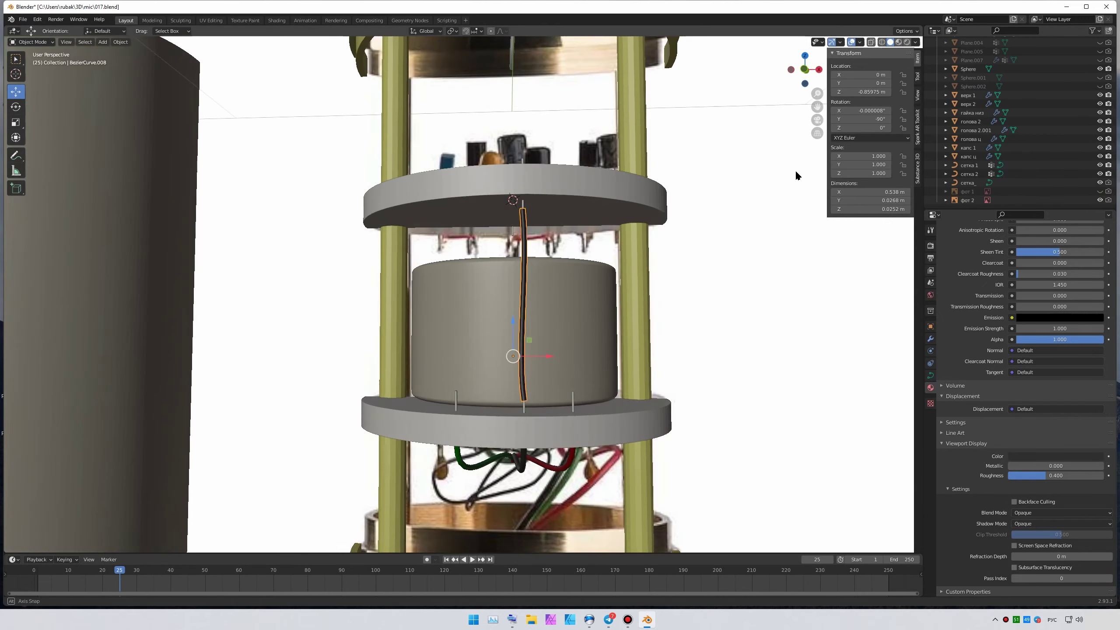
key("KP_1")
middle_click_drag(699, 191, 701, 335, "shift")
- Add a cylinder, shrink it to capacitor size and place it on the upper disc
left_click(103, 42)
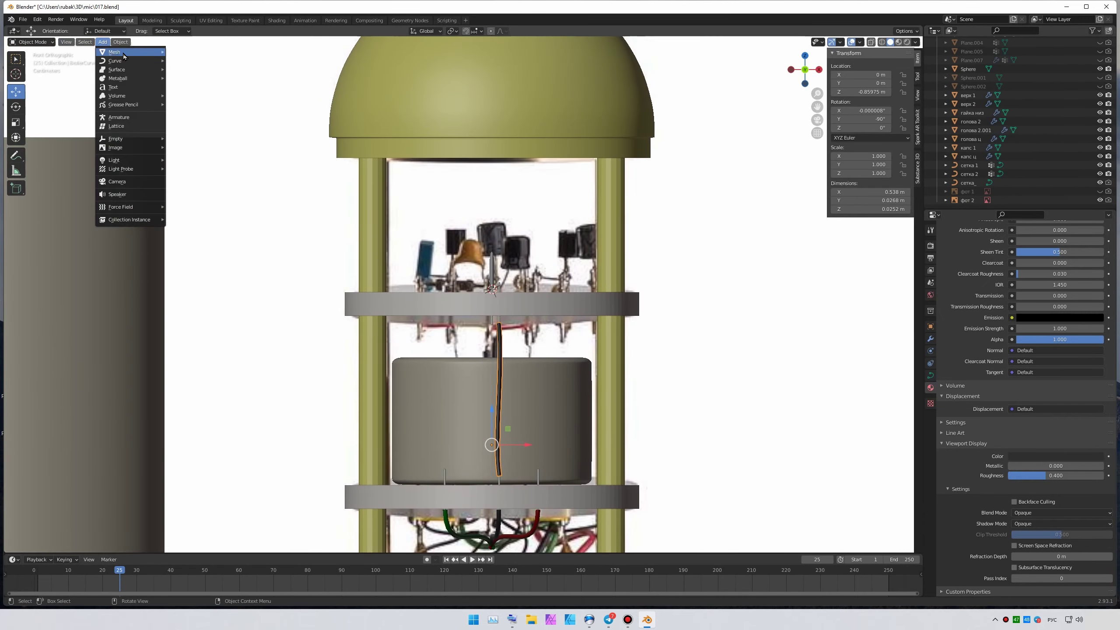
left_click(188, 95)
key("s")
left_click(490, 250)
key("g")
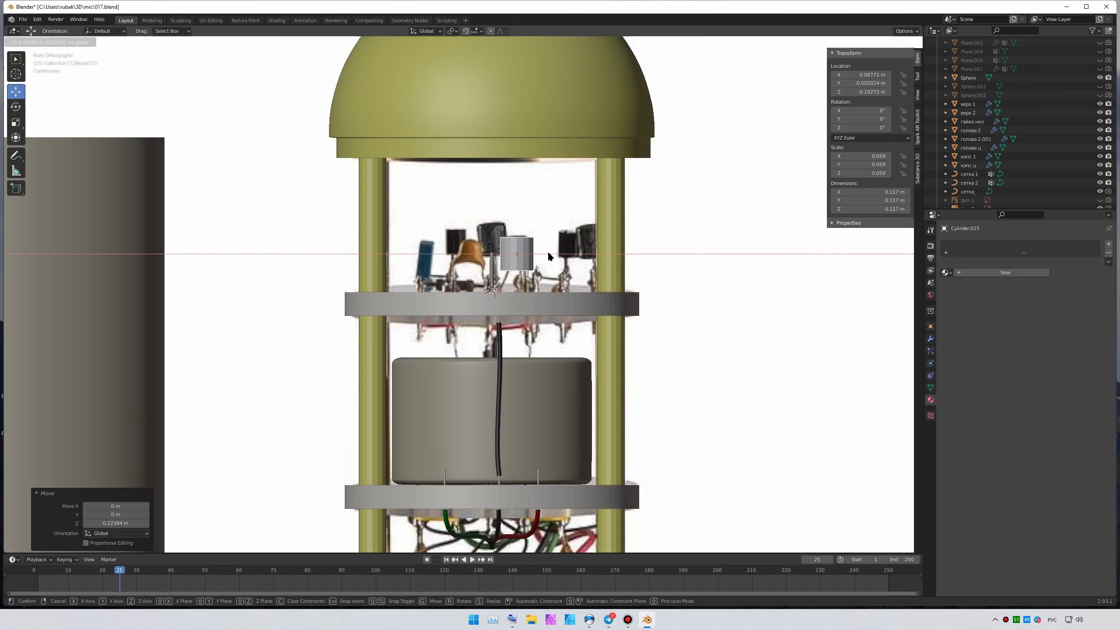
left_click(549, 257)
scroll(517, 245, "up", 5)
key("s")
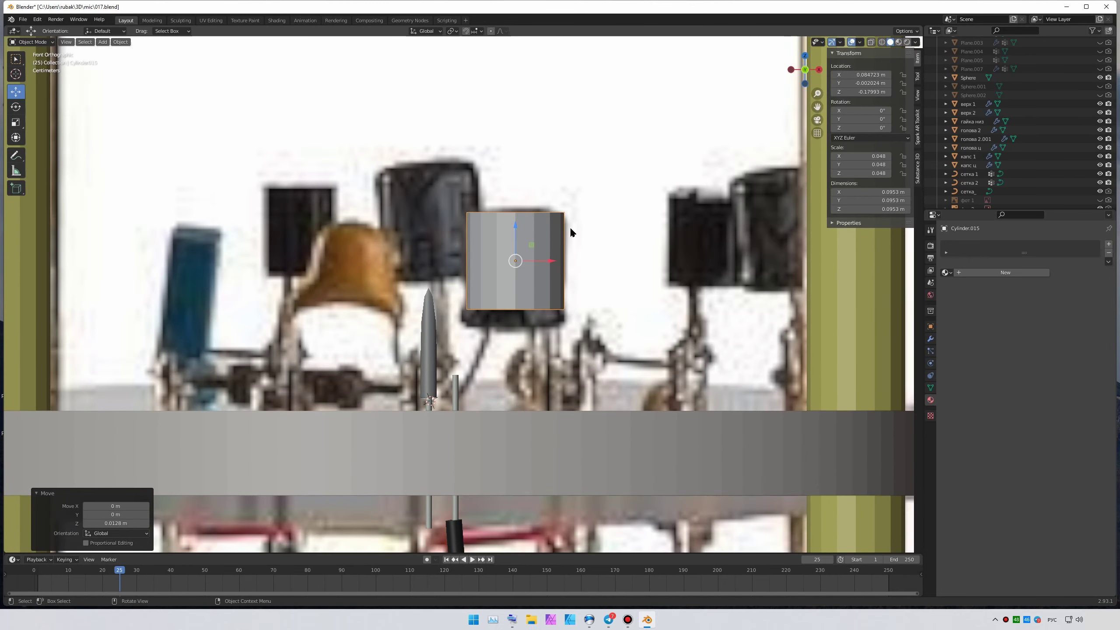
- Form a narrower lip at the capacitor's base in Edit Mode
key("Tab")
left_click_drag(454, 326, 583, 305)
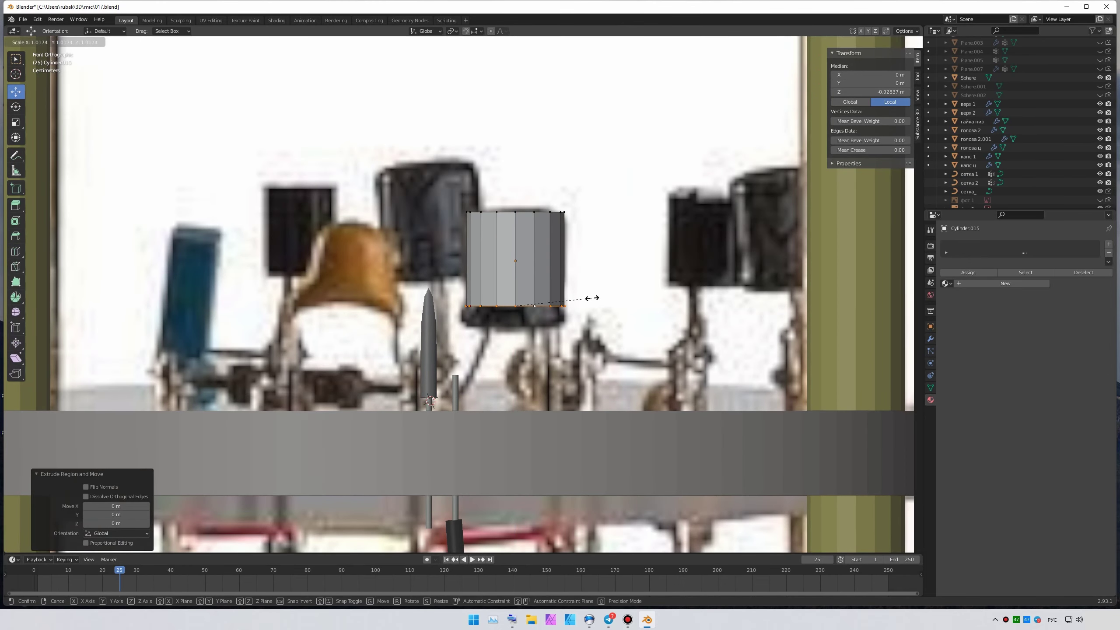
key("Tab")
middle_click_drag(629, 269, 636, 271)
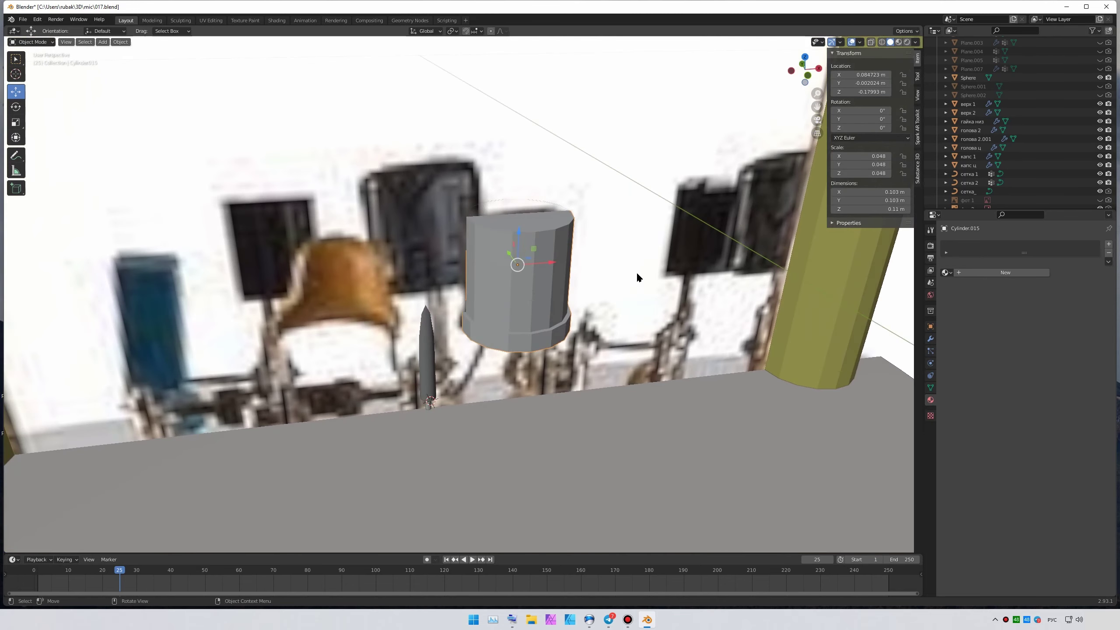
- Add a Bevel modifier and then a Subdivision Surface modifier to the capacitor
left_click(931, 339)
left_click(1026, 244)
left_click(948, 281)
left_click(978, 244)
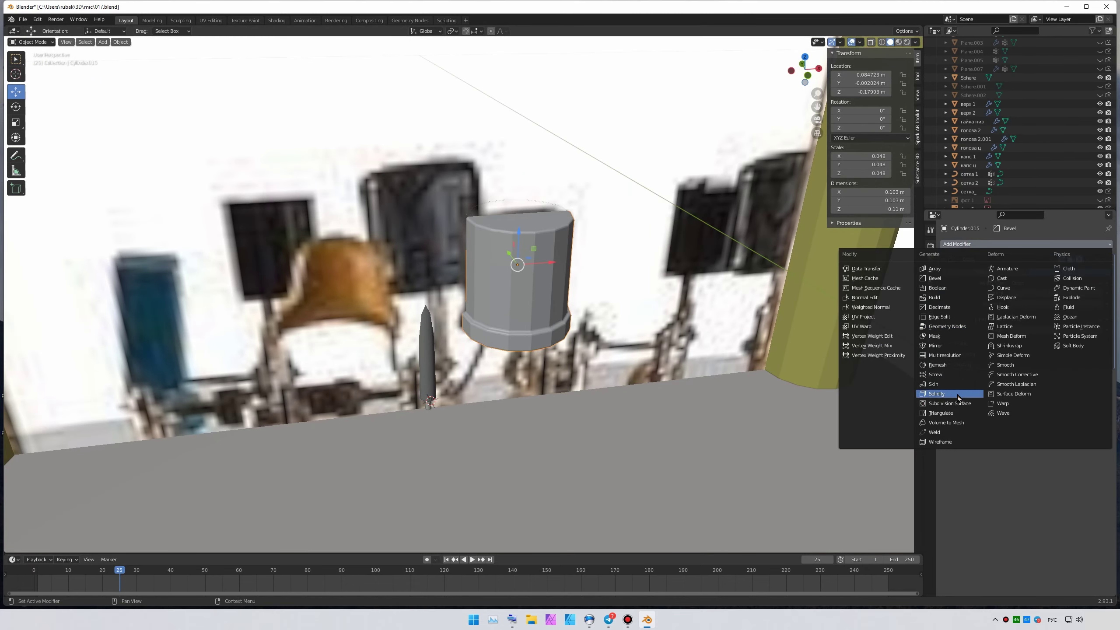
left_click(948, 397)
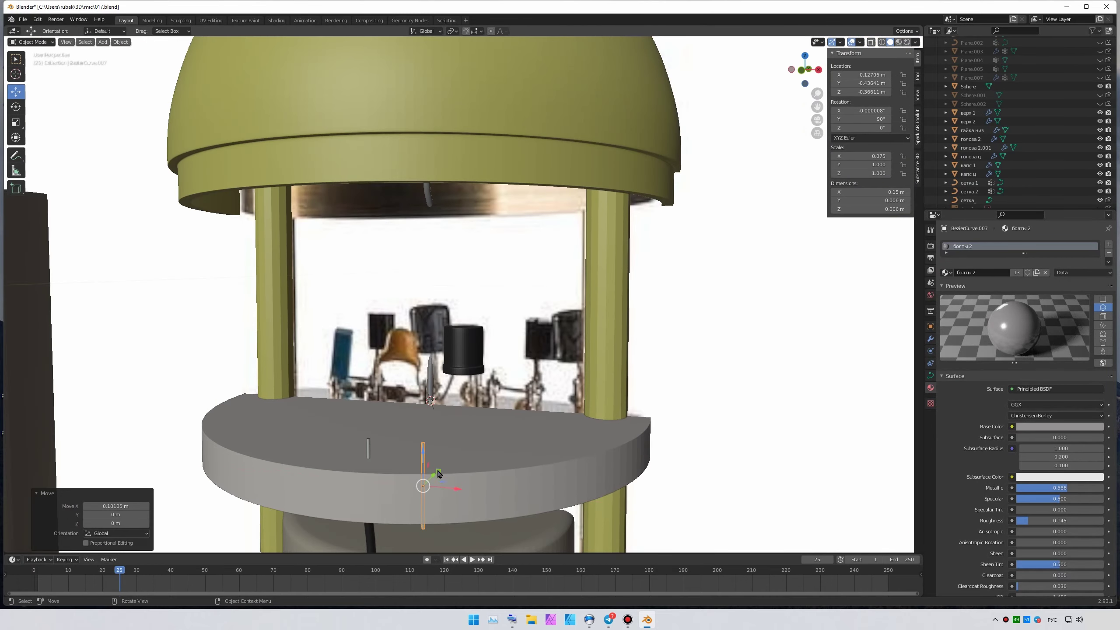
- Reposition the top point of the capacitor's lead wire
scroll(437, 412, "up", 2)
scroll(437, 411, "up", 2)
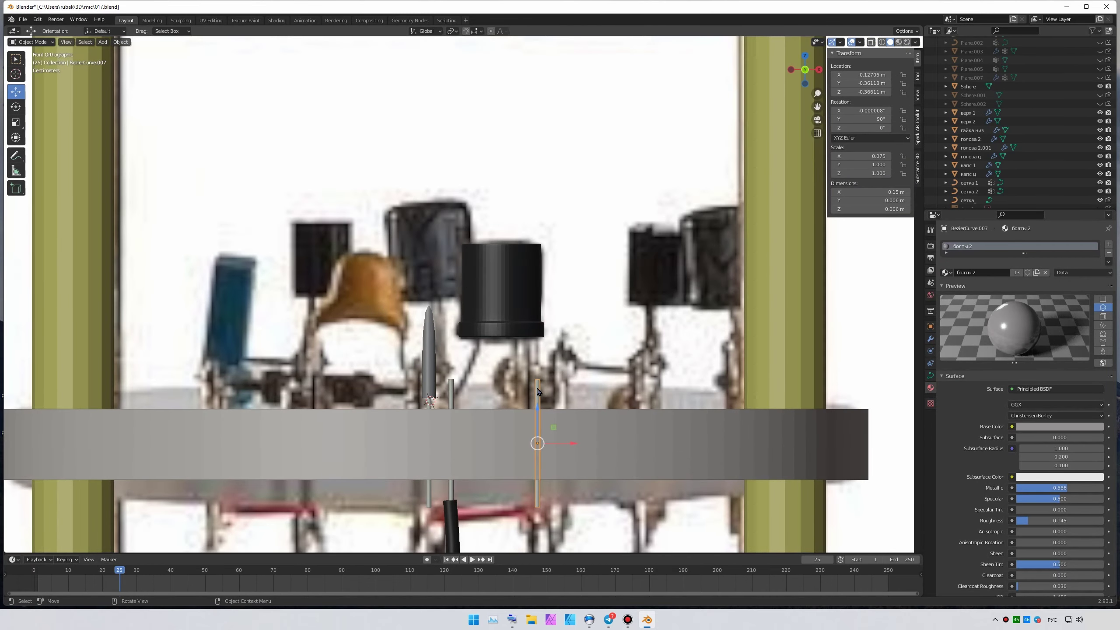
scroll(437, 411, "up", 2)
right_click(564, 332)
left_click(524, 287)
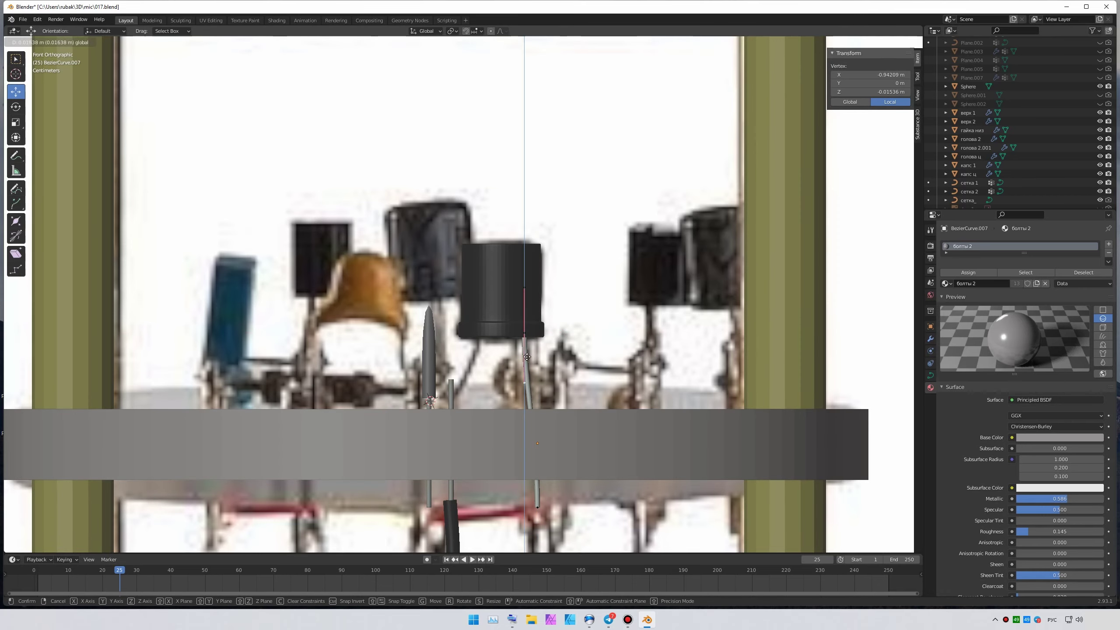
right_click(560, 386)
key("Tab")
left_click(543, 441)
- Rotate the lead wire under the capacitor while viewing the disc from below
key("ctrl+KP_1")
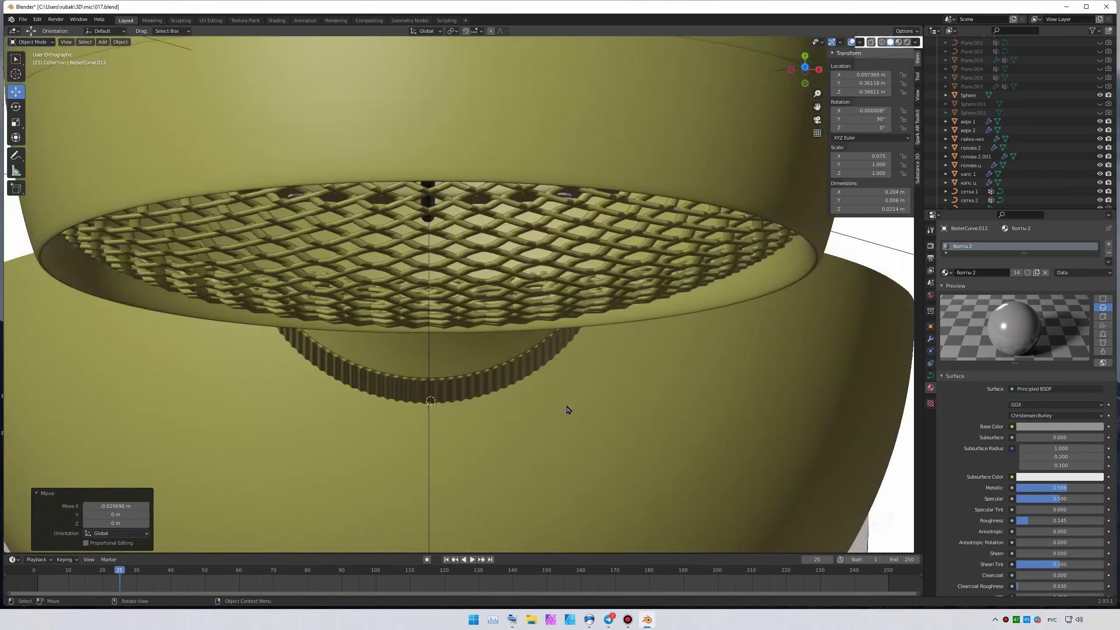
key("r")
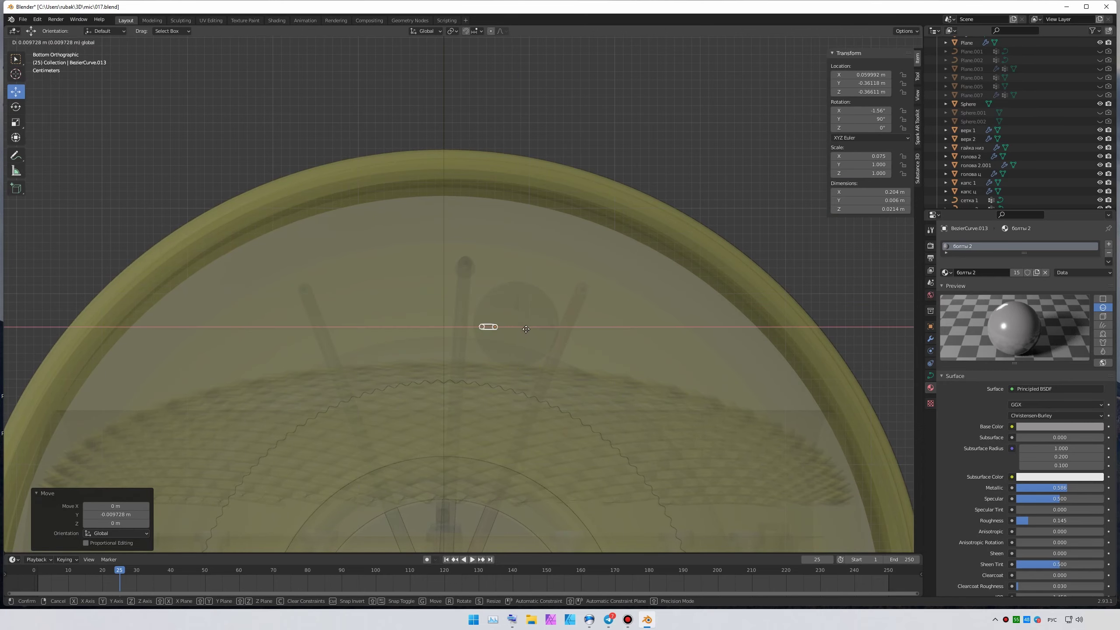
left_click(526, 329)
middle_click_drag(594, 353, 634, 240)
key("KP_1")
key("Tab")
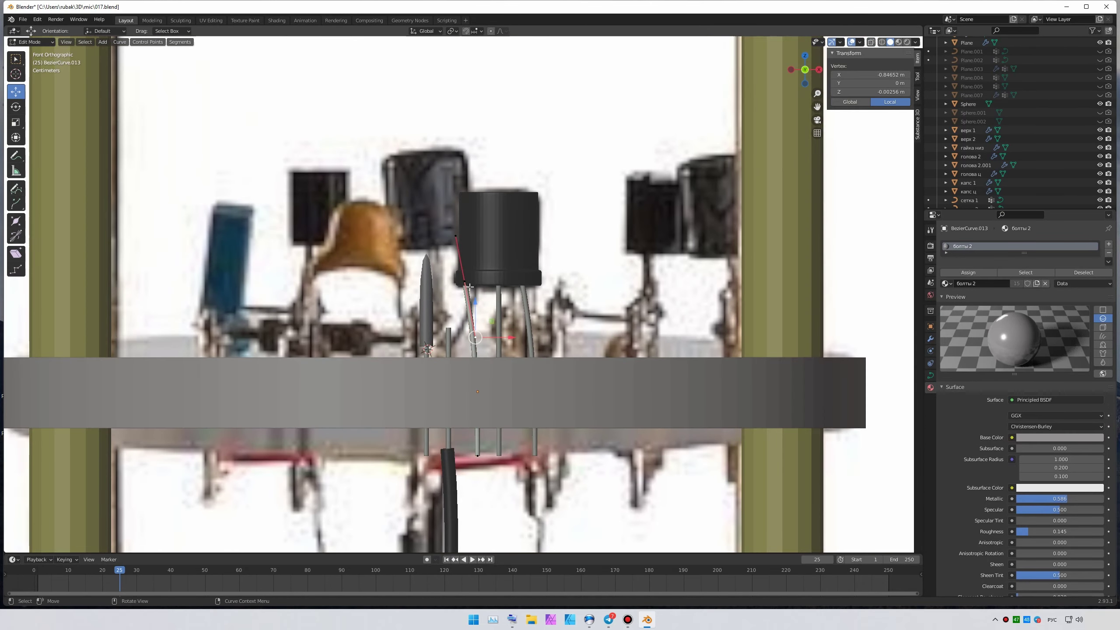
key("ctrl+z")
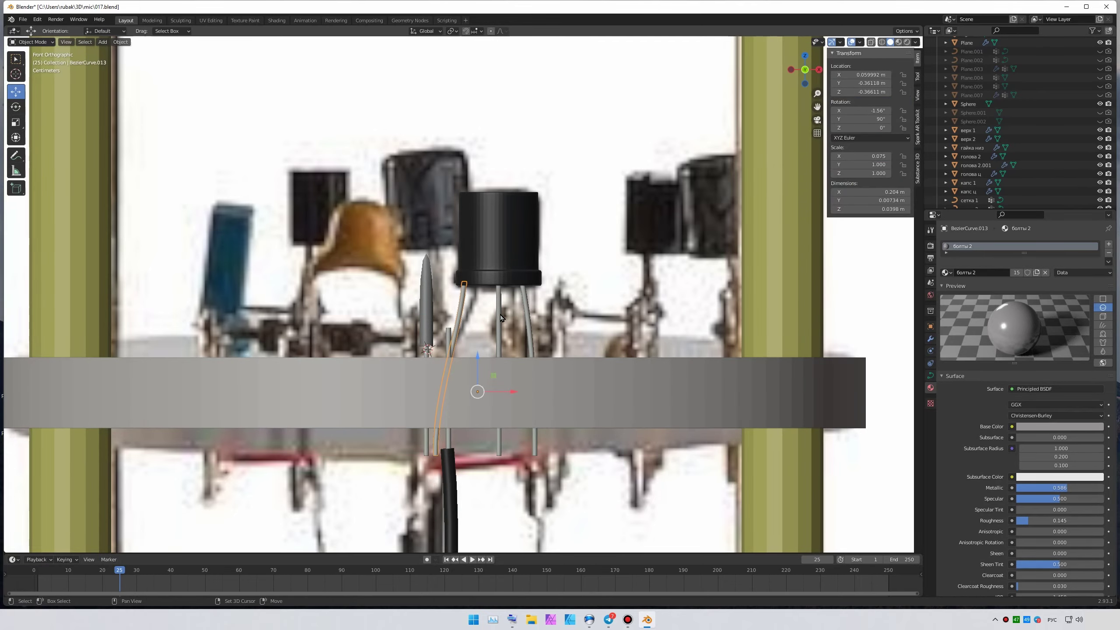
mouse_move(474, 290)
middle_mouse_down()
mouse_move(405, 409)
mouse_move(462, 393)
mouse_move(552, 441)
mouse_move(419, 426)
middle_mouse_up()
- Duplicate the capacitor and move the copy along Y behind the right pillar
key("shift+d")
left_click(486, 398)
key("g")
key("y")
left_click(561, 433)
- Copy a capacitor together with its lead wire and slide it along X across the disc
key("shift+d")
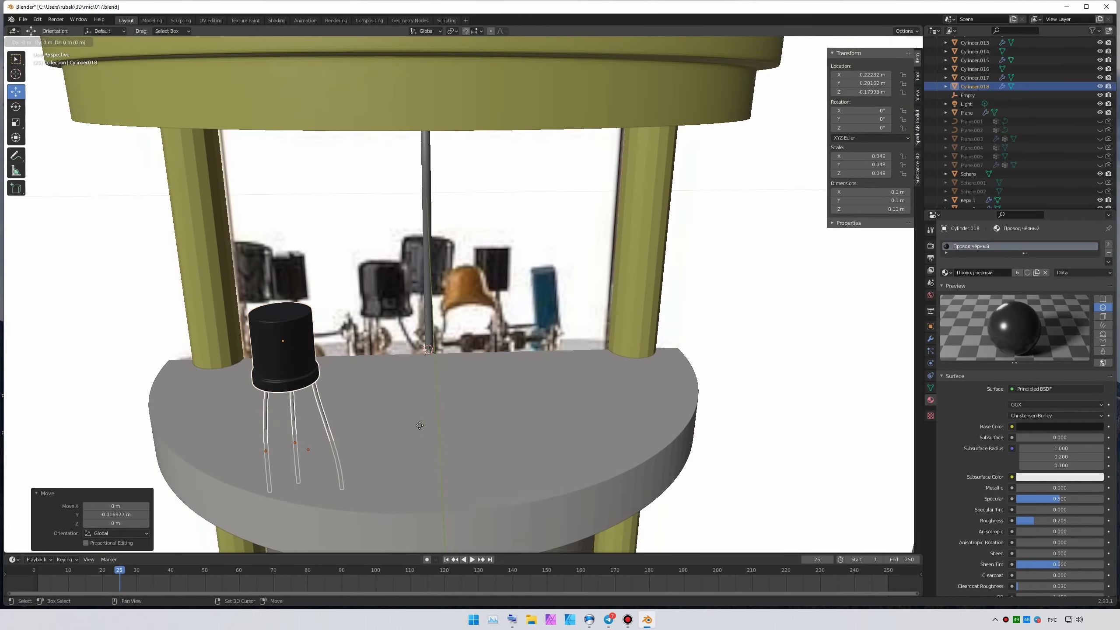
key("ctrl+KP_1")
middle_click_drag(354, 336, 397, 375)
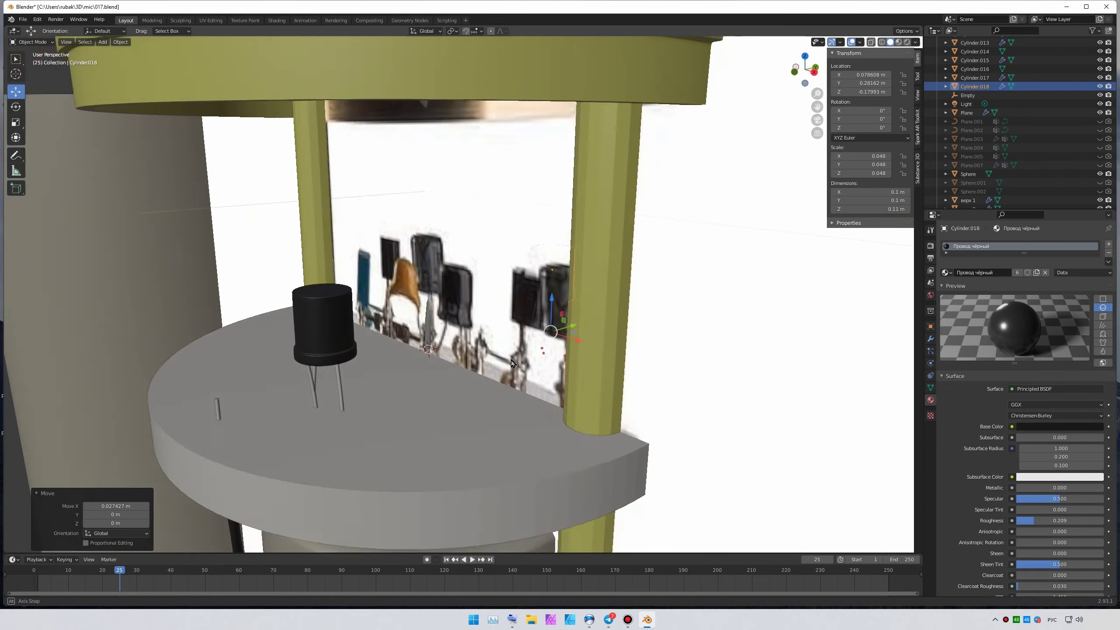
left_click(417, 309)
left_click(380, 398, "shift")
key("KP_1")
key("g")
key("x")
left_click(635, 326)
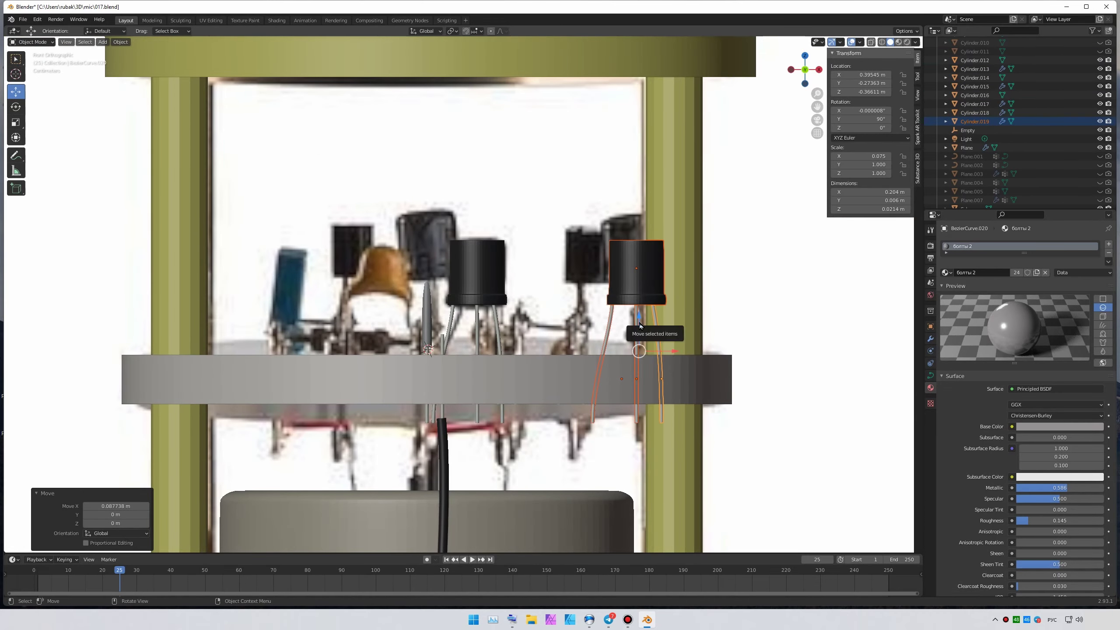
mouse_move(635, 326)
middle_mouse_down()
mouse_move(566, 330)
mouse_move(607, 303)
middle_mouse_up()
scroll(607, 303, "down", 3)
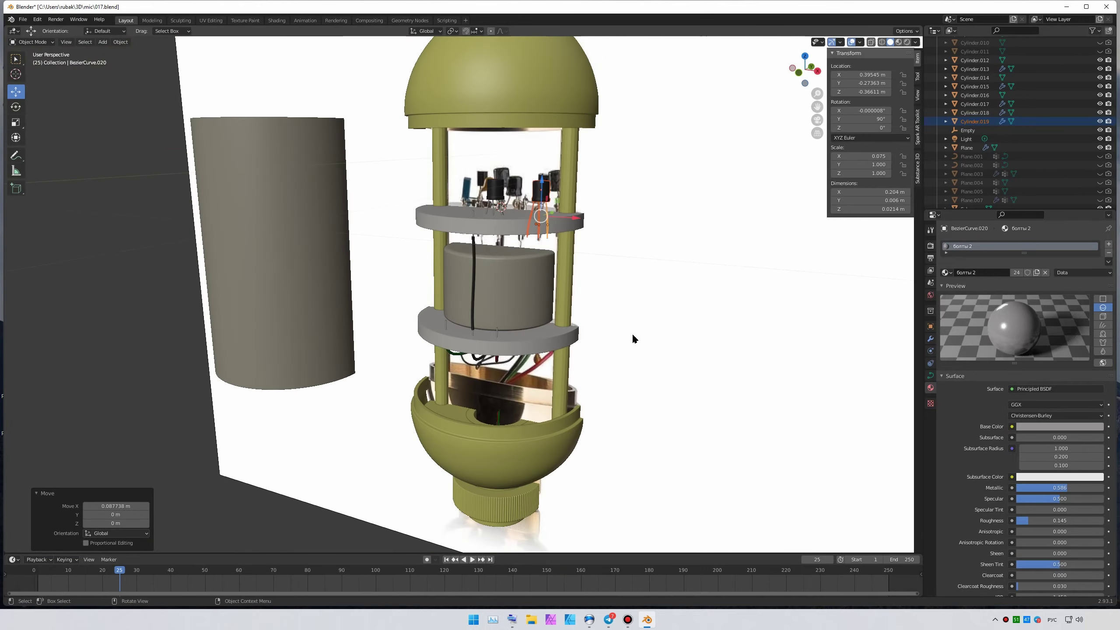
scroll(632, 333, "down", 3)
middle_click_drag(701, 286, 588, 360)
- Preview the microphone rendered and save the file as 017.blend
key("z")
key("ctrl+s")
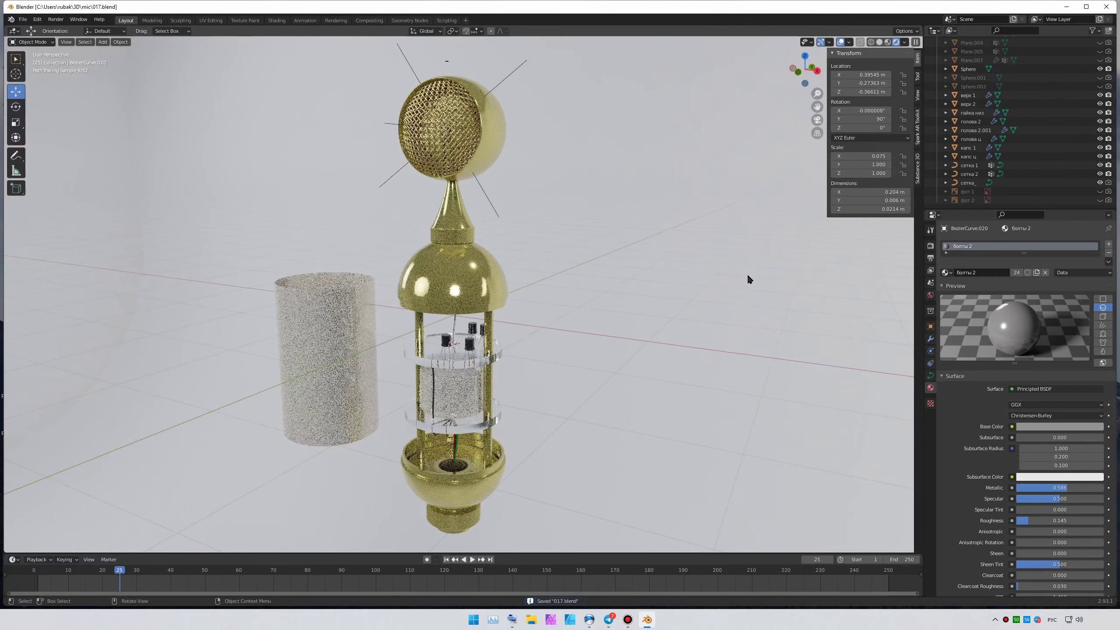
key("z")
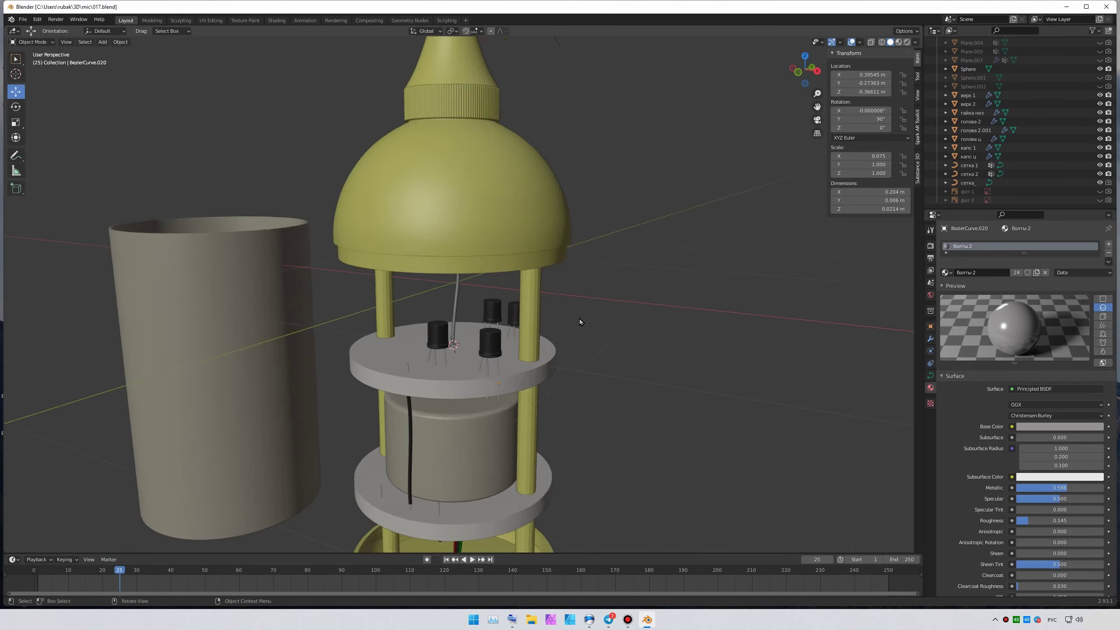
middle_click_drag(583, 320, 618, 309)
- Unhide the фот 2 reference photo and view the transformer straight from the front
left_click(353, 353)
key("z")
left_click(1100, 200)
left_click(979, 182)
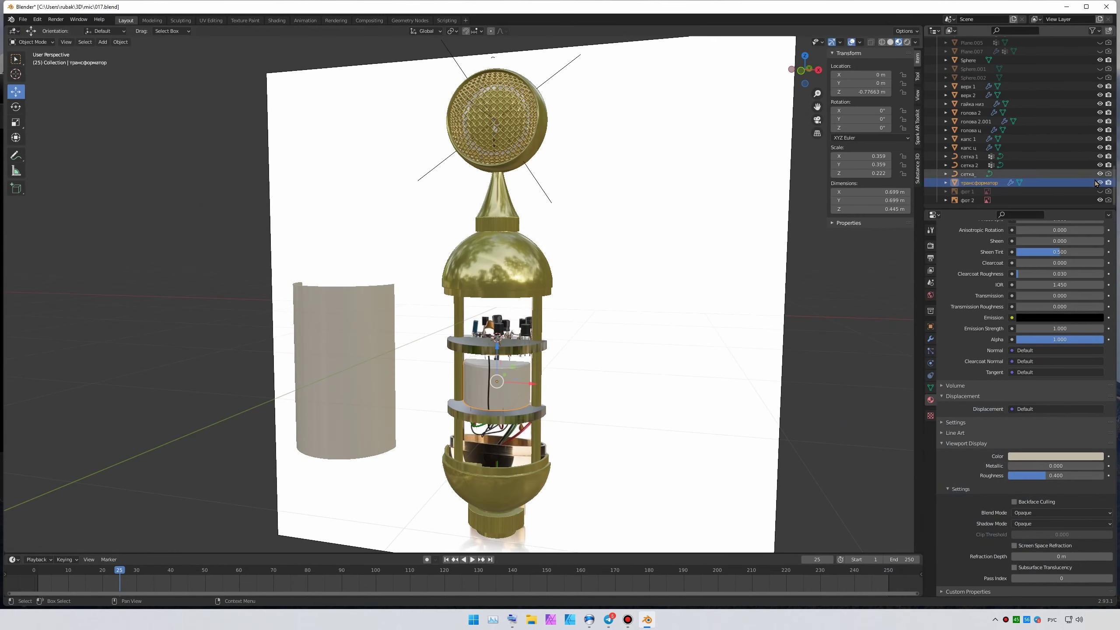
key("KP_1")
scroll(585, 338, "up", 3)
- Add a cylinder scaled to 0.125 and move it over the photo's resistor
left_click(102, 42)
left_click(188, 95)
type("s")
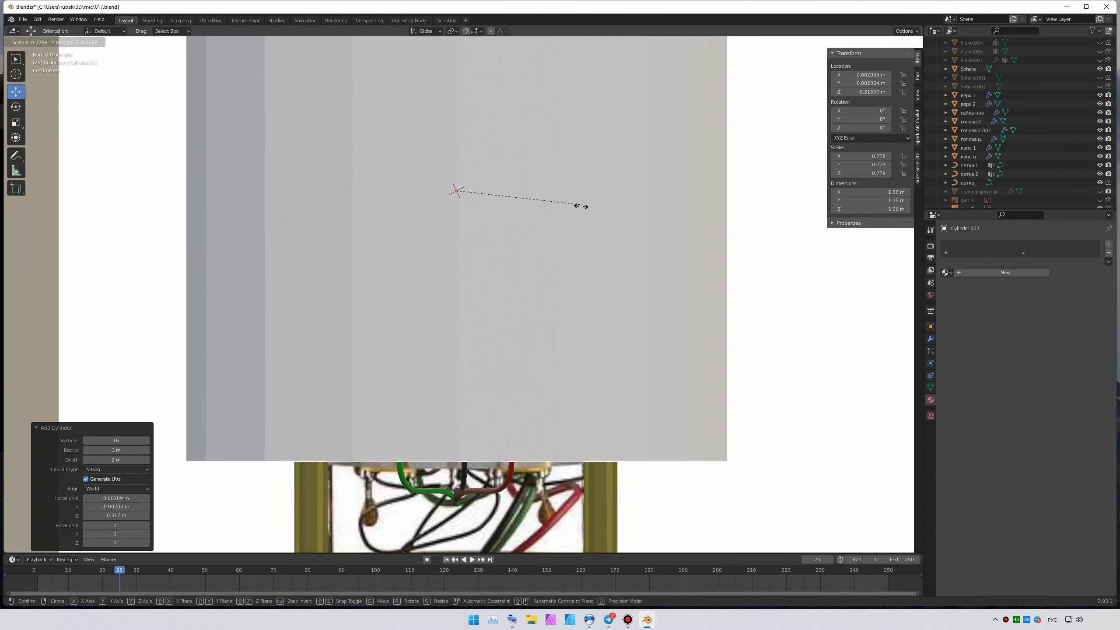
type("0.125")
key("Return")
key("g")
key("z")
scroll(521, 347, "up", 6)
key("g")
key("x")
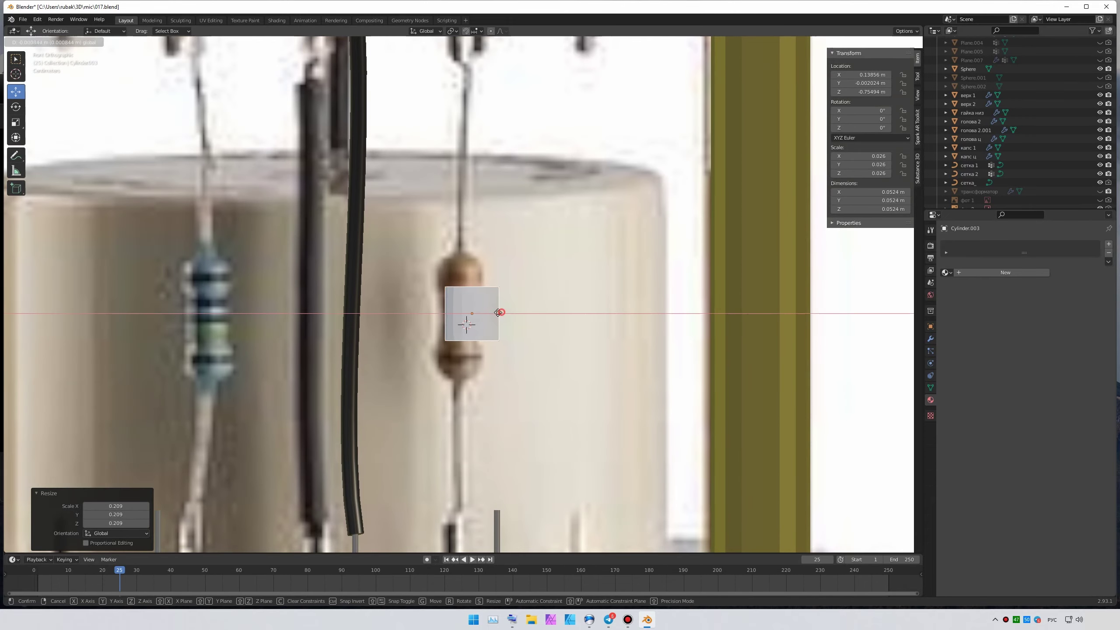
- Pinch the resistor body's middle and add Bevel and Subdivision modifiers
key("Tab")
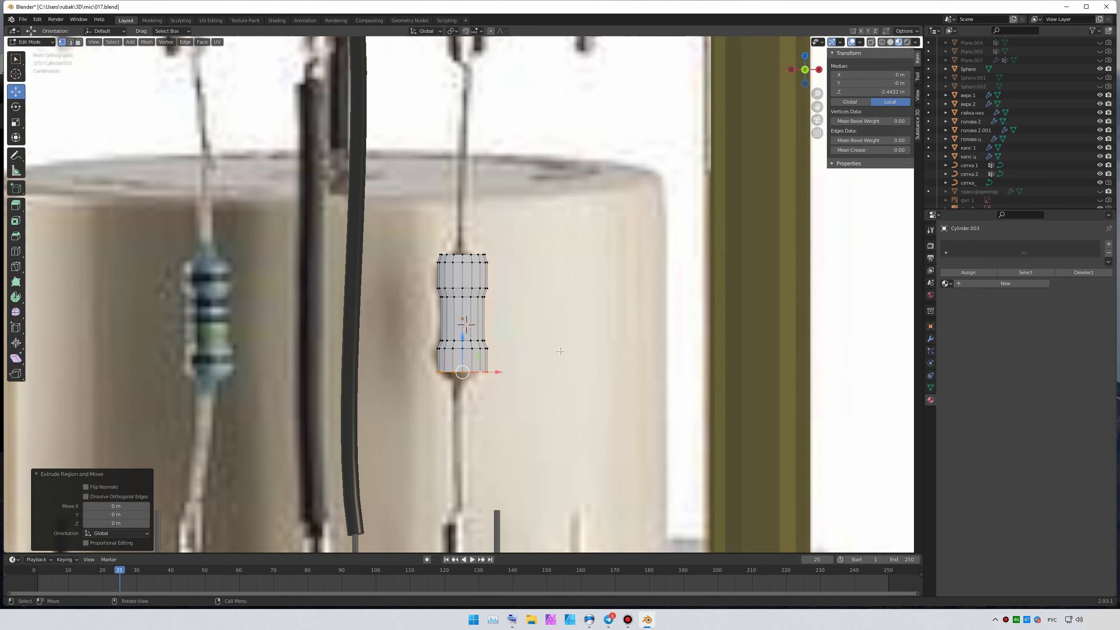
key("Tab")
left_click(931, 338)
left_click(968, 244)
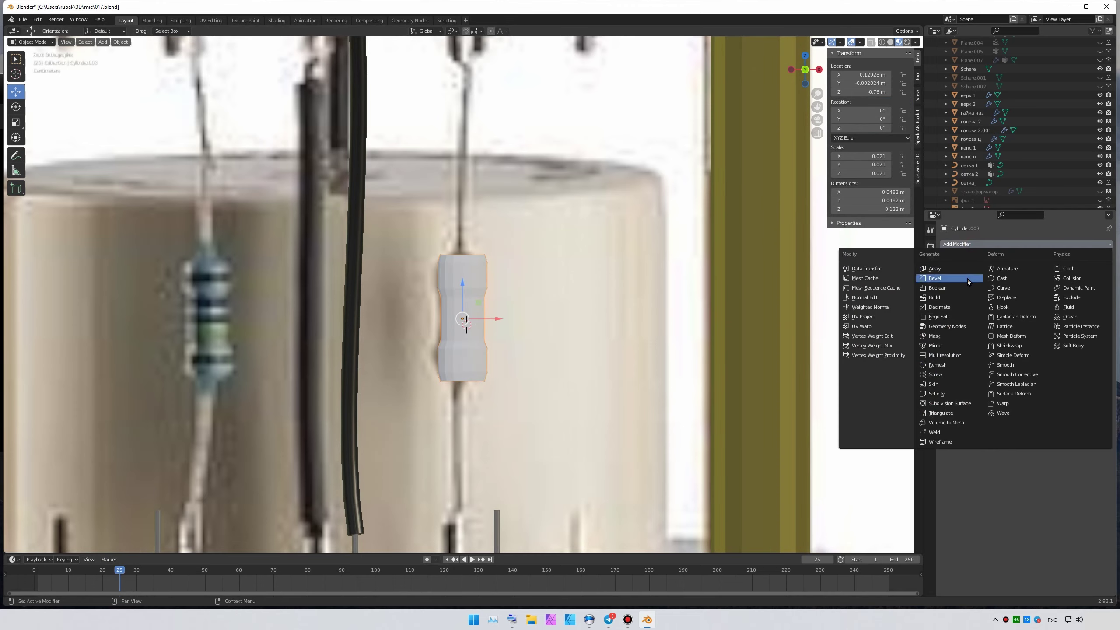
left_click(958, 376)
key("Tab")
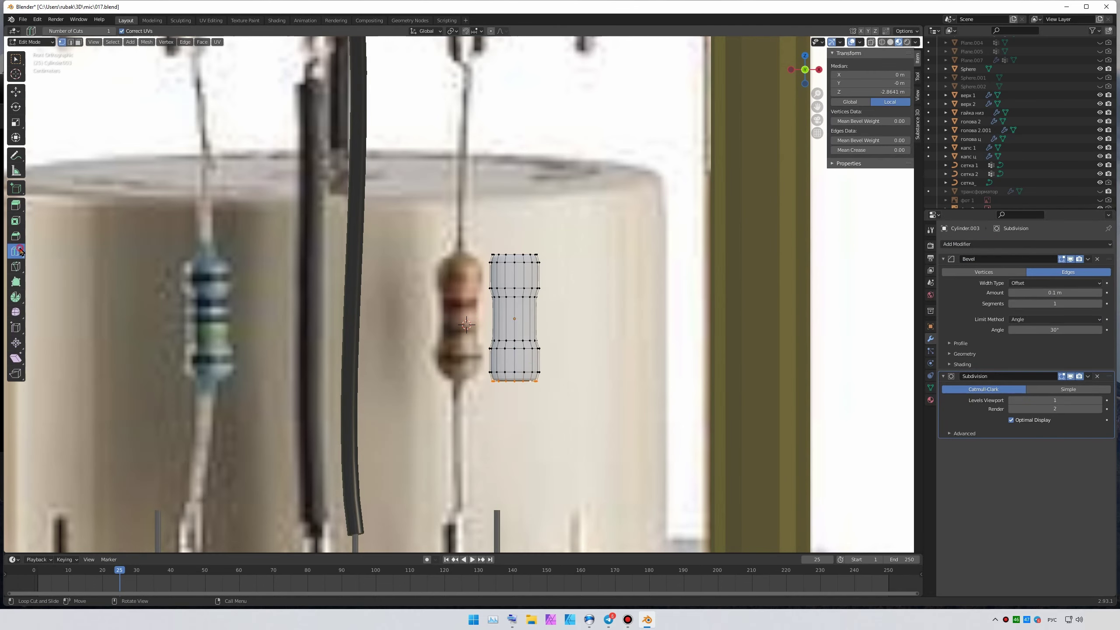
key("Tab")
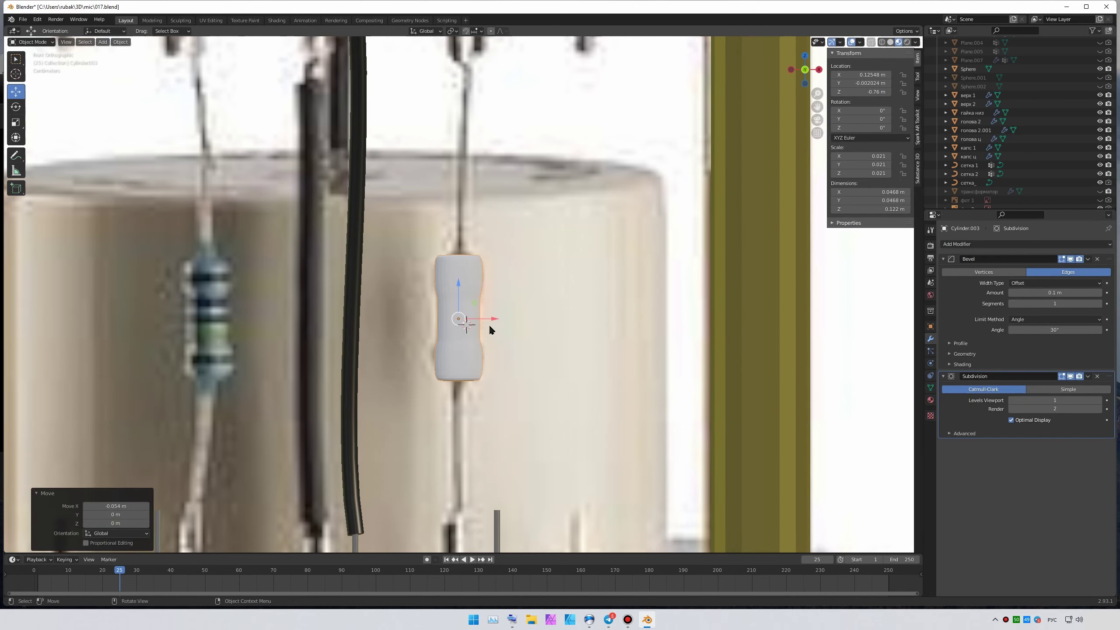
- Duplicate the wire curve to start a lead for the resistor
scroll(493, 320, "down", 3)
left_click(463, 84)
key("shift+d")
key("Tab")
scroll(476, 259, "up", 2)
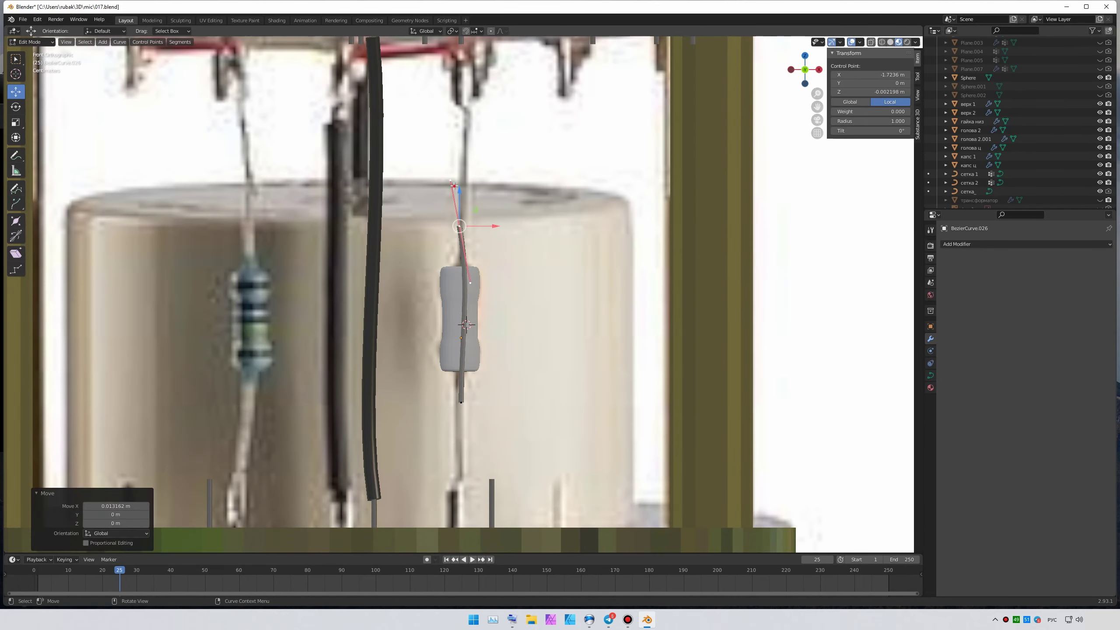
- Move the wire's bottom endpoint so it lines up with the lead
left_click(461, 403)
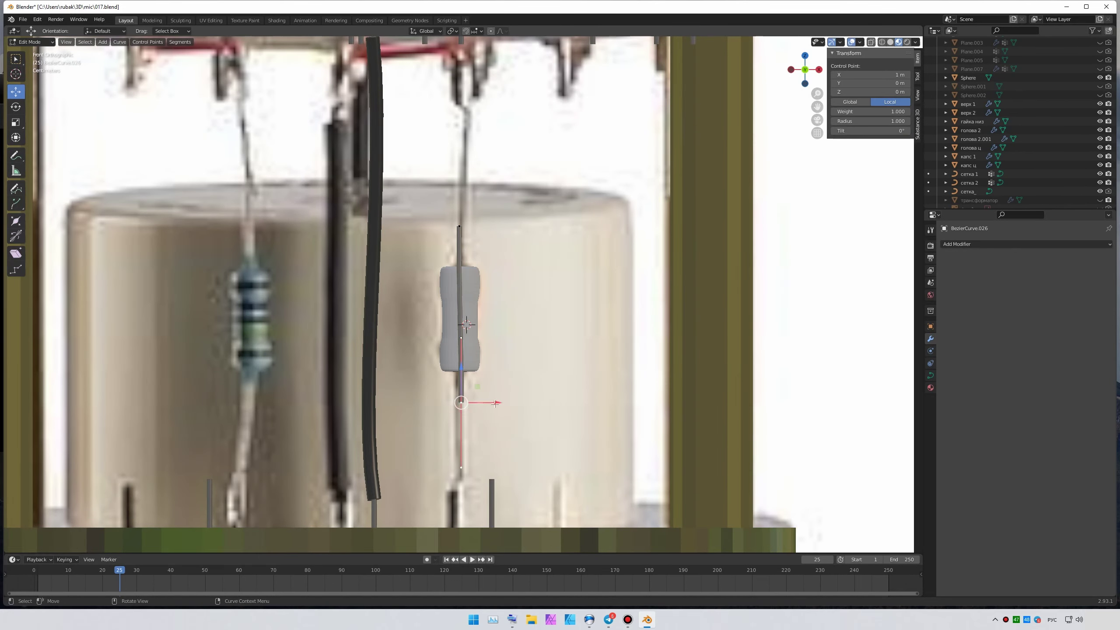
key("g")
key("Tab")
left_click(463, 378)
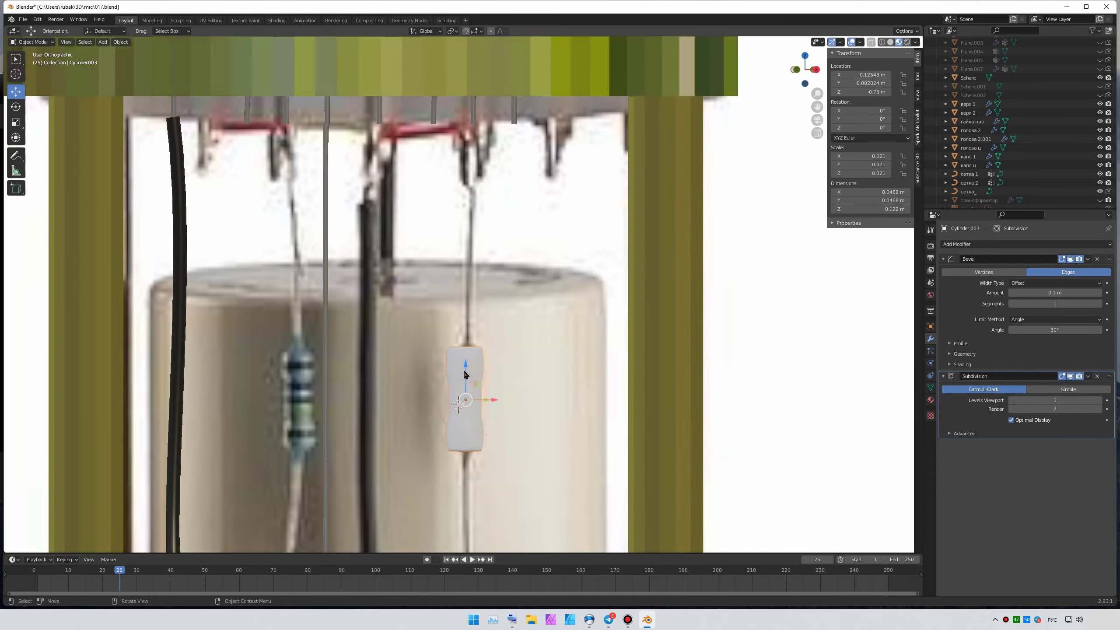
key("KP_3")
key("Tab")
- Inspect the tube's internals in wireframe, then frame the capsule resistor from the front
scroll(770, 171, "down", 5)
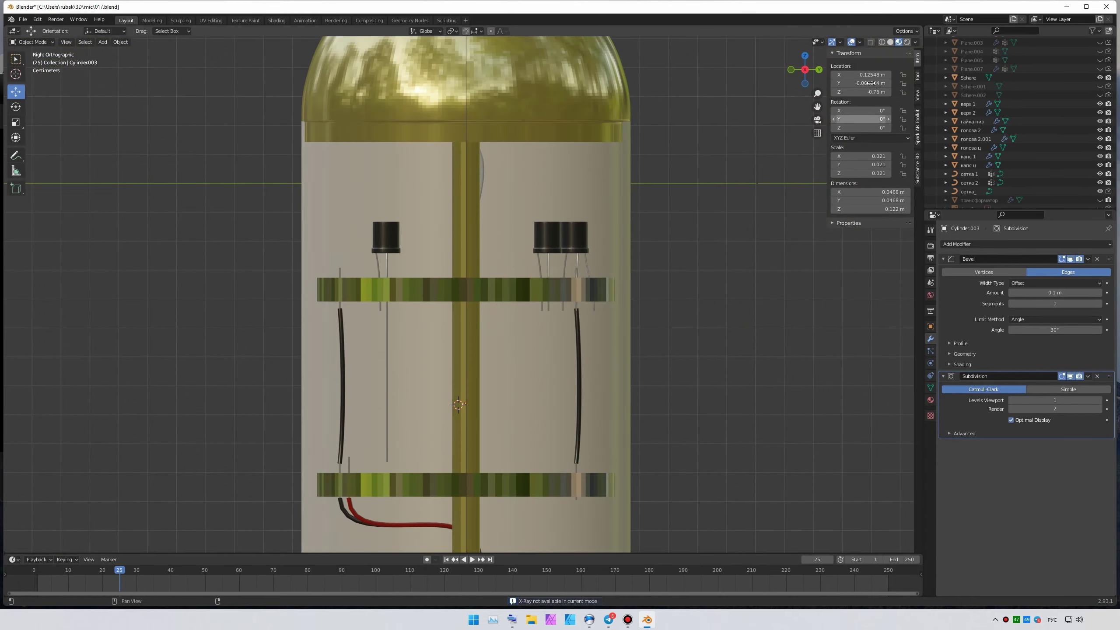
middle_click_drag(770, 171, 783, 183)
key("Tab")
key("KP_1")
key("shift+z")
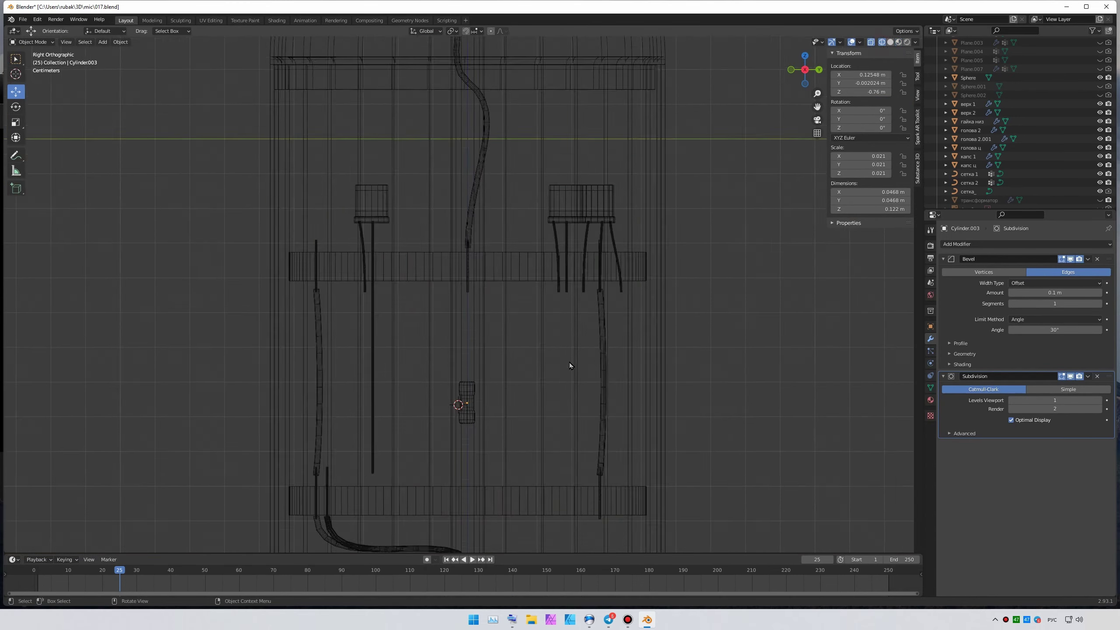
left_click(568, 363)
key("KP_Decimal")
middle_click_drag(495, 292, 437, 379)
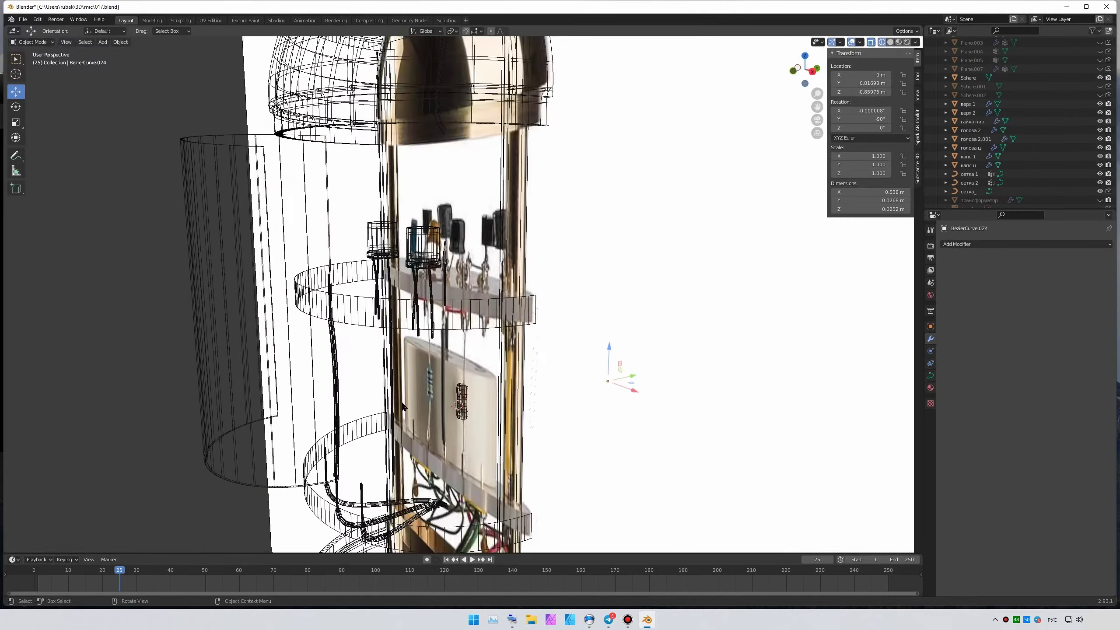
left_click(473, 412)
key("shift+z")
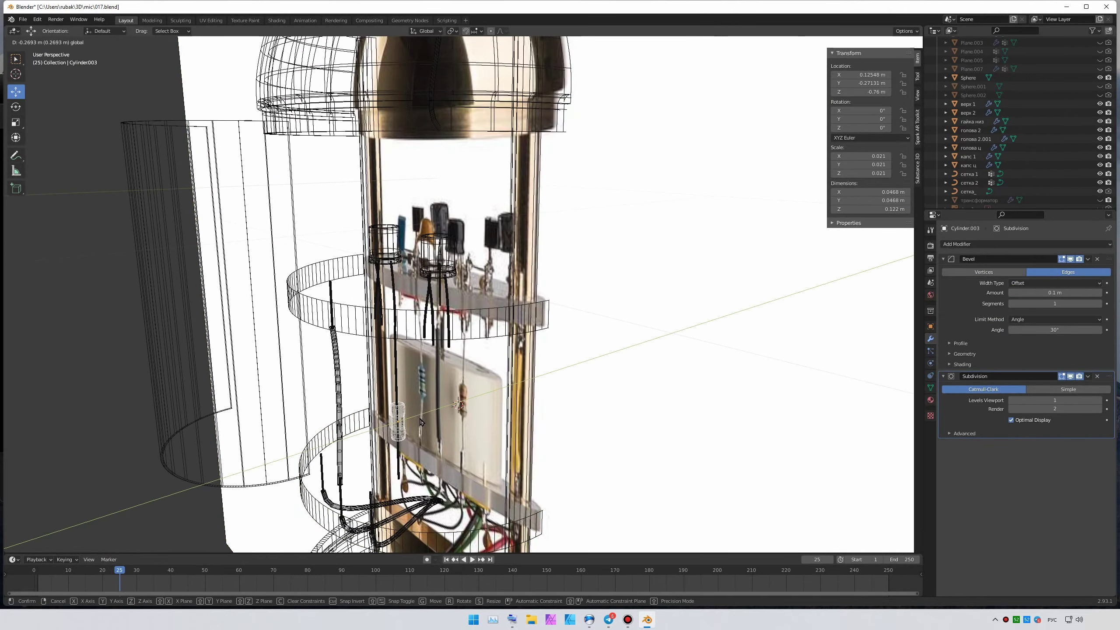
key("KP_Decimal")
key("KP_1")
- Slide the capsule resistor down its lead wire between the two discs
middle_click_drag(375, 267, 571, 306)
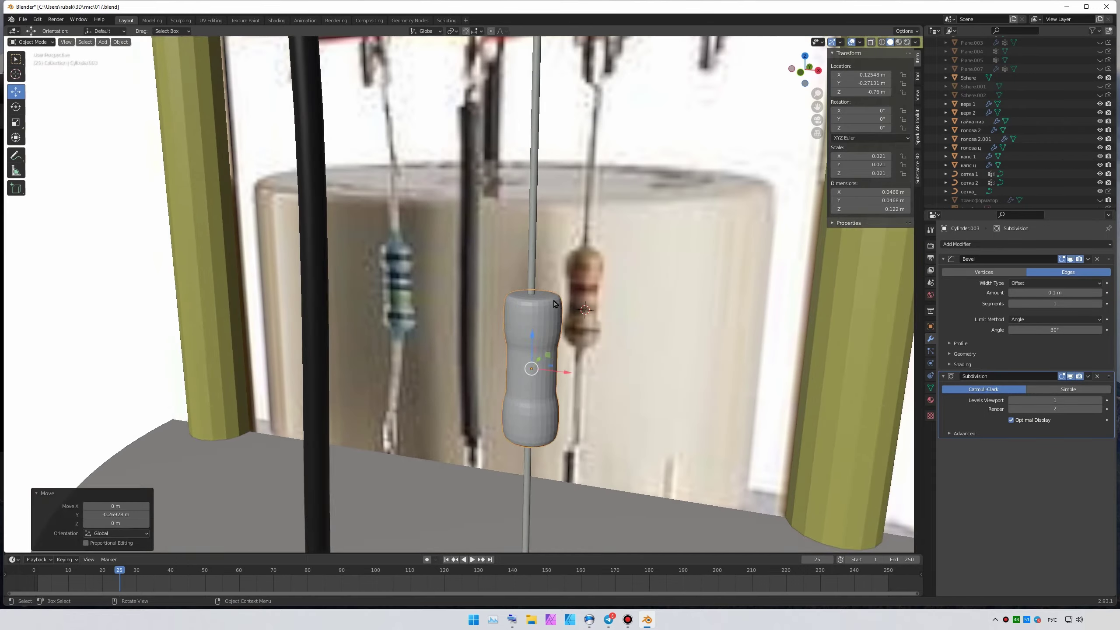
key("Tab")
scroll(571, 306, "down", 4)
scroll(554, 302, "down", 3)
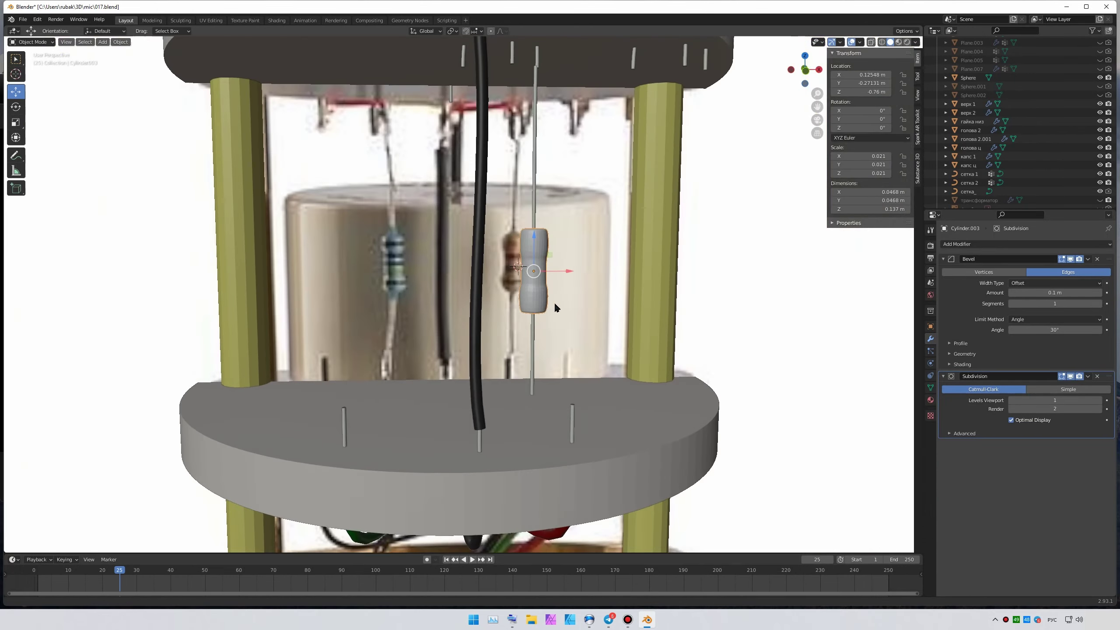
key("Tab")
middle_click_drag(554, 302, 430, 283)
left_click(364, 311)
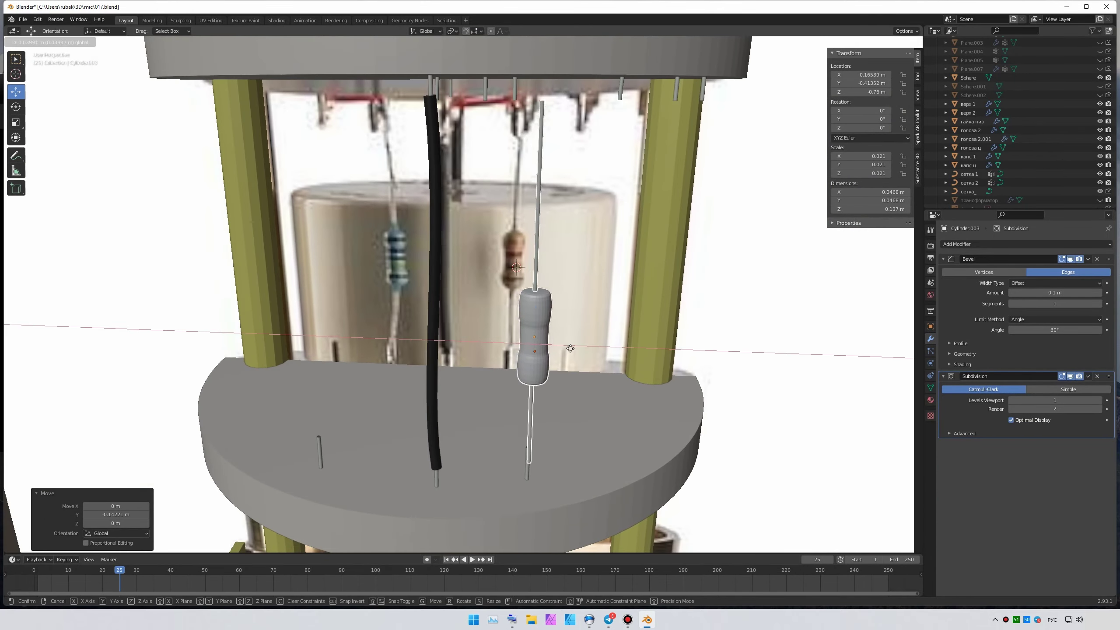
- Check the resistor and its neighbouring wire from above
mouse_move(364, 312)
middle_mouse_down()
mouse_move(513, 287)
mouse_move(533, 227)
mouse_move(616, 220)
middle_mouse_up()
left_click(533, 228)
scroll(616, 219, "down", 3)
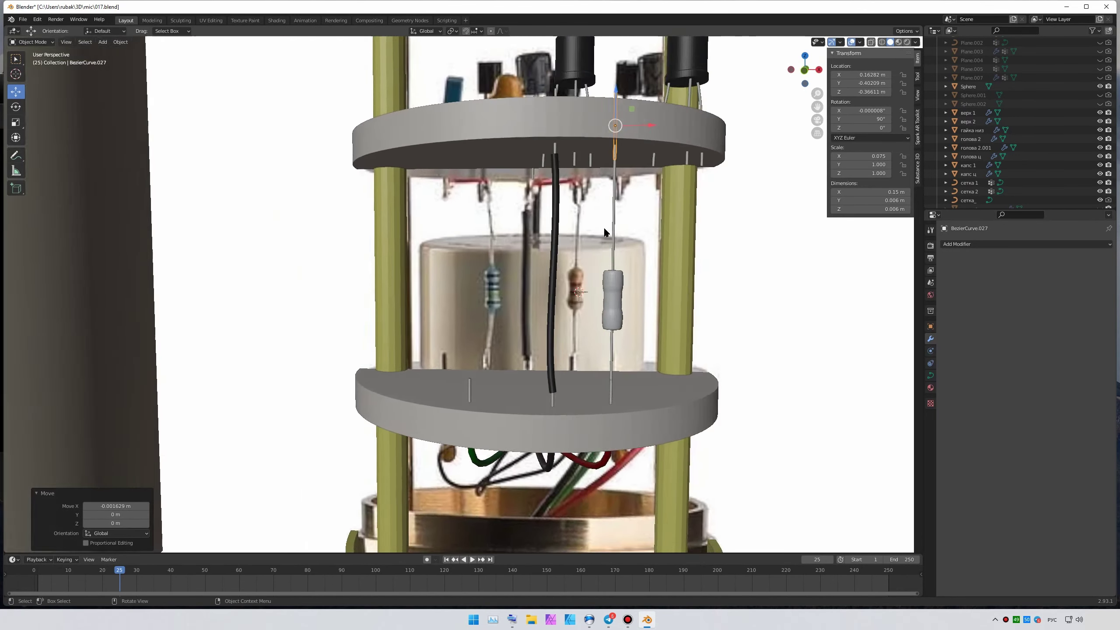
scroll(603, 226, "up", 2)
left_click(634, 305)
- Give the resistor an orange-tan base colour
left_click(930, 399)
left_click(946, 272)
left_click(957, 357)
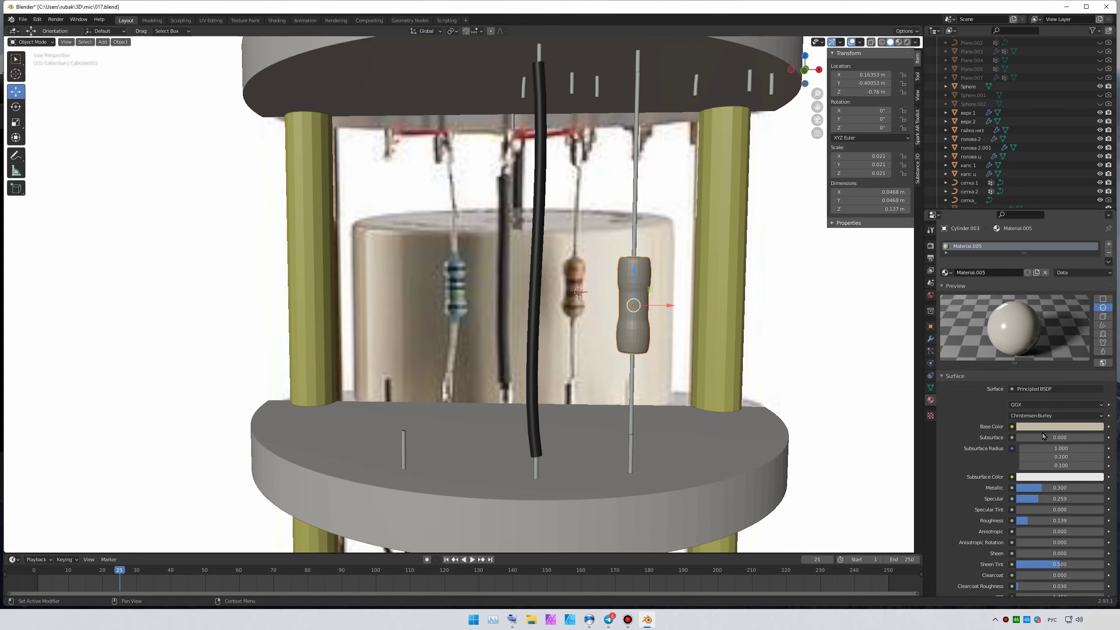
key("KP_1")
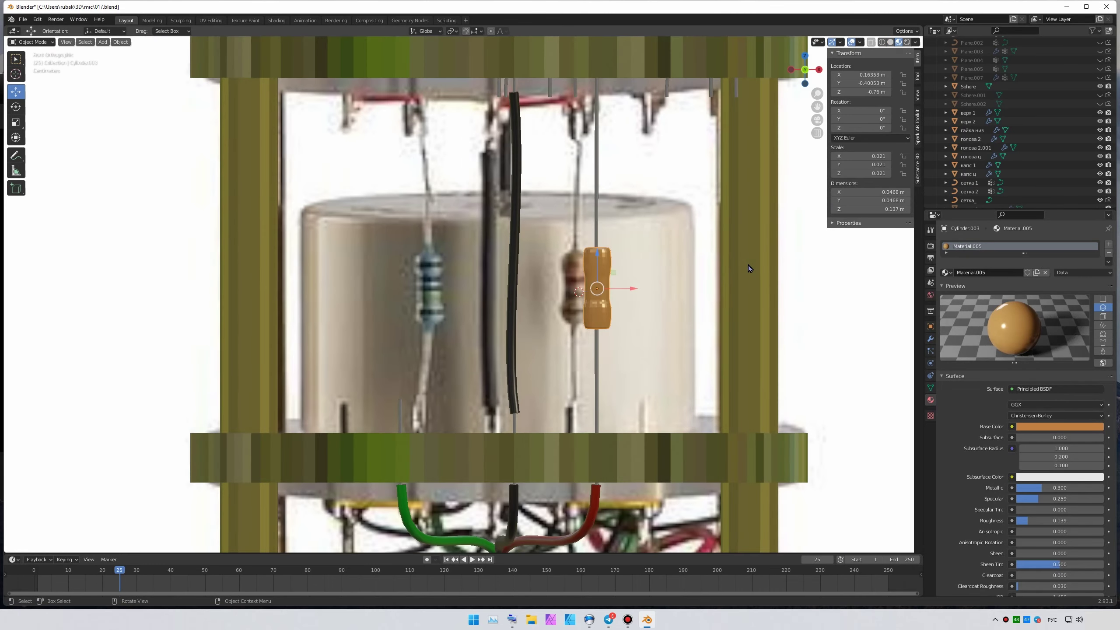
- In Edit Mode, add a material slot holding Провод чёрный for the resistor's bands
key("Tab")
scroll(597, 245, "up", 3)
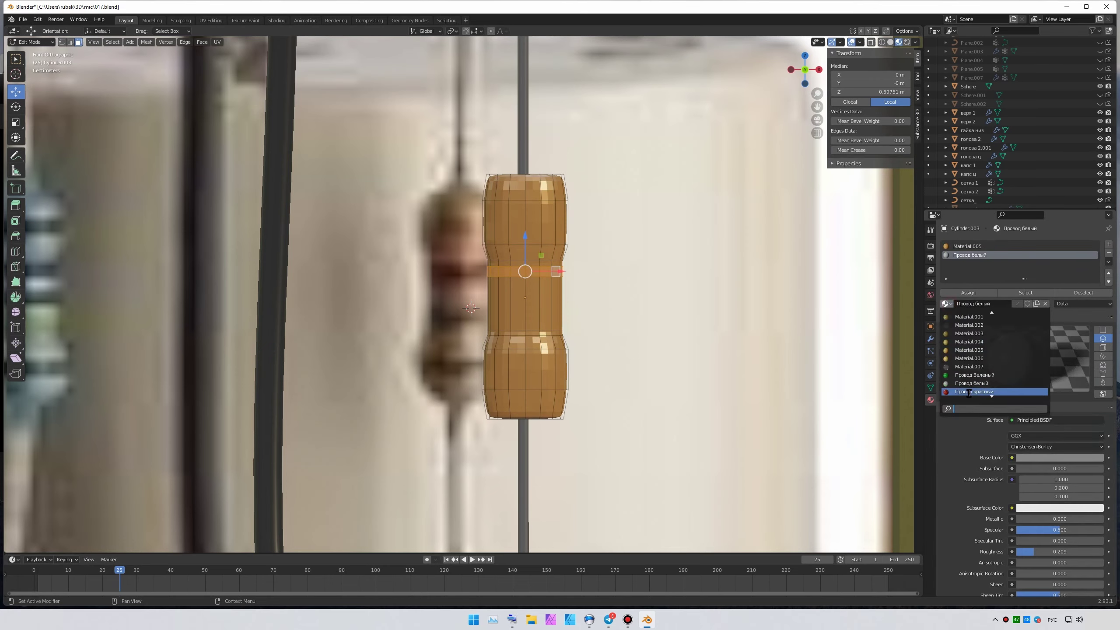
key("1")
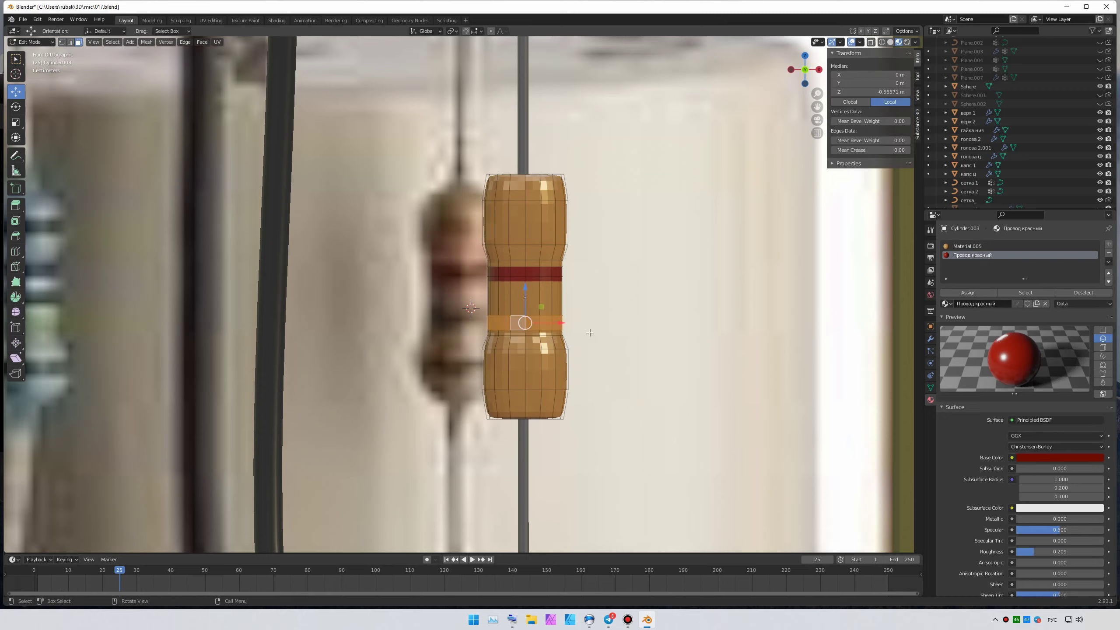
left_click(1109, 244)
left_click(975, 374)
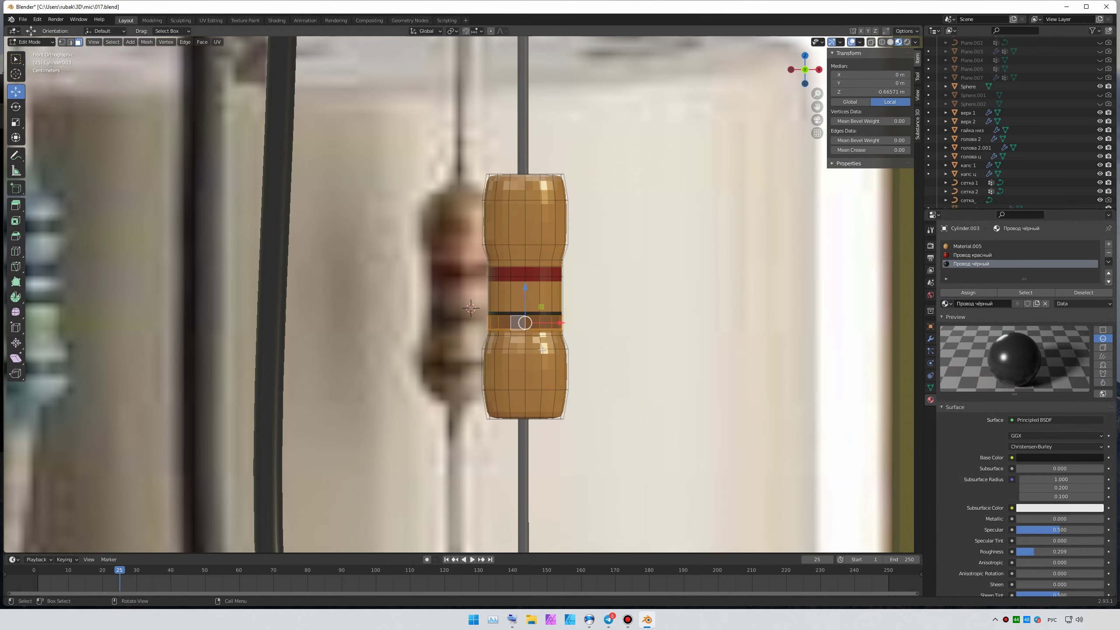
key("Escape")
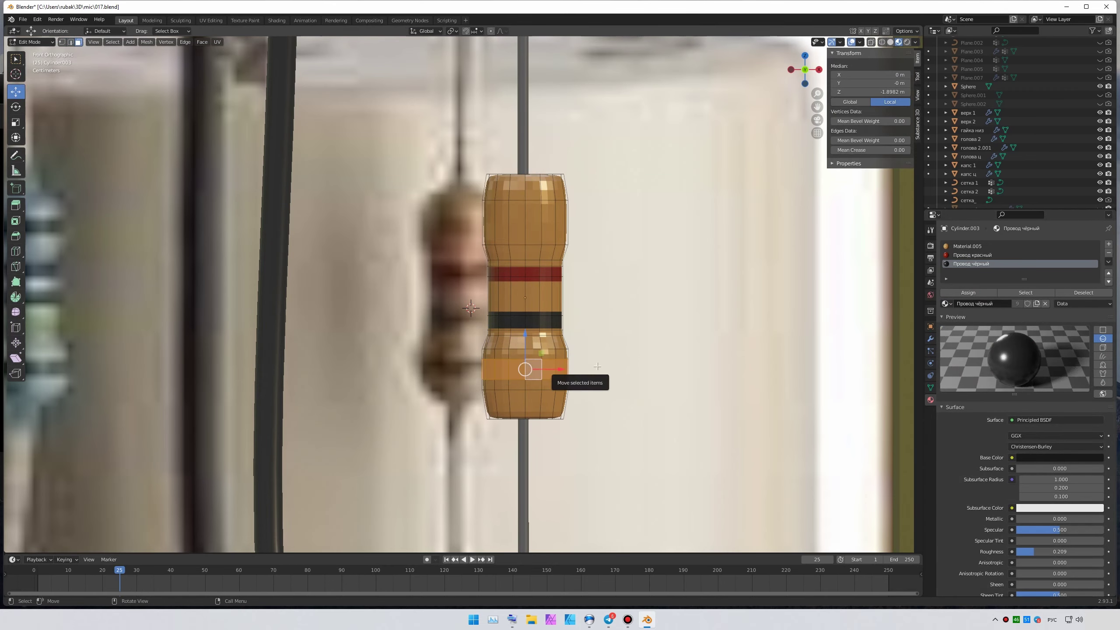
key("Tab")
- Preview the microphone in rendered shading, unhide the transformer, and save the file
scroll(665, 356, "down", 5)
middle_click_drag(590, 326, 529, 309)
left_click(904, 43)
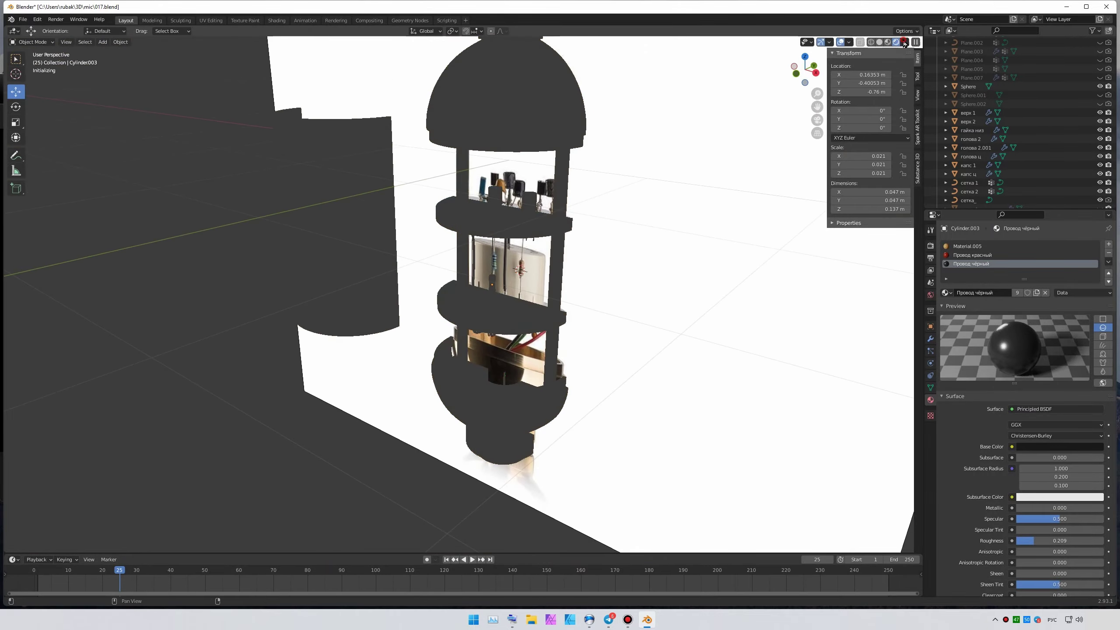
scroll(1102, 185, "down", 2)
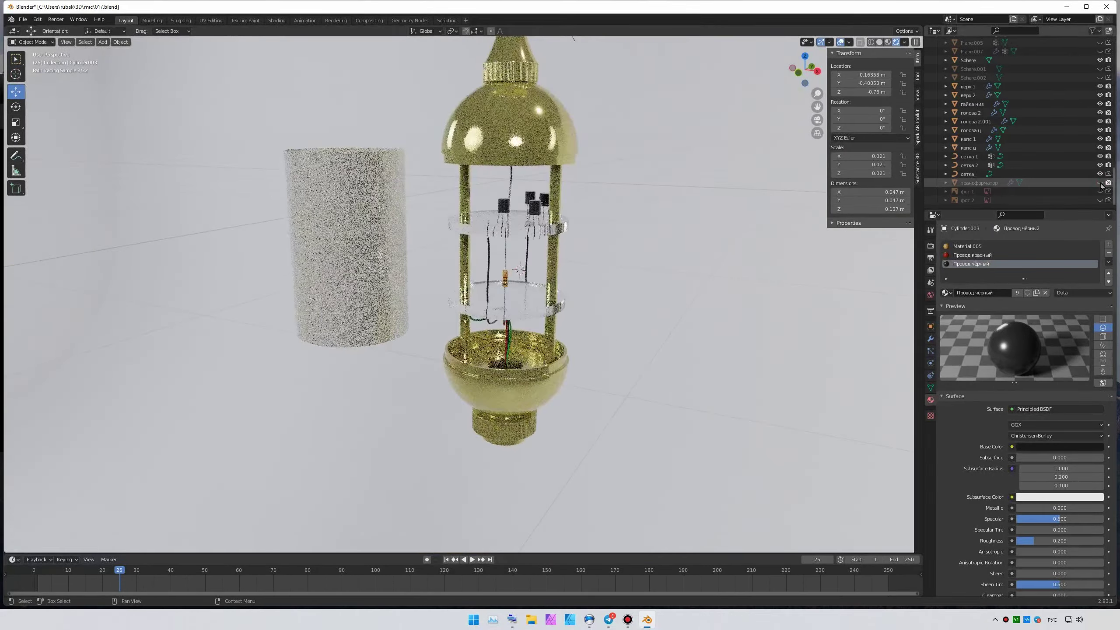
left_click(1100, 182)
left_click(880, 42)
key("KP_Decimal")
key("ctrl+s")
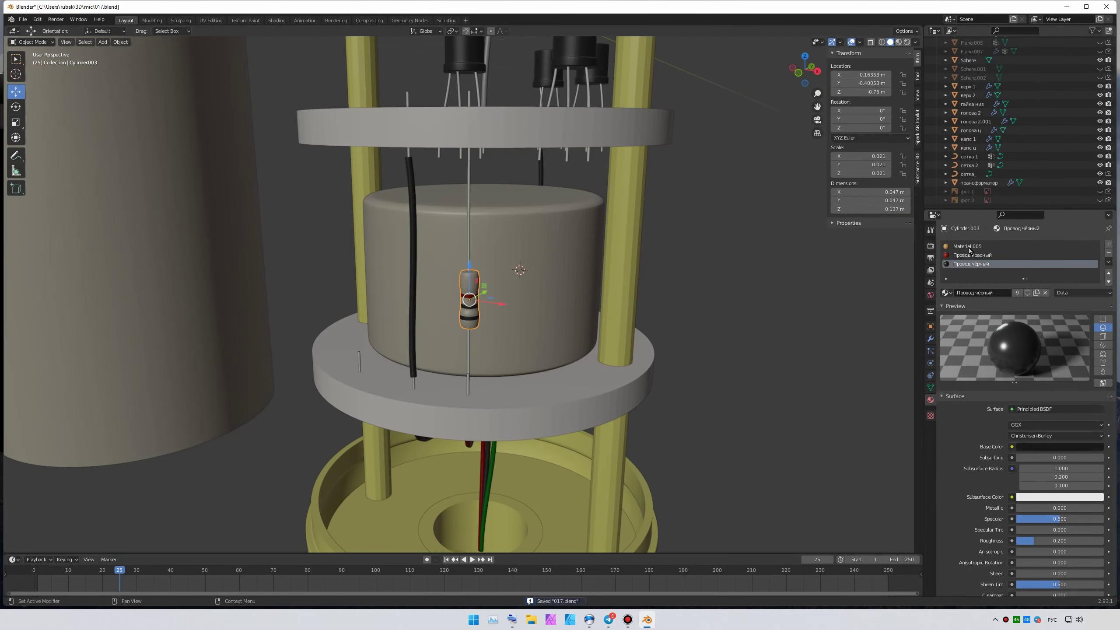
scroll(969, 250, "down", 10)
mouse_move(485, 309)
middle_mouse_down()
mouse_move(485, 362)
mouse_move(450, 313)
mouse_move(577, 181)
mouse_move(442, 273)
middle_mouse_up()
- Duplicate the resistor onto the left lead and view it from the front
left_click(523, 367)
key("shift+d")
left_click(483, 368)
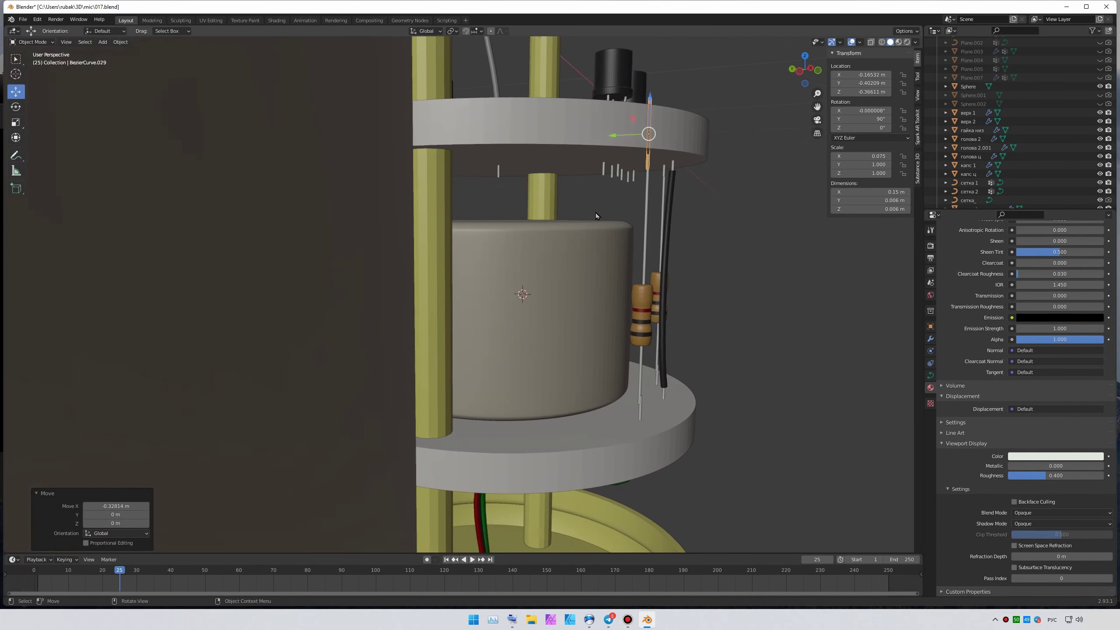
left_click(414, 313)
scroll(1028, 293, "up", 10)
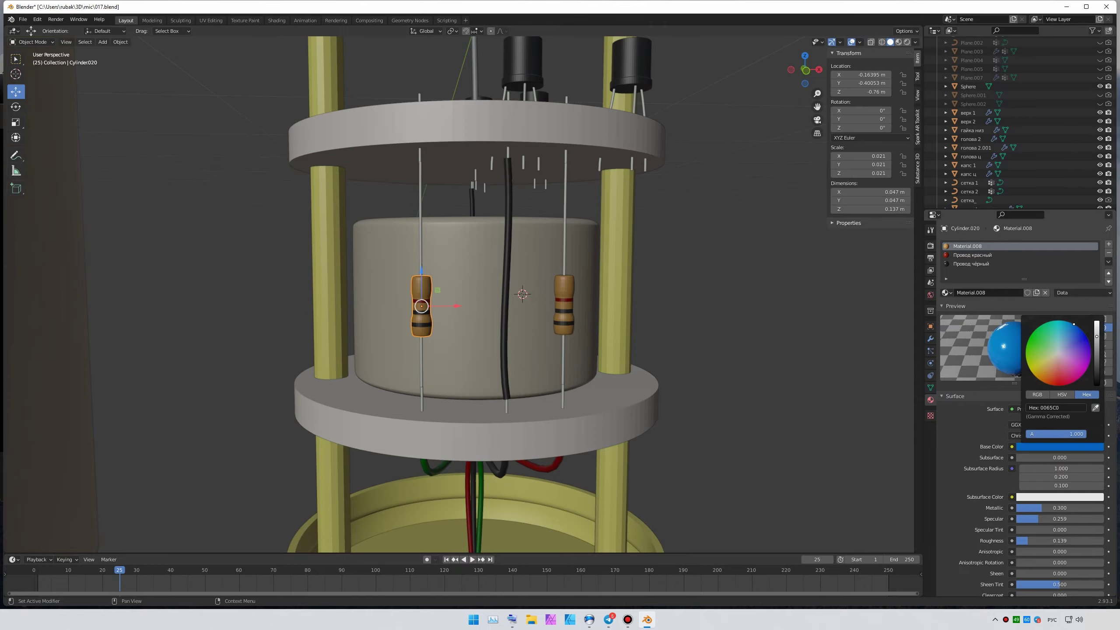
key("KP_1")
scroll(666, 298, "up", 5)
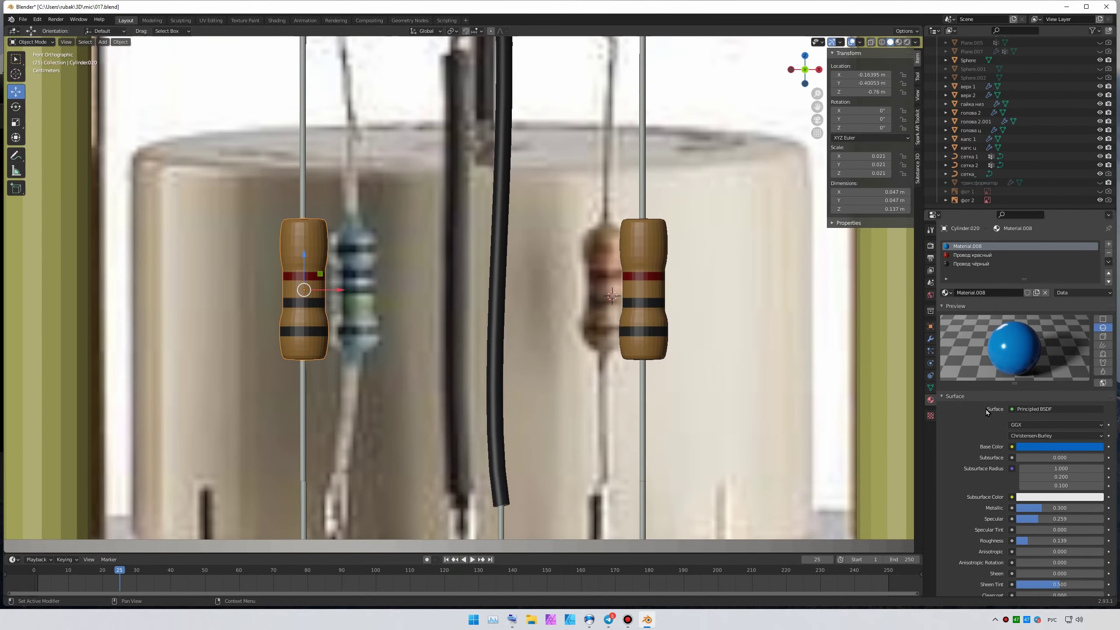
- Colour the copied resistor's body a light cyan-blue
left_click(1058, 447)
left_click(907, 42)
scroll(1040, 398, "down", 5)
left_click(1040, 342)
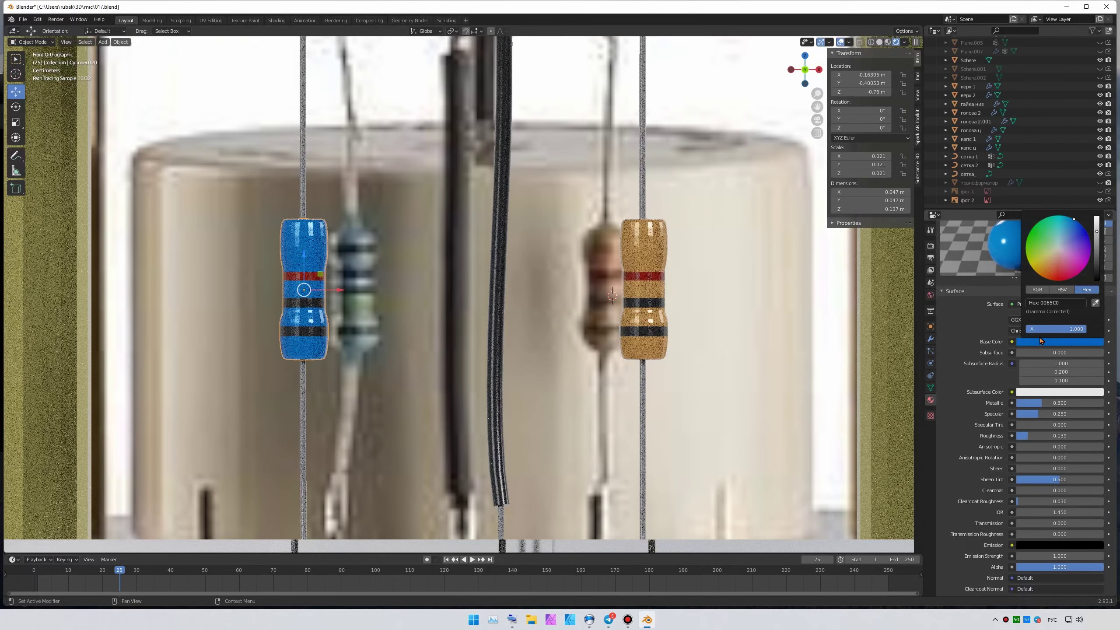
left_click(1062, 229)
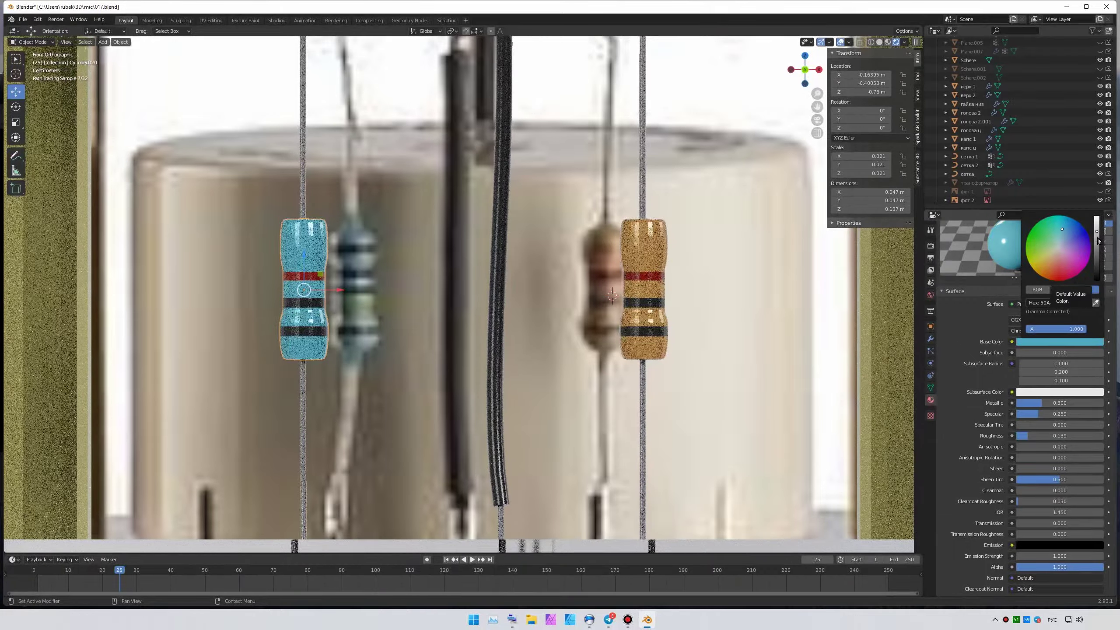
scroll(296, 244, "up", 3)
- Make the blue resistor's band ring of faces black with Провод чёрный
key("z")
key("Tab")
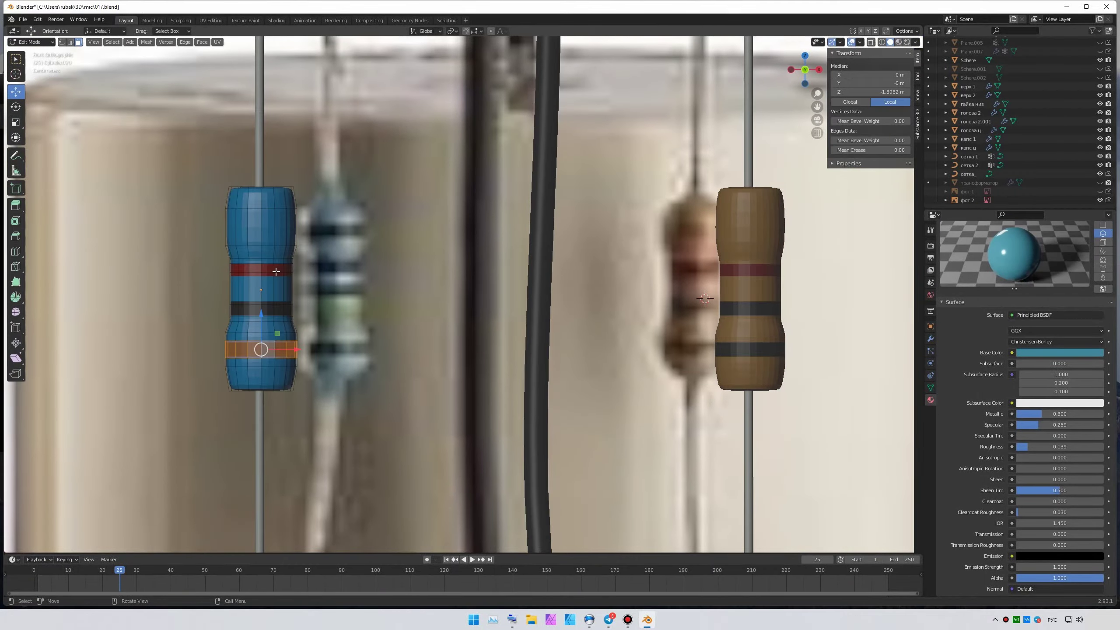
left_click(275, 270, "alt")
scroll(987, 265, "up", 5)
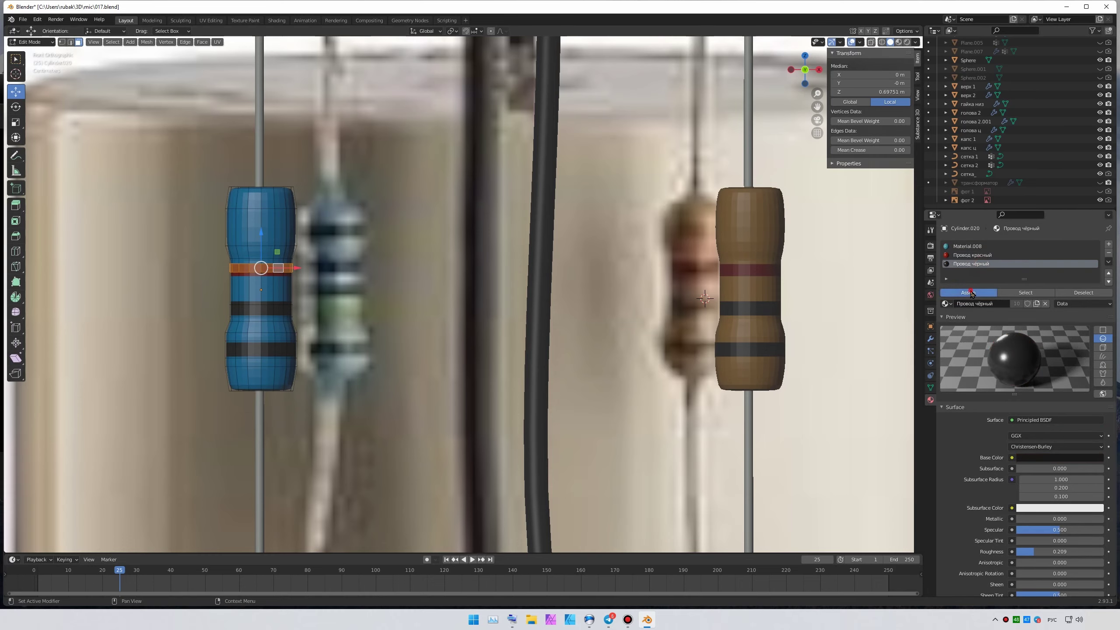
key("ctrl+z")
middle_click_drag(256, 228, 327, 238, "shift")
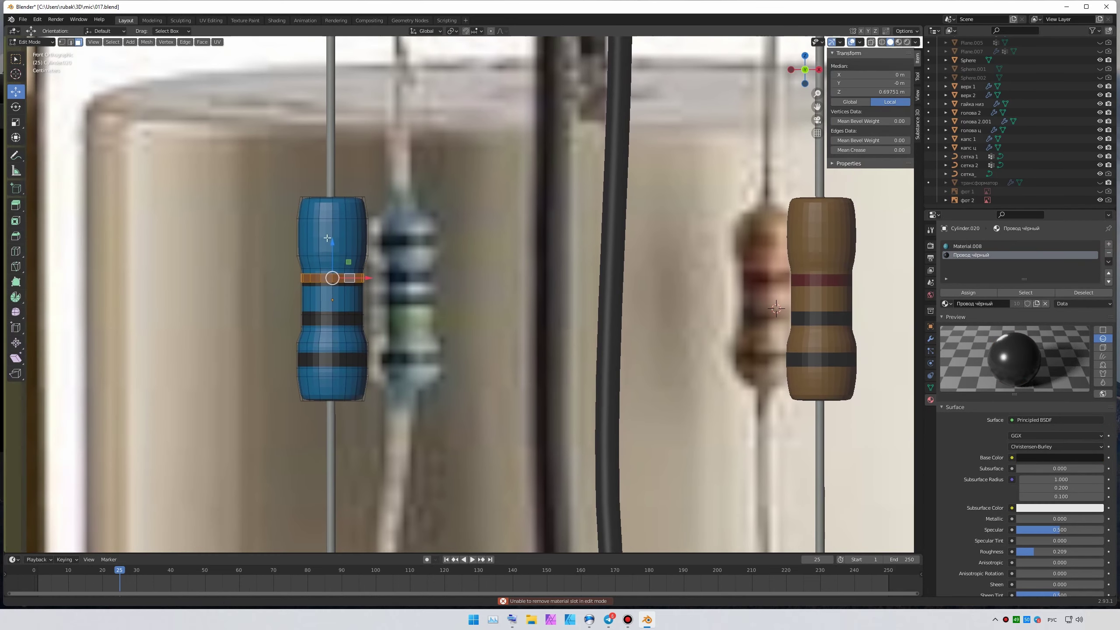
left_click(344, 229)
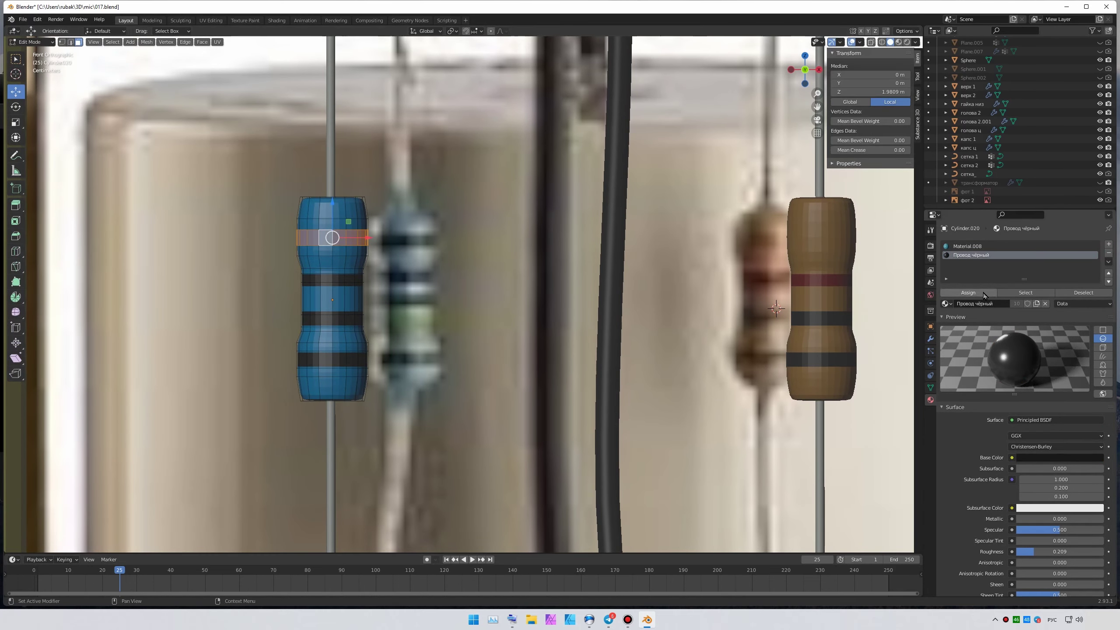
key("Tab")
scroll(493, 225, "down", 5)
- Orbit out to view the whole model and save the file
mouse_move(493, 225)
middle_mouse_down()
mouse_move(451, 263)
mouse_move(419, 318)
middle_mouse_up()
scroll(452, 262, "up", 3)
key("ctrl+s")
scroll(397, 353, "up", 3)
- Duplicate both resistors with their leads, position the copies on the disc, and save
left_click(382, 382)
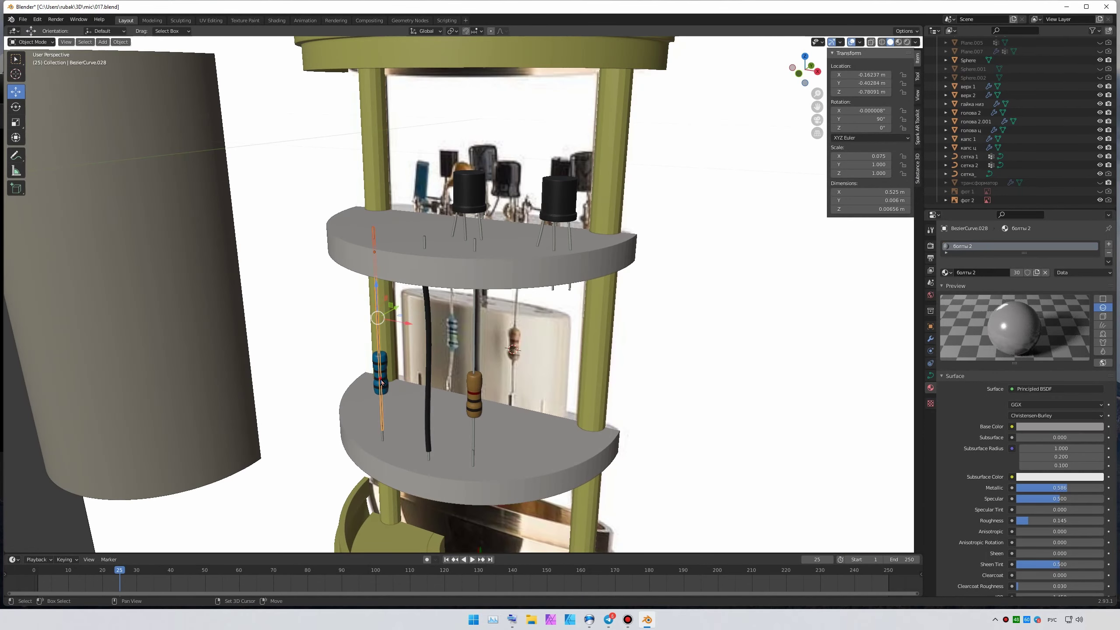
key("shift+d")
left_click(384, 366)
middle_click_drag(383, 366, 591, 332)
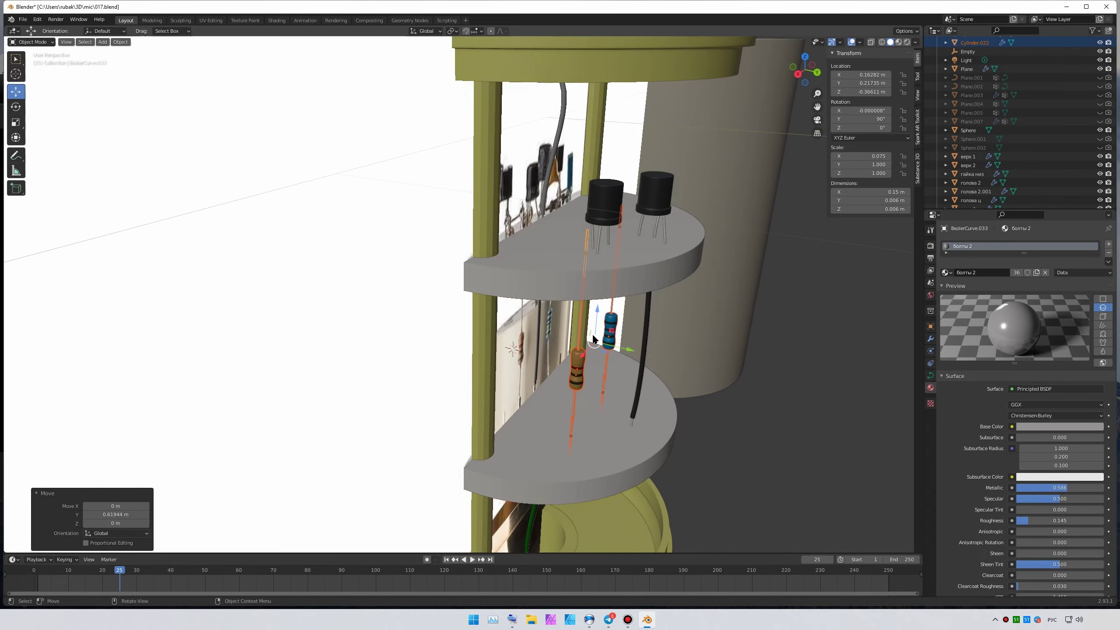
left_click_drag(592, 333, 631, 335)
mouse_move(631, 336)
middle_mouse_down()
mouse_move(574, 412)
mouse_move(660, 305)
mouse_move(606, 318)
middle_mouse_up()
scroll(574, 412, "down", 5)
key("ctrl+s")
scroll(606, 319, "up", 5)
- Add Subdivision Surface modifiers to the brass pillars, including Cylinder.006, and save
left_click(574, 330)
left_click(931, 339)
left_click(1028, 244)
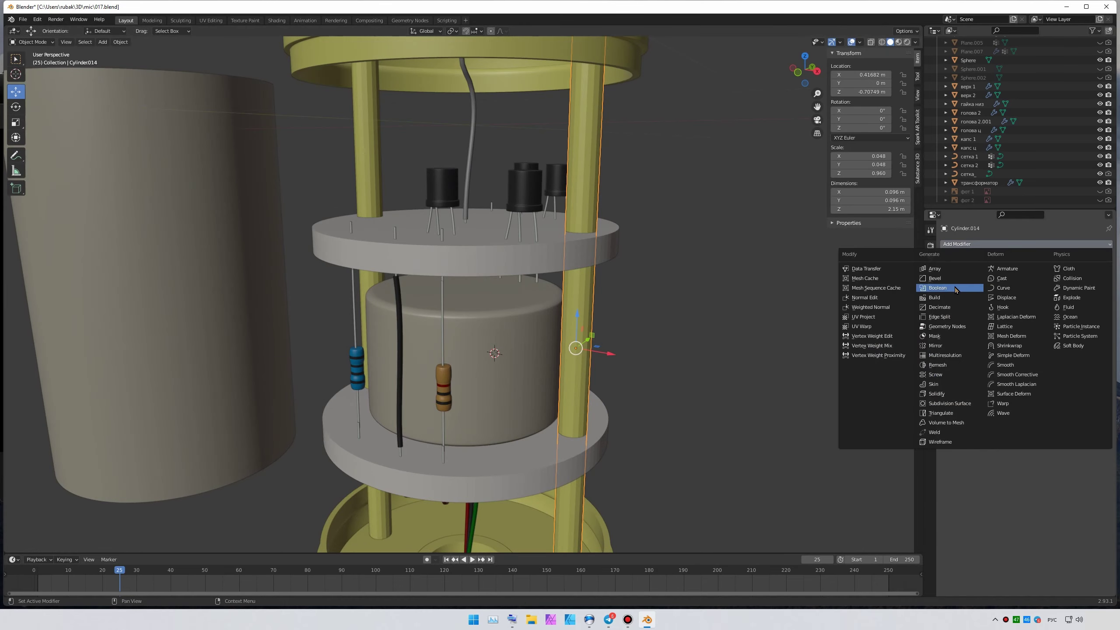
left_click(964, 407)
left_click(374, 305)
left_click(1028, 244)
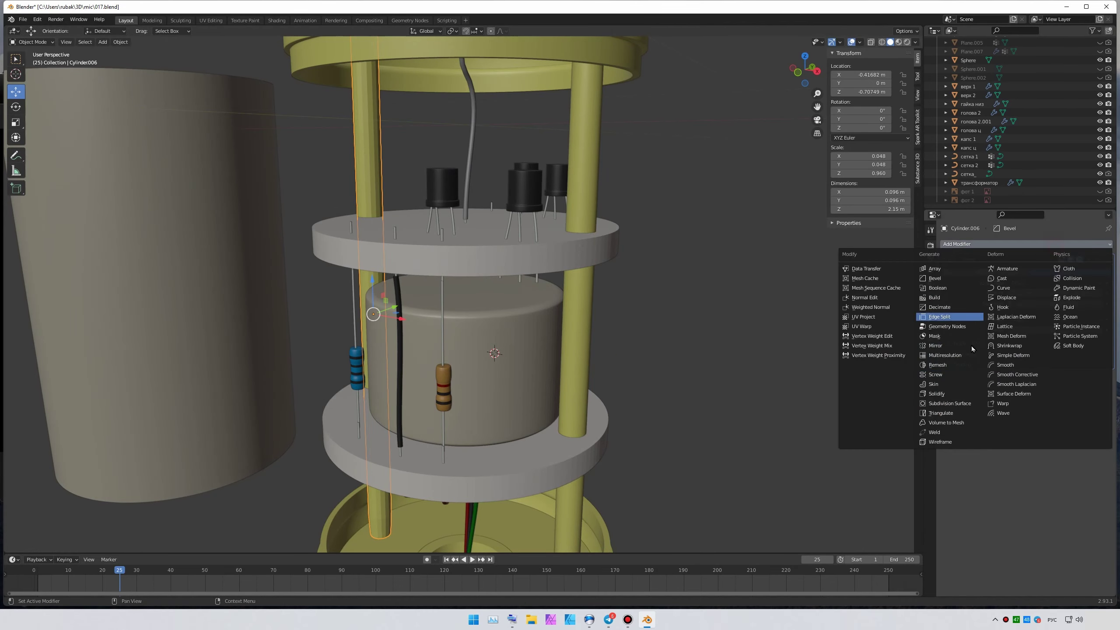
left_click(965, 407)
scroll(686, 215, "down", 5)
key("ctrl+s")
- Check the microphone in rendered preview, then return to solid shading
mouse_move(686, 215)
middle_mouse_down()
mouse_move(670, 228)
mouse_move(755, 222)
middle_mouse_up()
key("z")
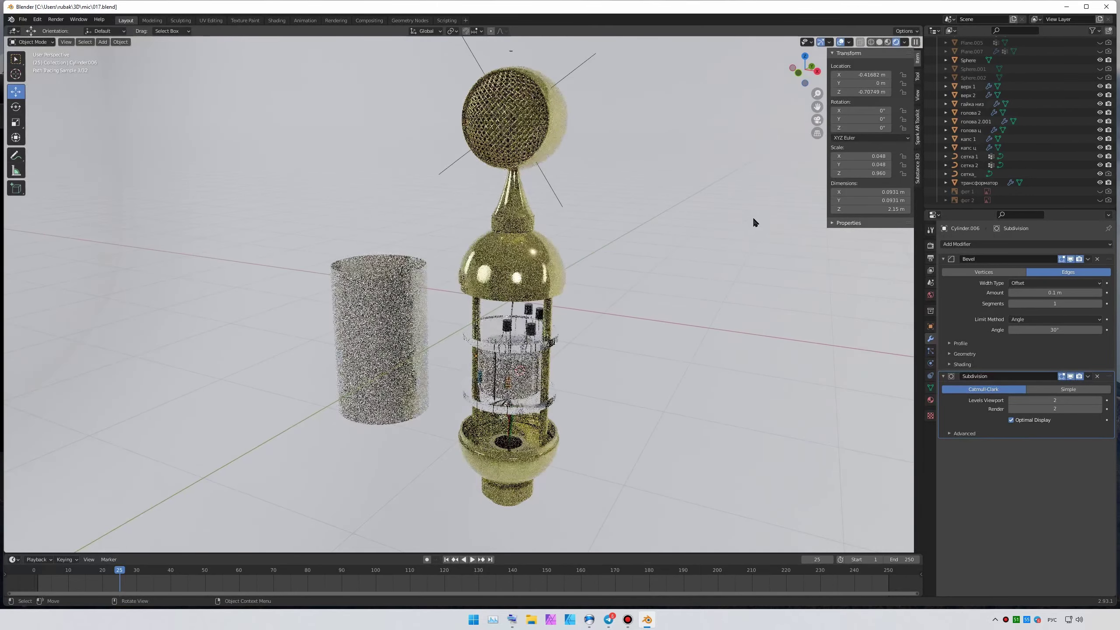
left_click(880, 42)
mouse_move(619, 346)
middle_mouse_down()
mouse_move(656, 352)
mouse_move(625, 308)
middle_mouse_up()
- Save the Soyuz contact-logo image from the website into the mic folder
scroll(384, 347, "down", 5)
right_click(404, 286)
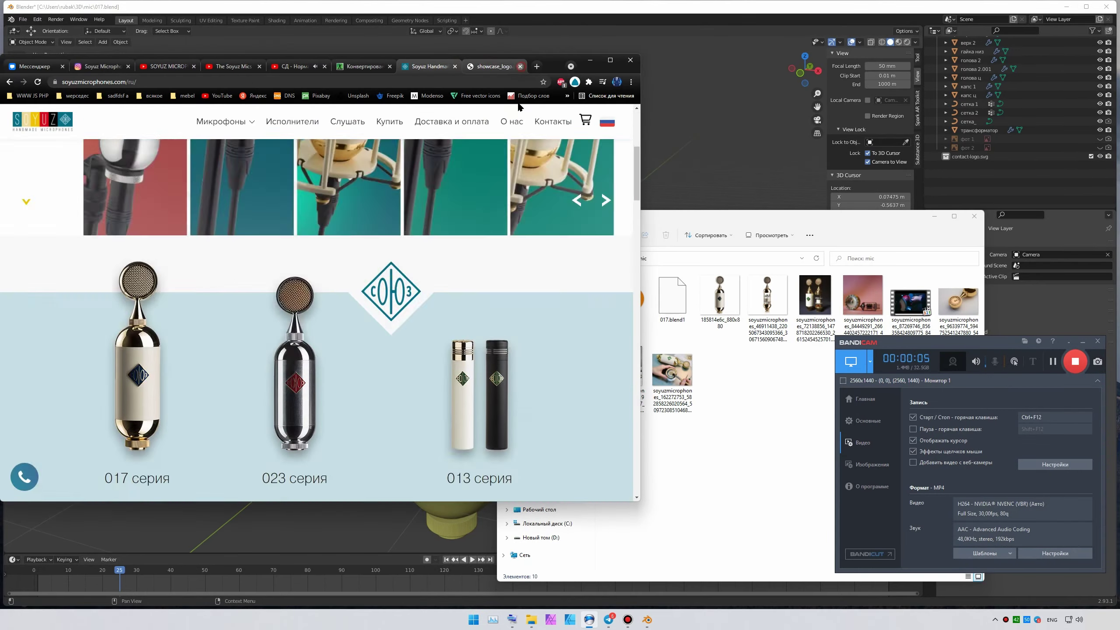
left_click(521, 66)
scroll(489, 338, "down", 10)
scroll(489, 337, "down", 10)
scroll(441, 309, "up", 20)
right_click(407, 294)
left_click(463, 402)
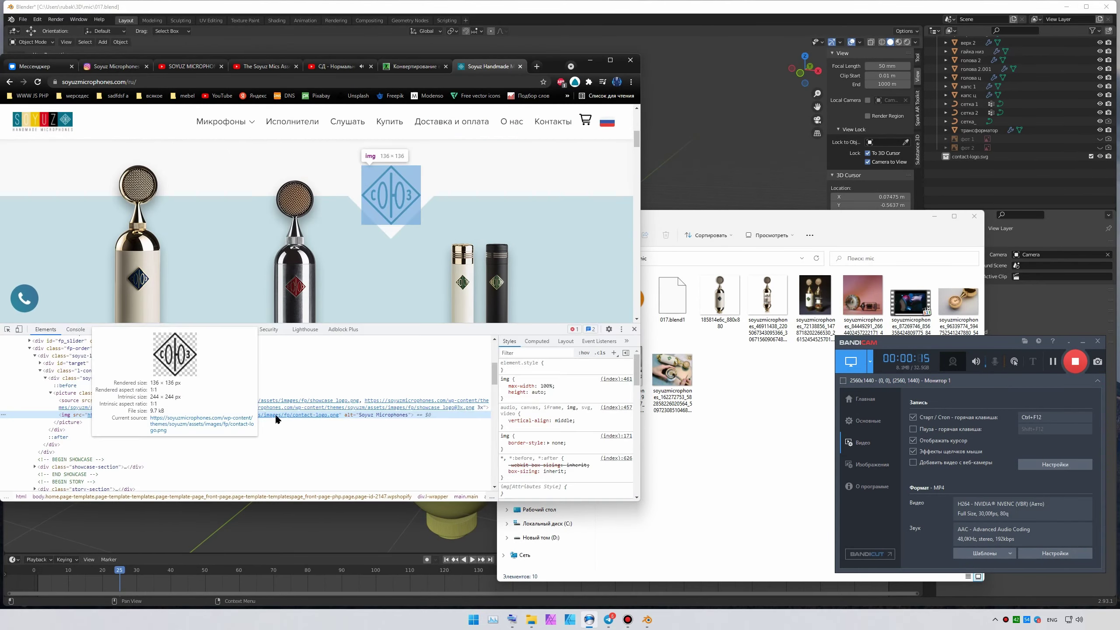
left_click(277, 419)
right_click(328, 296)
left_click(395, 320)
key("Return")
key("ctrl+w")
key("ctrl+w")
- Convert contact-logo to SVG online and remove its wrapping layer group in the vector editor
left_click(720, 369)
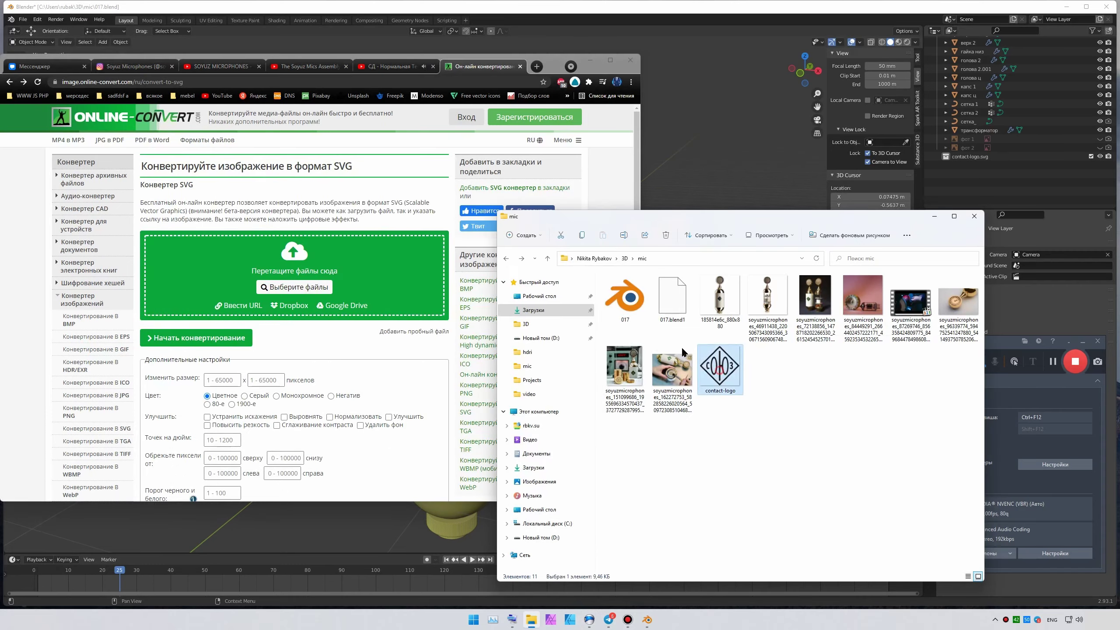
left_click_drag(681, 347, 294, 274)
left_click(802, 320)
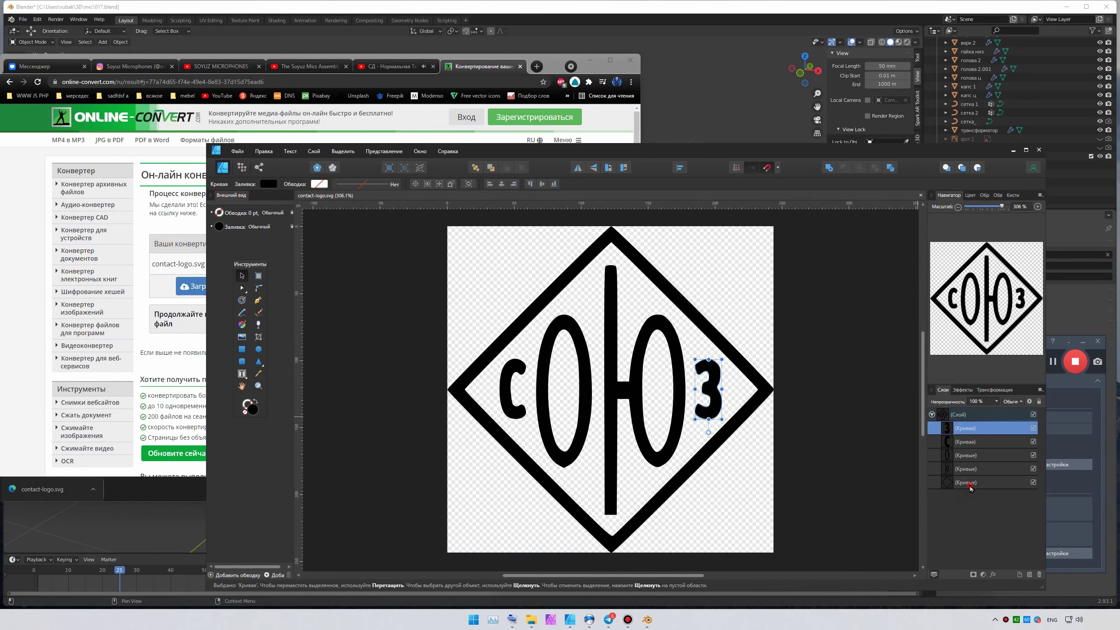
left_click(970, 483)
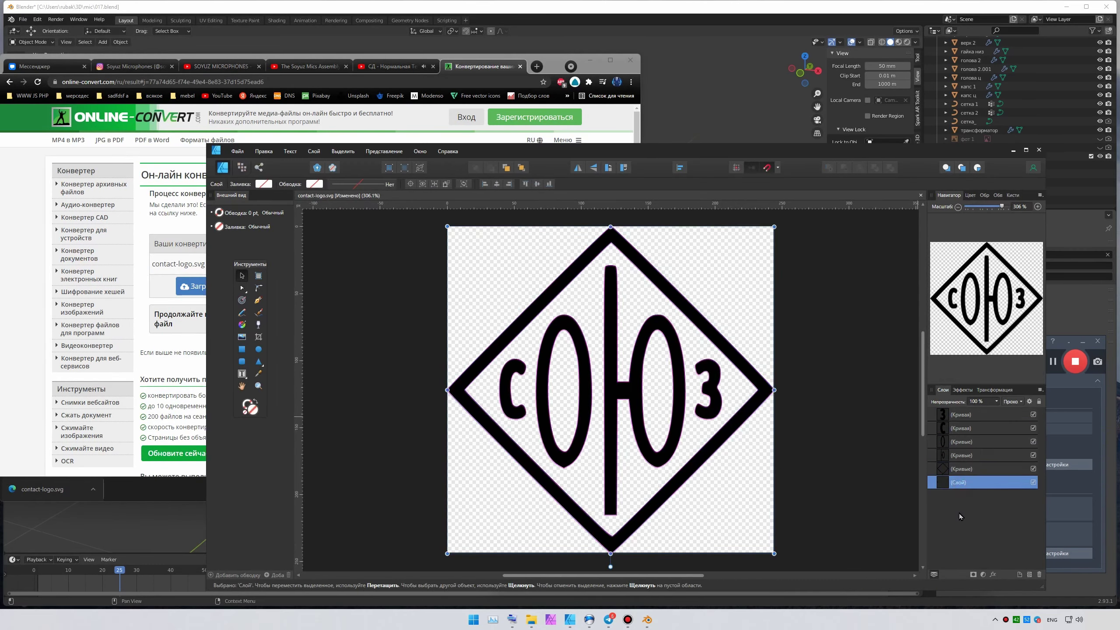
left_click(1039, 150)
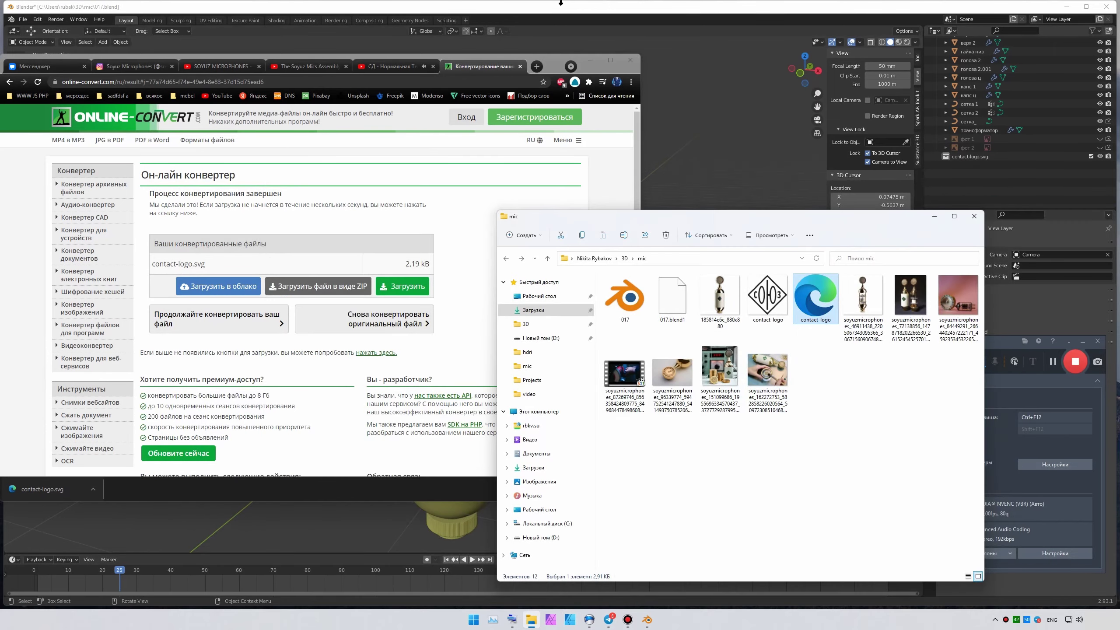
- Import contact-logo.svg into Blender, scale it, and rotate it 90° on X
left_click(21, 19)
left_click(166, 176)
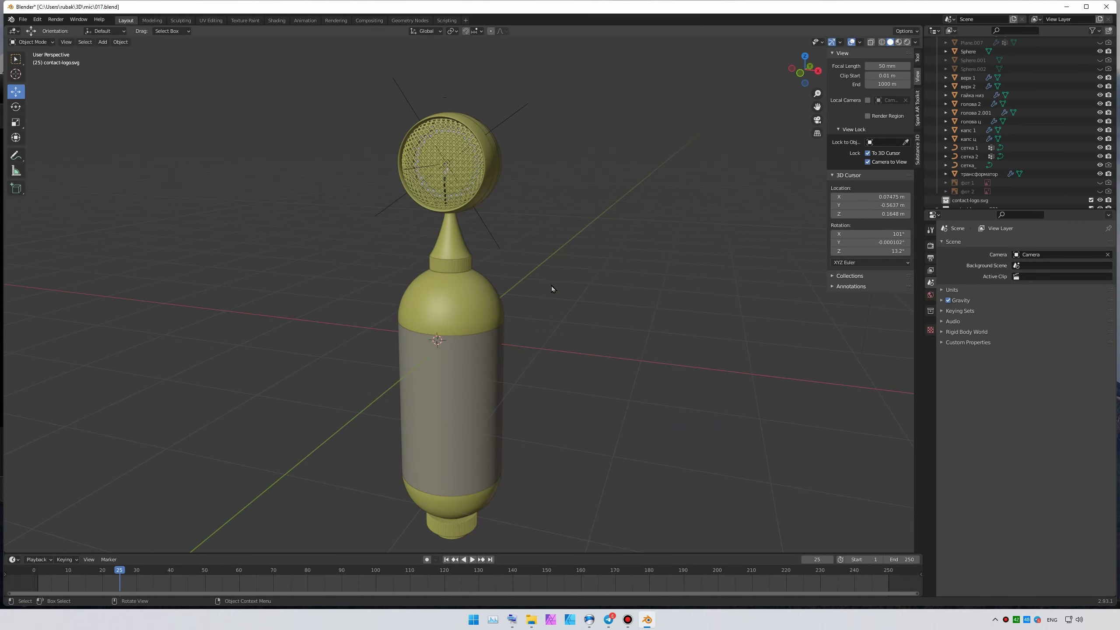
left_click(610, 323)
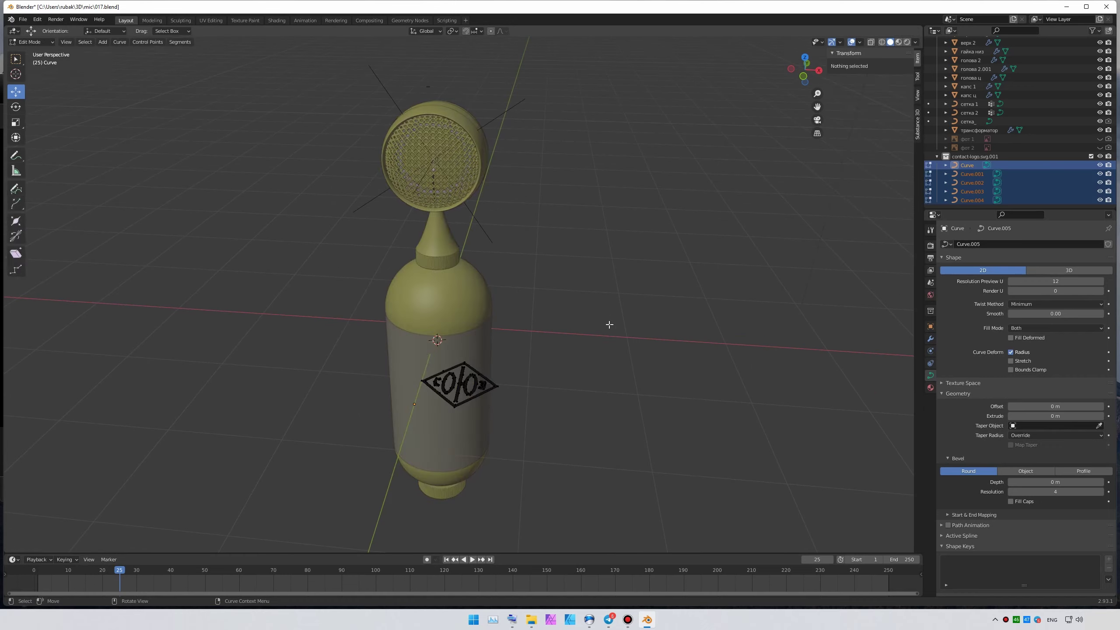
key("r")
key("x")
key("9")
key("0")
key("Return")
- Move the logo toward the microphone body and check it from the side view
left_click_drag(397, 383, 375, 388)
middle_click_drag(441, 397, 432, 402)
key("ctrl+z")
key("KP_3")
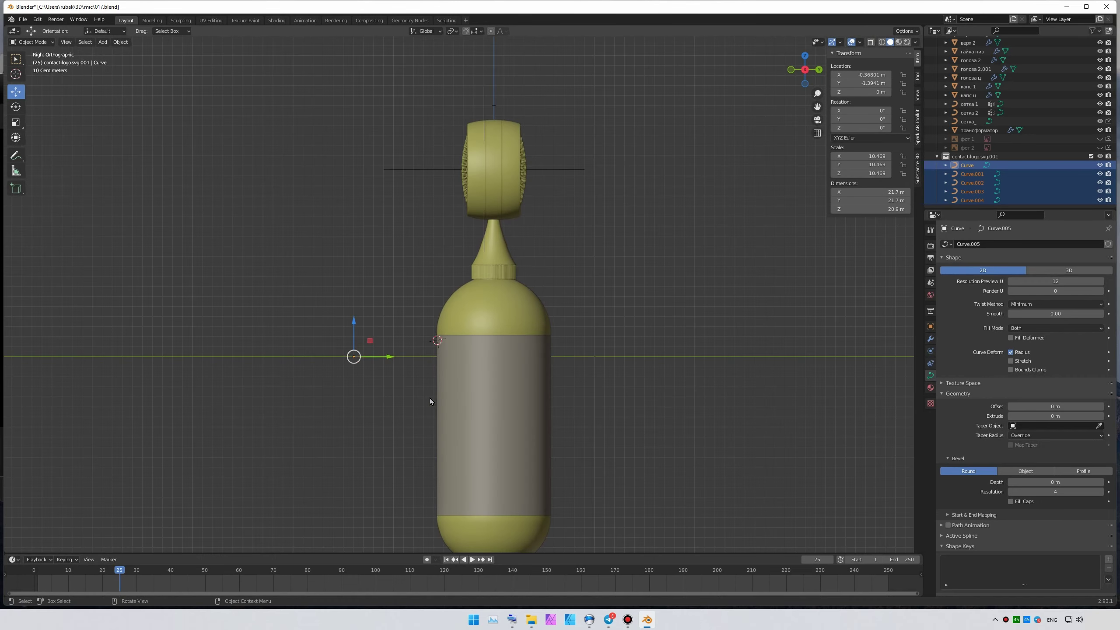
key("Escape")
middle_click_drag(355, 365, 350, 430)
- Move the Soyuz logo along Y and scale it down onto the microphone bottle
scroll(350, 430, "up", 5)
key("g")
key("y")
left_click(513, 262)
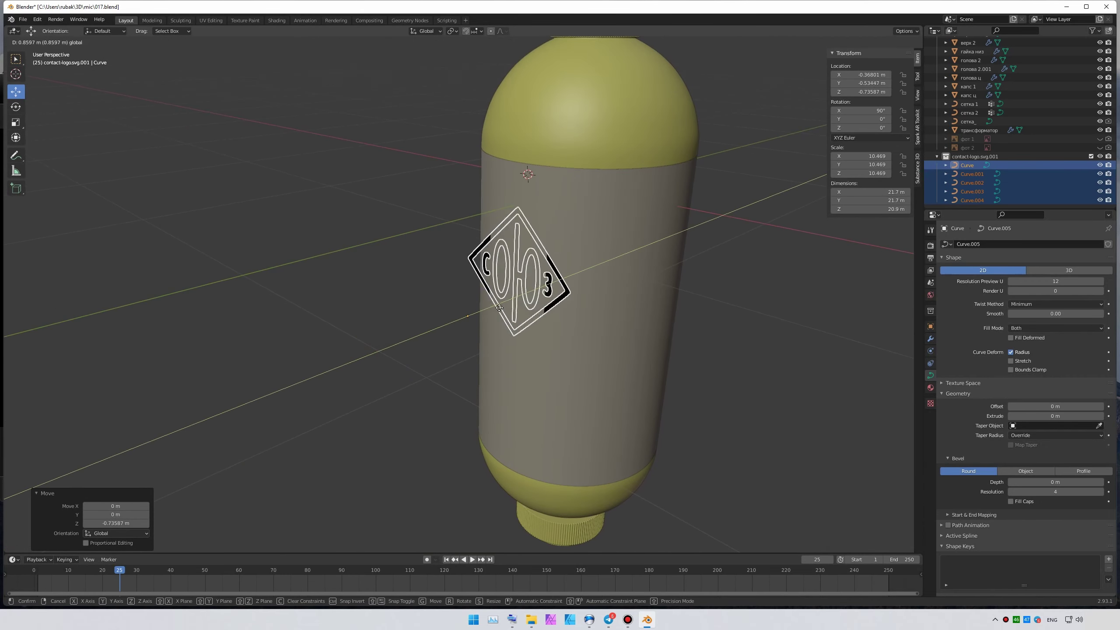
key("KP_1")
scroll(537, 315, "down", 2)
key("s")
left_click(505, 304)
key("g")
key("x")
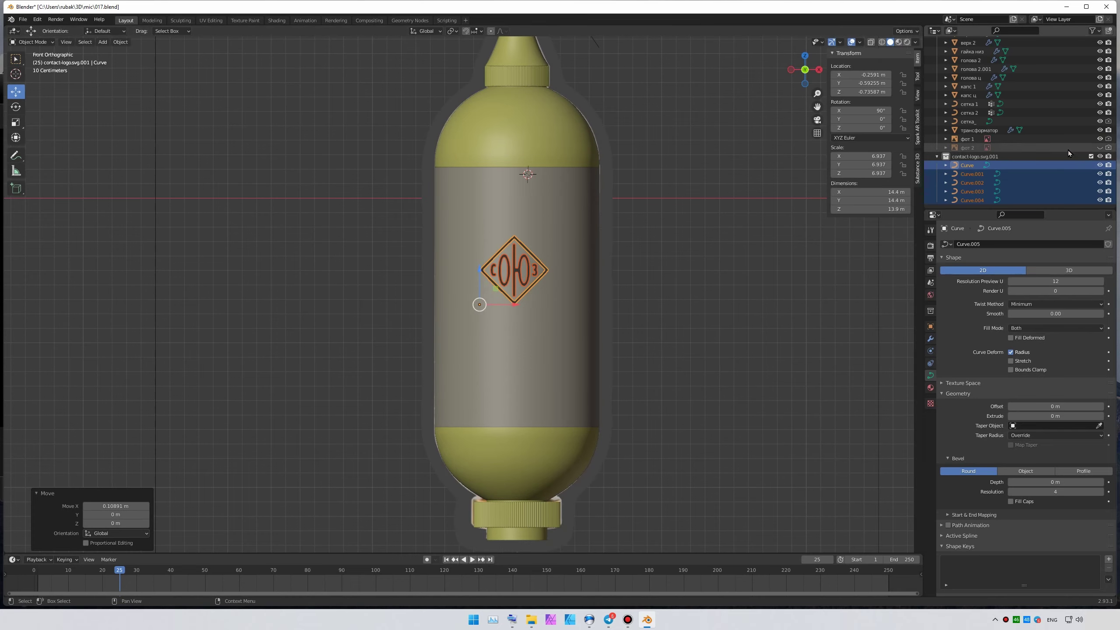
- Hide the grey middle shell, then enlarge the logo slightly and reposition it along Z and X
left_click(1039, 154)
scroll(509, 133, "up", 4)
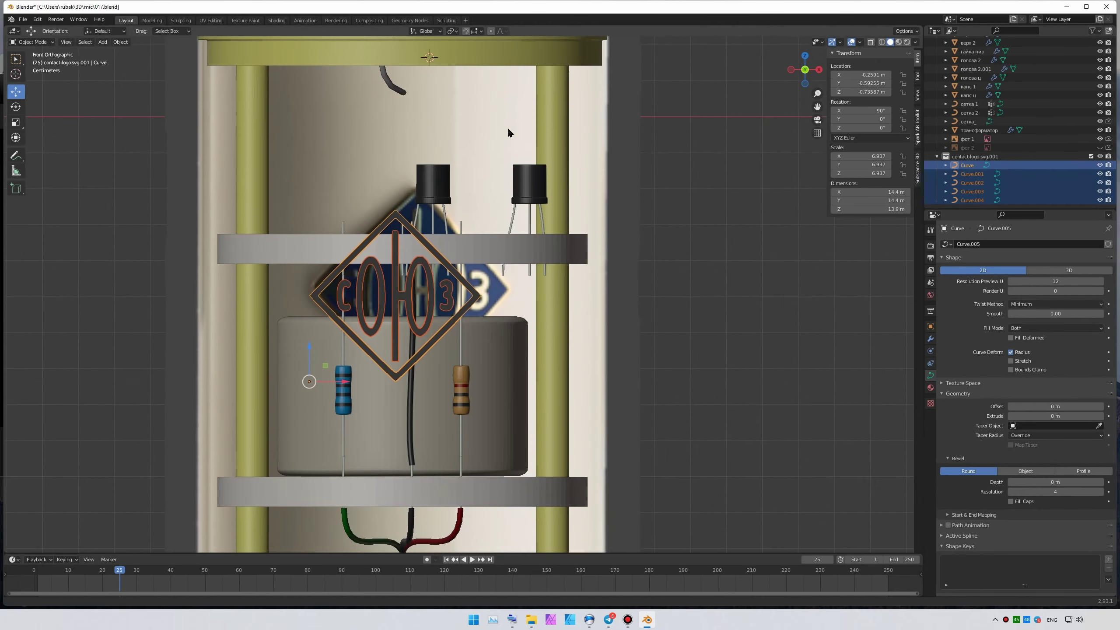
key("s")
left_click(353, 379)
key("g")
key("z")
key("g")
key("x")
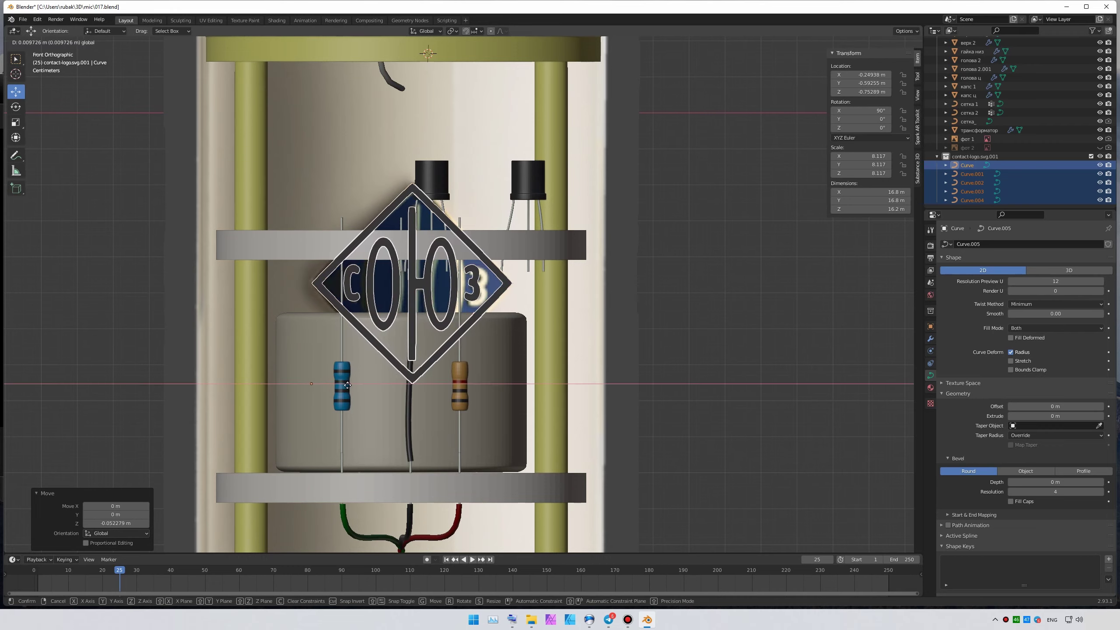
middle_click_drag(672, 284, 553, 329)
- Assign the gold Material.001 to each of the logo's curves
left_click(931, 388)
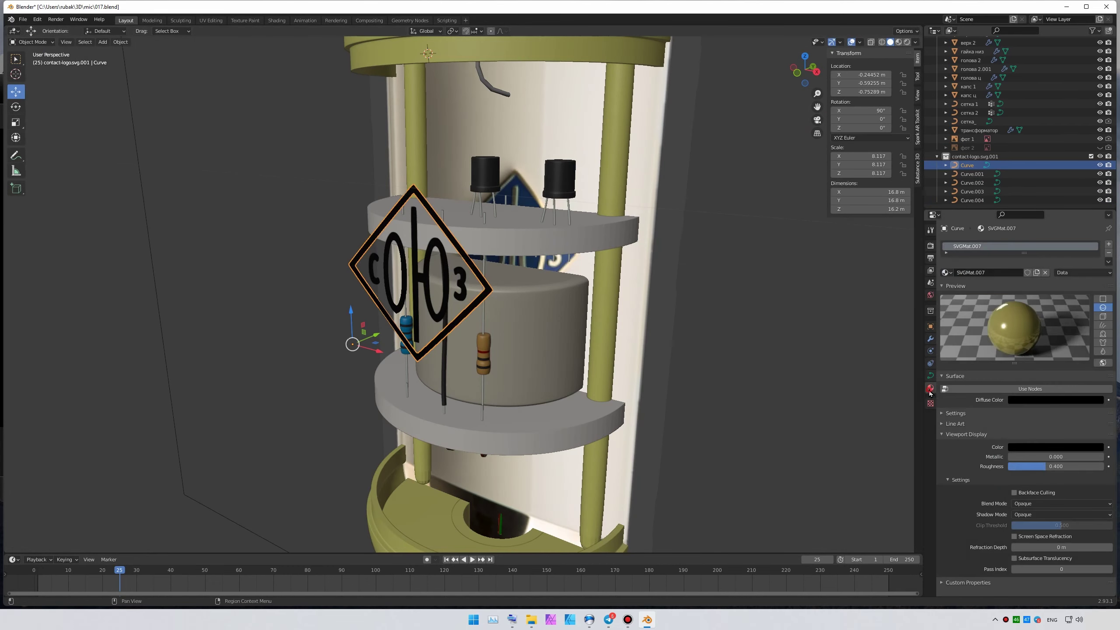
left_click(968, 303)
left_click(946, 273)
left_click(969, 310)
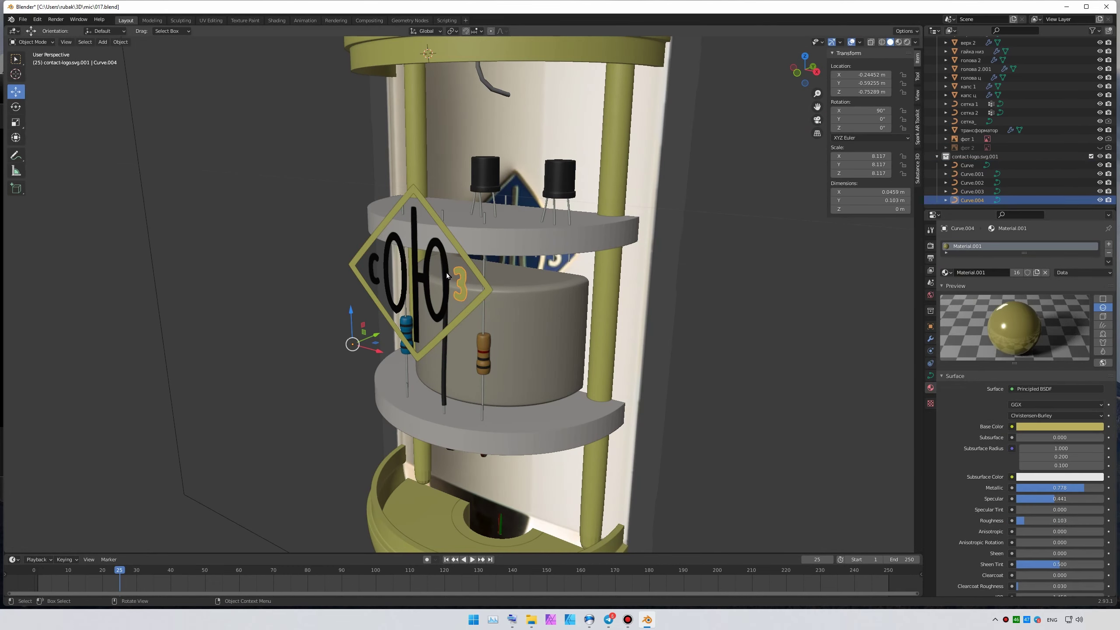
left_click(972, 174)
left_click(945, 272)
left_click(969, 294)
left_click(972, 191)
left_click(945, 273)
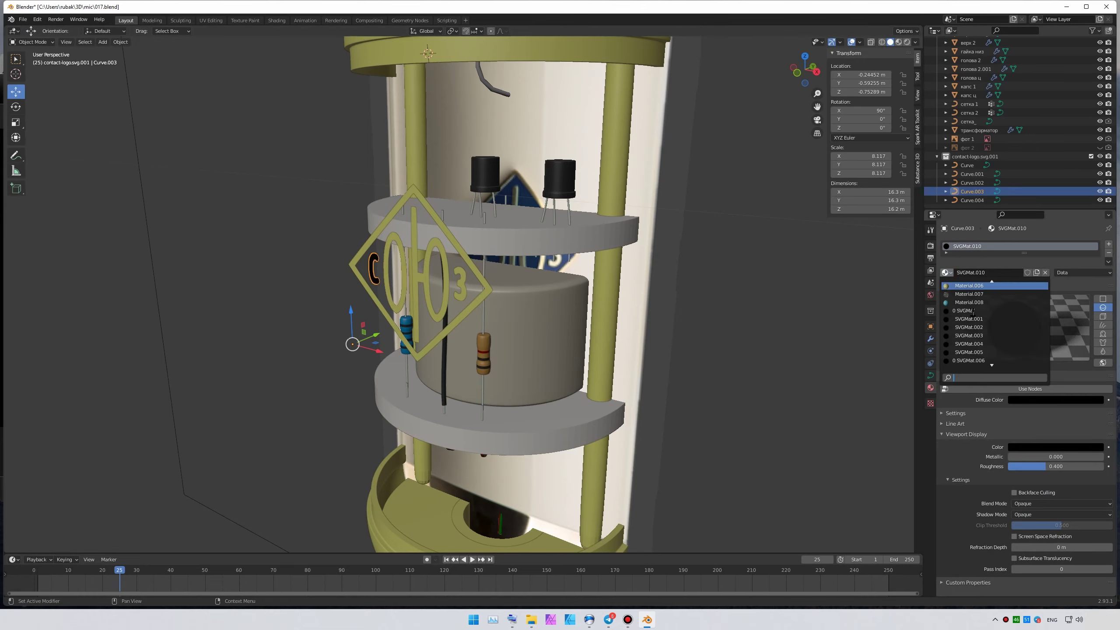
left_click(969, 294)
- Give the whole logo collection a 0.001 m curve extrusion
middle_click_drag(688, 309, 618, 282)
left_click(972, 156)
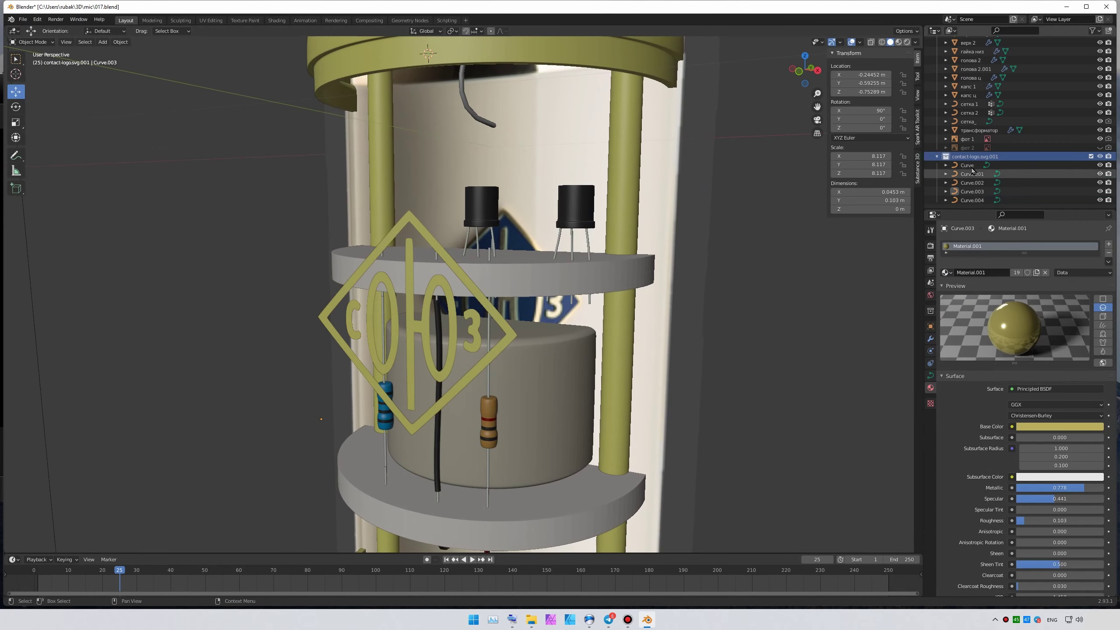
left_click(932, 375)
left_click_drag(1054, 416, 1054, 416)
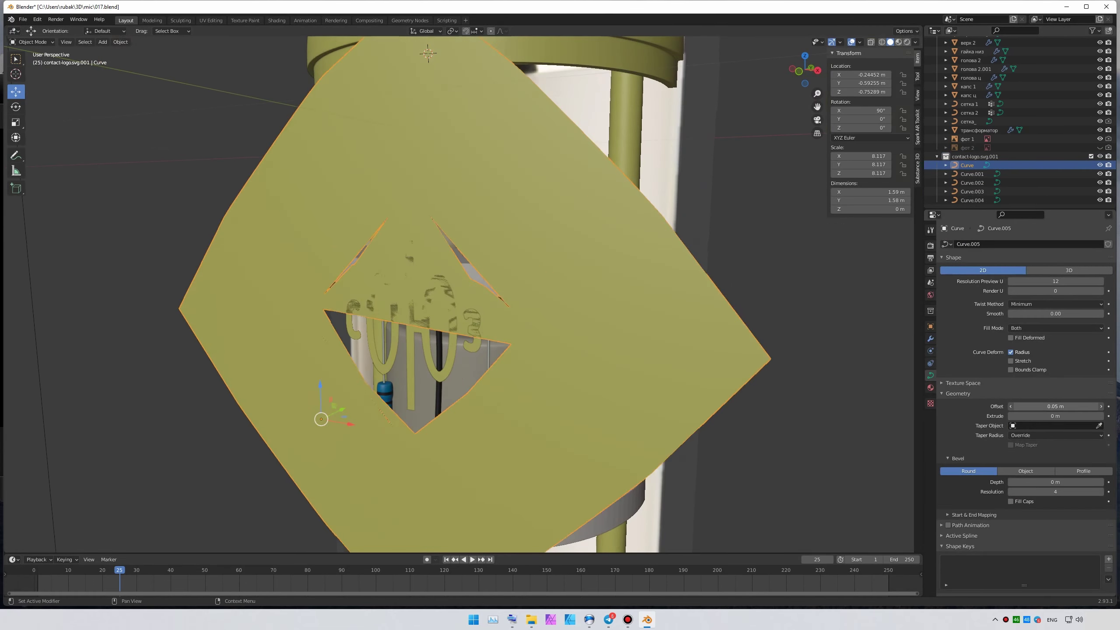
type("05")
key("Return")
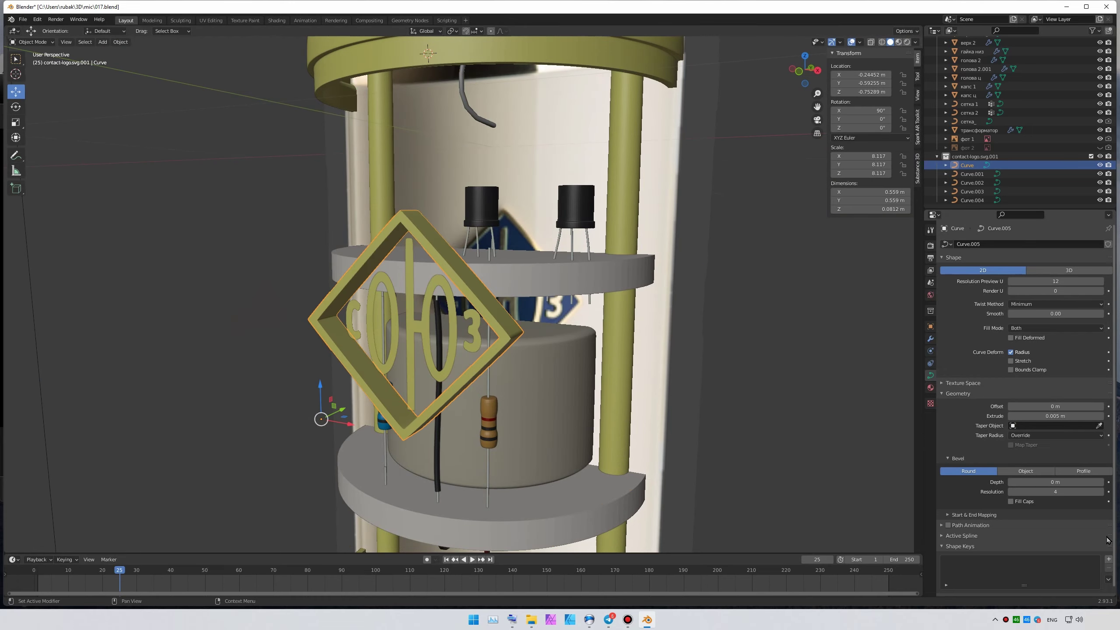
key("Delete")
type("01")
key("Return")
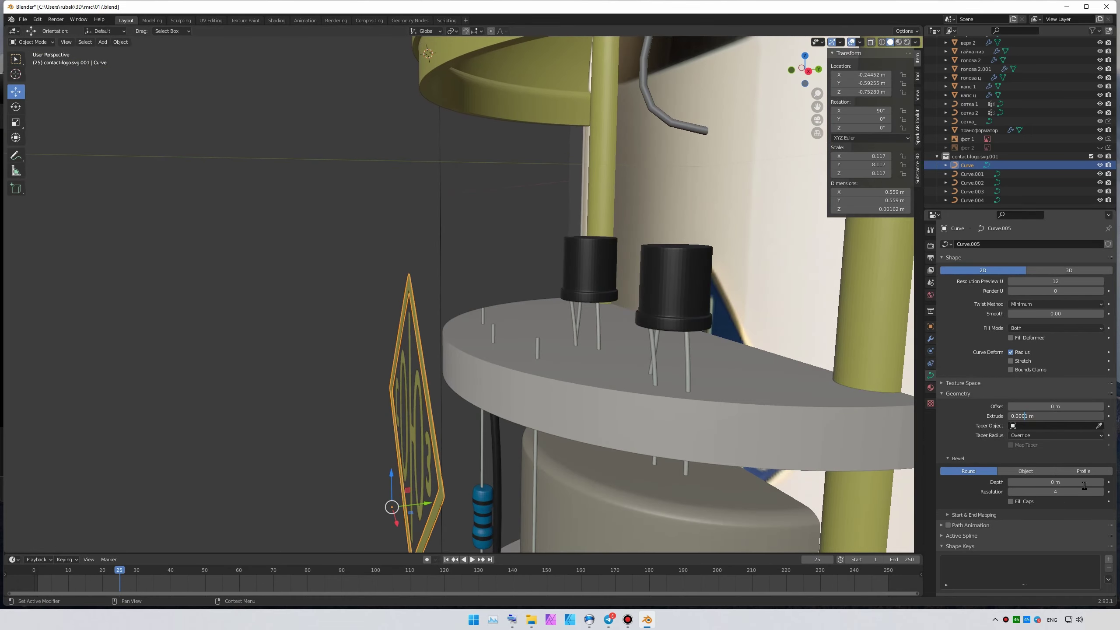
- Set the diamond outline offset to 0, make the bevel Round, and unhide the grey shell
middle_click_drag(734, 438, 352, 407)
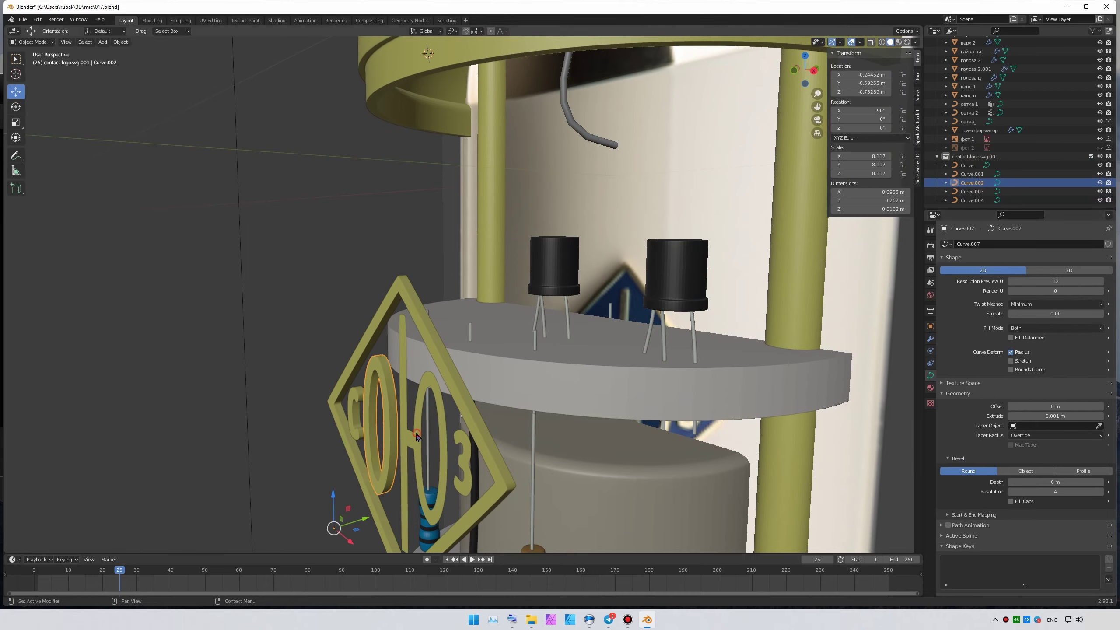
middle_click_drag(591, 397, 441, 388)
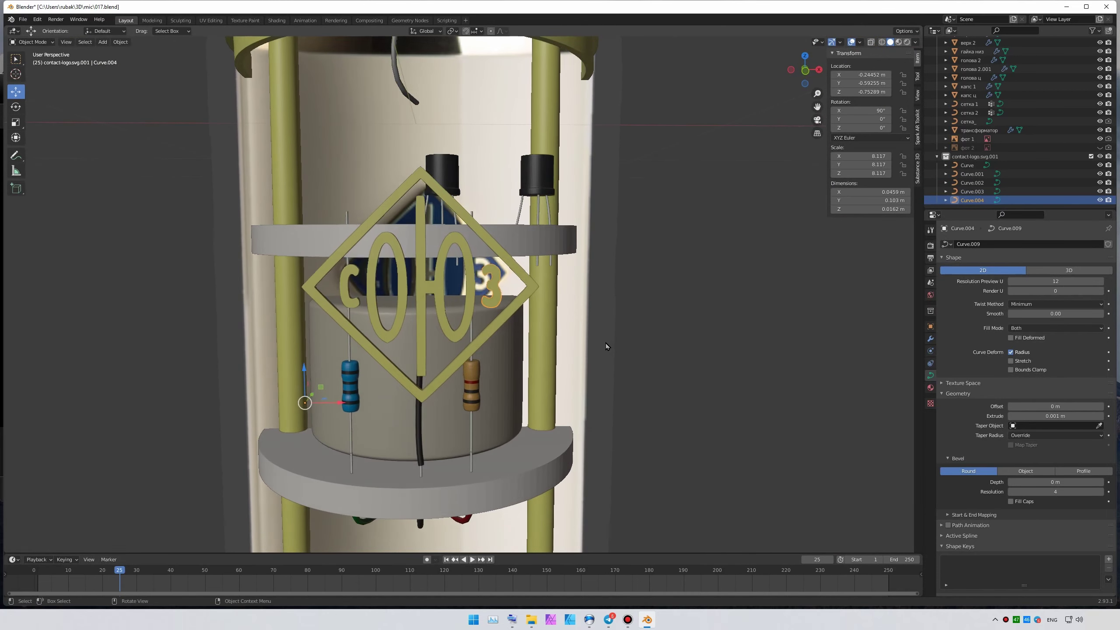
left_click(375, 231)
key("KP_Decimal")
left_click_drag(1054, 406, 1071, 406)
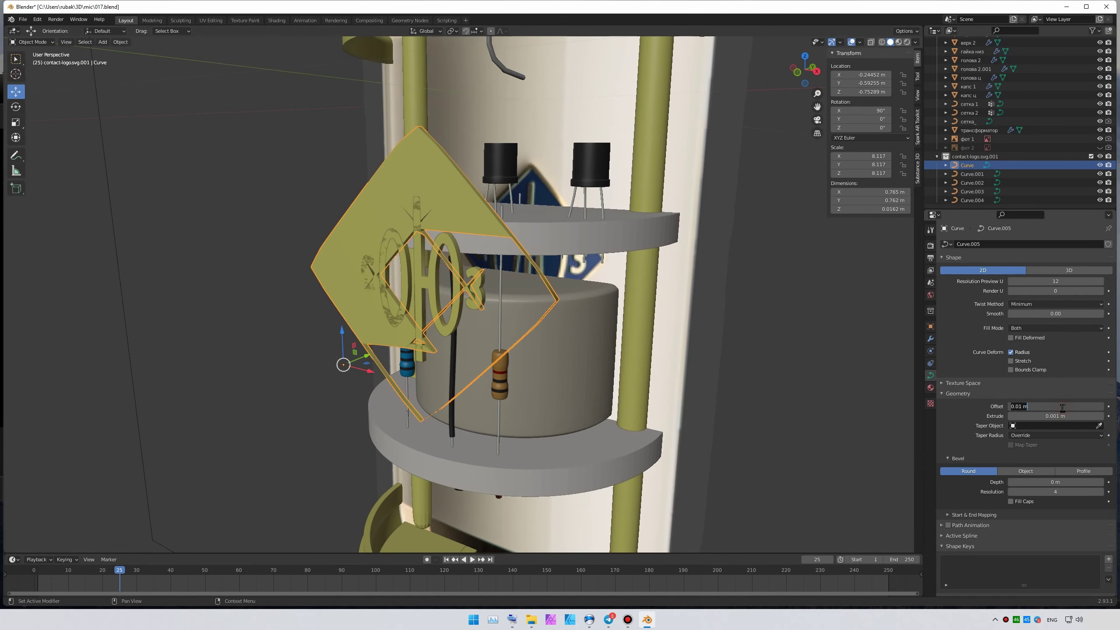
key("ctrl+a")
type("0")
key("Return")
left_click(985, 472)
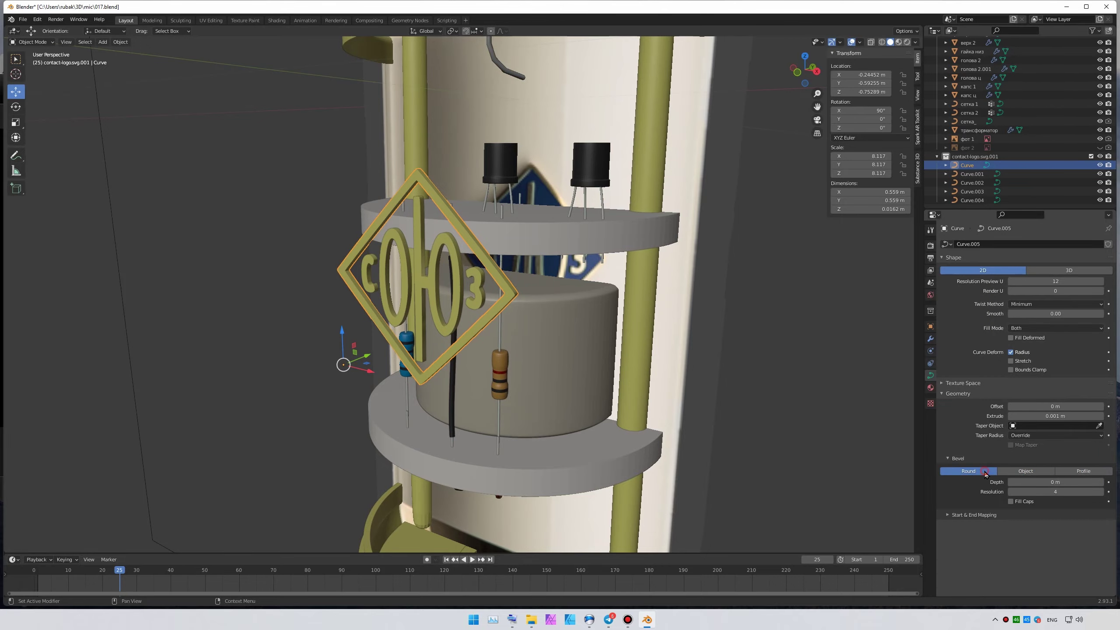
mouse_move(618, 309)
middle_mouse_down()
mouse_move(664, 248)
mouse_move(662, 261)
middle_mouse_up()
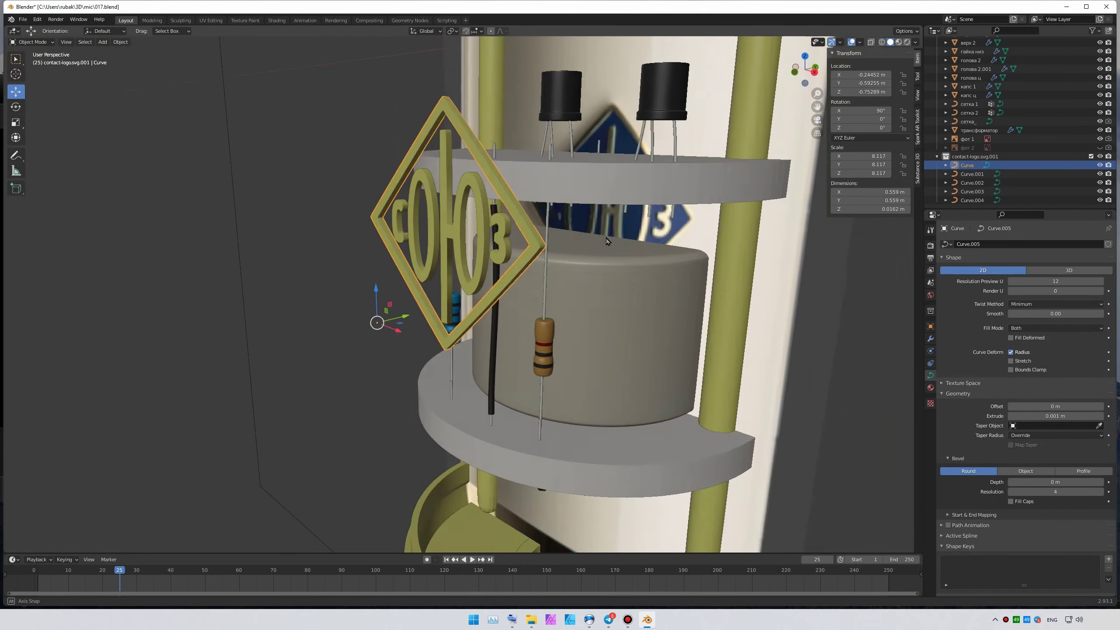
scroll(661, 265, "down", 5)
key("alt+h")
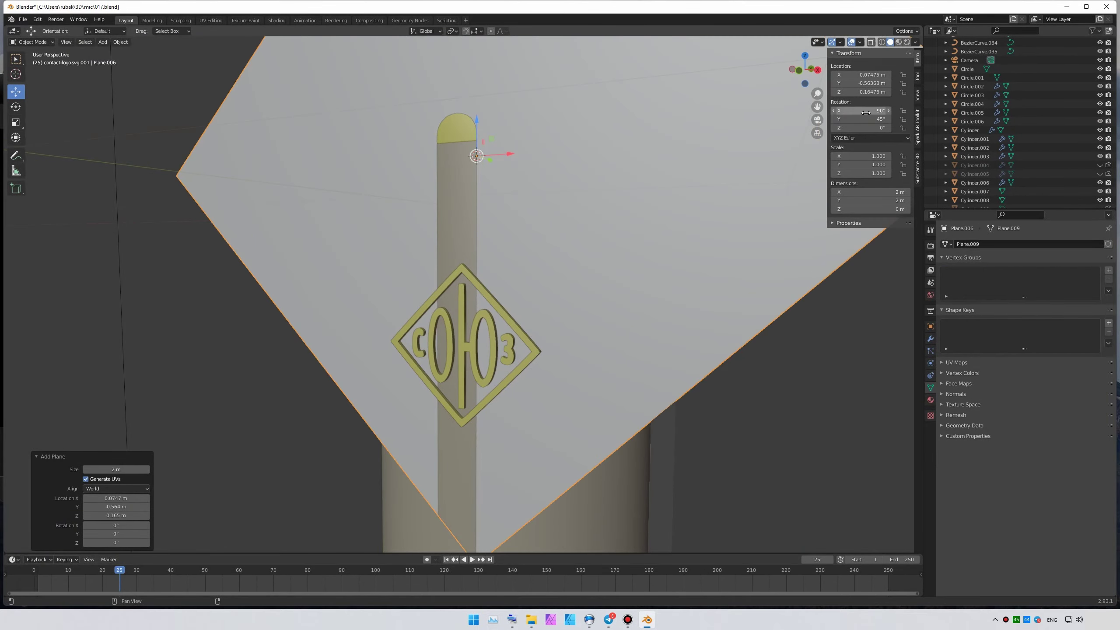
- Move the new plane along Y and X to sit just behind the logo
scroll(572, 390, "down", 3)
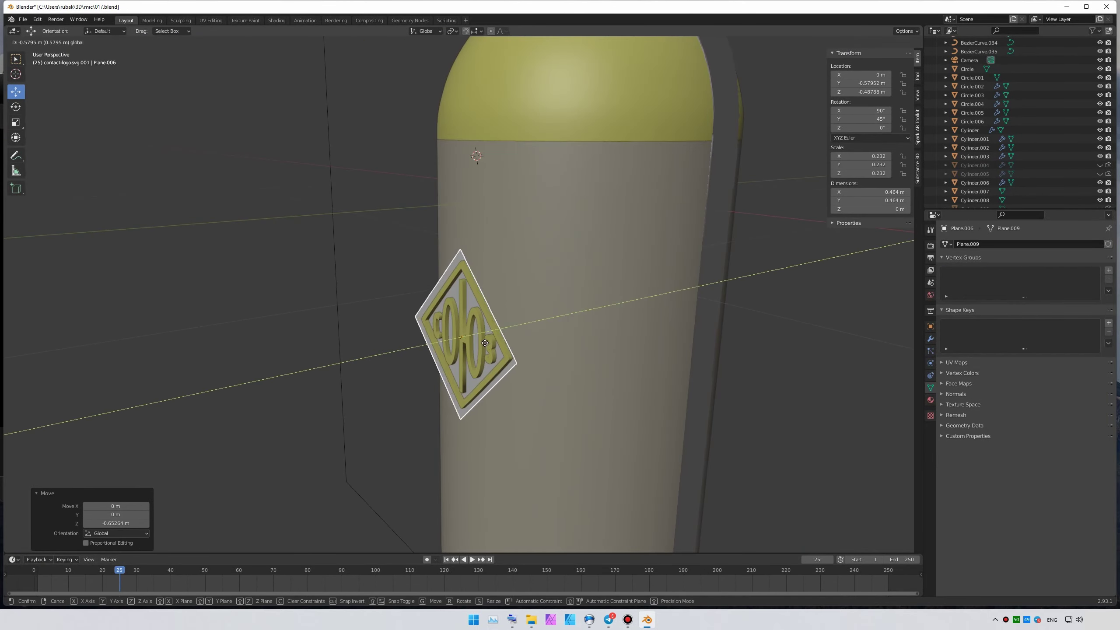
key("KP_3")
key("g")
key("y")
left_click(485, 265)
key("s")
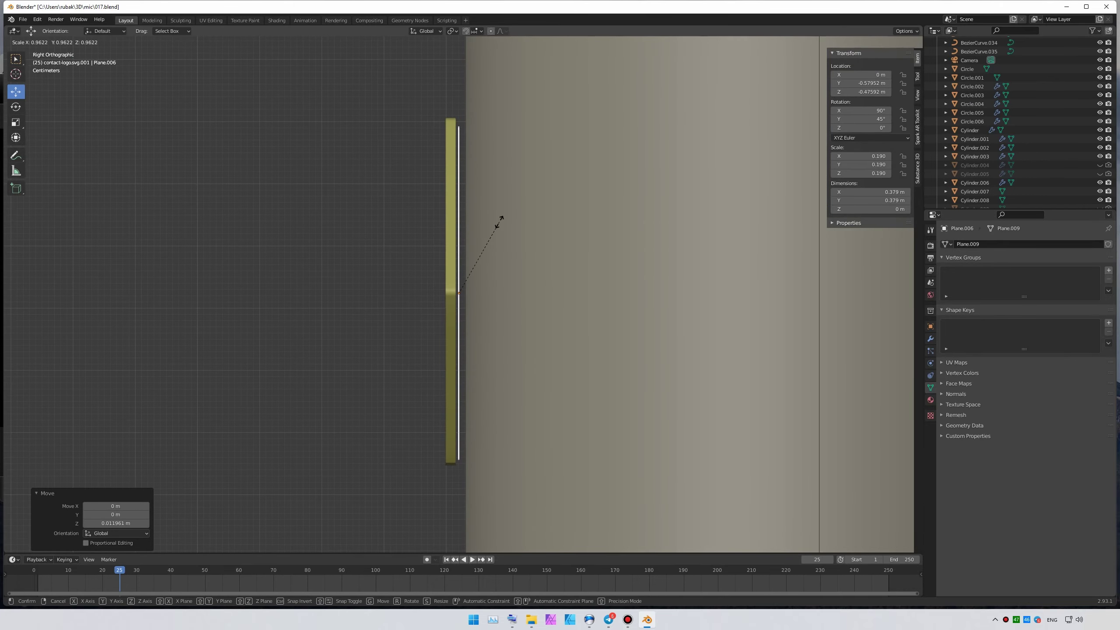
key("Escape")
mouse_move(499, 220)
middle_mouse_down()
mouse_move(513, 268)
mouse_move(415, 306)
middle_mouse_up()
key("g")
key("x")
left_click(475, 293)
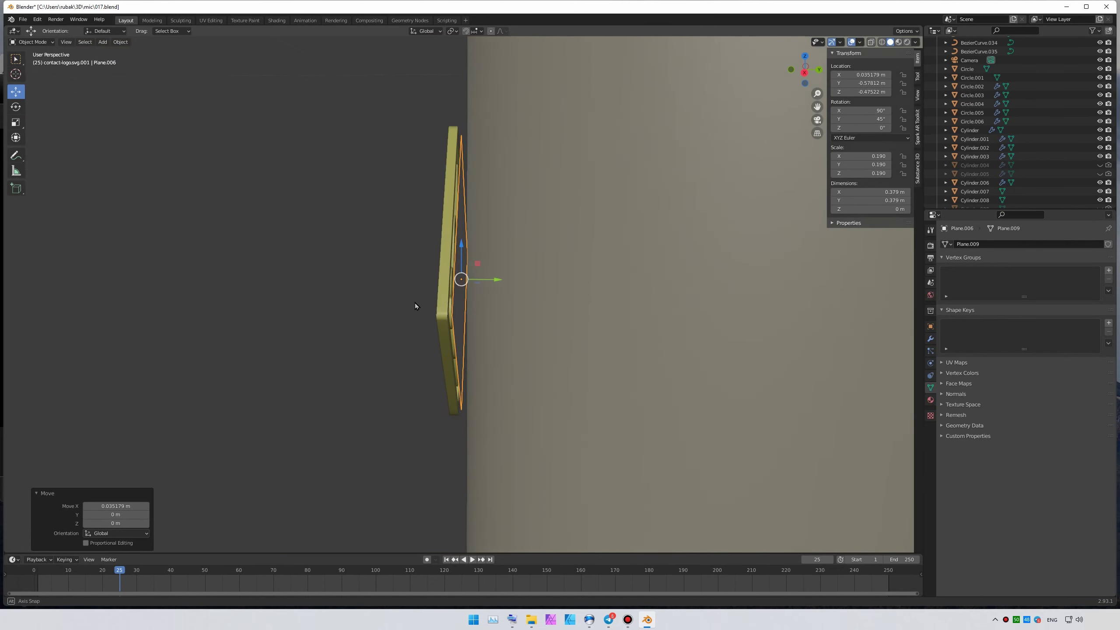
- Give the logo backing plane the Провод Зеленый material
left_click(489, 280)
middle_click_drag(489, 280, 582, 366)
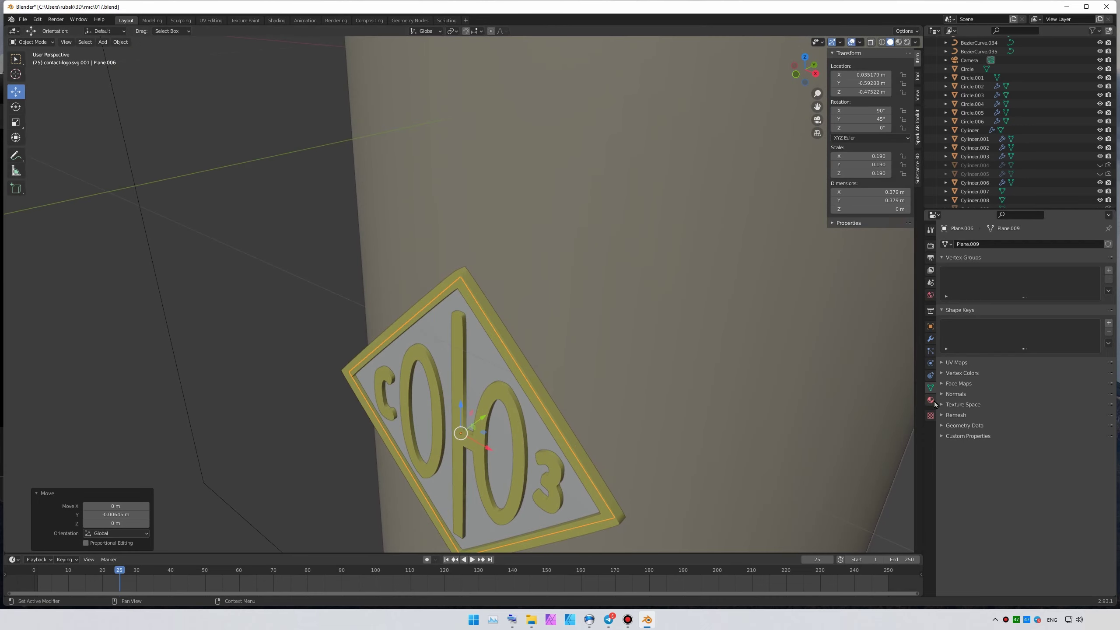
left_click(931, 400)
left_click(945, 272)
left_click(992, 320)
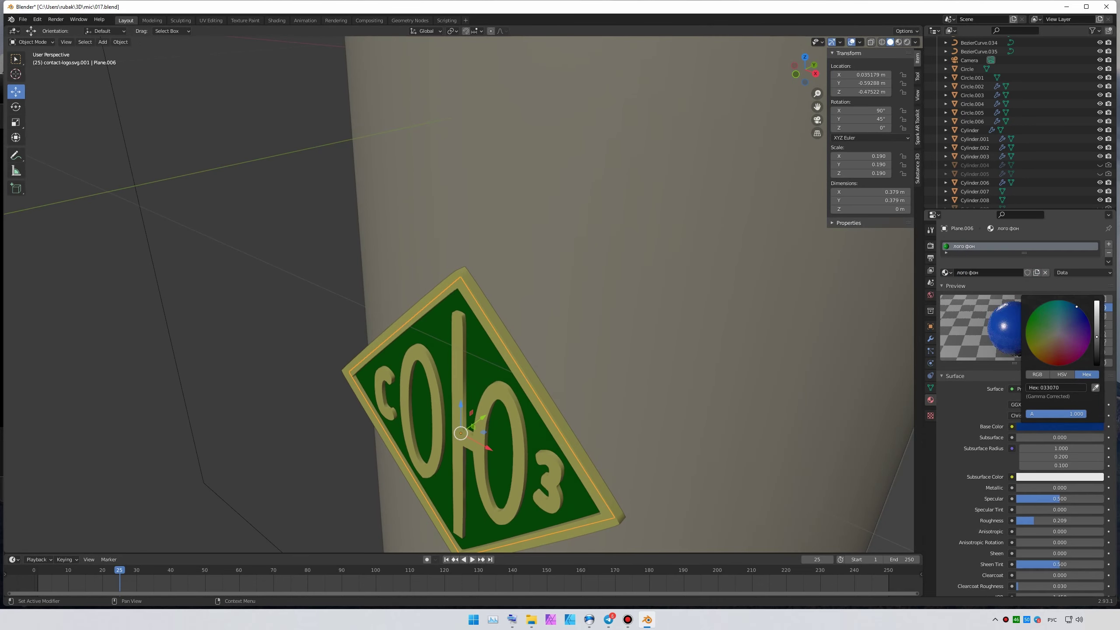
scroll(1026, 469, "down", 2)
- Hide the white outer body cylinder and open the logo background plane's Base Color
left_click(1054, 441)
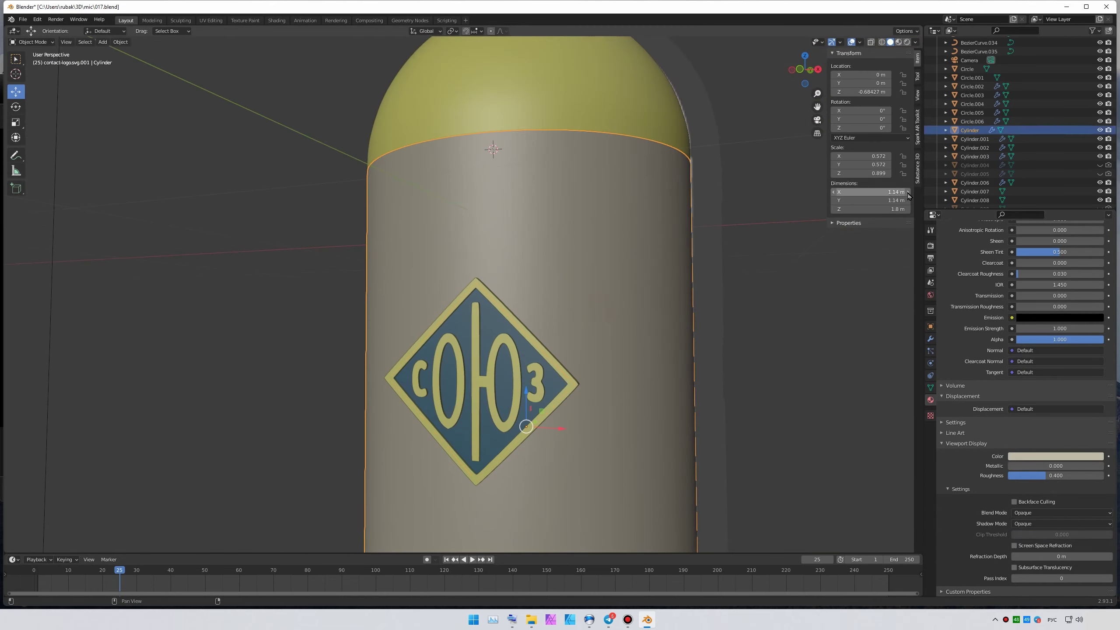
key("h")
left_click(477, 375)
scroll(1058, 397, "up", 3)
left_click(1058, 394)
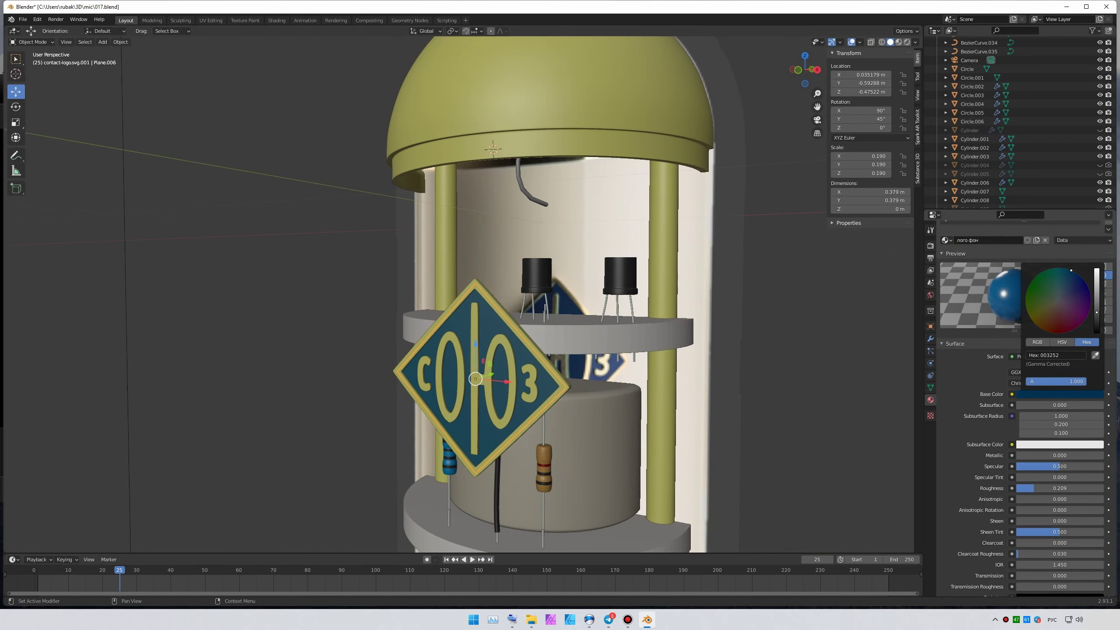
- Open the reference microphone photo in Affinity Photo and sample the logo's dark navy colour
left_click(531, 619)
double_click(720, 300)
right_click(274, 353)
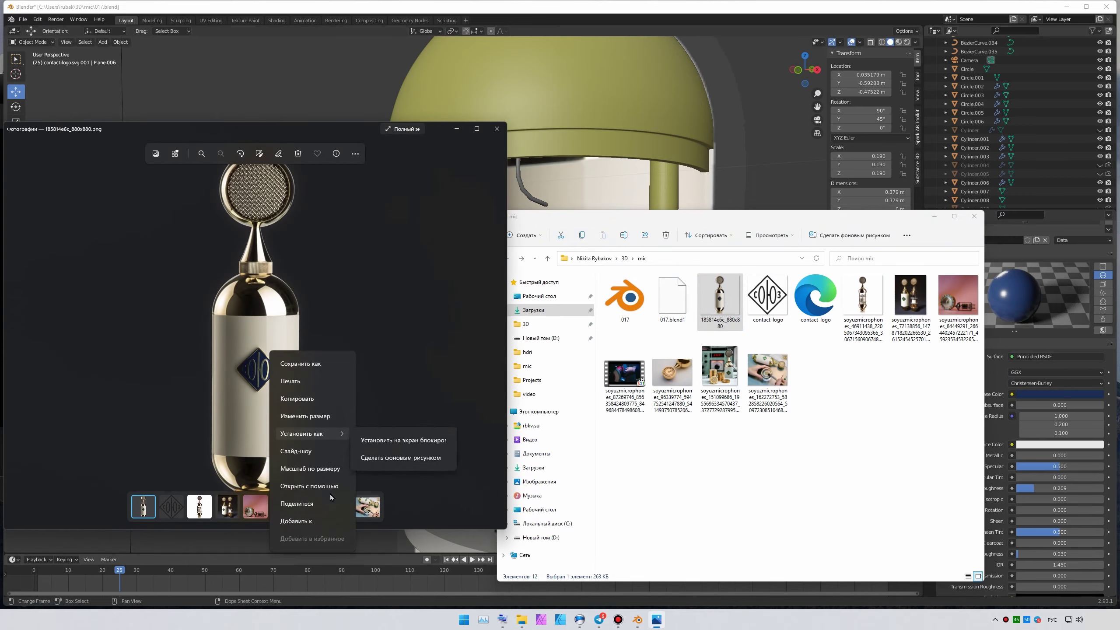
left_click(401, 458)
left_click(538, 287)
left_click(589, 370)
scroll(406, 392, "up", 5, "ctrl")
left_click(66, 205)
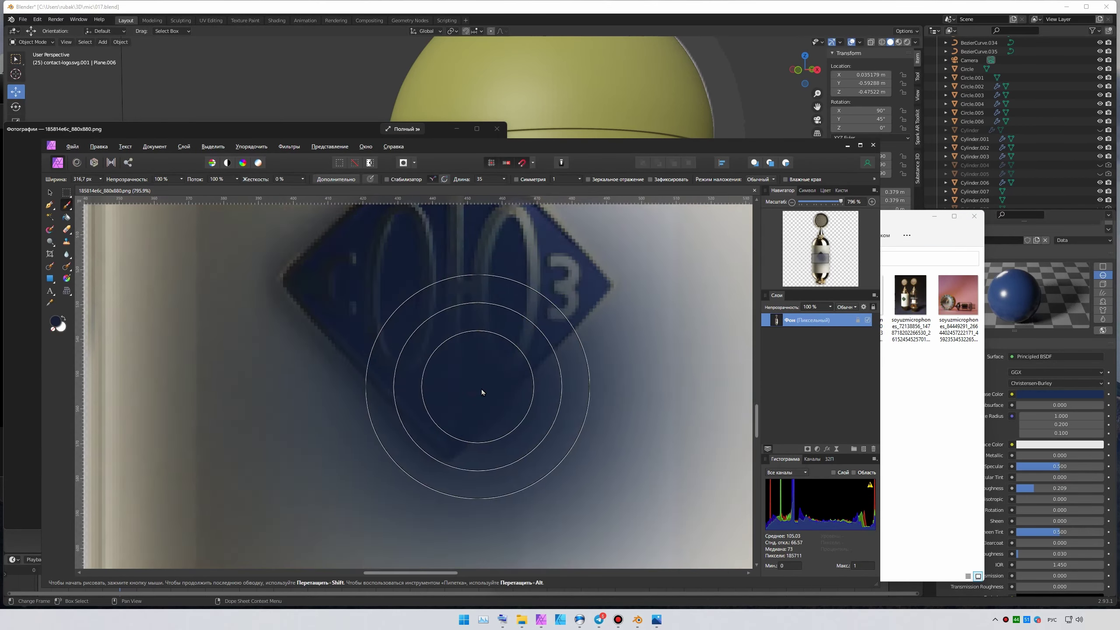
left_click(483, 388, "alt")
double_click(56, 324)
left_click(874, 147)
- Paste the sampled navy colour into the logo background's Base Color
left_click(1059, 394)
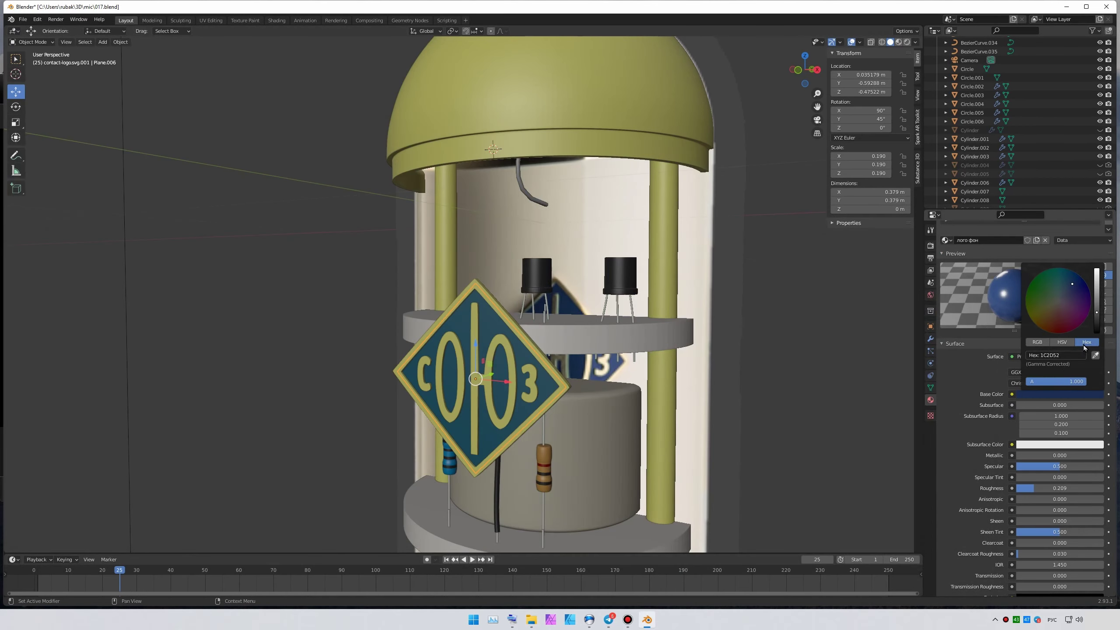
scroll(1059, 397, "down", 10)
left_click(1056, 456)
key("ctrl+v")
- Check the microphone in rendered shading, return to solid shading, and save the file
left_click(907, 42)
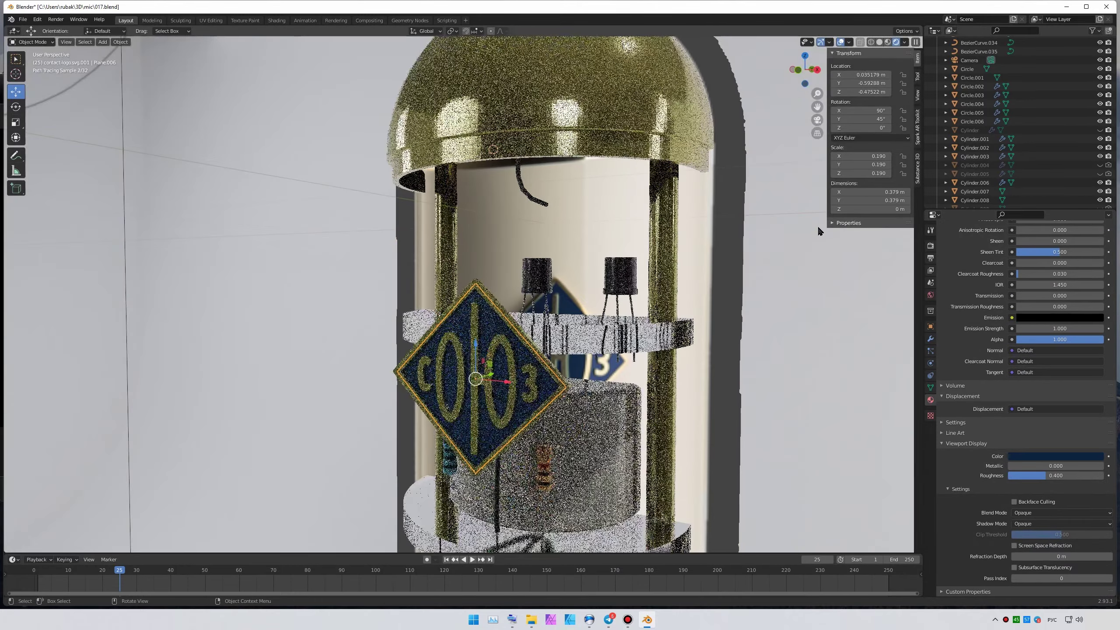
mouse_move(726, 233)
middle_mouse_down()
mouse_move(732, 282)
mouse_move(711, 294)
mouse_move(724, 283)
mouse_move(614, 216)
middle_mouse_up()
left_click(879, 42)
key("KP_Decimal")
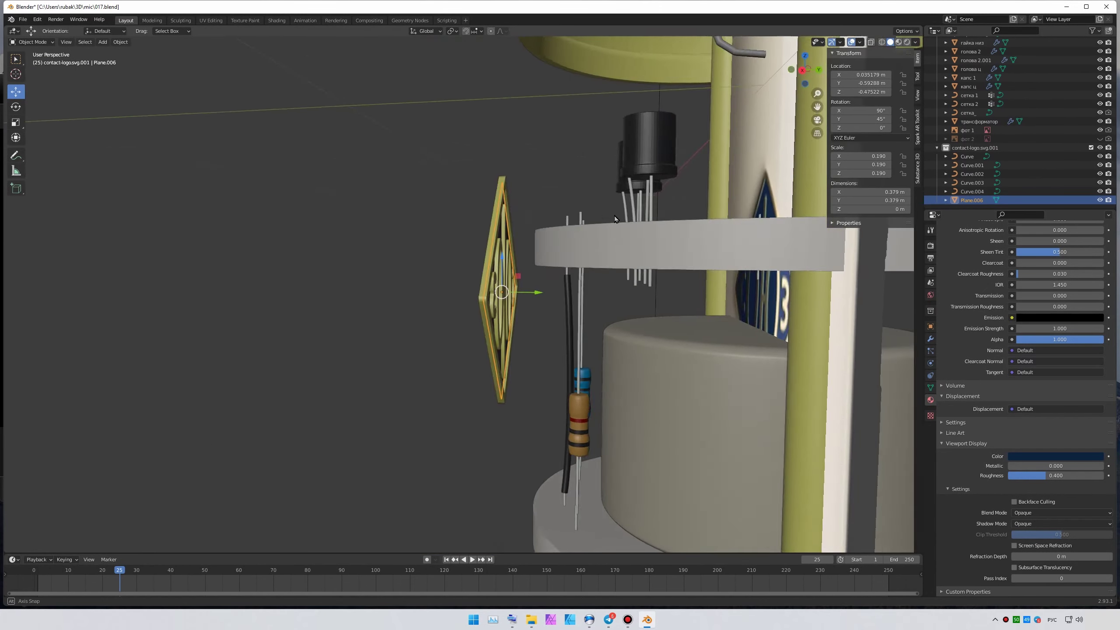
key("ctrl+s")
- Deselect everything, select the logo's letter curves, and convert them to meshes
key("alt+a")
scroll(1085, 151, "down", 1)
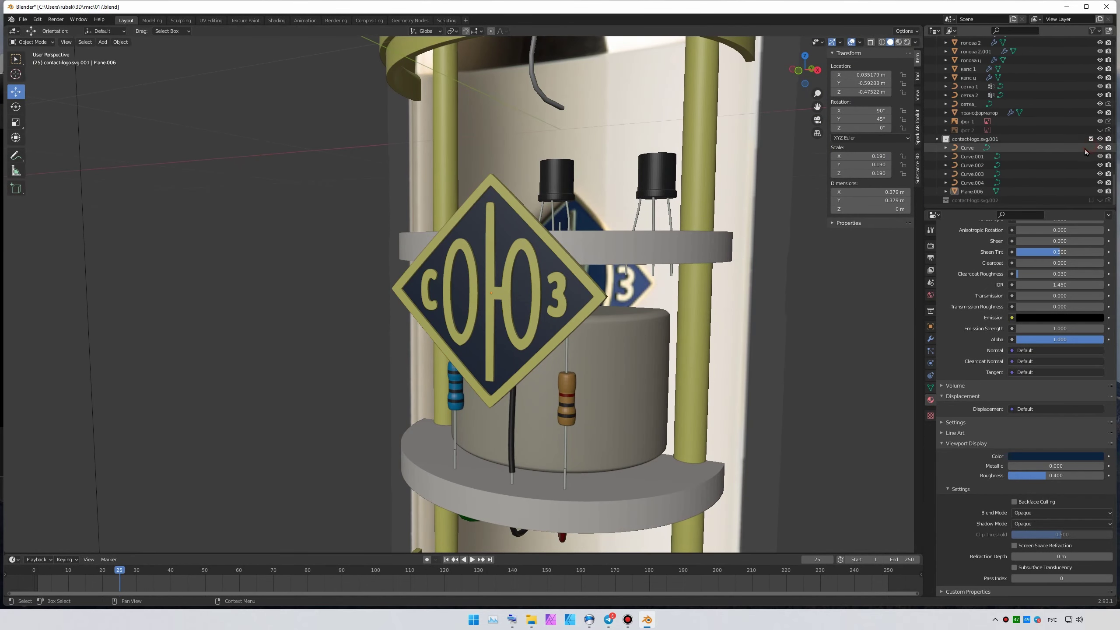
key("ctrl+z")
right_click(521, 207)
left_click(613, 280)
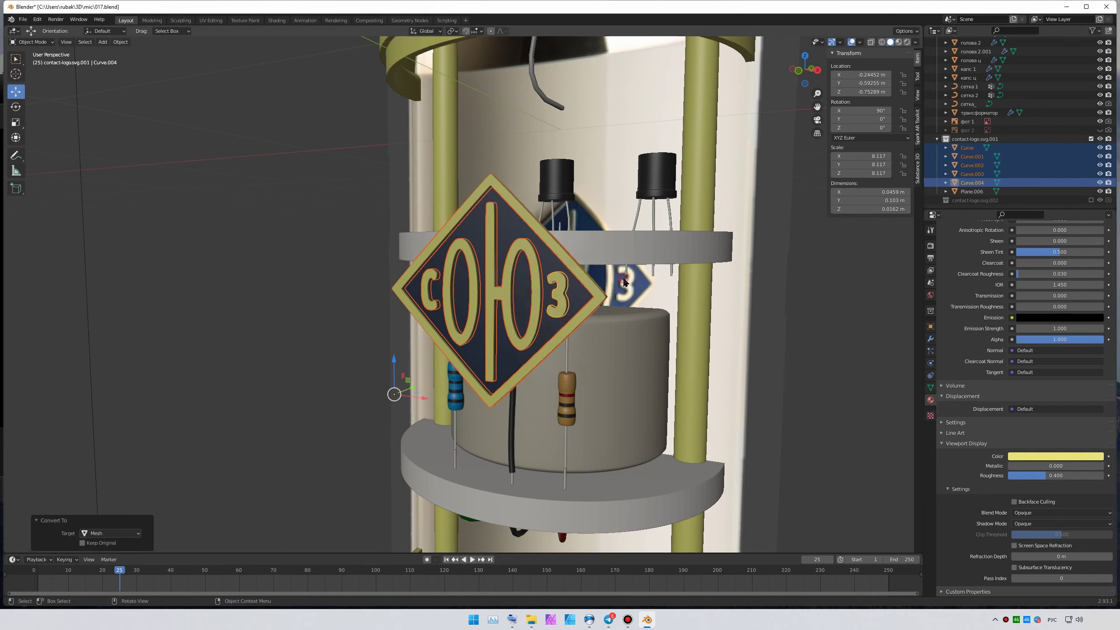
- Select the four letter meshes plus the diamond plate and join them with Ctrl+J
scroll(593, 348, "up", 1)
left_click(593, 349)
left_click(522, 348, "shift")
left_click(450, 349, "shift")
left_click(410, 348, "shift")
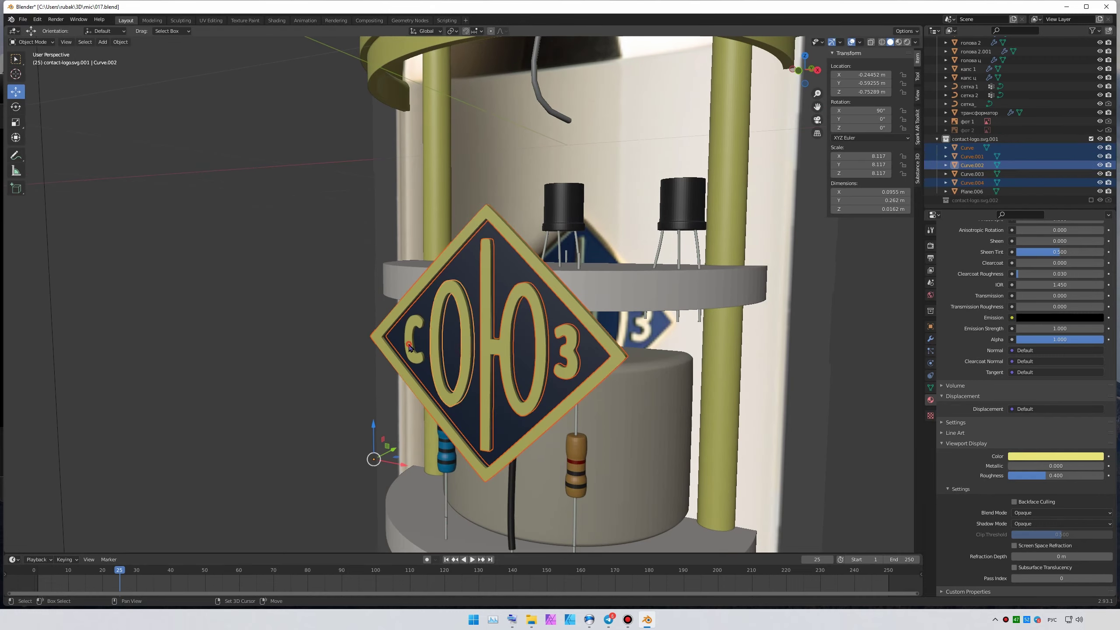
left_click(505, 420, "shift")
key("ctrl+j")
middle_click_drag(504, 419, 573, 398)
- Add a Simple Deform modifier set to Bend on Z to the badge and apply it
left_click(930, 338)
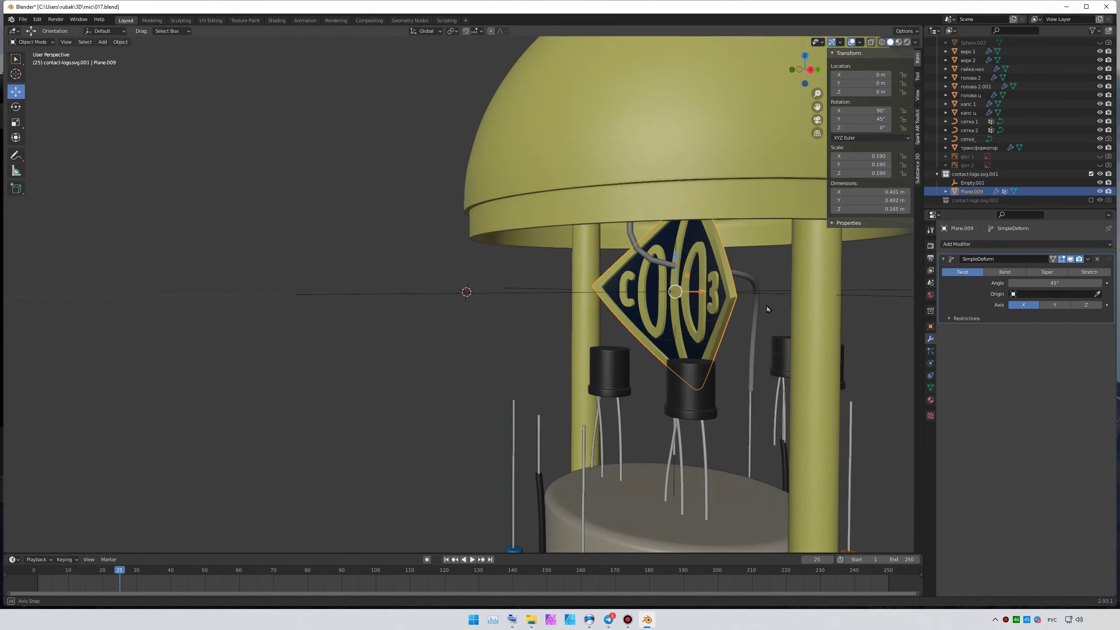
left_click(1004, 272)
left_click(1086, 305)
left_click(1097, 294)
key("ctrl+a")
middle_click_drag(573, 308, 543, 309)
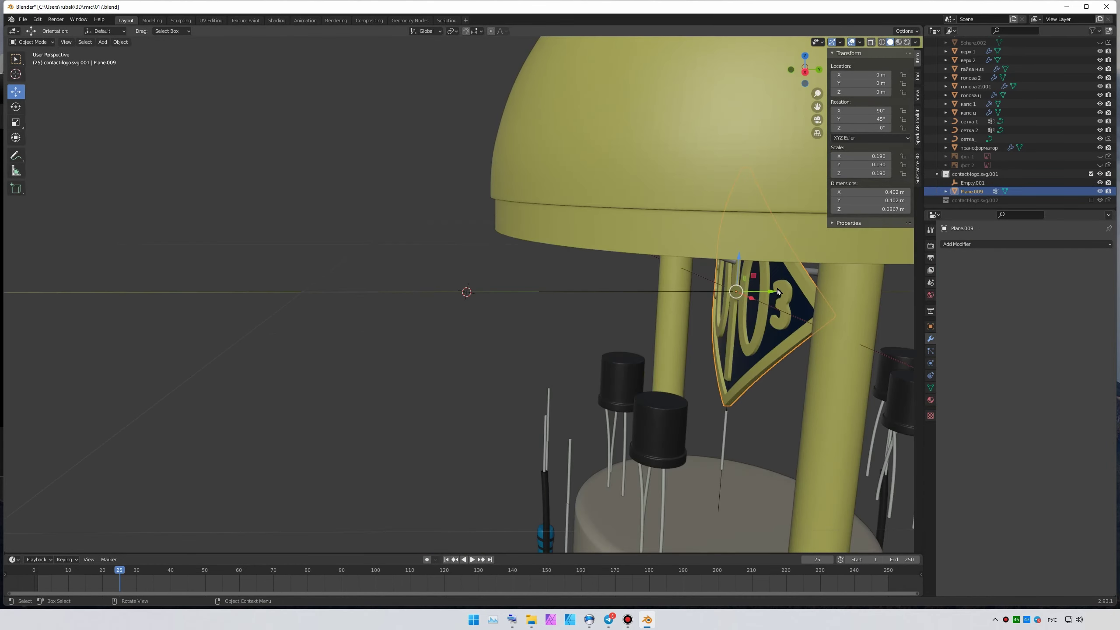
- Move the curved badge forward and down onto the body, save, and preview it rendered
mouse_move(725, 295)
left_mouse_down()
mouse_move(489, 295)
mouse_move(526, 297)
left_mouse_up()
scroll(1060, 133, "up", 5)
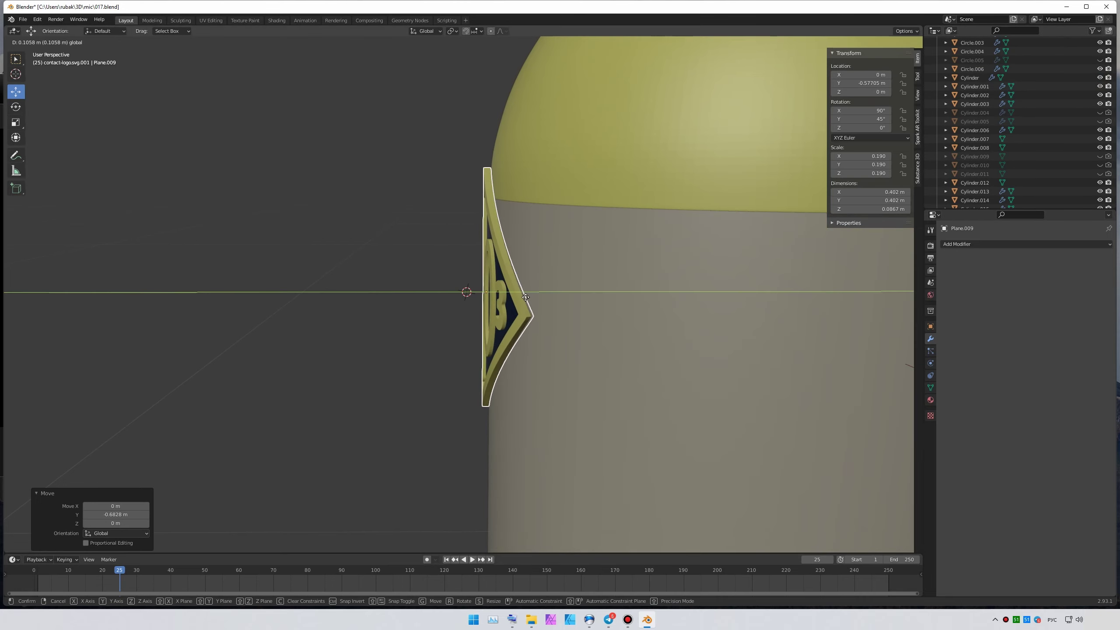
scroll(598, 258, "down", 5)
key("KP_1")
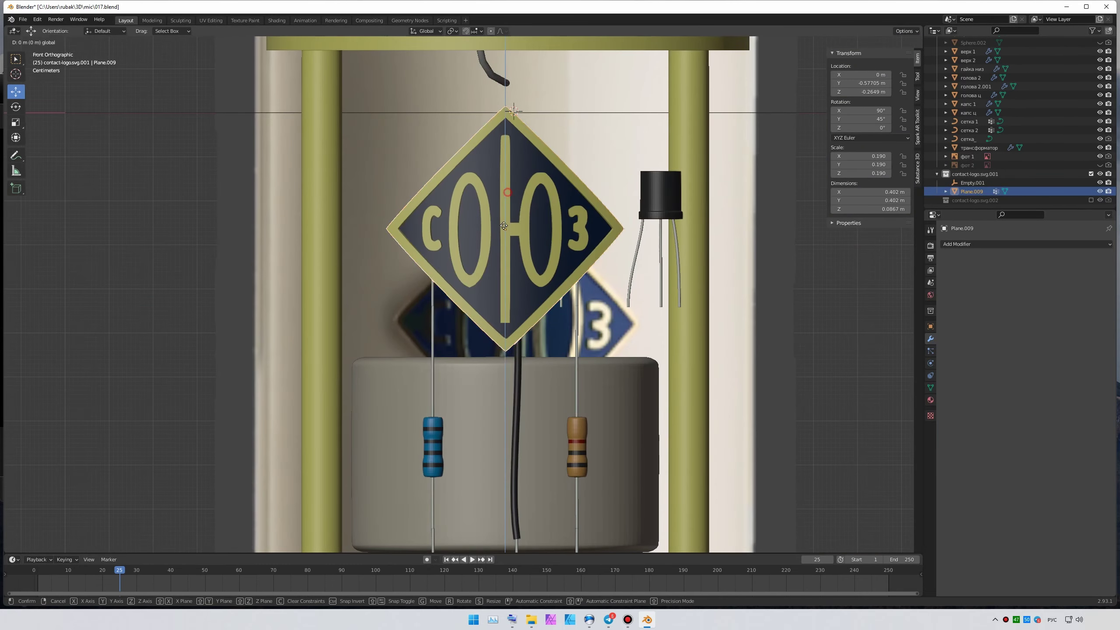
left_click_drag(521, 213, 522, 302)
scroll(522, 302, "down", 5)
scroll(1014, 132, "up", 5)
middle_click_drag(573, 265, 699, 197)
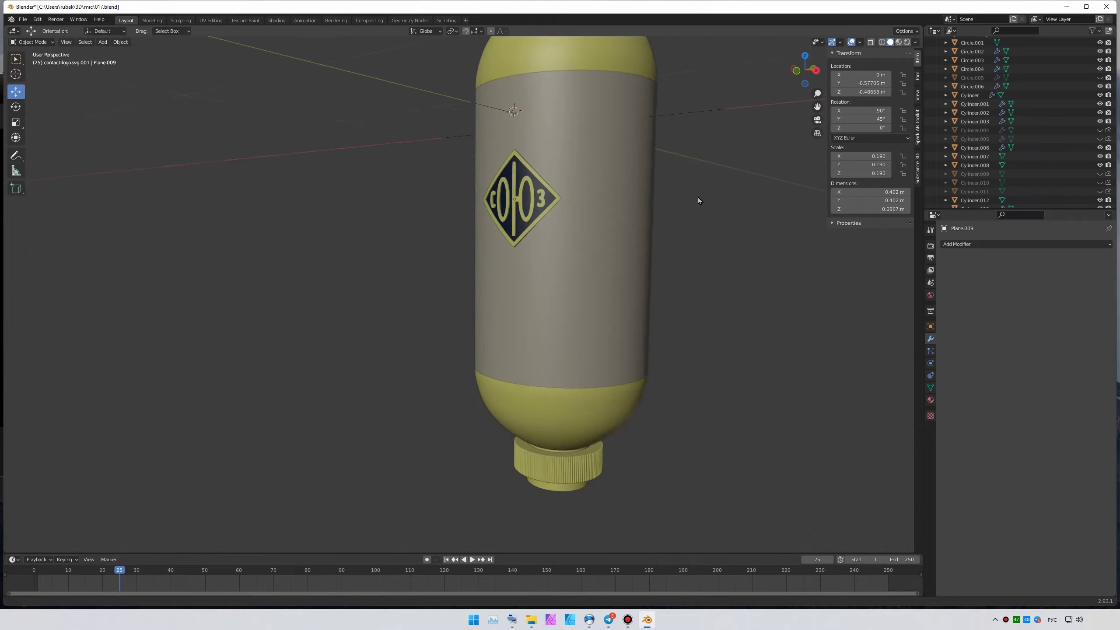
key("ctrl+s")
key("z")
left_click(931, 400)
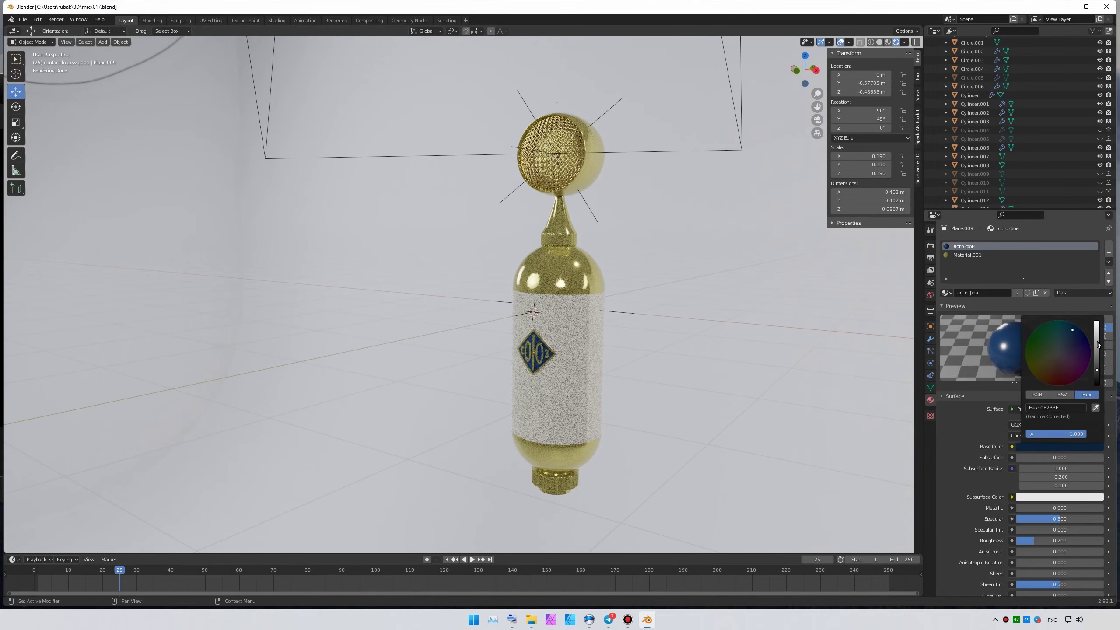
- Open the reference photo of the opened-up microphone from the reference images folder
middle_click_drag(780, 360, 781, 397)
left_click(531, 619)
left_click_drag(571, 216, 75, 198)
left_click(147, 287)
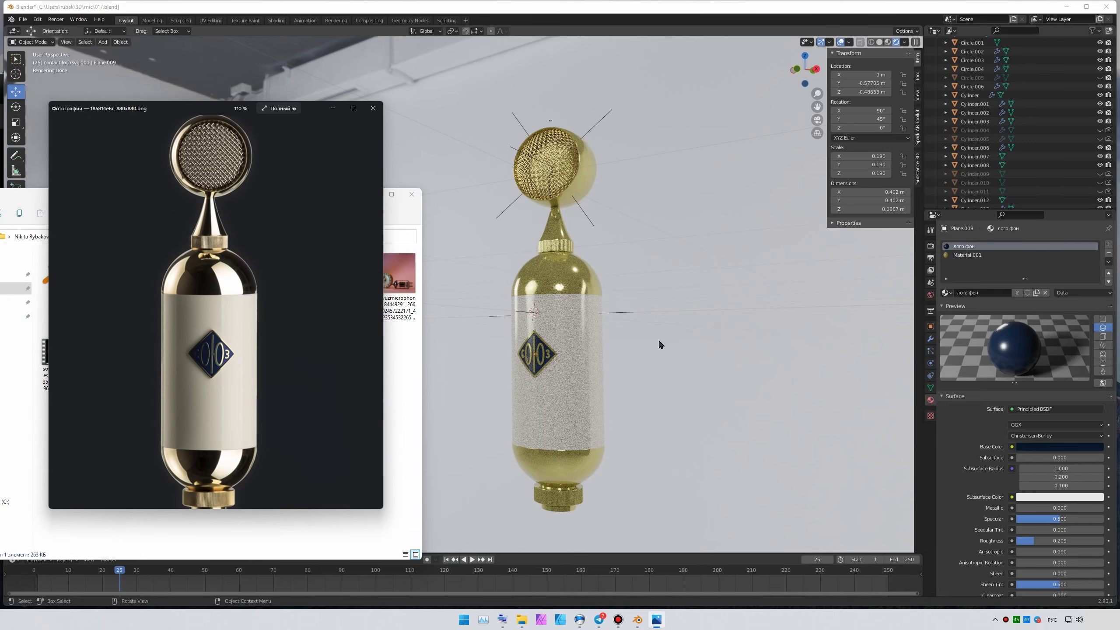
left_click(399, 274)
double_click(363, 291)
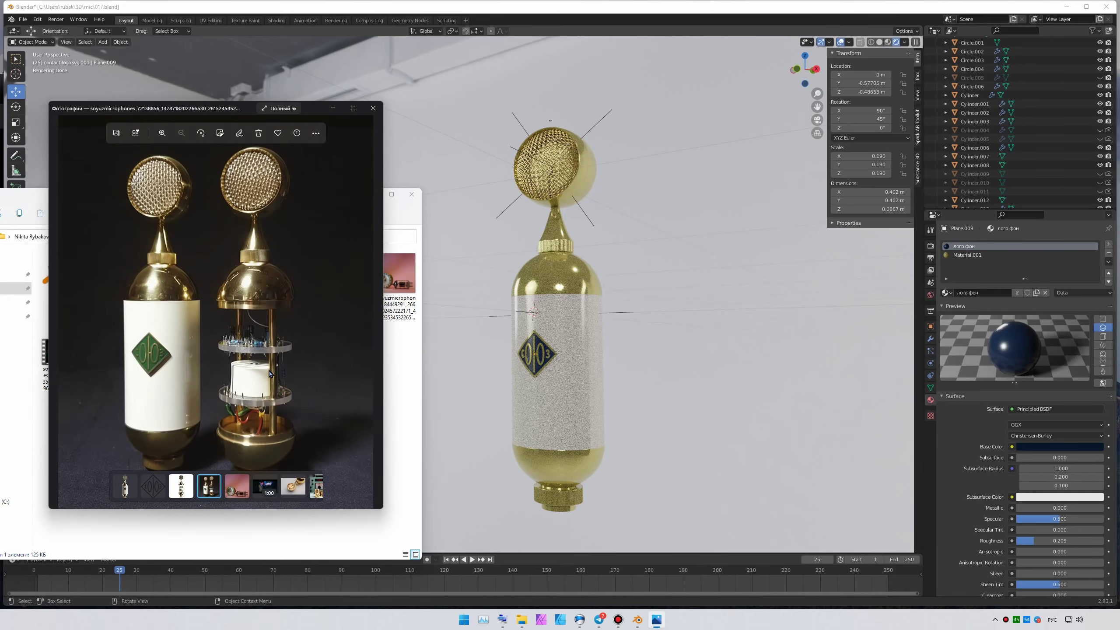
left_click(532, 402)
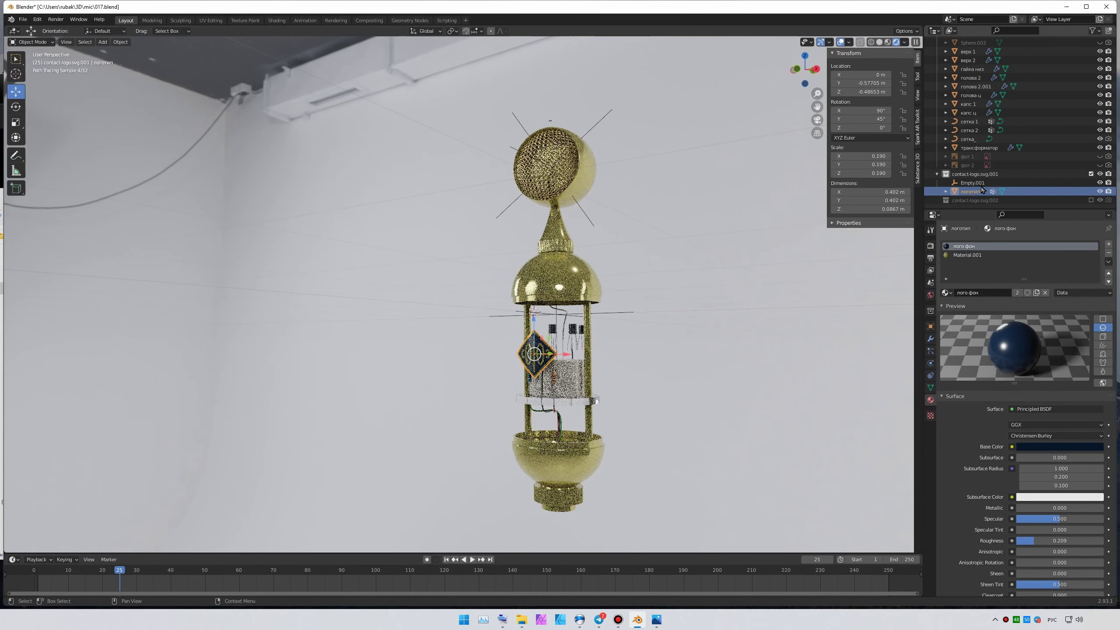
- Unhide the white outer body, compare the model against the reference photo, and switch to material preview
scroll(1015, 124, "up", 5)
scroll(1014, 123, "up", 5)
left_click(1100, 130)
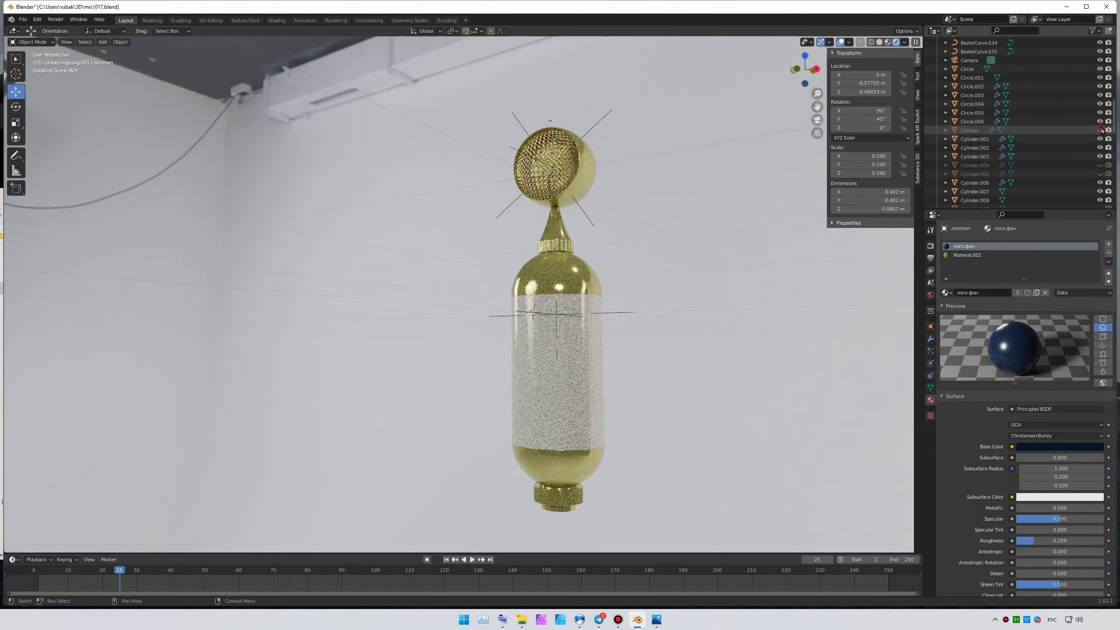
scroll(1098, 131, "down", 5)
middle_click_drag(712, 302, 825, 275)
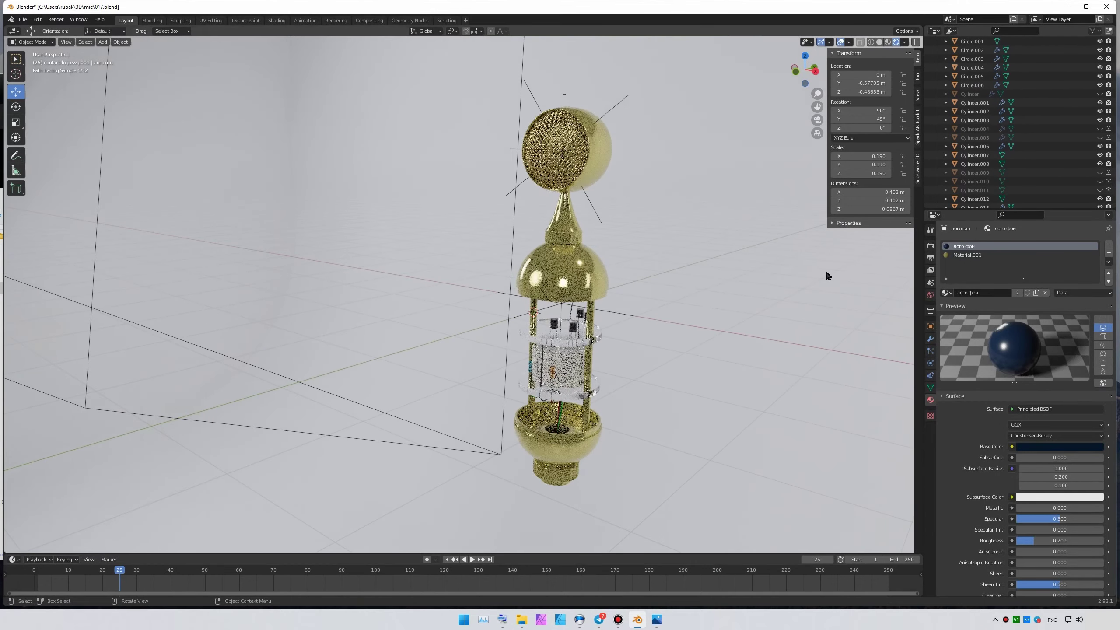
key("alt+Tab")
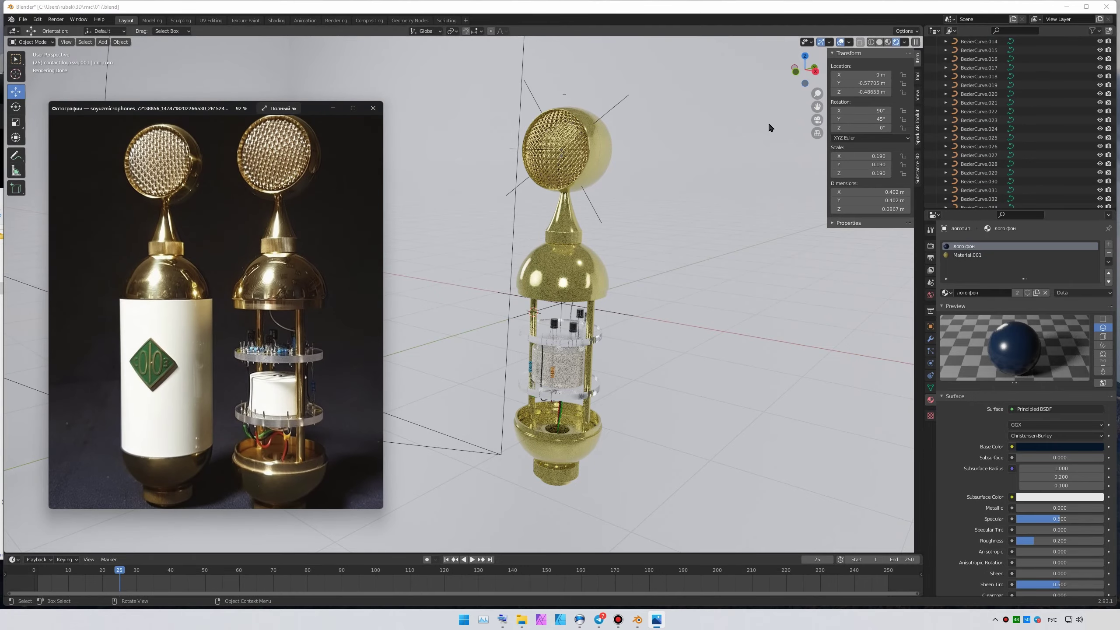
scroll(1031, 151, "down", 5)
key("alt+Tab")
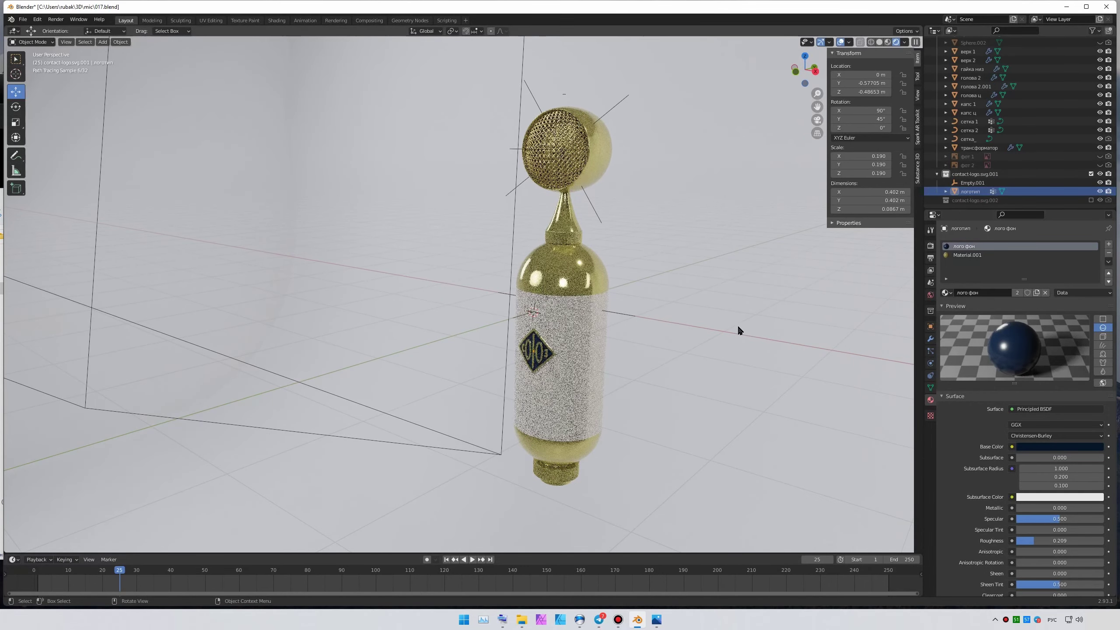
mouse_move(749, 320)
middle_mouse_down()
mouse_move(769, 315)
mouse_move(655, 380)
mouse_move(555, 366)
middle_mouse_up()
key("z")
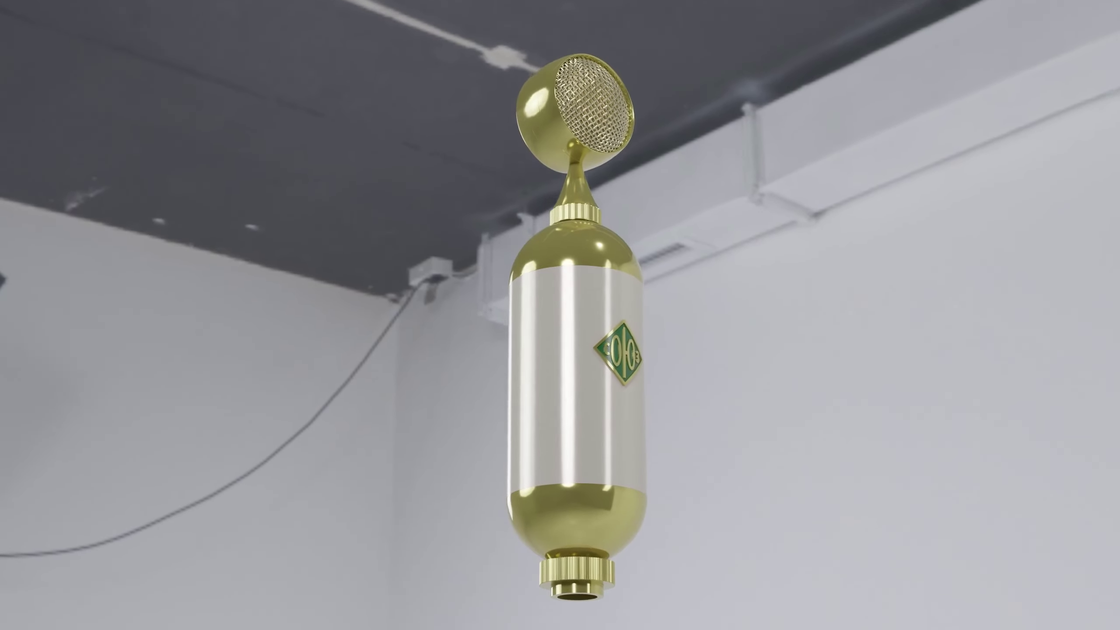